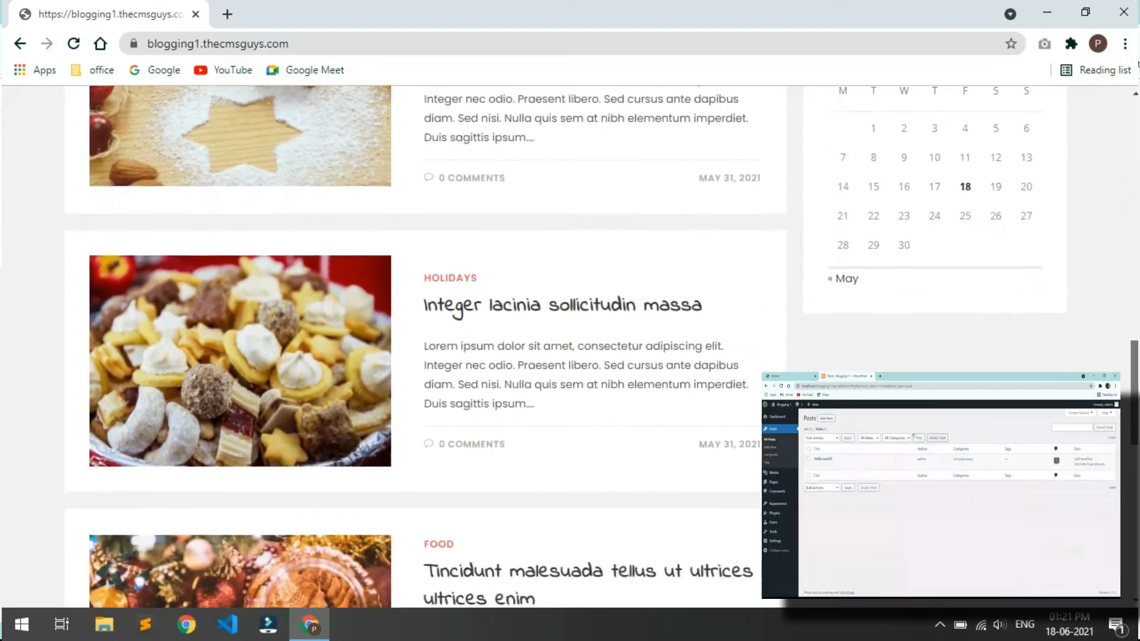
pyautogui.scroll(-3, 393, 343)
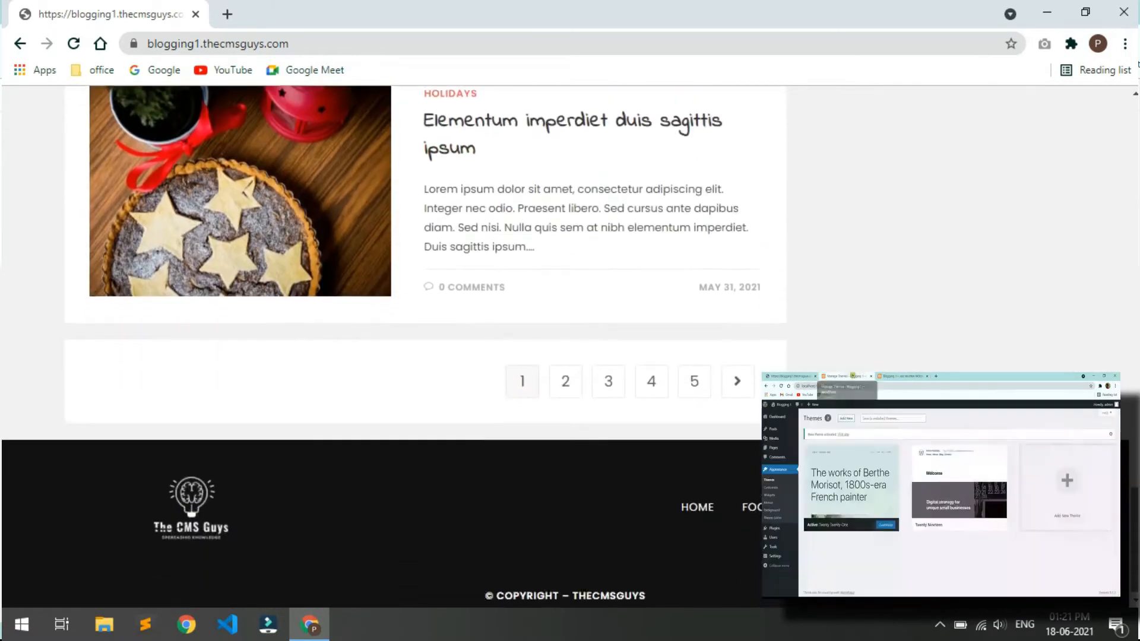
# - Browse the home page, then open the FOOD category and scroll through its posts
pyautogui.scroll(20, 430, 400)
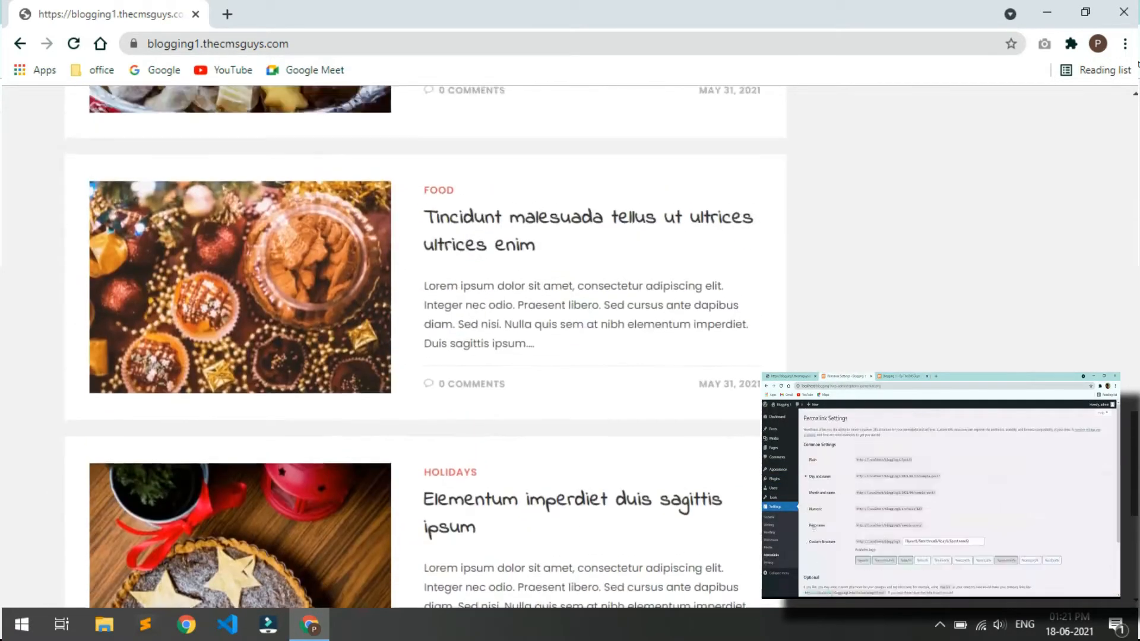
pyautogui.scroll(15, 81, 292)
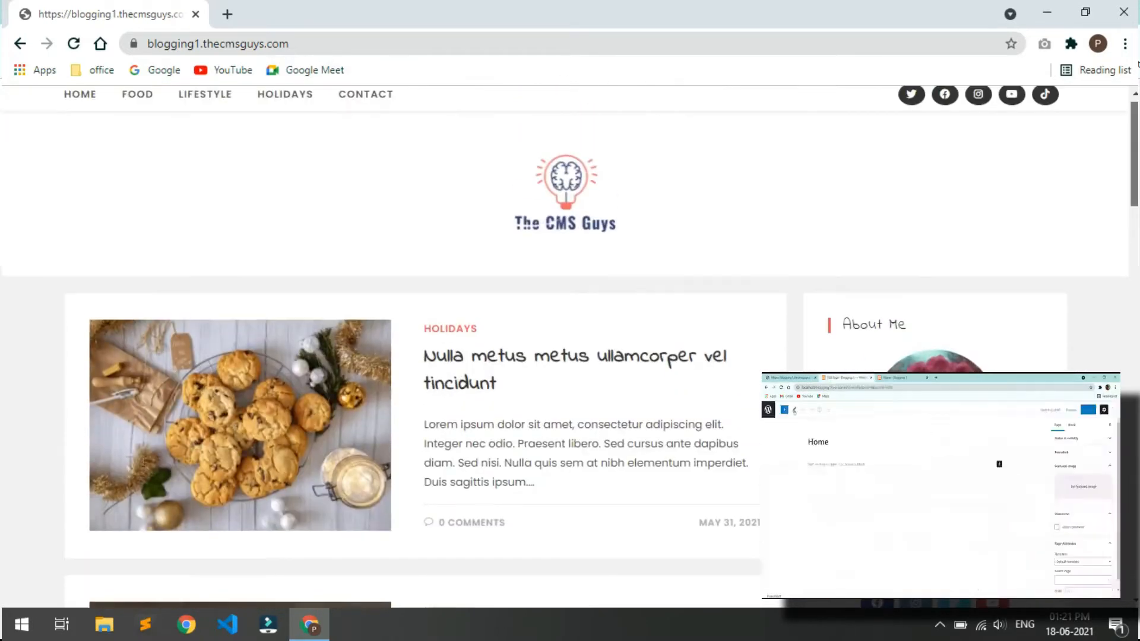
pyautogui.click(119, 105)
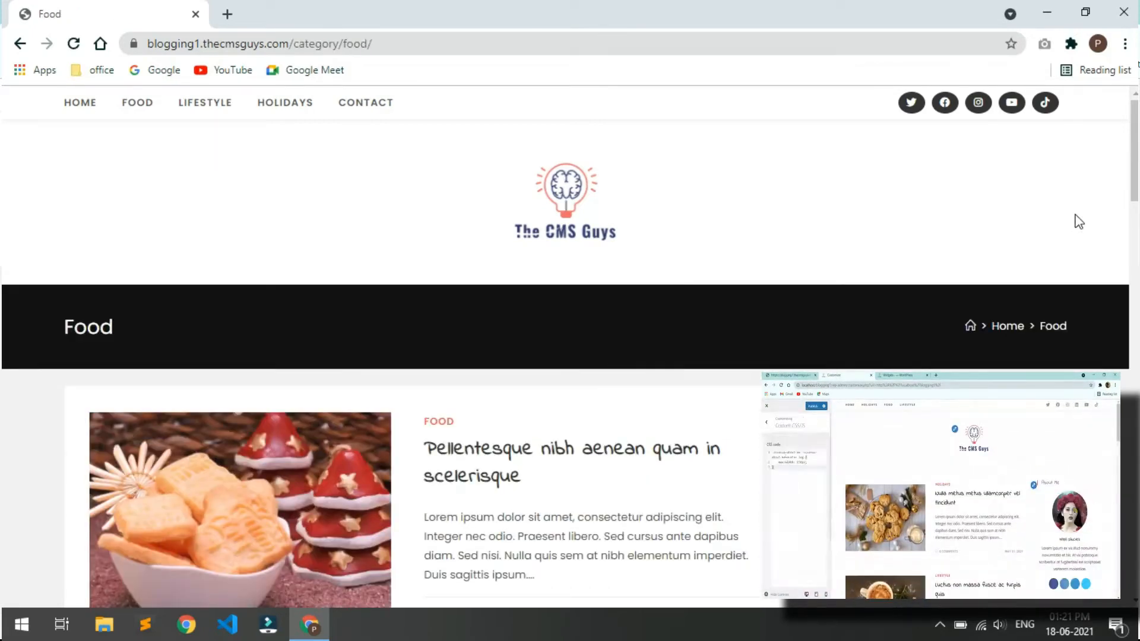
pyautogui.scroll(-7, 1066, 235)
pyautogui.scroll(-17, 1052, 190)
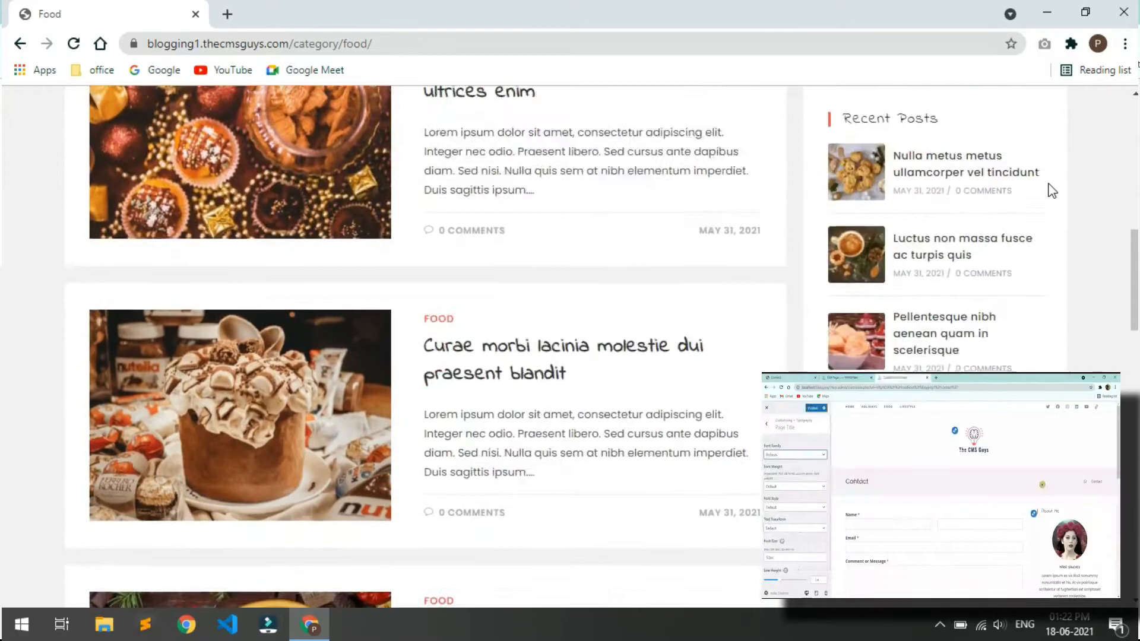
pyautogui.scroll(-10, 1053, 190)
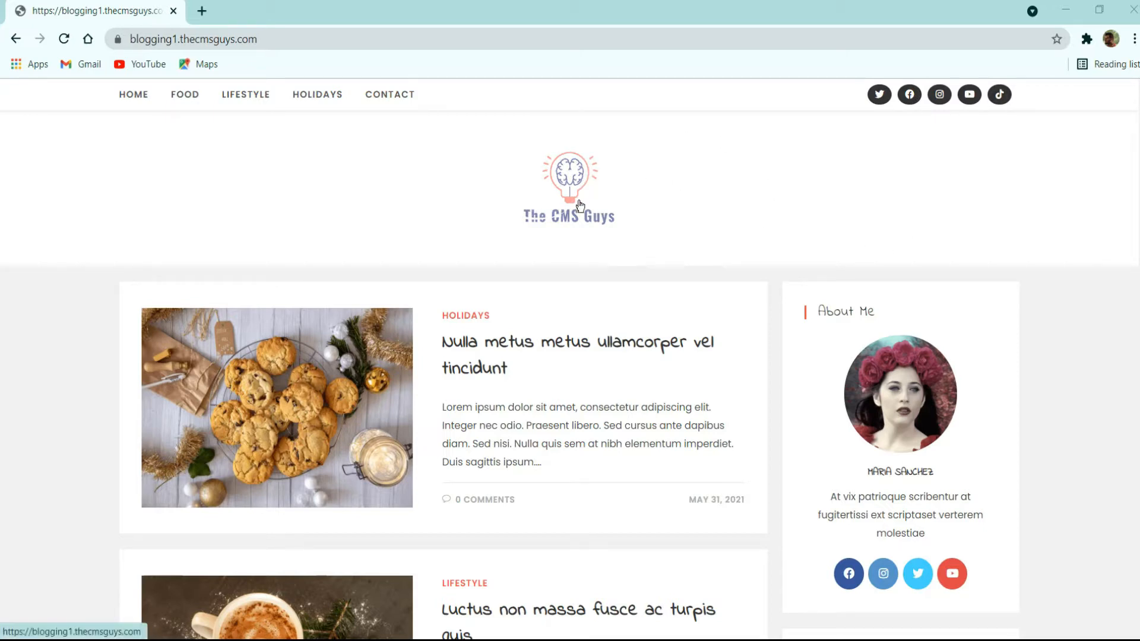
pyautogui.scroll(-2, 583, 236)
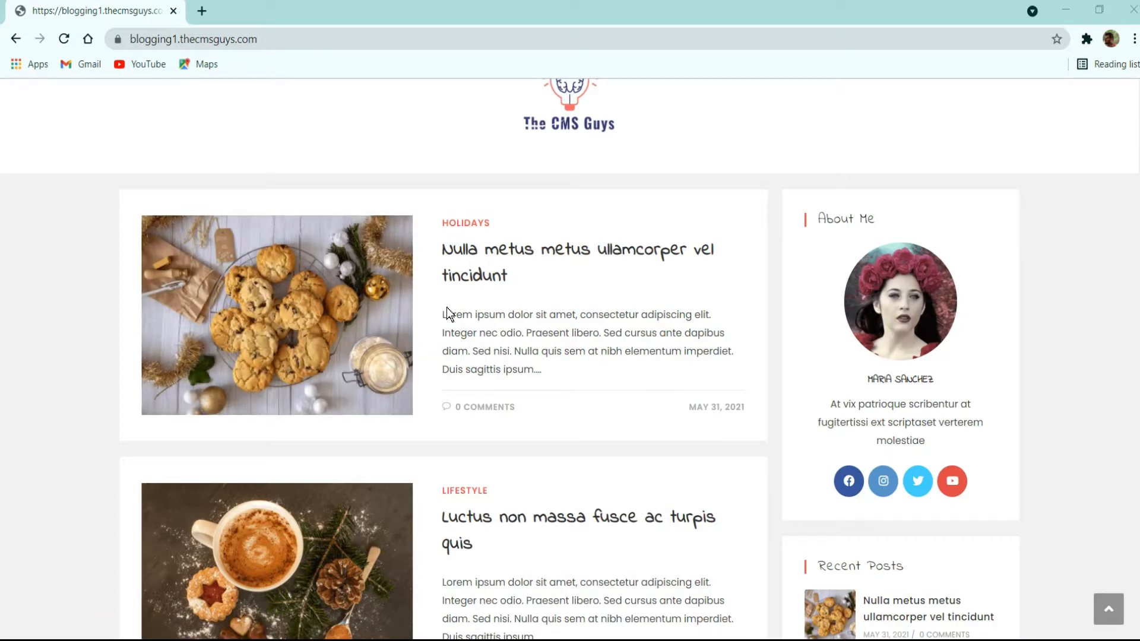
pyautogui.scroll(-2, 505, 349)
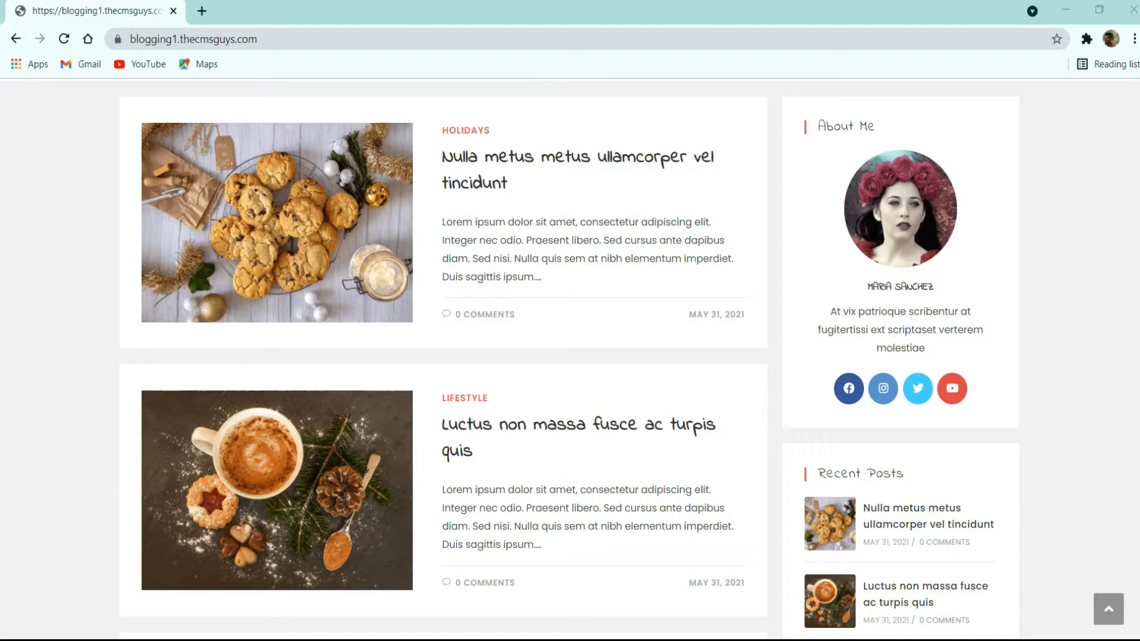
pyautogui.scroll(-15, 446, 212)
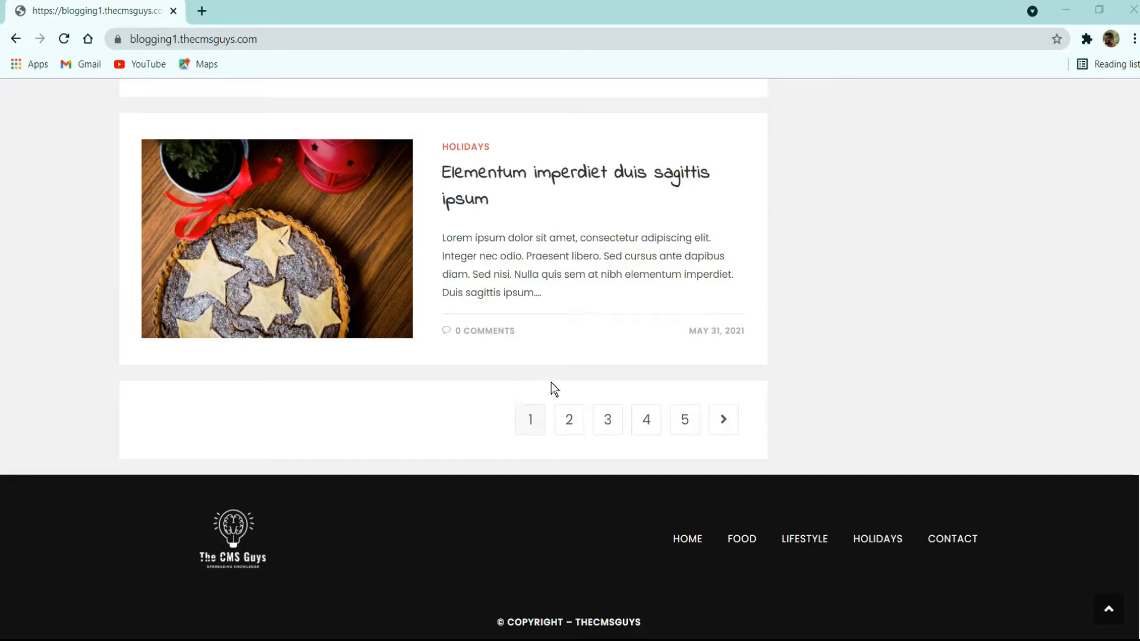
pyautogui.scroll(20, 549, 389)
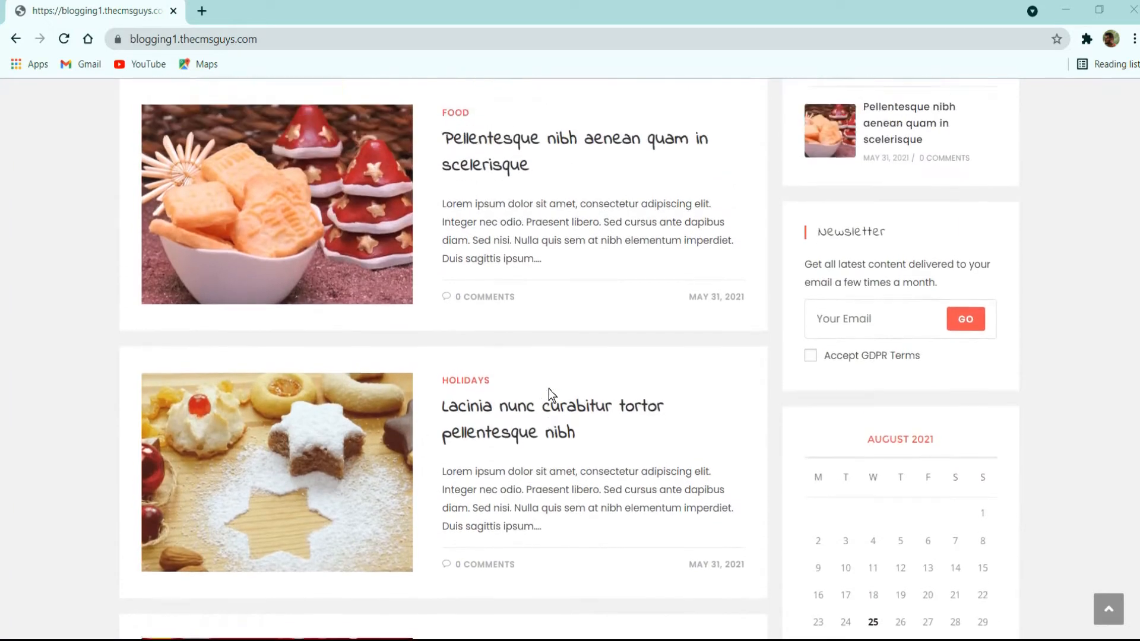
pyautogui.scroll(8, 549, 390)
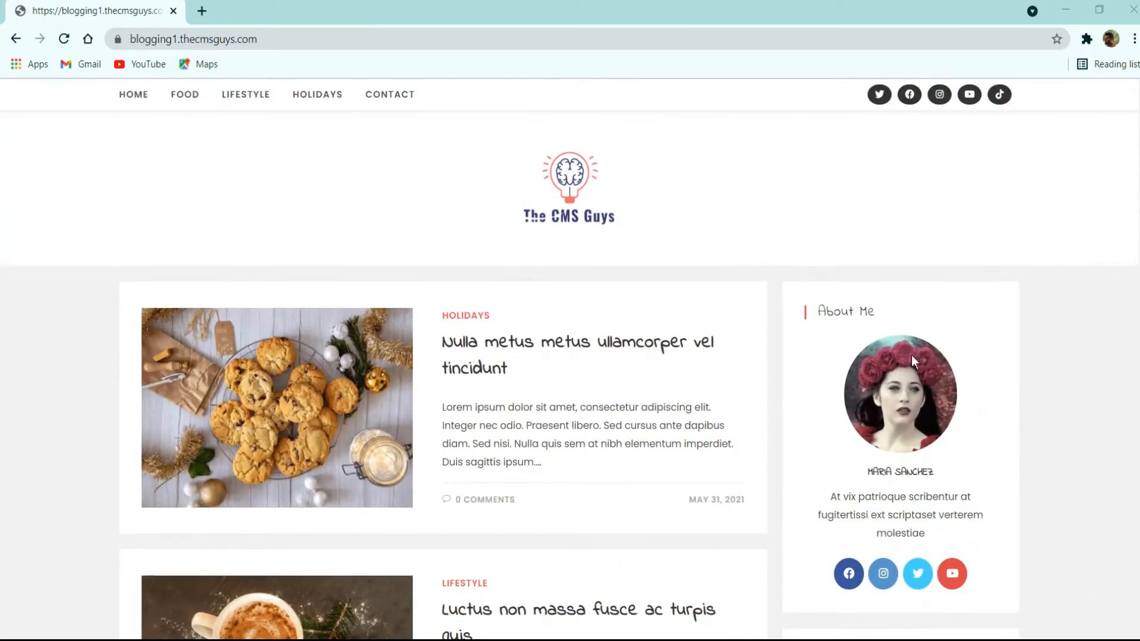
pyautogui.scroll(-3, 1008, 344)
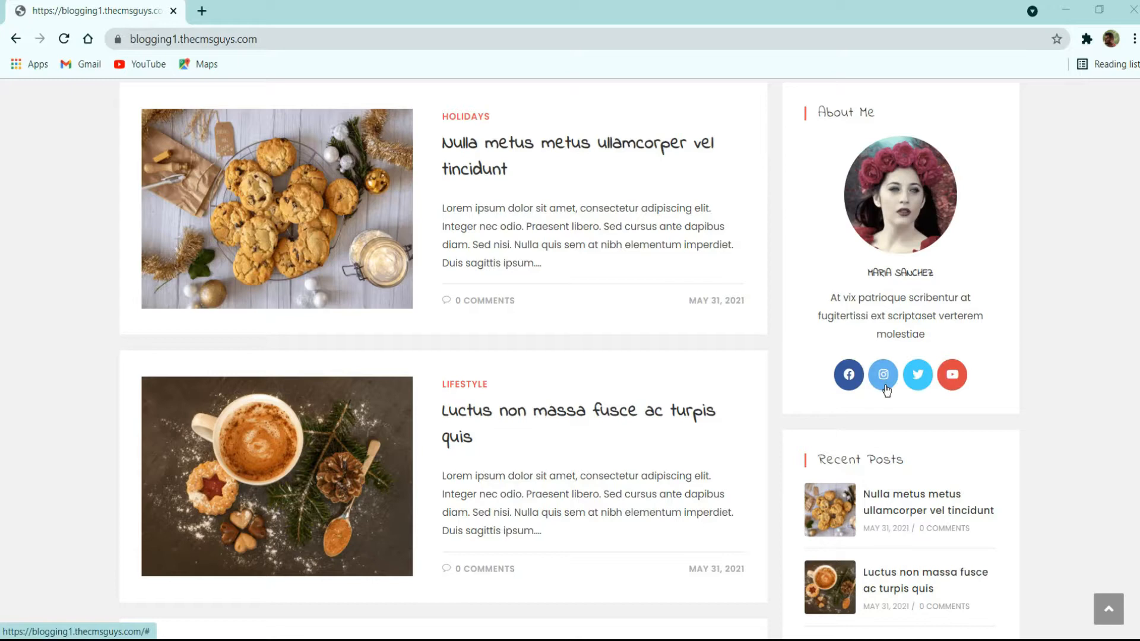
pyautogui.scroll(-3, 887, 383)
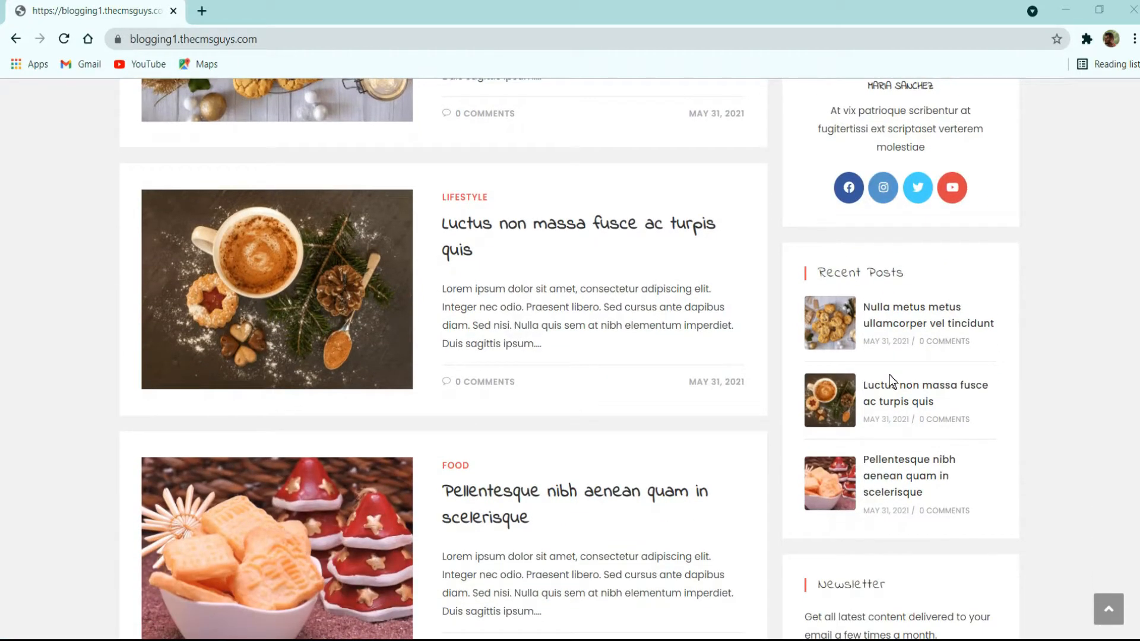
pyautogui.scroll(-1, 940, 384)
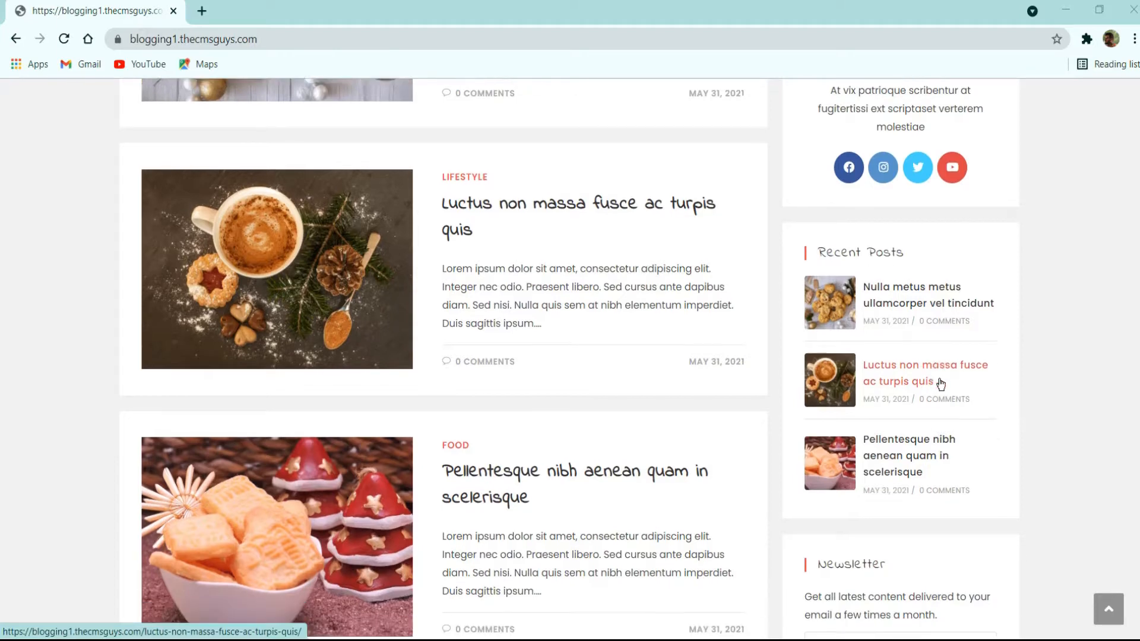
pyautogui.scroll(-1, 940, 387)
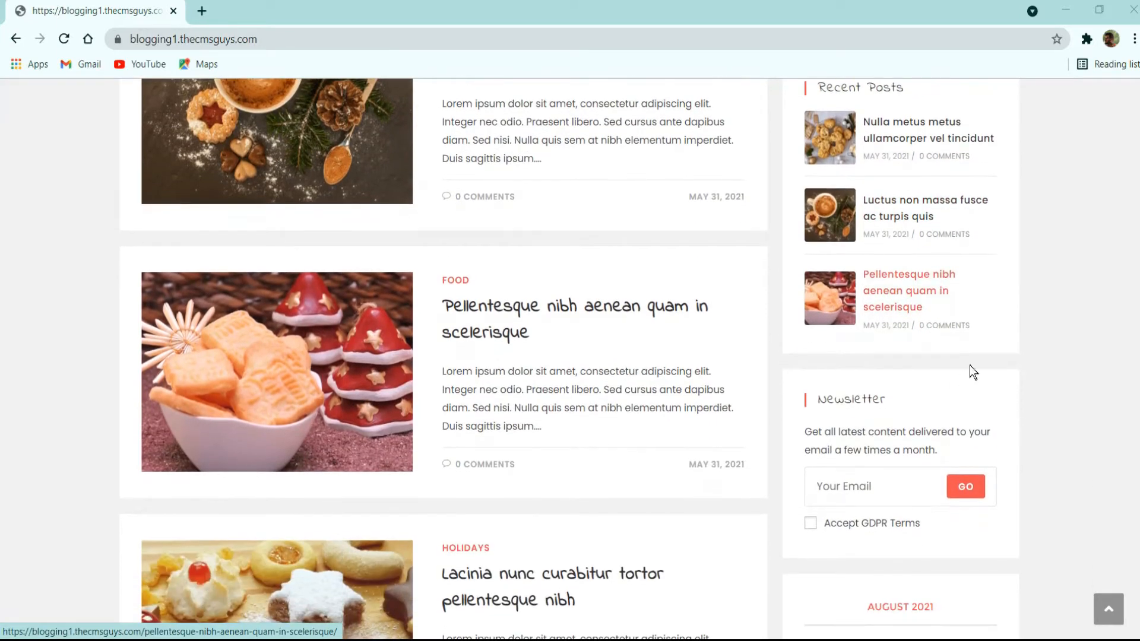
pyautogui.scroll(-1, 993, 341)
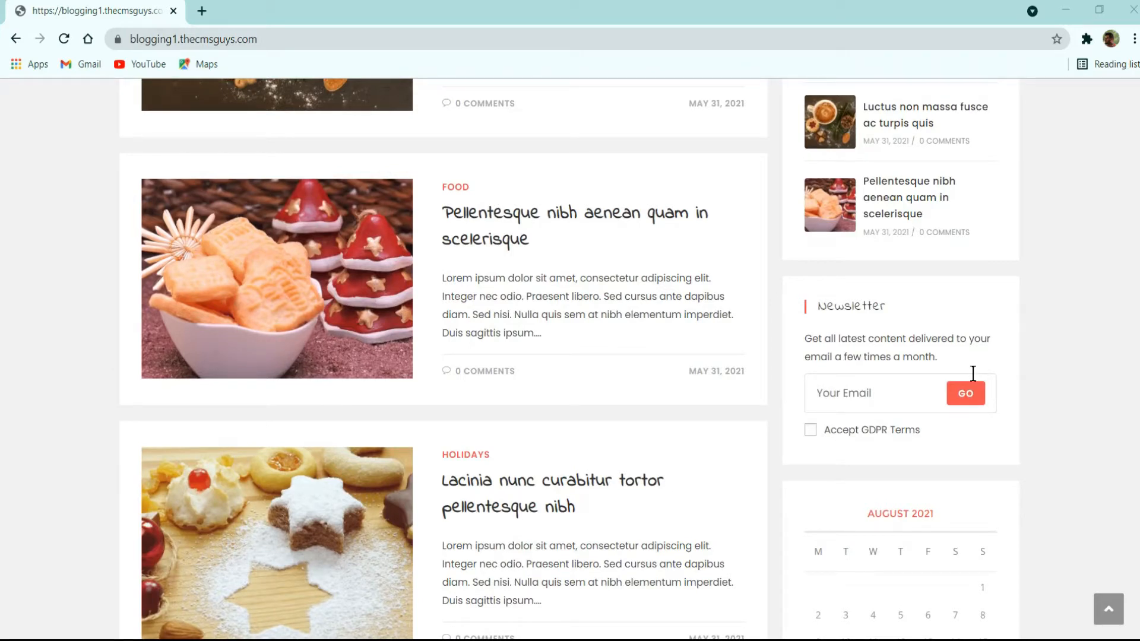
pyautogui.scroll(-3, 972, 374)
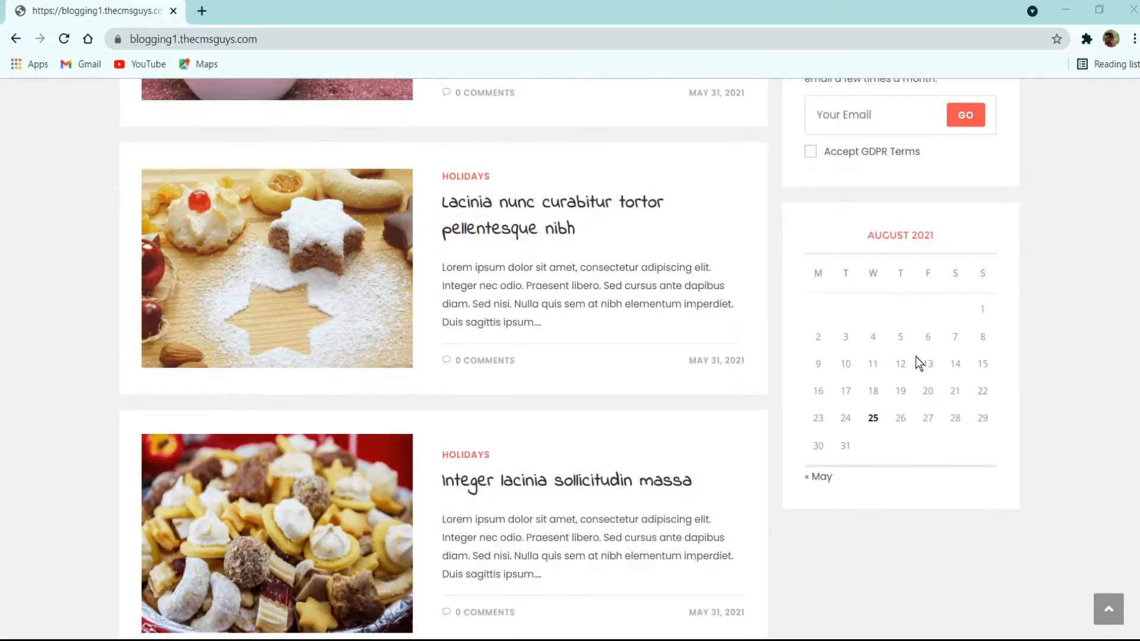
pyautogui.scroll(-2, 915, 357)
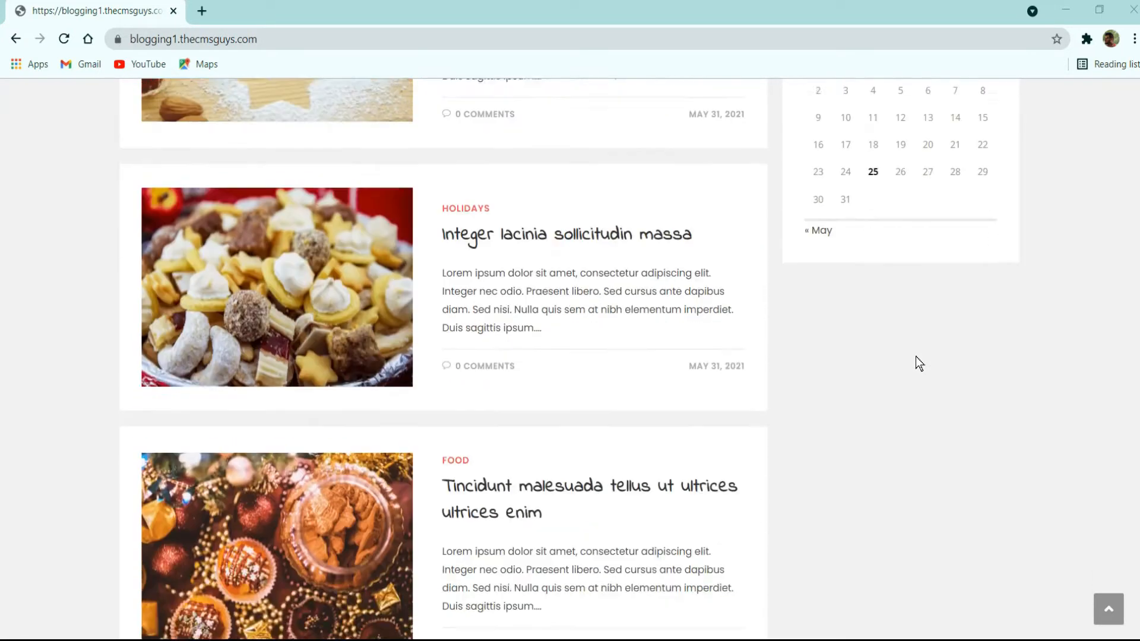
pyautogui.scroll(-7, 915, 356)
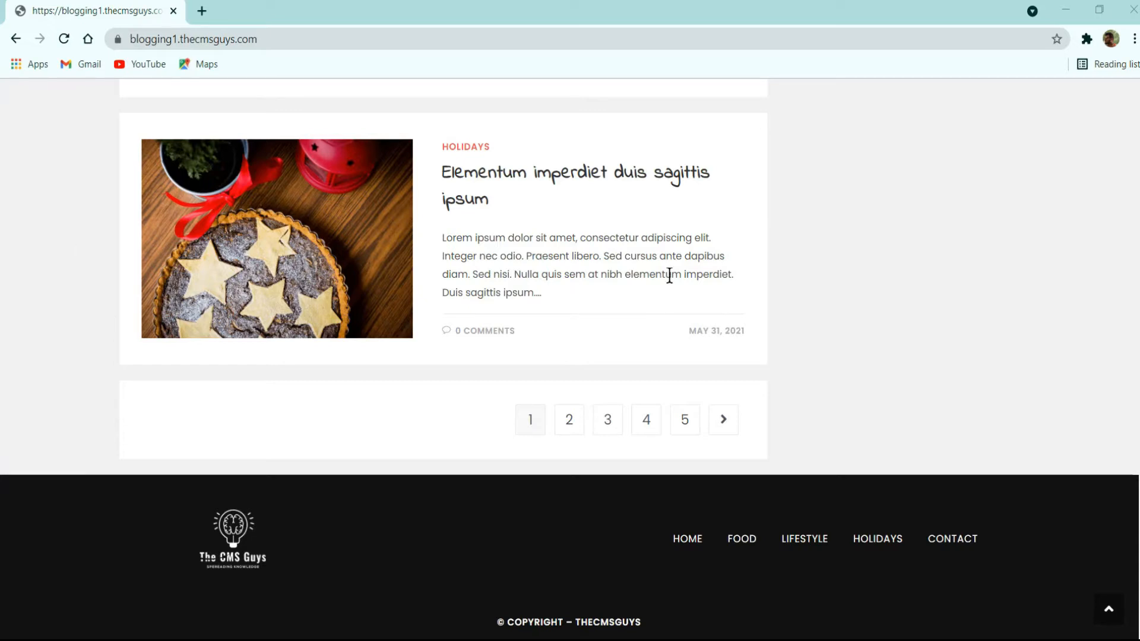
pyautogui.rightClick(763, 234)
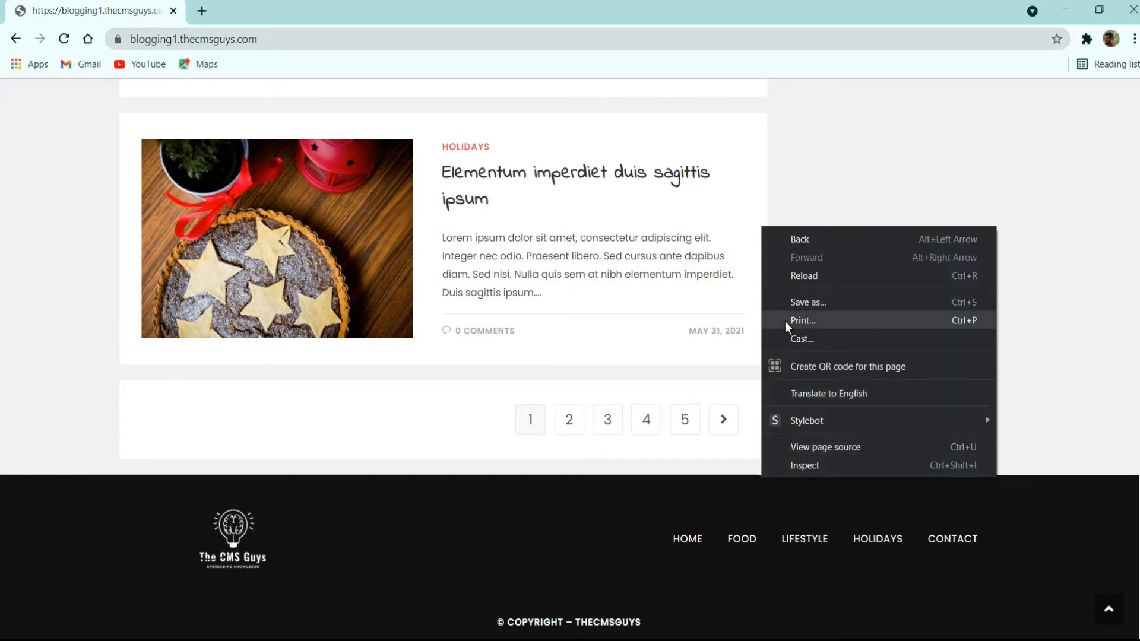
pyautogui.click(805, 467)
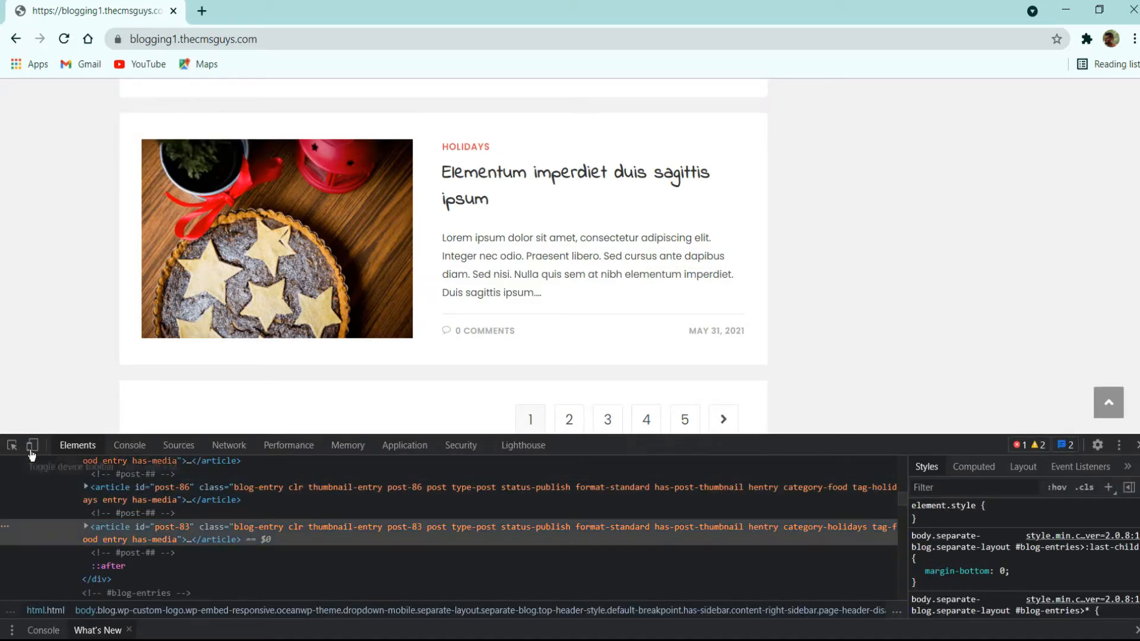
pyautogui.click(32, 446)
pyautogui.scroll(-10, 564, 278)
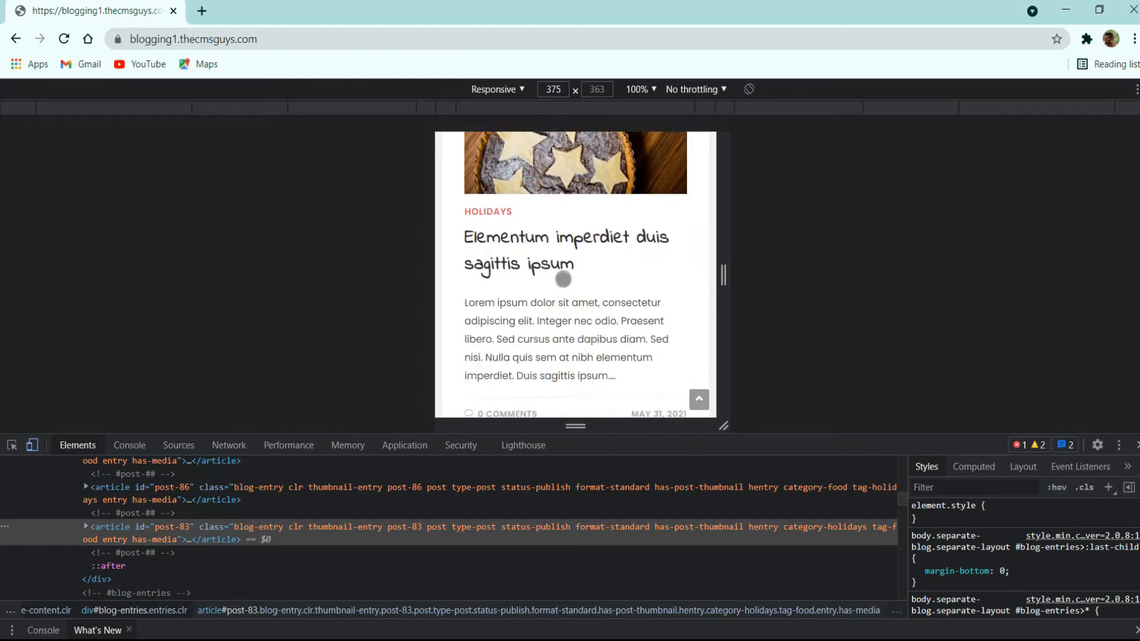
pyautogui.scroll(-15, 564, 290)
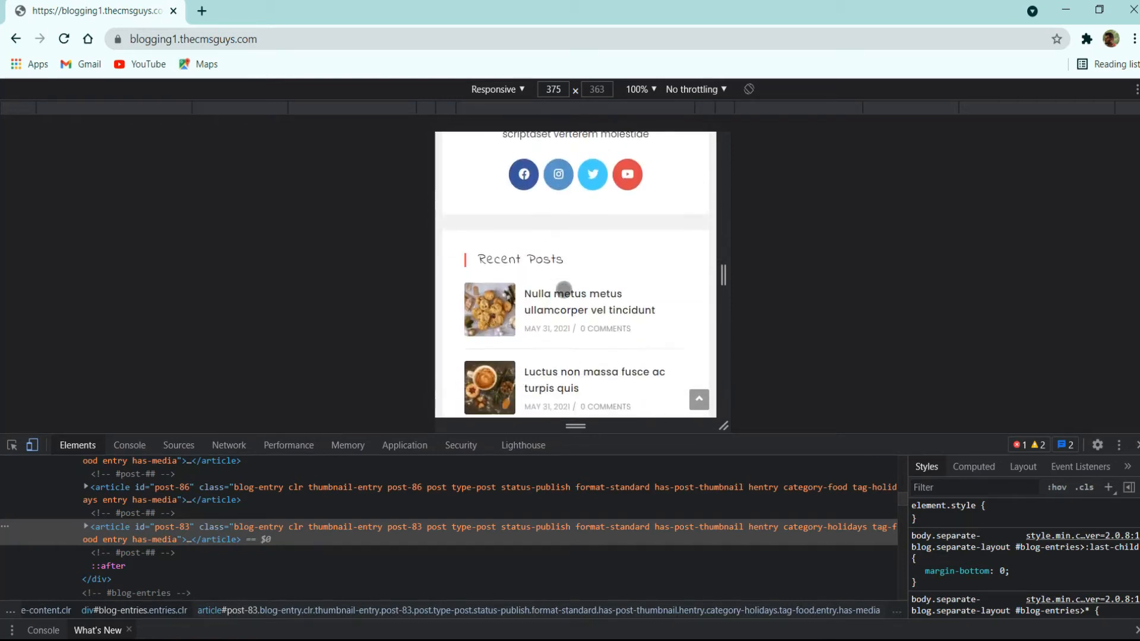
pyautogui.scroll(20, 564, 290)
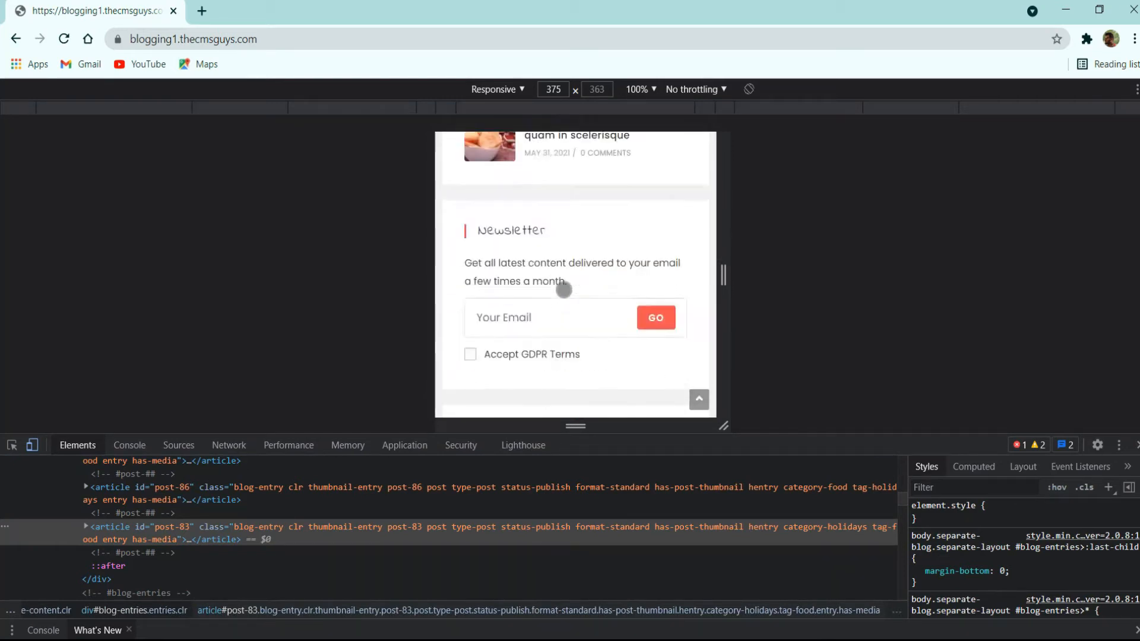
pyautogui.scroll(10, 584, 303)
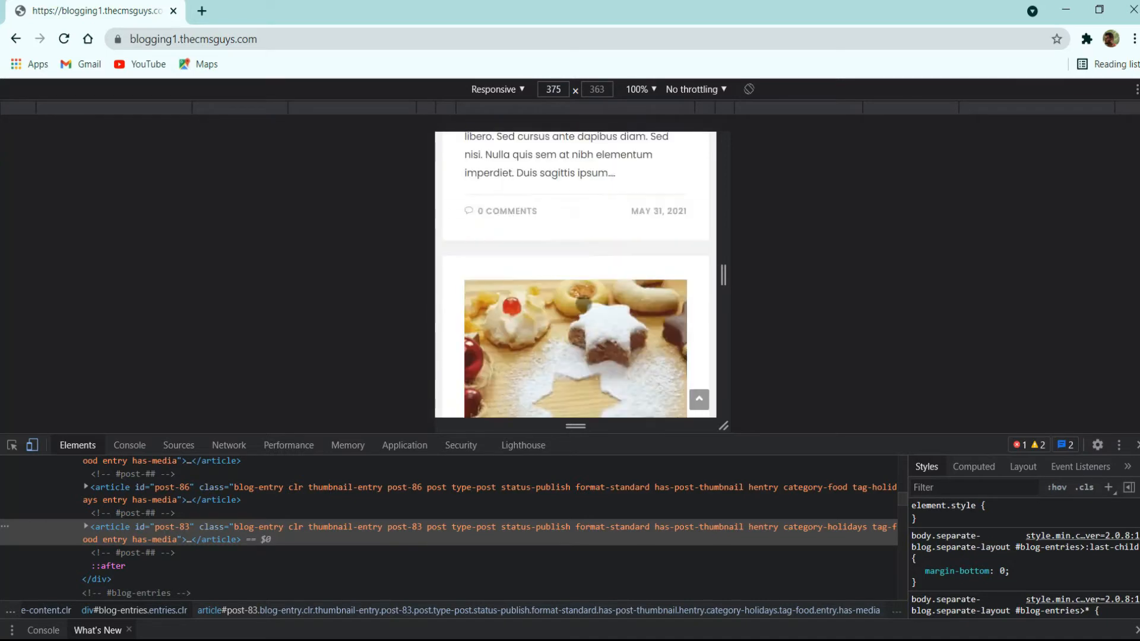
pyautogui.click(1138, 446)
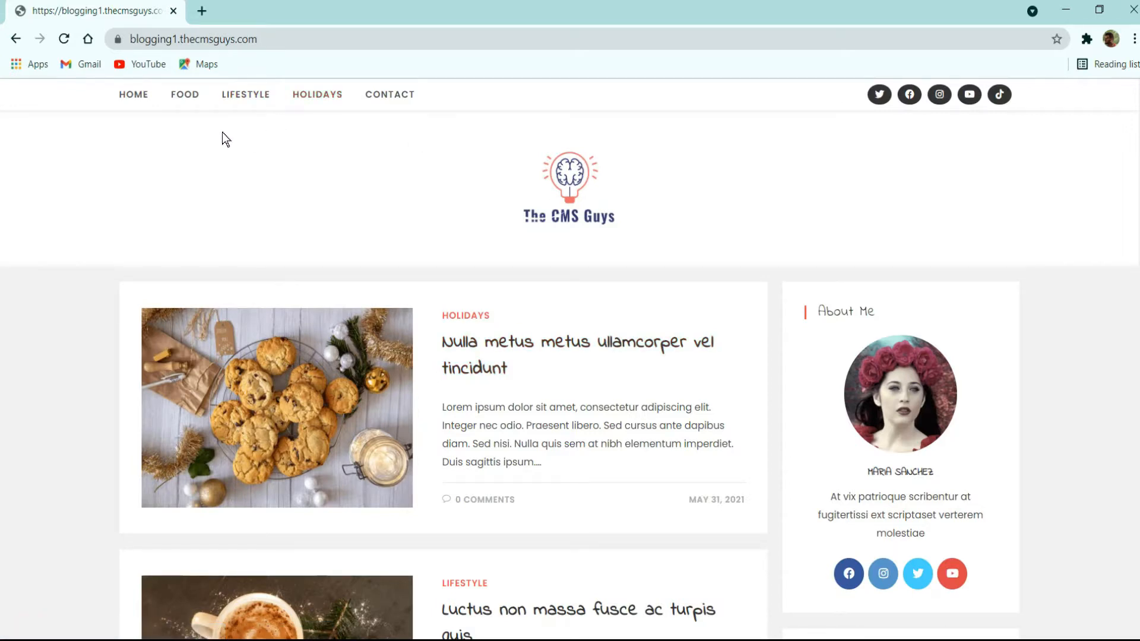
# - Open the Lifestyle category archive and start scrolling through its posts
pyautogui.click(191, 105)
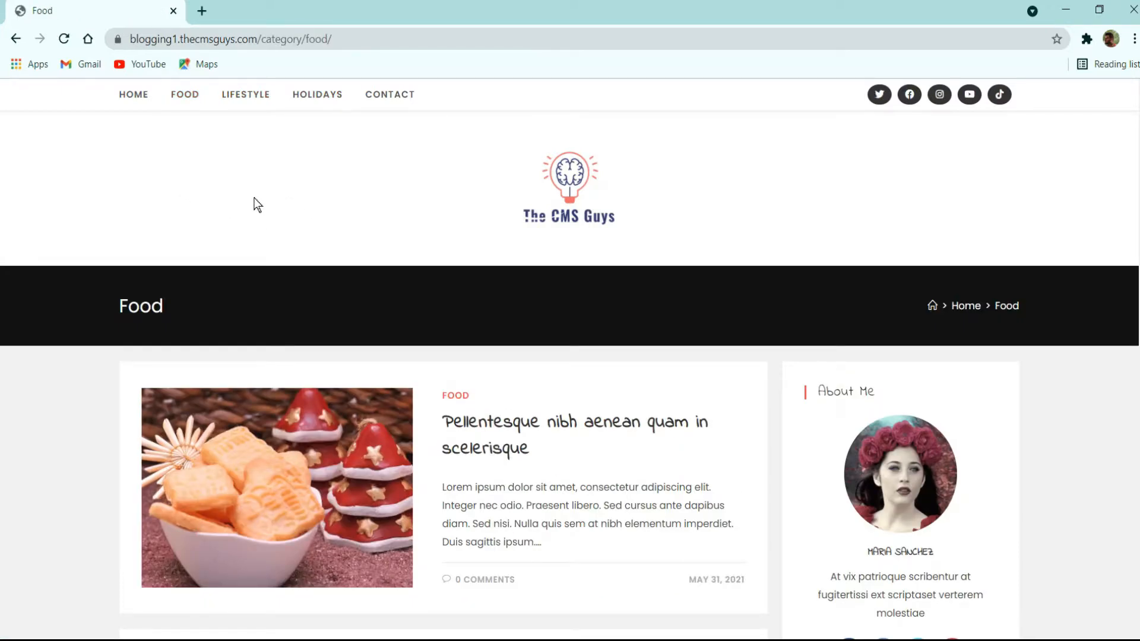
pyautogui.click(243, 107)
pyautogui.scroll(-1, 473, 319)
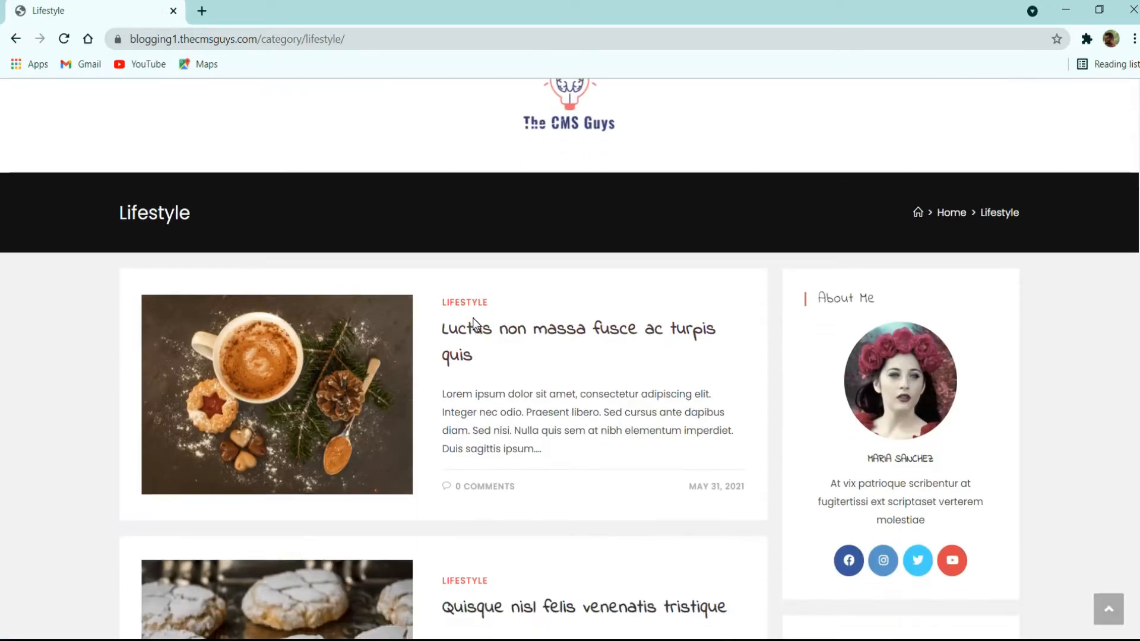
pyautogui.scroll(-8, 784, 387)
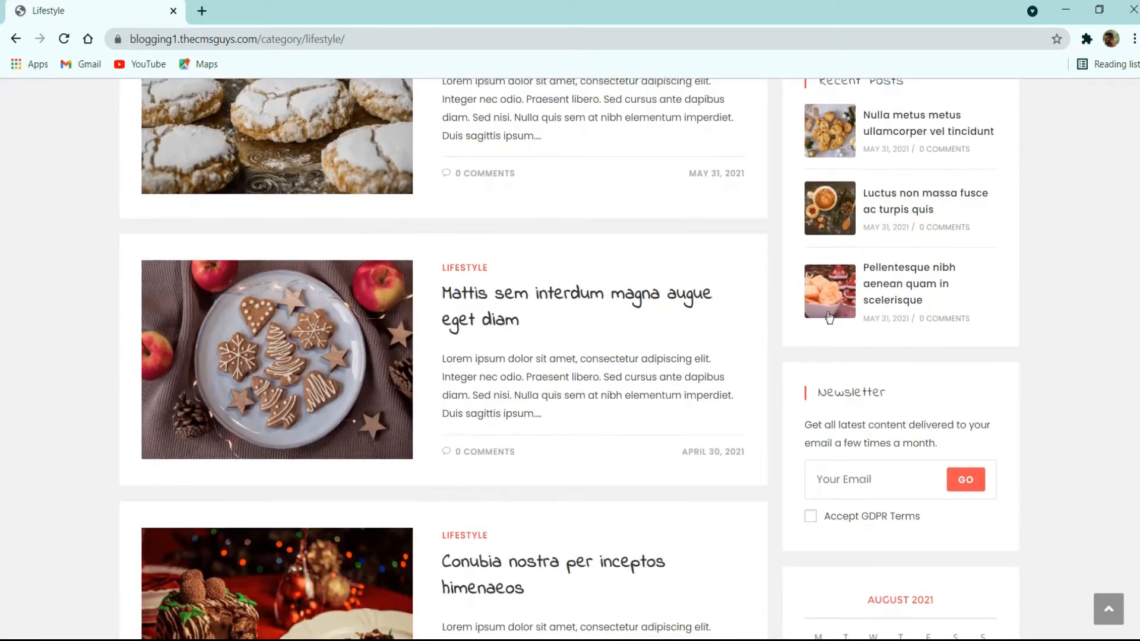
pyautogui.scroll(-3, 790, 380)
pyautogui.scroll(7, 800, 390)
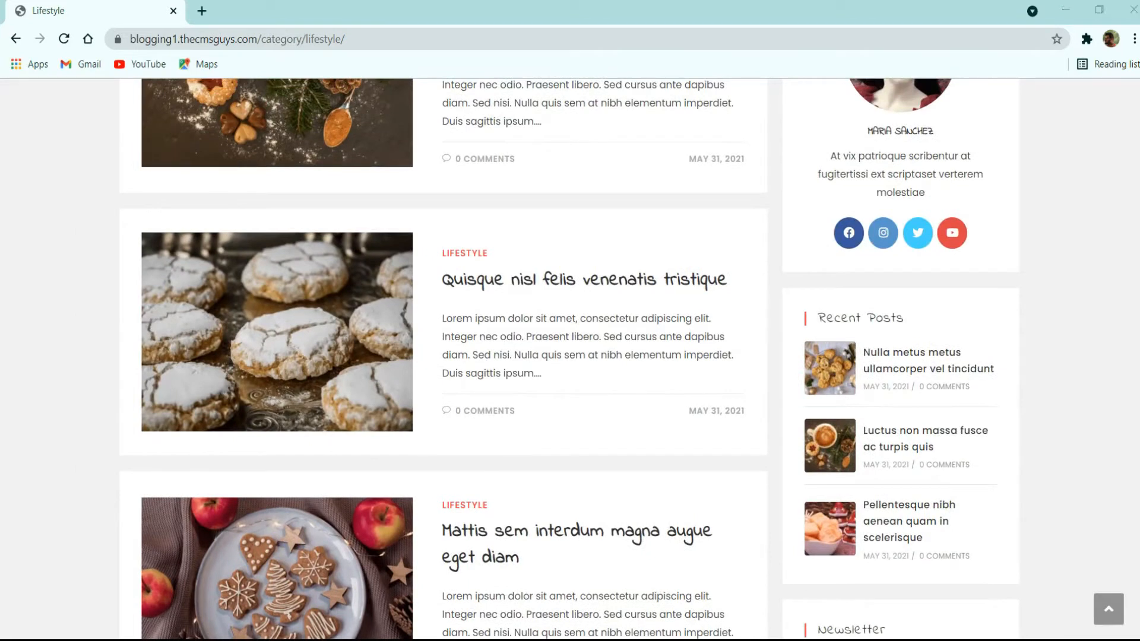
pyautogui.scroll(3, 674, 345)
pyautogui.scroll(-2, 545, 371)
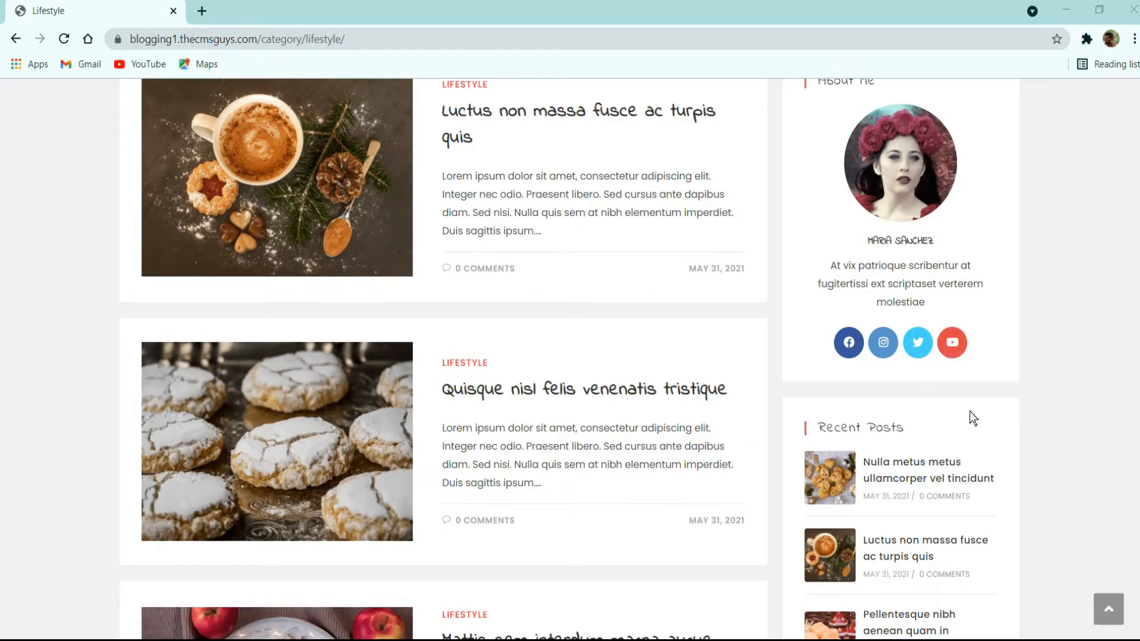
# - Scroll to the bottom of the Lifestyle posts and go to the Contact page
pyautogui.scroll(-2, 953, 469)
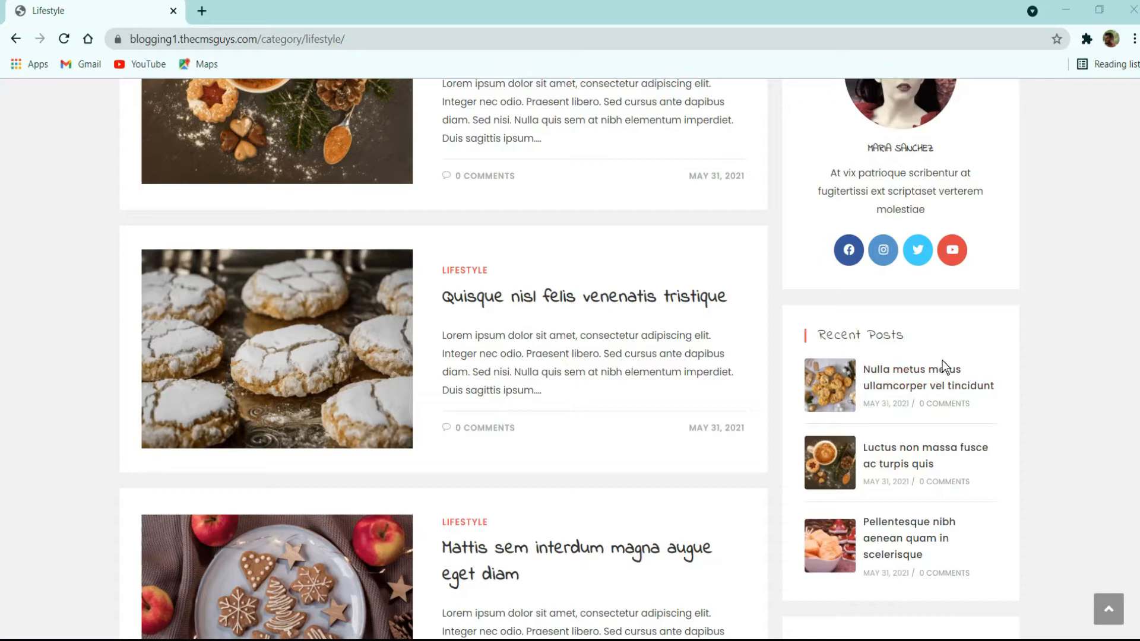
pyautogui.scroll(-4, 952, 433)
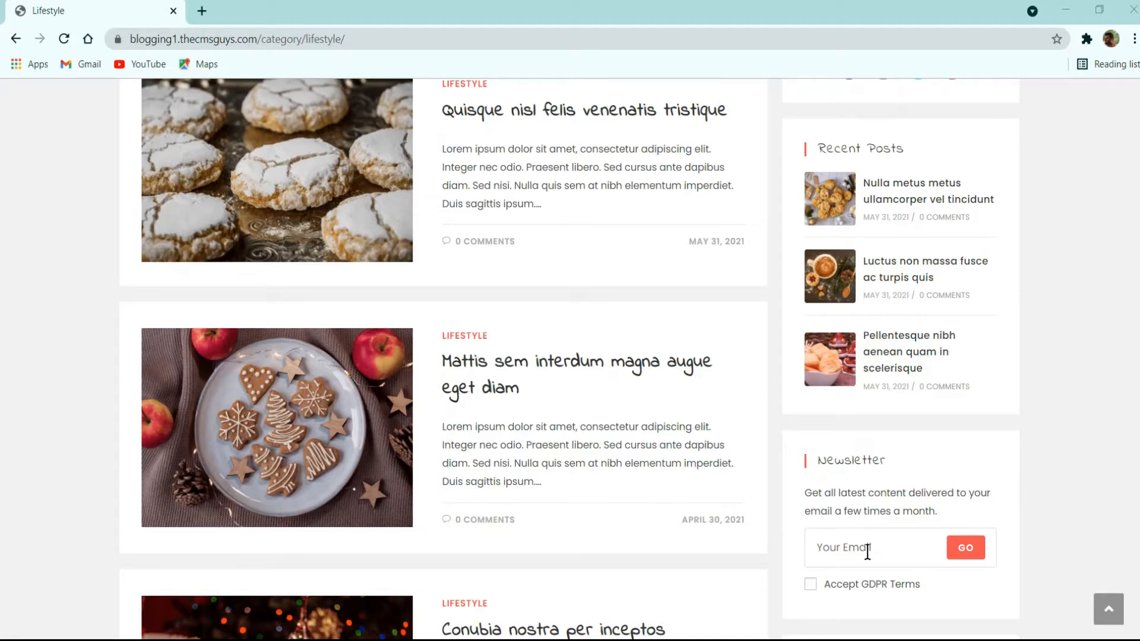
pyautogui.scroll(-5, 876, 535)
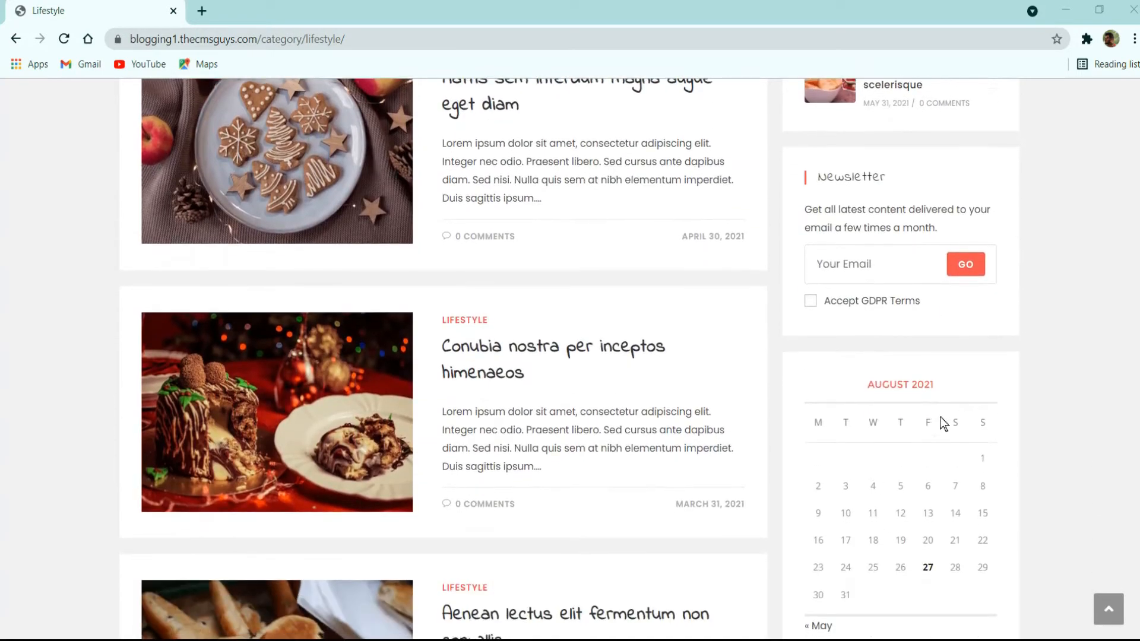
pyautogui.scroll(-2, 942, 424)
pyautogui.scroll(-4, 943, 424)
pyautogui.scroll(-12, 943, 424)
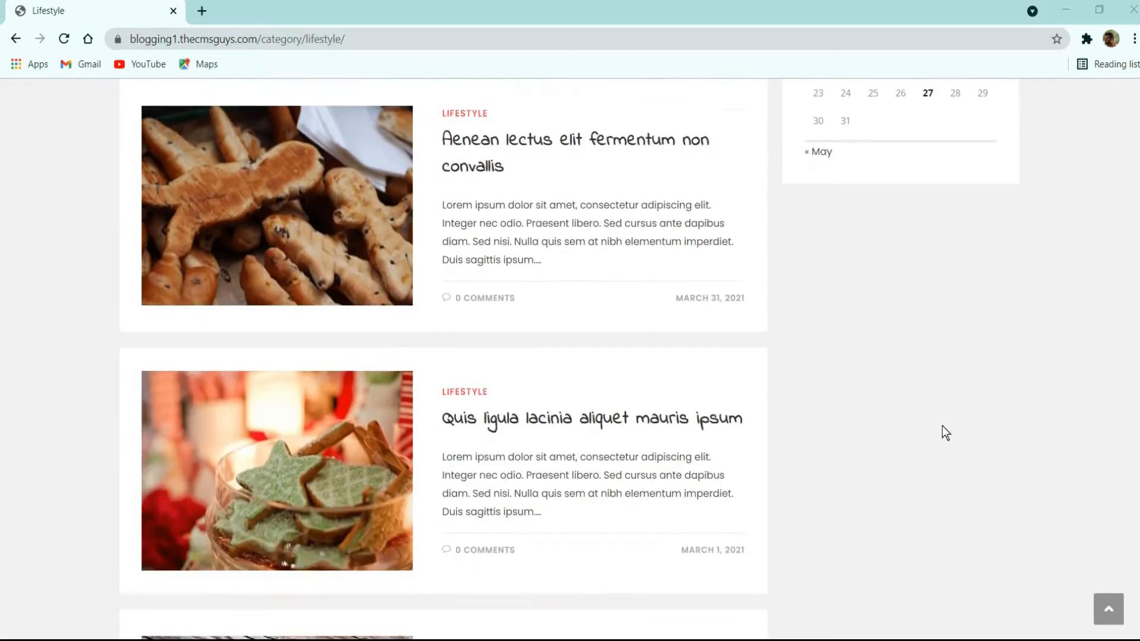
pyautogui.scroll(20, 942, 426)
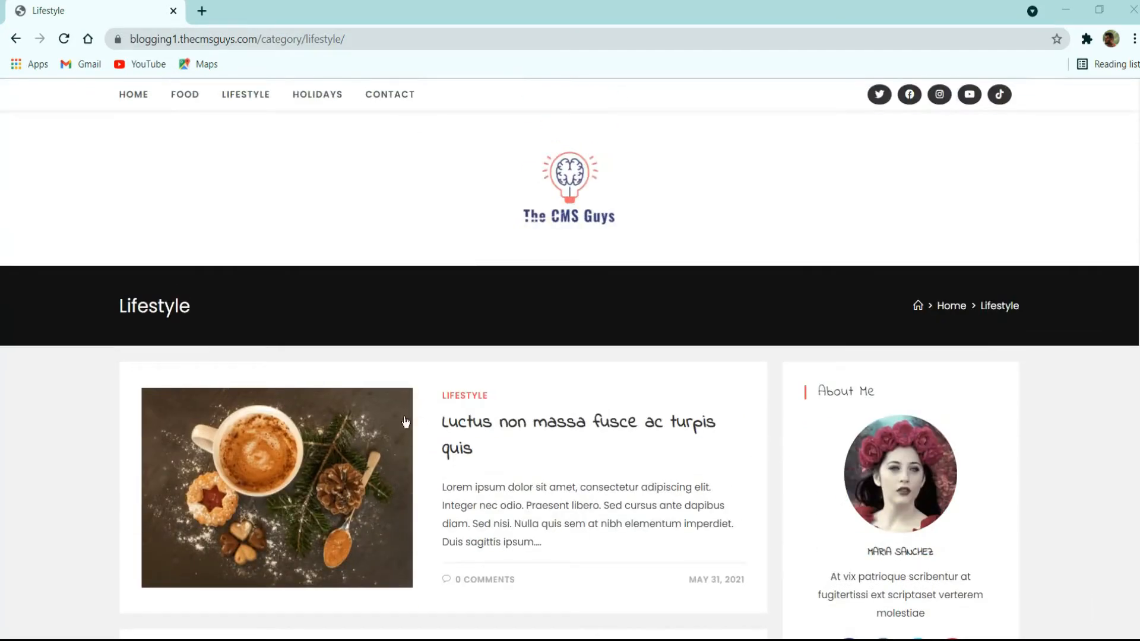
pyautogui.click(378, 98)
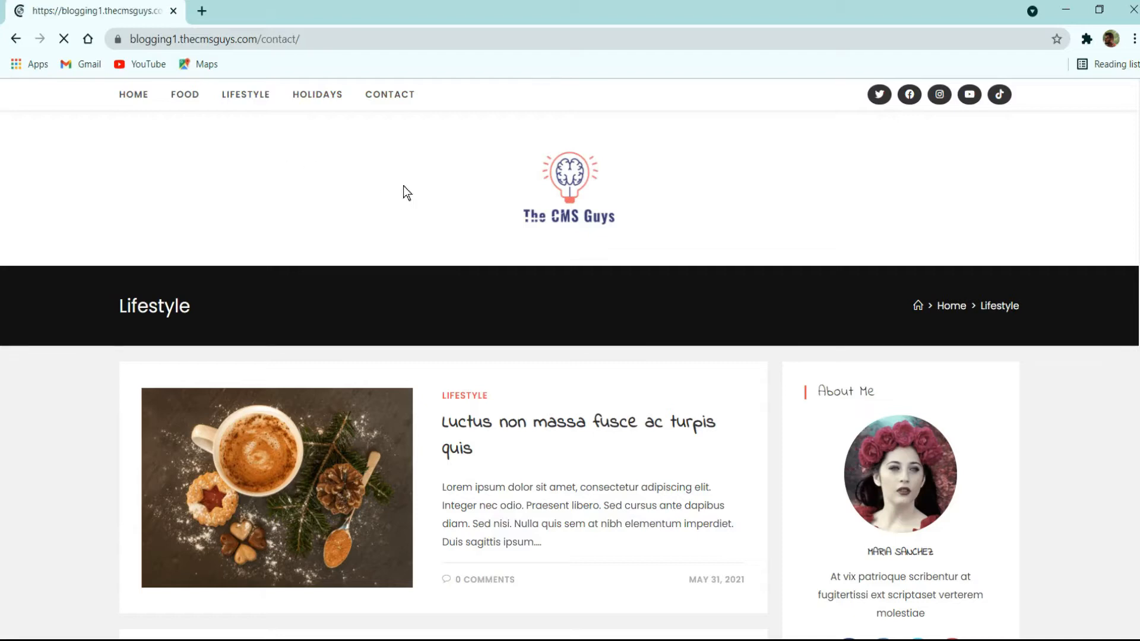
# - Scroll the Contact page's form and widgets down to the footer, then return Home
pyautogui.click(390, 95)
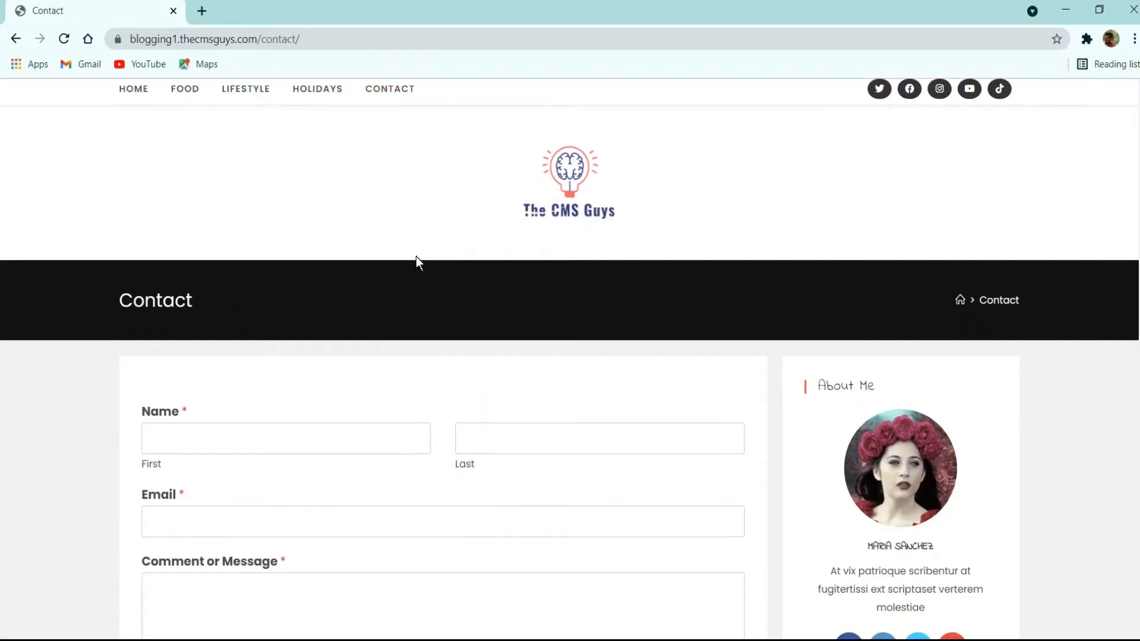
pyautogui.scroll(-3, 416, 255)
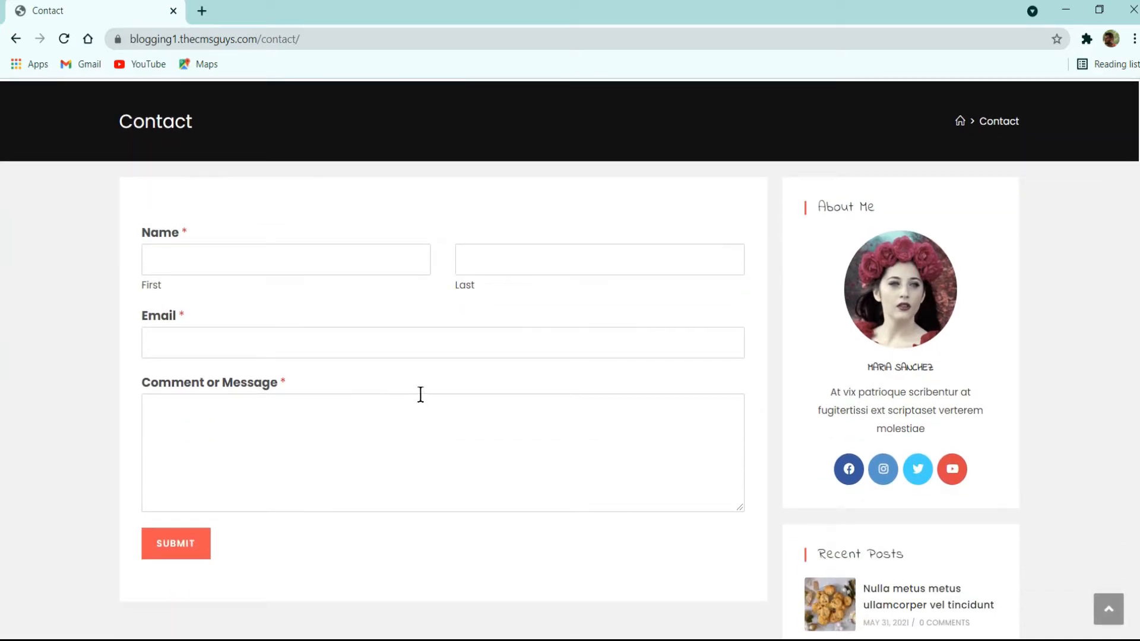
pyautogui.scroll(-2, 586, 386)
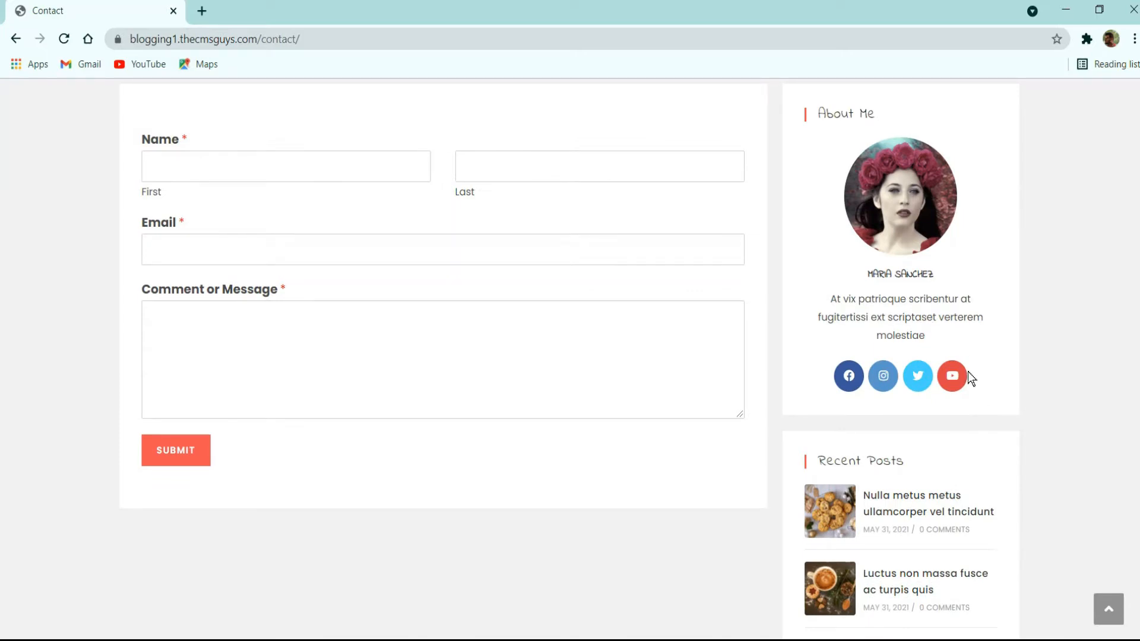
pyautogui.scroll(-1, 1021, 350)
pyautogui.scroll(-2, 1020, 349)
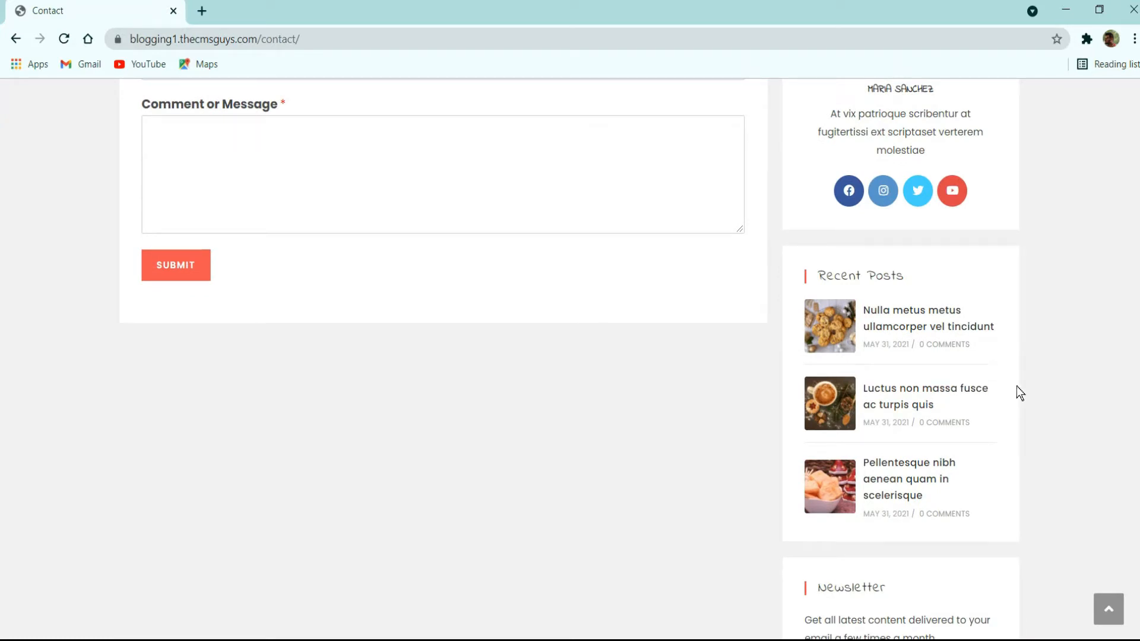
pyautogui.scroll(-5, 1019, 391)
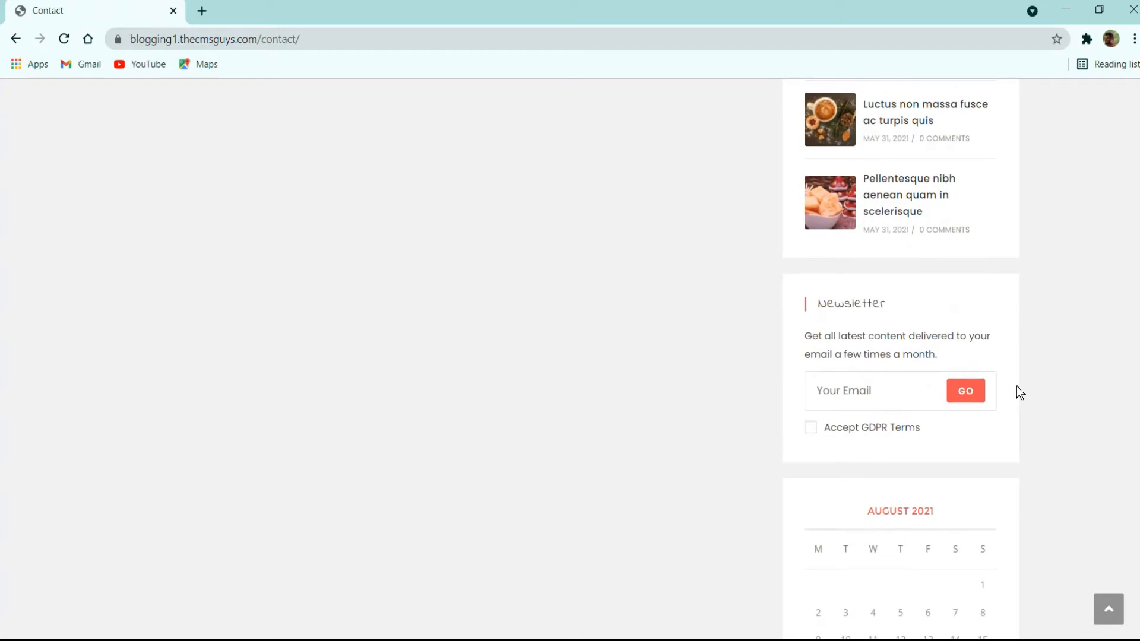
pyautogui.scroll(-5, 884, 376)
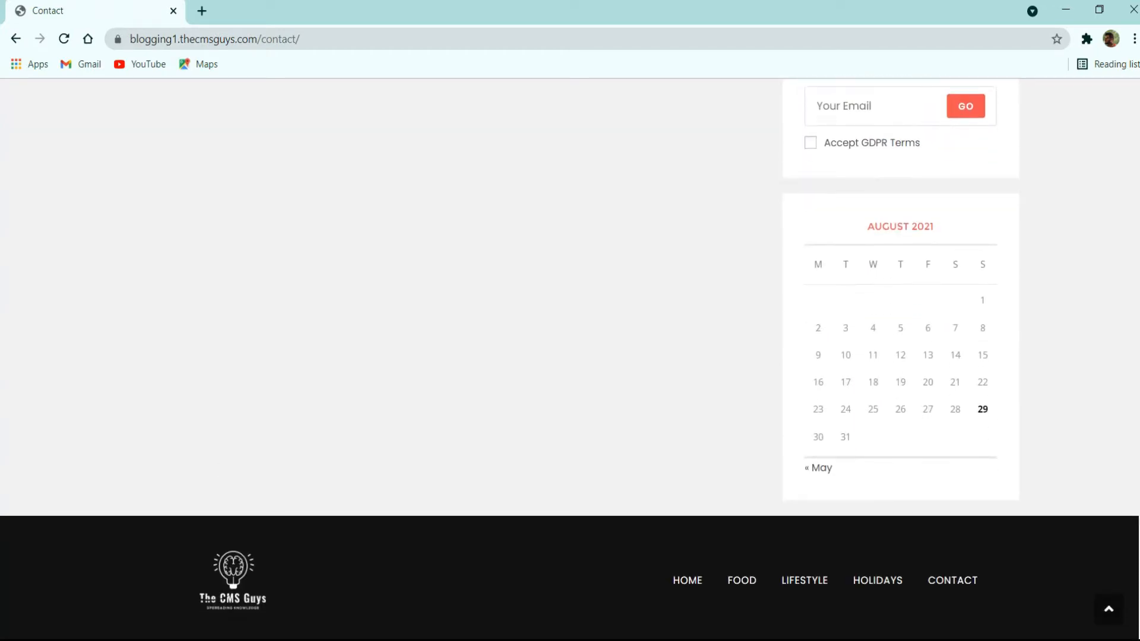
pyautogui.scroll(-1, 517, 440)
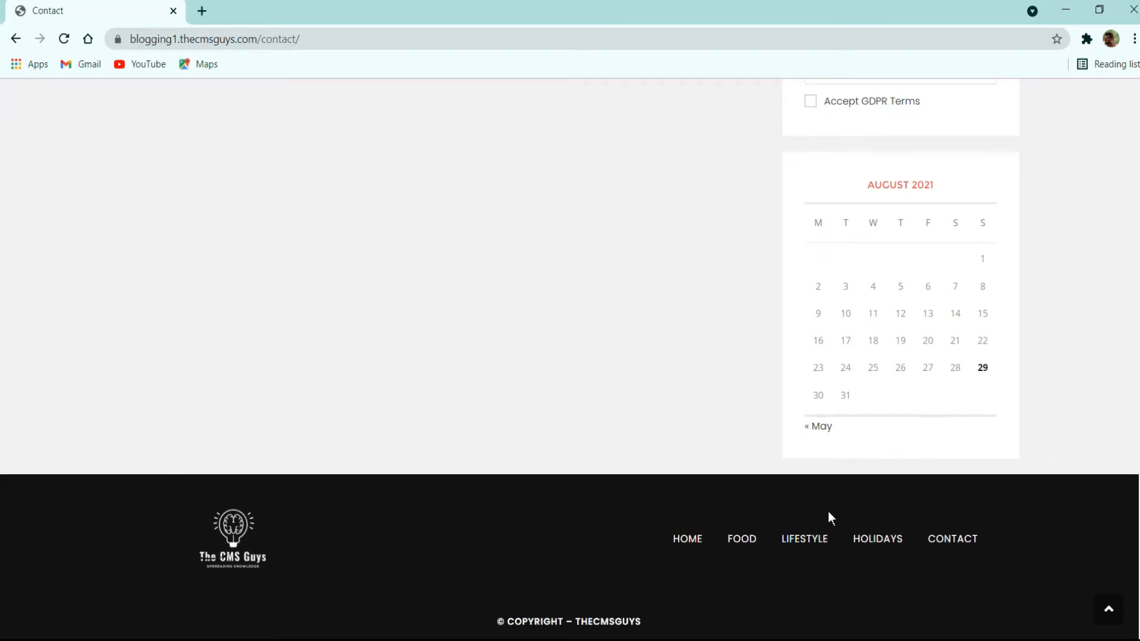
pyautogui.scroll(15, 601, 486)
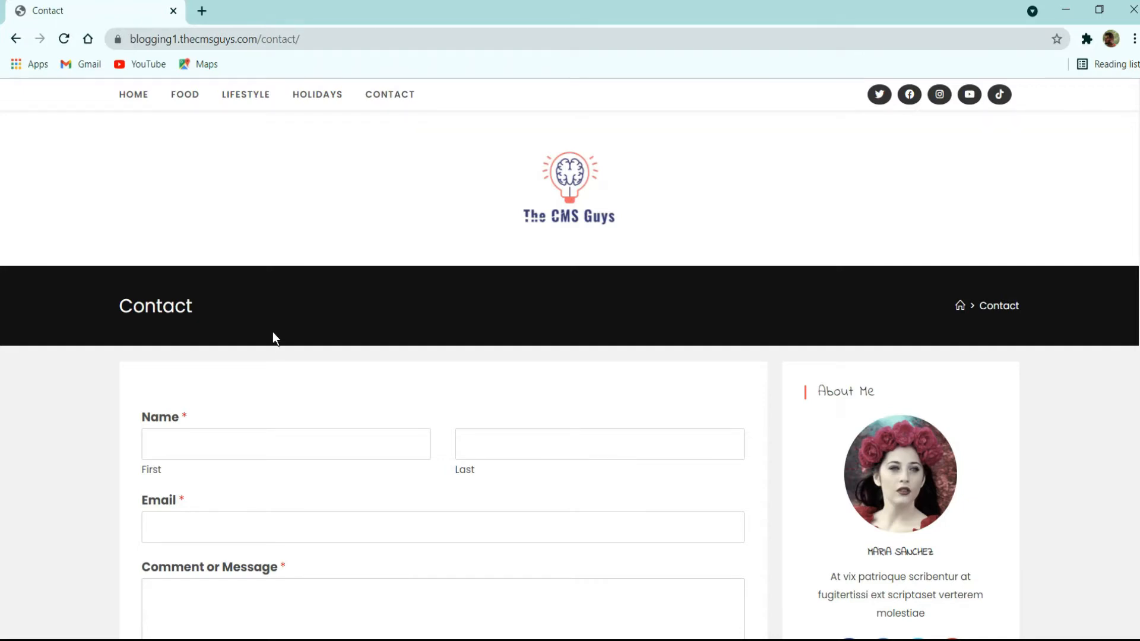
pyautogui.click(122, 98)
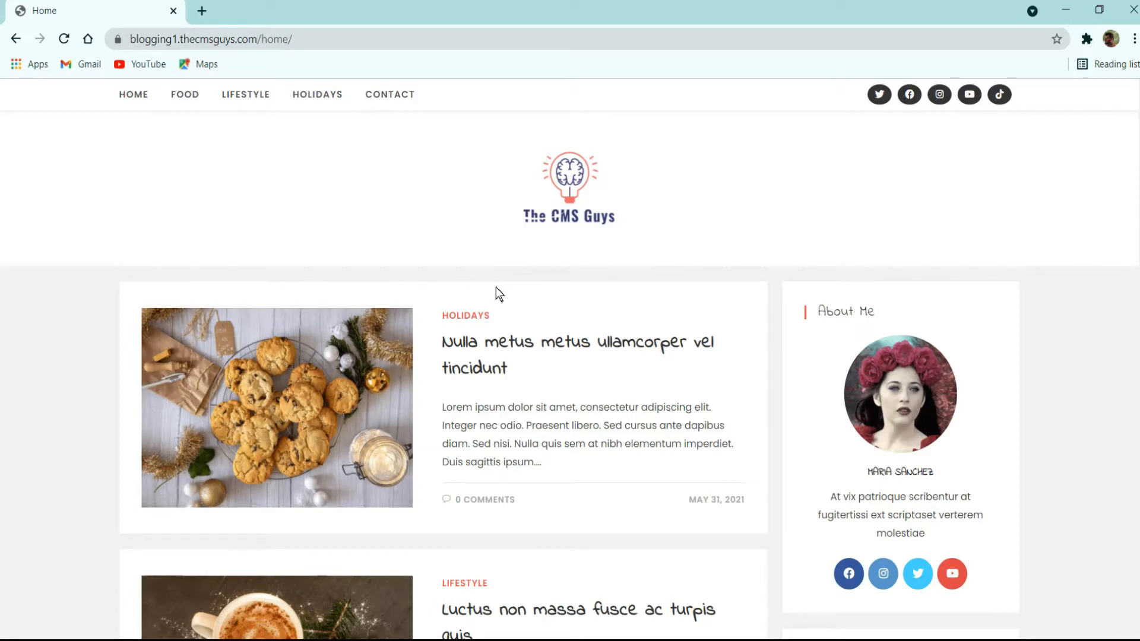
# - In a new tab, go to thecmsguys.com/namecheap
pyautogui.click(203, 11)
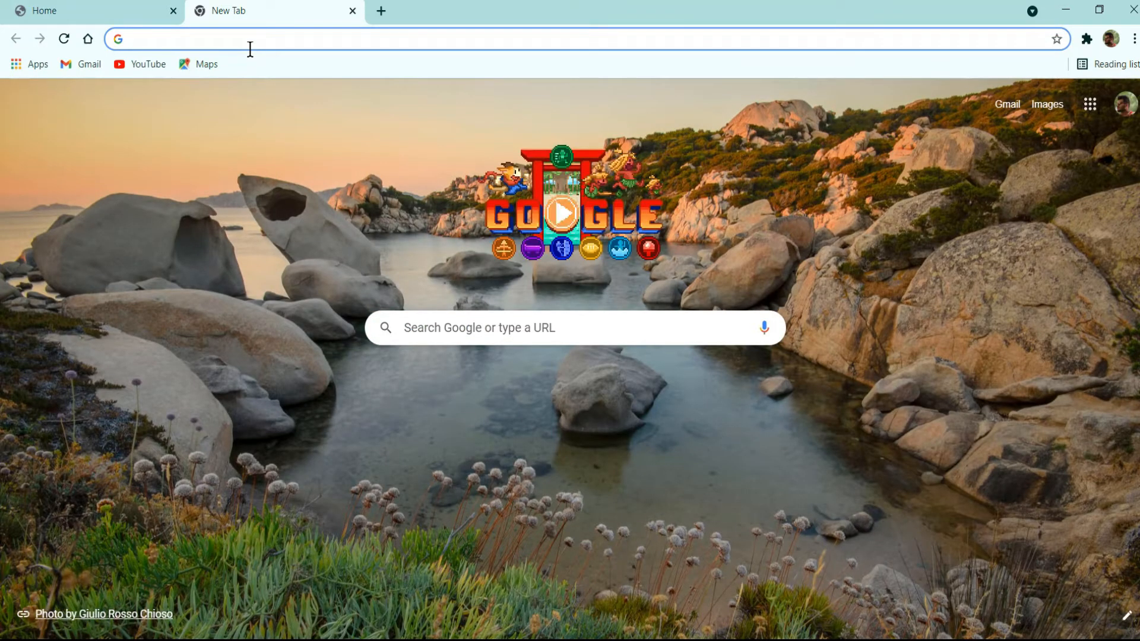
pyautogui.write('thecmsguys.com/')
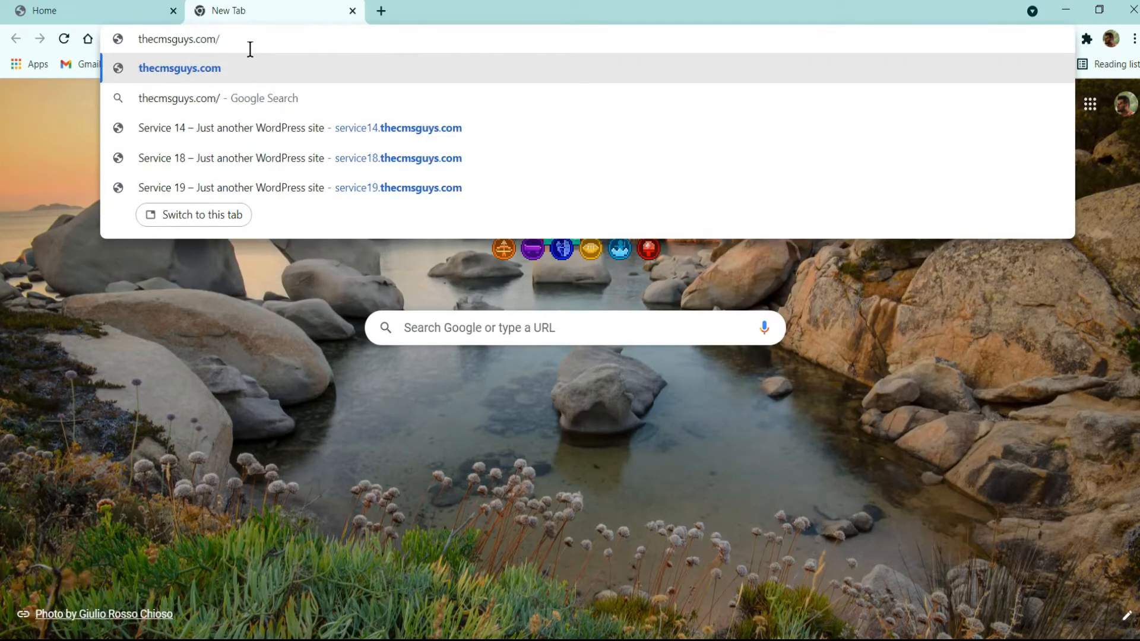
pyautogui.write('namechec')
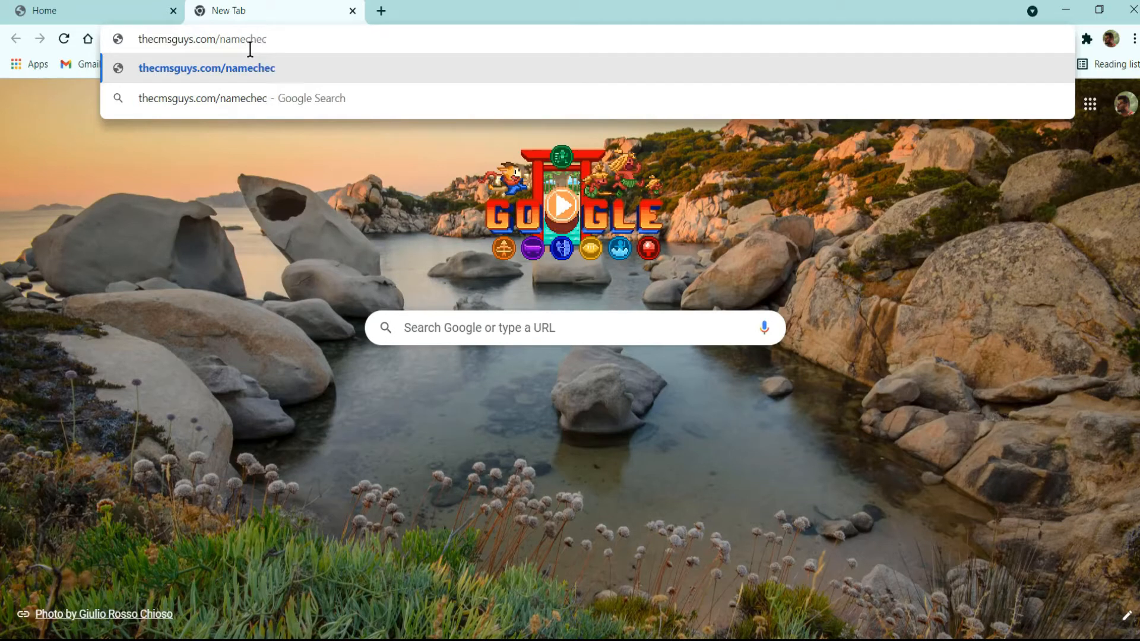
pyautogui.press('BackSpace')
pyautogui.write('ap.com/hosting/shared/')
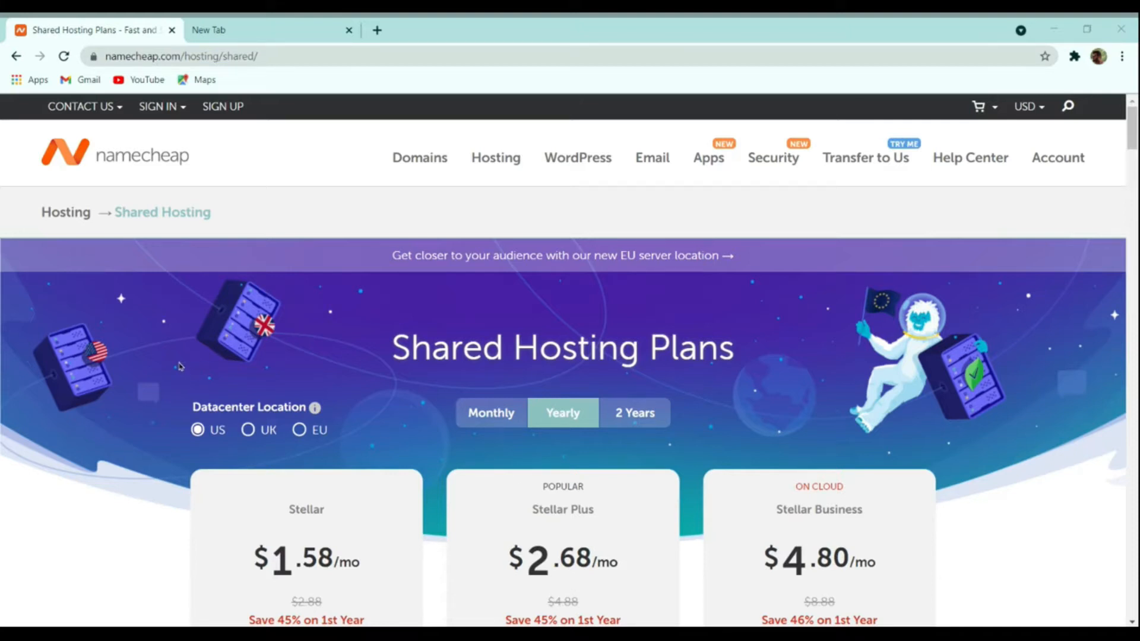
# - Scroll through the Stellar, Stellar Plus and Stellar Business shared hosting plans
pyautogui.scroll(-4, 354, 314)
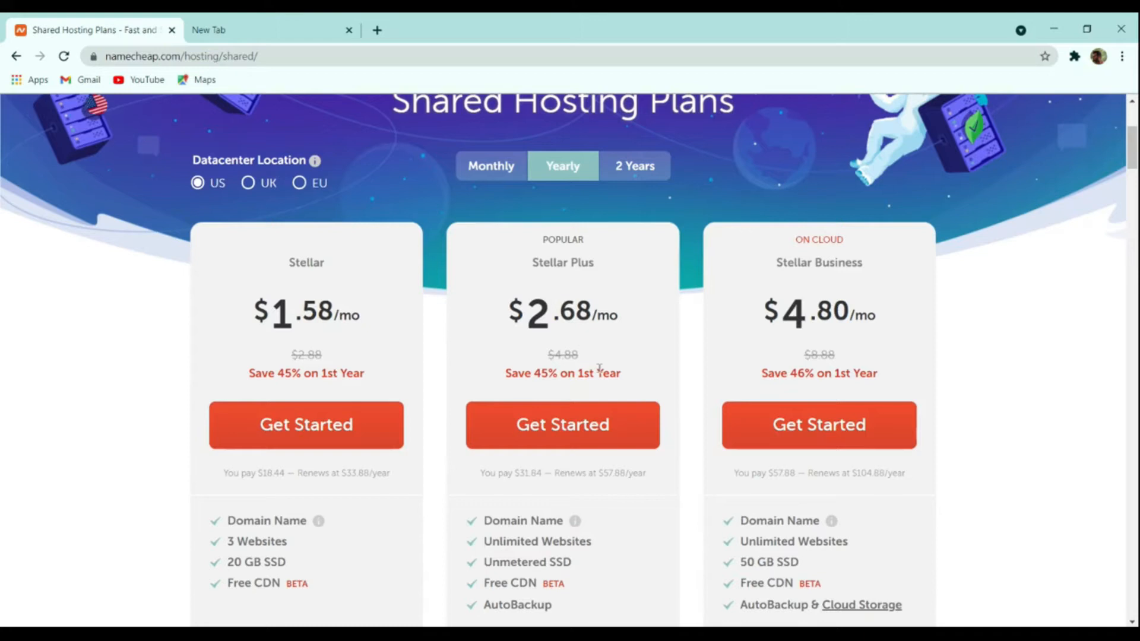
pyautogui.scroll(-4, 600, 368)
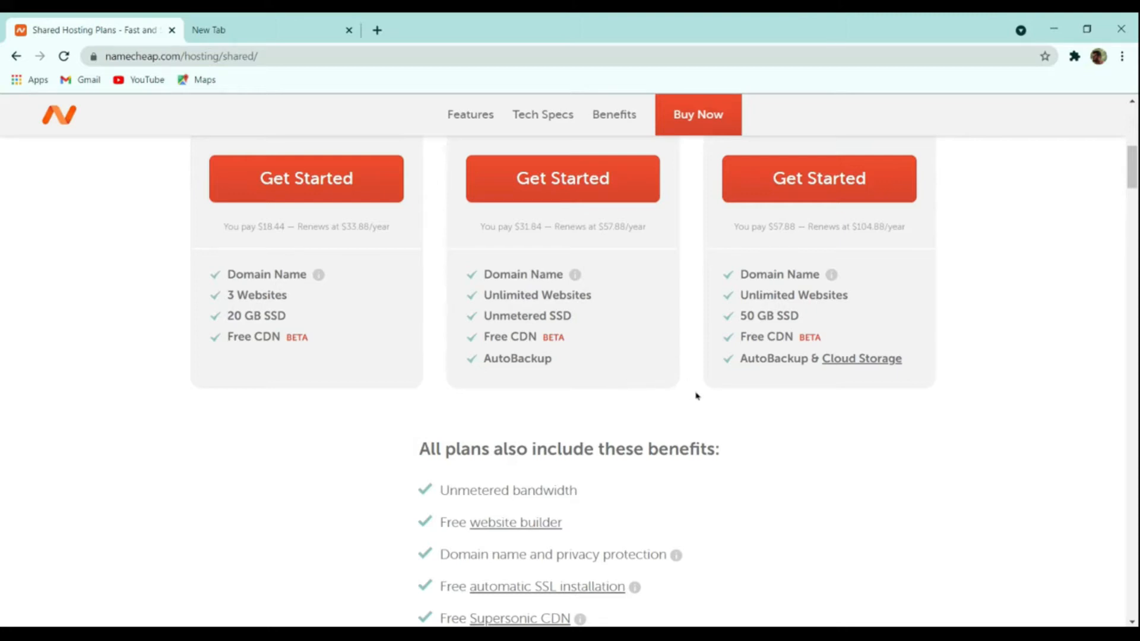
pyautogui.scroll(8, 700, 408)
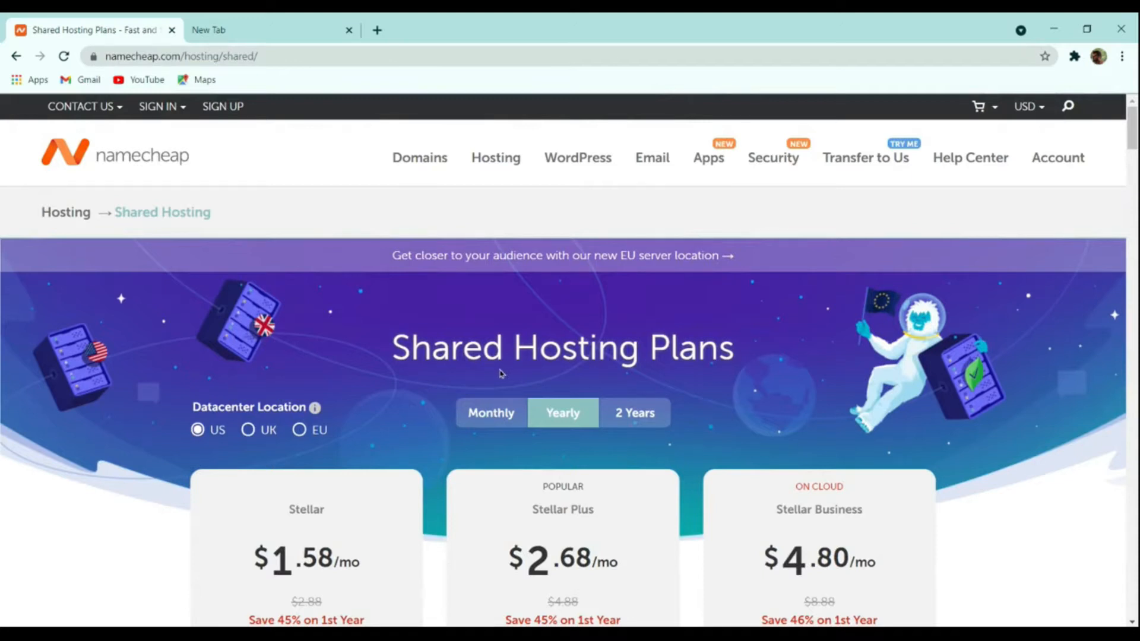
pyautogui.scroll(-4, 481, 385)
pyautogui.scroll(4, 469, 387)
# - Check UK datacenter pricing, revert to US, and show prices in Indian Rupees
pyautogui.click(262, 437)
pyautogui.click(215, 435)
pyautogui.moveTo(1017, 109)
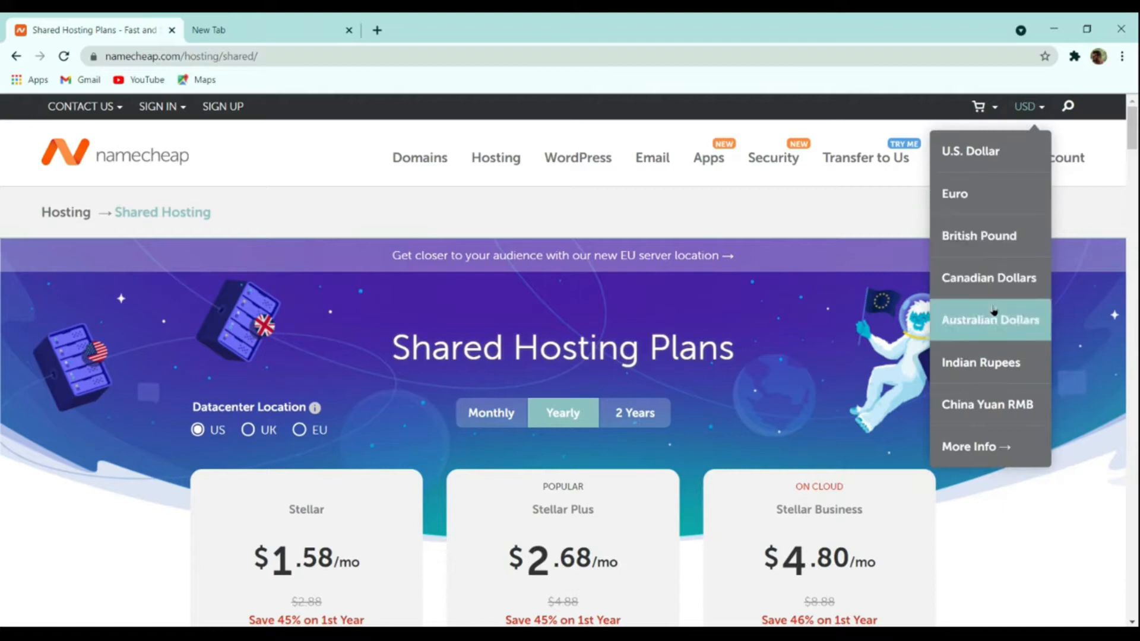
pyautogui.click(995, 362)
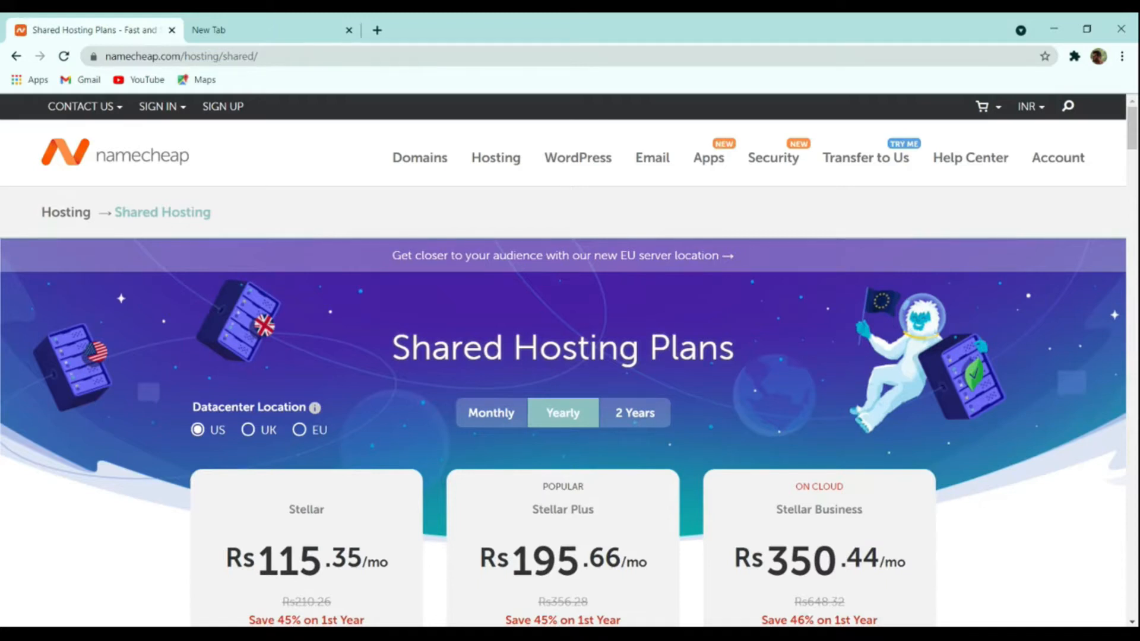
pyautogui.scroll(-4, 451, 436)
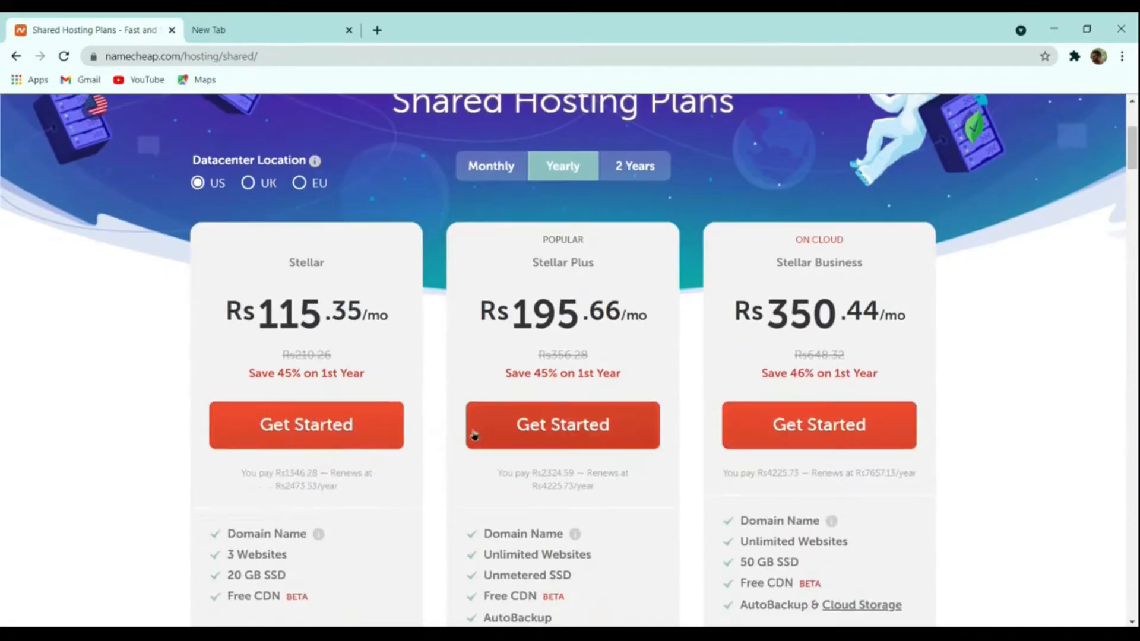
# - Start ordering Stellar Plus and choose to register a new domain
pyautogui.click(570, 425)
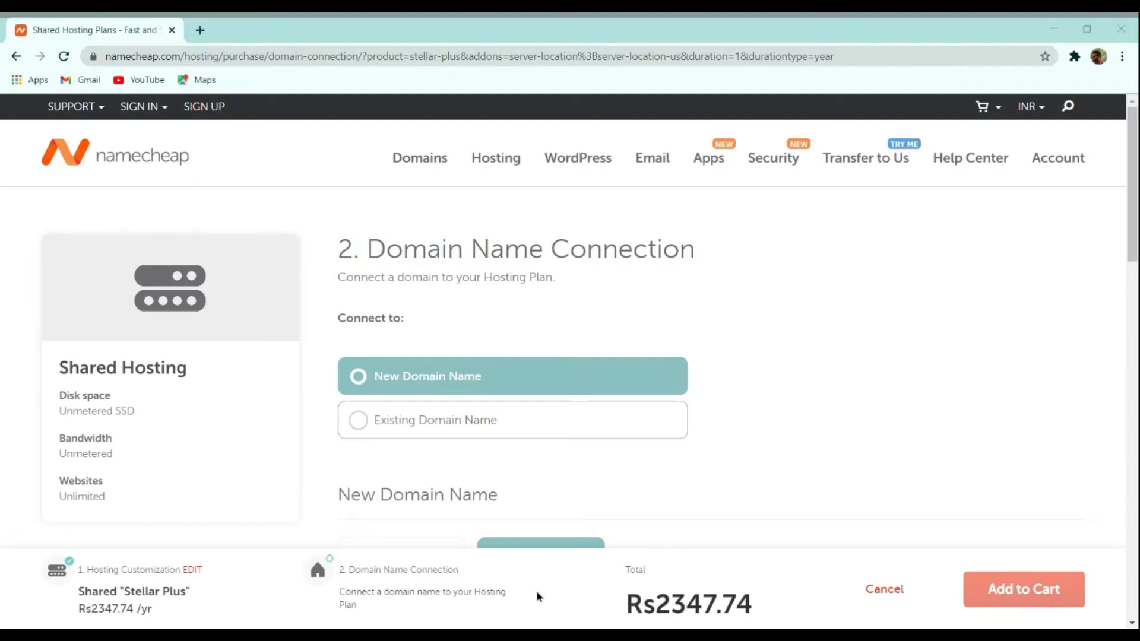
pyautogui.click(443, 413)
pyautogui.scroll(-4, 758, 342)
pyautogui.scroll(4, 760, 343)
pyautogui.click(498, 373)
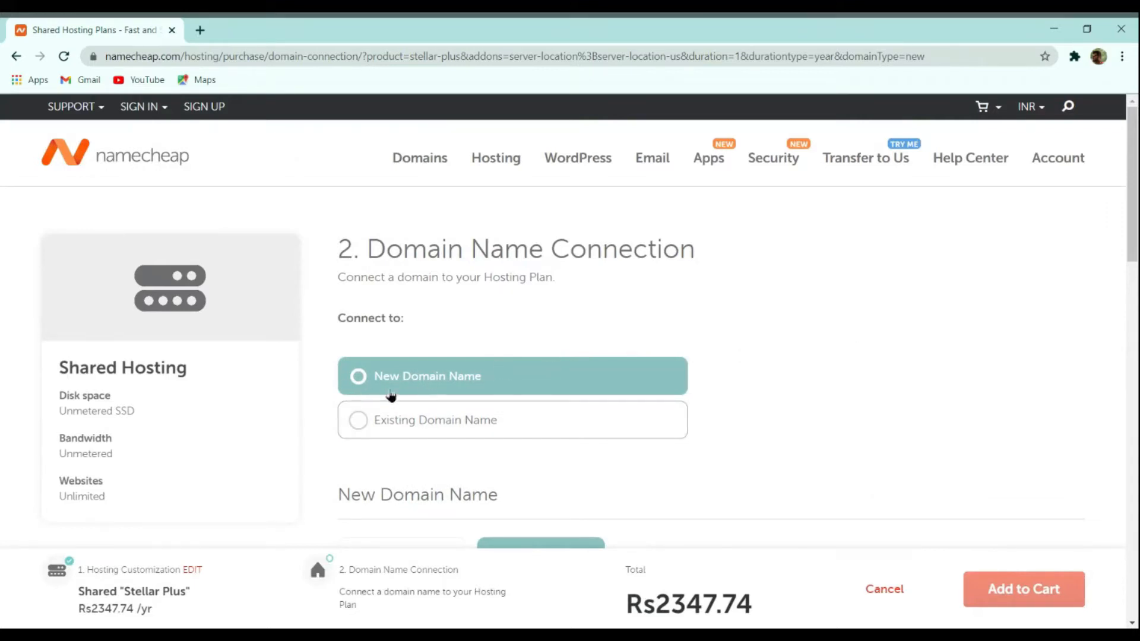
pyautogui.scroll(-1, 691, 349)
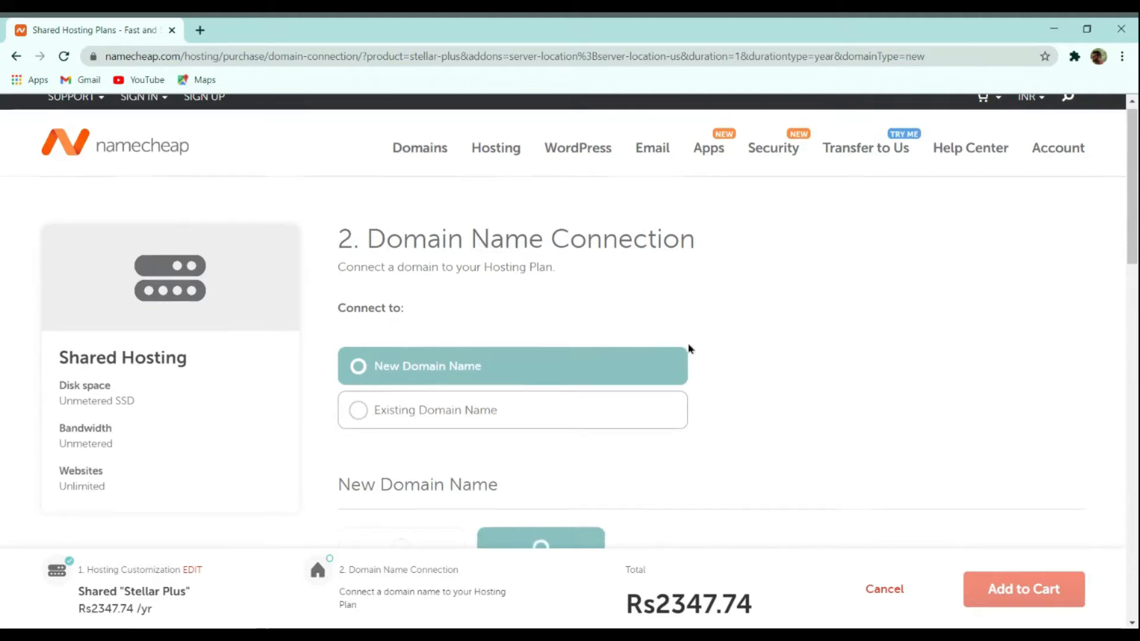
pyautogui.scroll(-4, 691, 348)
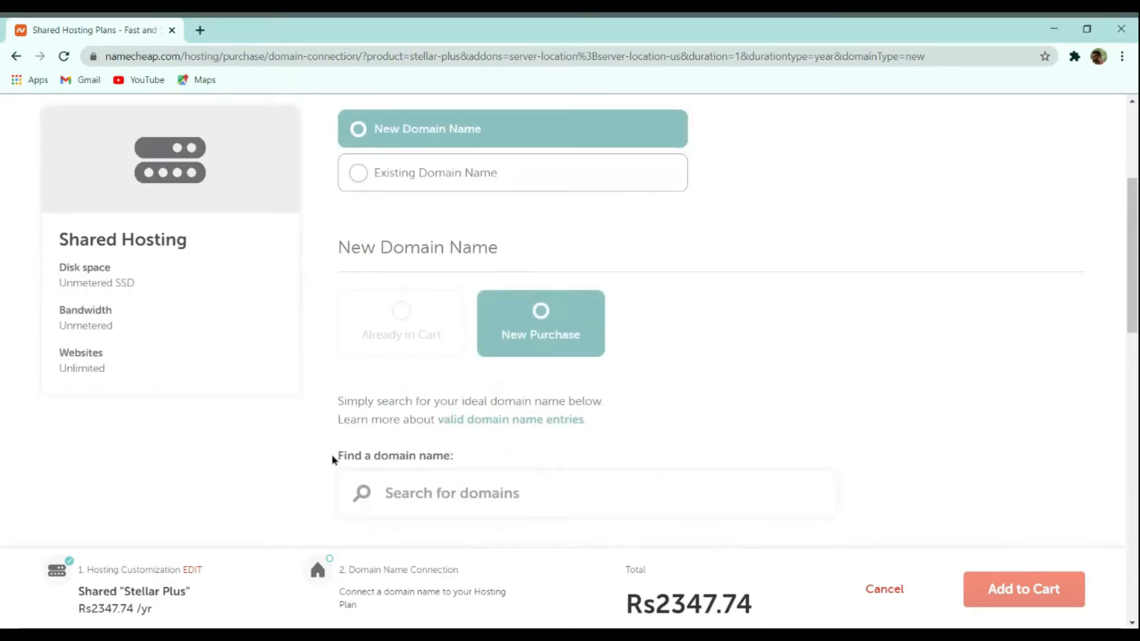
pyautogui.scroll(-2, 528, 489)
# - Add the domain thecmsguys.in to the order and put plan and domain in the cart
pyautogui.write('thecmsguys.in')
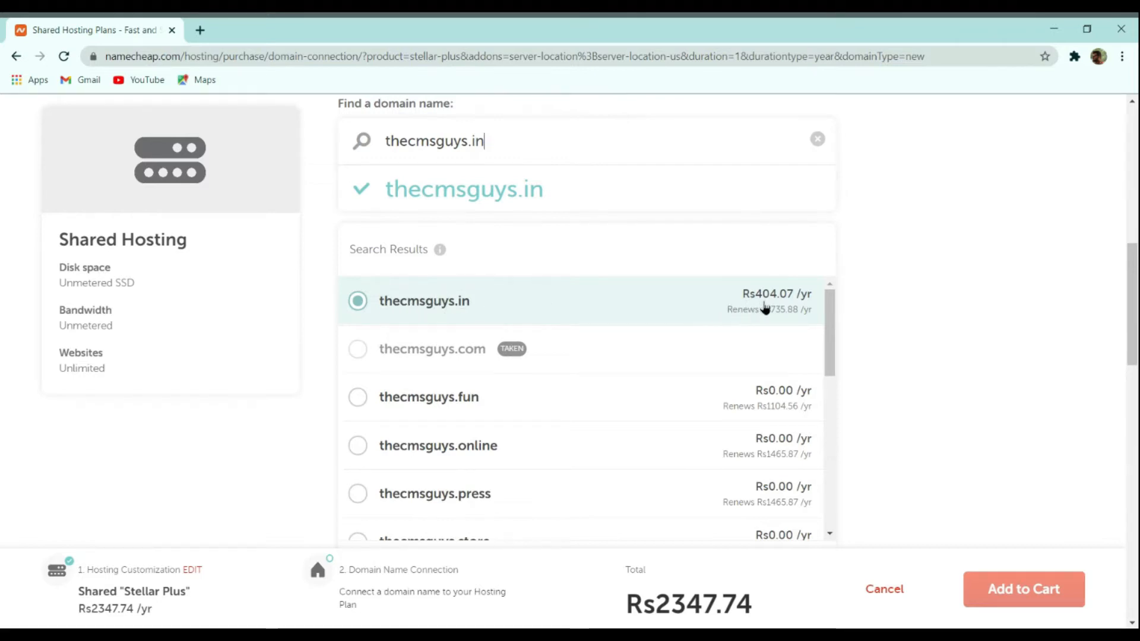
pyautogui.click(794, 377)
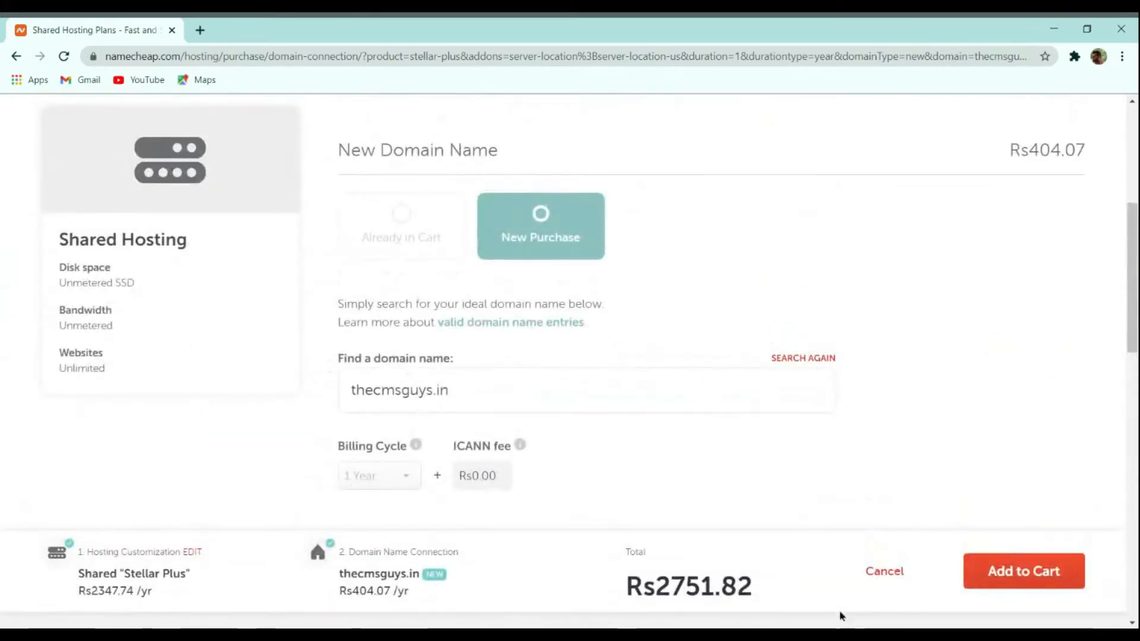
pyautogui.moveTo(628, 585); pyautogui.dragTo(716, 585)
pyautogui.click(743, 577)
pyautogui.click(1039, 571)
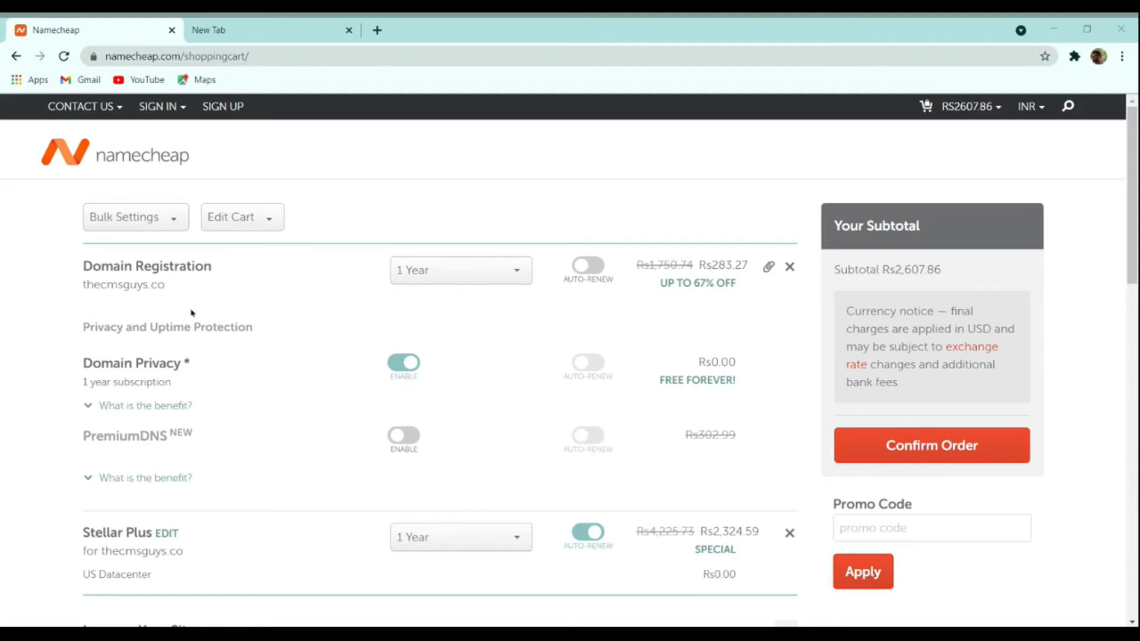
# - Keep the domain registration at 1 year instead of 5 years and confirm the order
pyautogui.click(451, 272)
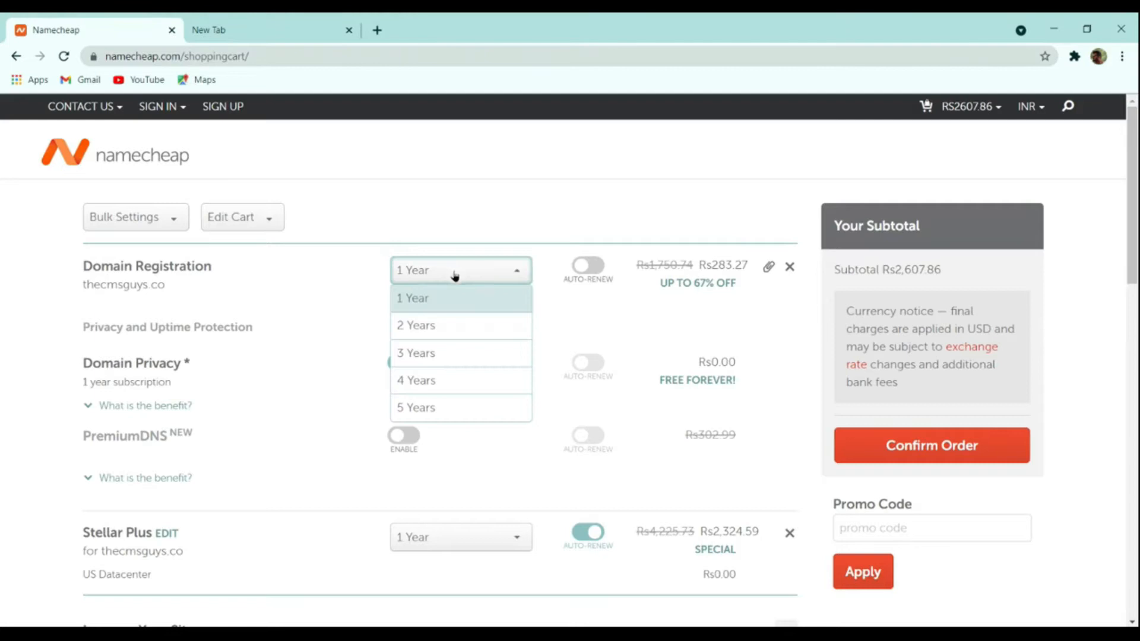
pyautogui.click(442, 400)
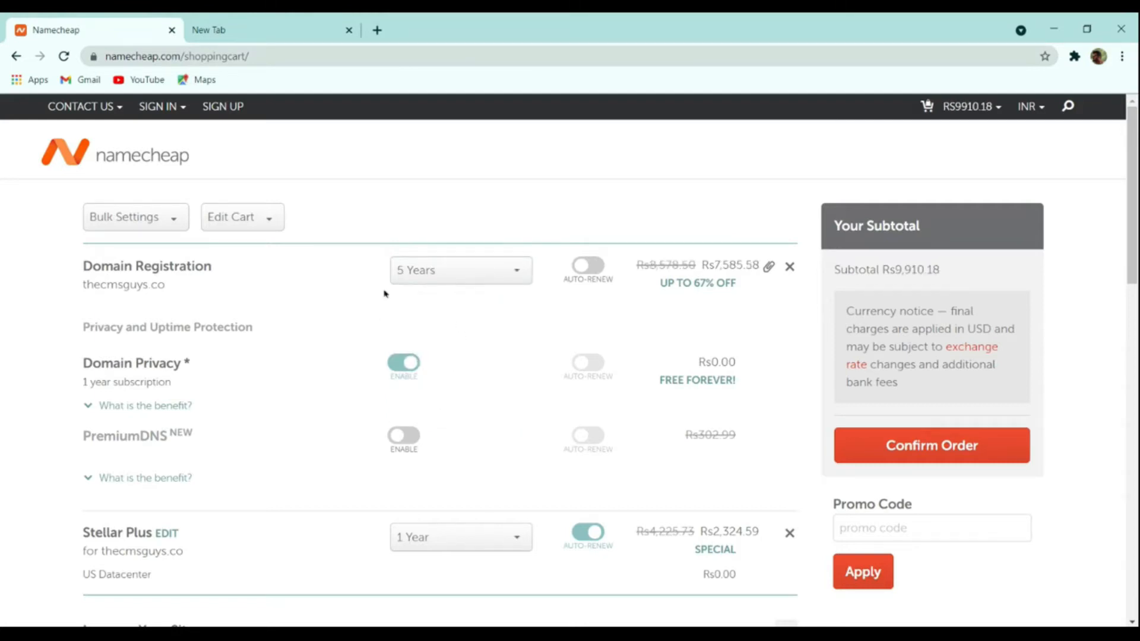
pyautogui.click(435, 275)
pyautogui.click(444, 301)
pyautogui.scroll(-4, 677, 378)
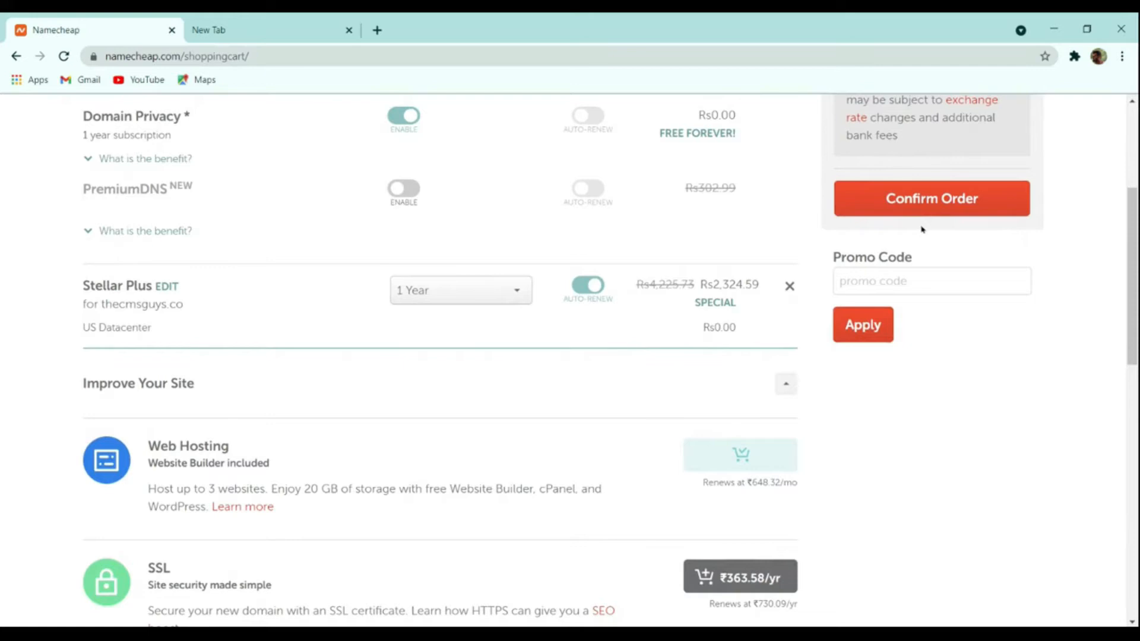
pyautogui.click(940, 209)
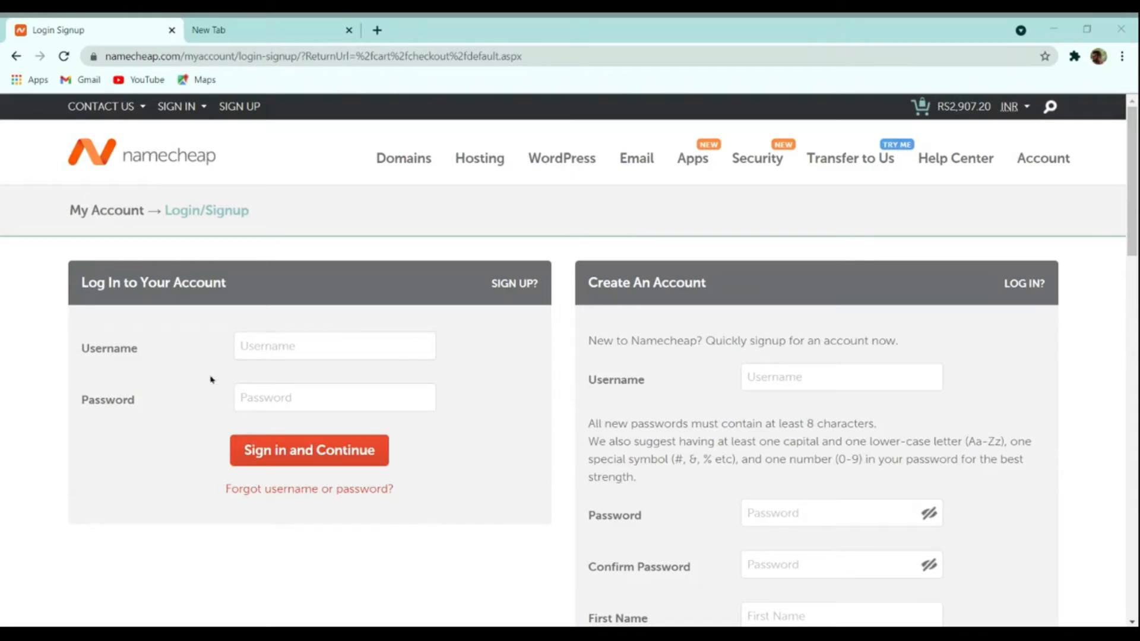
# - Log in with the account's username and password and continue checkout
pyautogui.click(155, 380)
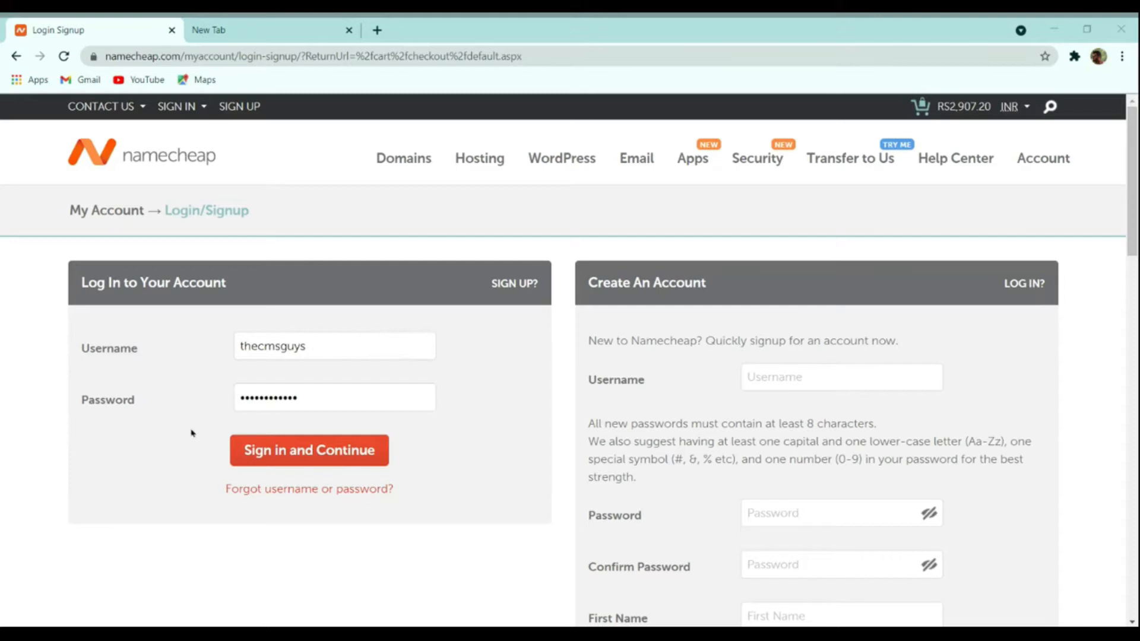
pyautogui.click(174, 422)
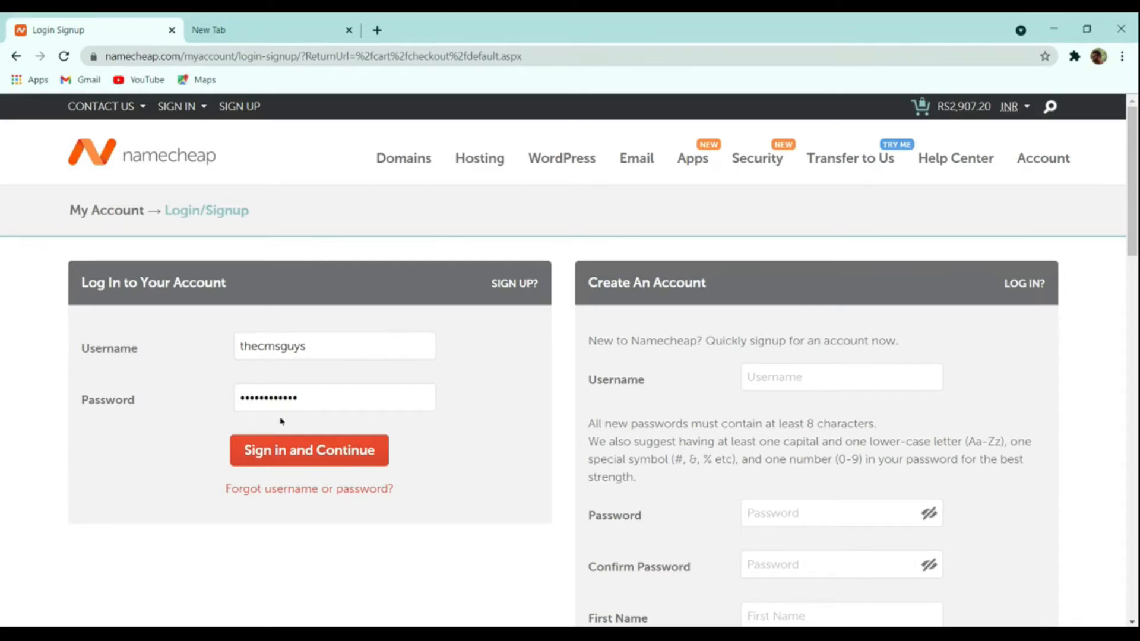
pyautogui.click(321, 449)
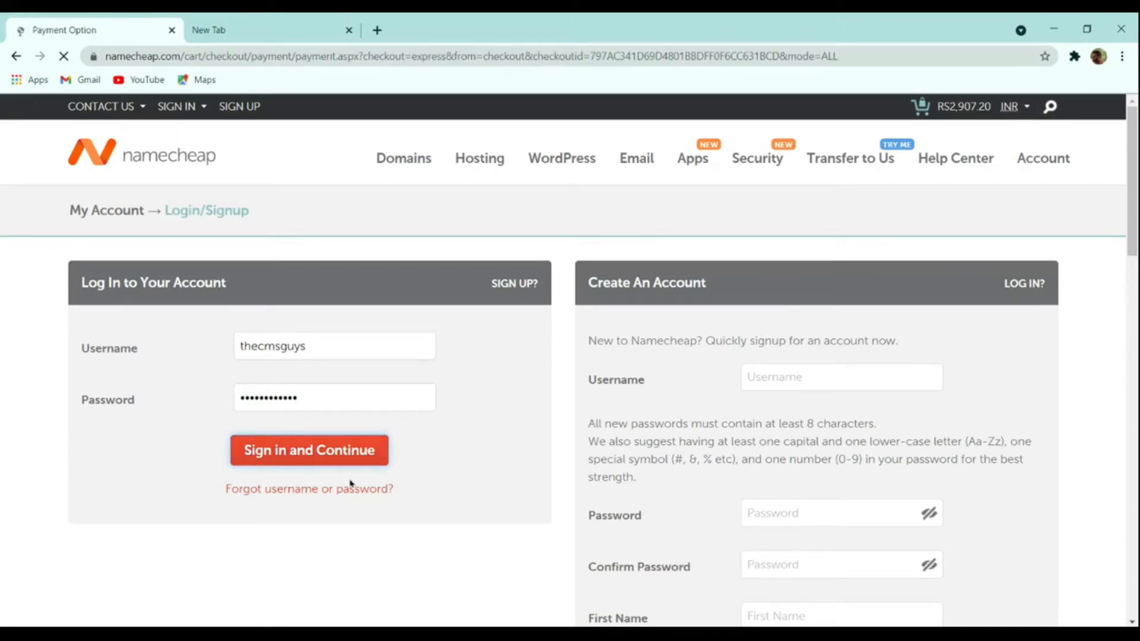
# - Choose PayPal rather than Account Funds as payment and continue to Order Review
pyautogui.scroll(-3, 397, 463)
pyautogui.scroll(3, 389, 462)
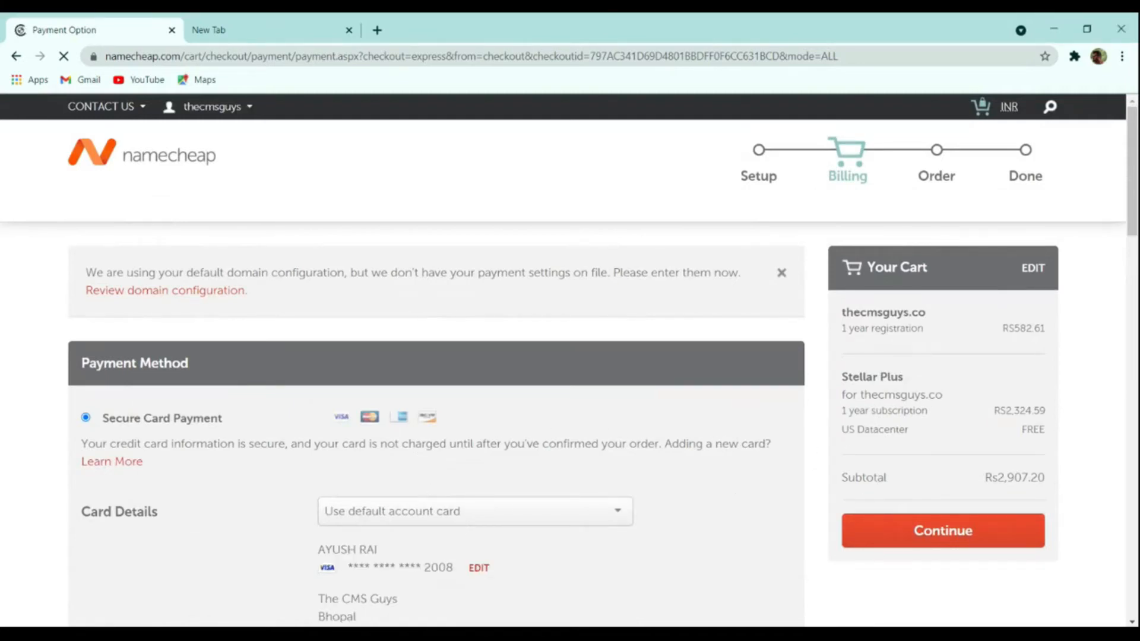
pyautogui.scroll(-4, 575, 488)
pyautogui.scroll(-4, 267, 414)
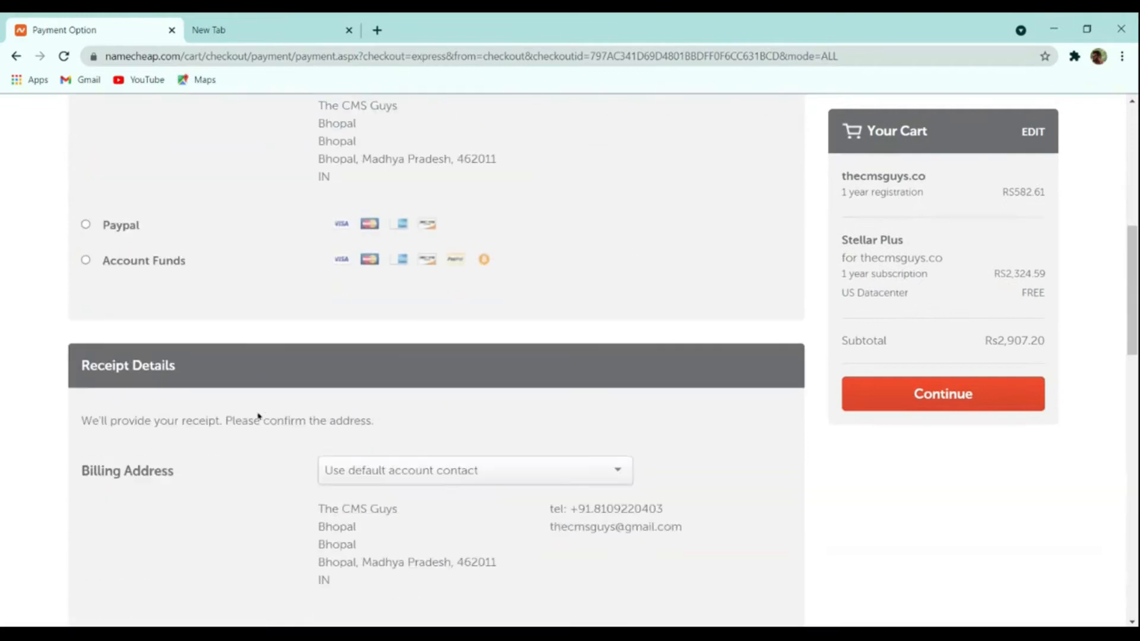
pyautogui.scroll(4, 214, 385)
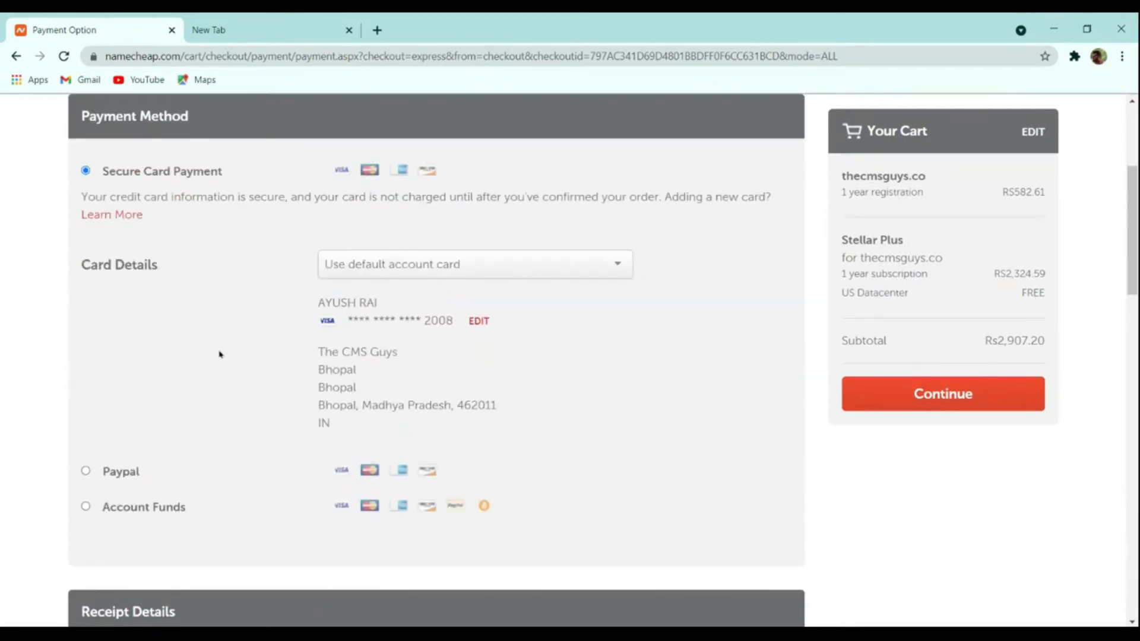
pyautogui.scroll(-8, 220, 355)
pyautogui.scroll(4, 224, 361)
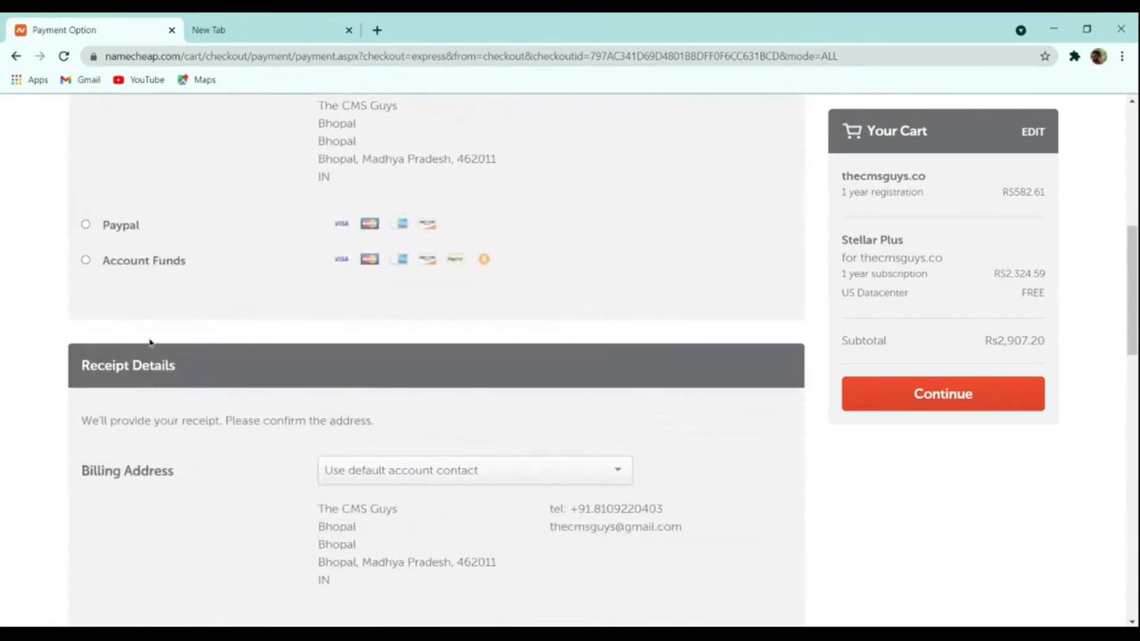
pyautogui.click(111, 267)
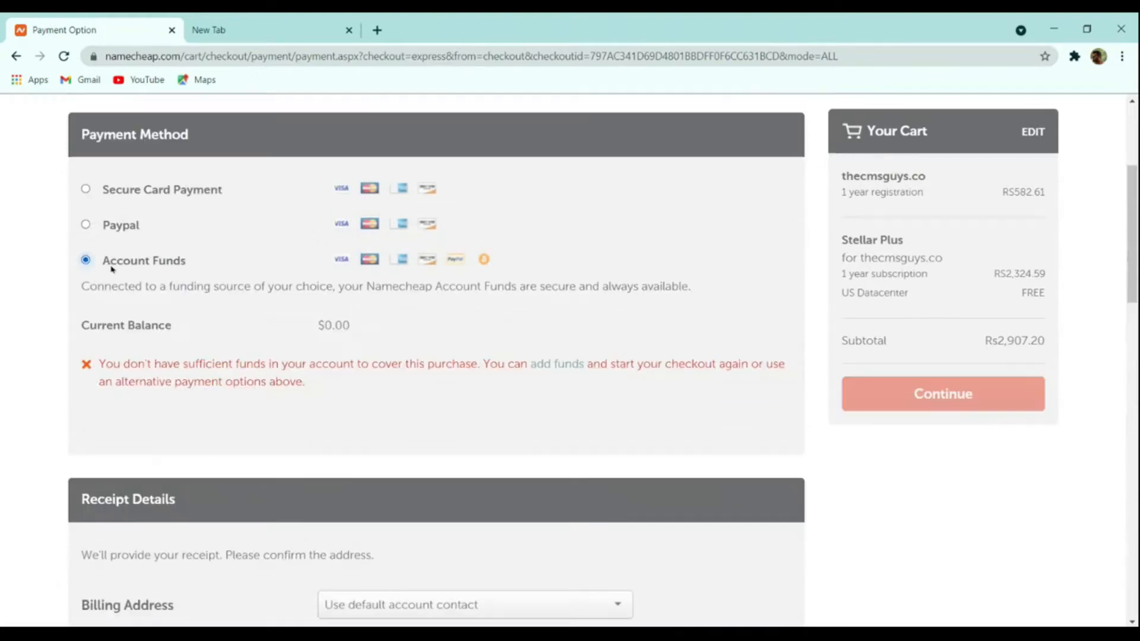
pyautogui.click(100, 236)
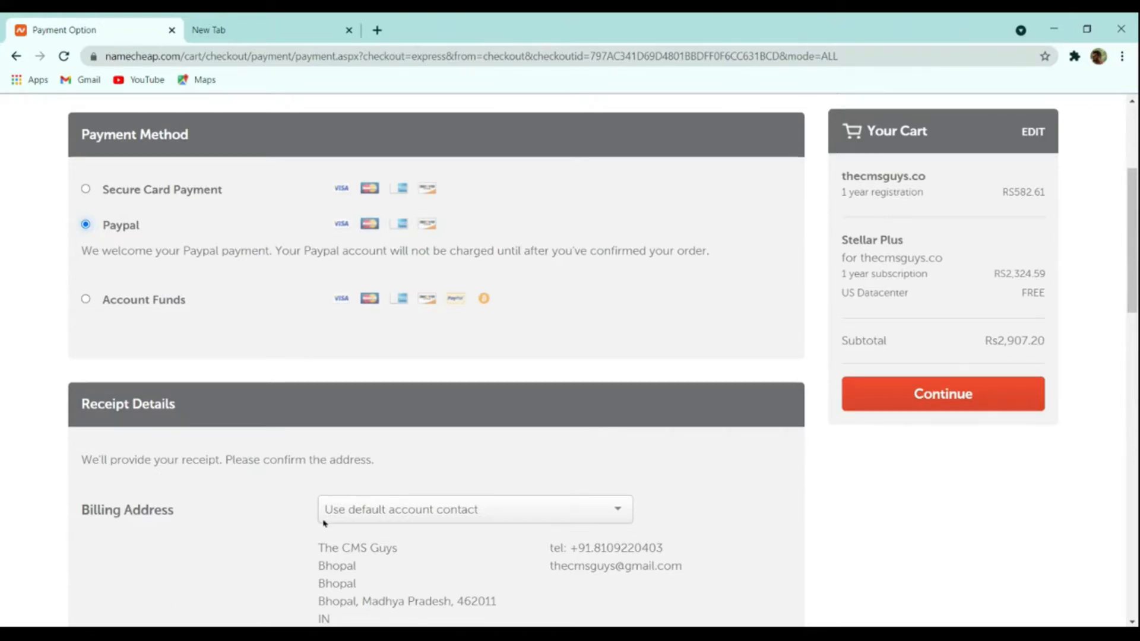
pyautogui.click(855, 387)
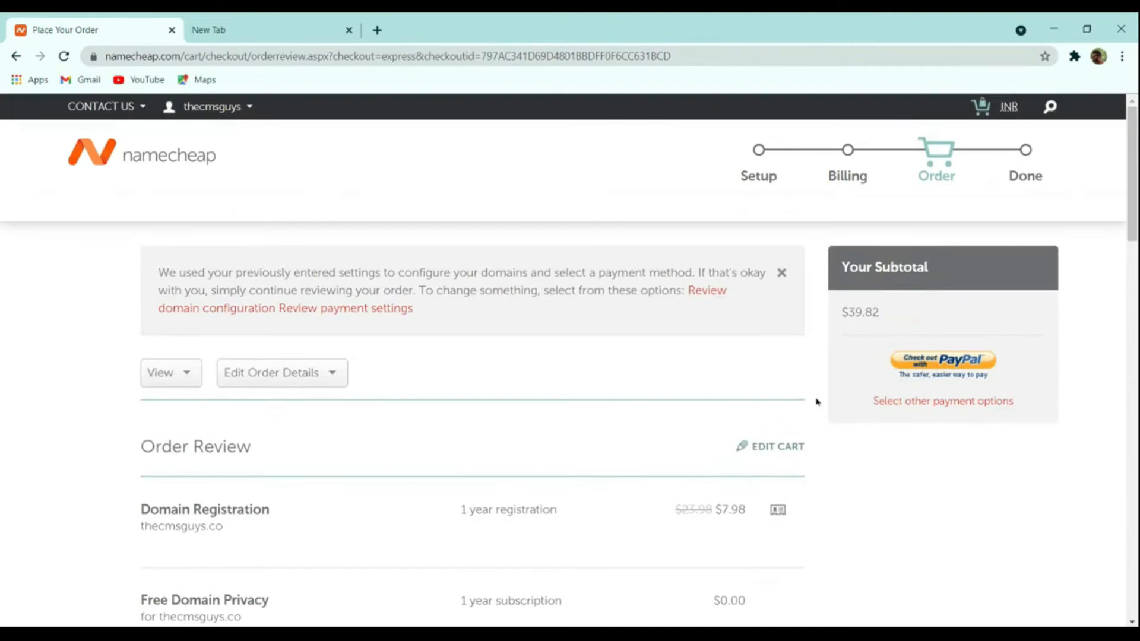
# - Open the Namecheap account Dashboard from the top account menu
pyautogui.scroll(-8, 817, 402)
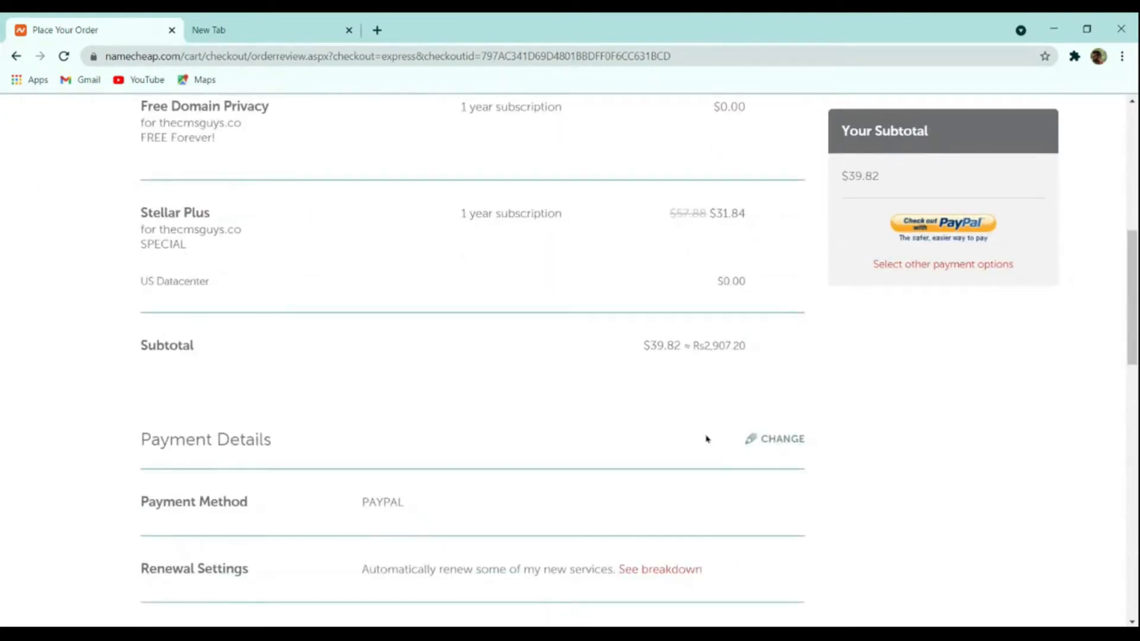
pyautogui.scroll(8, 706, 439)
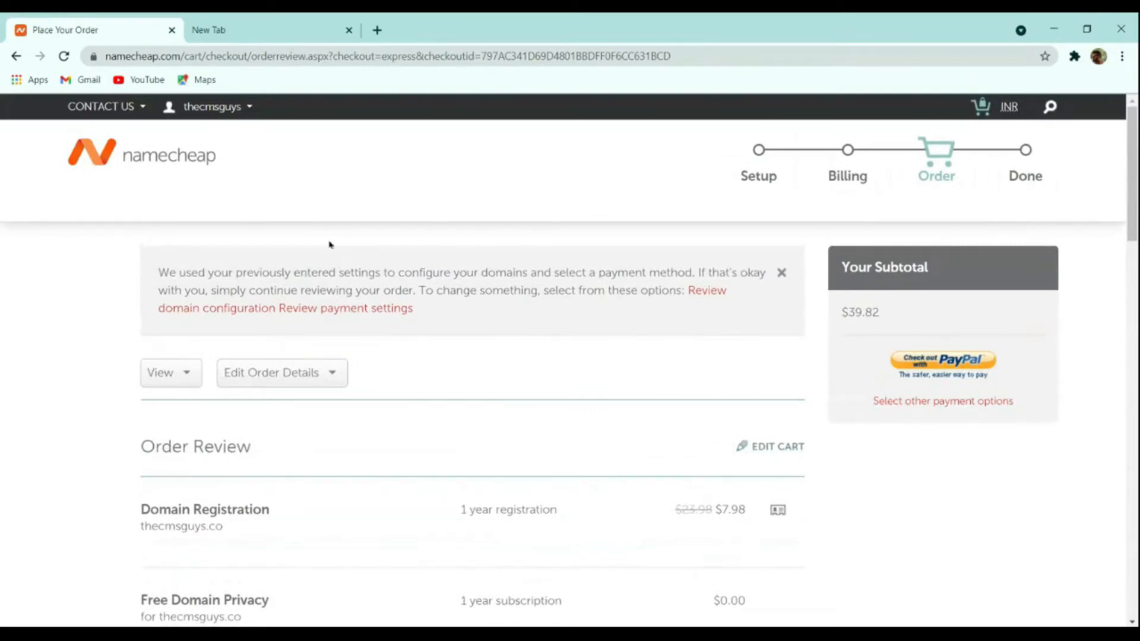
pyautogui.moveTo(201, 110)
pyautogui.click(201, 261)
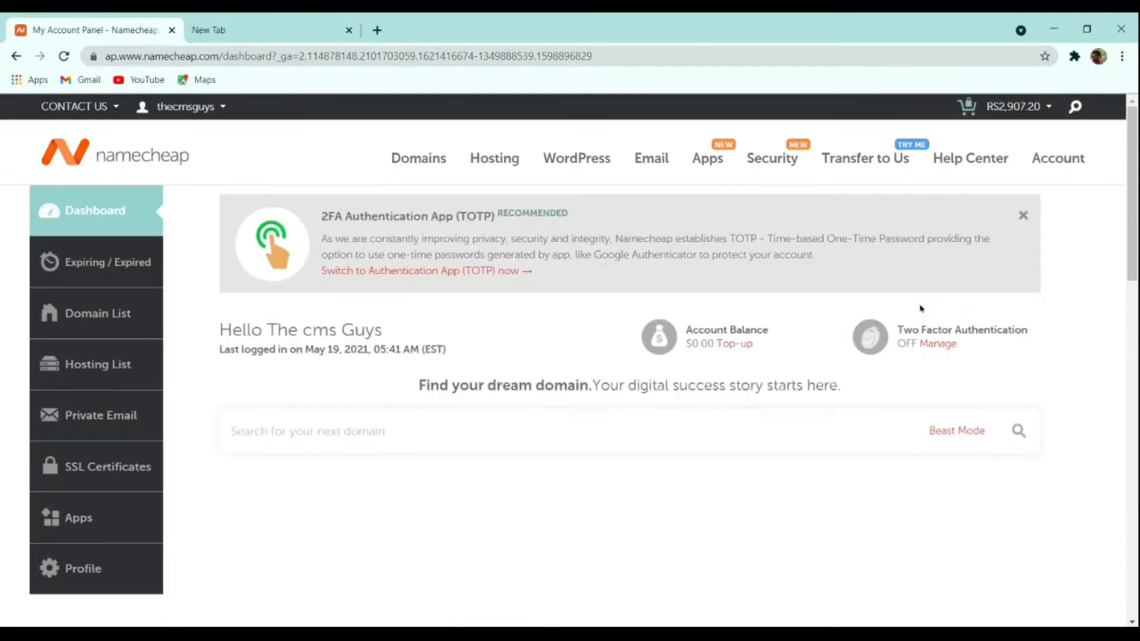
# - From Namecheap's Recently Active list, open cPanel for thecmsguys.in's Stellar Plus hosting
pyautogui.scroll(-4, 930, 314)
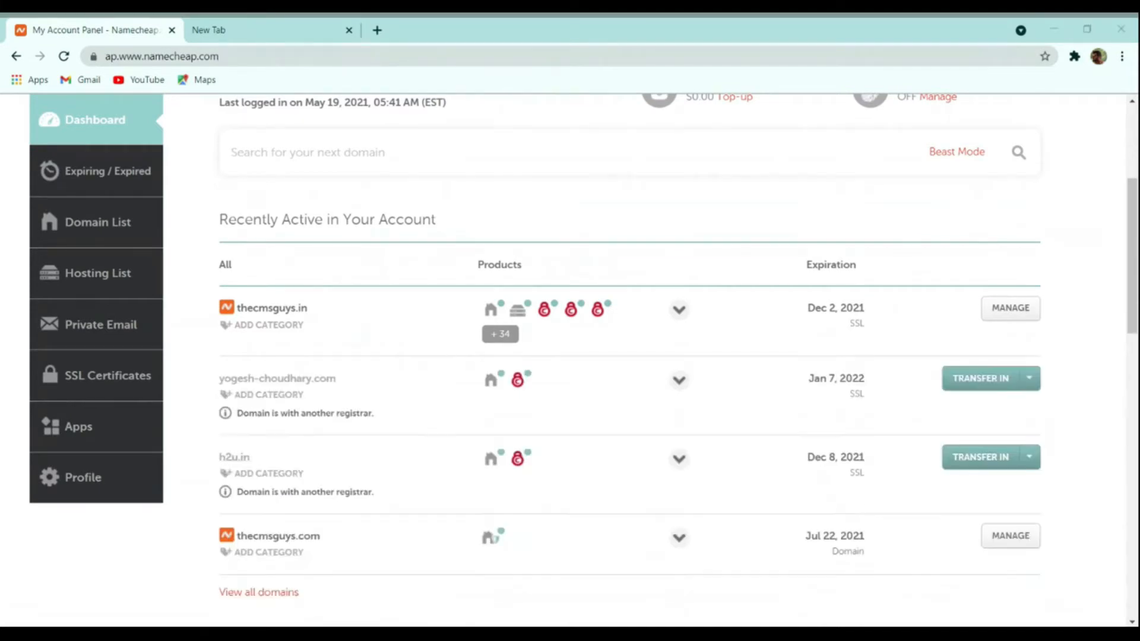
pyautogui.click(199, 240)
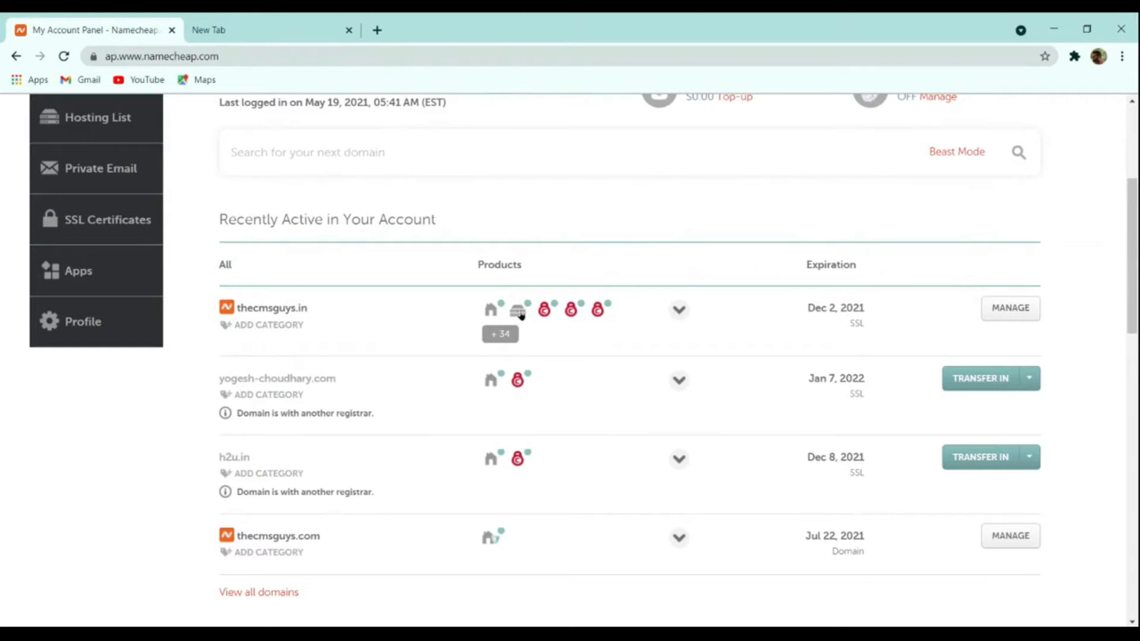
pyautogui.moveTo(522, 315)
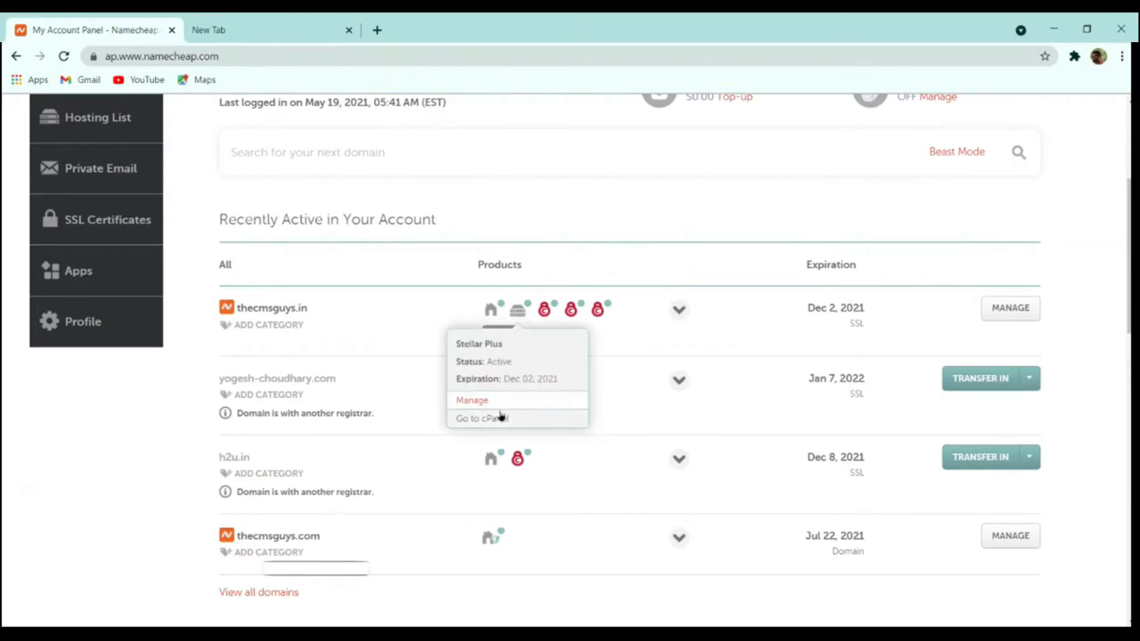
pyautogui.click(490, 419)
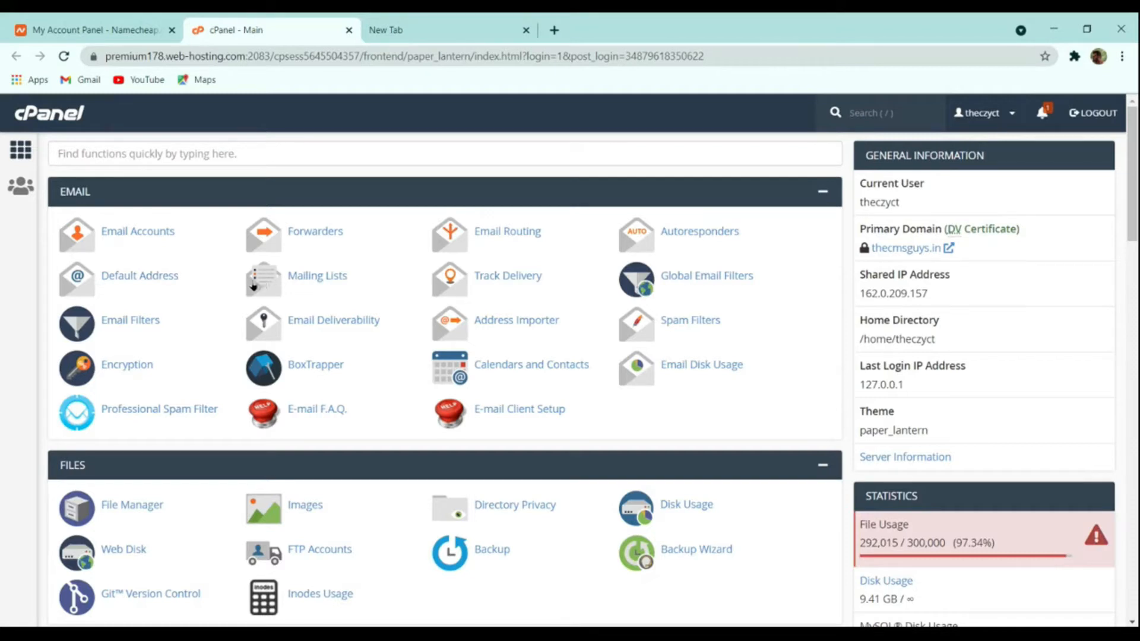
# - Filter cPanel's functions with 'wor' to reveal WordPress Manager by Softaculous
pyautogui.scroll(-15, 415, 363)
pyautogui.scroll(20, 397, 369)
pyautogui.click(232, 149)
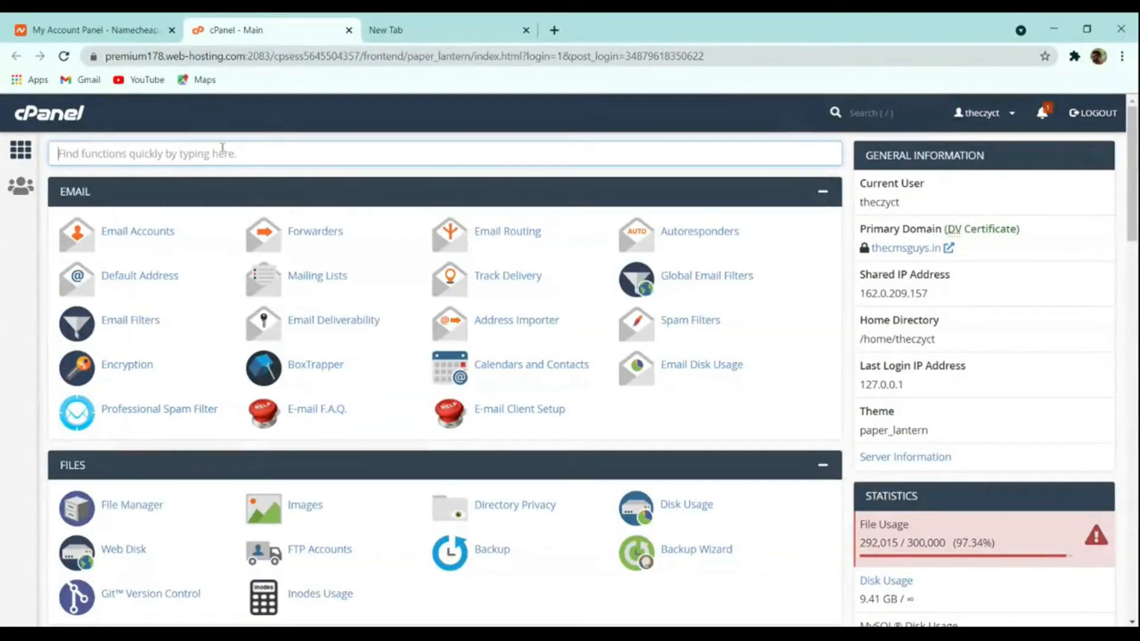
pyautogui.write('wor')
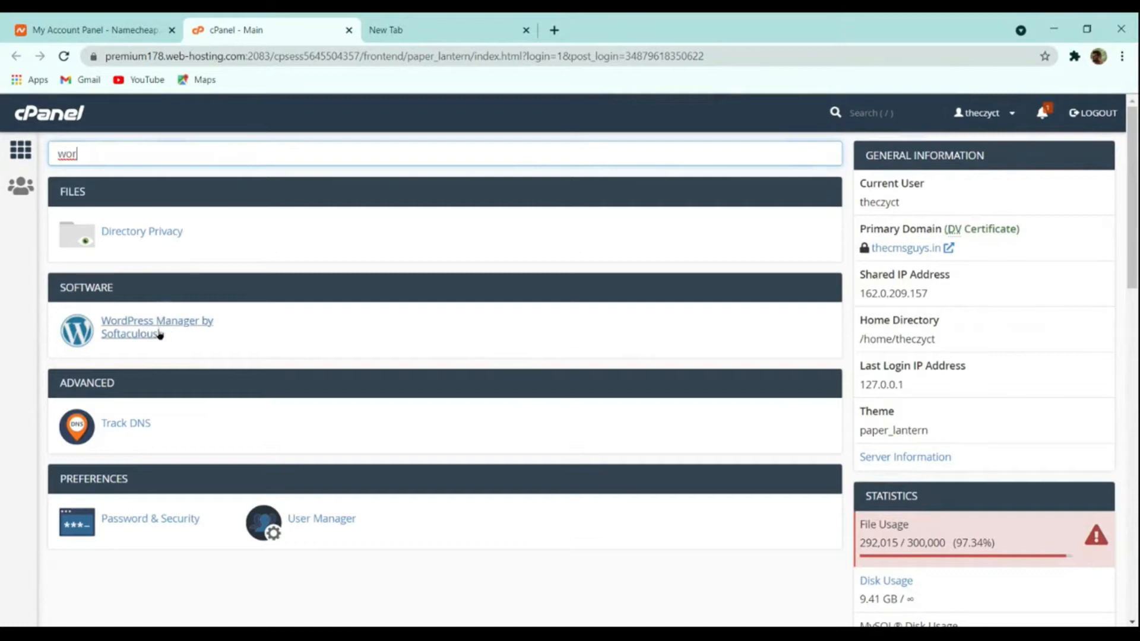
# - Open WordPress Manager by Softaculous and review its four up-to-date installations
pyautogui.click(121, 326)
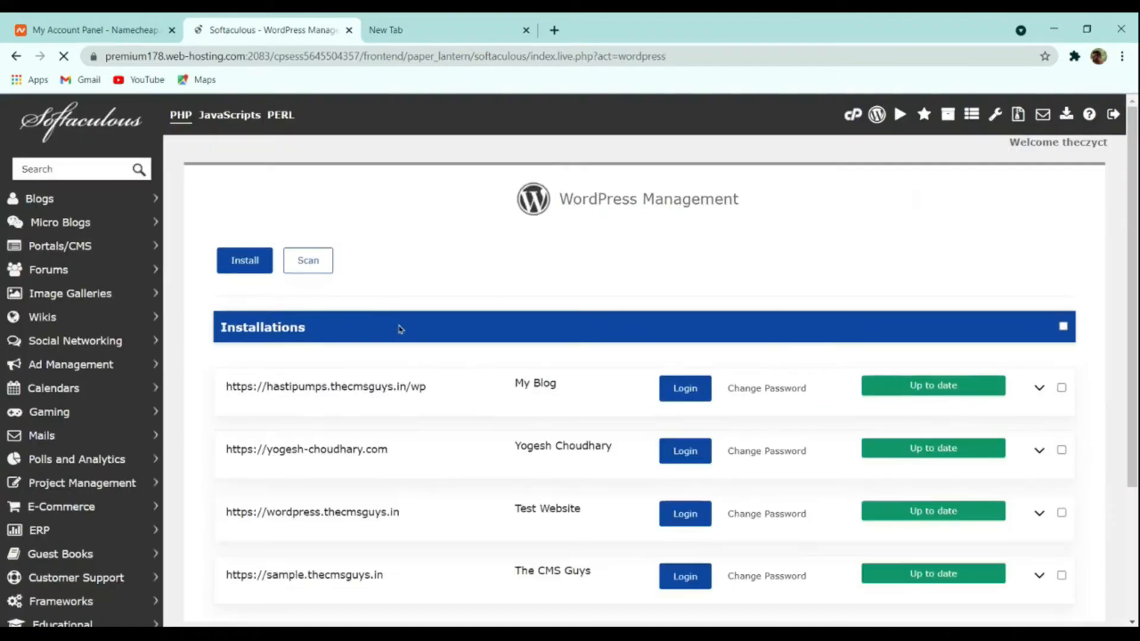
pyautogui.scroll(-3, 409, 332)
pyautogui.scroll(3, 354, 400)
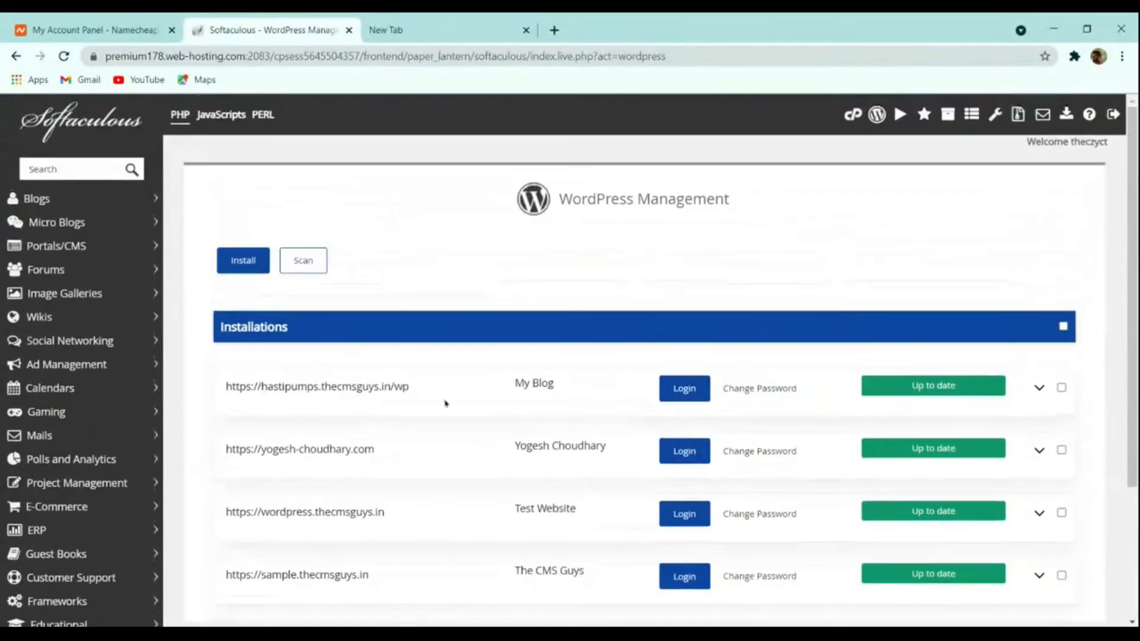
pyautogui.scroll(-3, 460, 427)
pyautogui.scroll(3, 458, 420)
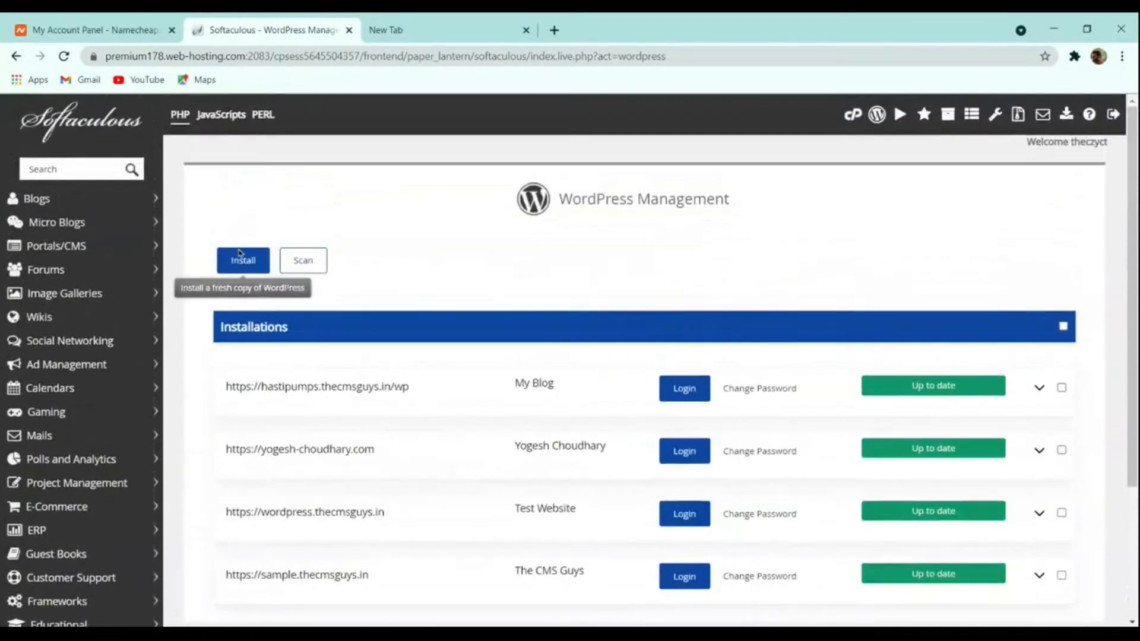
pyautogui.scroll(-3, 431, 293)
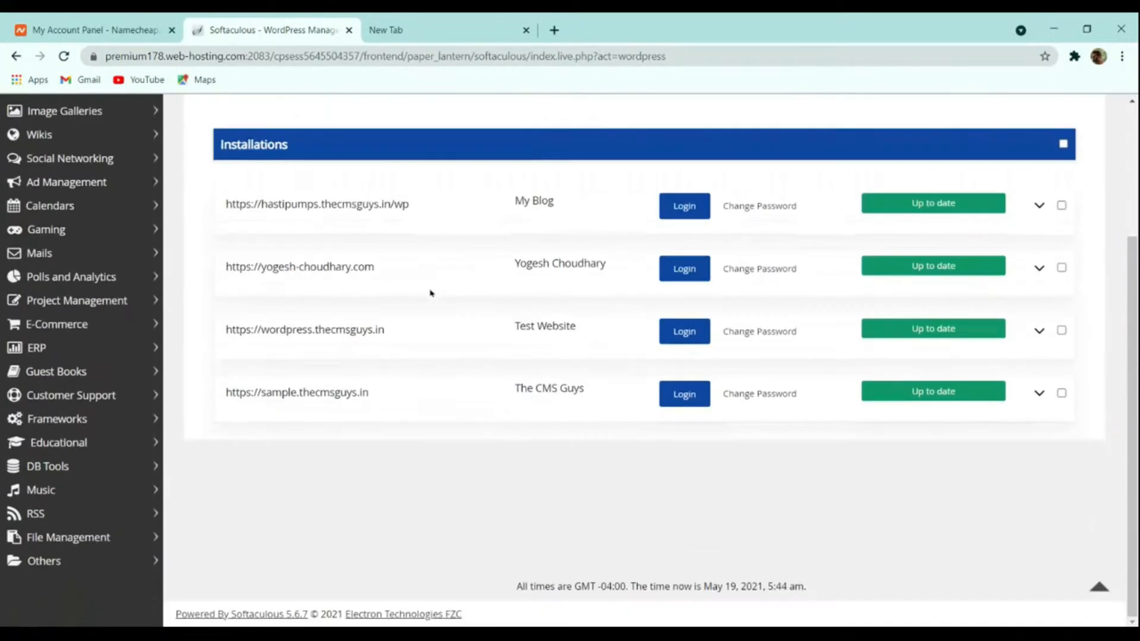
pyautogui.scroll(3, 318, 332)
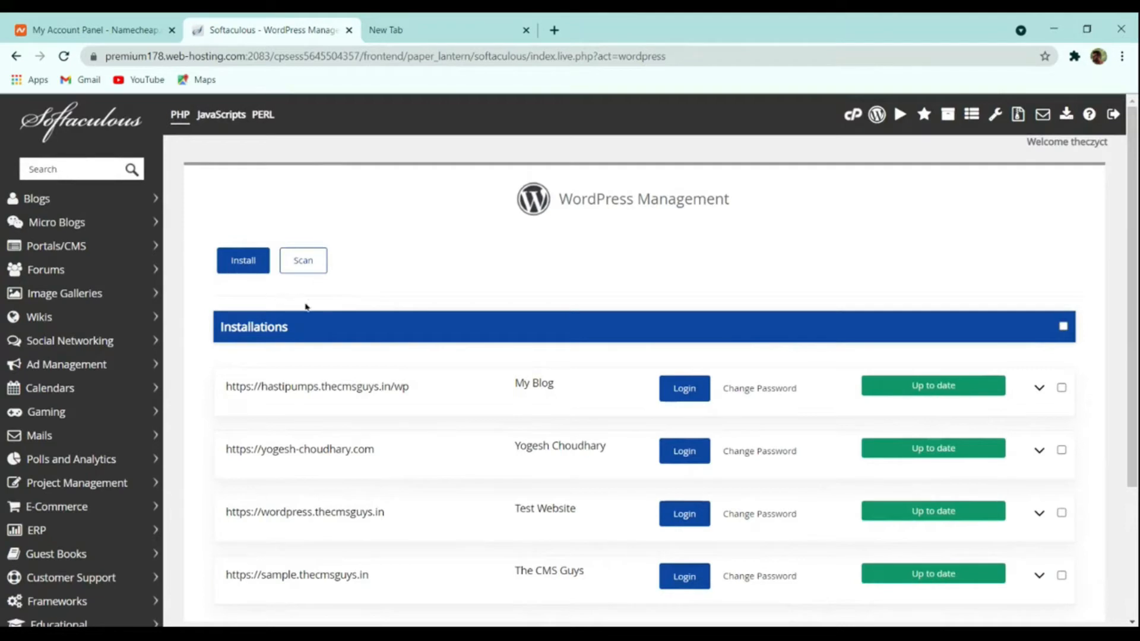
pyautogui.scroll(-3, 360, 270)
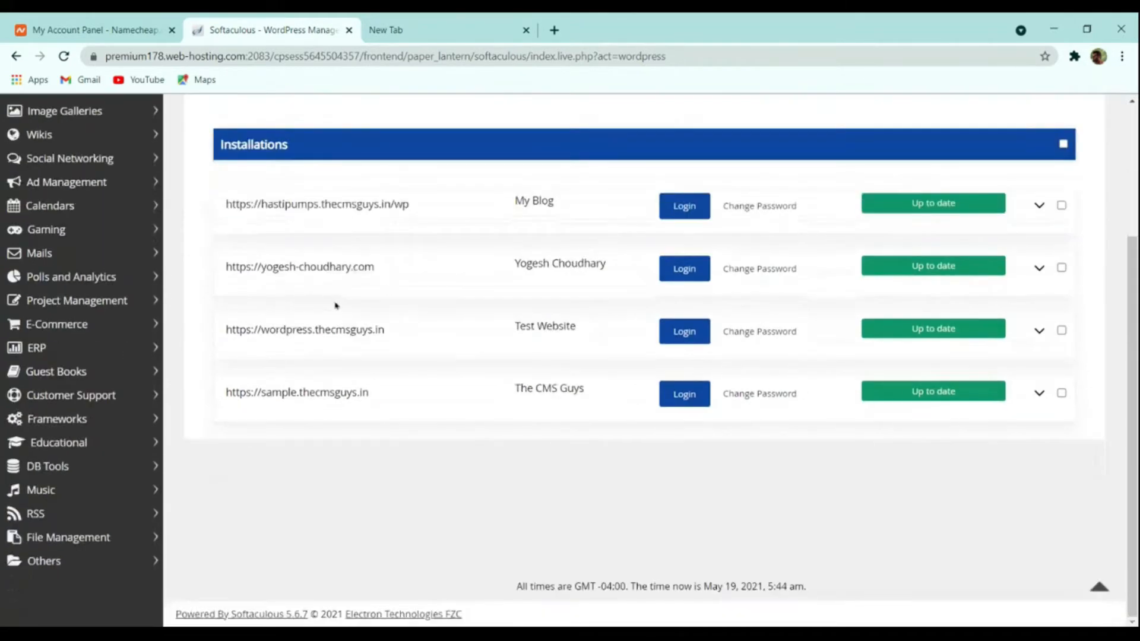
pyautogui.scroll(3, 336, 306)
pyautogui.click(247, 263)
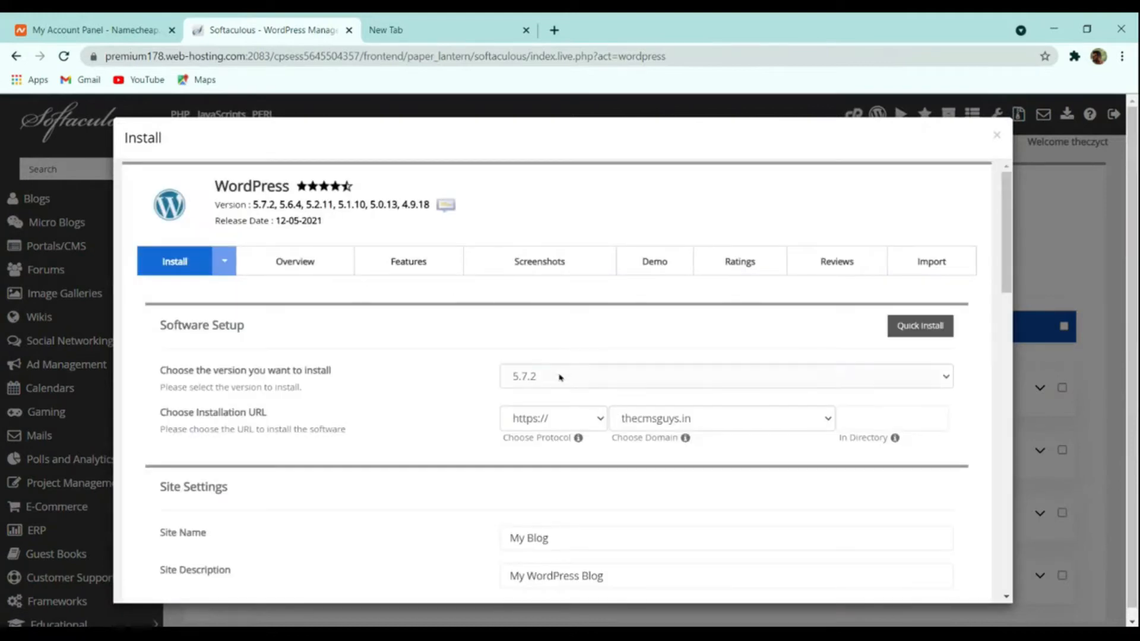
pyautogui.click(636, 418)
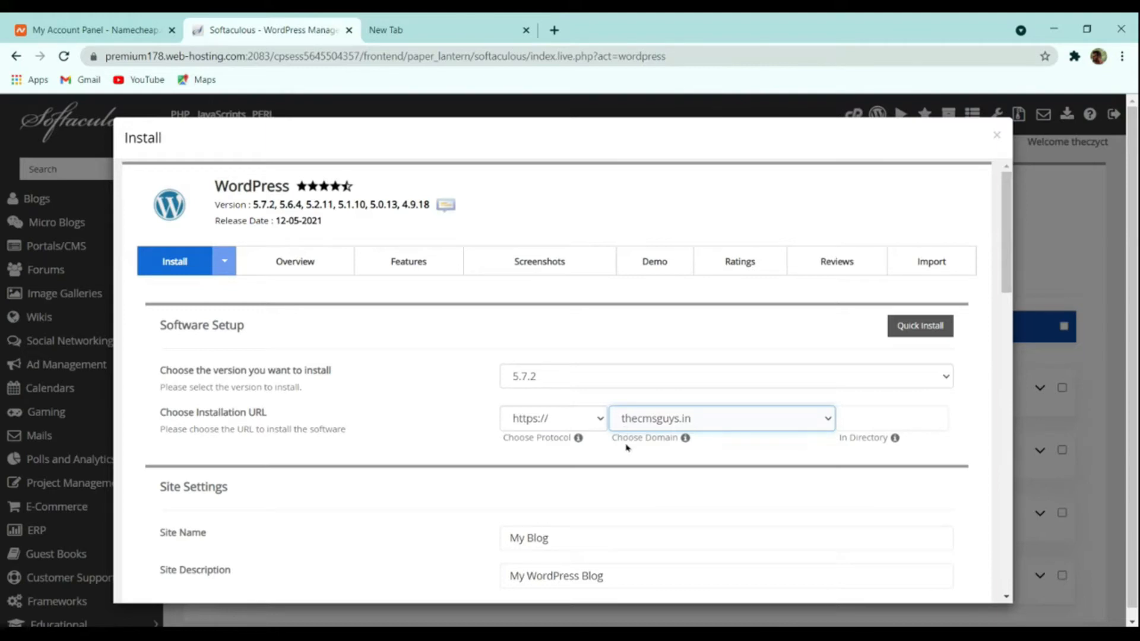
pyautogui.scroll(-4, 592, 450)
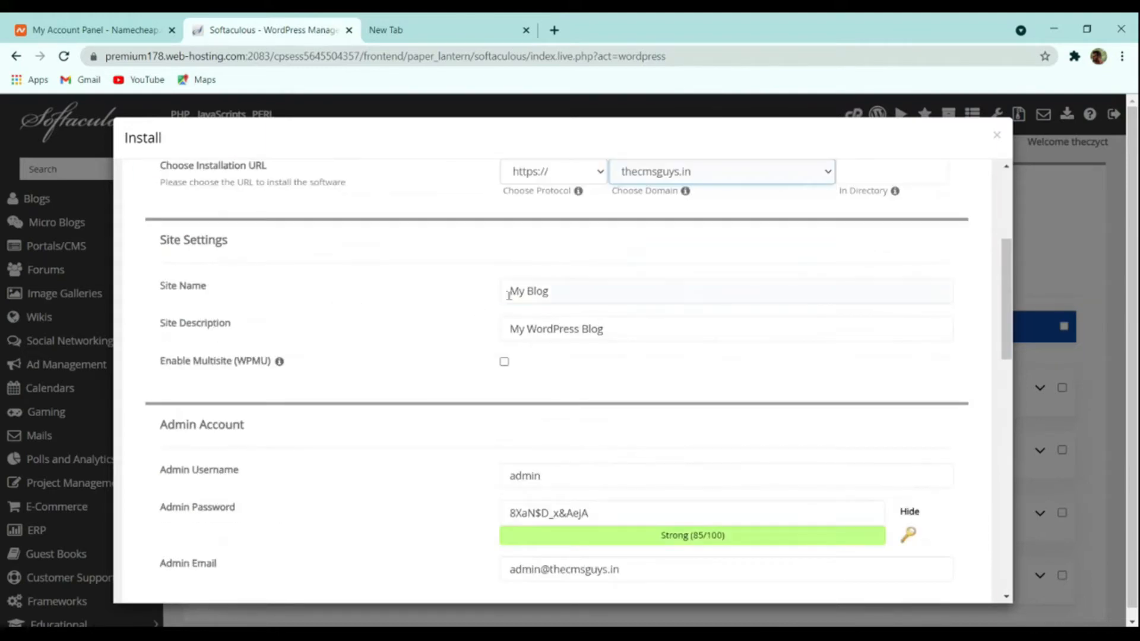
# - Set the site name to 'The CMS Guys' and the description to 'Spreading the Knowledge'
pyautogui.click(572, 298)
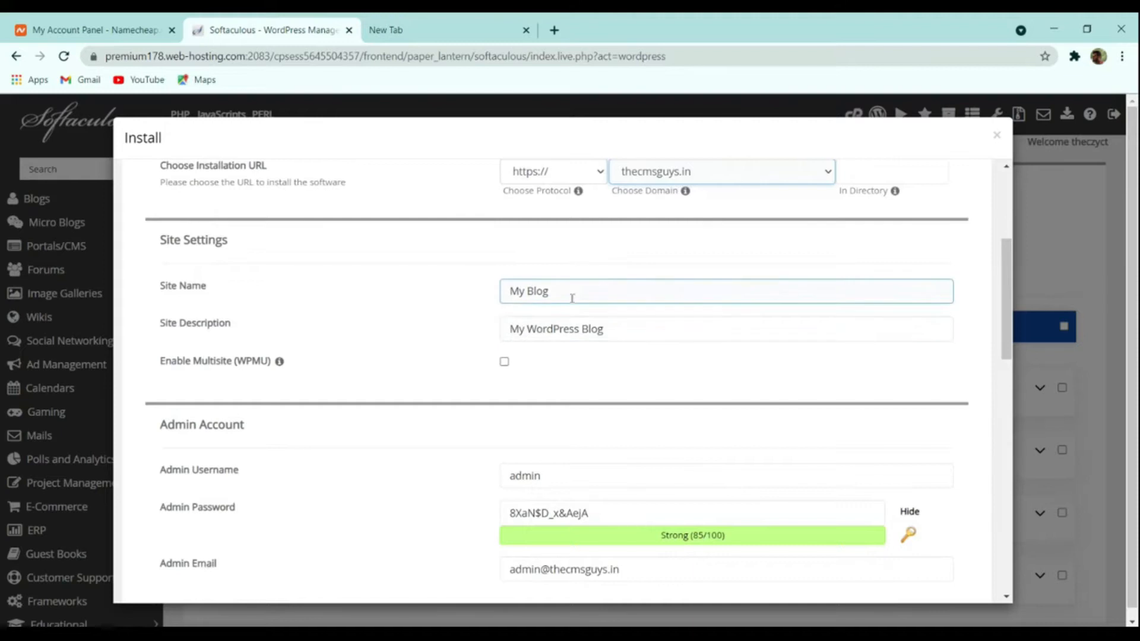
pyautogui.tripleClick(572, 298)
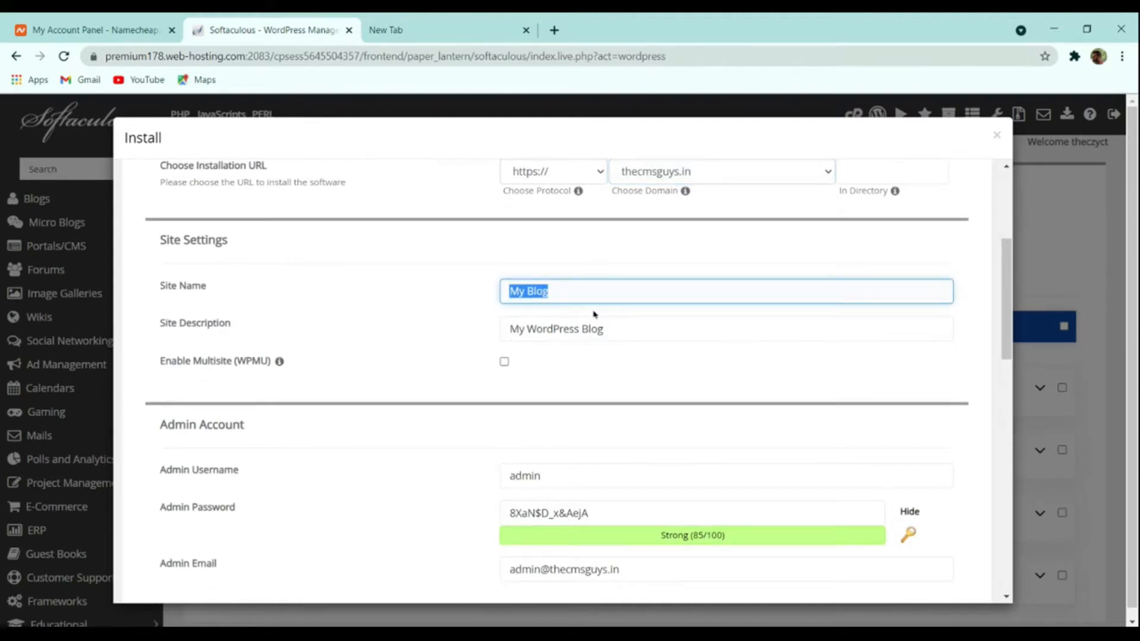
pyautogui.press('BackSpace')
pyautogui.write('The Cms')
pyautogui.press('BackSpace')
pyautogui.write('MS Guys')
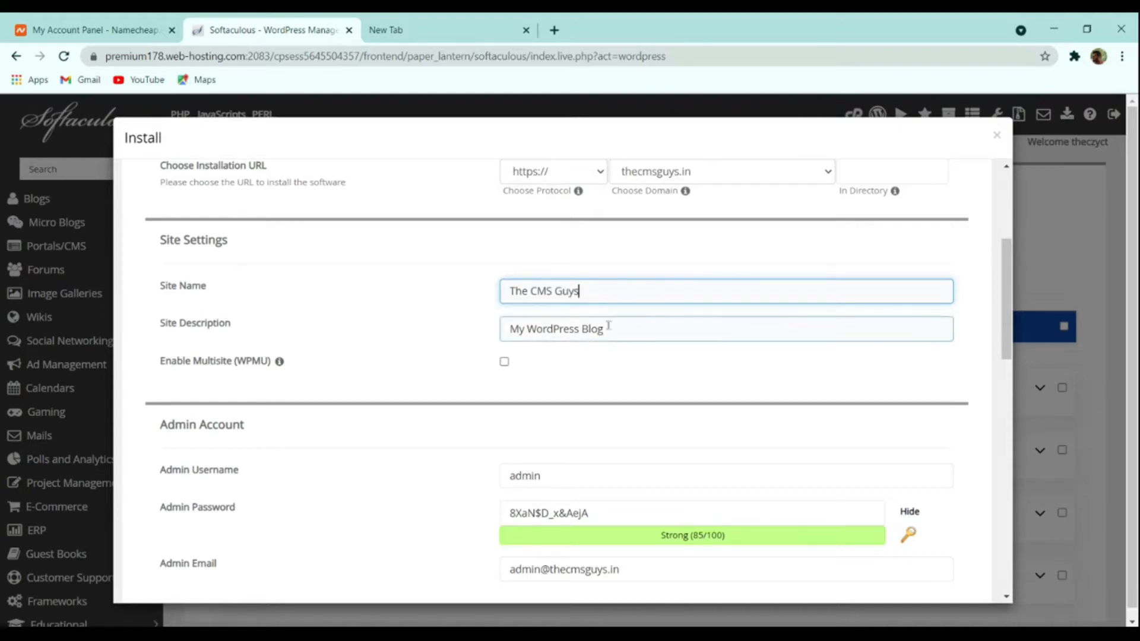
pyautogui.moveTo(606, 328); pyautogui.dragTo(369, 330)
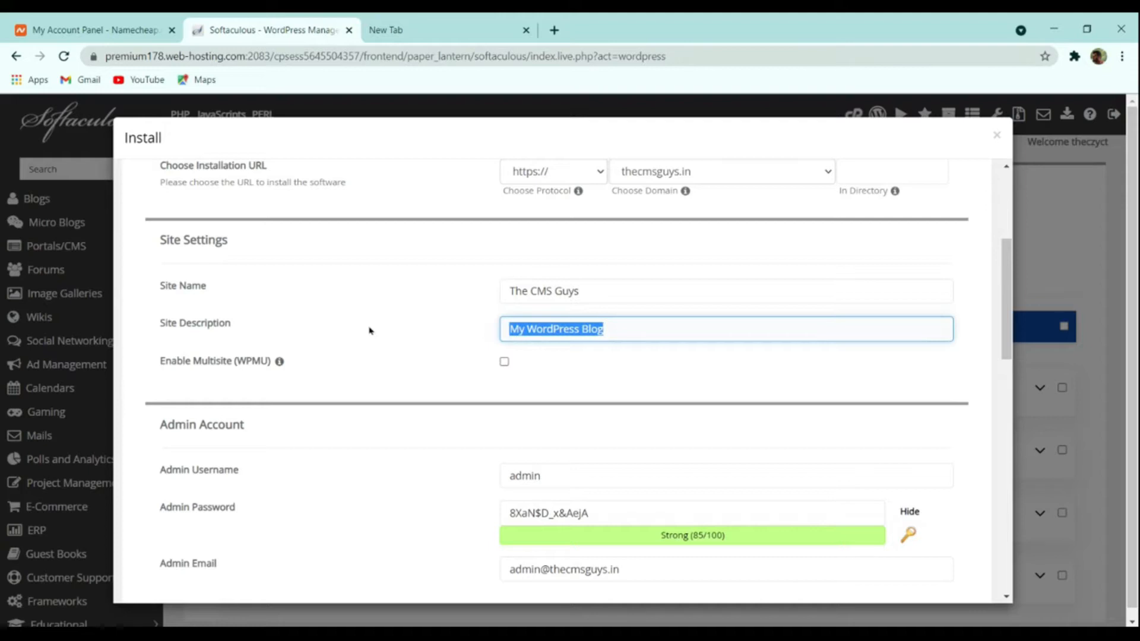
pyautogui.write('S')
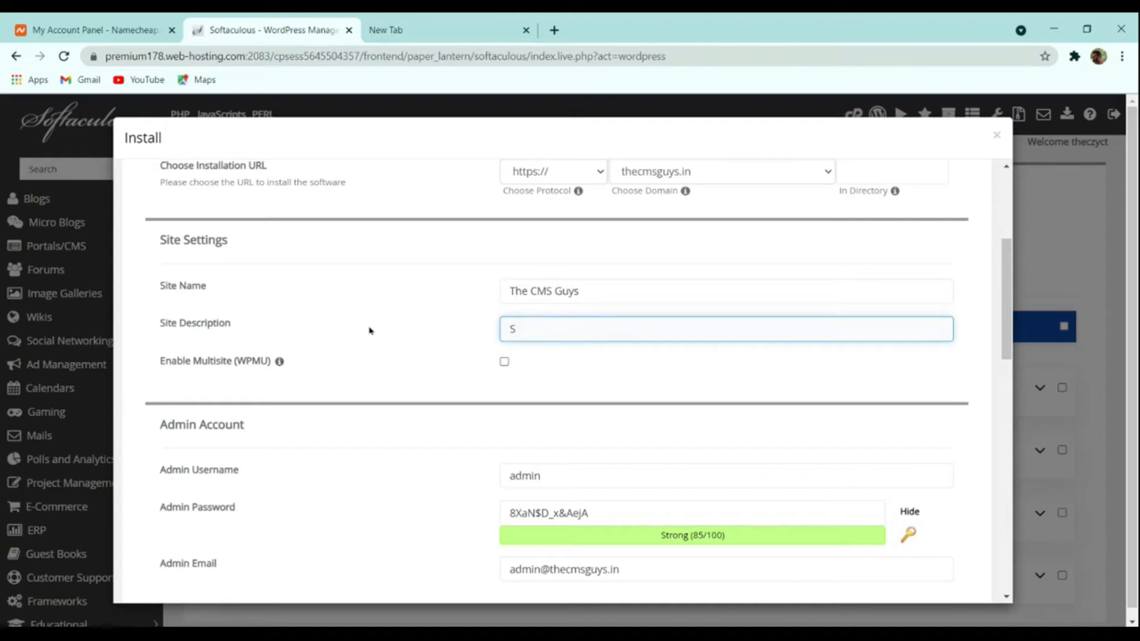
pyautogui.write('pres')
pyautogui.write('ding the ')
pyautogui.write('Knowledge')
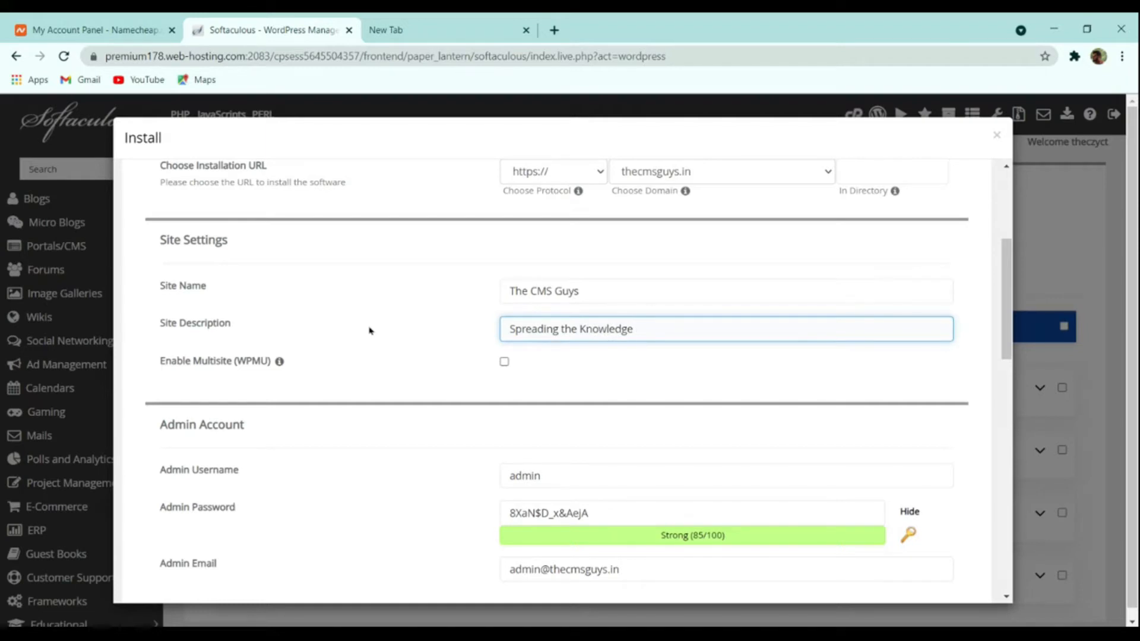
pyautogui.scroll(-4, 564, 368)
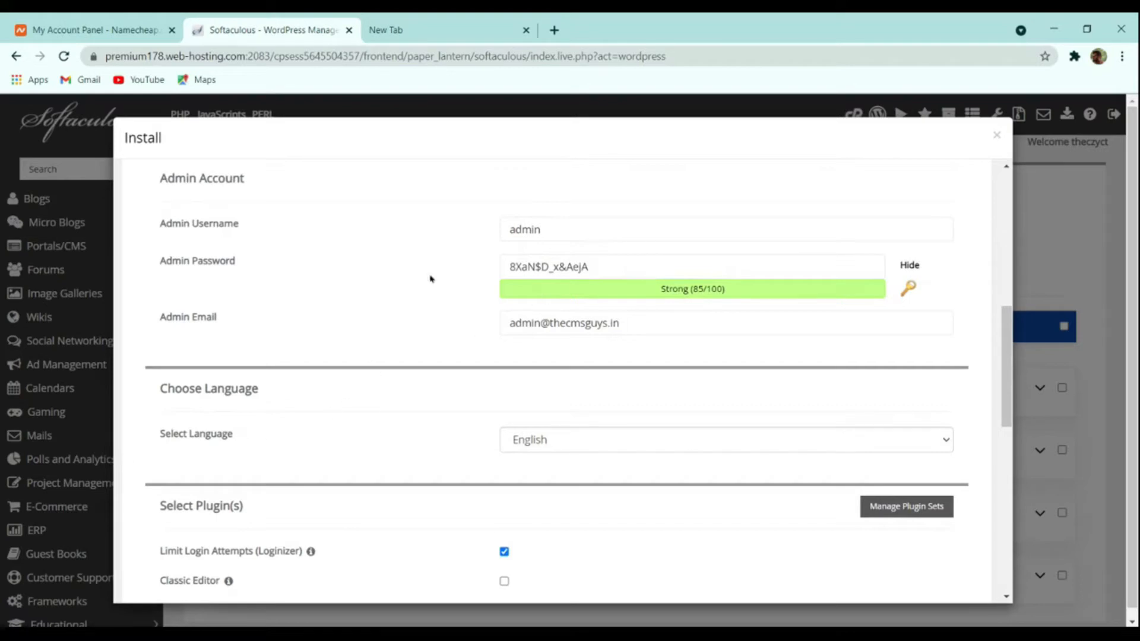
# - Set the admin username to 'thecmsguys' and generate a Strong (85/100) admin password
pyautogui.moveTo(558, 232); pyautogui.dragTo(307, 248)
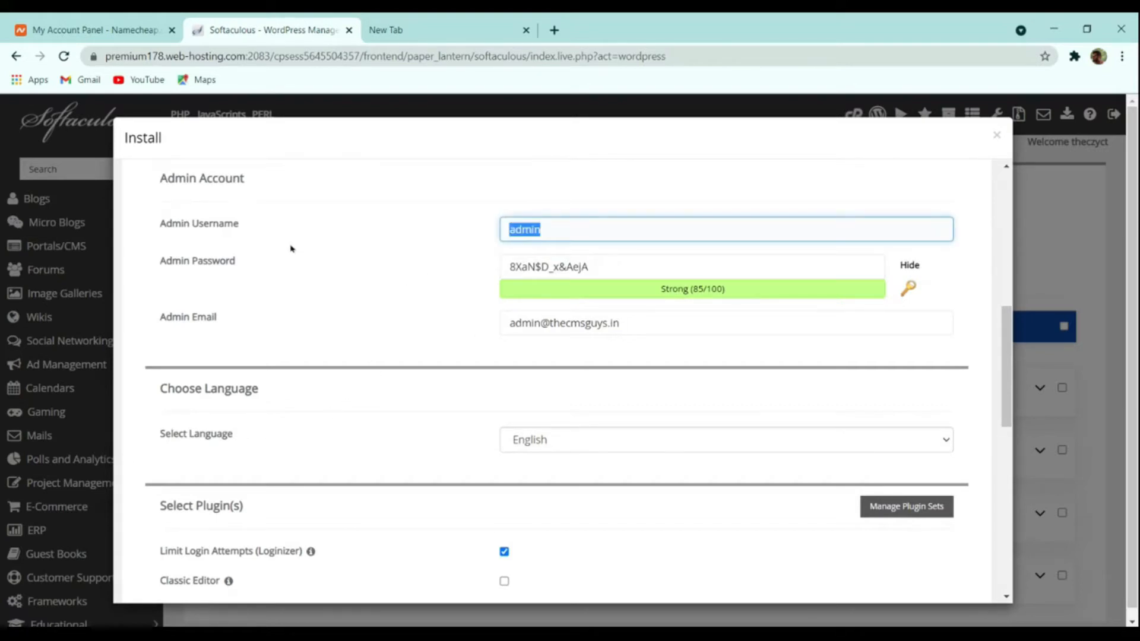
pyautogui.write('thecmsguys')
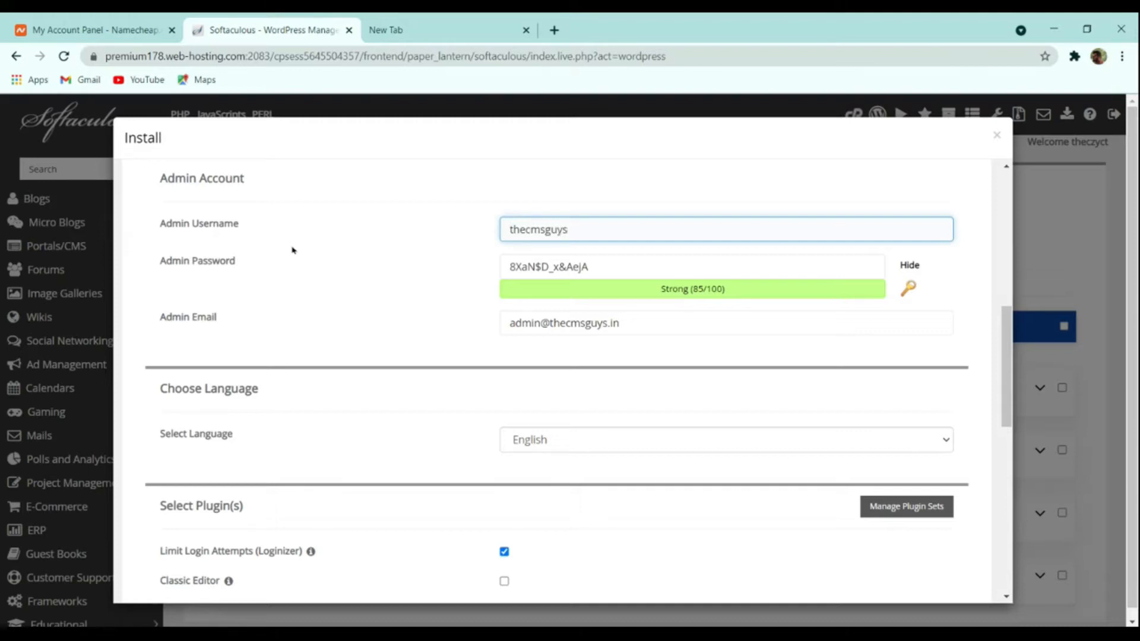
pyautogui.moveTo(613, 270); pyautogui.dragTo(379, 265)
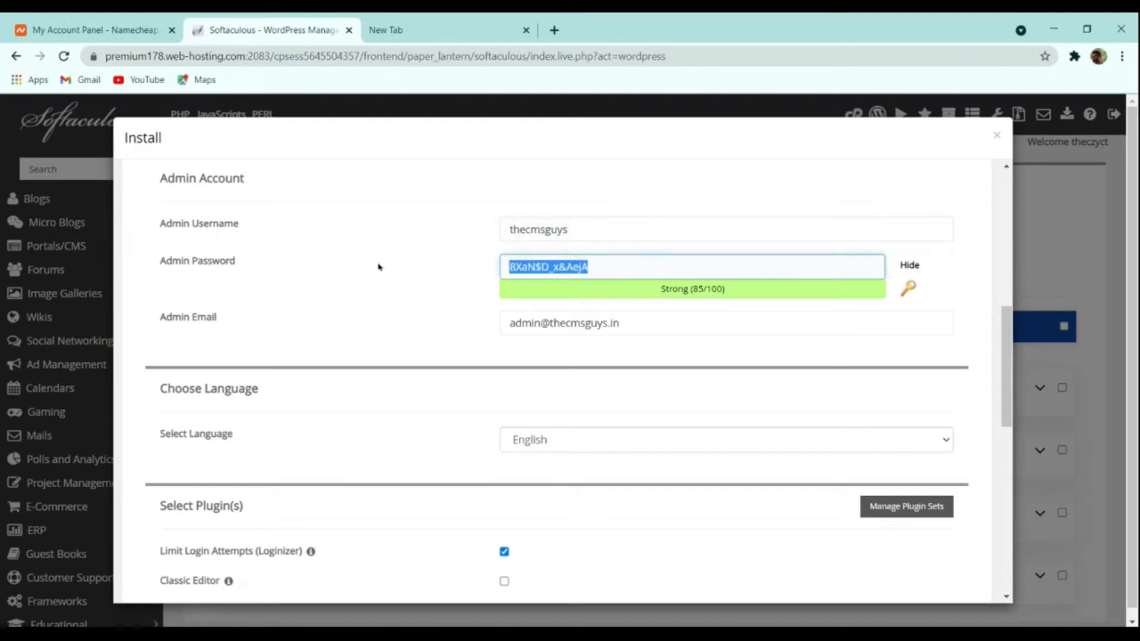
pyautogui.click(912, 266)
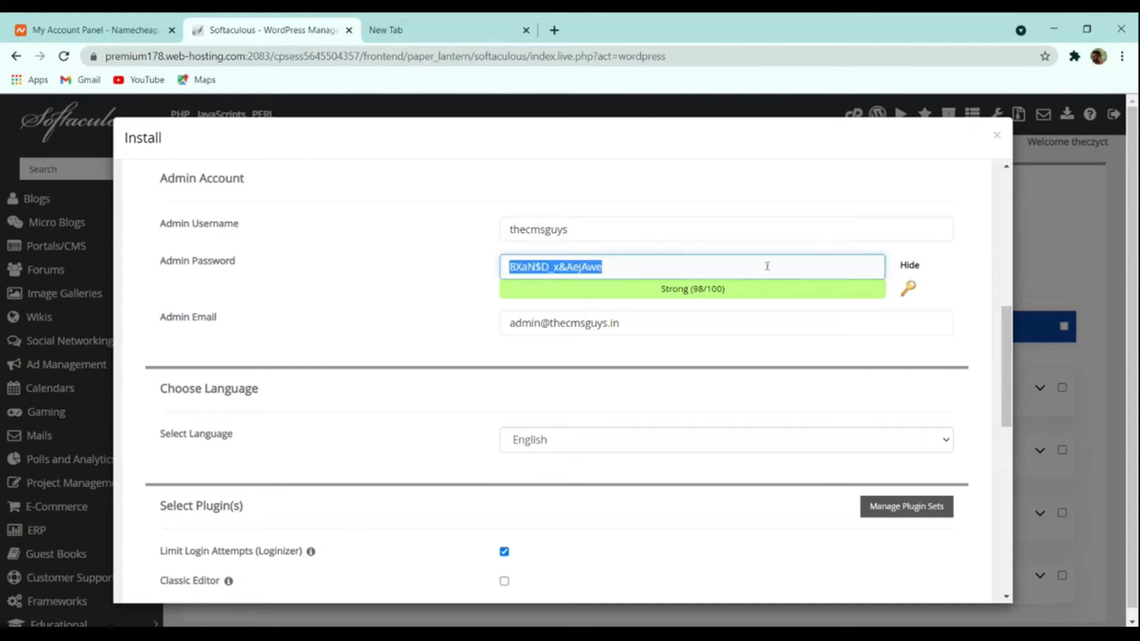
pyautogui.click(735, 285)
pyautogui.doubleClick(715, 288)
pyautogui.click(848, 272)
pyautogui.hotkey('ctrl', 'a')
pyautogui.click(909, 290)
pyautogui.click(909, 289)
pyautogui.click(908, 289)
pyautogui.click(909, 289)
pyautogui.click(908, 289)
pyautogui.click(909, 289)
pyautogui.click(909, 289)
pyautogui.click(909, 289)
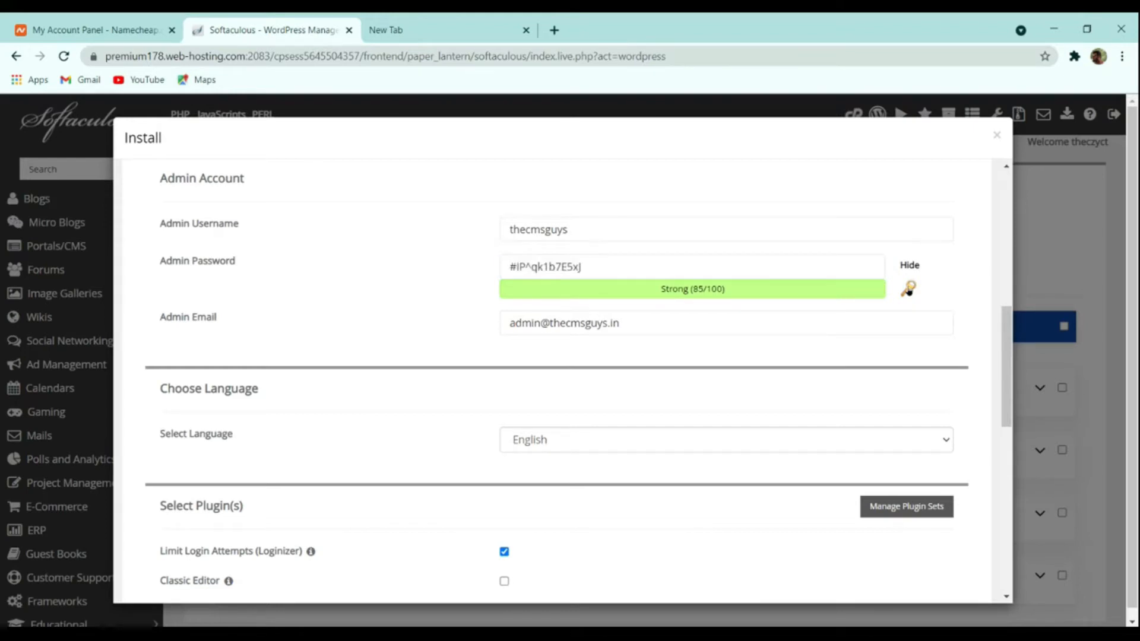
pyautogui.click(908, 289)
pyautogui.click(788, 265)
pyautogui.hotkey('ctrl', 'a')
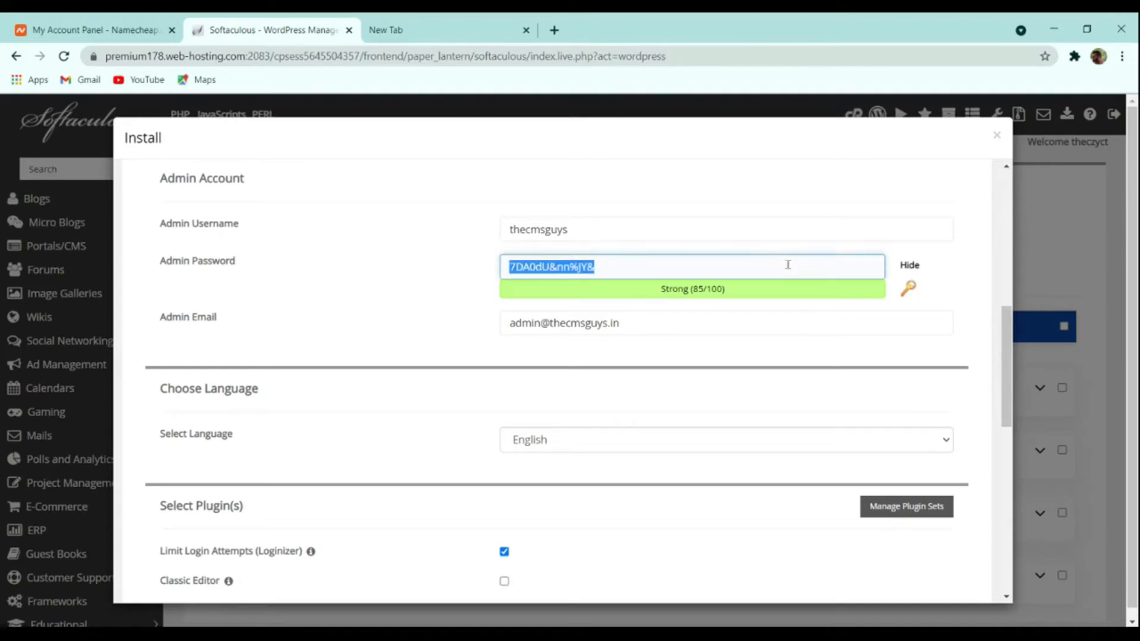
# - Replace the Admin Email with the site owner's e-mail address
pyautogui.scroll(-4, 831, 318)
pyautogui.scroll(4, 746, 318)
pyautogui.click(563, 334)
pyautogui.hotkey('ctrl', 'a')
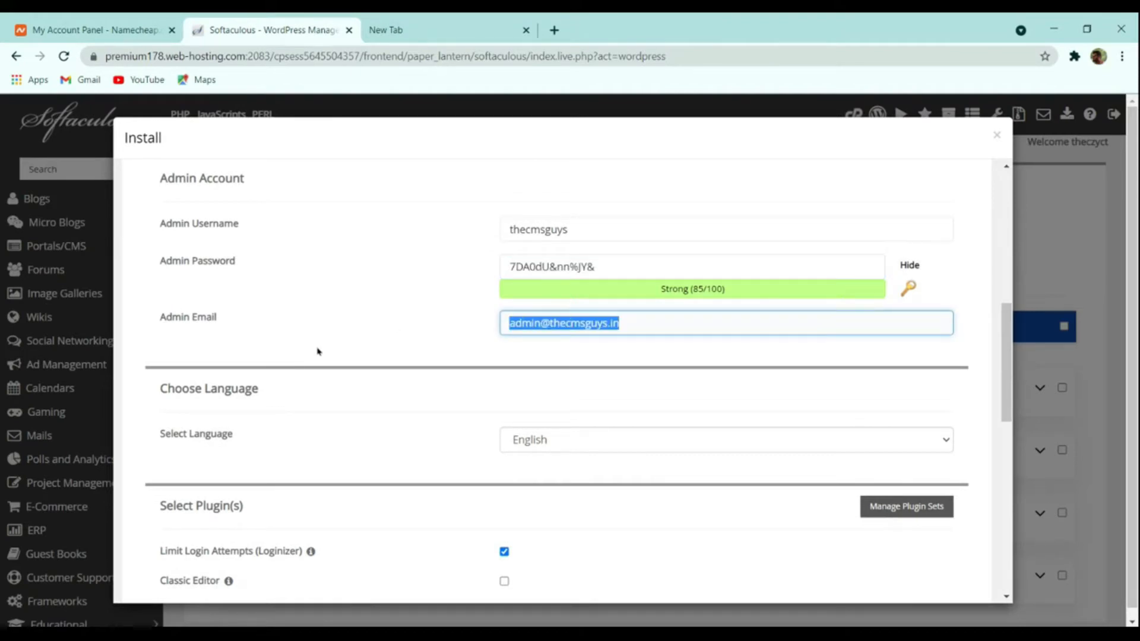
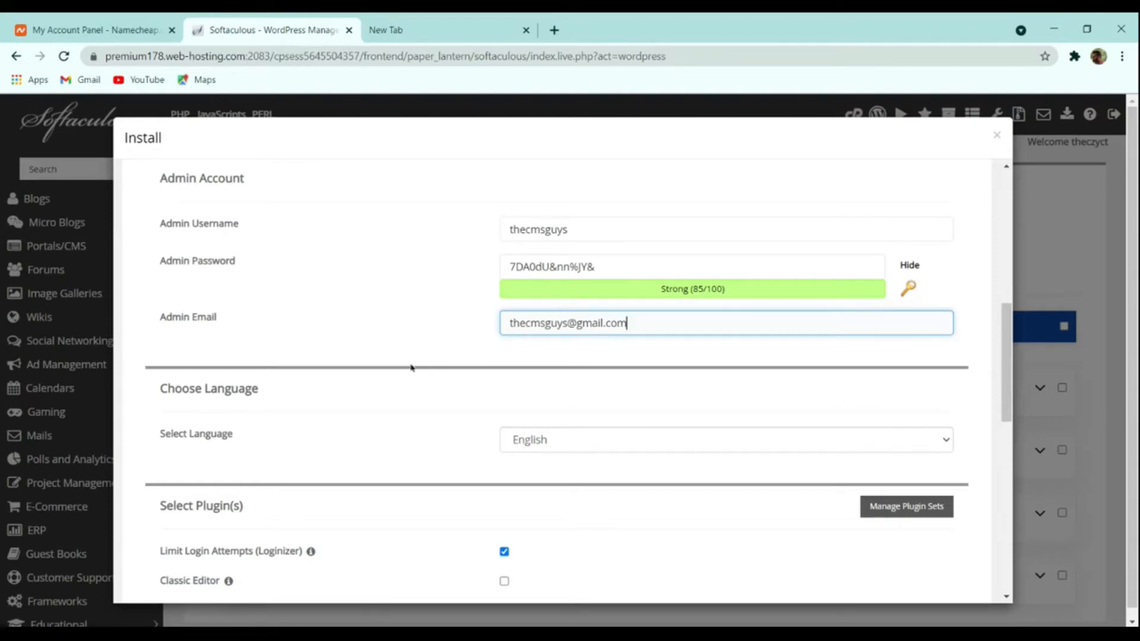
pyautogui.scroll(-4, 412, 369)
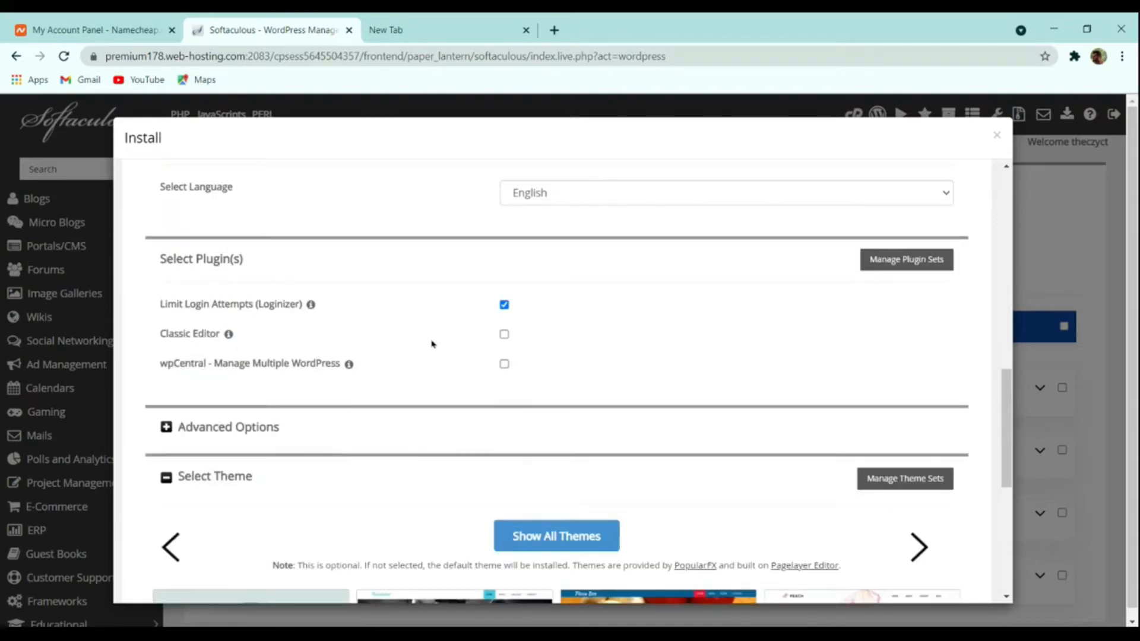
pyautogui.scroll(-4, 473, 354)
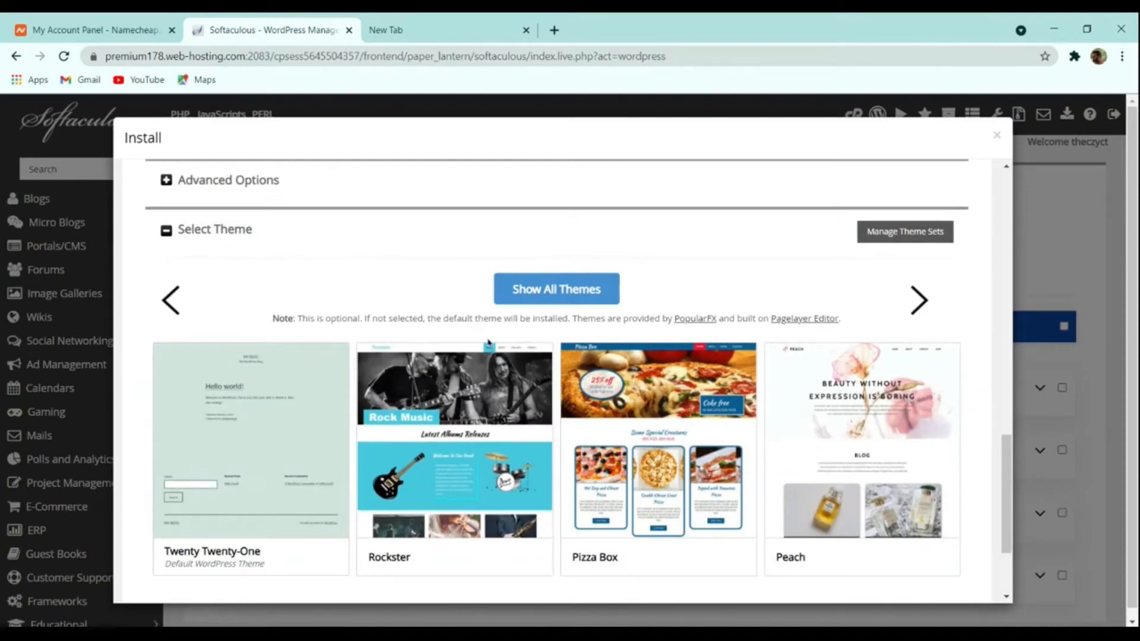
pyautogui.scroll(-2, 488, 341)
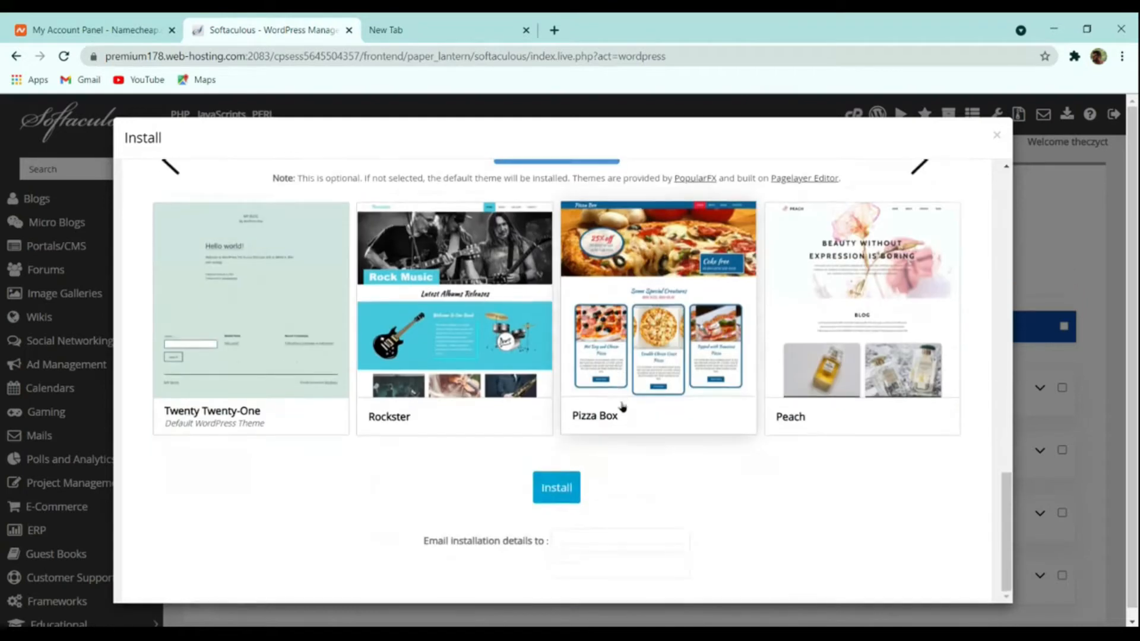
pyautogui.click(557, 489)
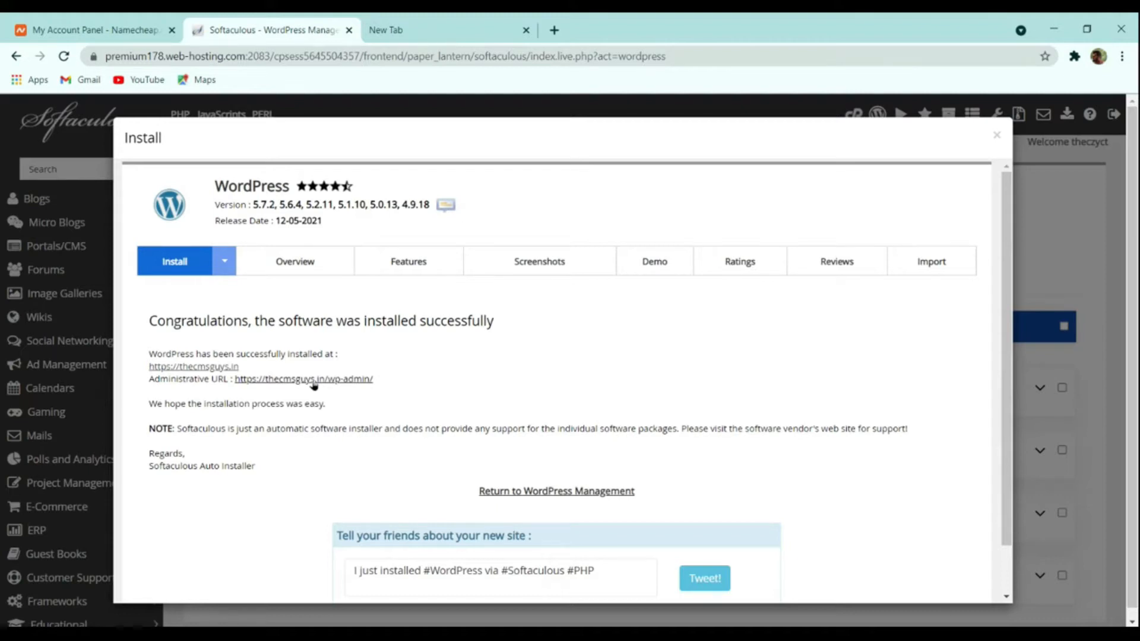
# - View the new site in its own tab, load its /wp-admin login page, then return to Softaculous
pyautogui.click(242, 381)
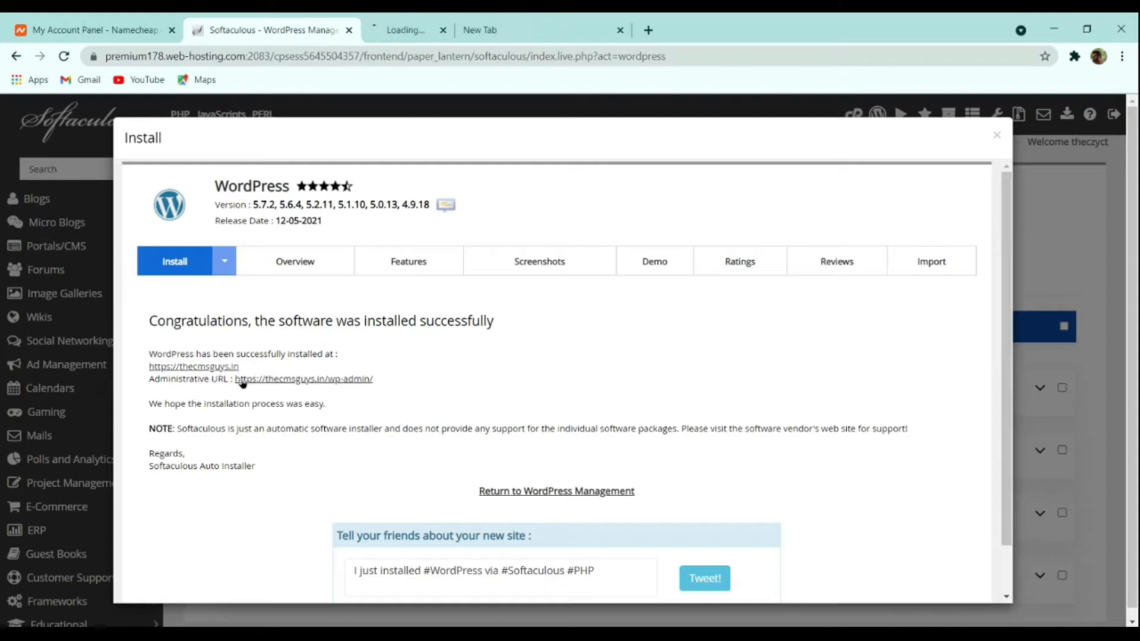
pyautogui.click(404, 30)
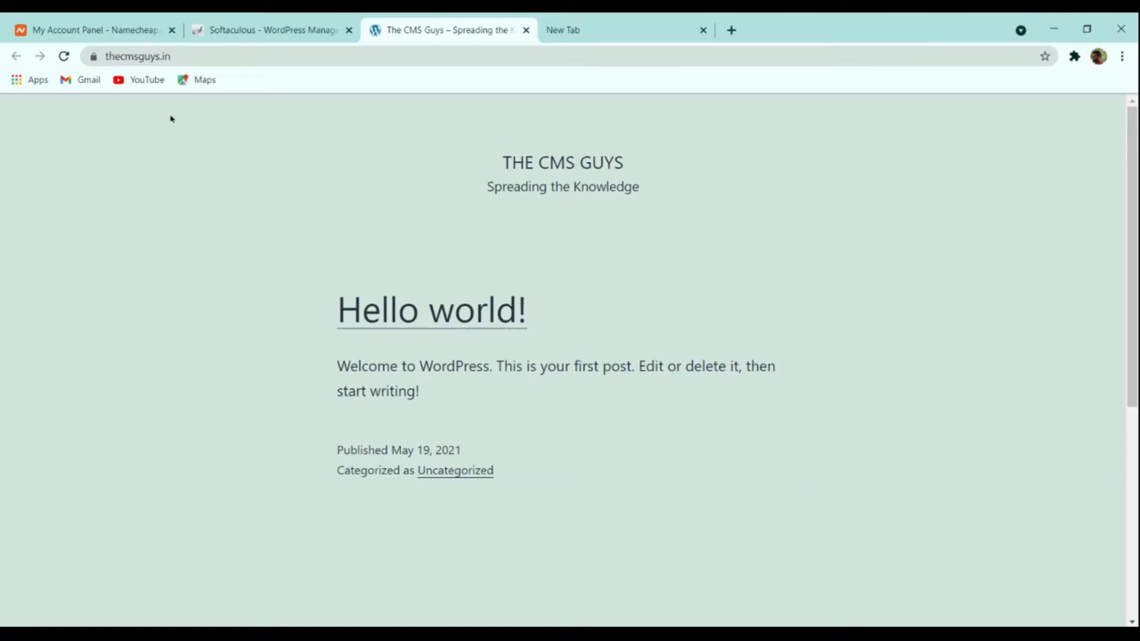
pyautogui.click(218, 56)
pyautogui.click(219, 56)
pyautogui.write('/w')
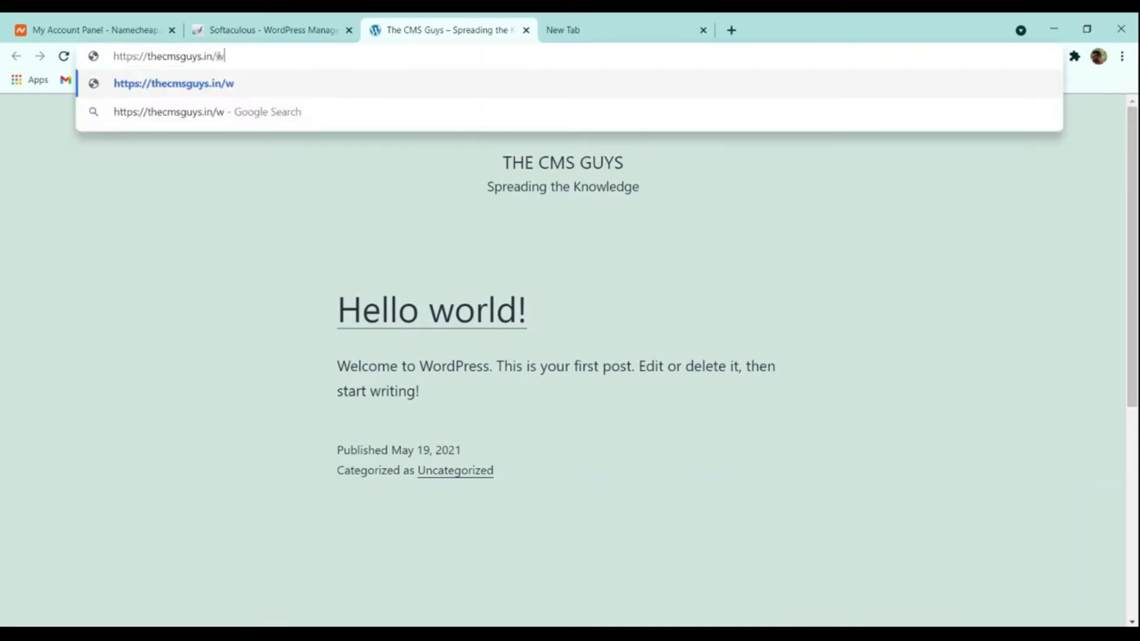
pyautogui.write('p-admin')
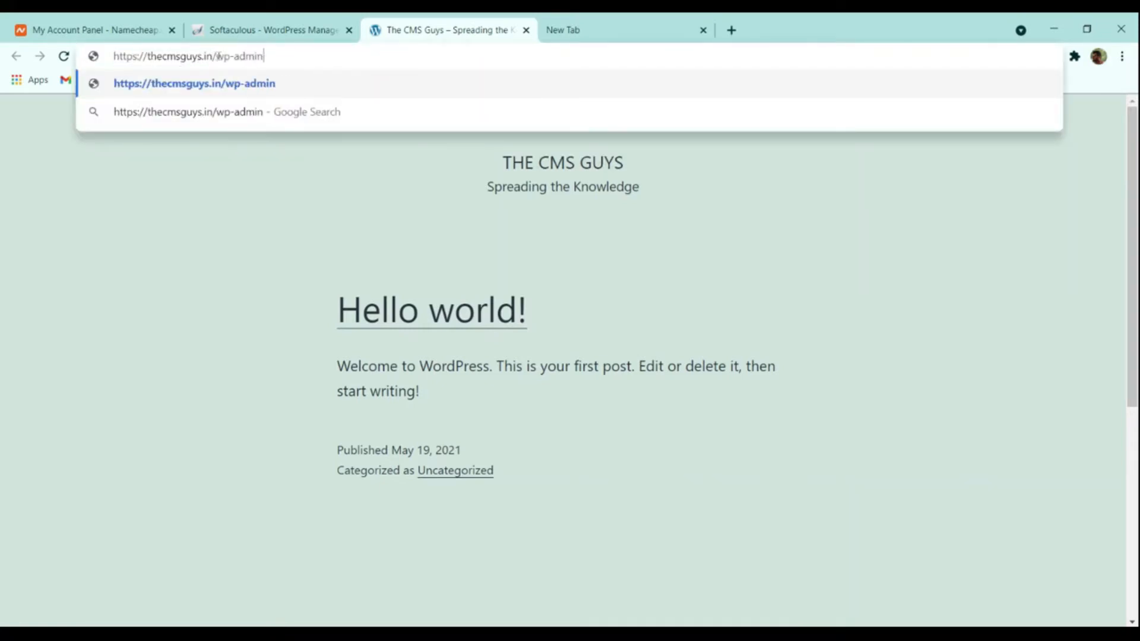
pyautogui.press('Return')
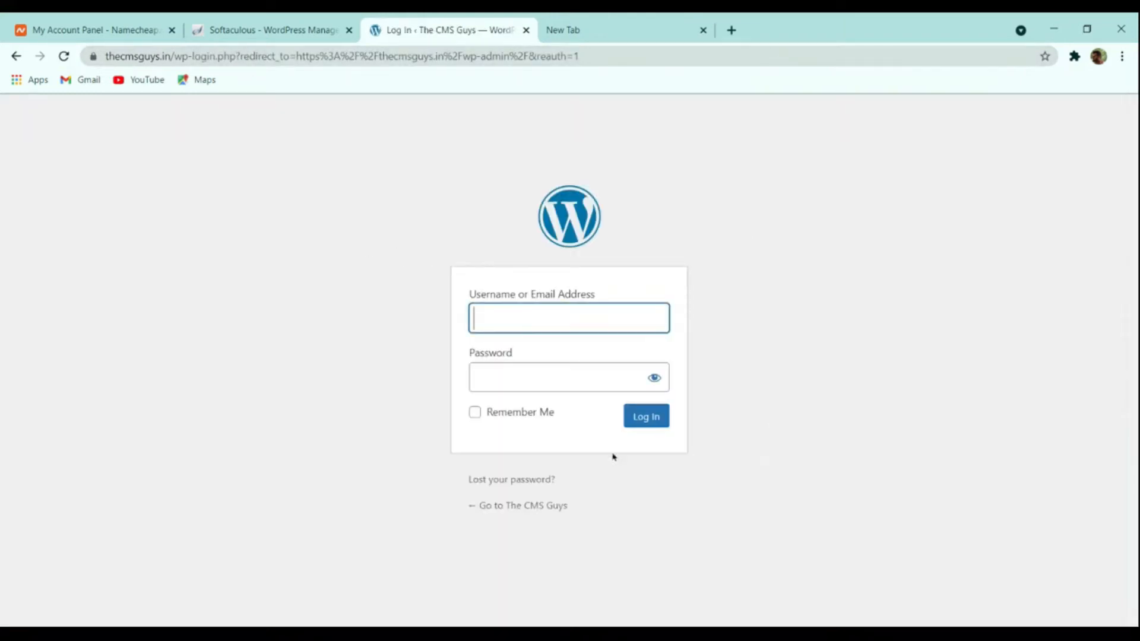
pyautogui.click(269, 26)
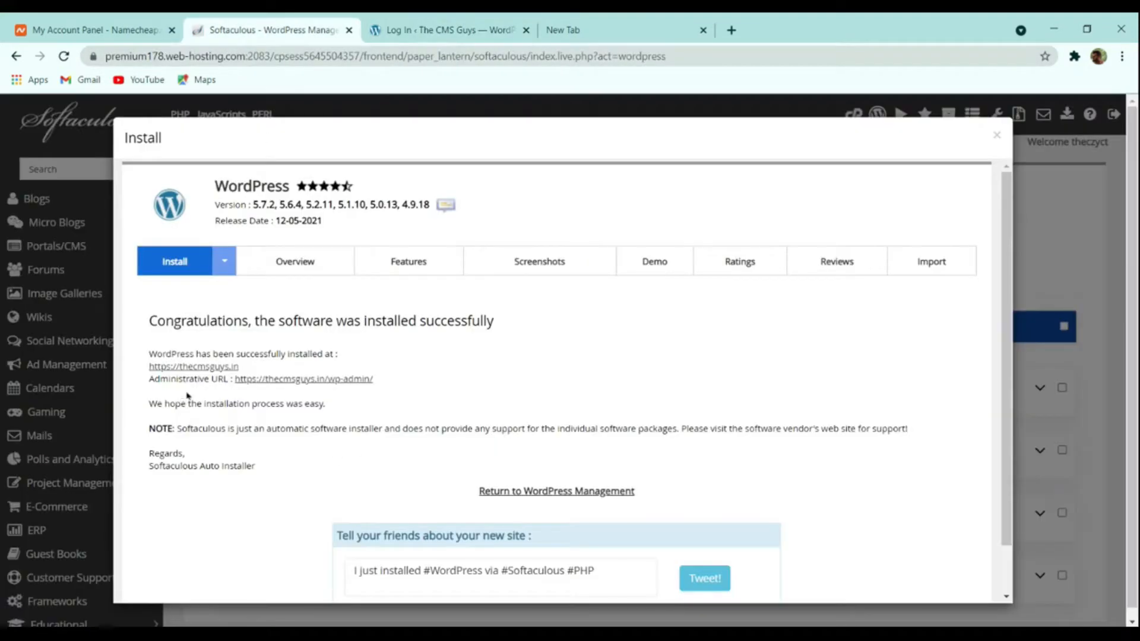
# - Reach the WordPress Dashboard signed in, via Softaculous's Administrative URL auto sign-on
pyautogui.click(310, 380)
pyautogui.click(262, 30)
pyautogui.click(440, 28)
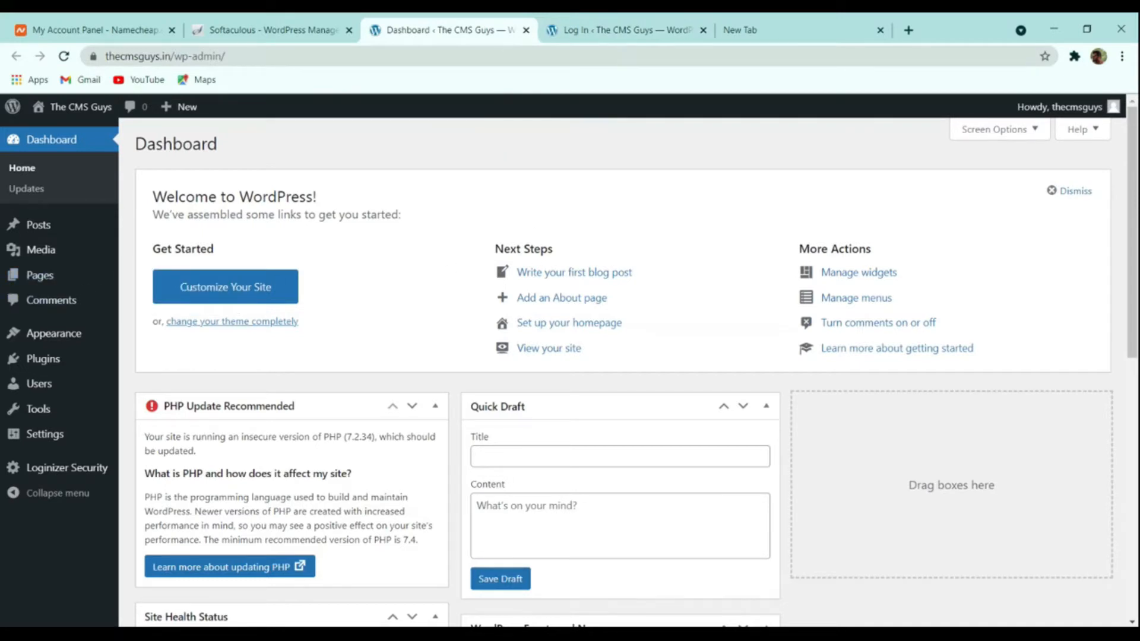
pyautogui.click(624, 30)
pyautogui.click(526, 29)
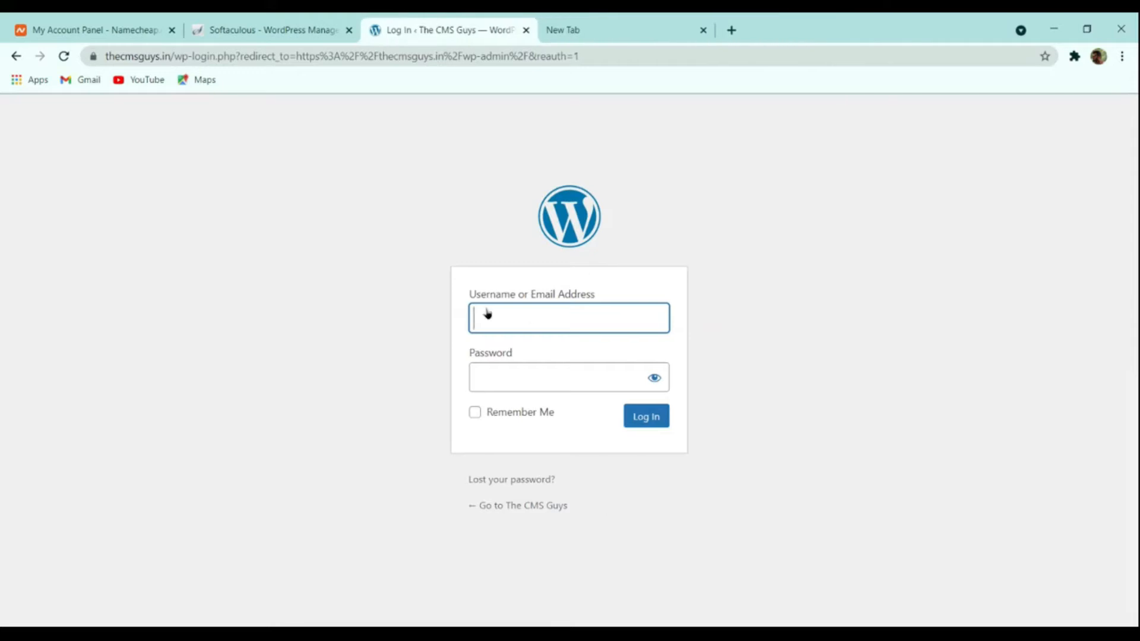
pyautogui.click(306, 25)
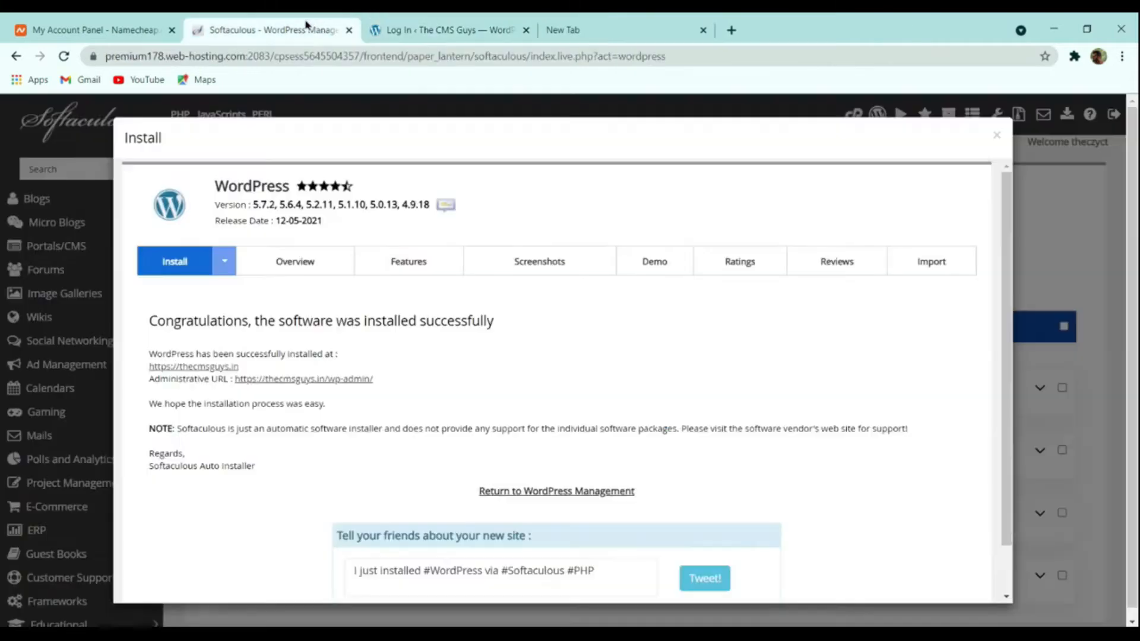
pyautogui.click(415, 29)
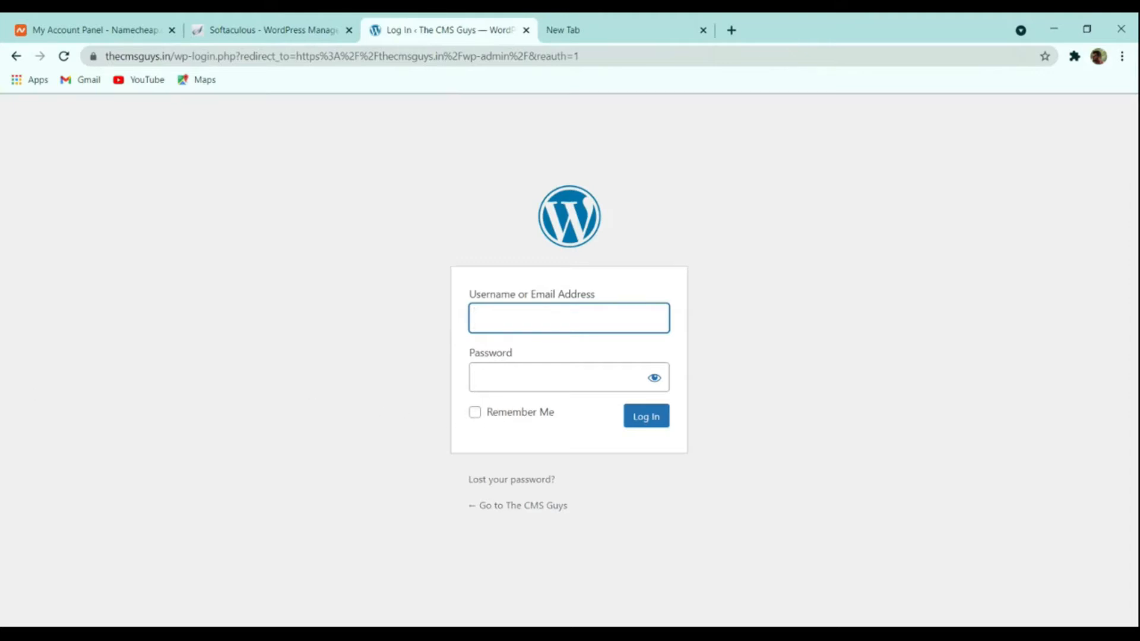
pyautogui.click(279, 29)
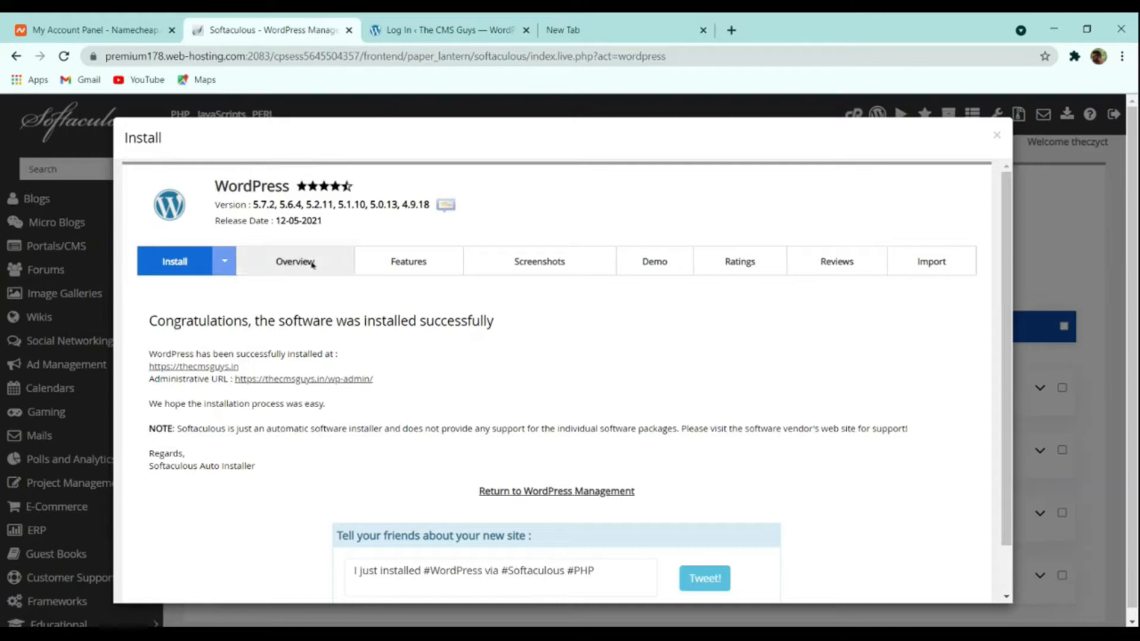
pyautogui.click(320, 382)
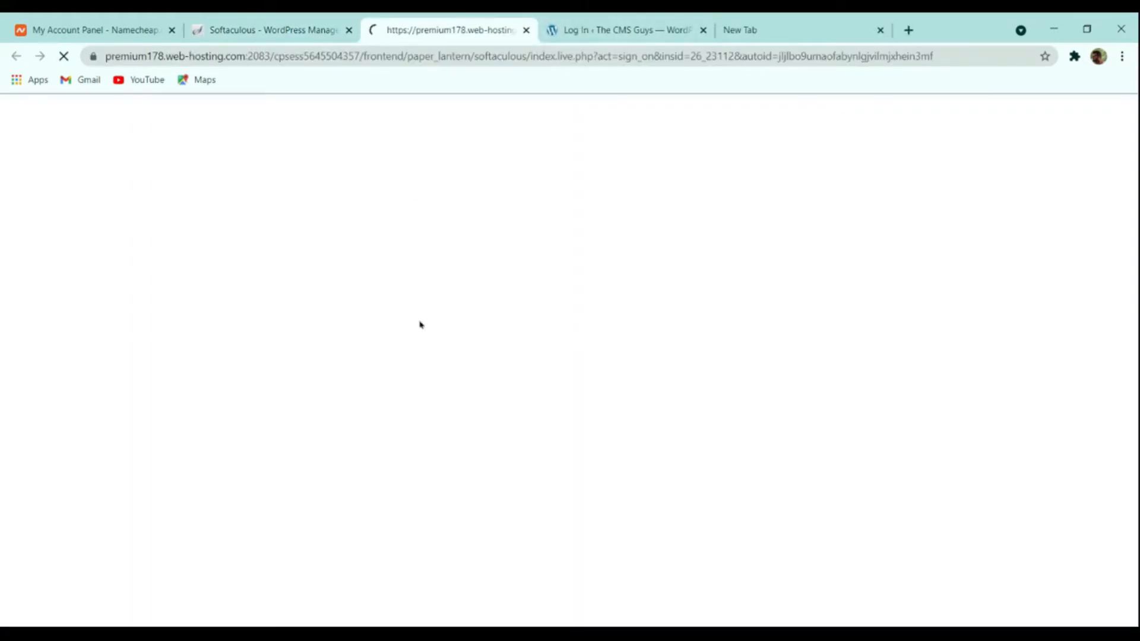
pyautogui.scroll(-8, 643, 219)
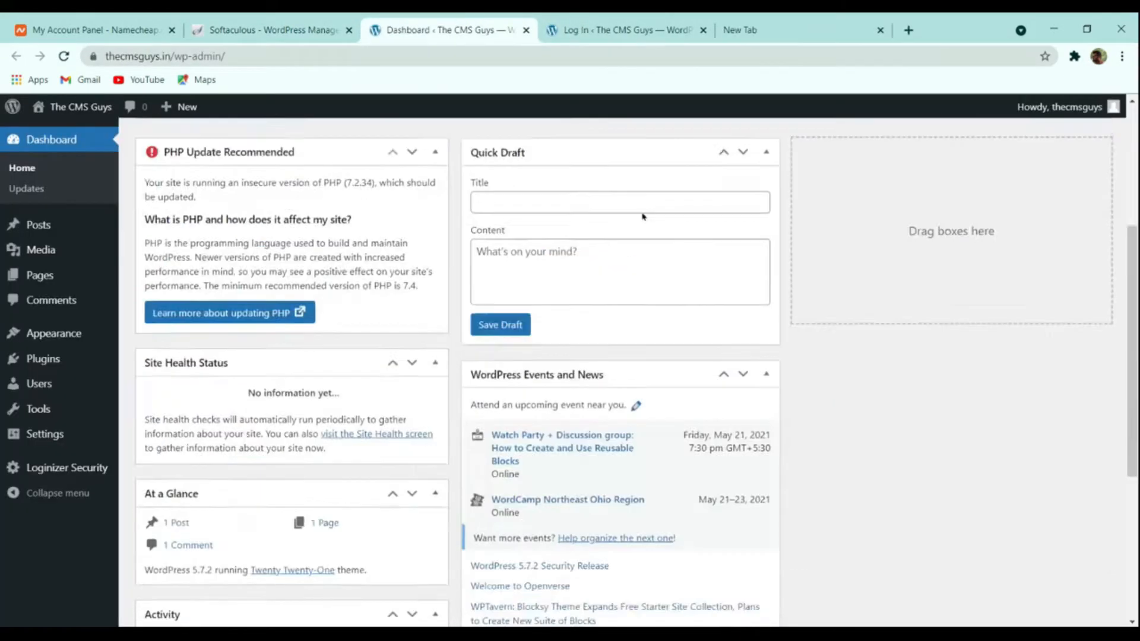
pyautogui.scroll(8, 629, 256)
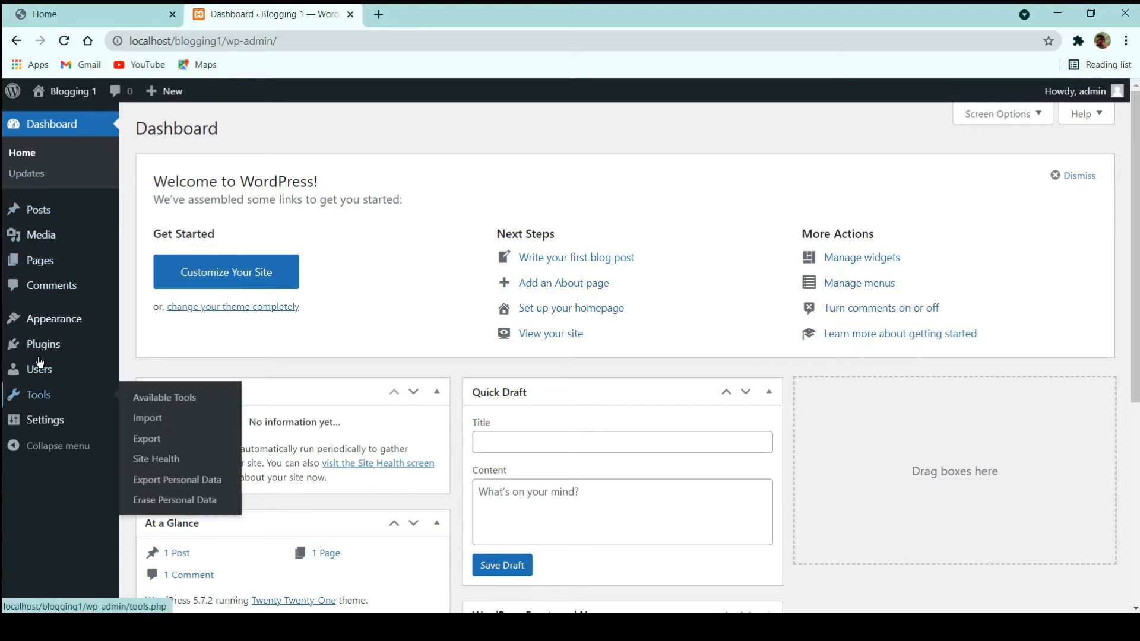
pyautogui.moveTo(50, 220)
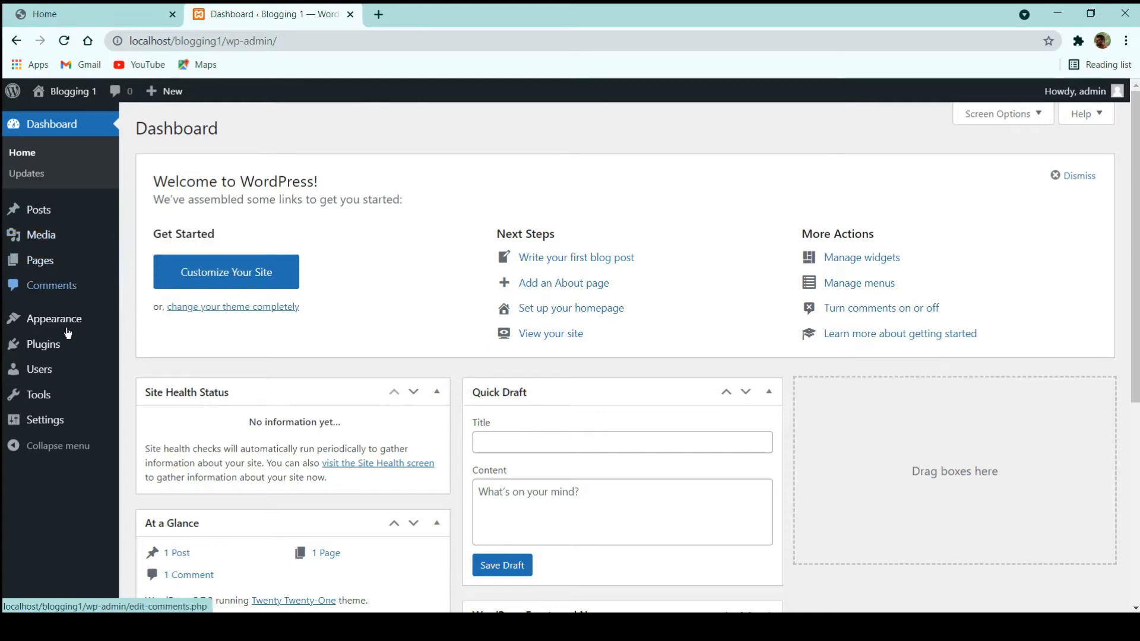
pyautogui.moveTo(57, 322)
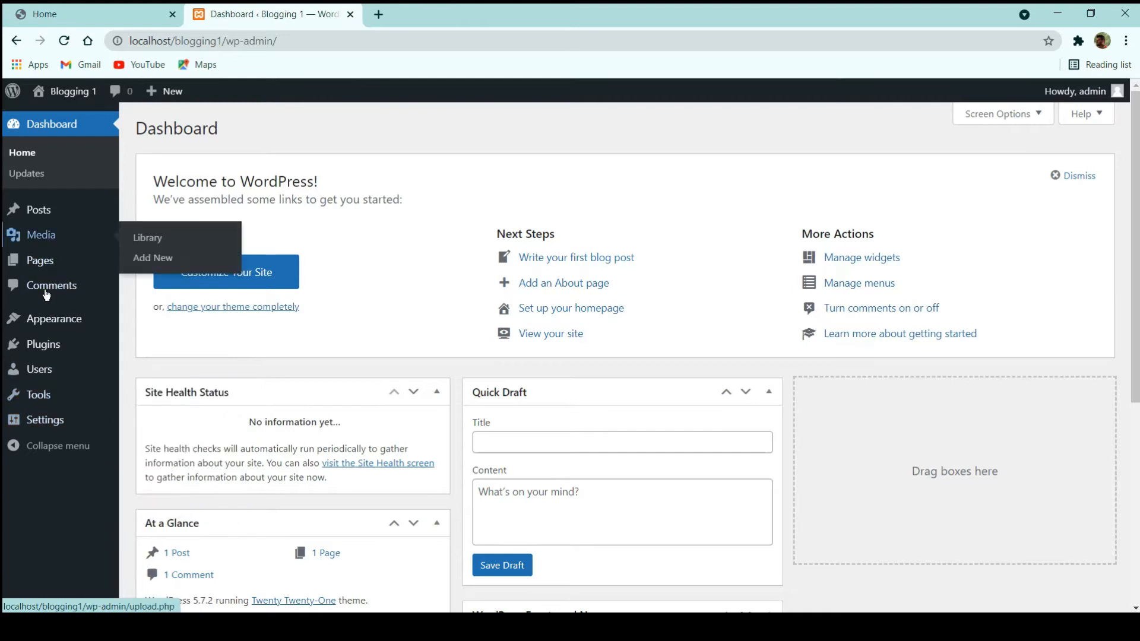
pyautogui.moveTo(54, 375)
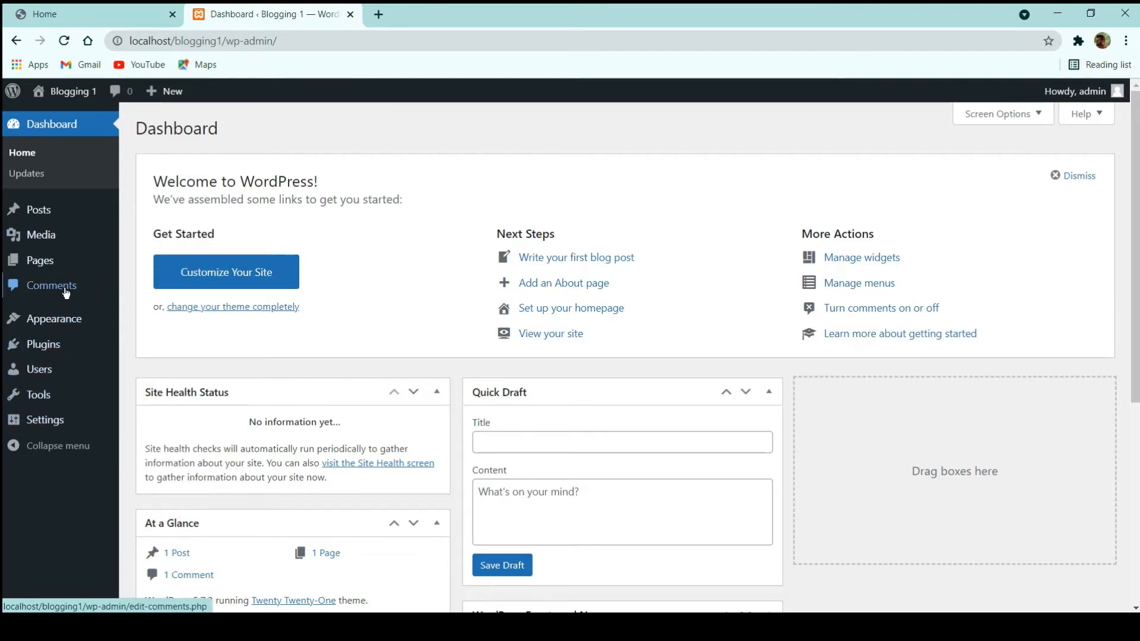
pyautogui.moveTo(81, 252)
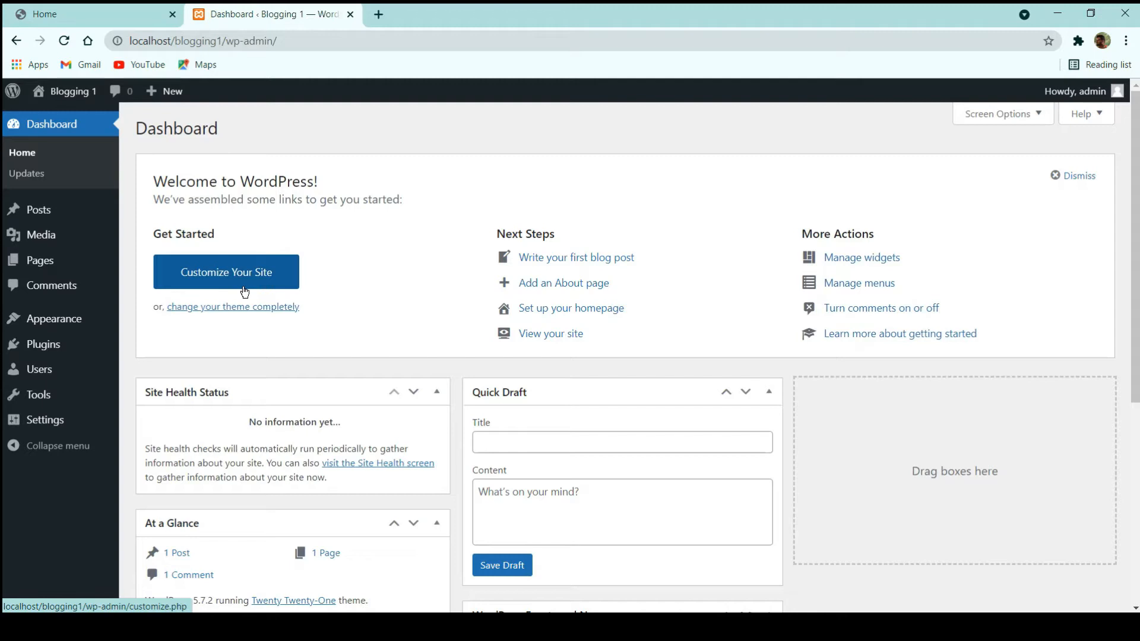
pyautogui.moveTo(122, 221)
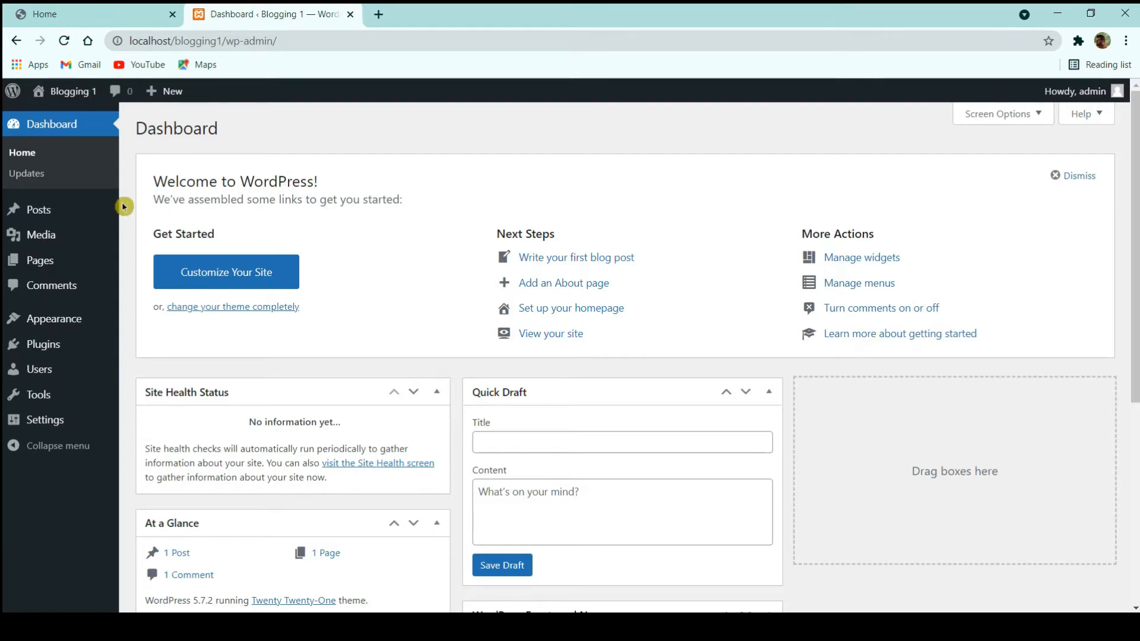
# - Trash the Hello world! post and empty the posts Trash
pyautogui.click(68, 211)
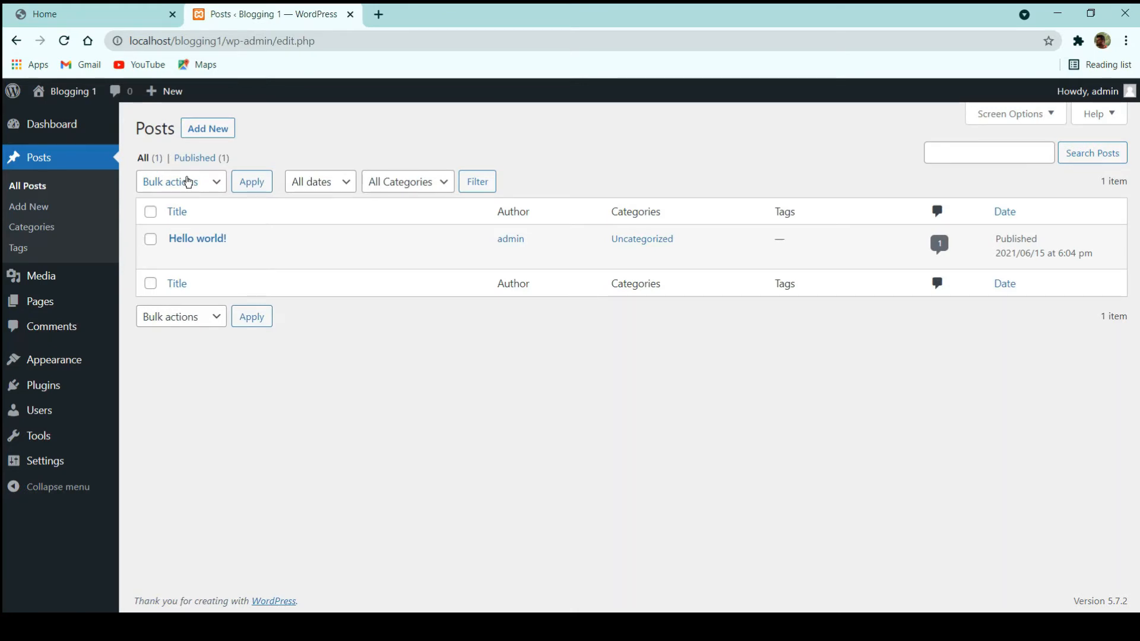
pyautogui.moveTo(222, 260)
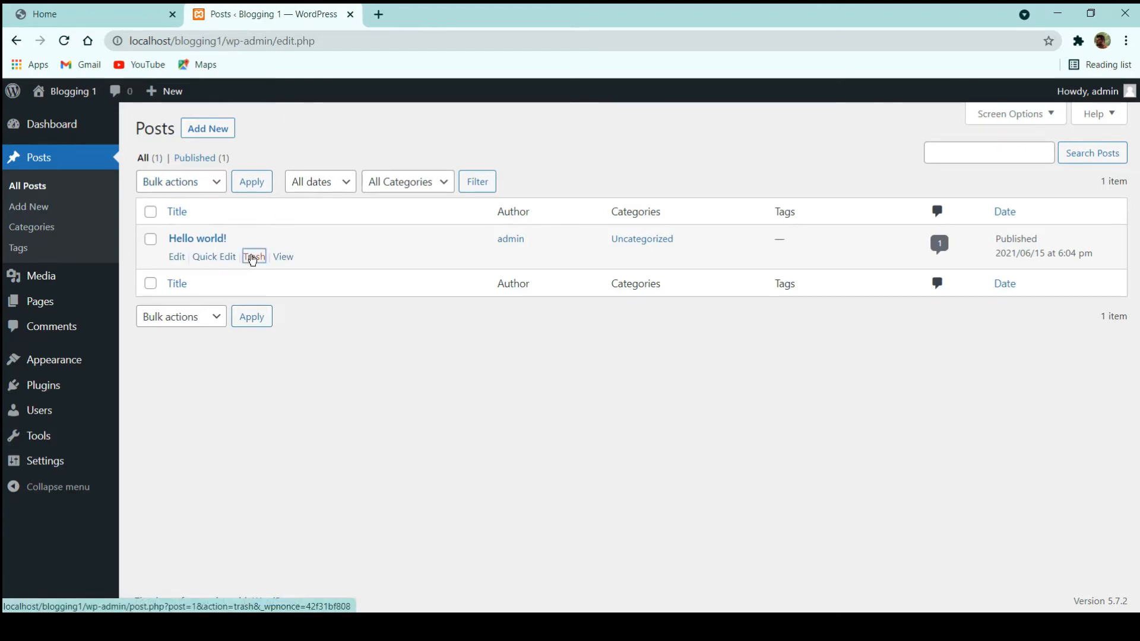
pyautogui.click(253, 259)
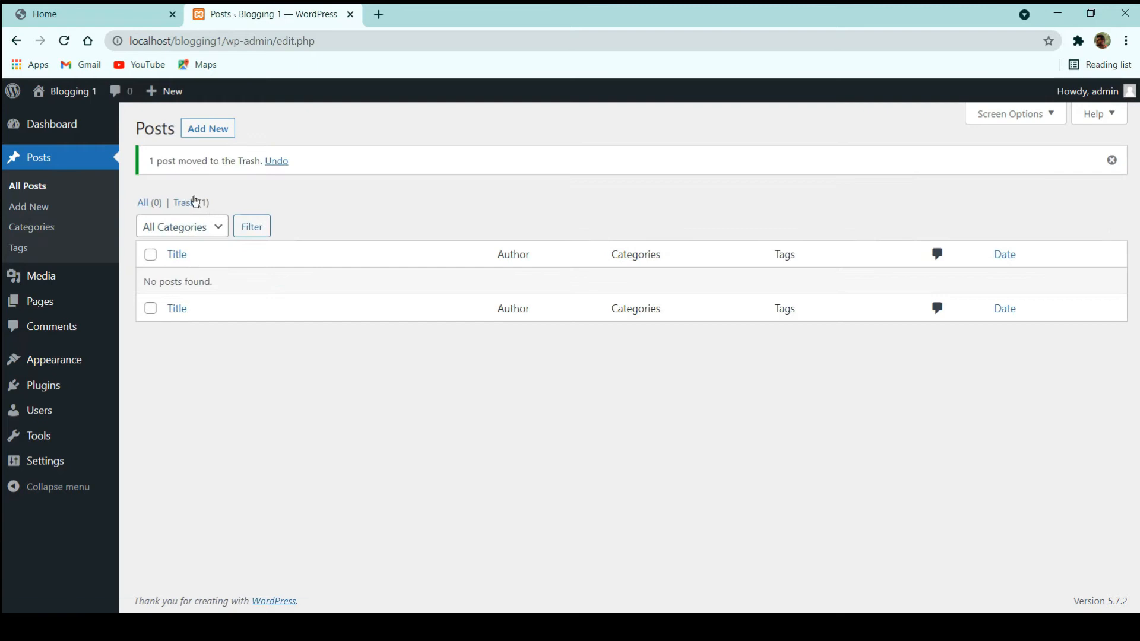
pyautogui.click(192, 202)
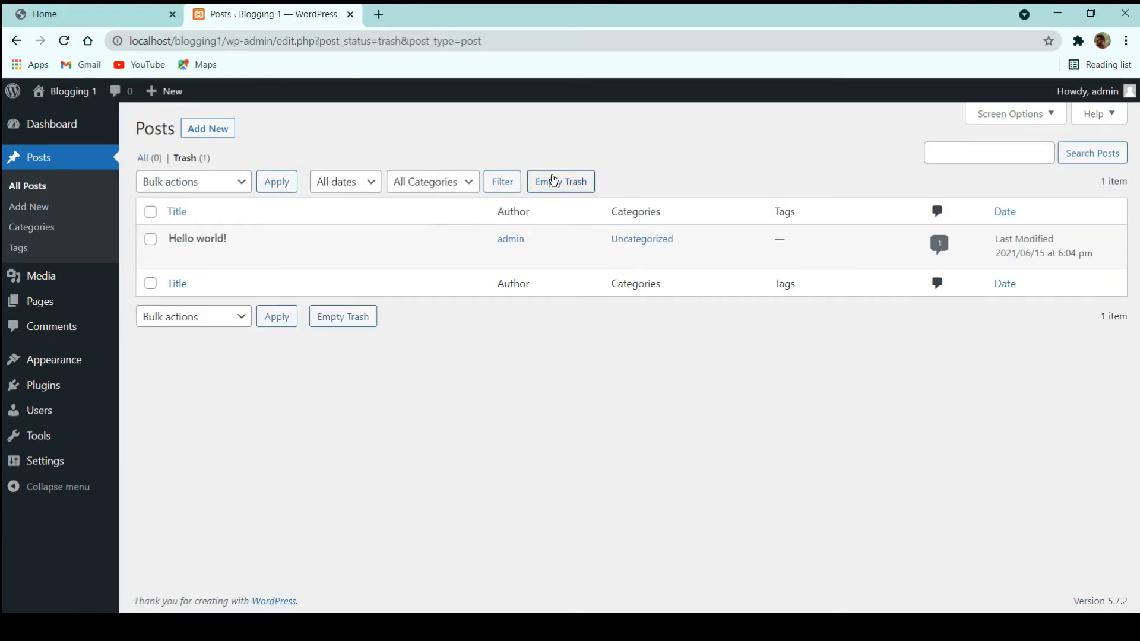
pyautogui.click(553, 181)
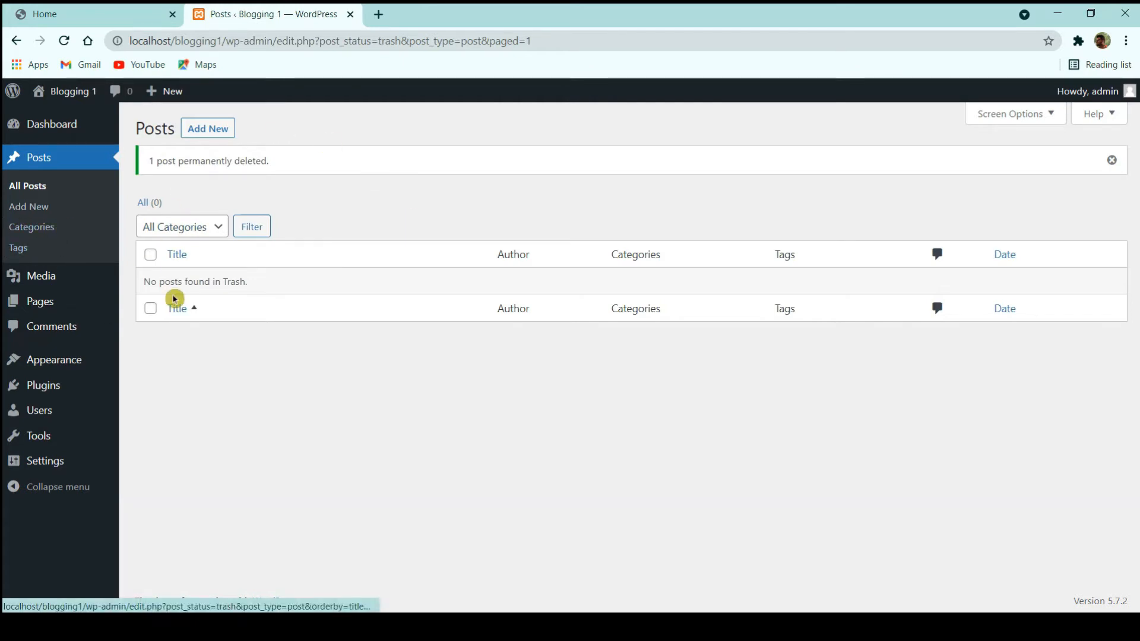
# - Check the blog's front page, then return to the WordPress admin
pyautogui.click(88, 15)
pyautogui.click(217, 13)
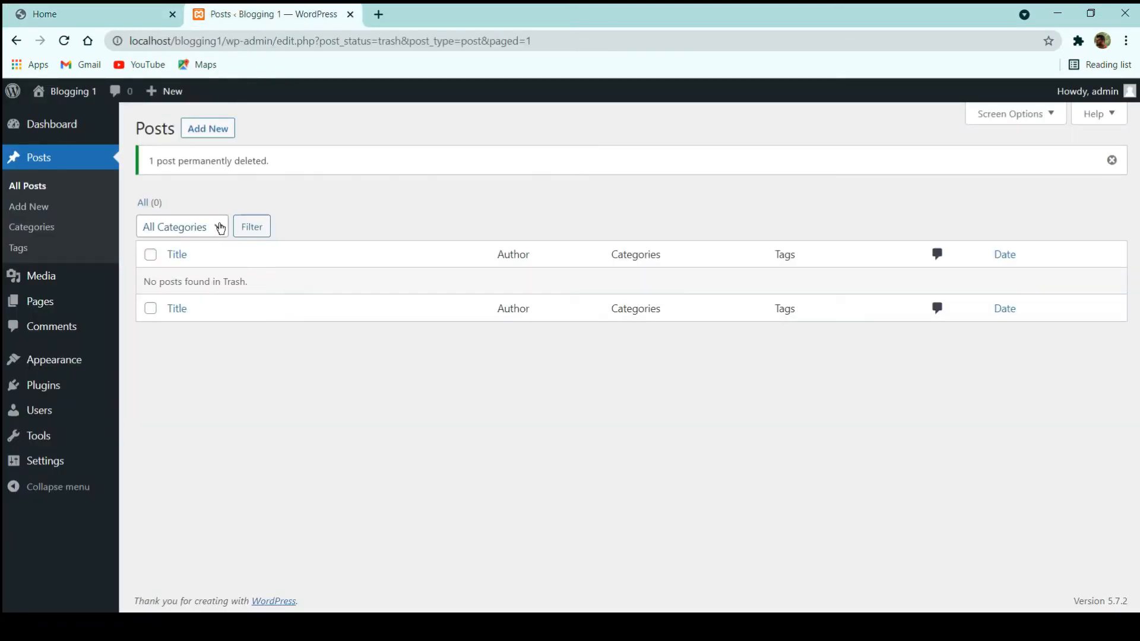
pyautogui.click(134, 237)
# - Confirm the Media Library holds no items of any type, then list the Pages
pyautogui.click(50, 286)
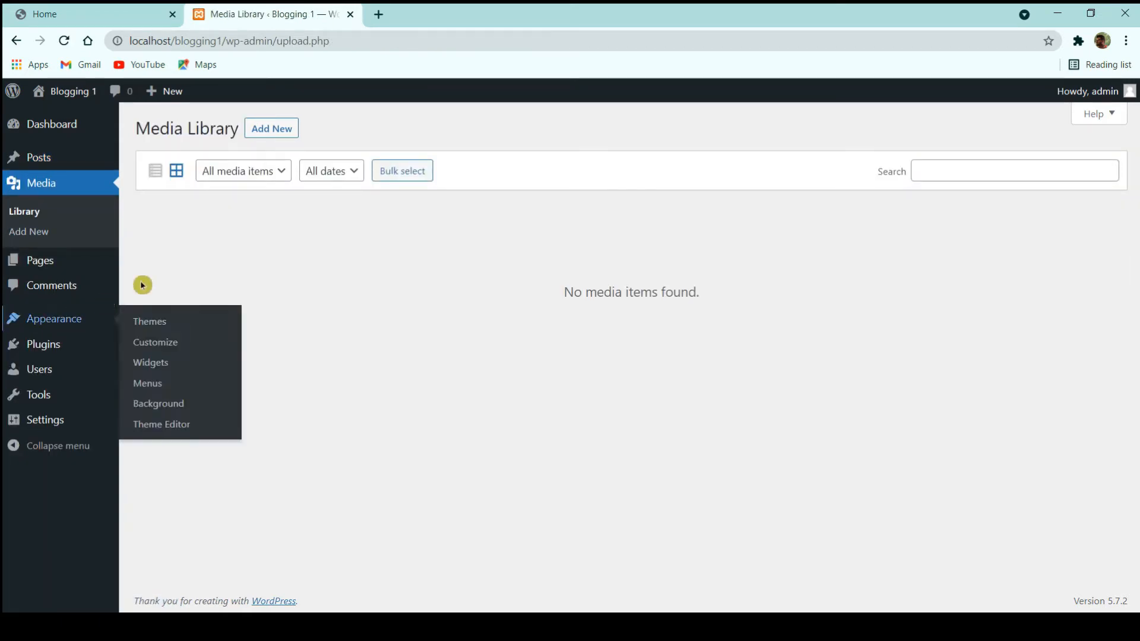
pyautogui.click(247, 172)
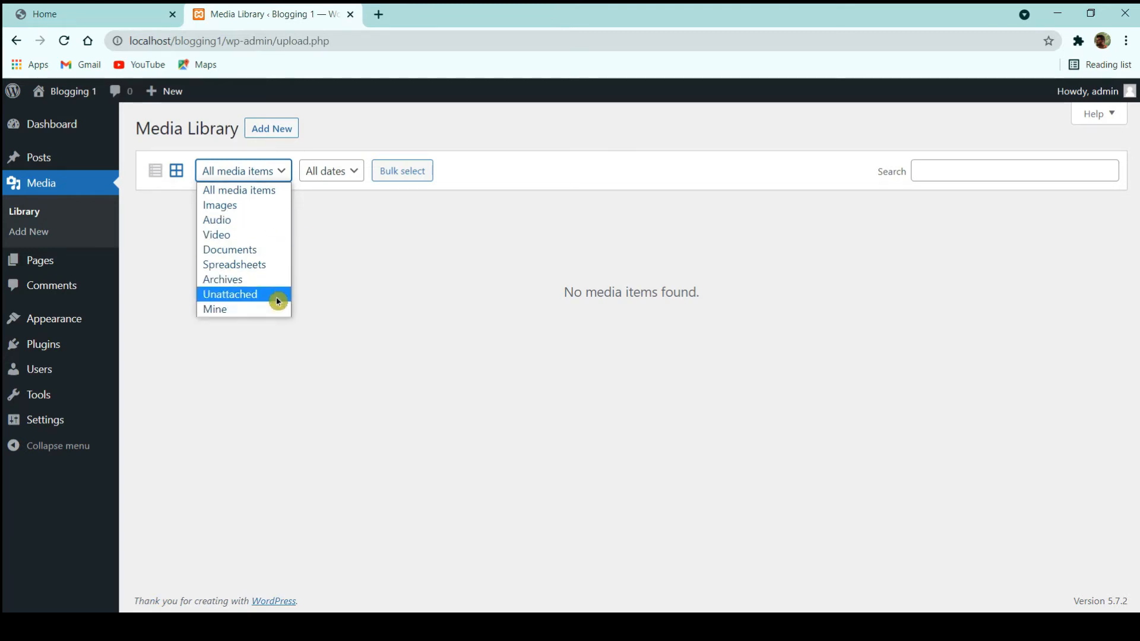
pyautogui.click(397, 275)
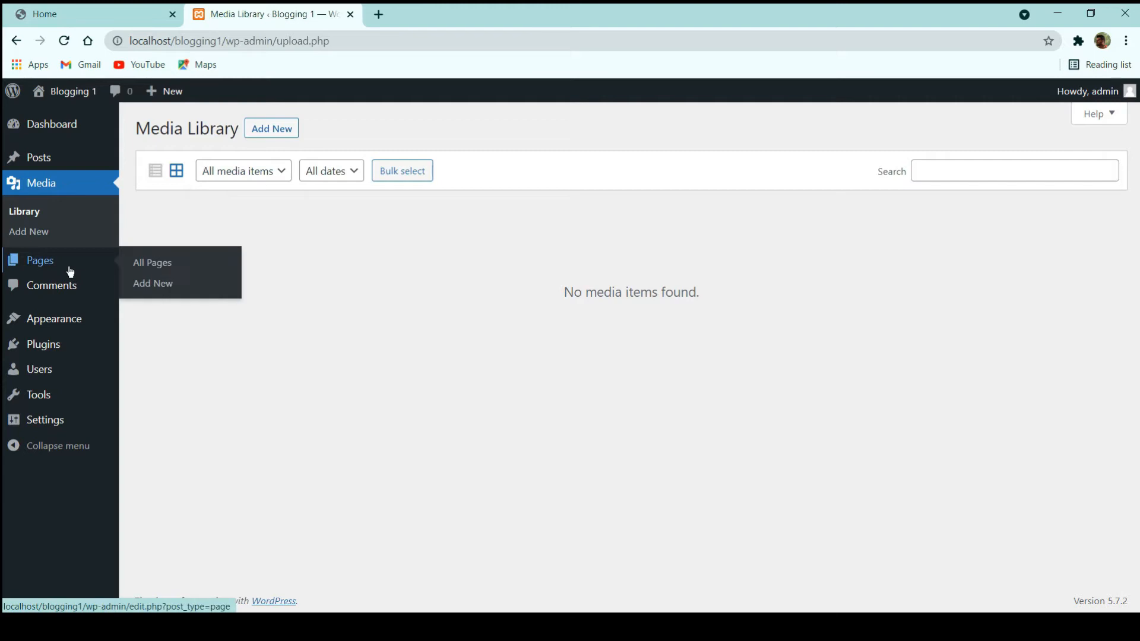
pyautogui.click(69, 268)
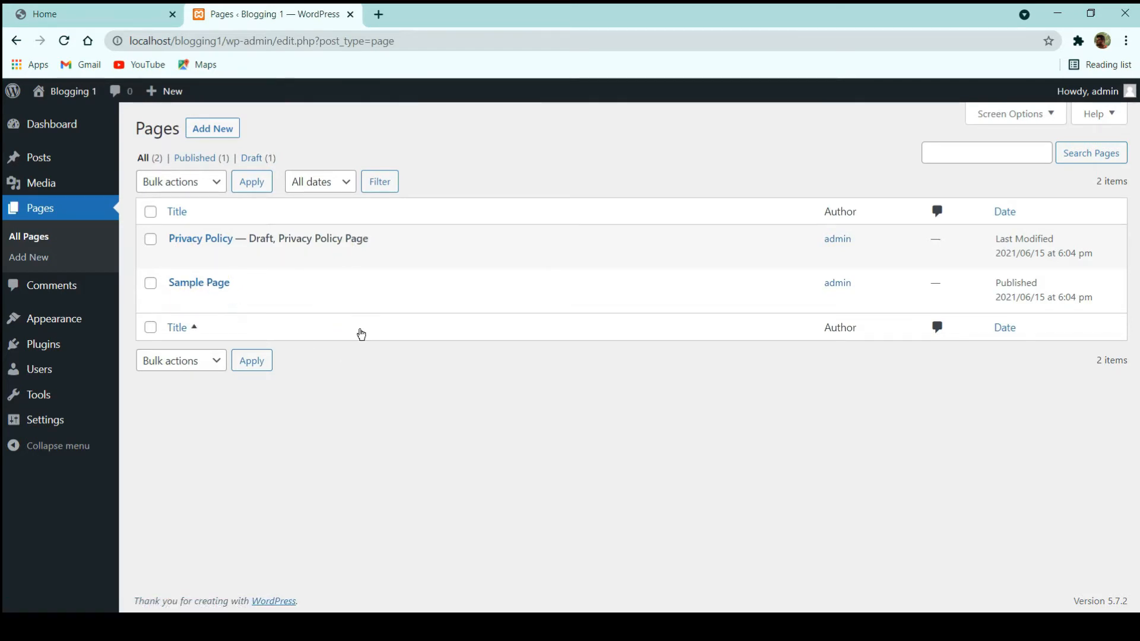
# - Bulk-move Privacy Policy and Sample Page to Trash, then empty the Trash
pyautogui.click(153, 208)
pyautogui.click(177, 184)
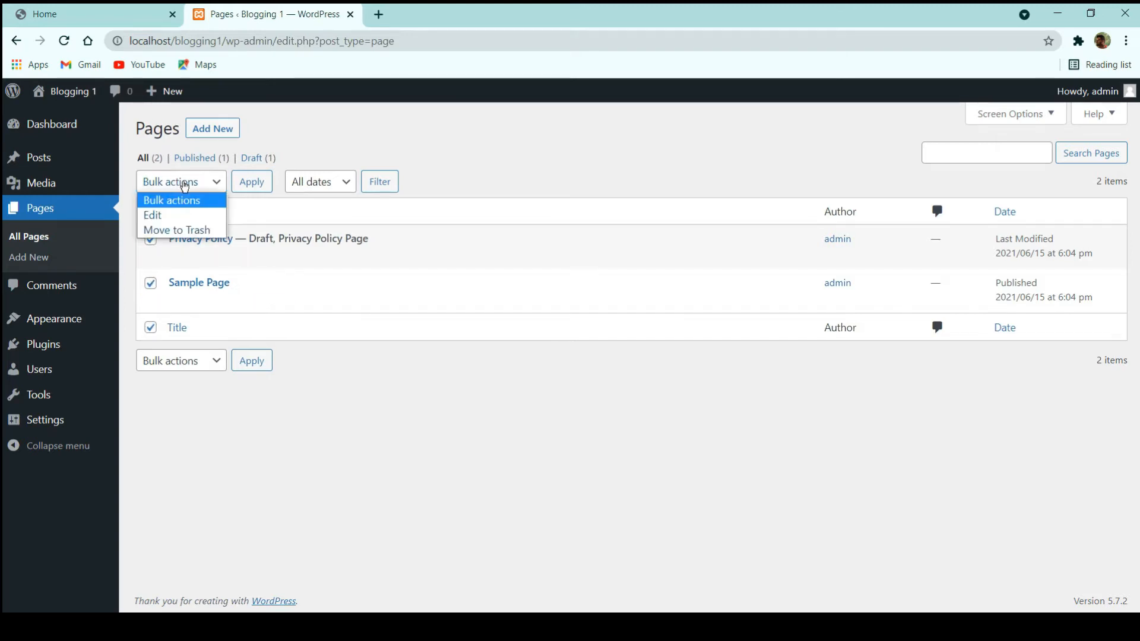
pyautogui.click(176, 232)
pyautogui.click(265, 186)
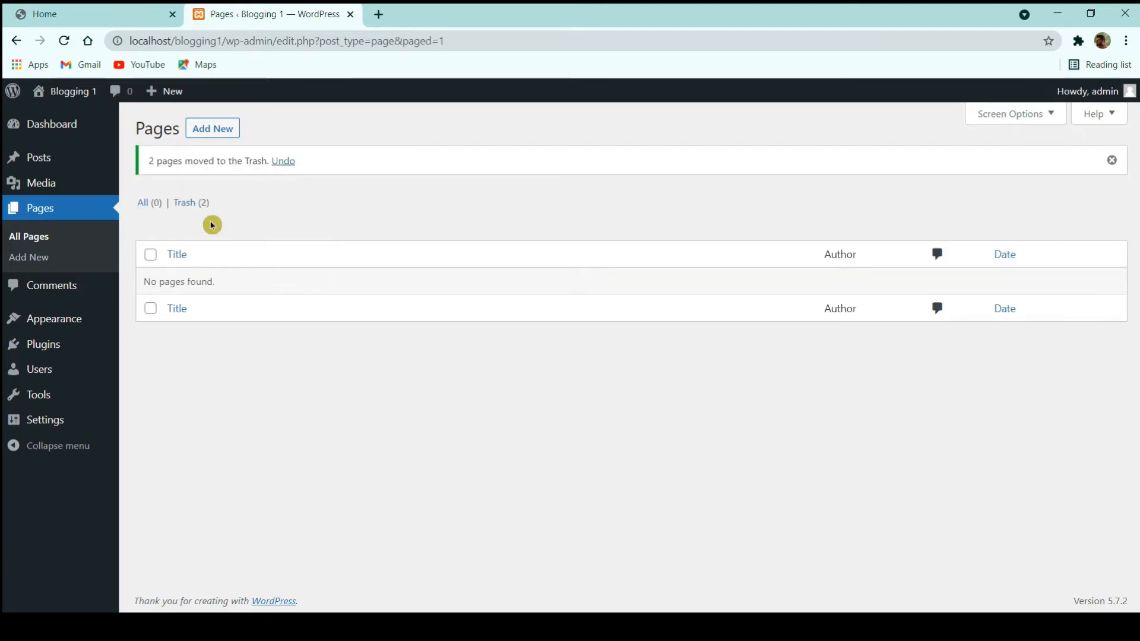
pyautogui.click(192, 204)
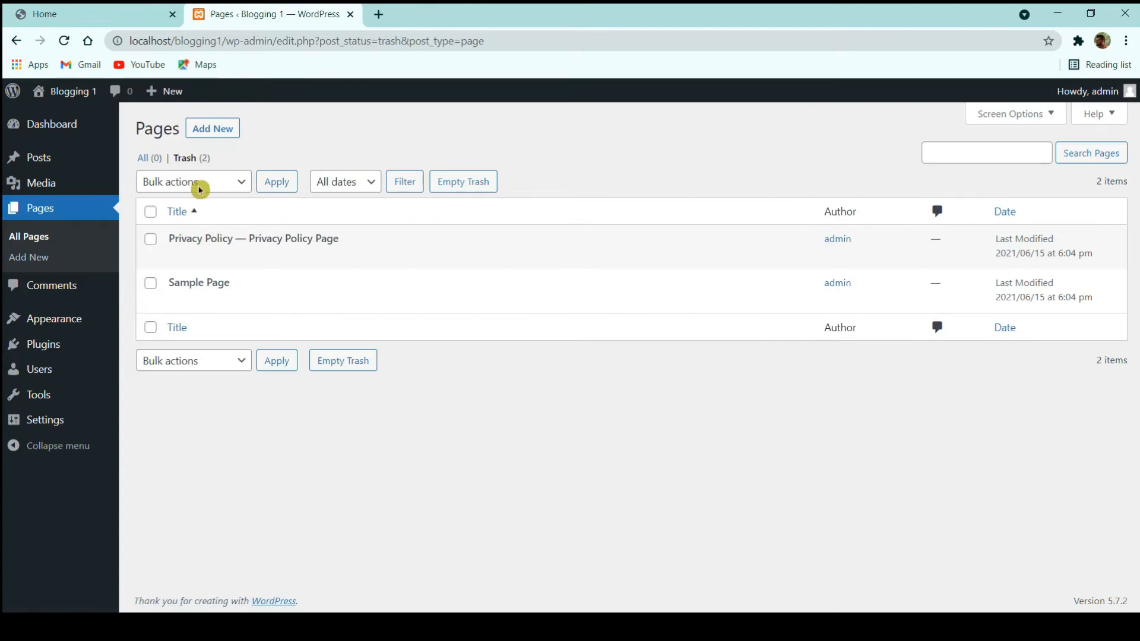
pyautogui.click(463, 182)
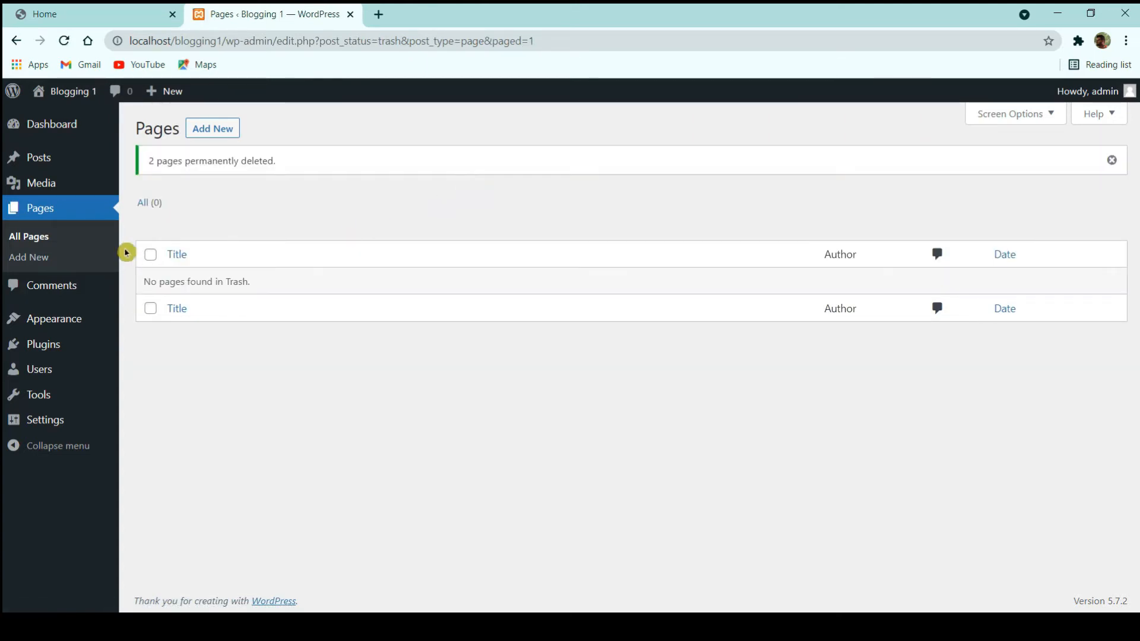
# - Check the site's front page at its root address, then return to the Pages admin
pyautogui.click(84, 16)
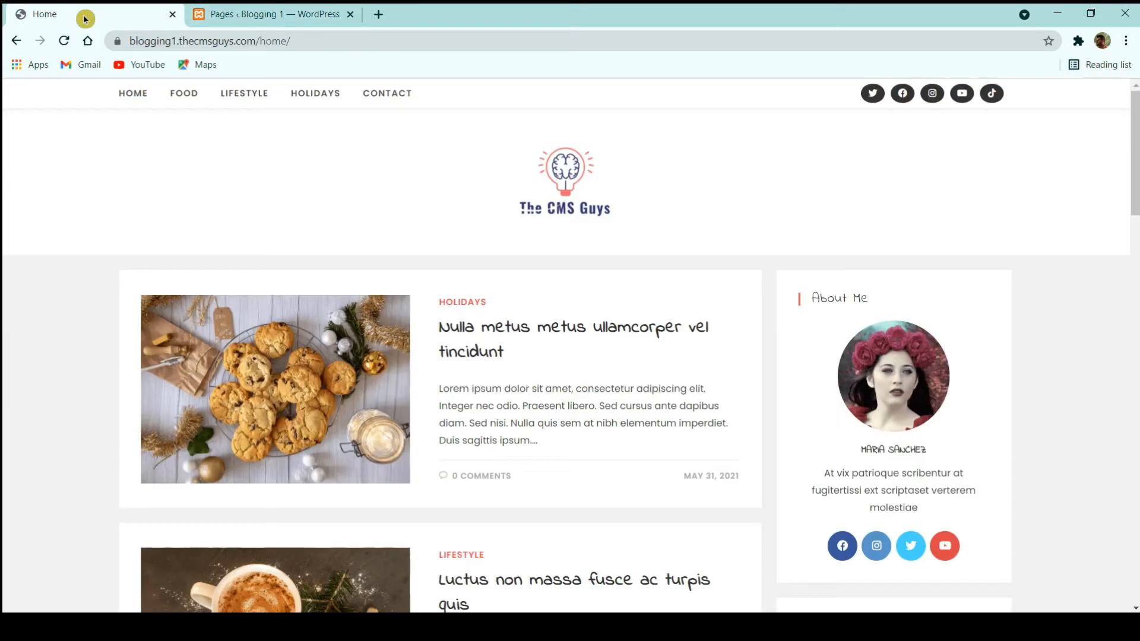
pyautogui.click(145, 97)
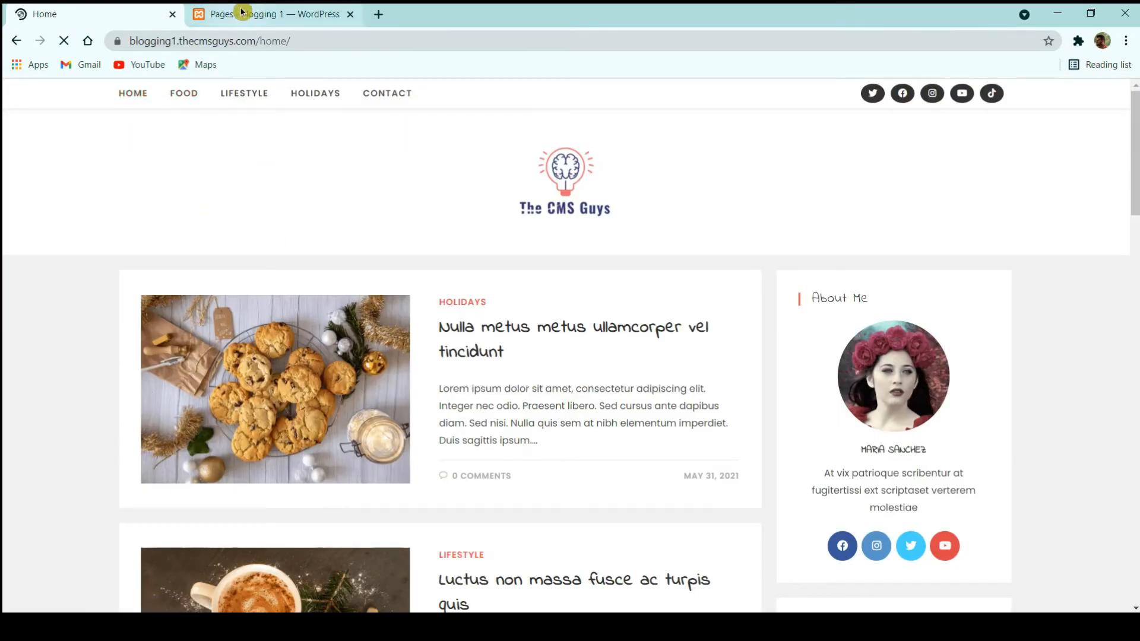
pyautogui.click(537, 193)
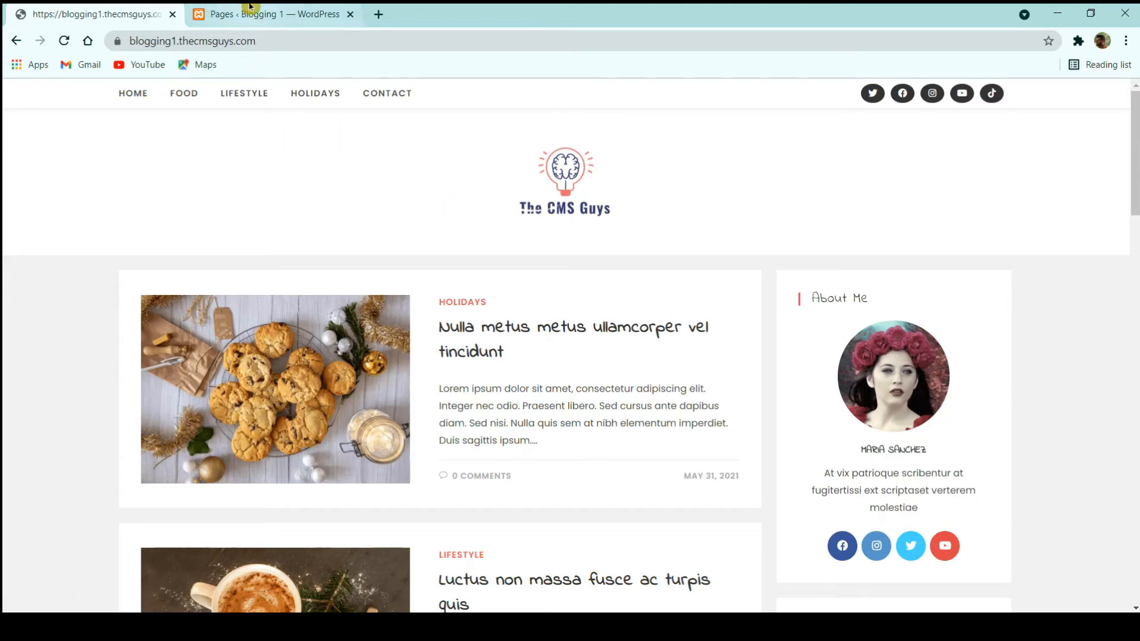
pyautogui.click(274, 13)
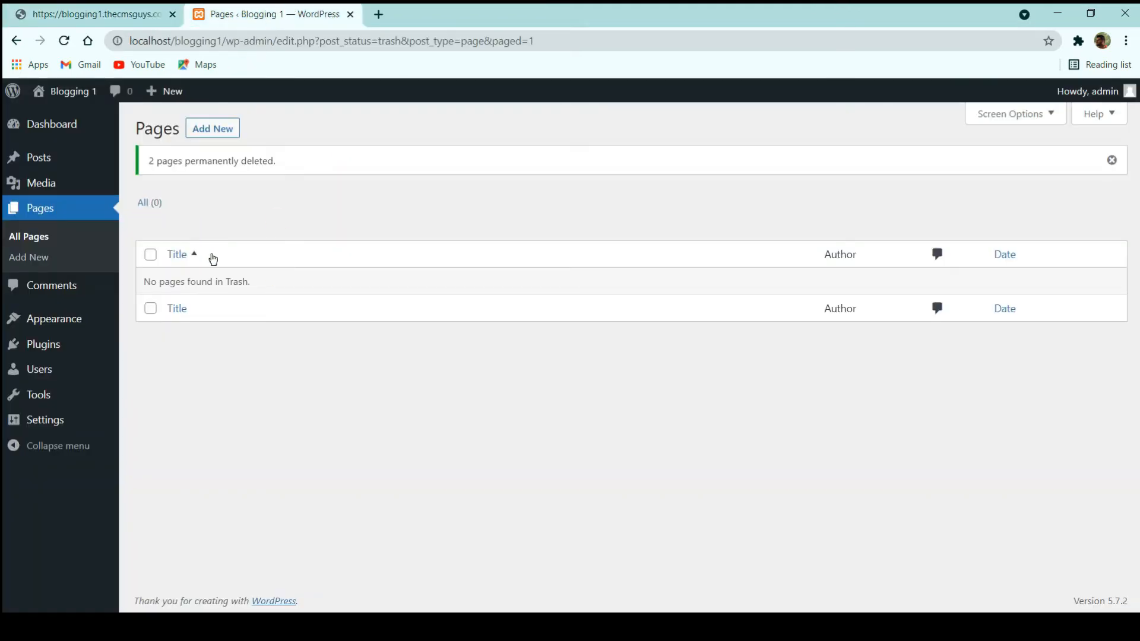
# - Create and publish a page titled 'Home', then view the empty Comments list
pyautogui.click(213, 131)
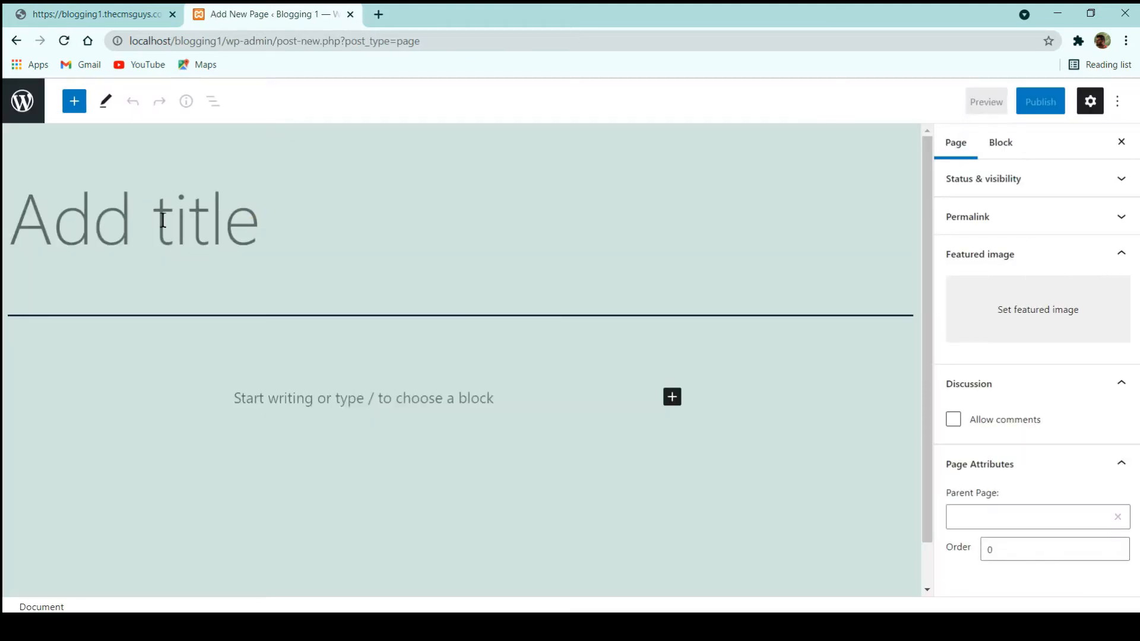
pyautogui.write('Home')
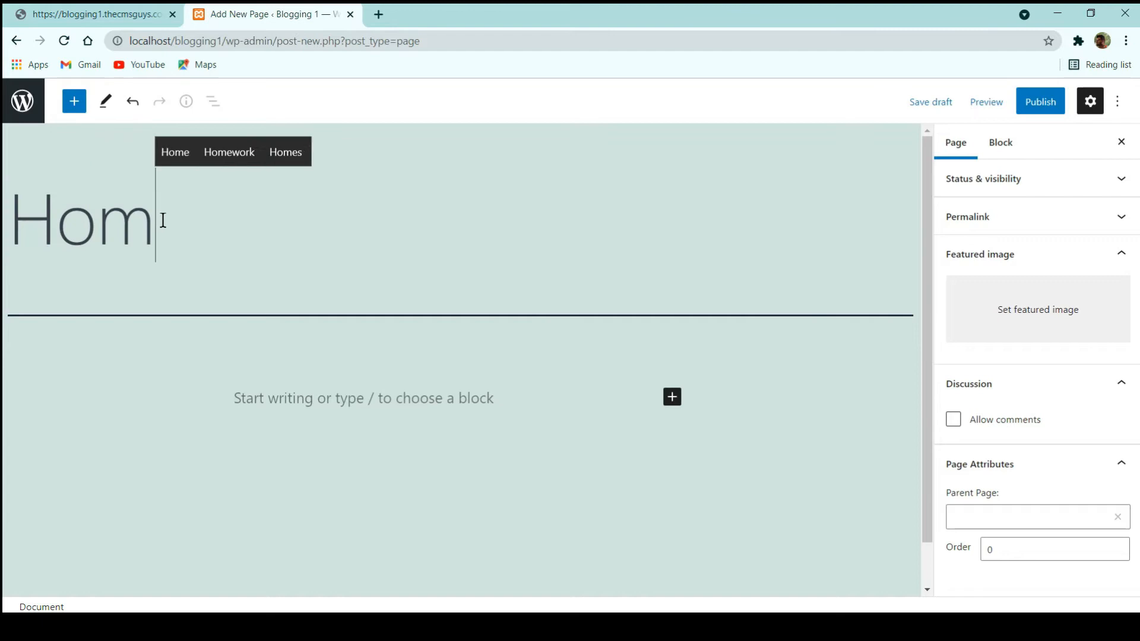
pyautogui.click(1045, 102)
pyautogui.click(1000, 104)
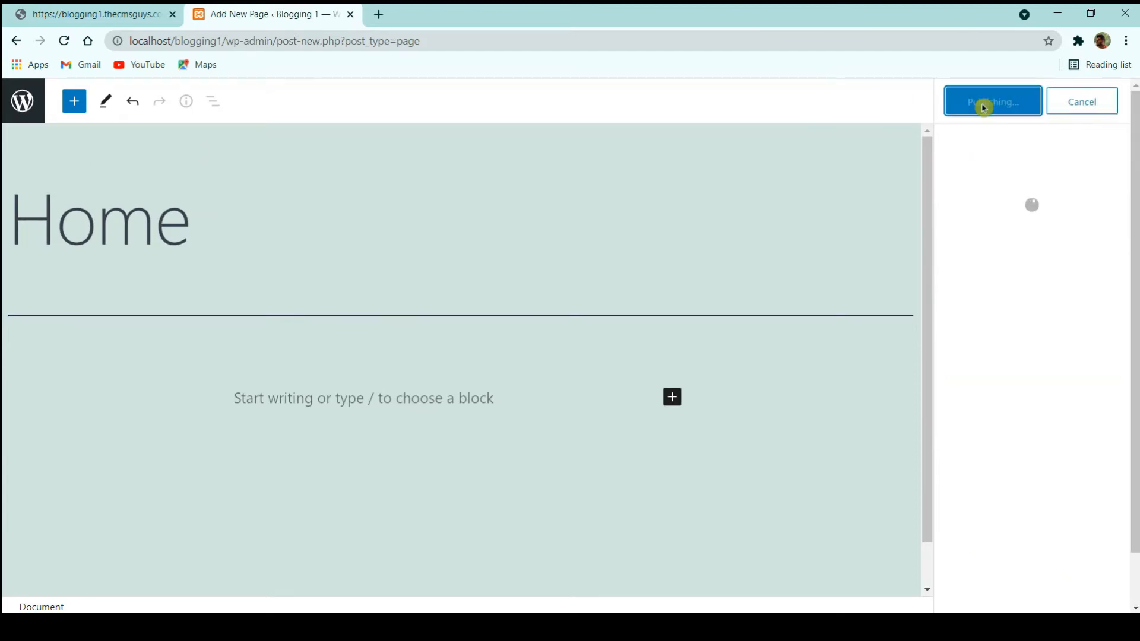
pyautogui.click(23, 101)
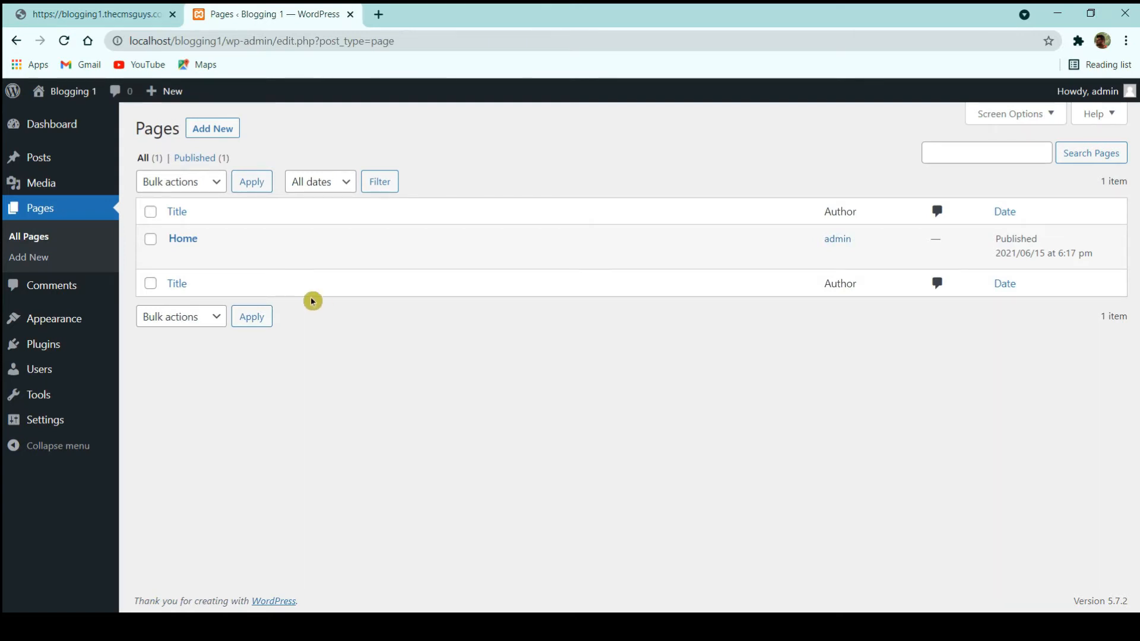
pyautogui.click(55, 285)
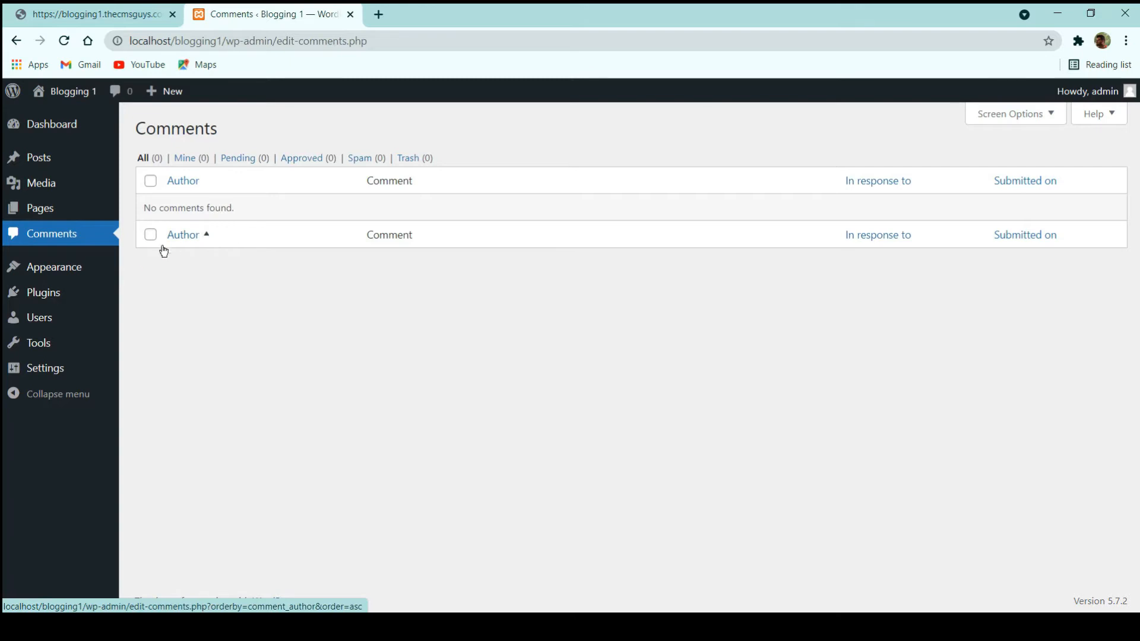
# - Delete the Twenty Twenty theme from its Theme Details and confirm with OK
pyautogui.click(71, 268)
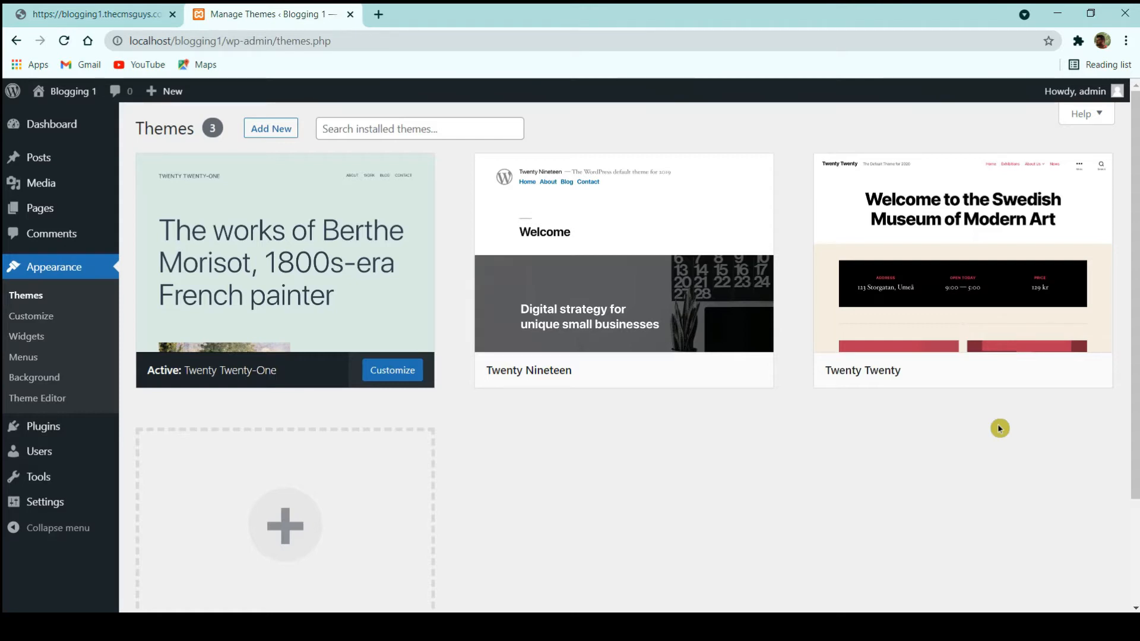
pyautogui.moveTo(1081, 386)
pyautogui.moveTo(996, 343)
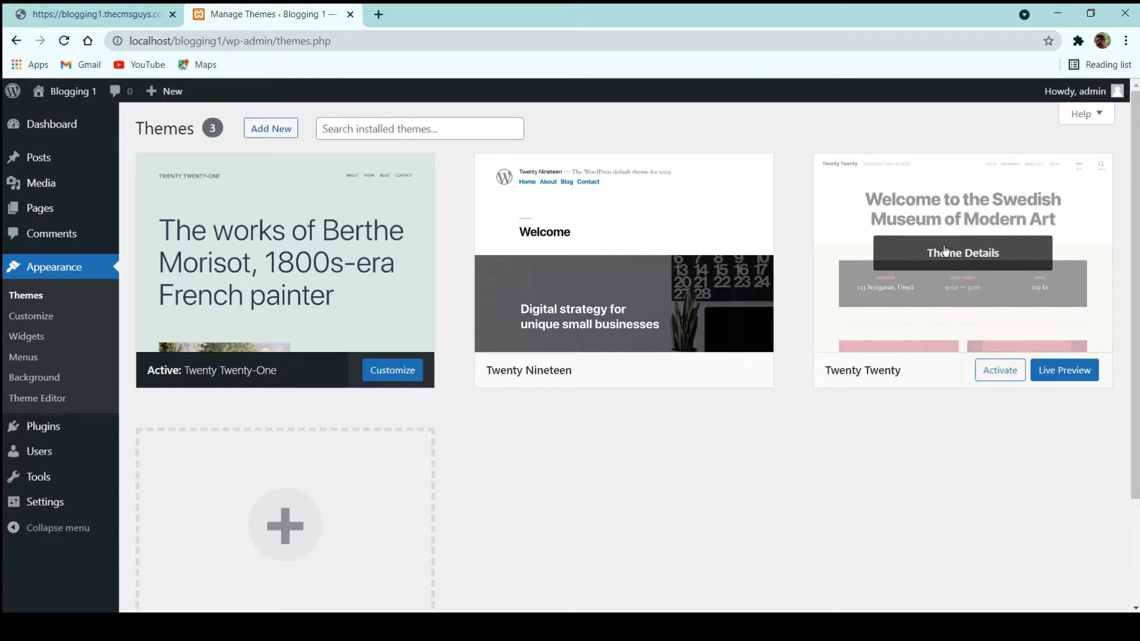
pyautogui.click(983, 260)
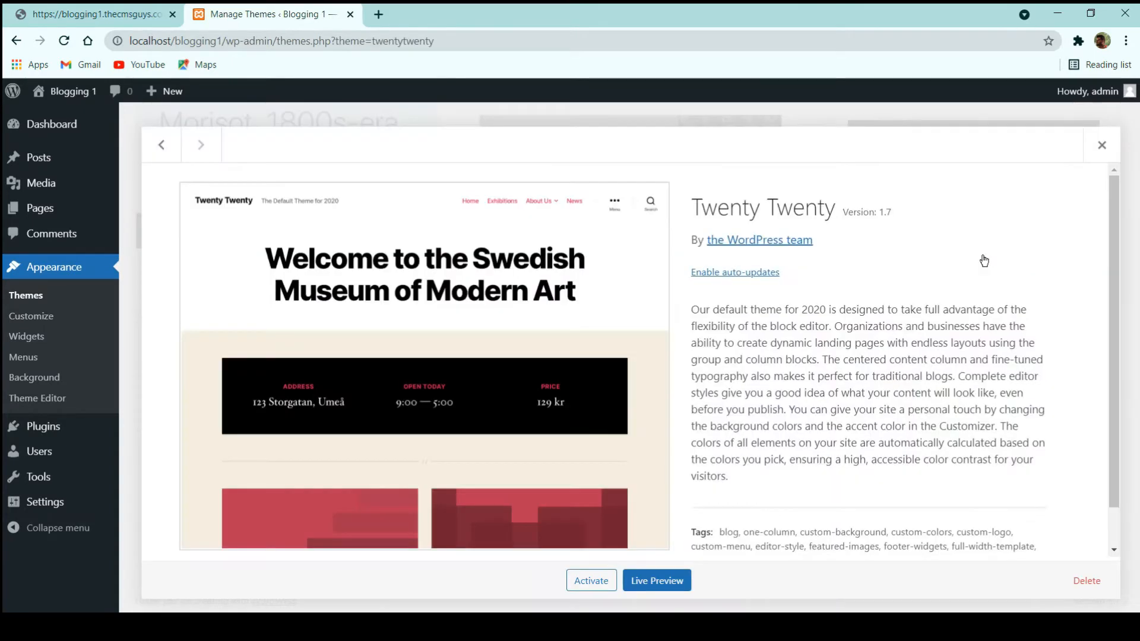
pyautogui.click(1079, 580)
pyautogui.click(646, 158)
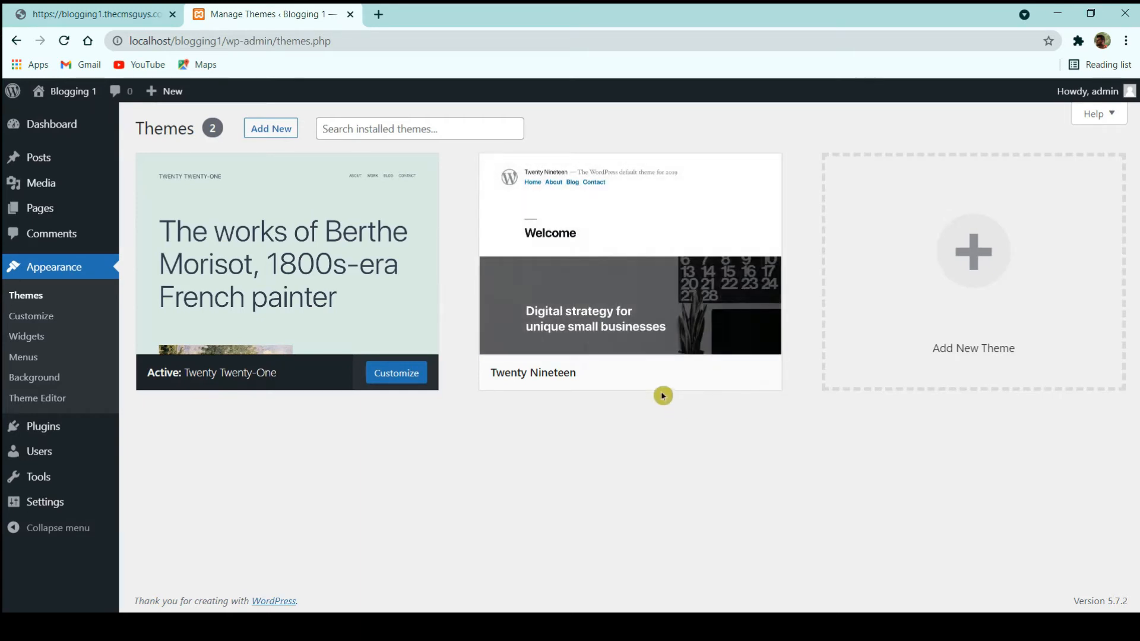
# - Activate Twenty Nineteen and preview the live front page in a new tab
pyautogui.click(663, 375)
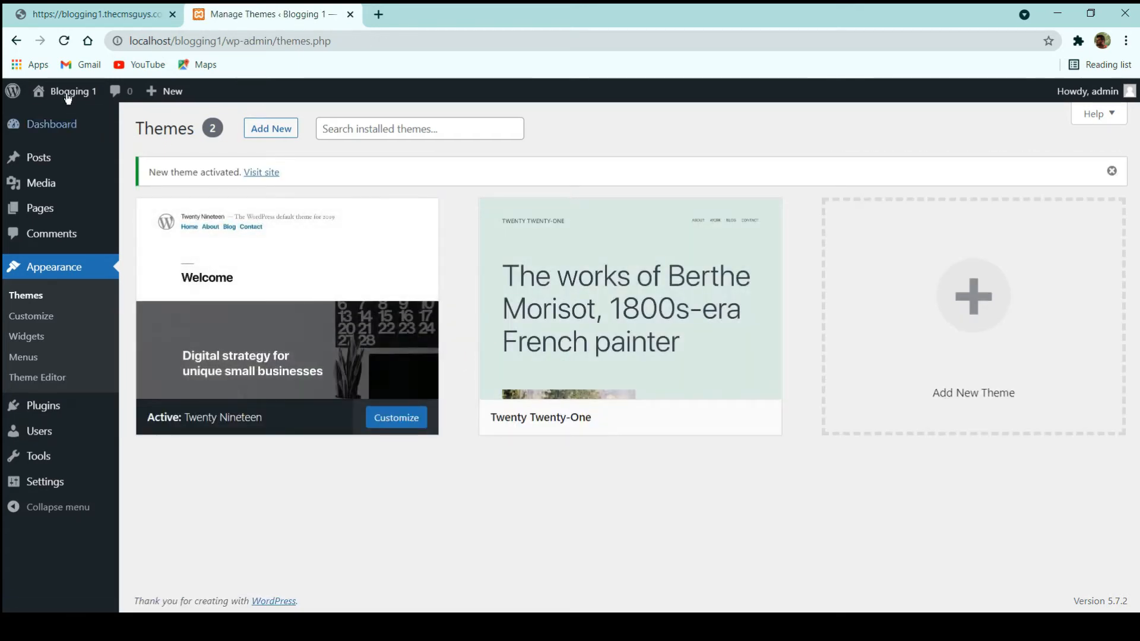
pyautogui.moveTo(63, 95)
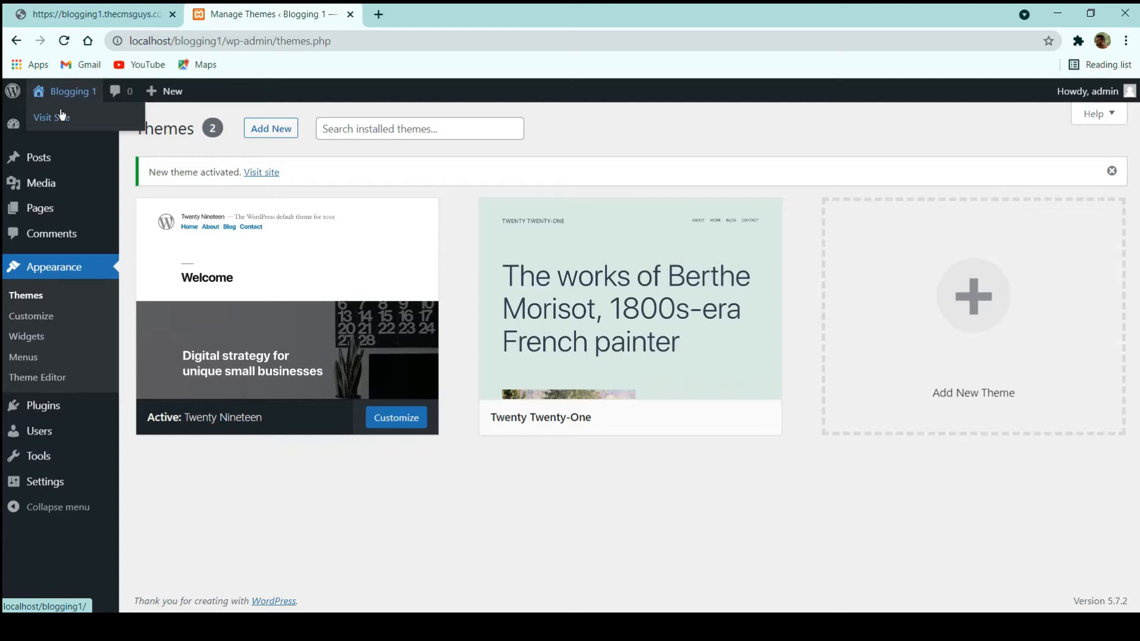
pyautogui.middleClick(62, 117)
pyautogui.click(430, 13)
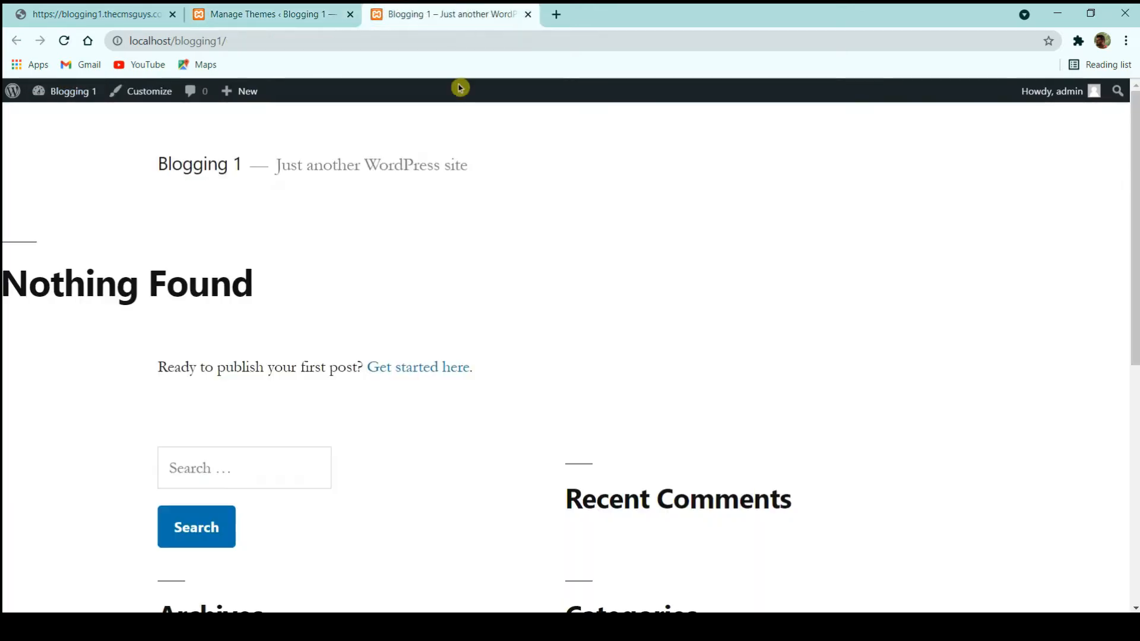
pyautogui.scroll(-8, 232, 257)
pyautogui.scroll(8, 241, 216)
pyautogui.scroll(-5, 242, 217)
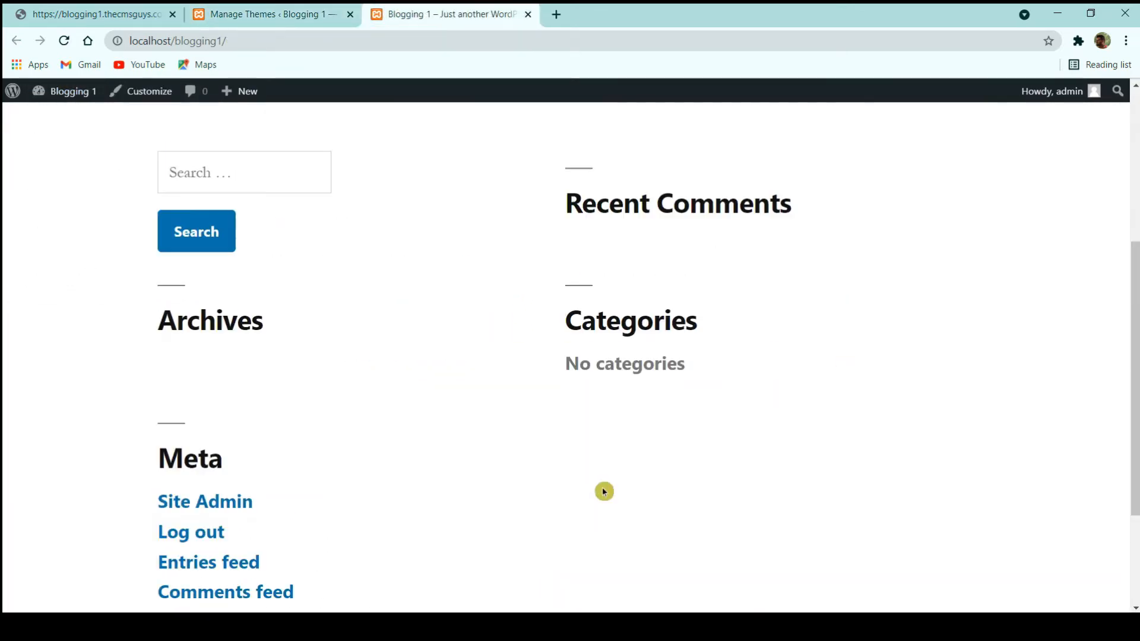
pyautogui.scroll(-3, 485, 427)
pyautogui.scroll(8, 371, 196)
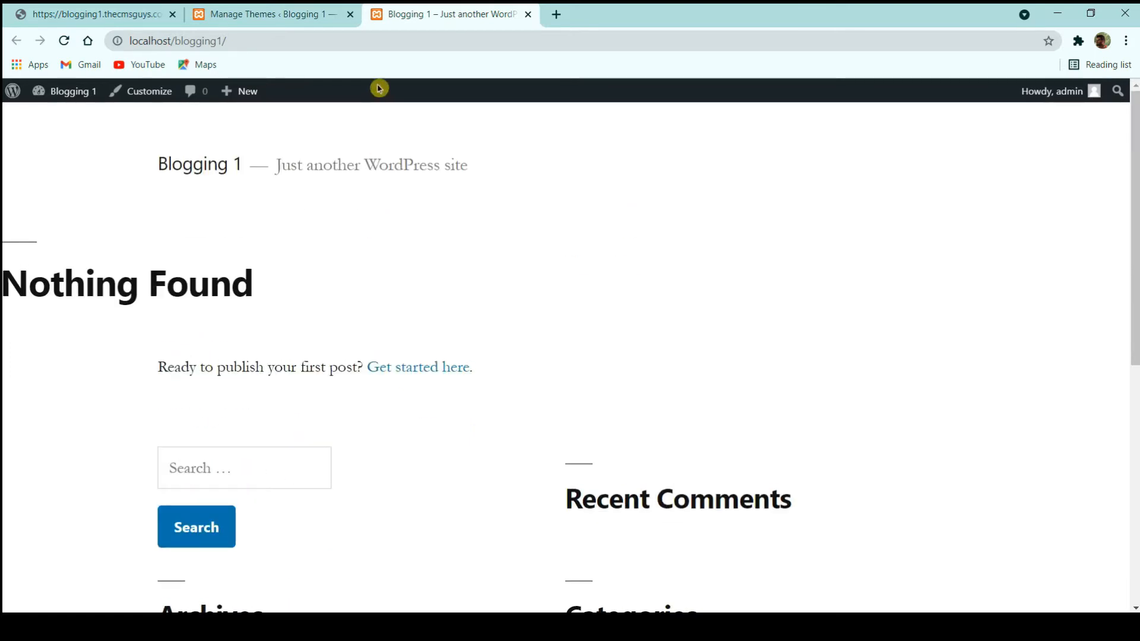
# - Reactivate Twenty Twenty-One and reload the front page to confirm the theme switch
pyautogui.click(270, 14)
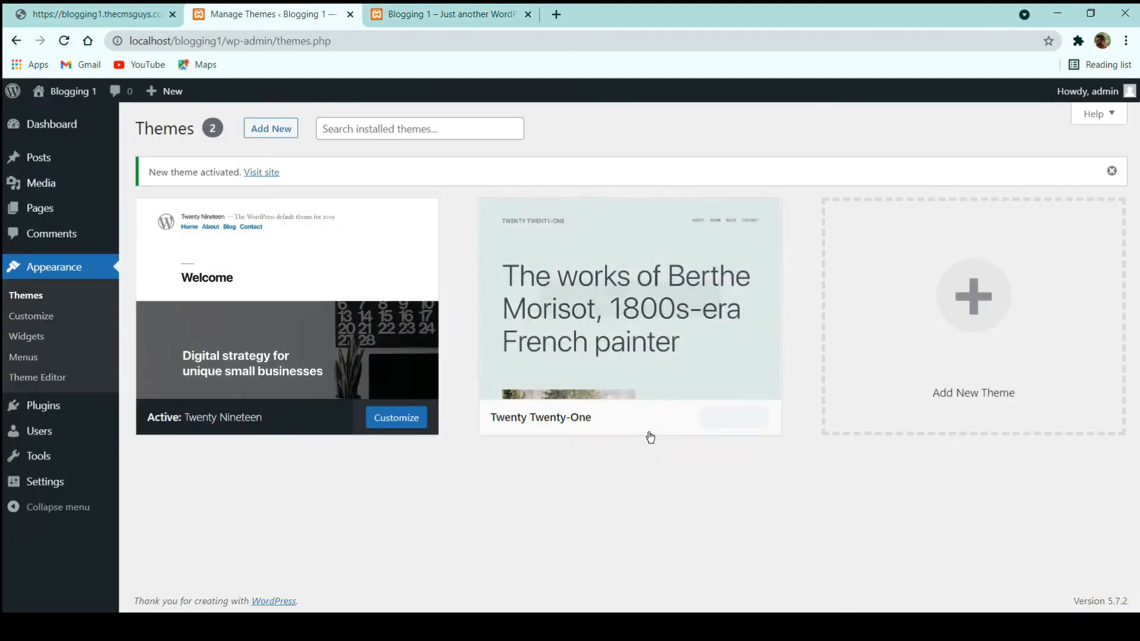
pyautogui.click(669, 418)
pyautogui.click(419, 13)
pyautogui.click(66, 42)
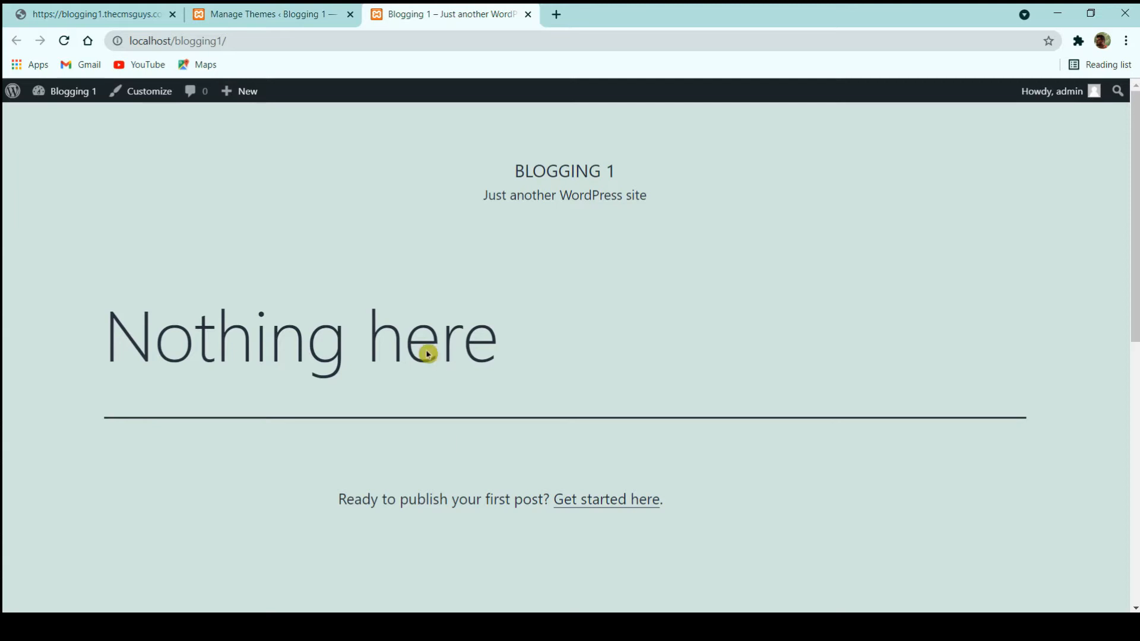
pyautogui.click(291, 13)
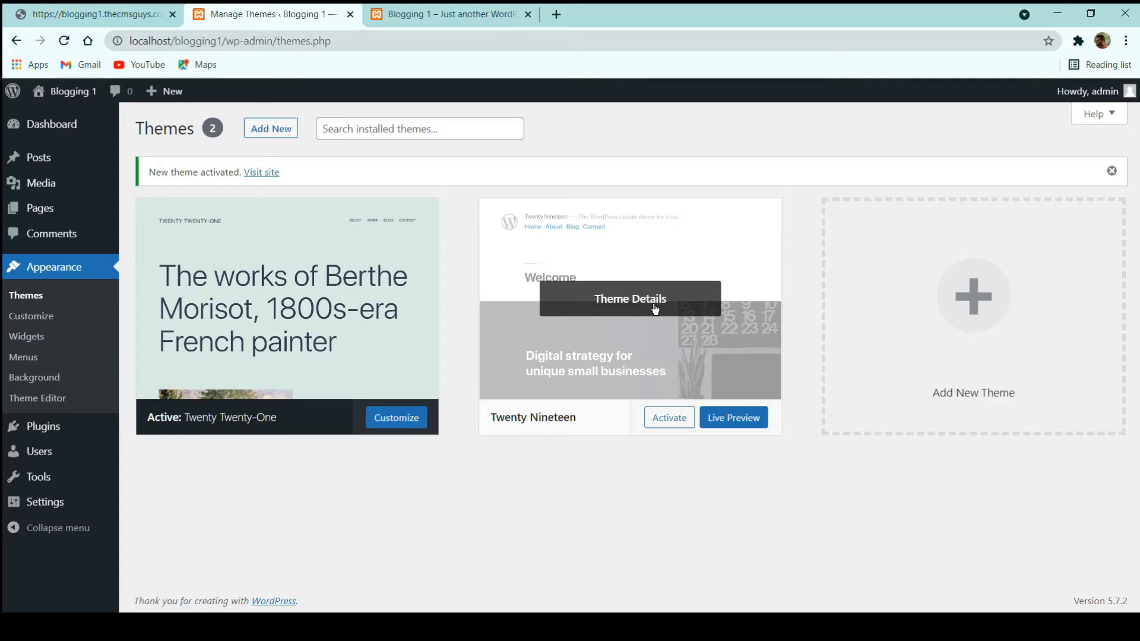
# - Delete Twenty Nineteen via Theme Details, then open Plugins listing Akismet and Hello Dolly
pyautogui.click(655, 308)
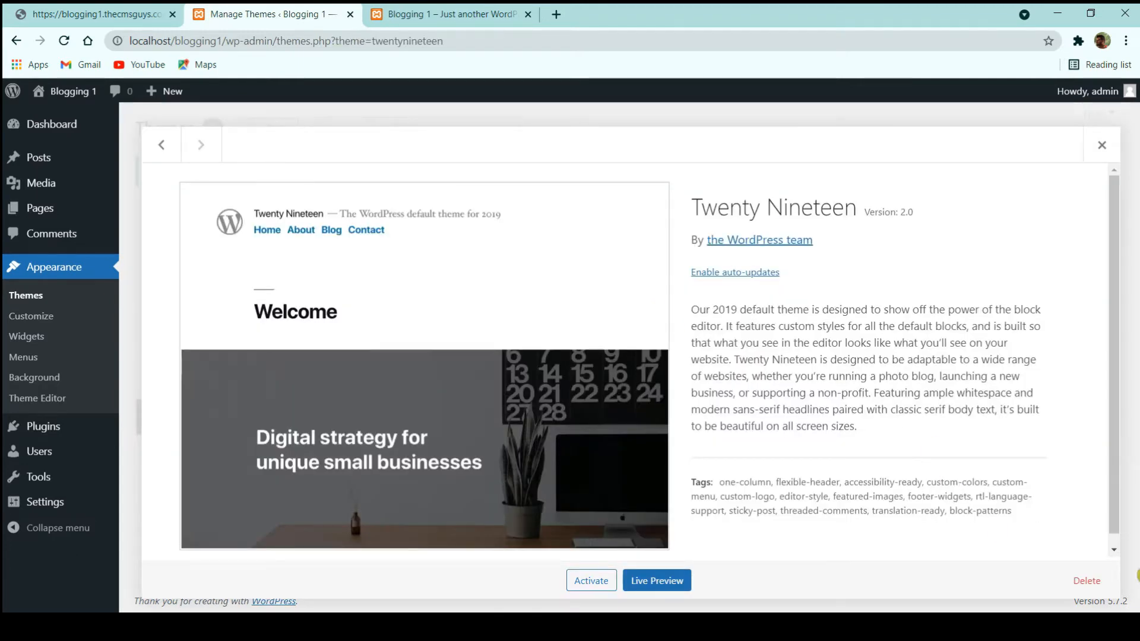
pyautogui.click(1086, 581)
pyautogui.click(644, 154)
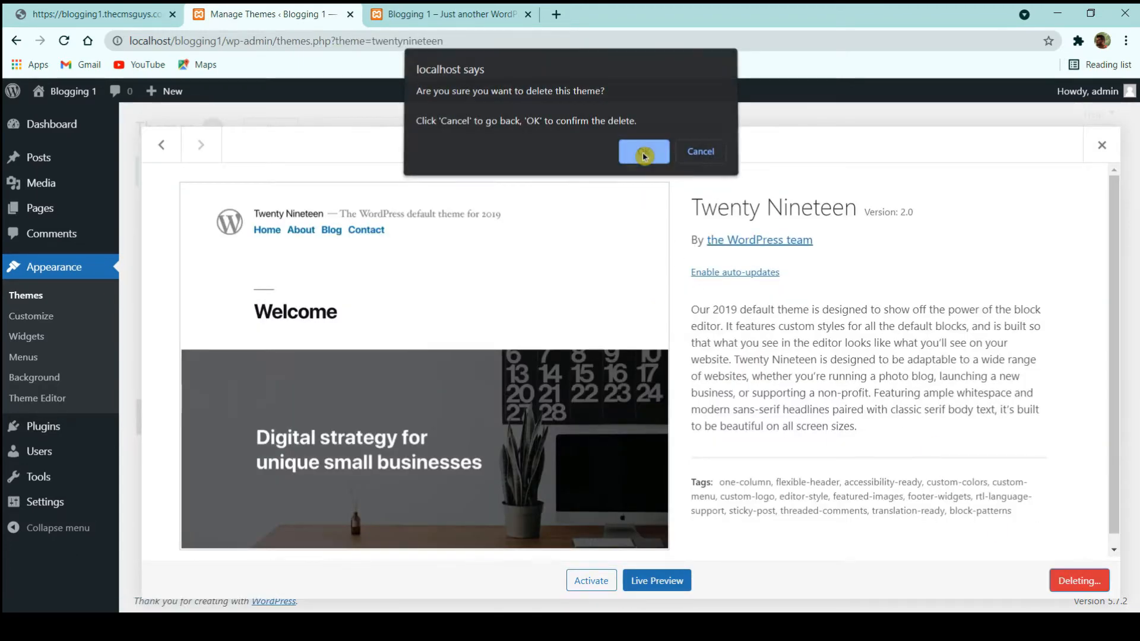
pyautogui.click(308, 279)
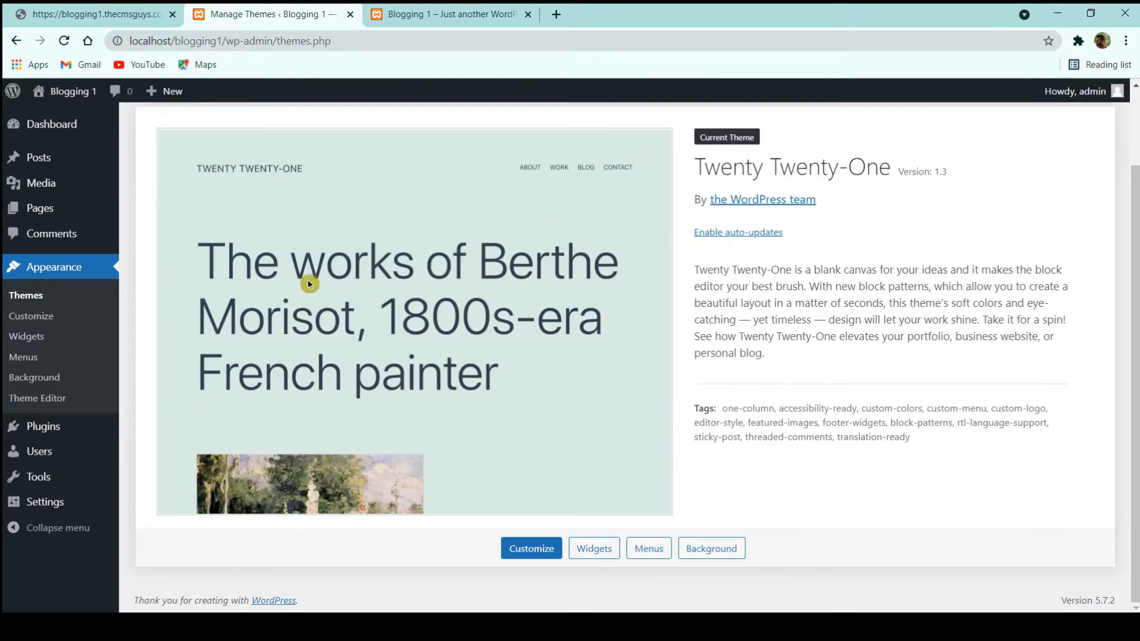
pyautogui.click(47, 426)
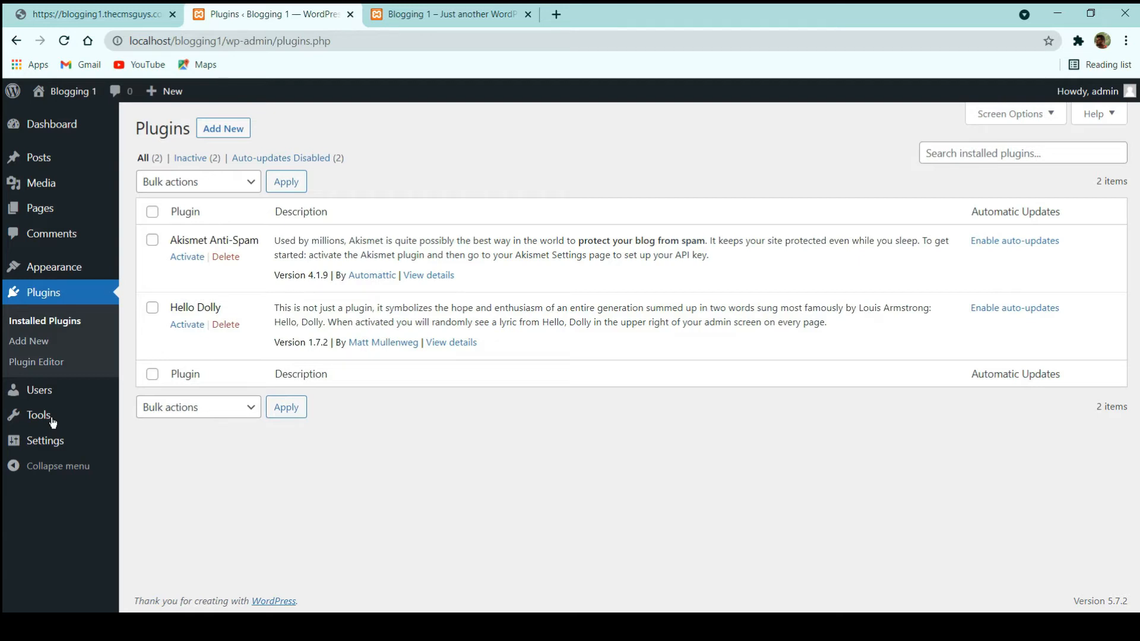
# - Bulk-delete Akismet Anti-Spam and Hello Dolly, then open the Users screen
pyautogui.click(150, 213)
pyautogui.click(190, 183)
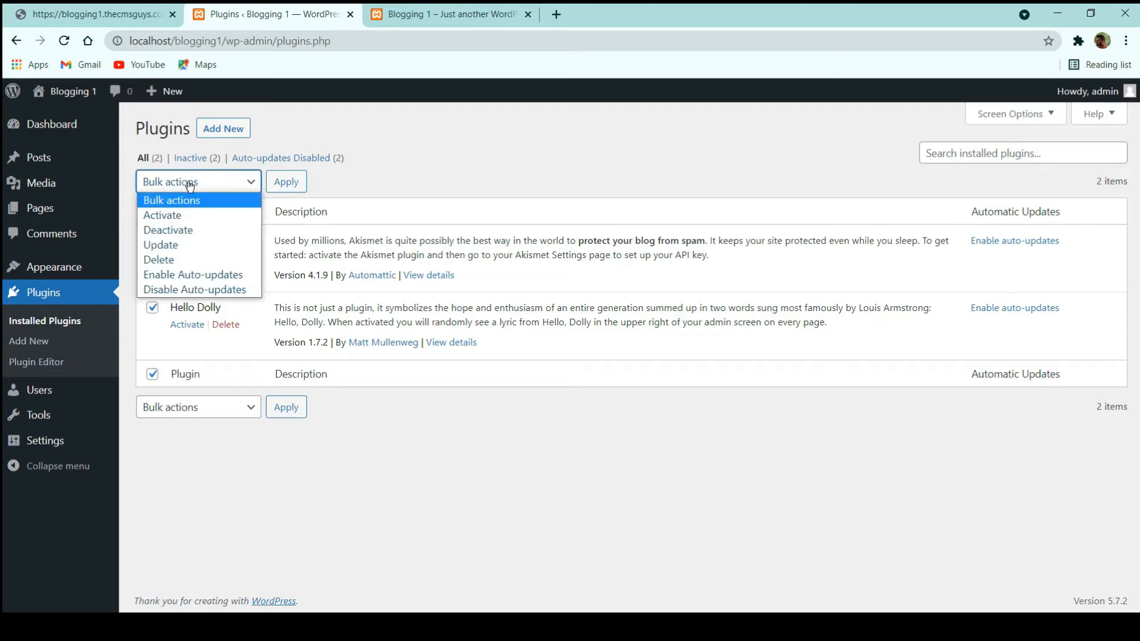
pyautogui.click(169, 261)
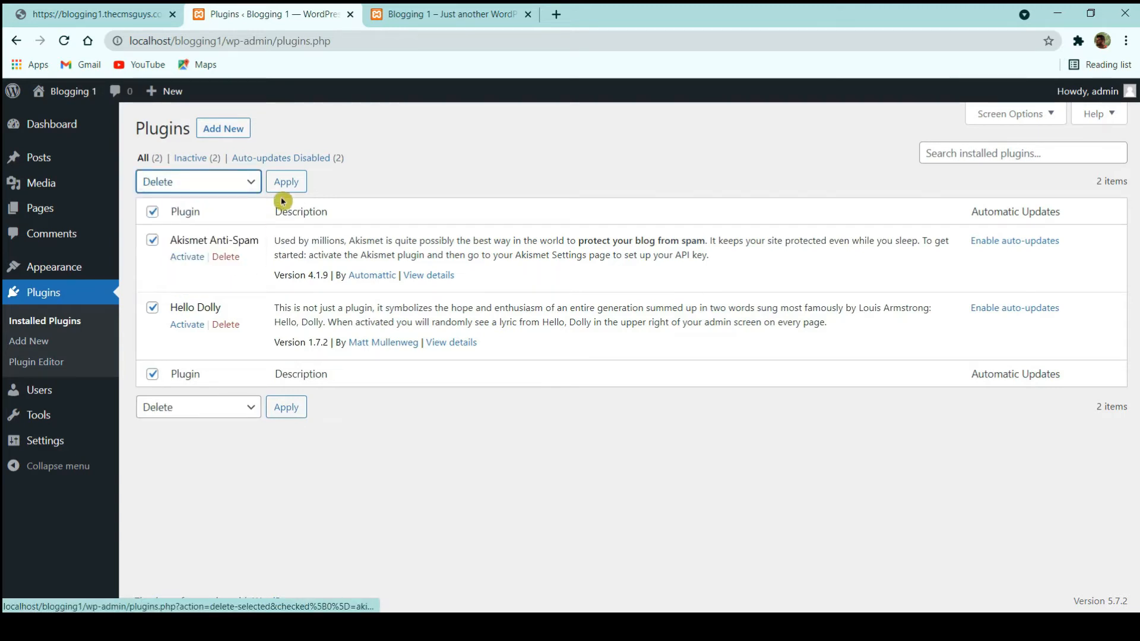
pyautogui.click(289, 184)
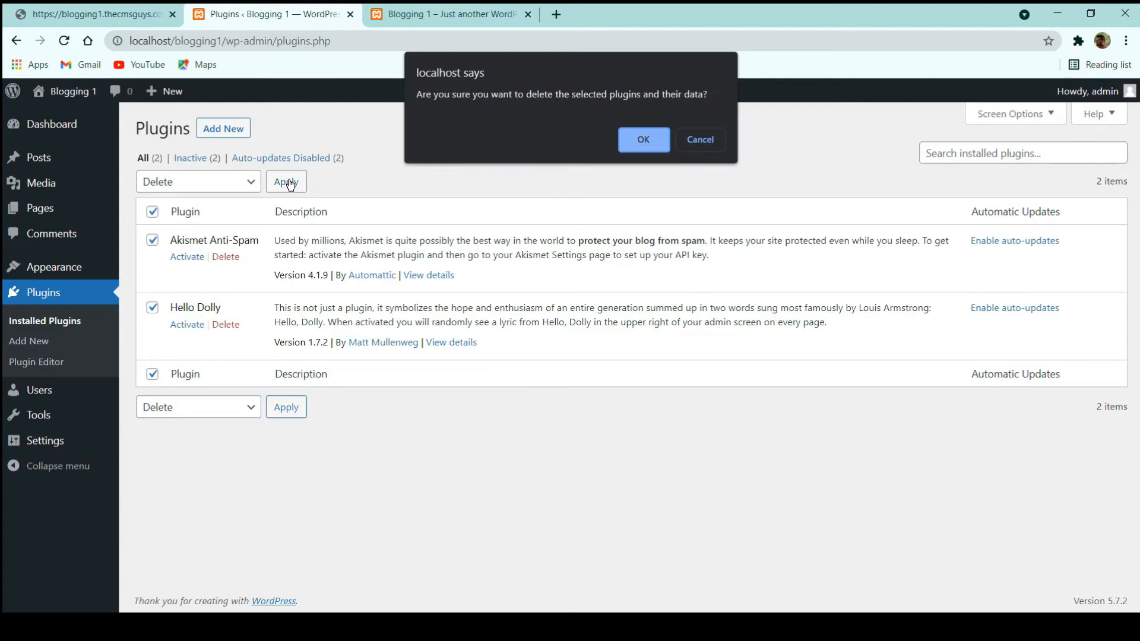
pyautogui.click(645, 140)
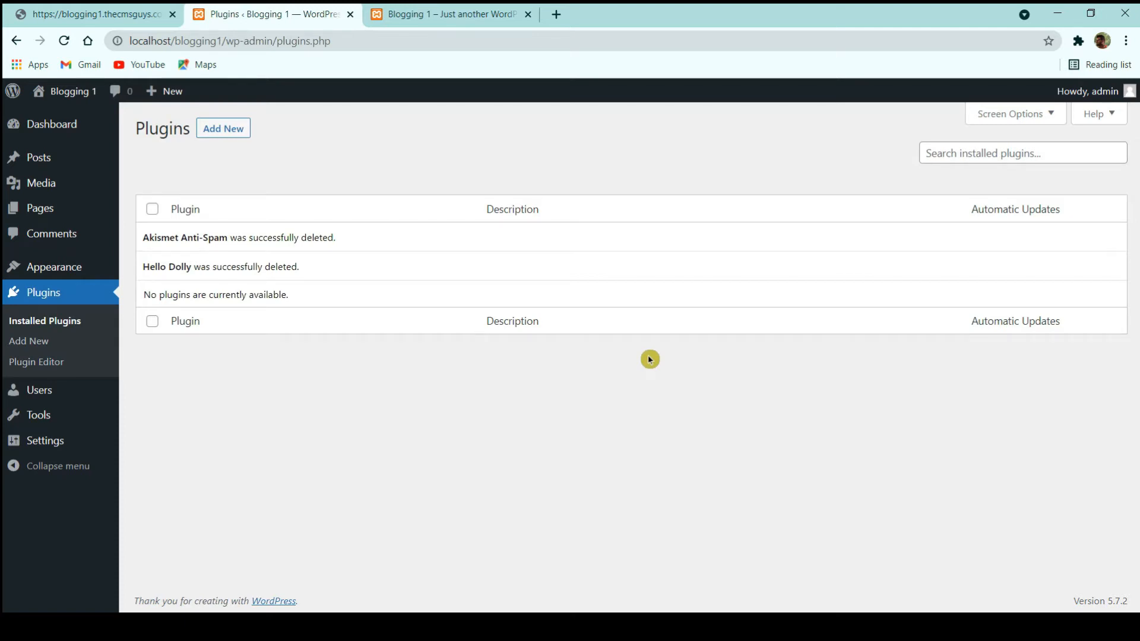
pyautogui.click(66, 389)
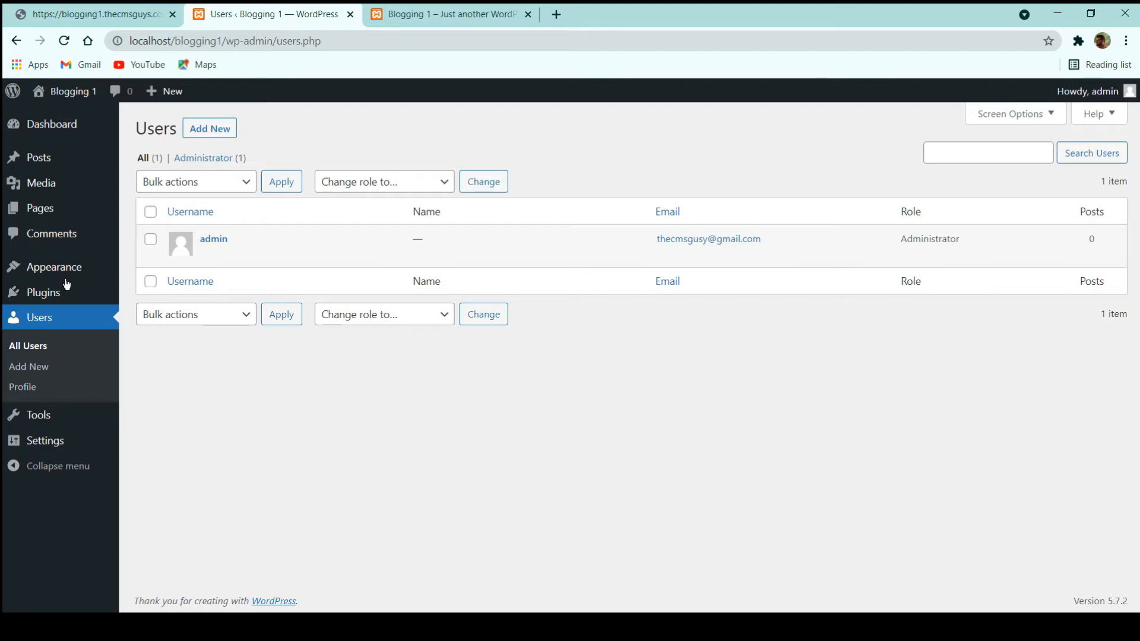
# - Inspect the Change role and Add New role dropdowns without changes, then open Settings > General
pyautogui.click(363, 320)
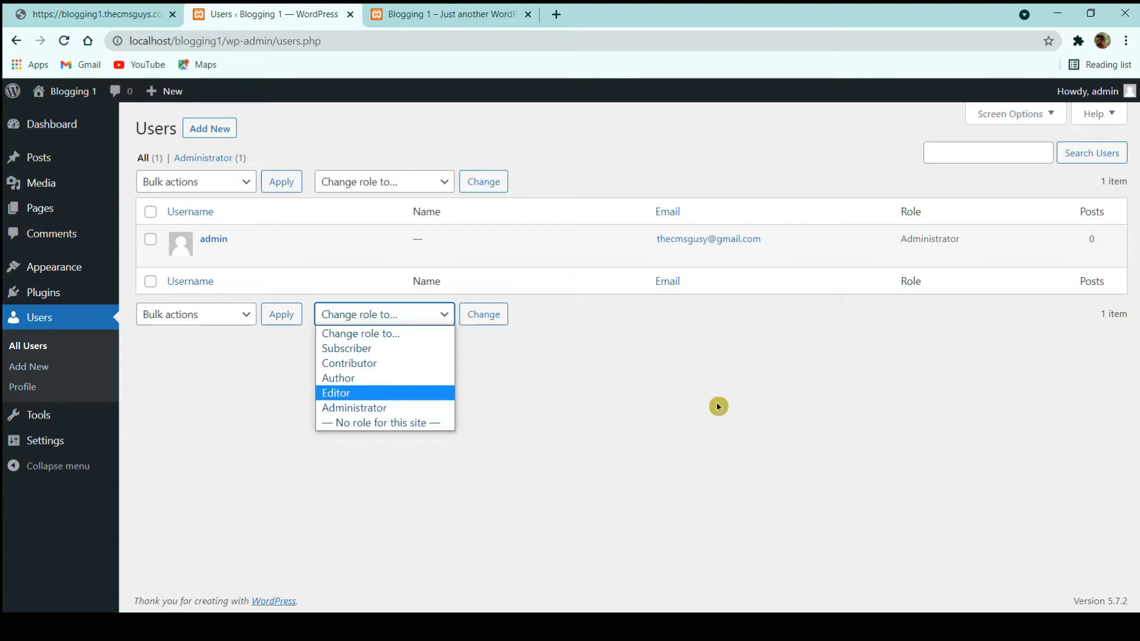
pyautogui.click(701, 419)
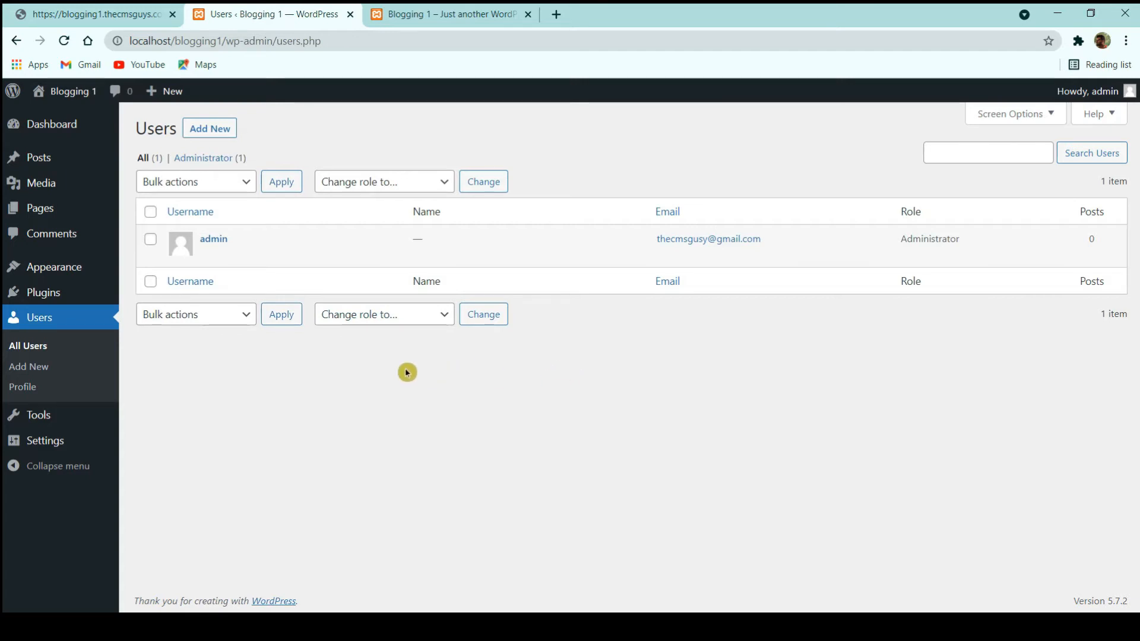
pyautogui.click(210, 129)
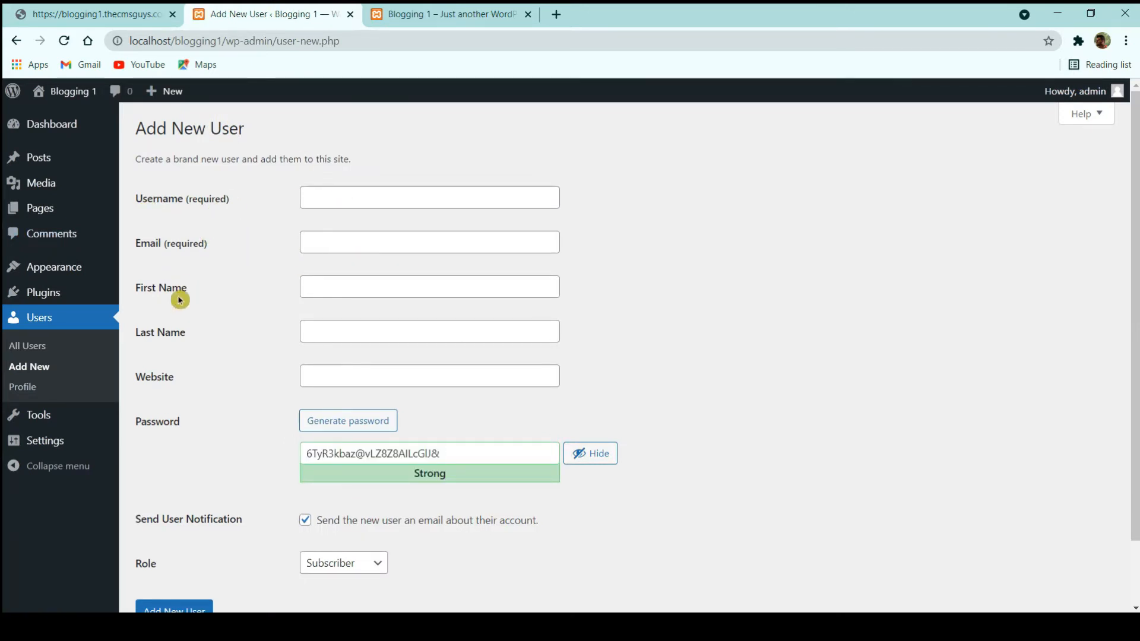
pyautogui.scroll(-2, 330, 340)
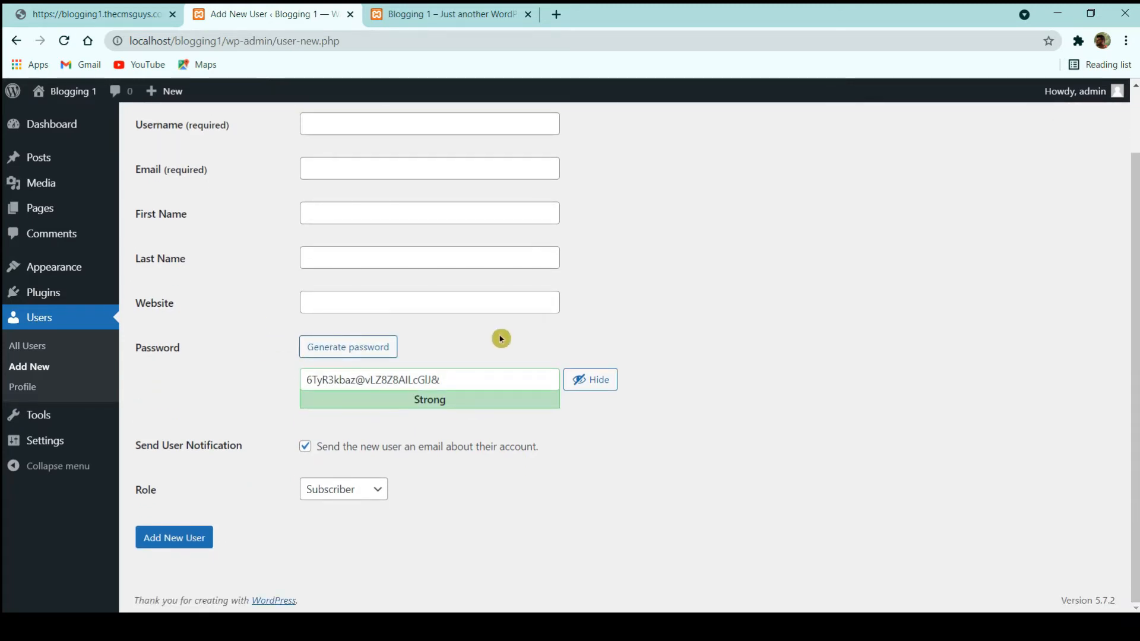
pyautogui.click(327, 493)
pyautogui.click(678, 488)
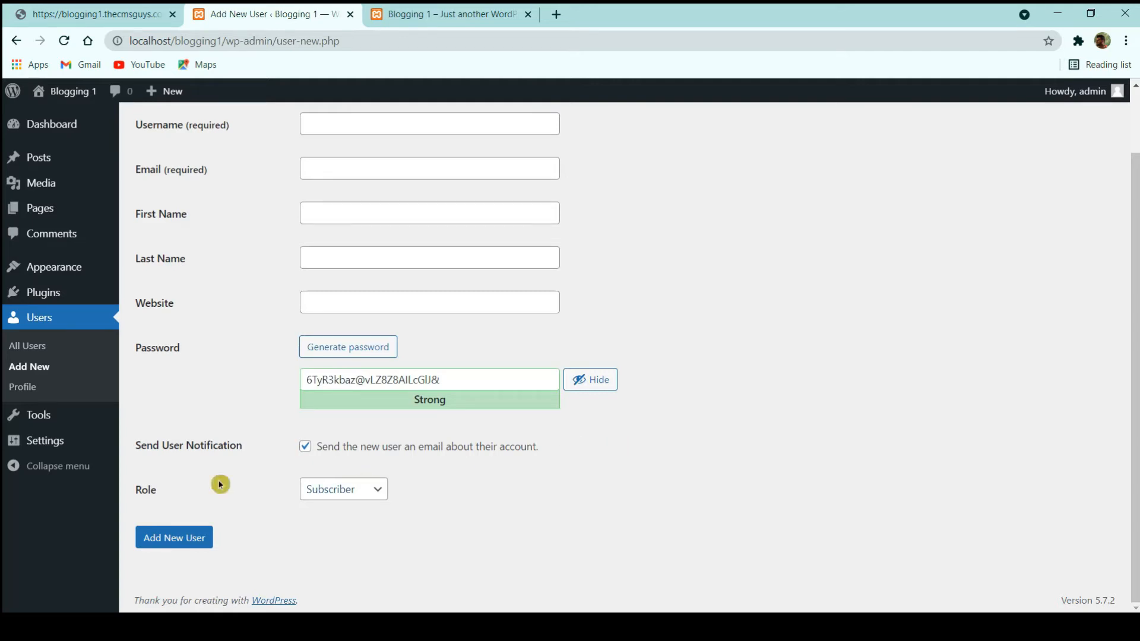
pyautogui.click(61, 443)
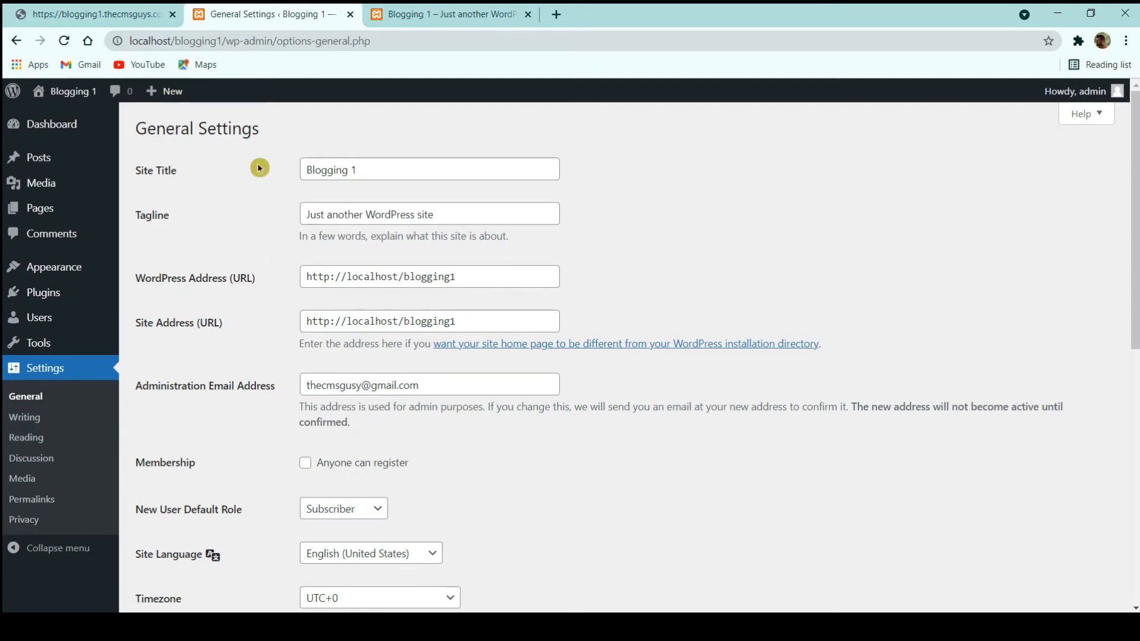
# - Replace the Tagline with 'By TheCMSGuys' and save the settings
pyautogui.click(429, 14)
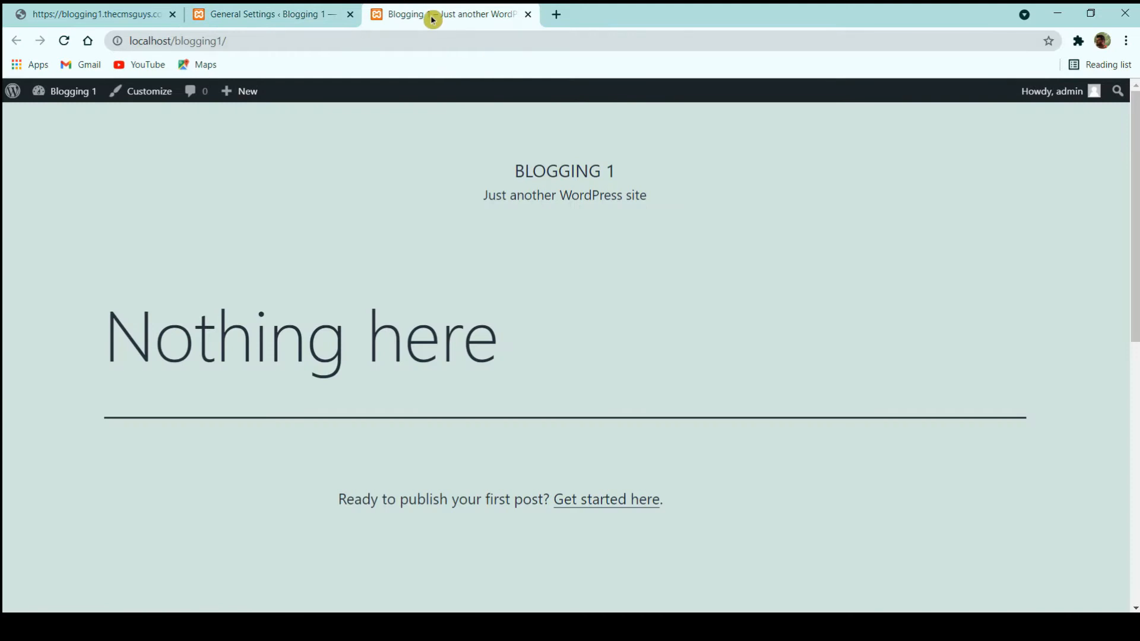
pyautogui.click(297, 14)
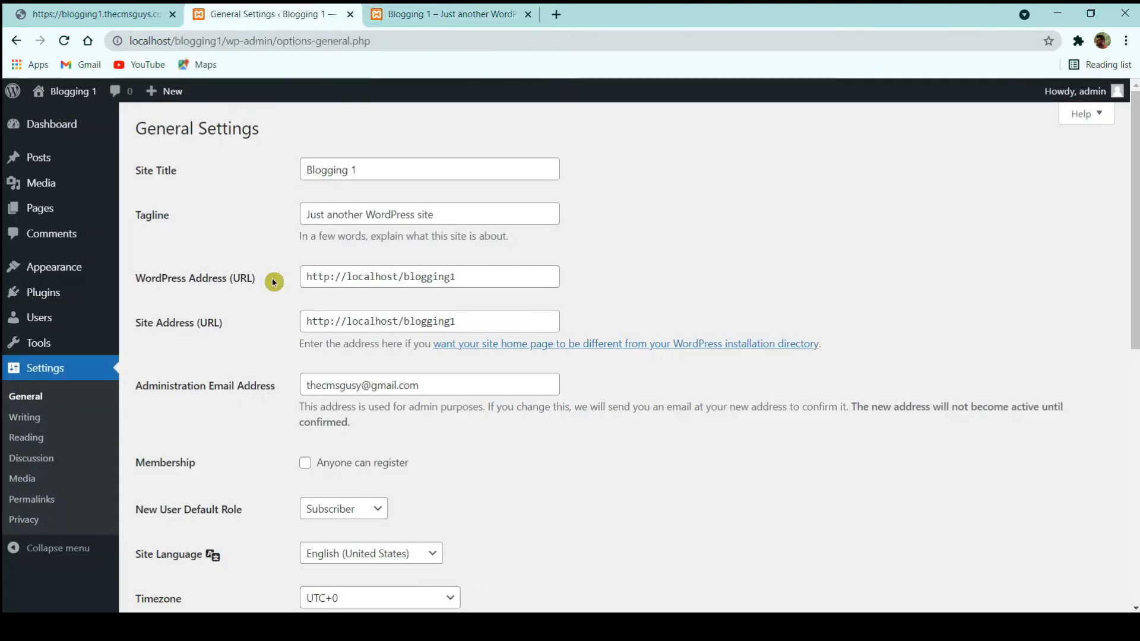
pyautogui.tripleClick(353, 222)
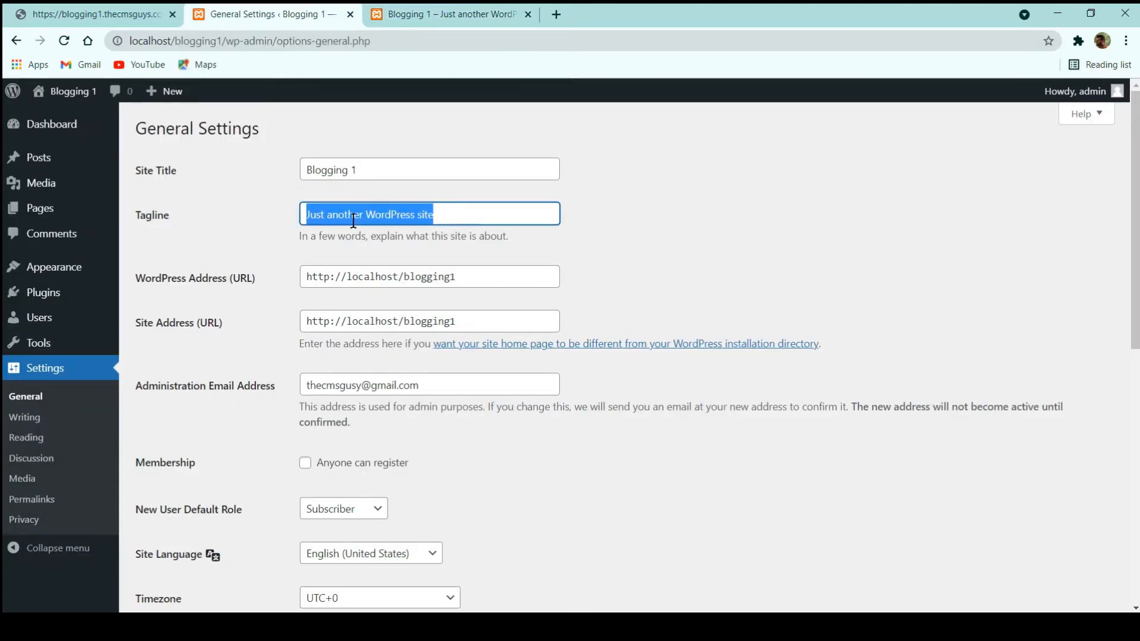
pyautogui.write('By The')
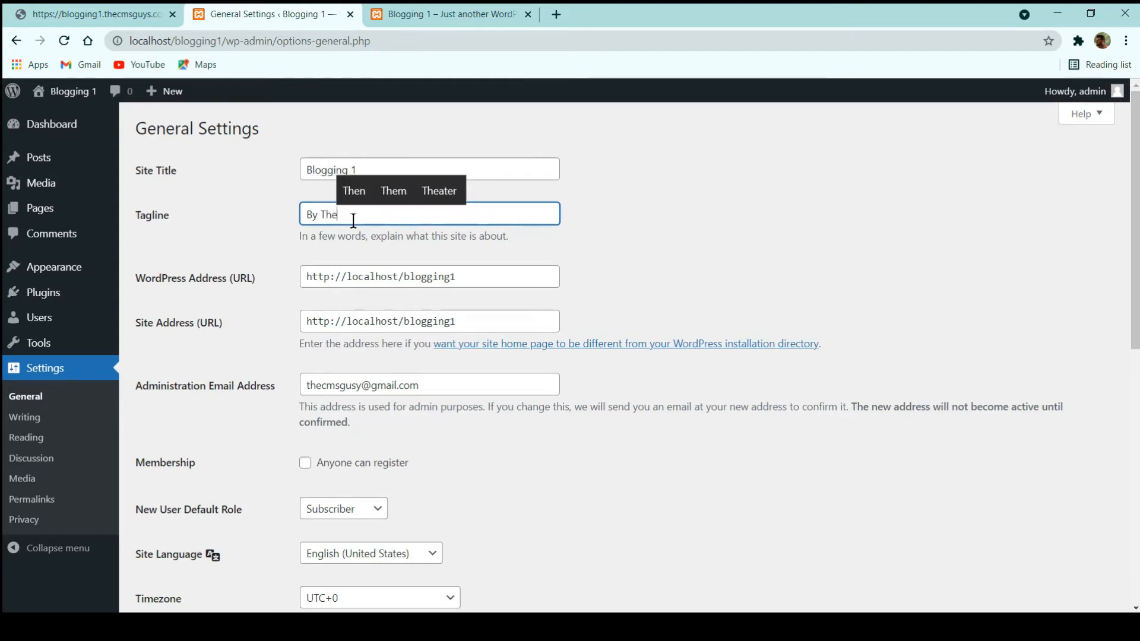
pyautogui.write('CMSGuys')
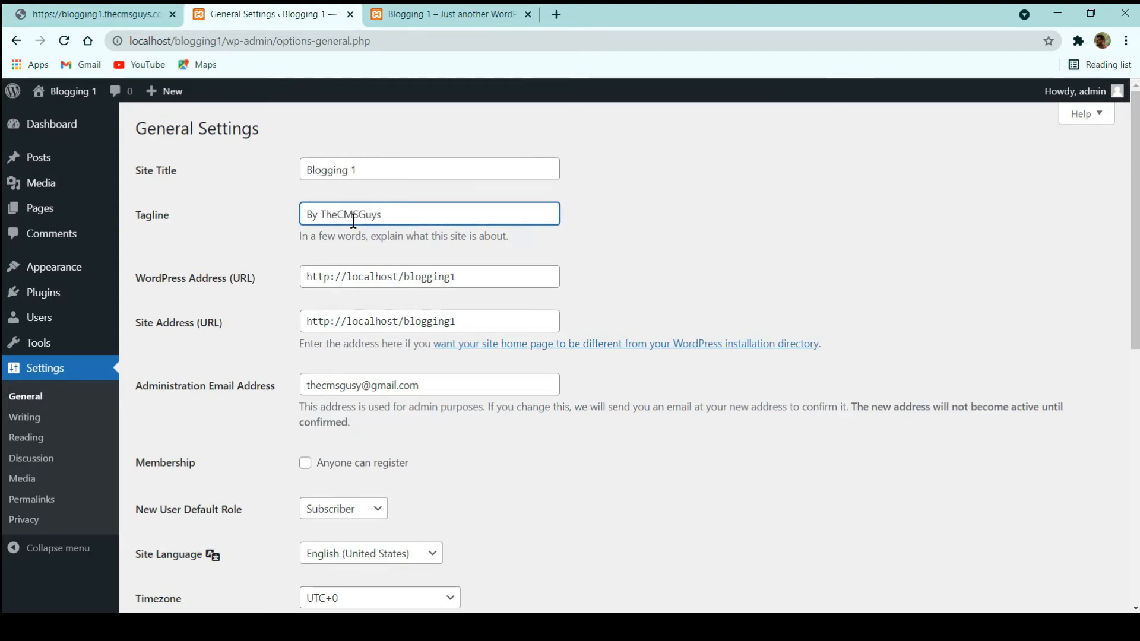
pyautogui.scroll(-9, 380, 402)
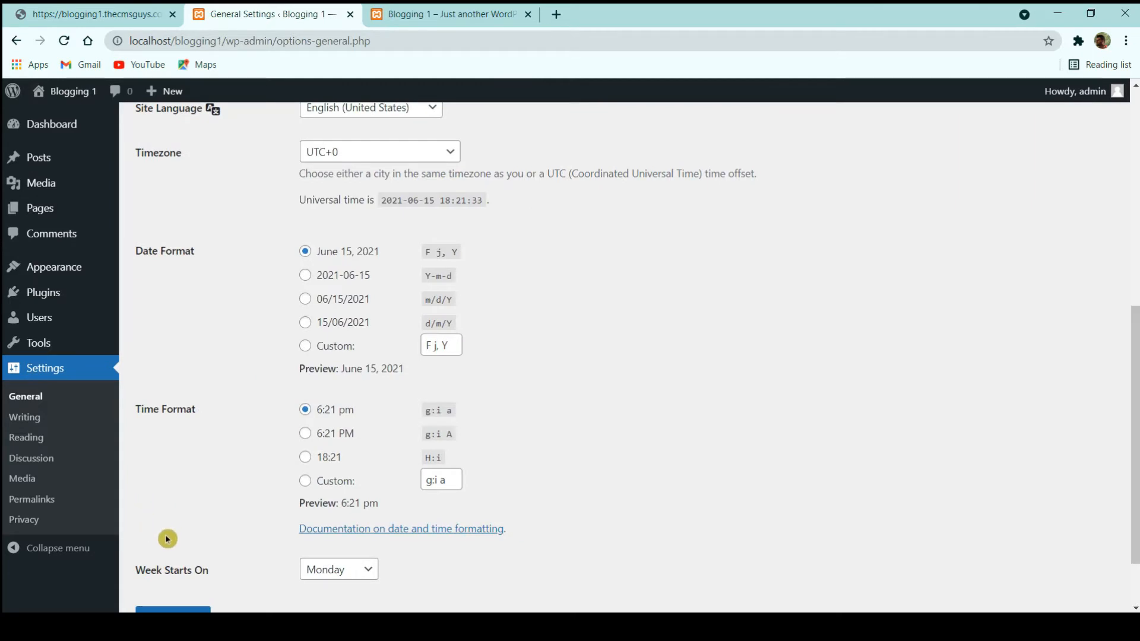
pyautogui.click(191, 527)
# - Reload the front page to check the new tagline, then save General Settings again
pyautogui.click(469, 13)
pyautogui.click(64, 41)
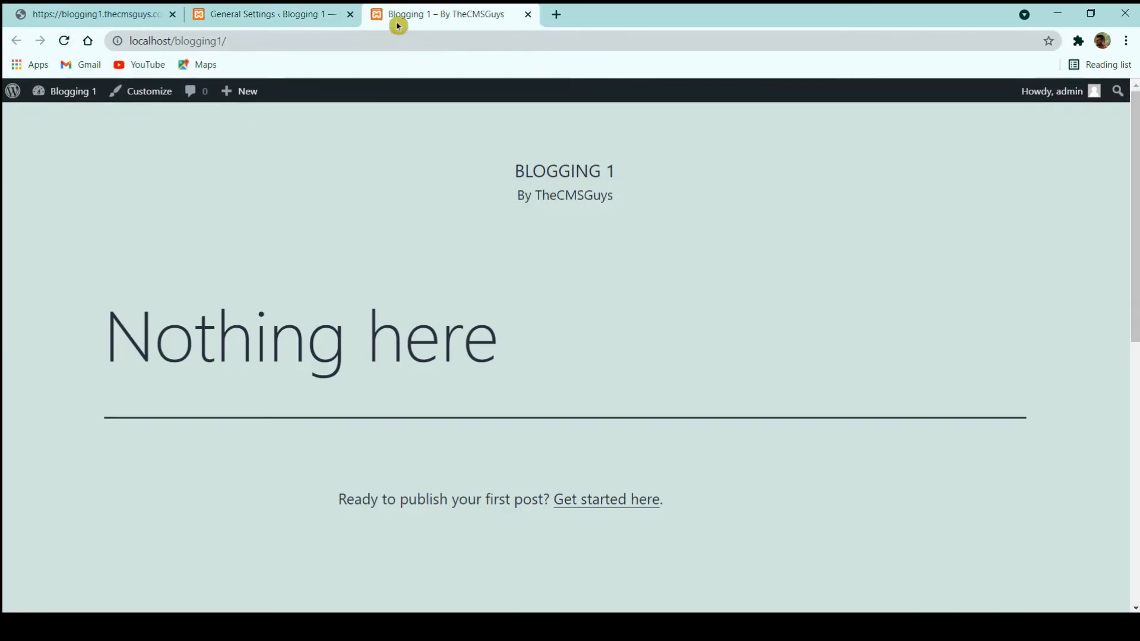
pyautogui.click(318, 12)
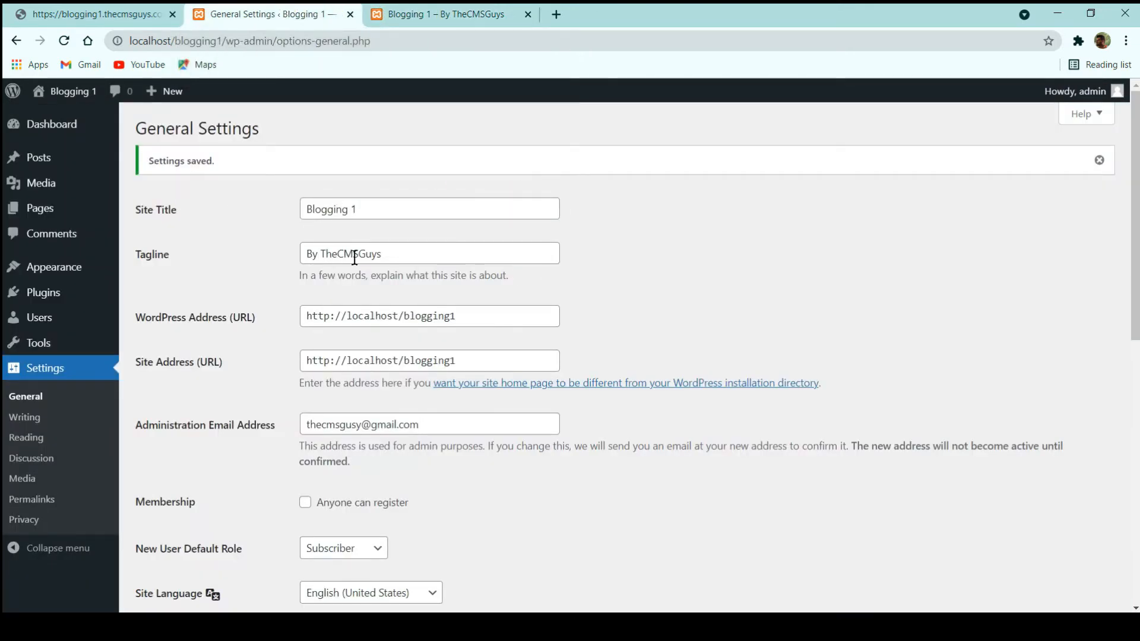
pyautogui.scroll(-3, 353, 262)
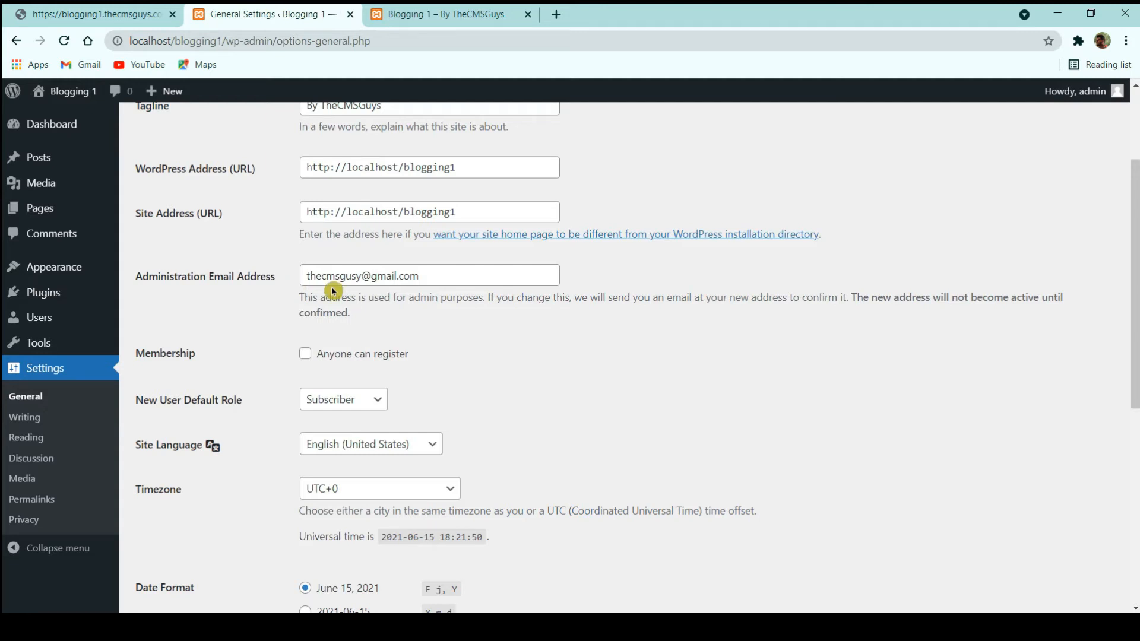
pyautogui.scroll(-5, 331, 287)
pyautogui.scroll(3, 267, 254)
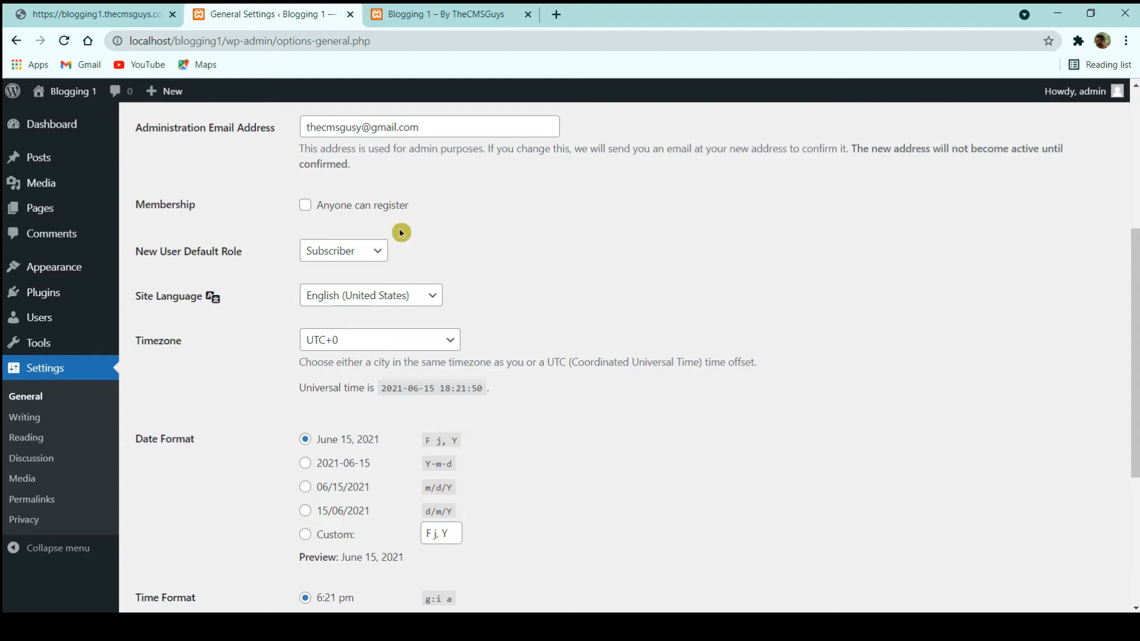
pyautogui.scroll(-3, 265, 298)
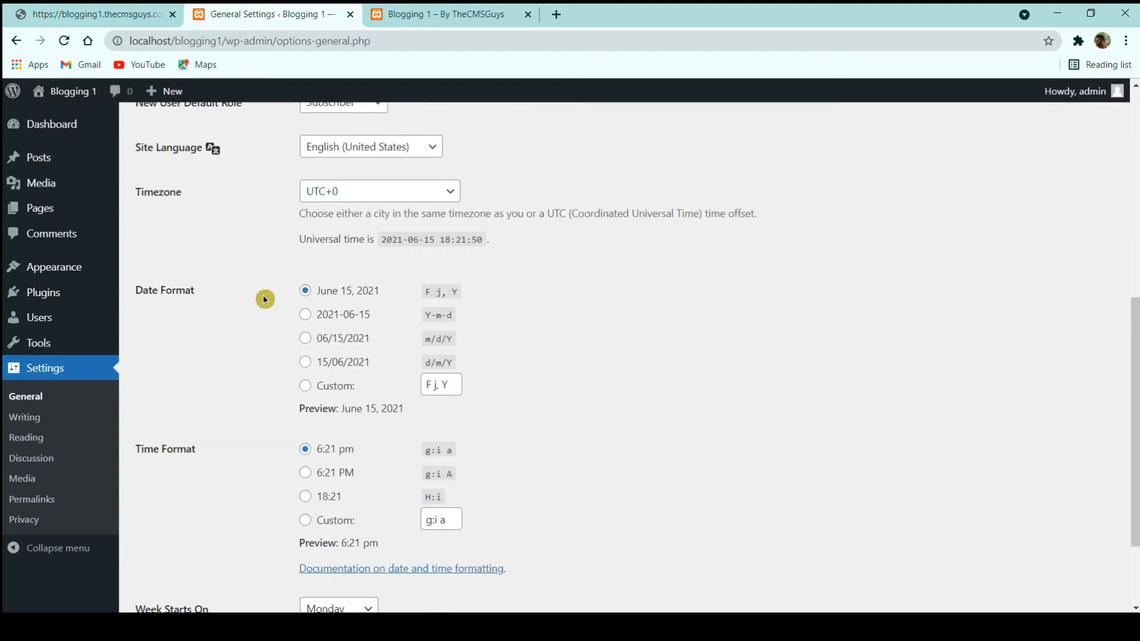
pyautogui.scroll(-2, 264, 299)
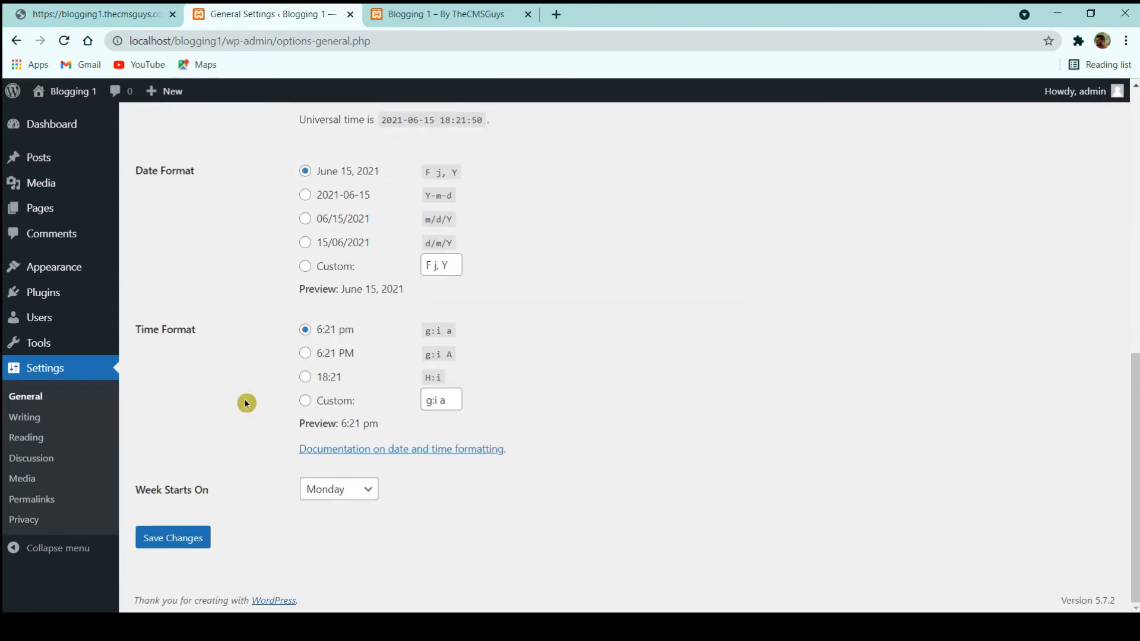
pyautogui.click(149, 545)
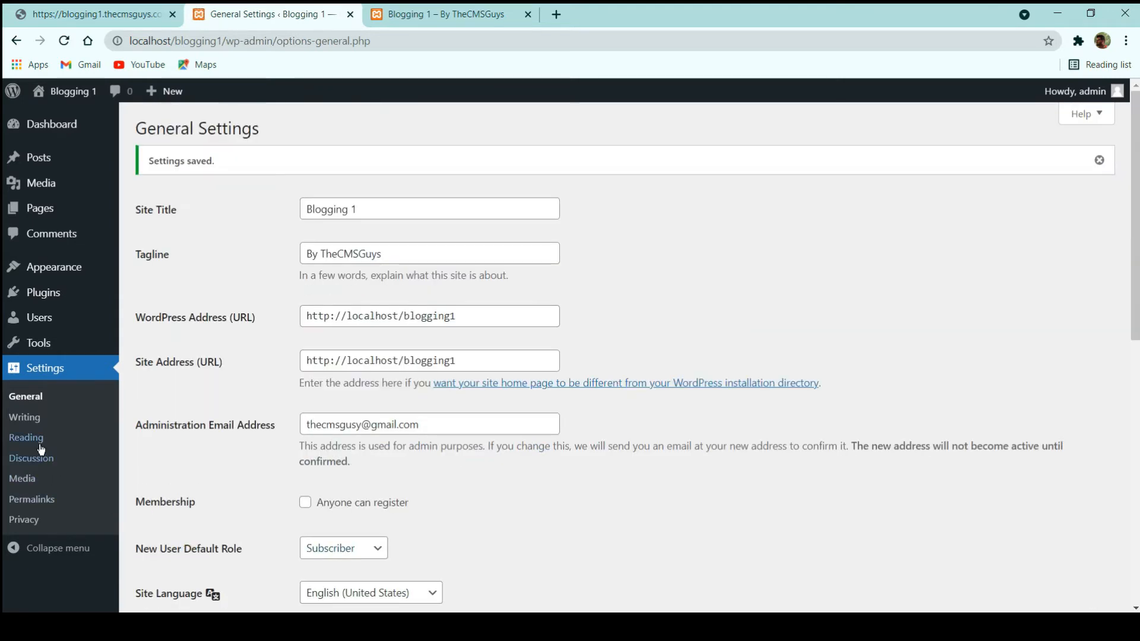
# - Set permalinks to Post name (/%postname%/), save, and return to the Dashboard
pyautogui.click(37, 443)
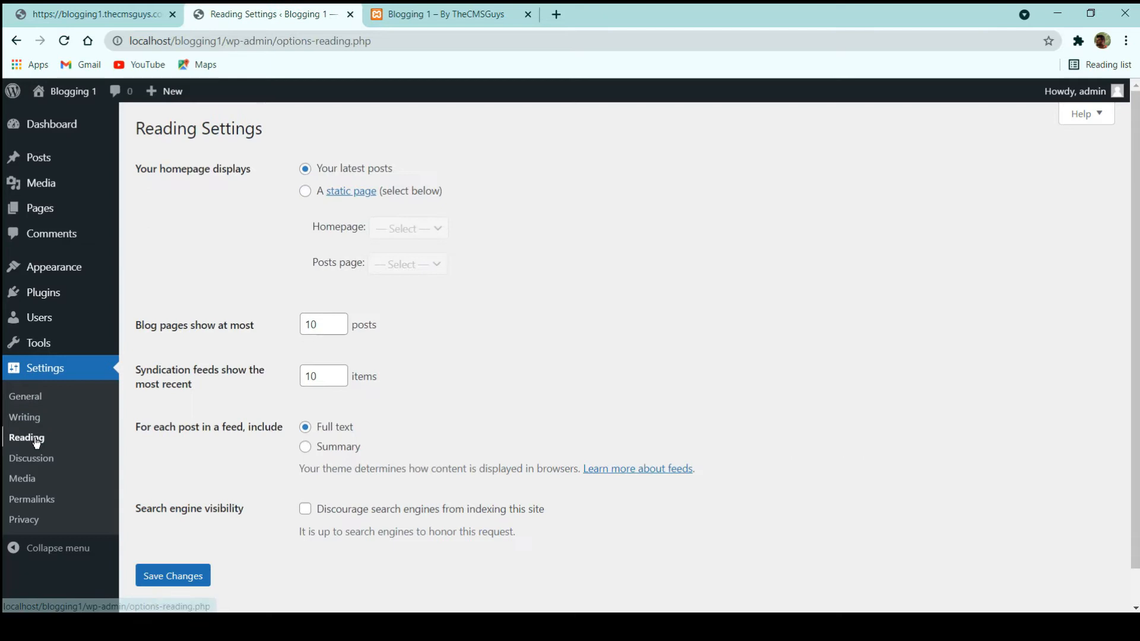
pyautogui.click(36, 502)
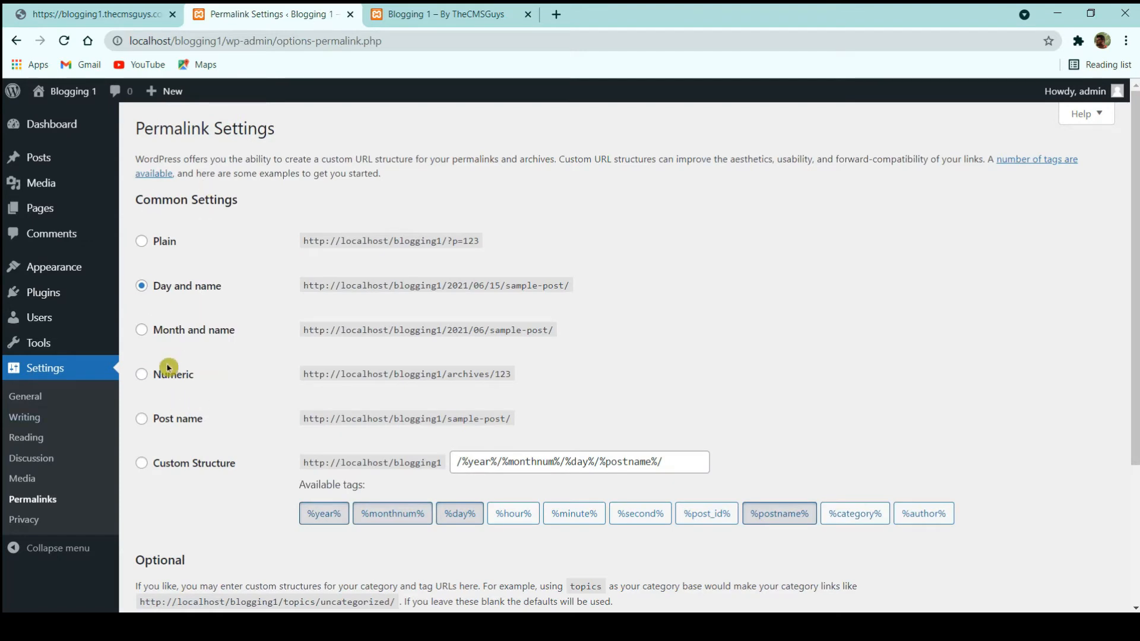
pyautogui.click(168, 423)
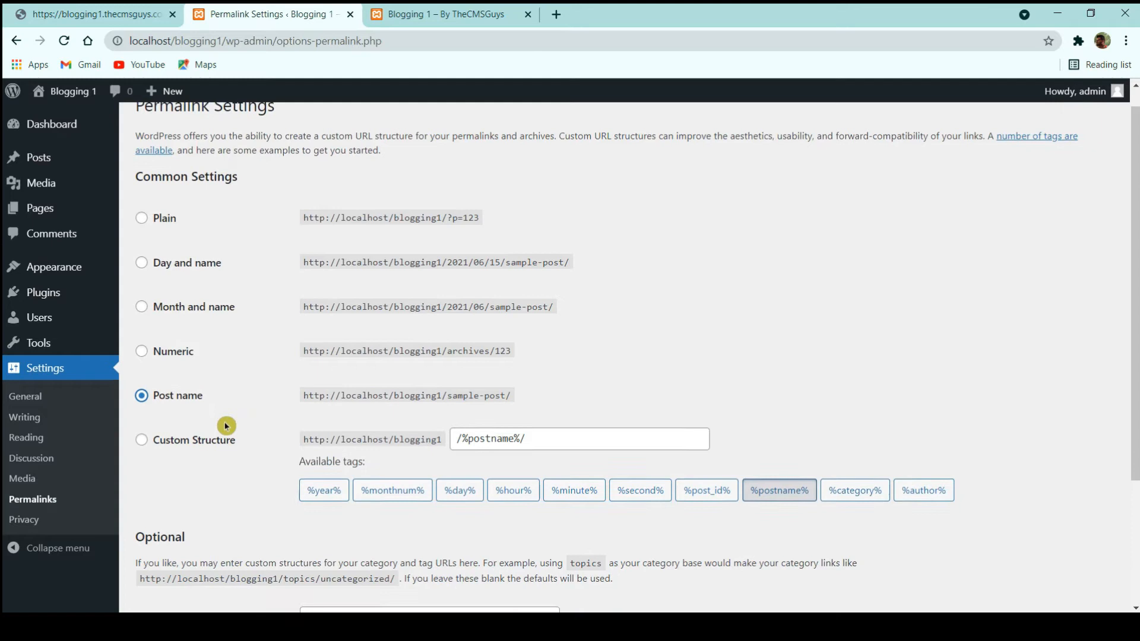
pyautogui.scroll(-3, 223, 427)
pyautogui.click(189, 536)
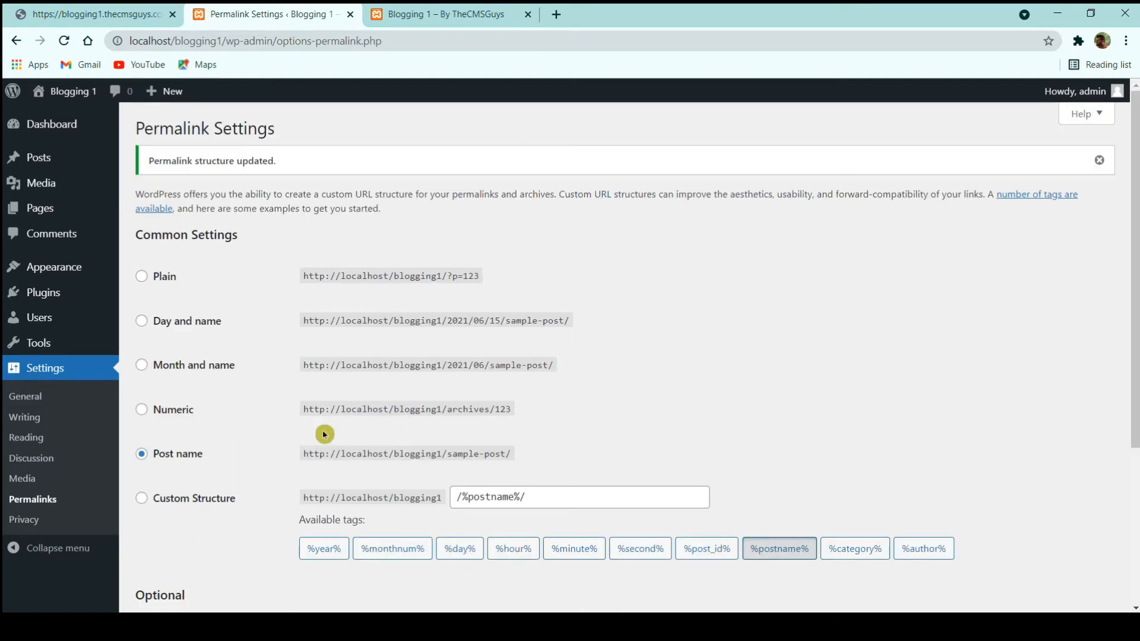
pyautogui.click(62, 126)
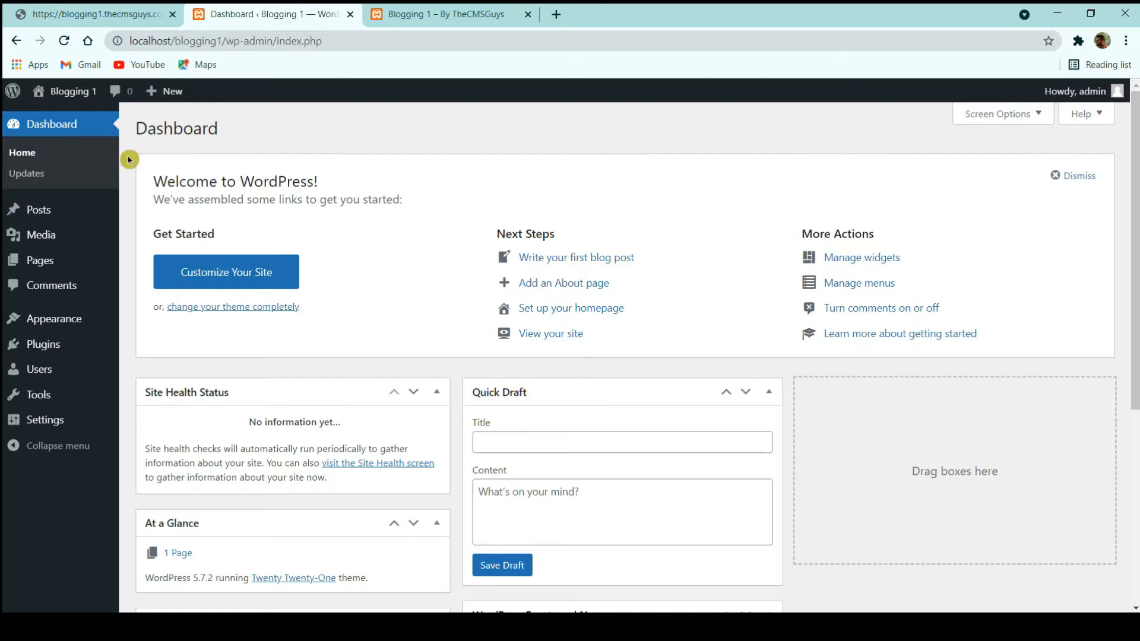
# - In Screen Options, uncheck Site Health Status, At a Glance, Activity, Quick Draft, Events and News, Welcome
pyautogui.scroll(-5, 551, 283)
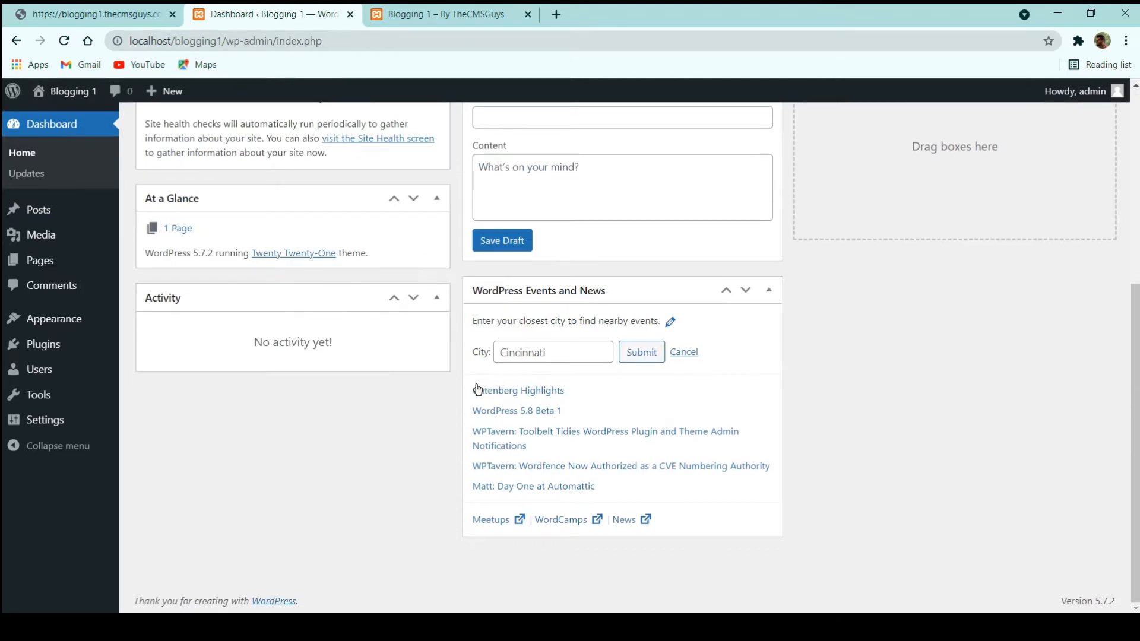
pyautogui.scroll(3, 496, 307)
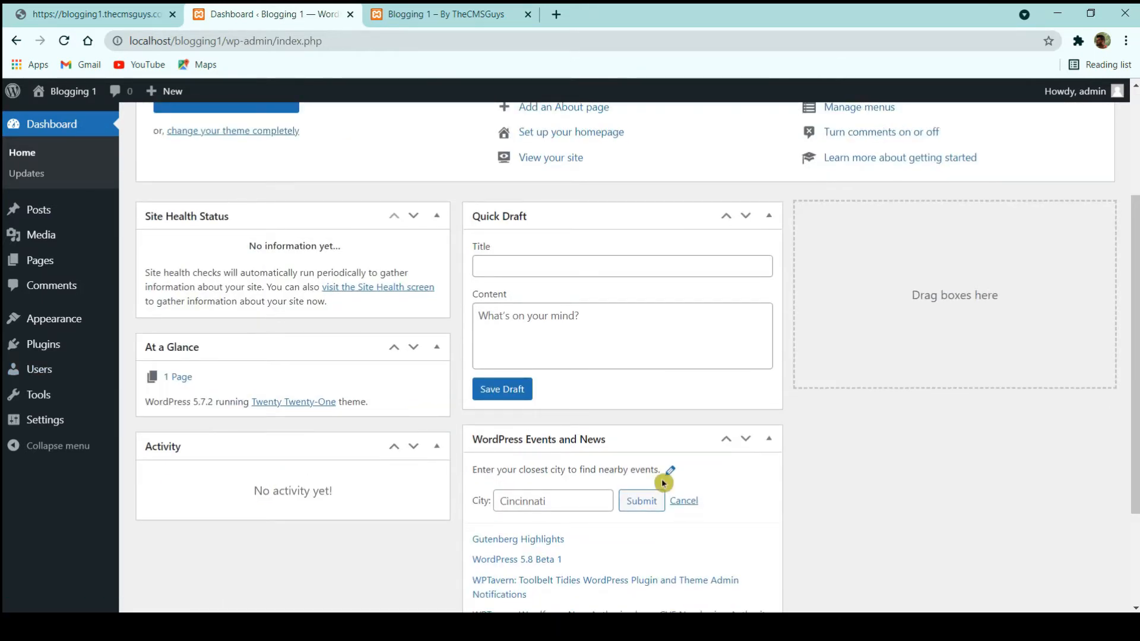
pyautogui.scroll(3, 625, 486)
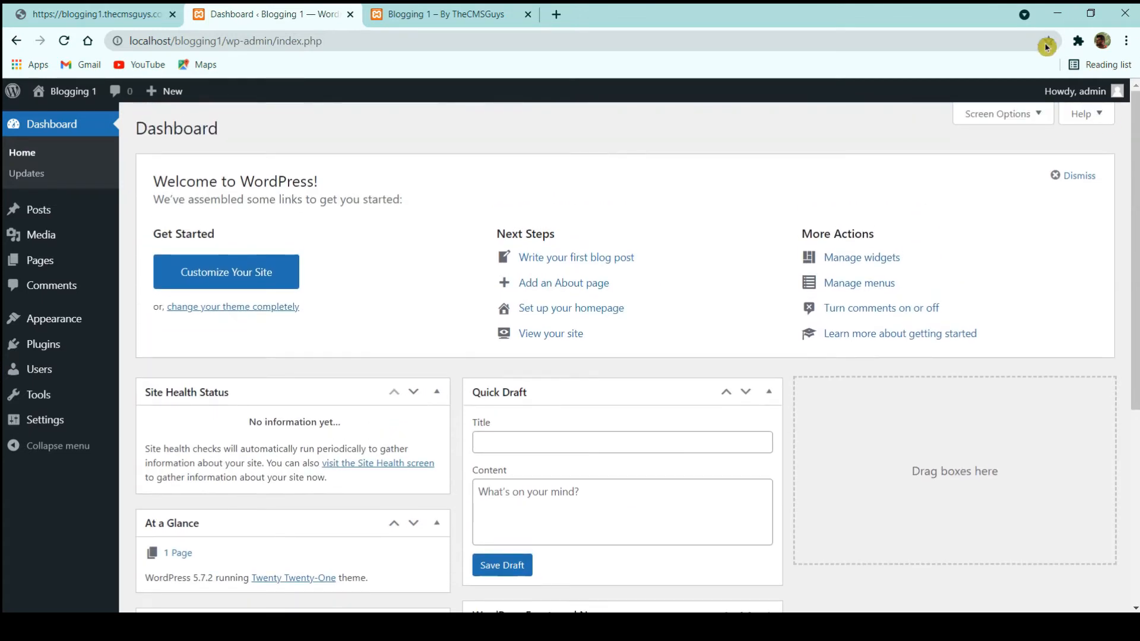
pyautogui.click(1008, 113)
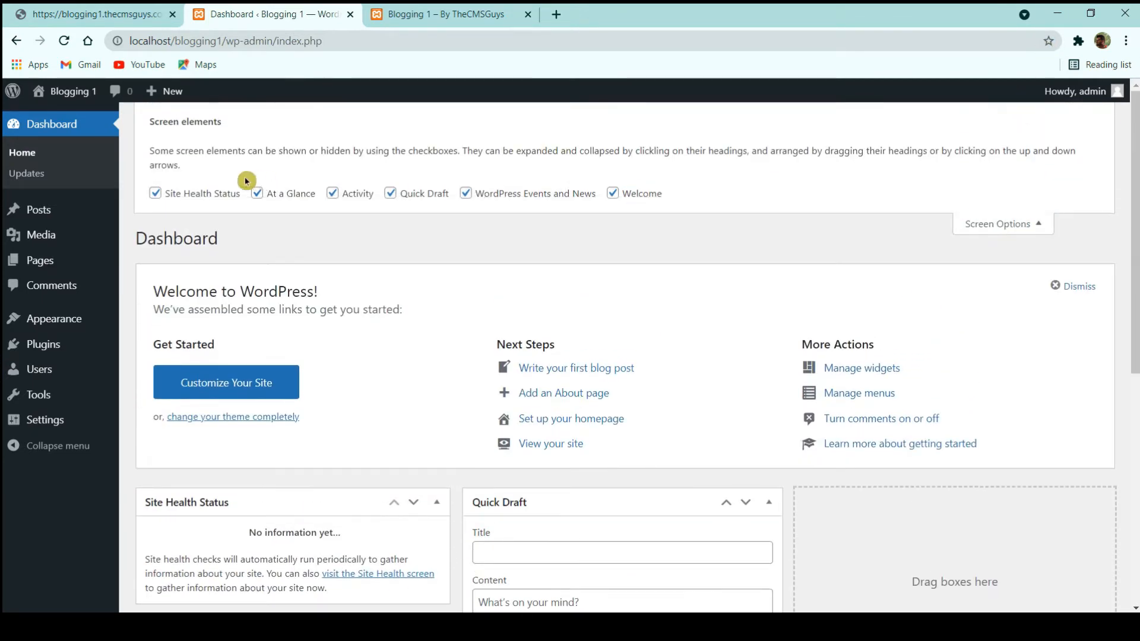
pyautogui.click(218, 198)
pyautogui.click(276, 196)
pyautogui.click(336, 197)
pyautogui.click(392, 194)
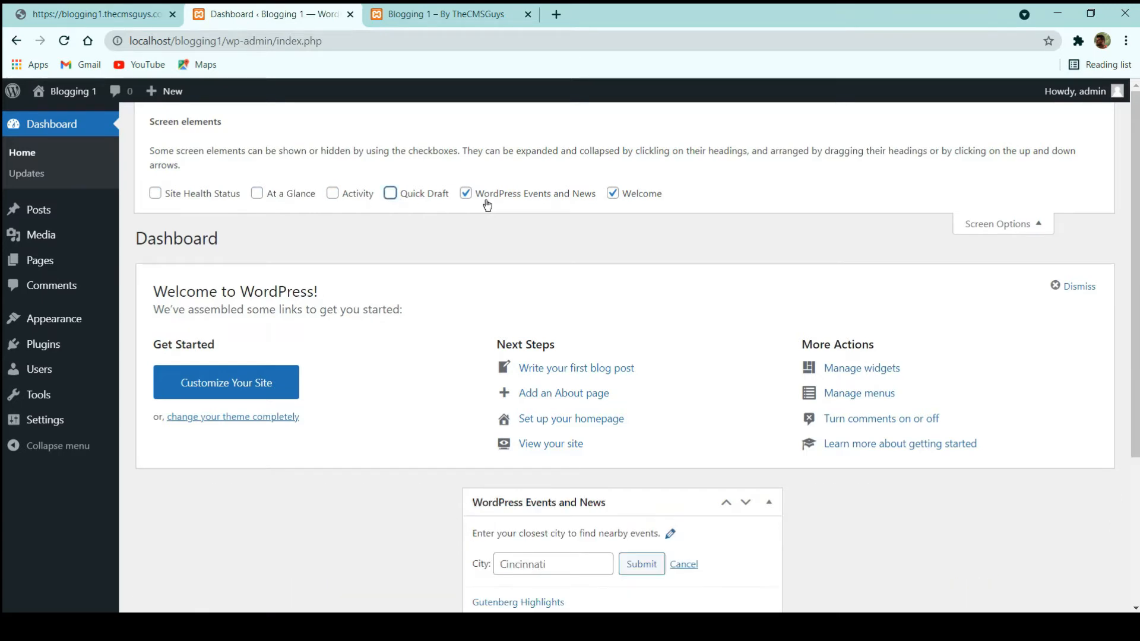
pyautogui.click(467, 194)
pyautogui.click(613, 194)
pyautogui.click(1013, 208)
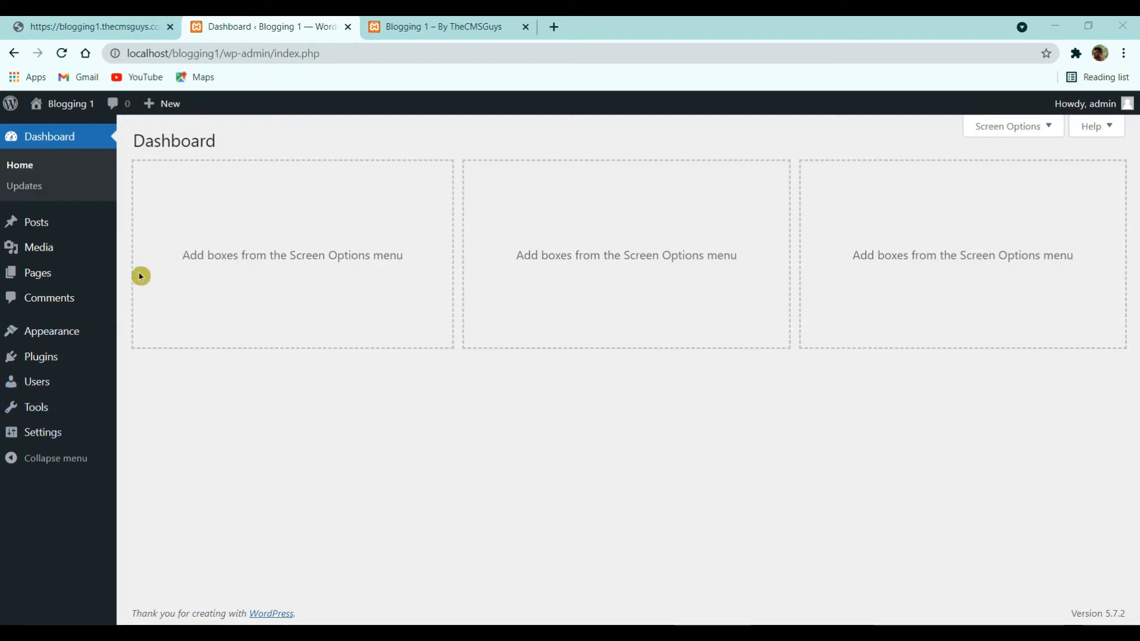
# - Search the theme directory for 'ocean wp' and install the OceanWP theme
pyautogui.click(58, 336)
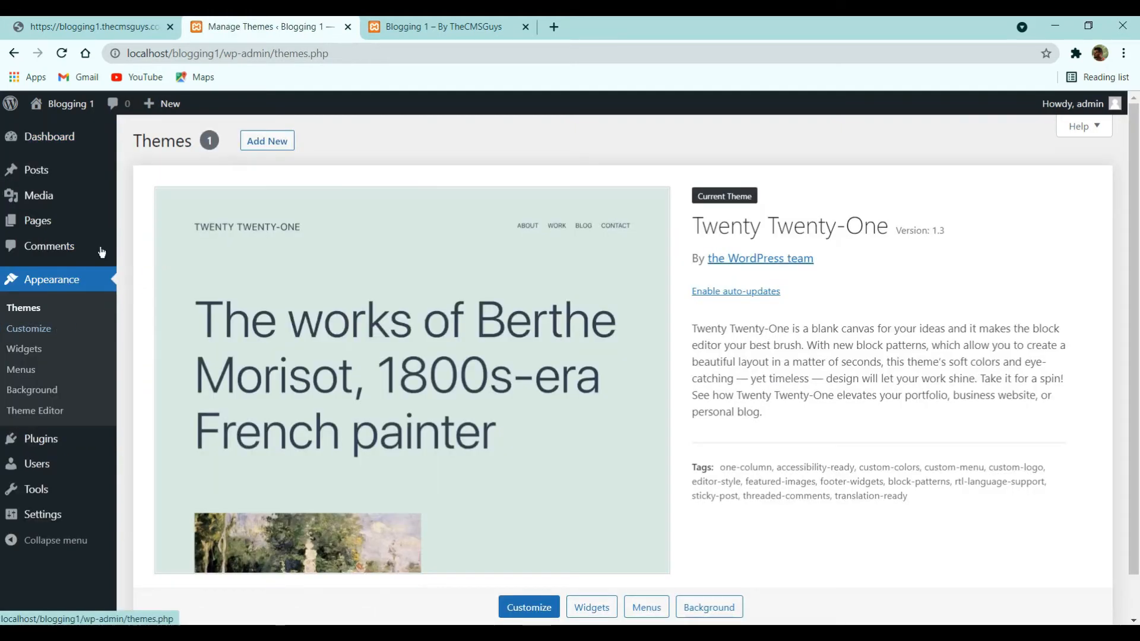
pyautogui.click(271, 147)
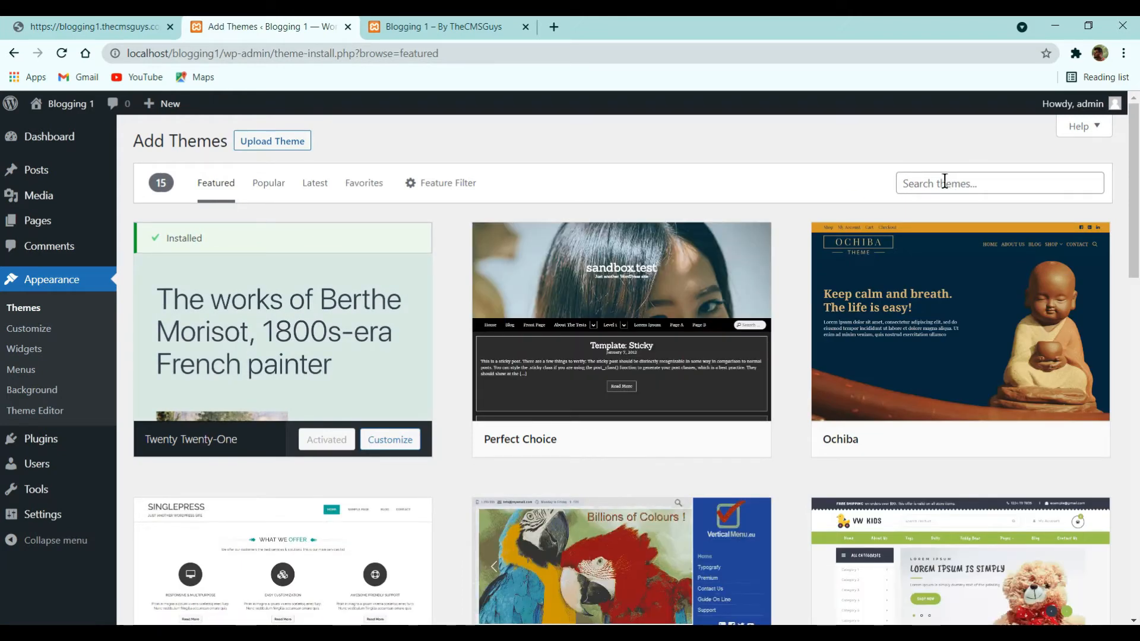
pyautogui.click(945, 181)
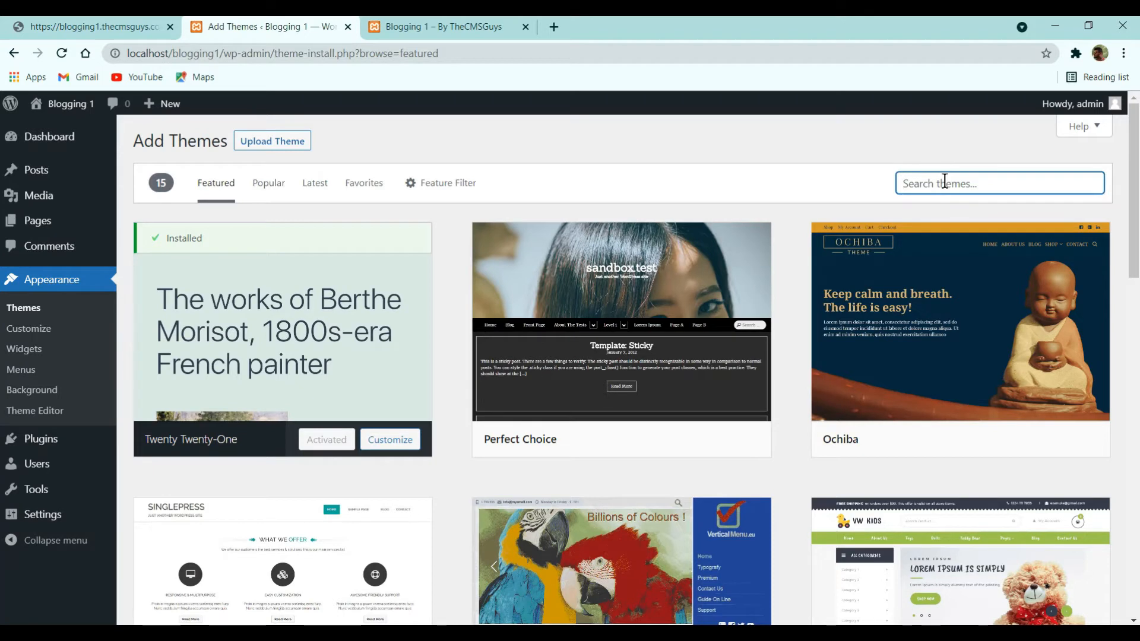
pyautogui.write('ocean wp')
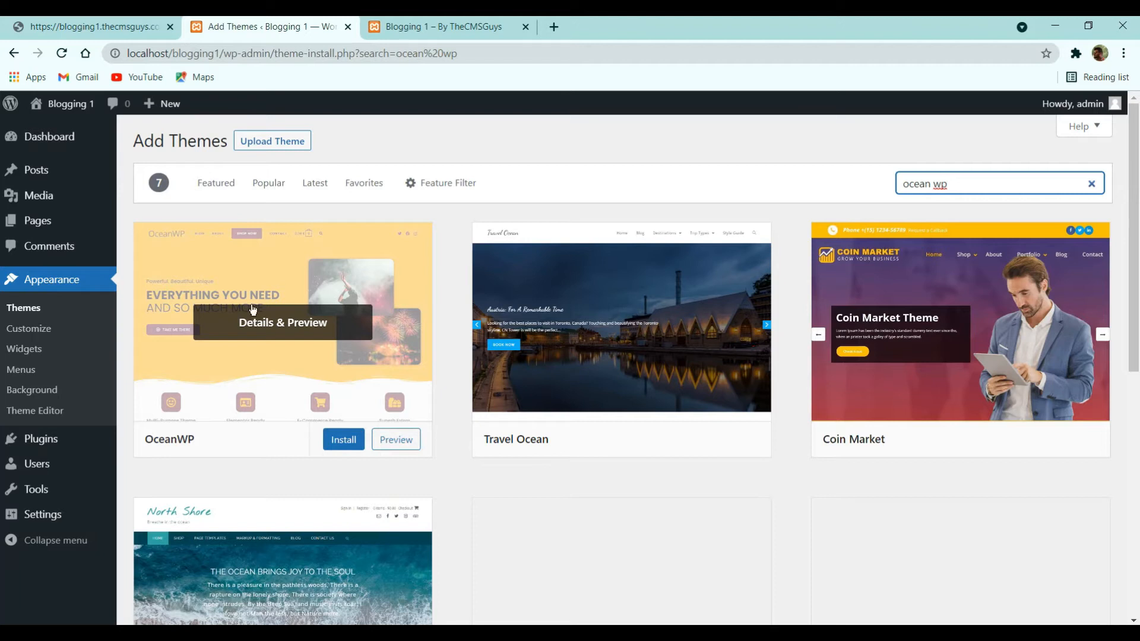
pyautogui.click(347, 443)
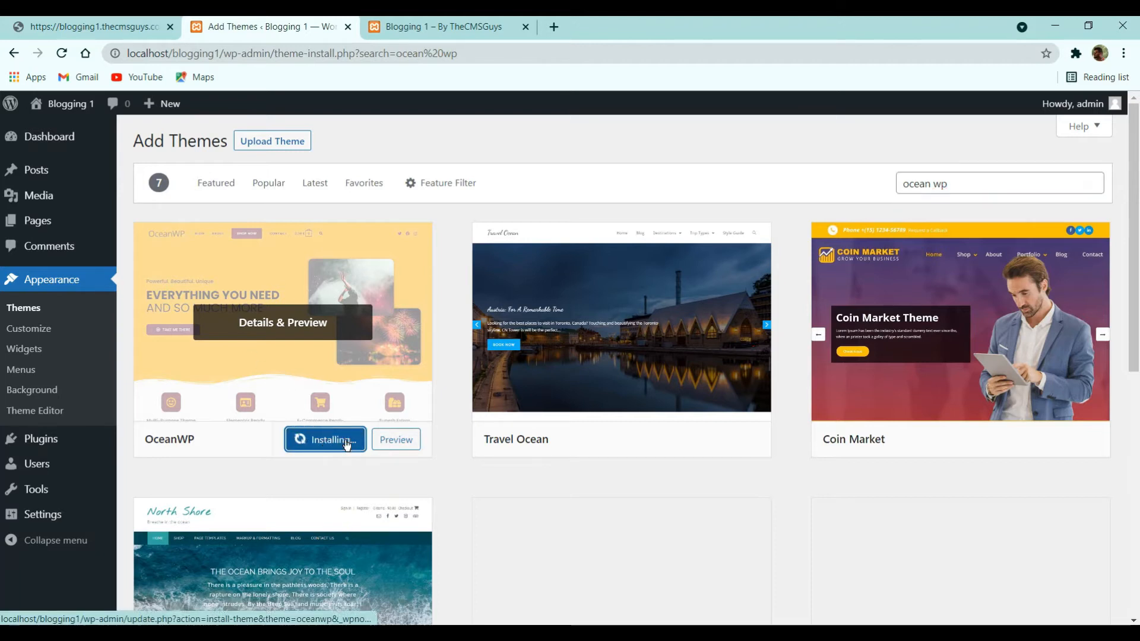
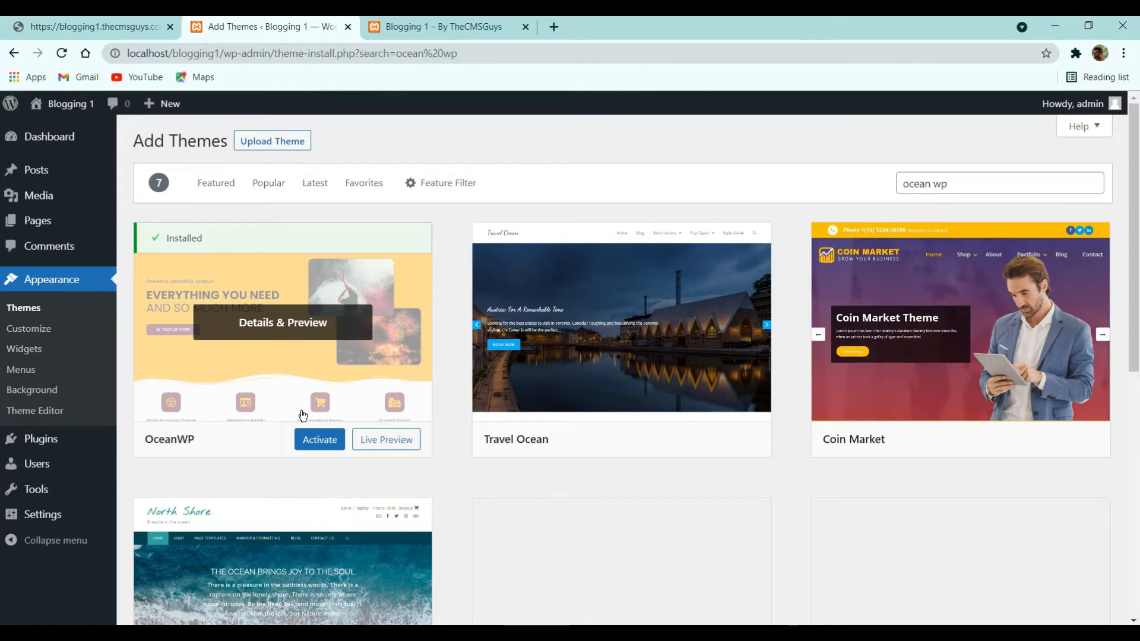
# - Activate OceanWP and reload the front page to see its sidebar layout, then return to Themes
pyautogui.click(313, 441)
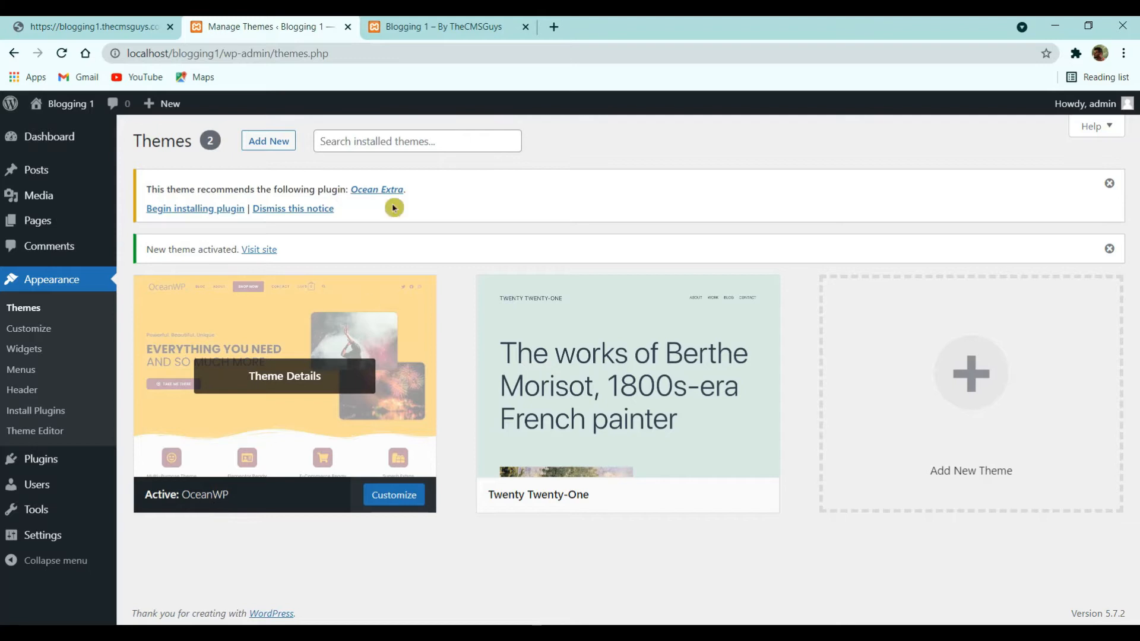
pyautogui.click(412, 26)
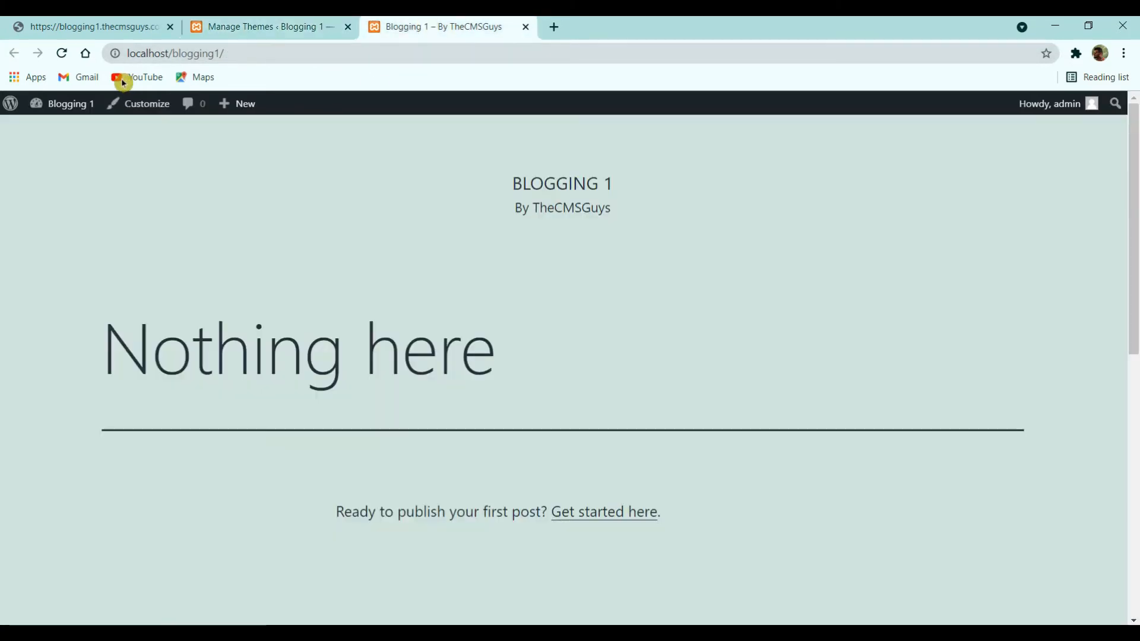
pyautogui.click(63, 53)
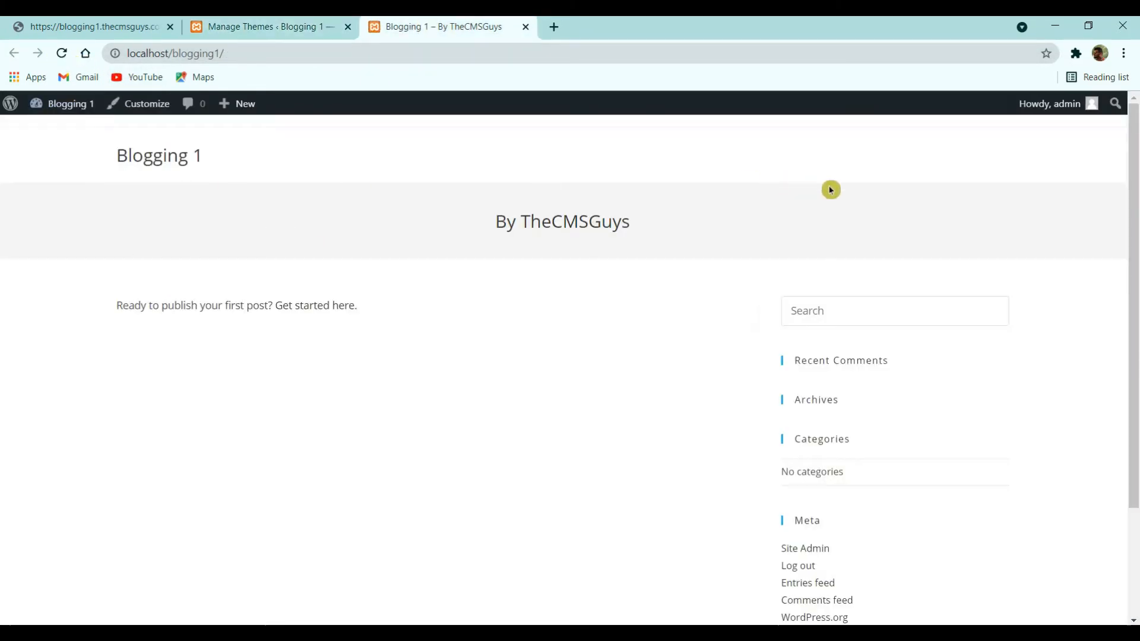
pyautogui.scroll(-3, 844, 285)
pyautogui.scroll(3, 827, 390)
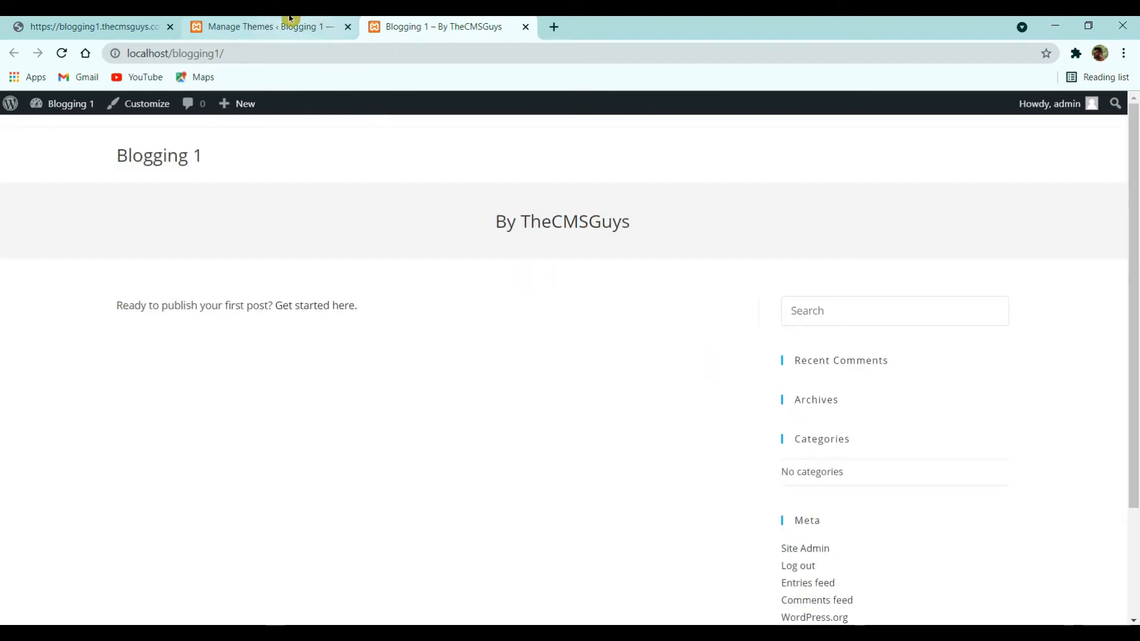
pyautogui.scroll(-1, 899, 475)
pyautogui.scroll(-3, 898, 486)
pyautogui.scroll(5, 846, 472)
pyautogui.click(307, 21)
pyautogui.moveTo(588, 323)
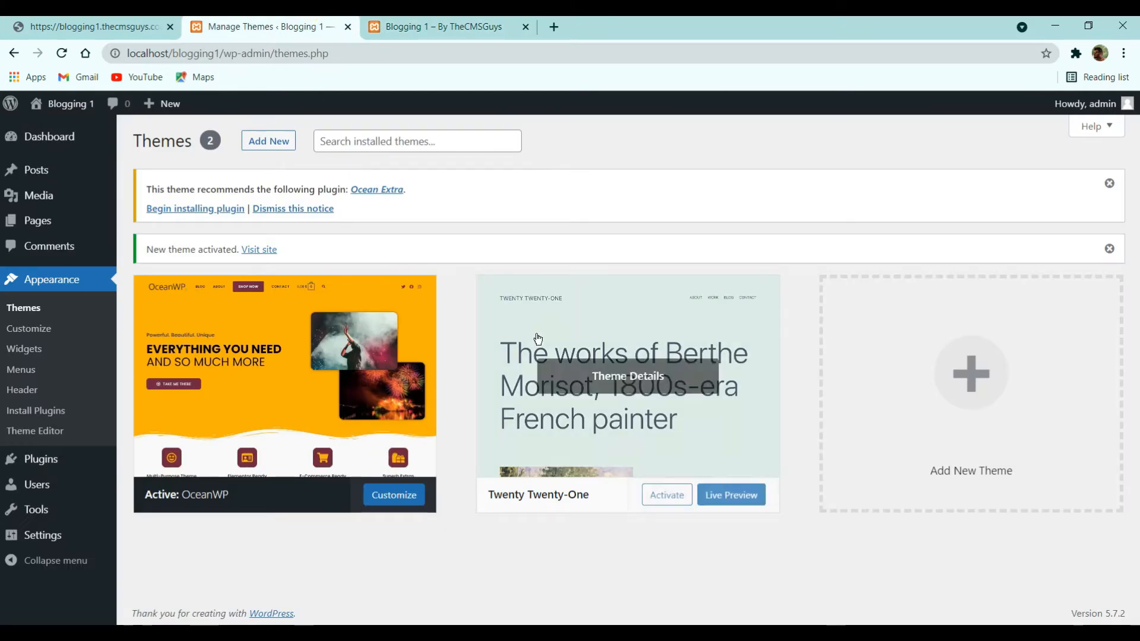
# - Delete the Twenty Twenty-One theme from its Theme Details panel and confirm
pyautogui.click(632, 379)
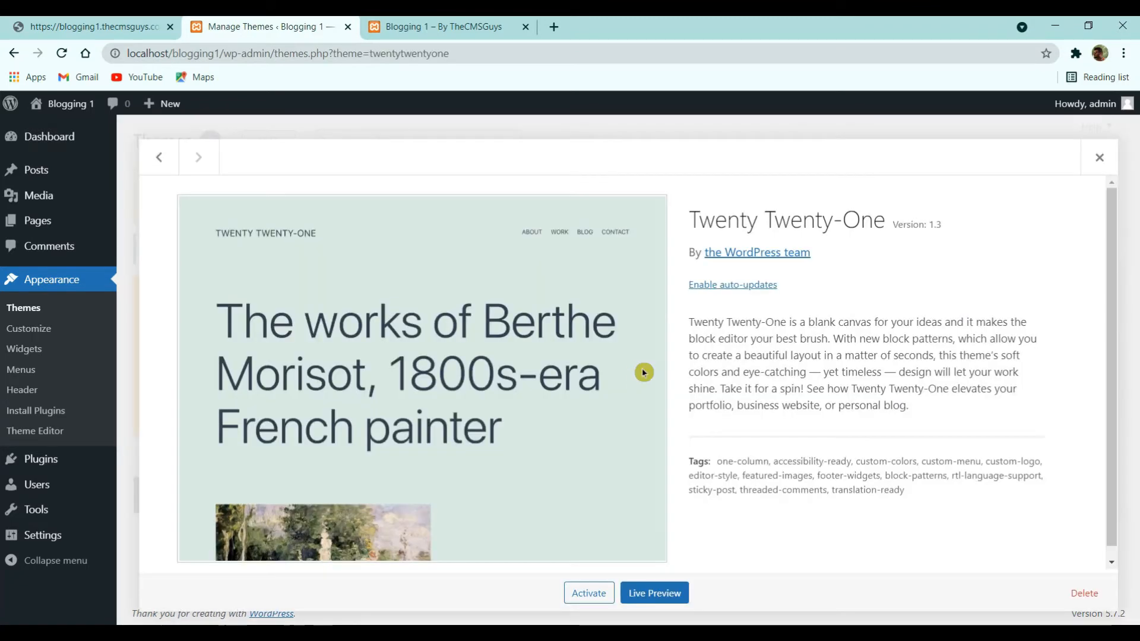
pyautogui.click(1085, 594)
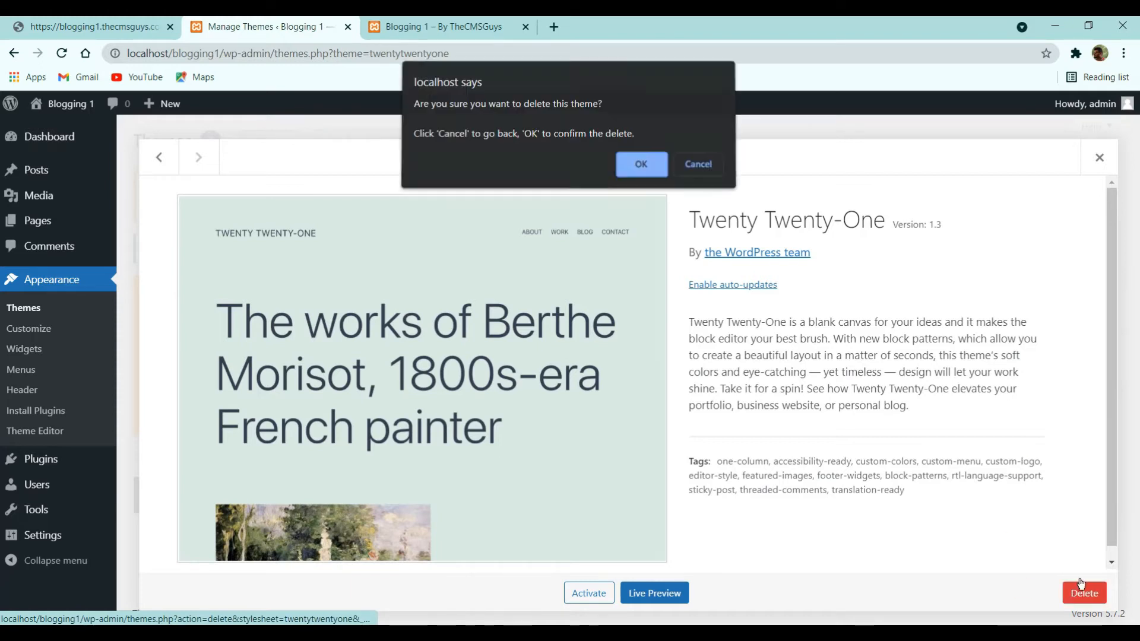
pyautogui.click(642, 169)
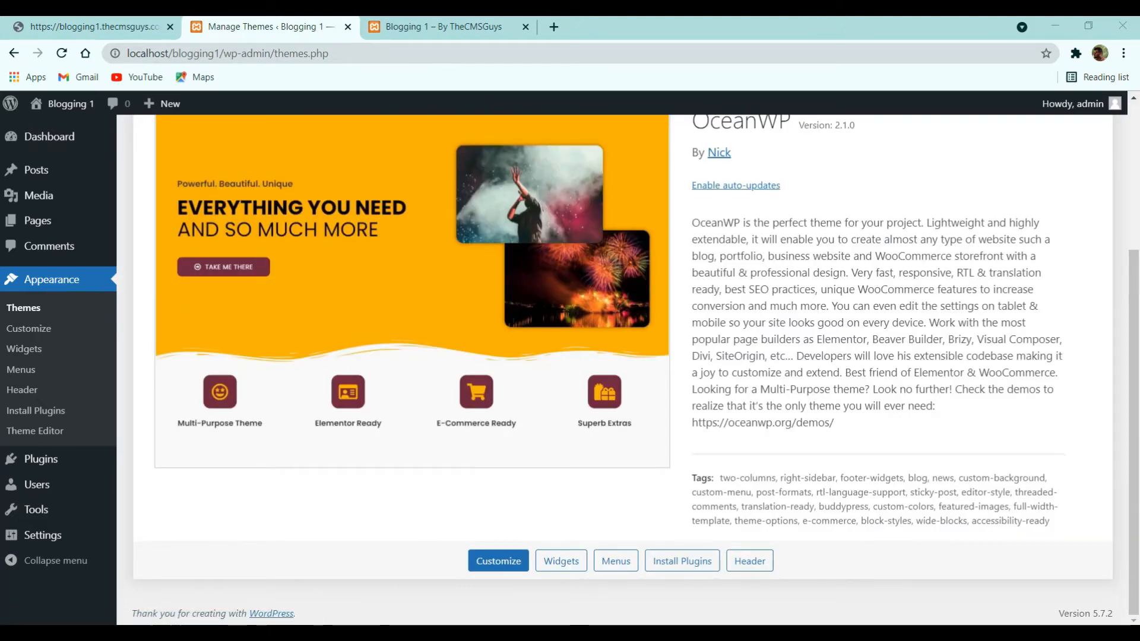
pyautogui.scroll(2, 192, 285)
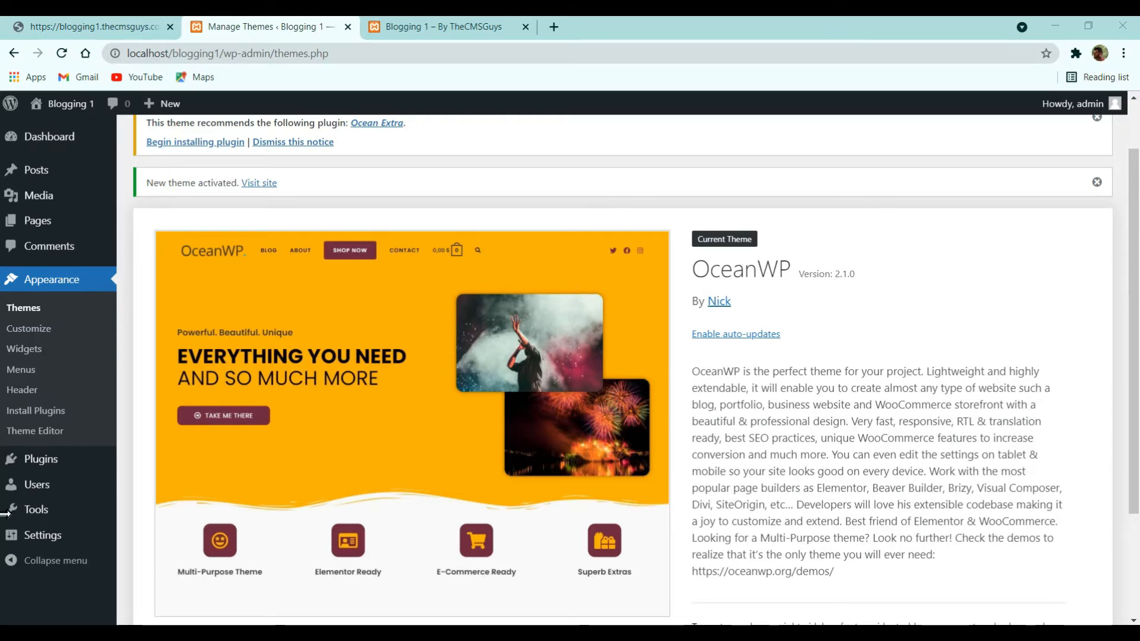
# - Check the empty Plugins list, then open the Home page in the editor
pyautogui.click(69, 464)
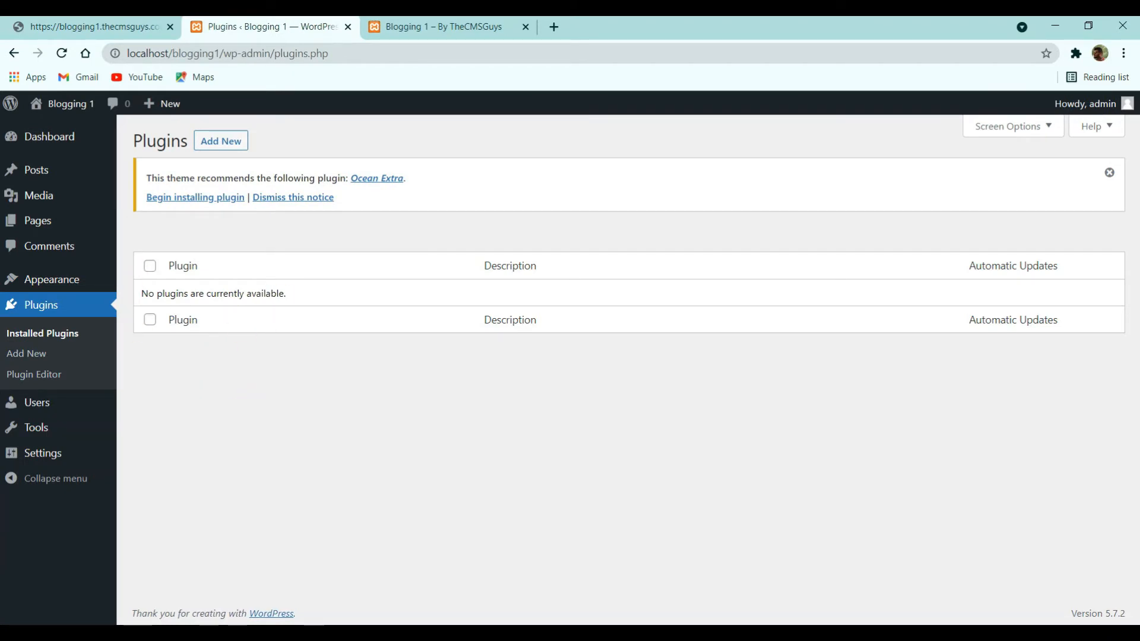
pyautogui.click(138, 178)
pyautogui.click(408, 180)
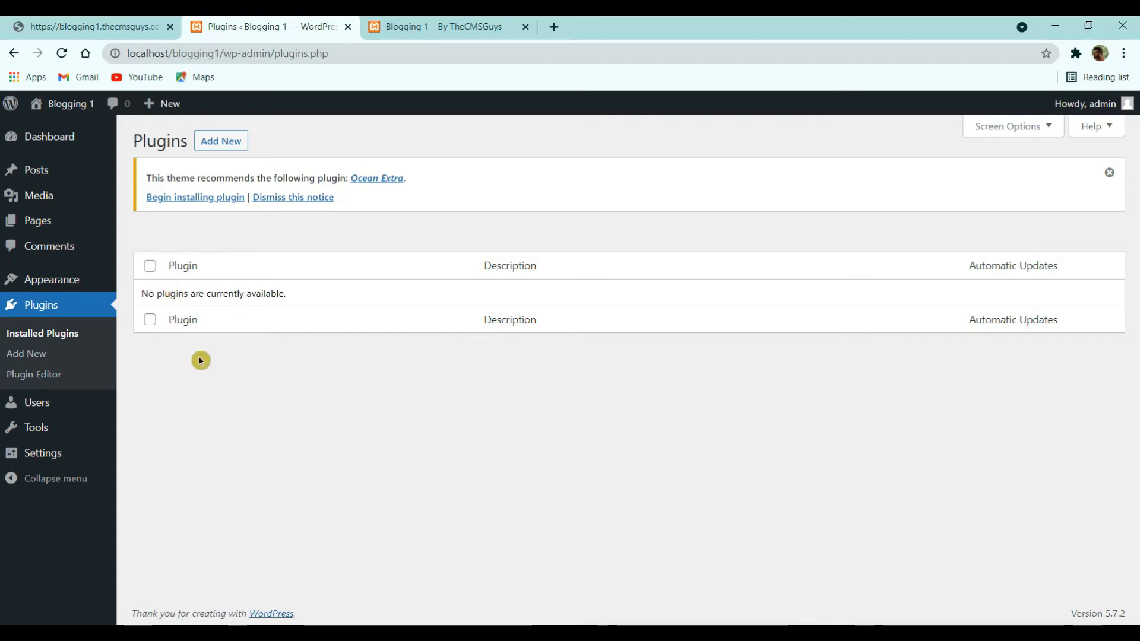
pyautogui.click(33, 232)
pyautogui.click(176, 315)
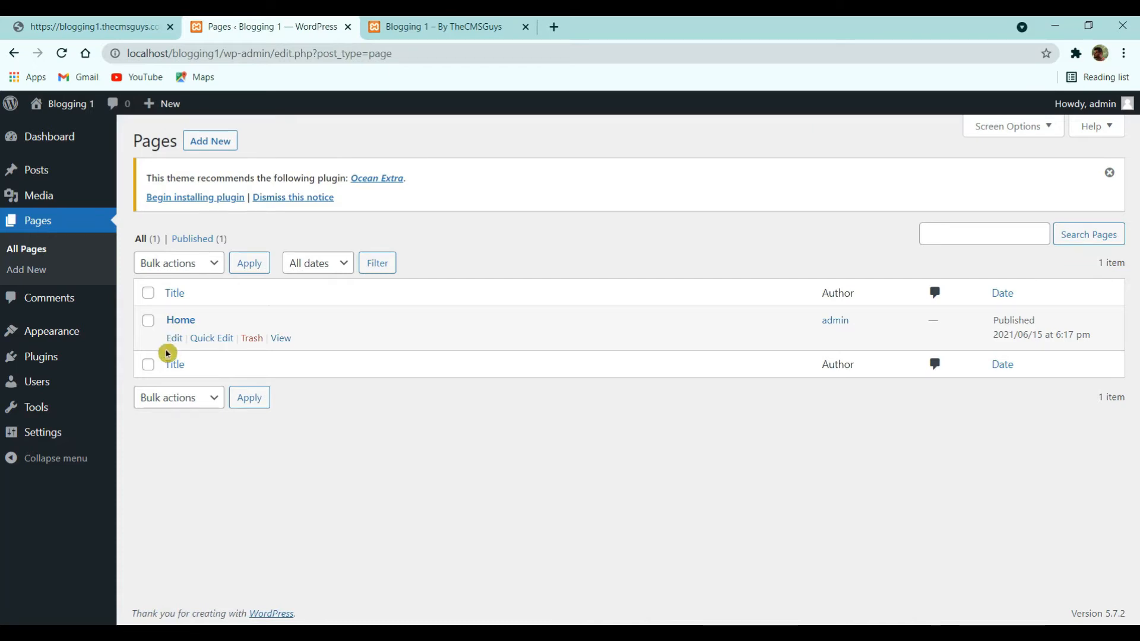
pyautogui.click(174, 339)
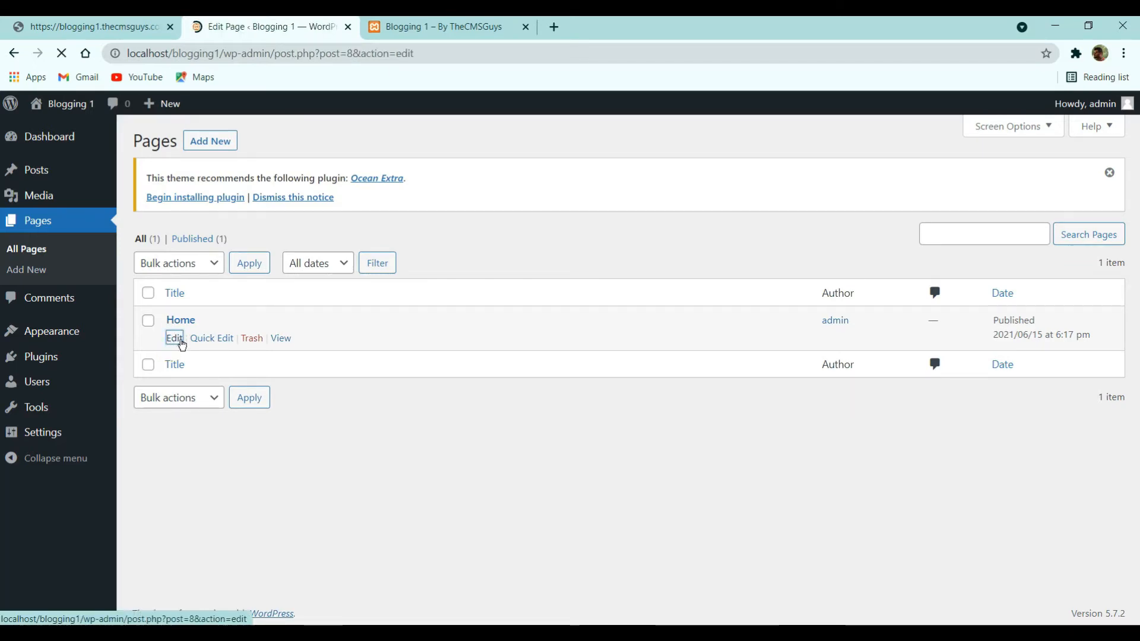
# - Compare the site front page and its By TheCMSGuys tagline with the Home editor
pyautogui.click(458, 24)
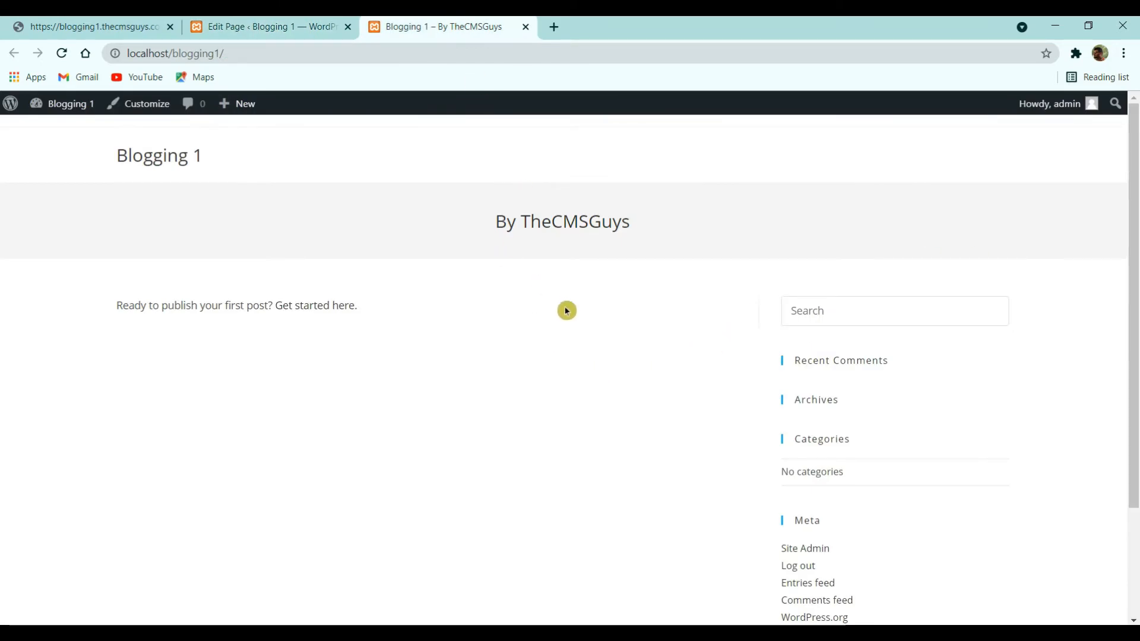
pyautogui.moveTo(481, 221); pyautogui.dragTo(733, 229)
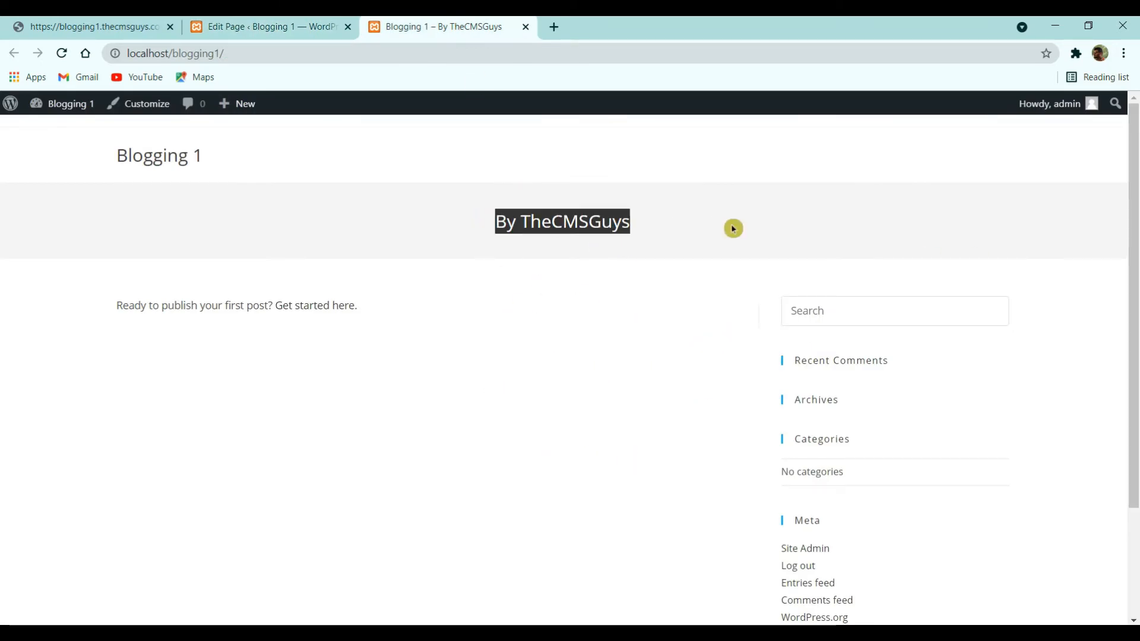
pyautogui.scroll(-2, 469, 188)
pyautogui.click(340, 23)
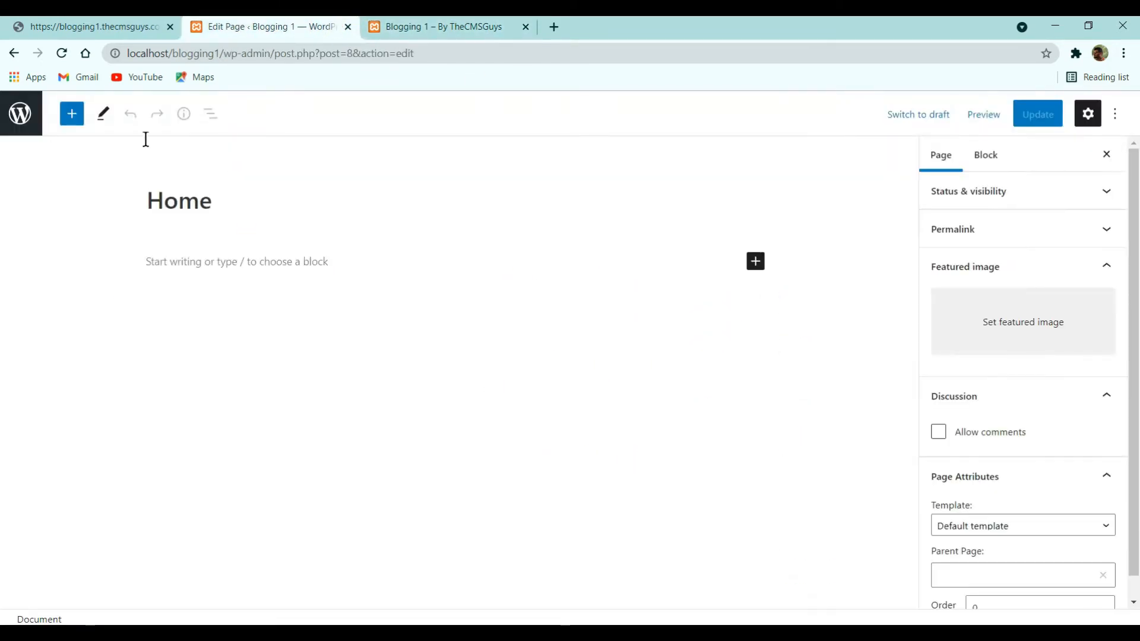
pyautogui.click(448, 26)
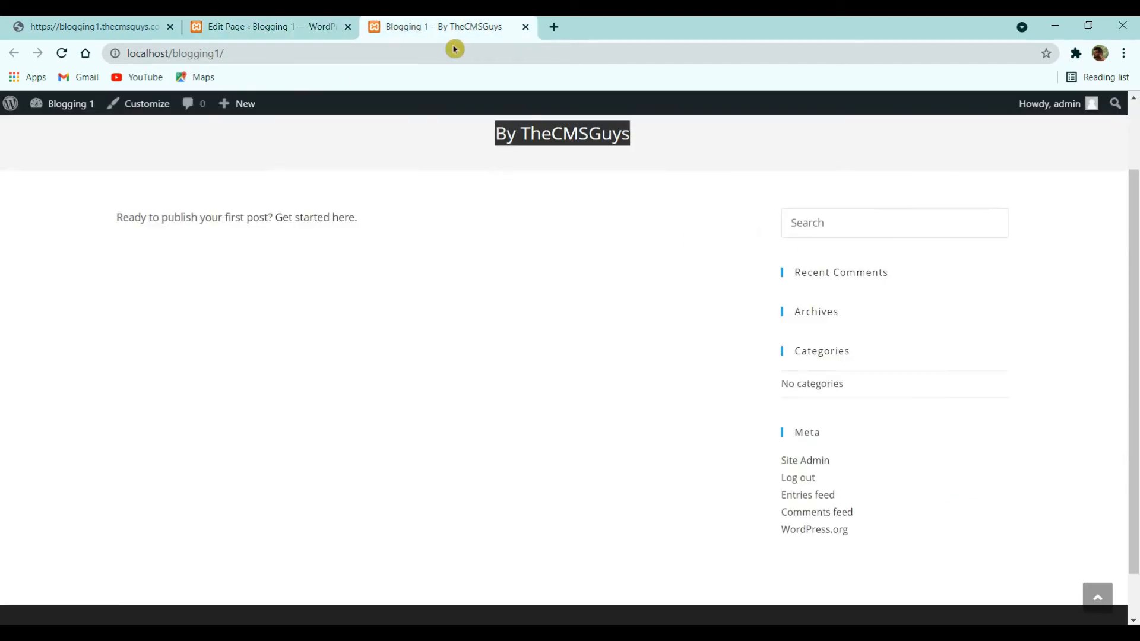
# - Load the site's /home address, check the reference CMS Guys blog, and return to Pages
pyautogui.click(274, 56)
pyautogui.write('home')
pyautogui.press('Return')
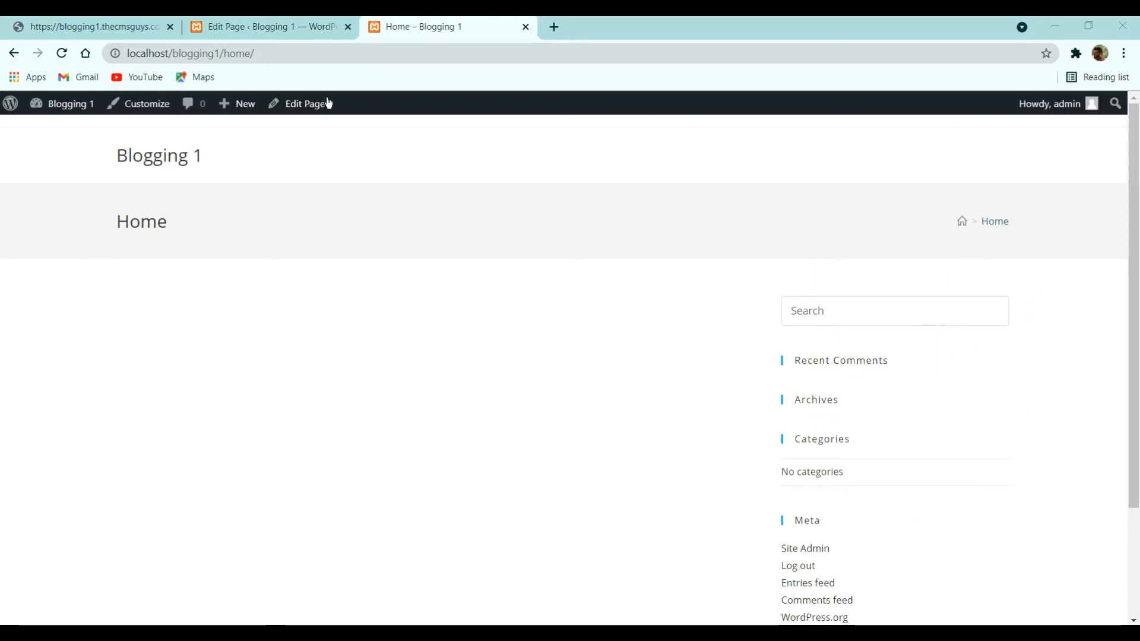
pyautogui.click(80, 18)
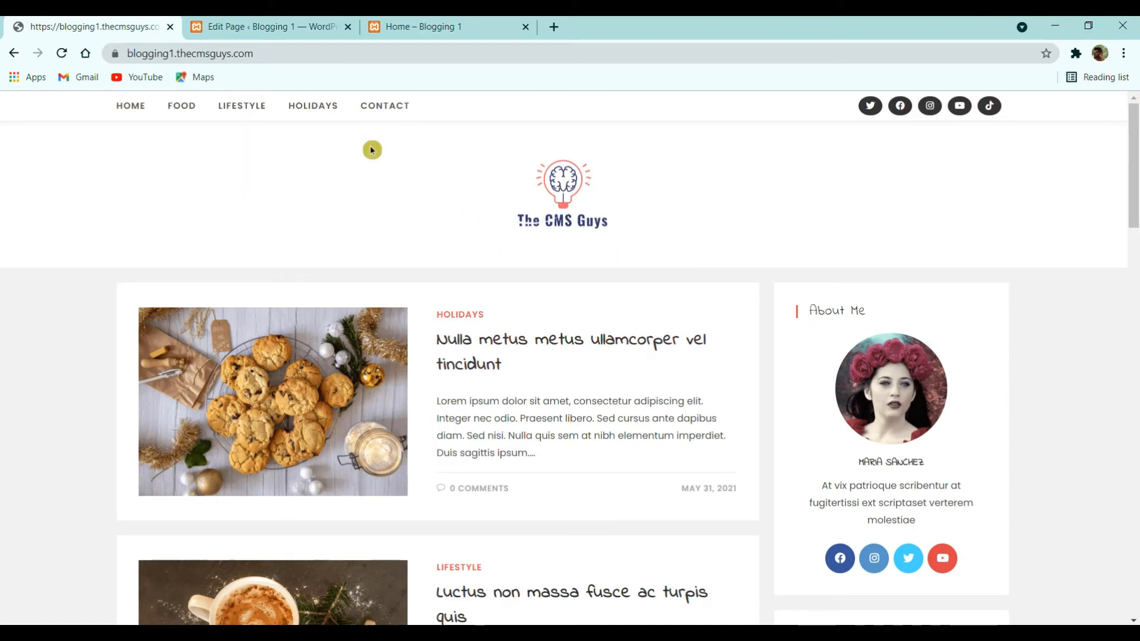
pyautogui.click(287, 23)
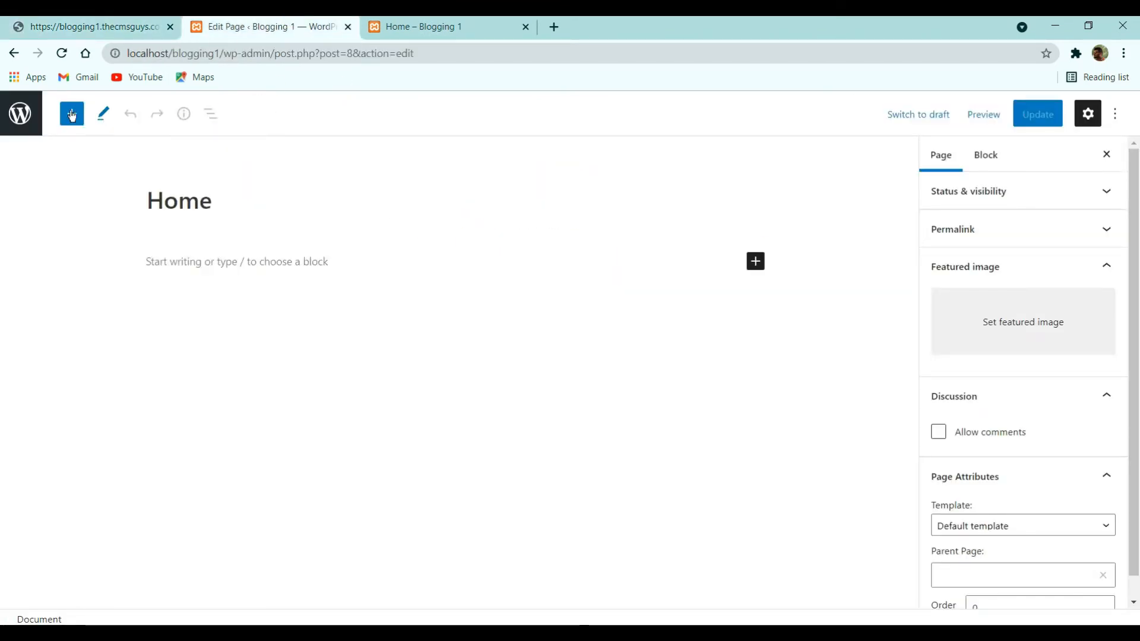
pyautogui.click(21, 112)
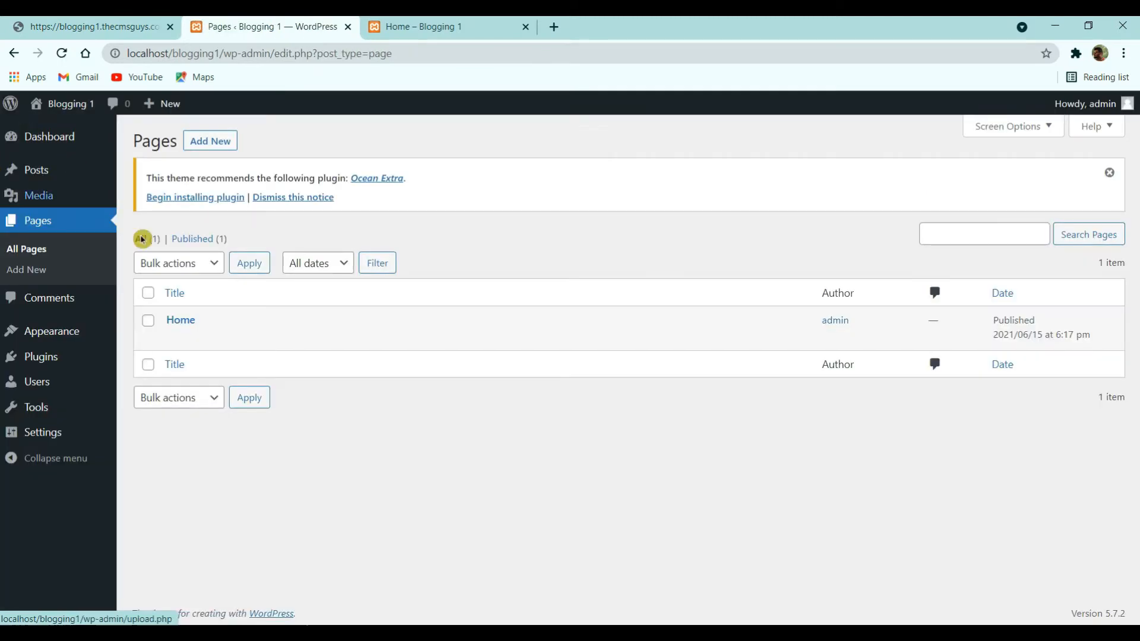
# - Install the recommended Ocean Extra plugin from the notice and go back to Pages
pyautogui.click(198, 199)
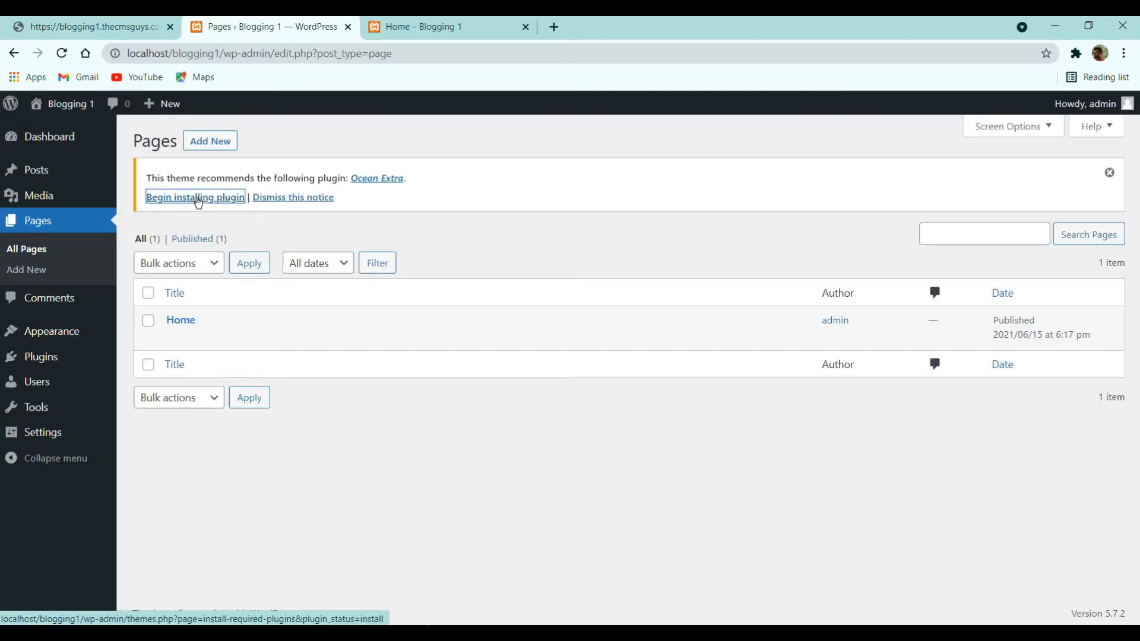
pyautogui.click(180, 267)
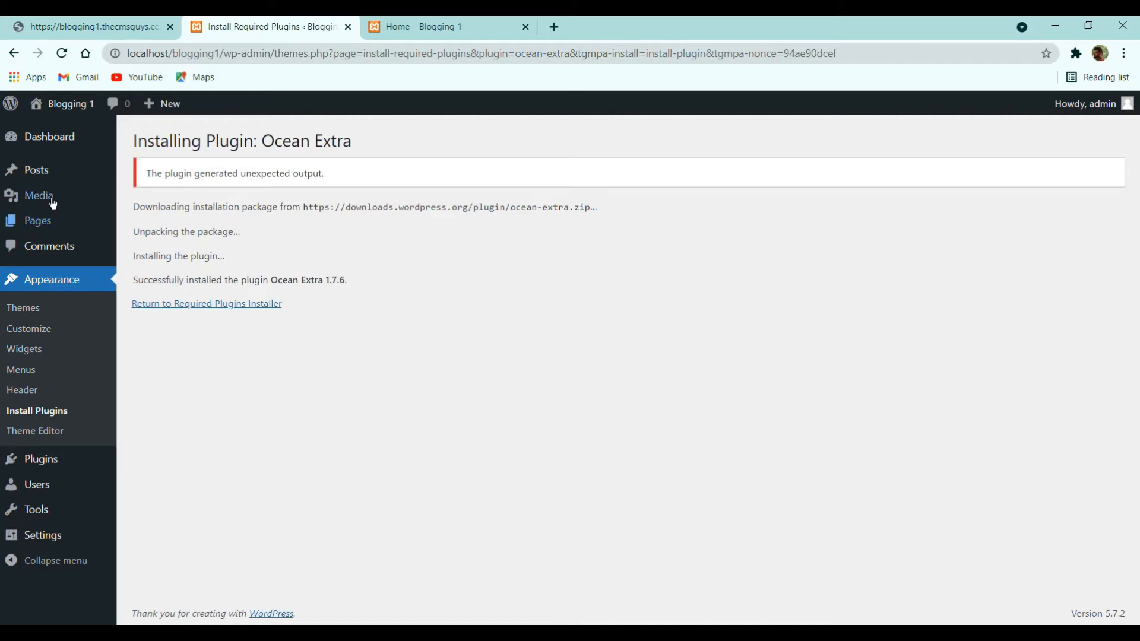
pyautogui.click(41, 221)
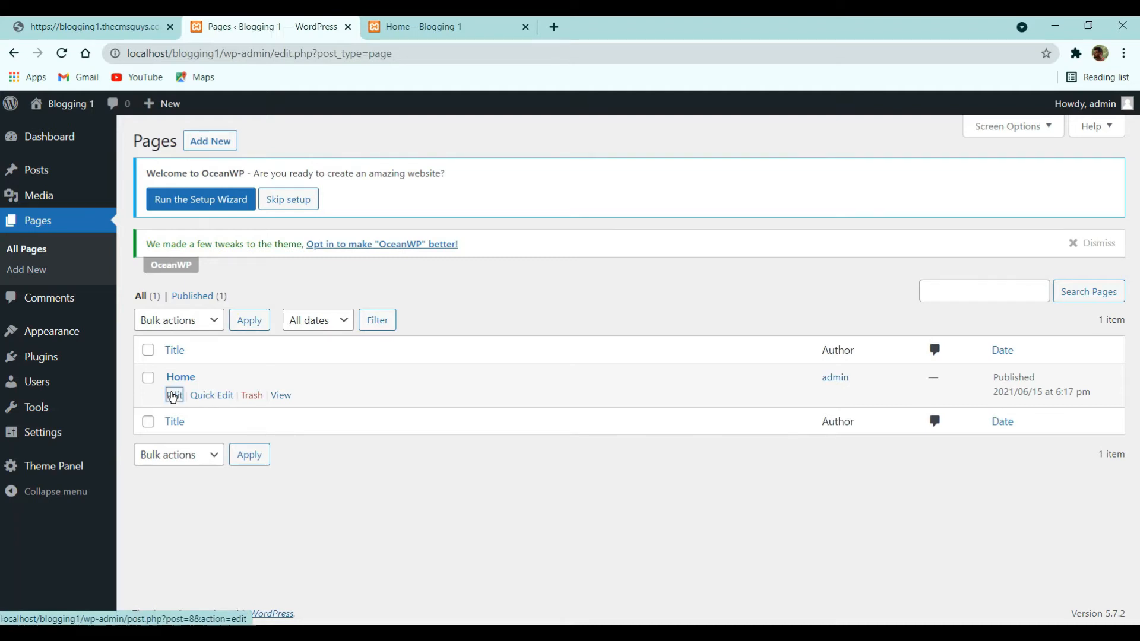
# - Disable the OceanWP page title on Home, save, and confirm the title banner is gone
pyautogui.click(174, 396)
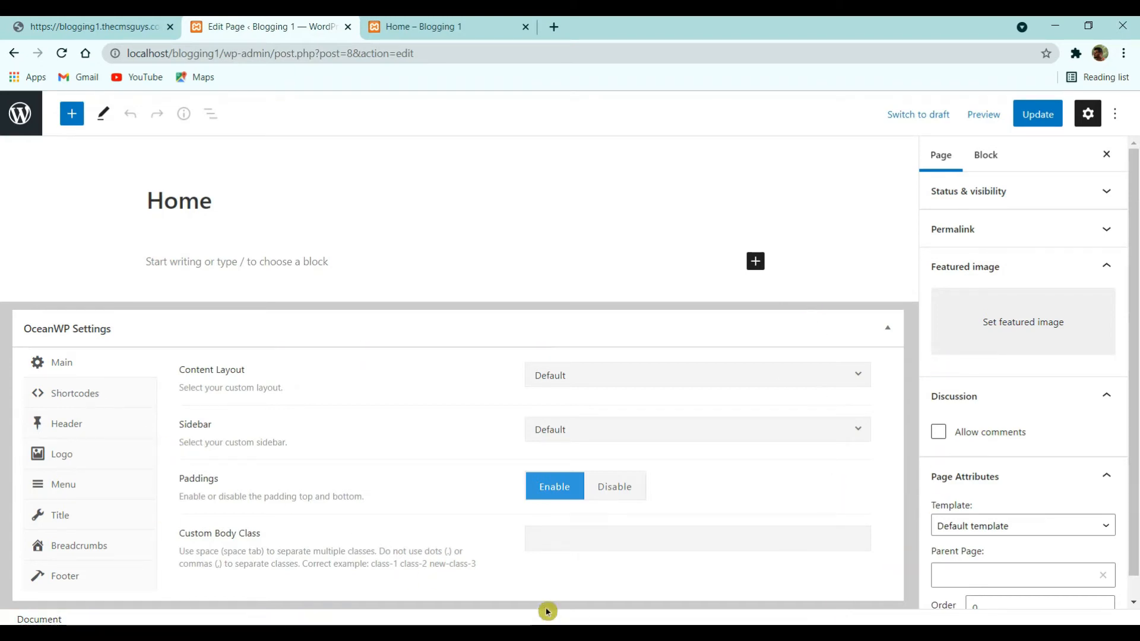
pyautogui.click(55, 514)
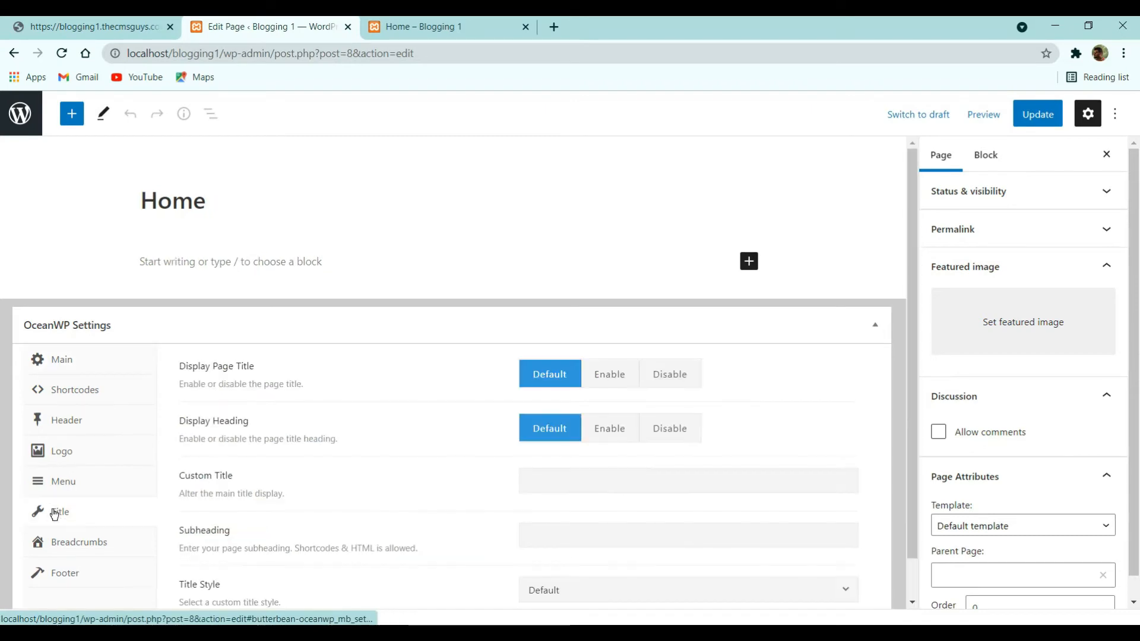
pyautogui.click(671, 375)
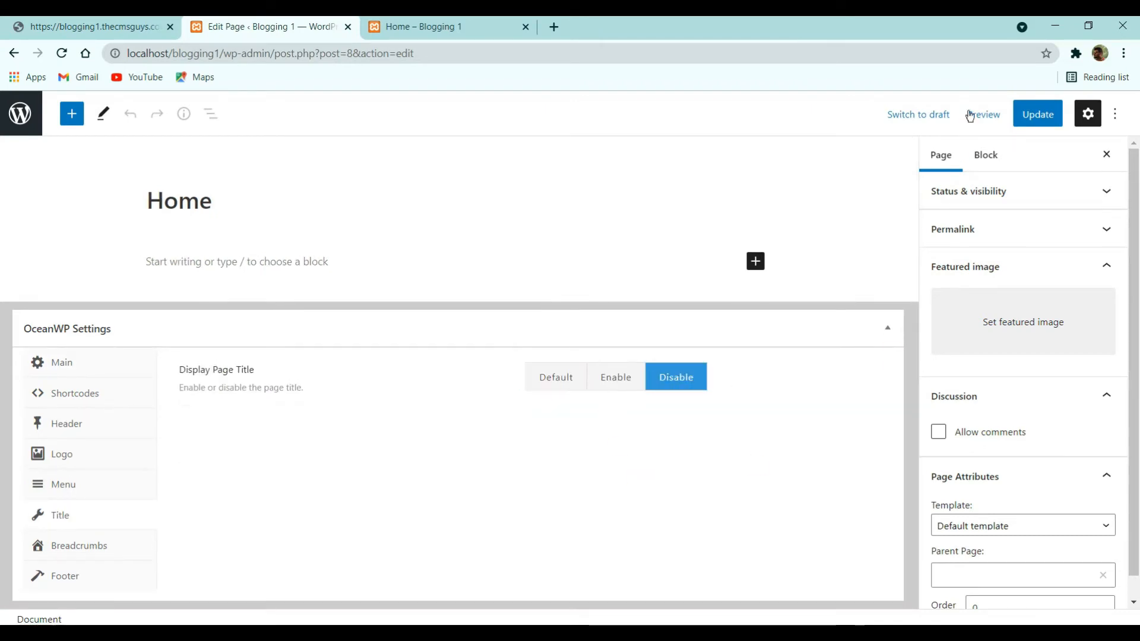
pyautogui.click(1040, 118)
pyautogui.click(433, 26)
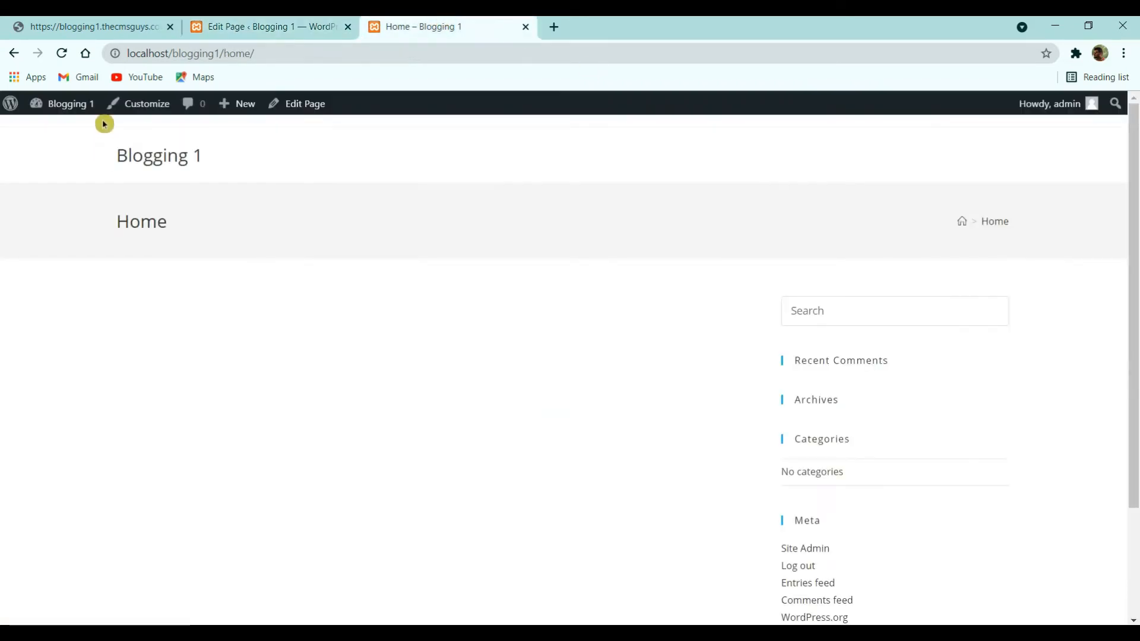
pyautogui.click(61, 52)
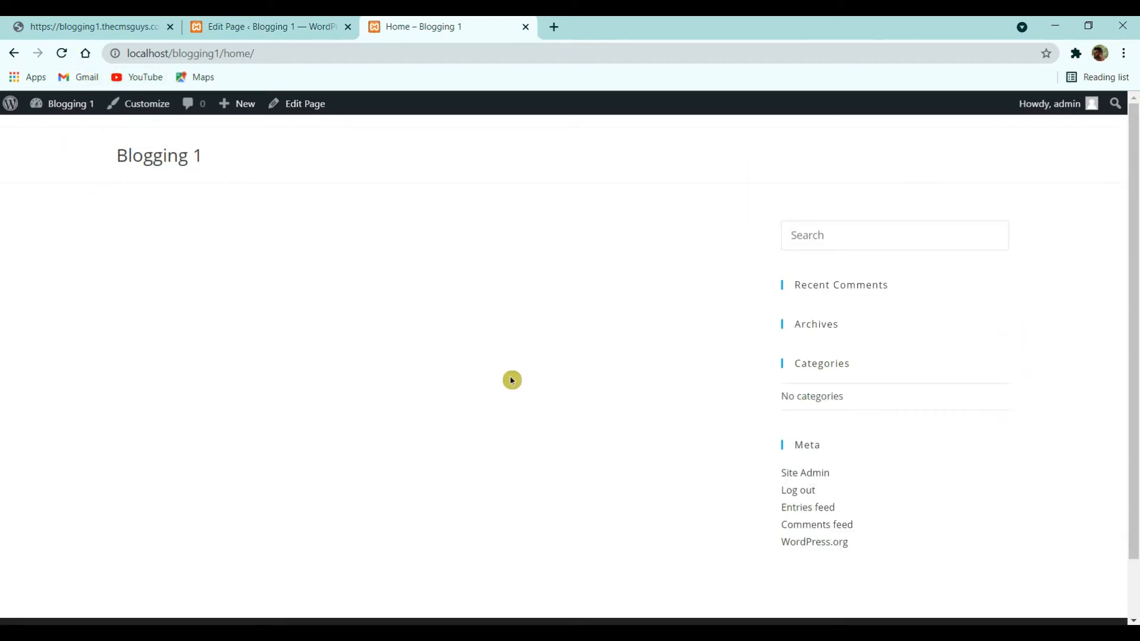
pyautogui.click(232, 25)
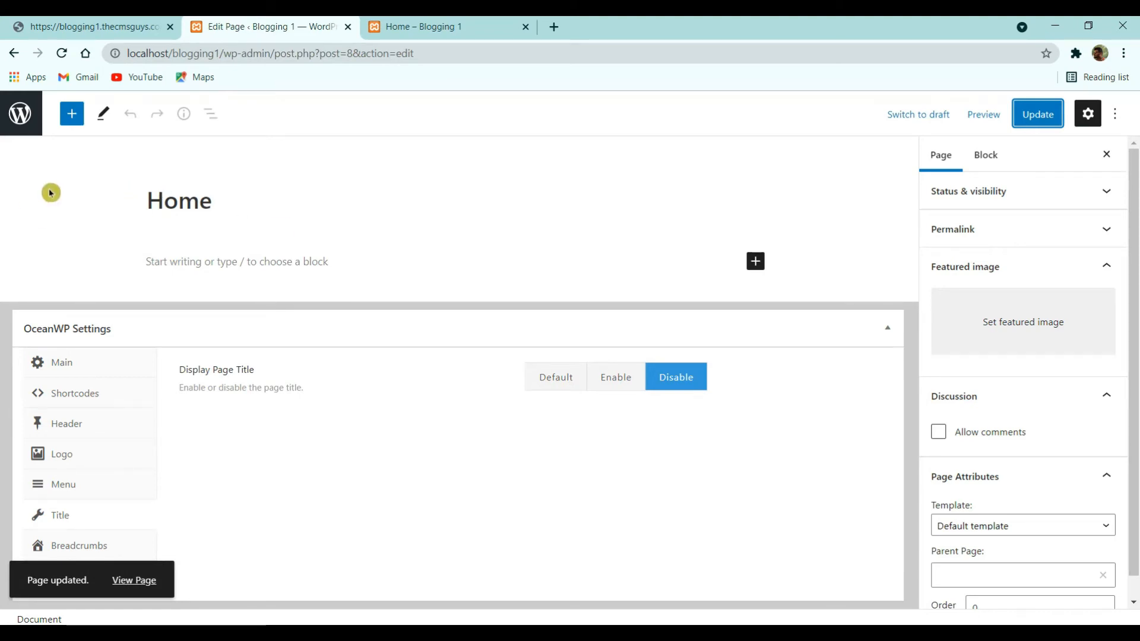
pyautogui.click(21, 113)
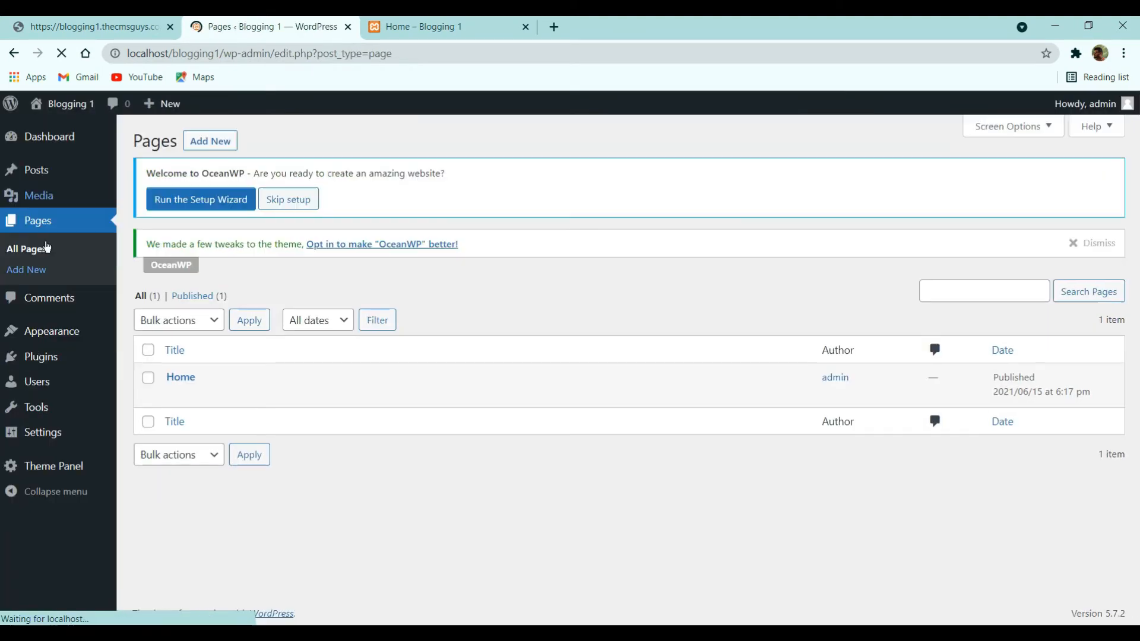
# - Search the plugin directory for 'ocean' under Plugins > Add New
pyautogui.click(54, 364)
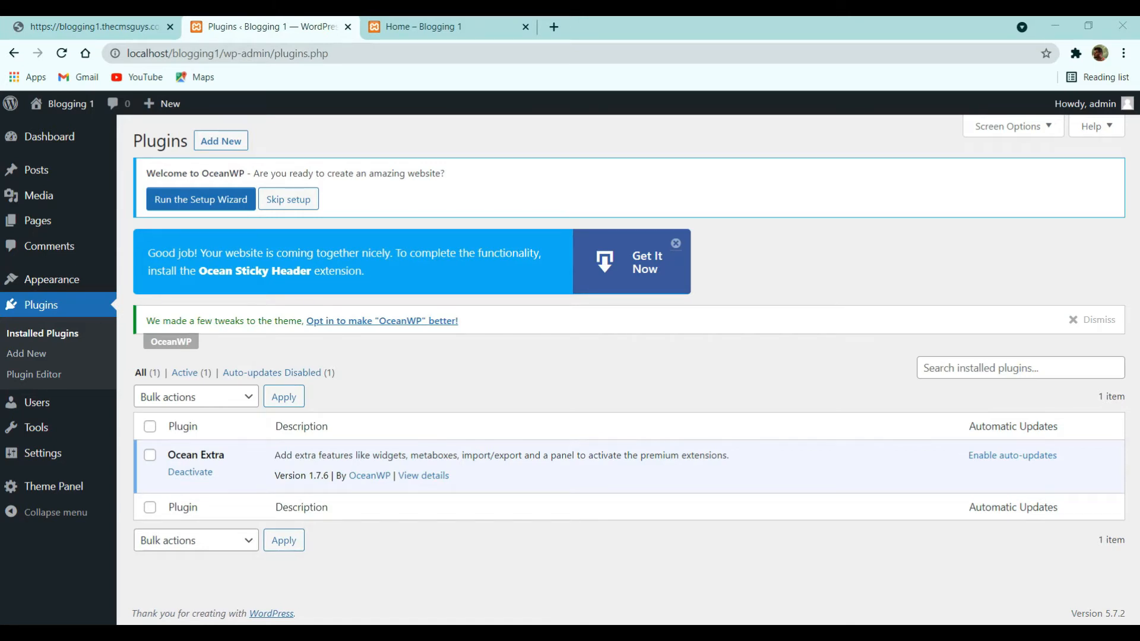
pyautogui.click(223, 142)
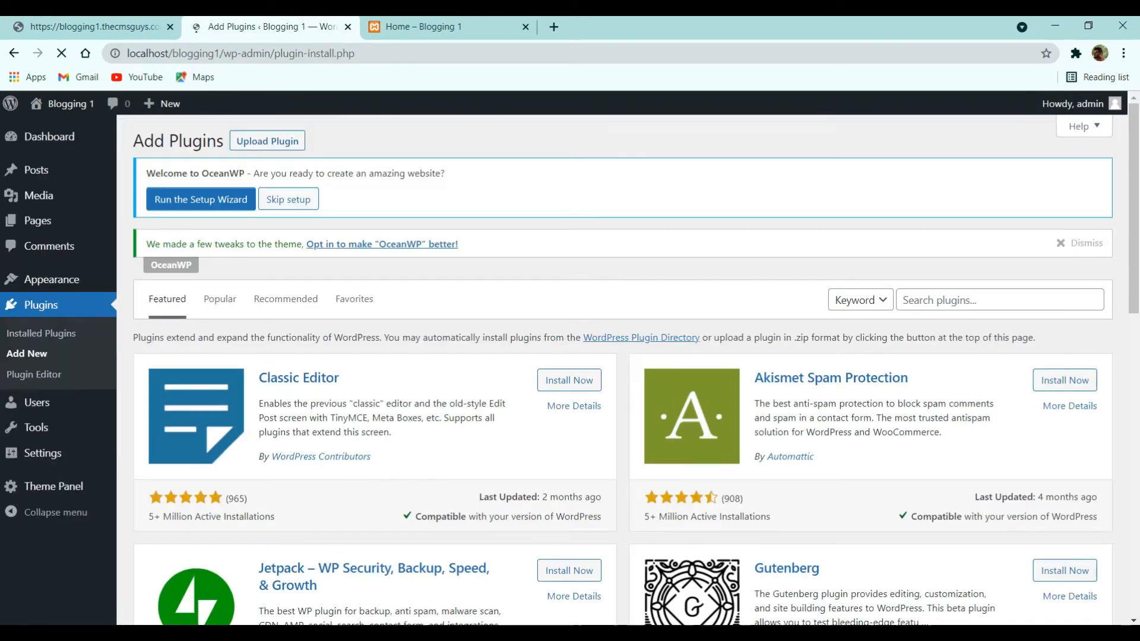
pyautogui.click(993, 299)
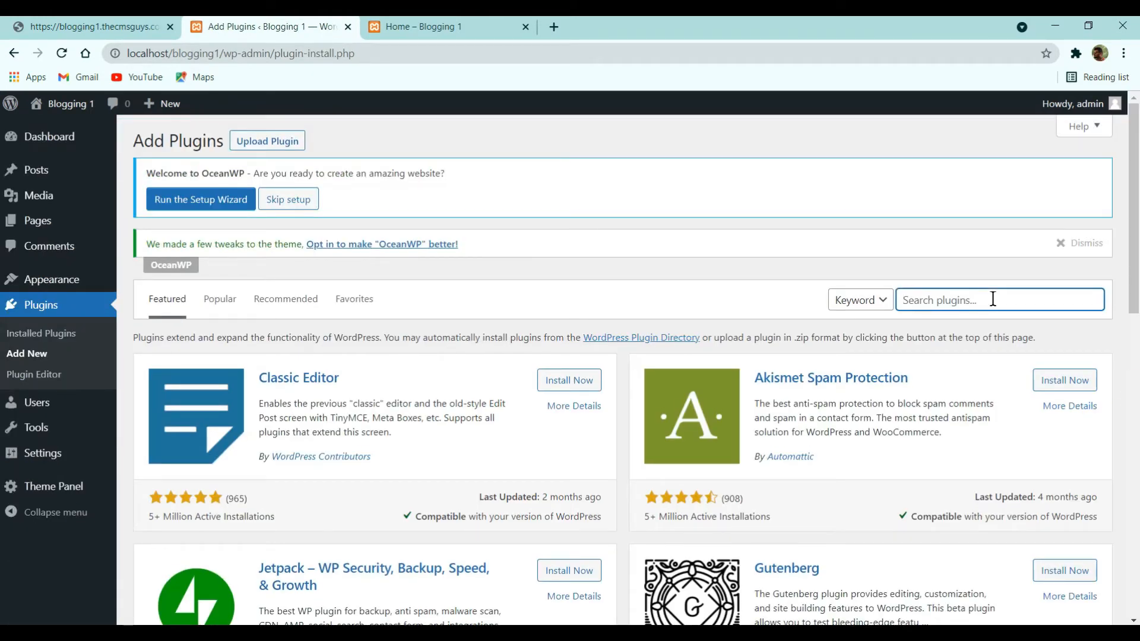
pyautogui.write('ocean')
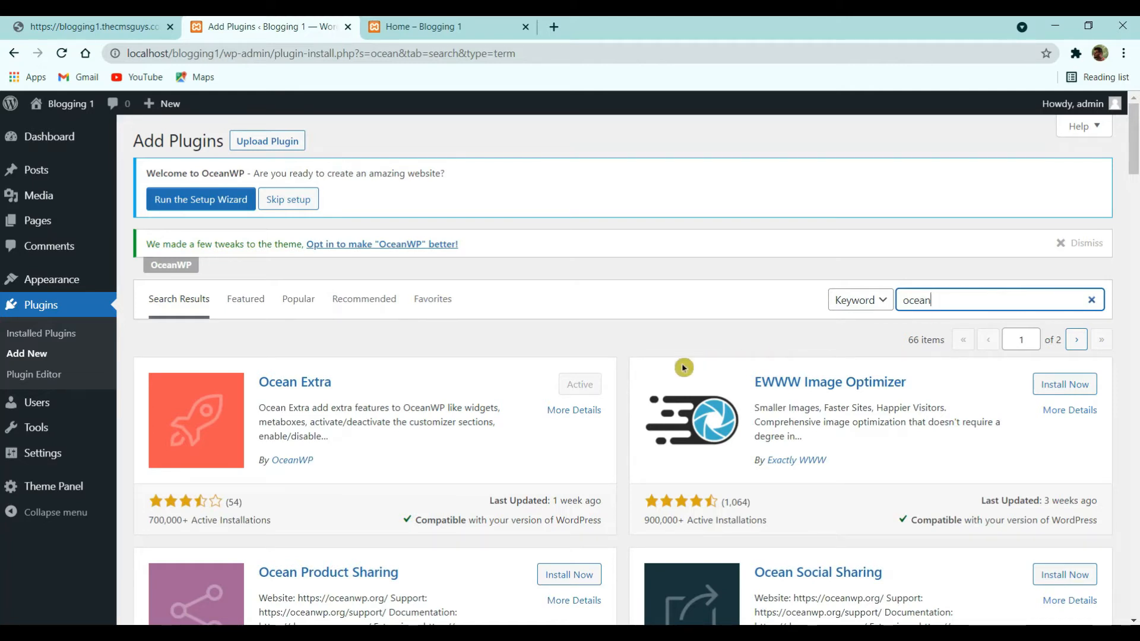
pyautogui.scroll(-2, 683, 368)
# - Install Ocean Social Sharing and Ocean Stick Anything from the search results
pyautogui.click(1053, 428)
pyautogui.scroll(-2, 452, 392)
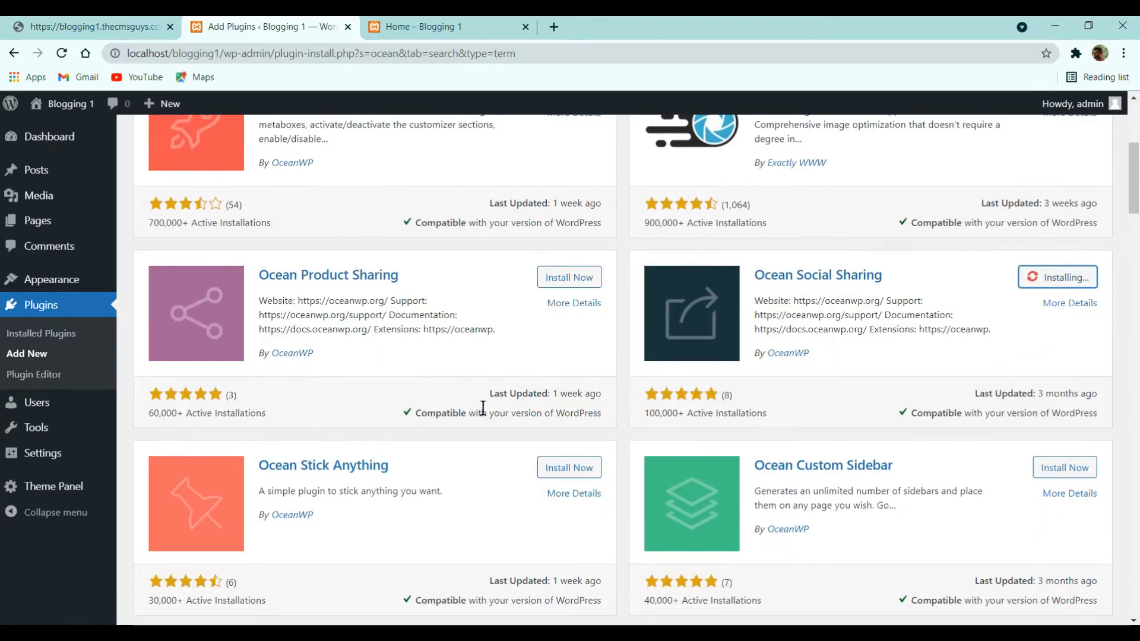
pyautogui.scroll(-2, 483, 407)
pyautogui.click(570, 320)
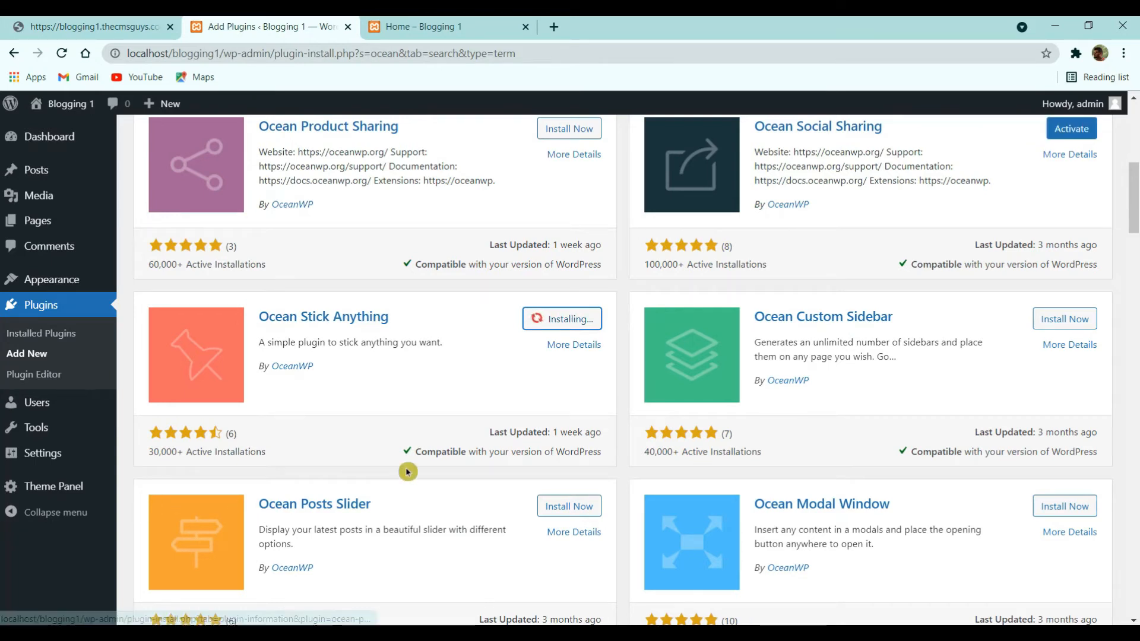
pyautogui.scroll(3, 418, 469)
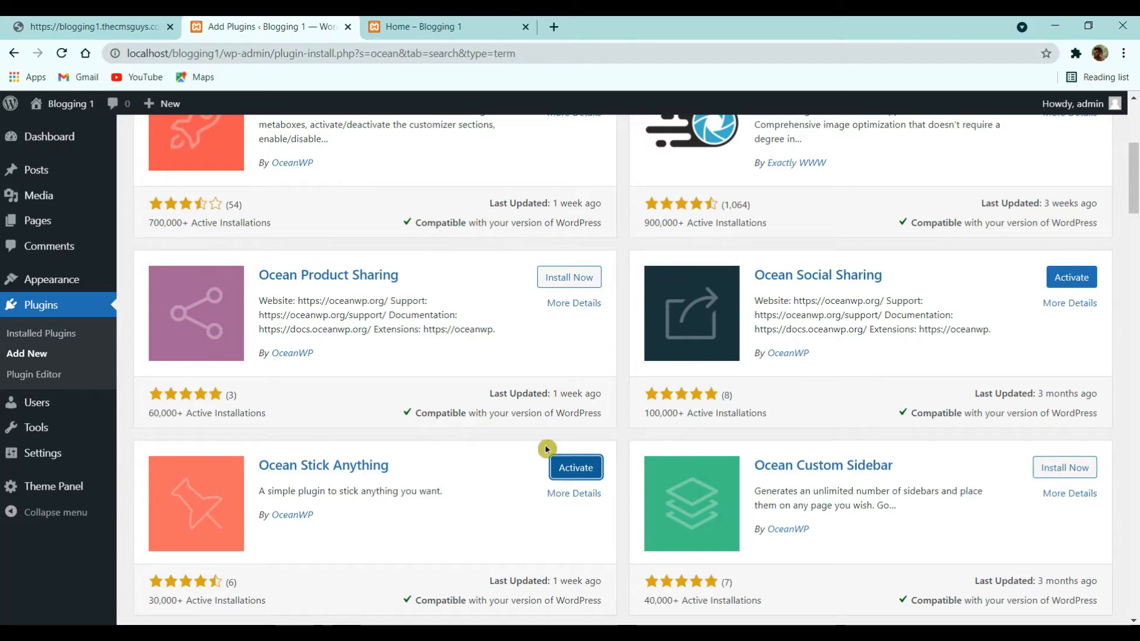
pyautogui.scroll(5, 857, 318)
pyautogui.doubleClick(934, 291)
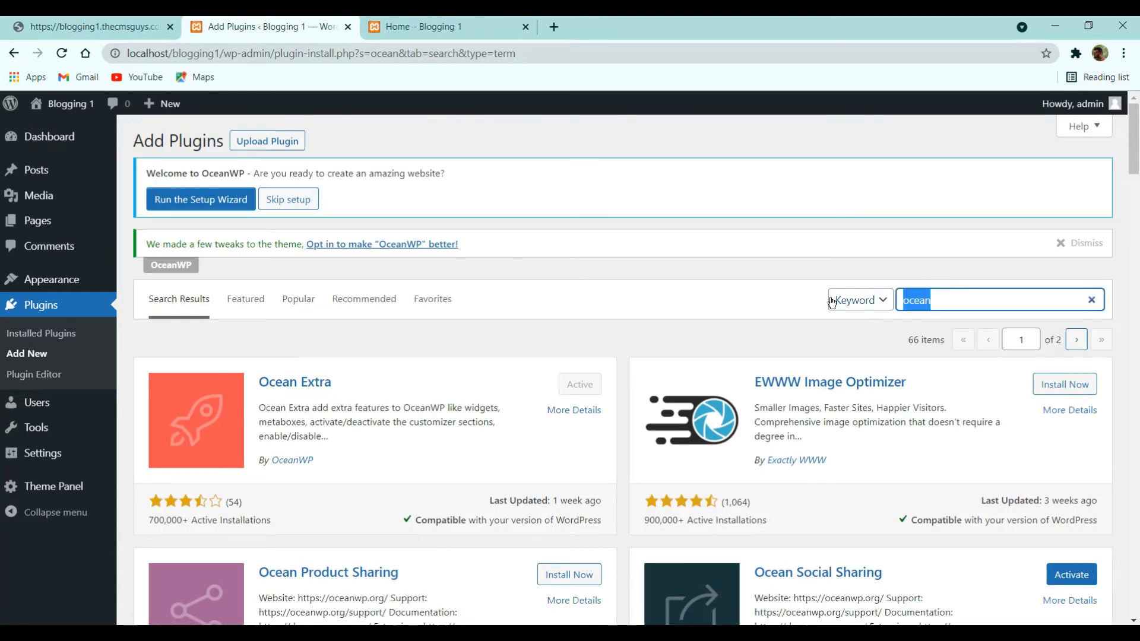
# - Install WPForms, then bulk-activate Ocean Social Sharing, Ocean Stick Anything and WPForms Lite
pyautogui.write('wp forms')
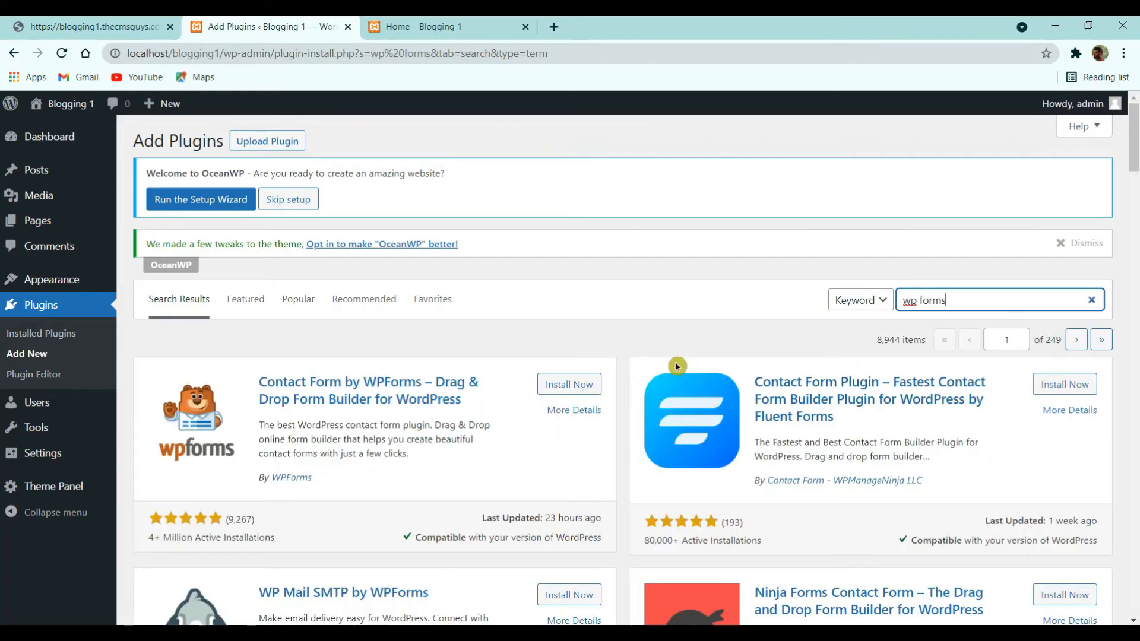
pyautogui.click(568, 386)
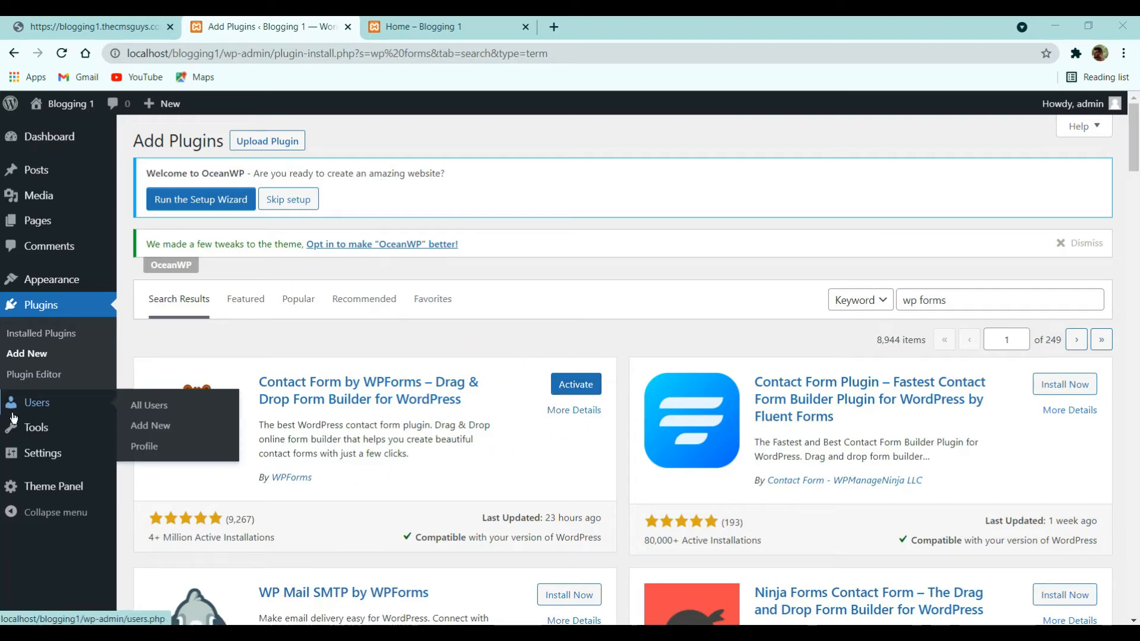
pyautogui.click(30, 332)
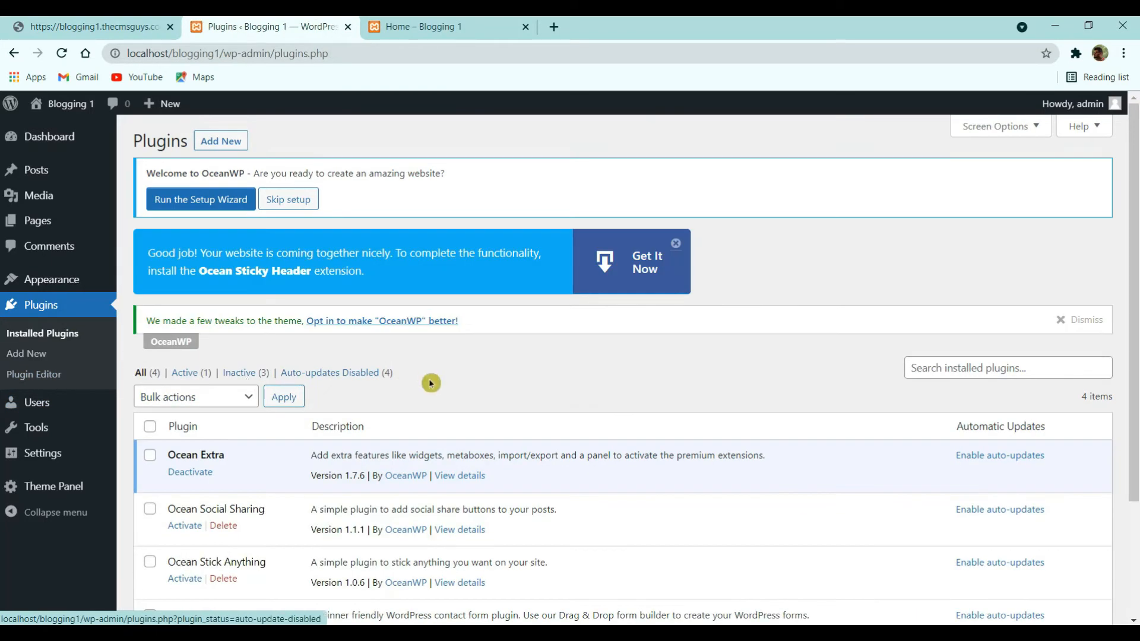
pyautogui.scroll(-2, 162, 355)
pyautogui.click(149, 274)
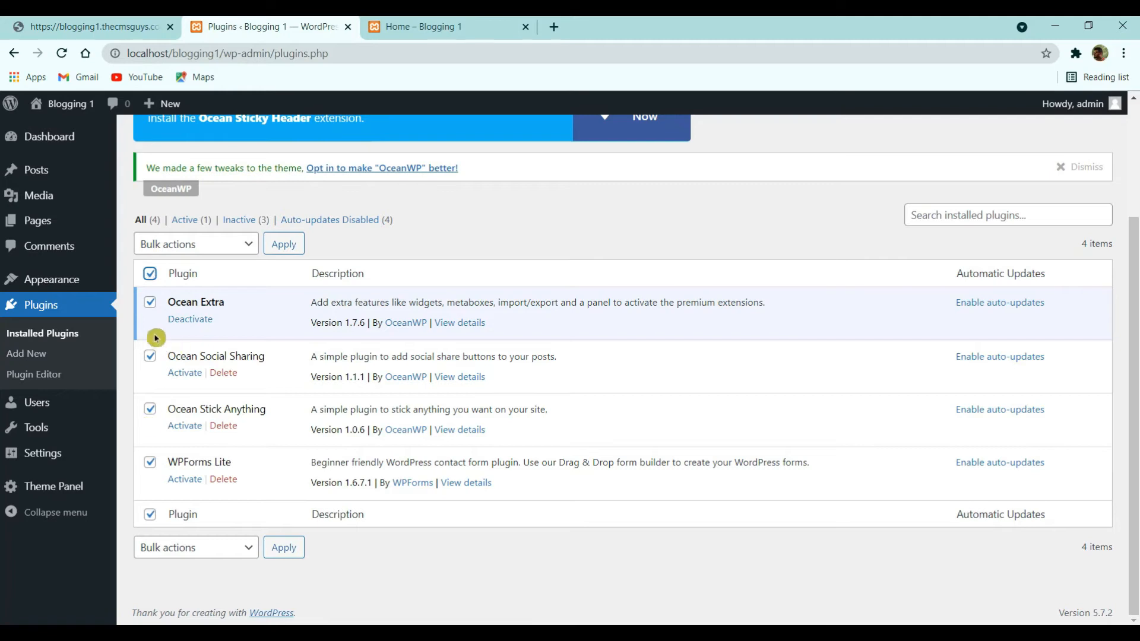
pyautogui.click(150, 303)
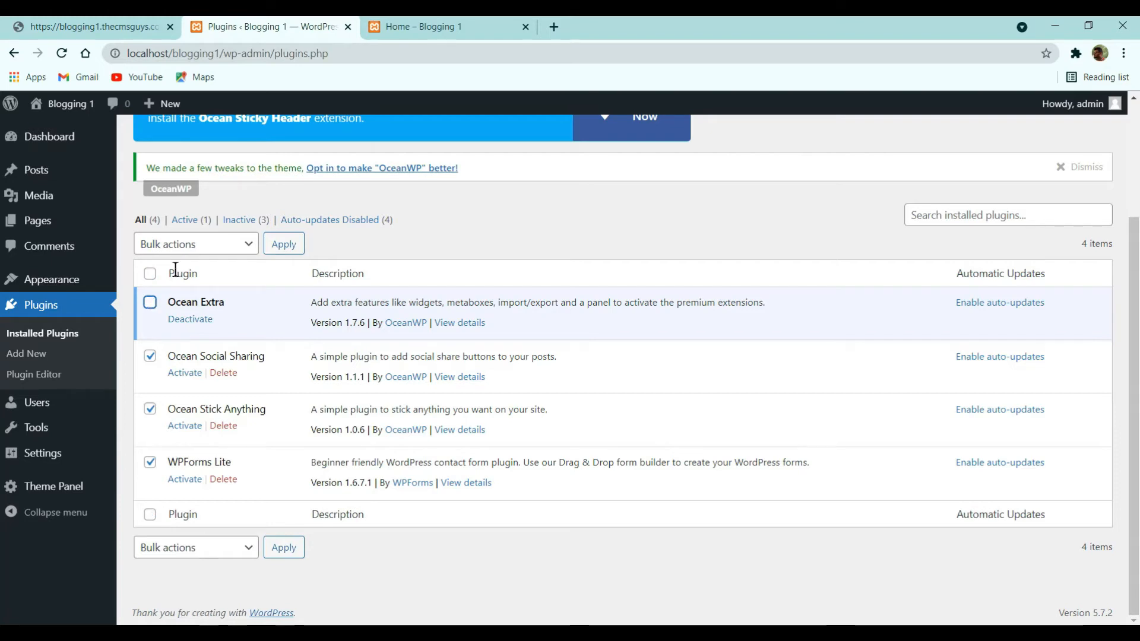
pyautogui.click(199, 249)
pyautogui.click(173, 278)
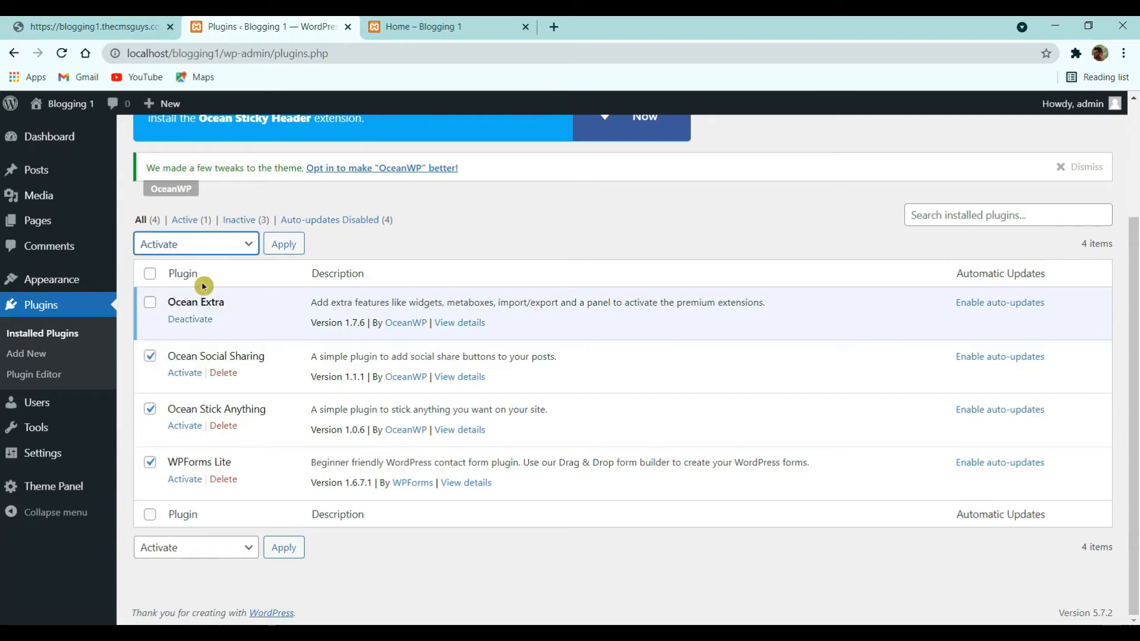
pyautogui.click(285, 249)
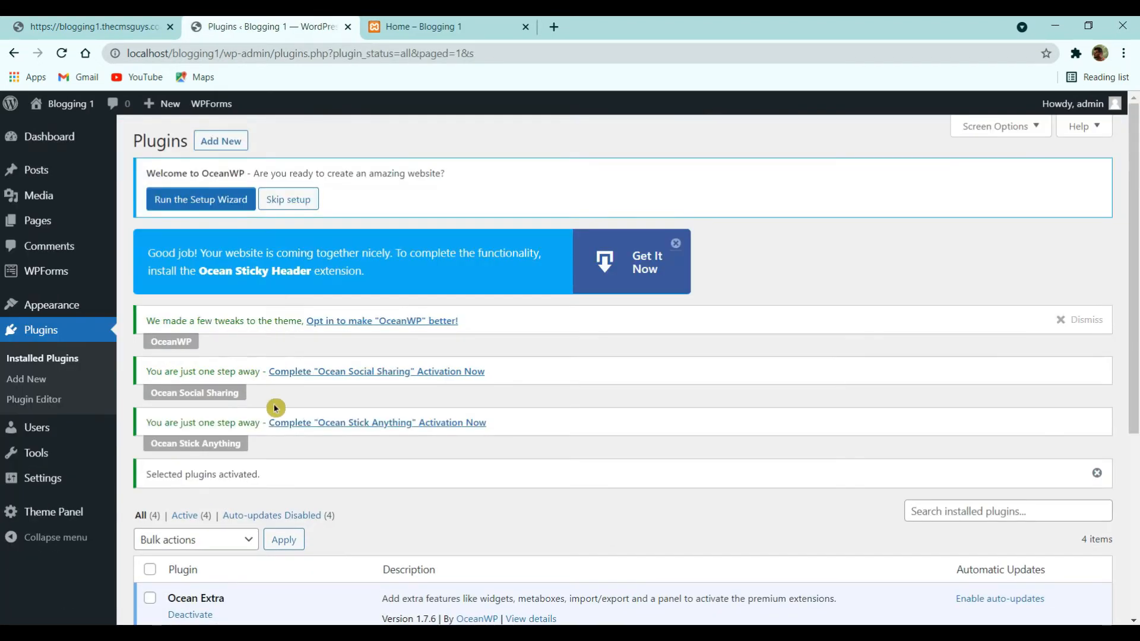
pyautogui.scroll(-5, 274, 404)
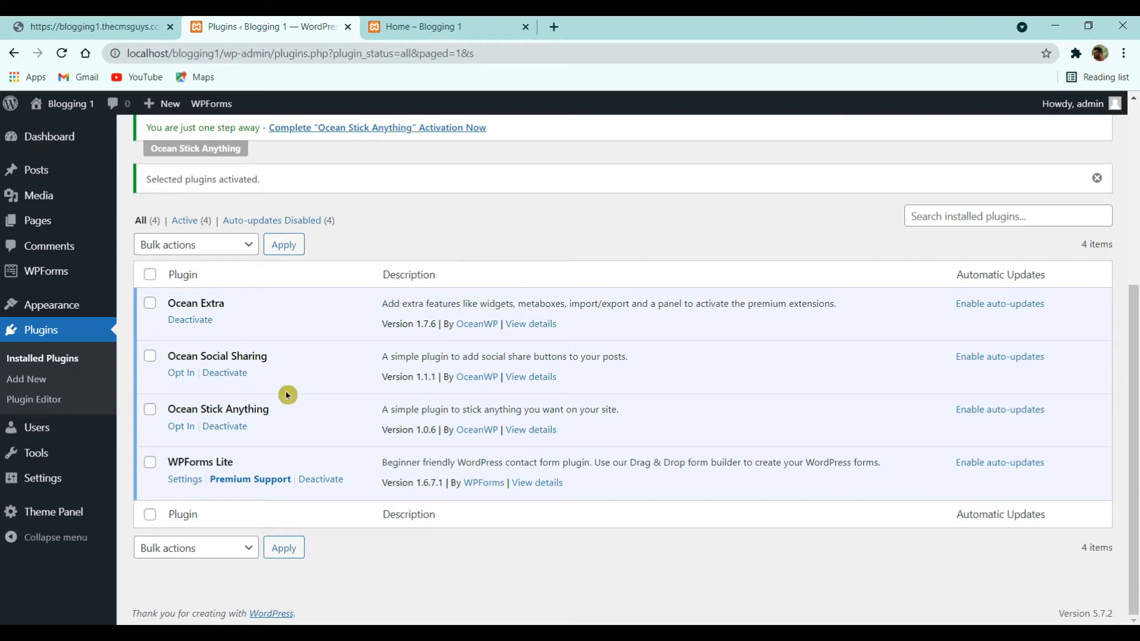
pyautogui.scroll(5, 279, 392)
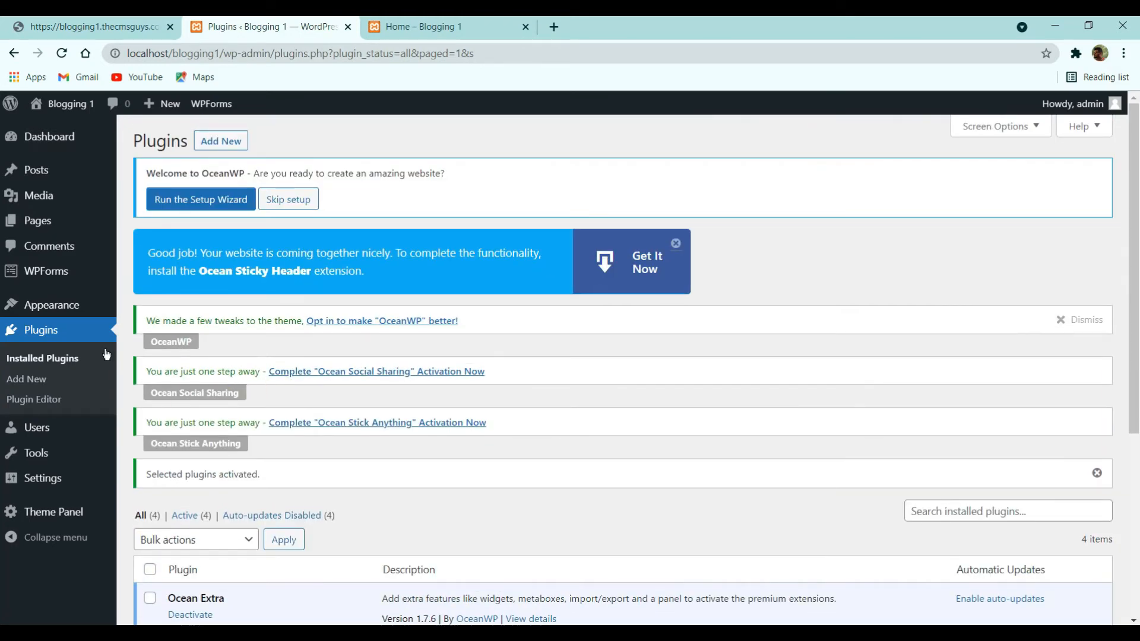
# - Uncheck the WPForms and OceanWP Overview widgets in the Dashboard's Screen Options
pyautogui.click(51, 148)
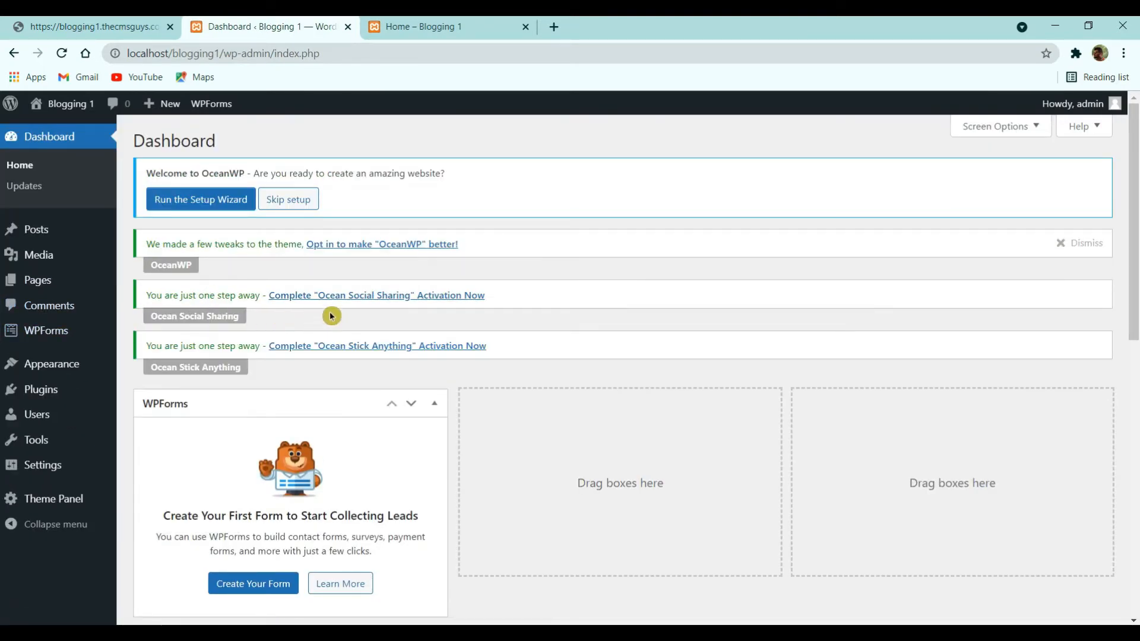
pyautogui.scroll(-7, 346, 320)
pyautogui.scroll(8, 364, 339)
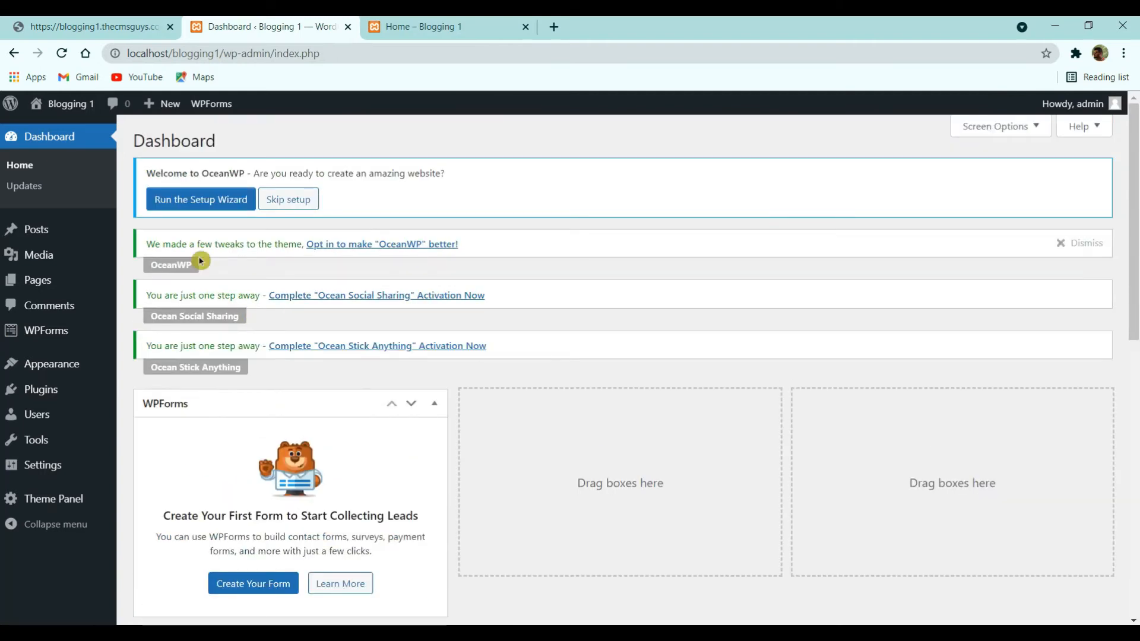
pyautogui.scroll(-10, 376, 362)
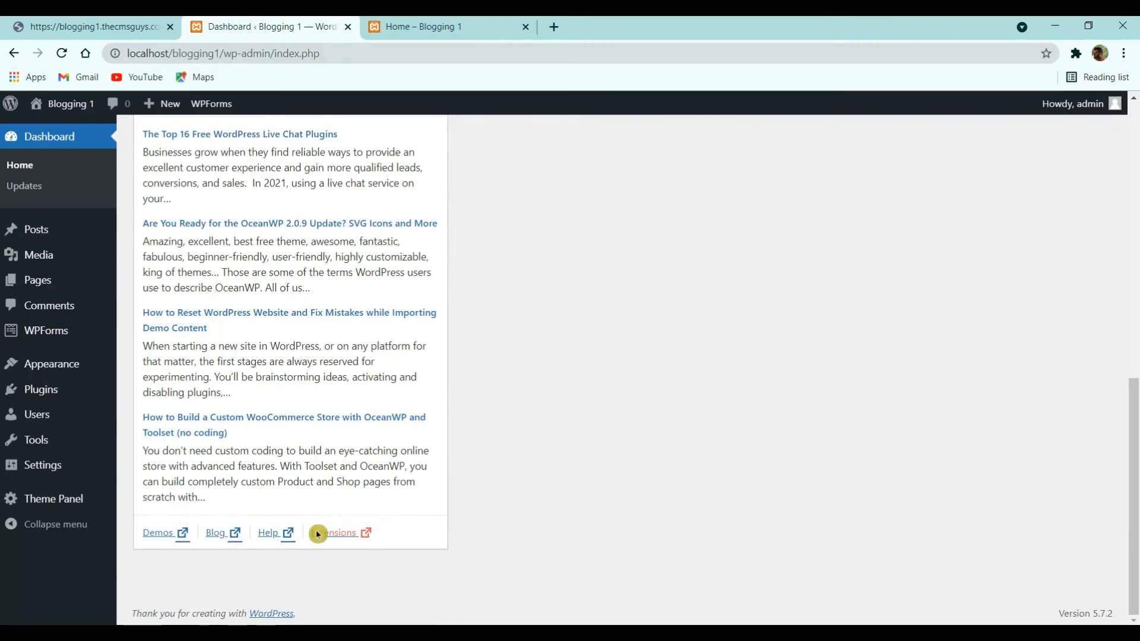
pyautogui.scroll(7, 316, 533)
pyautogui.scroll(3, 303, 459)
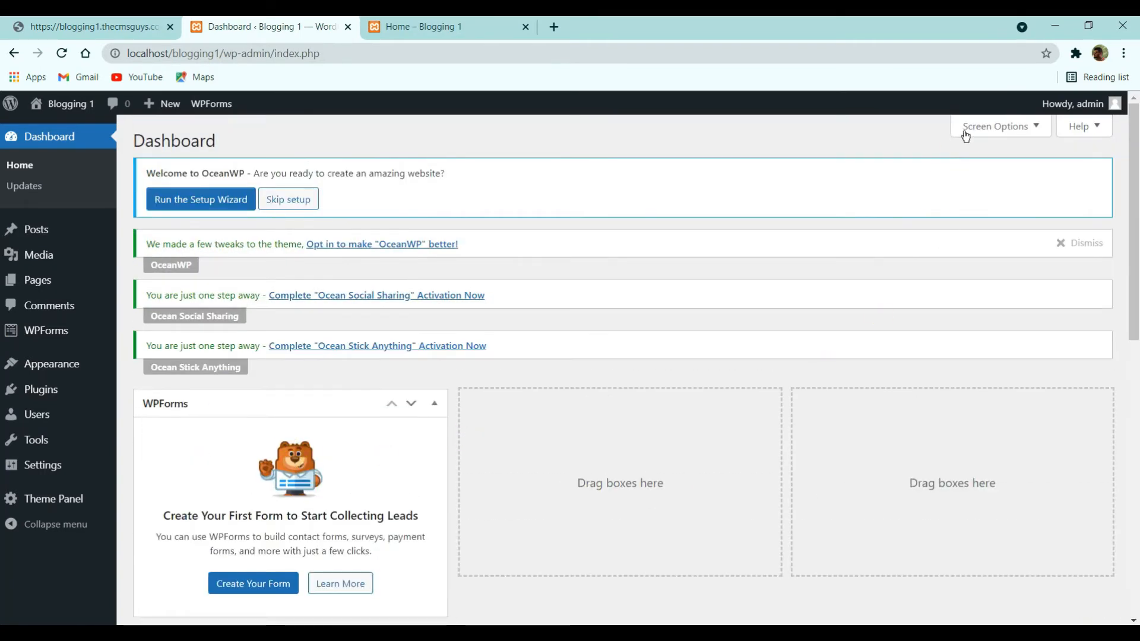
pyautogui.click(985, 134)
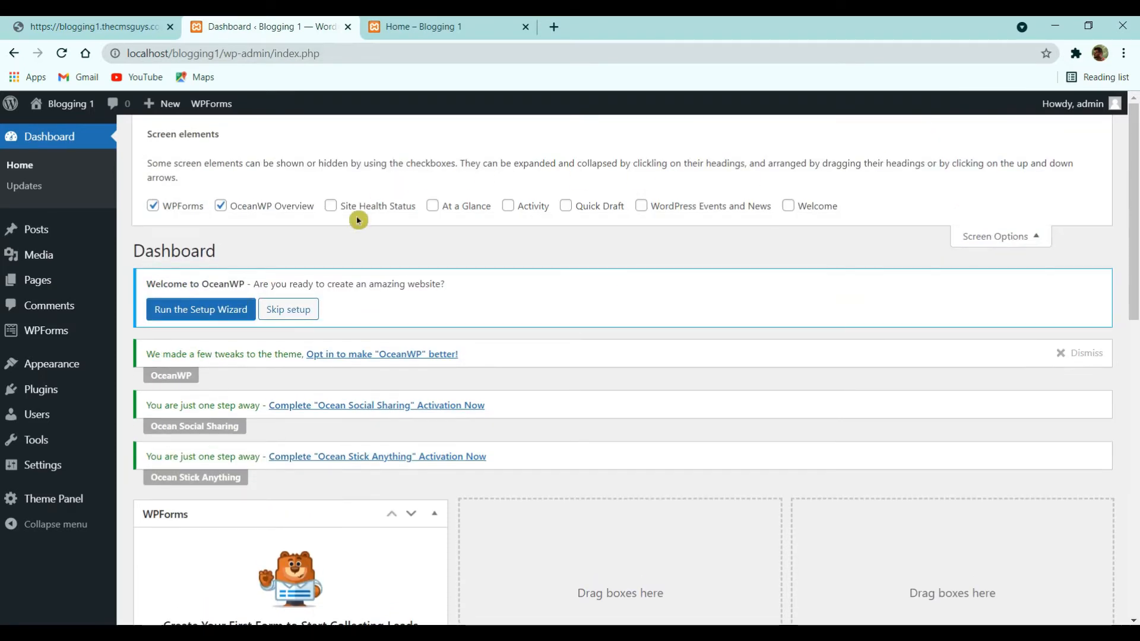
pyautogui.click(173, 212)
pyautogui.click(220, 206)
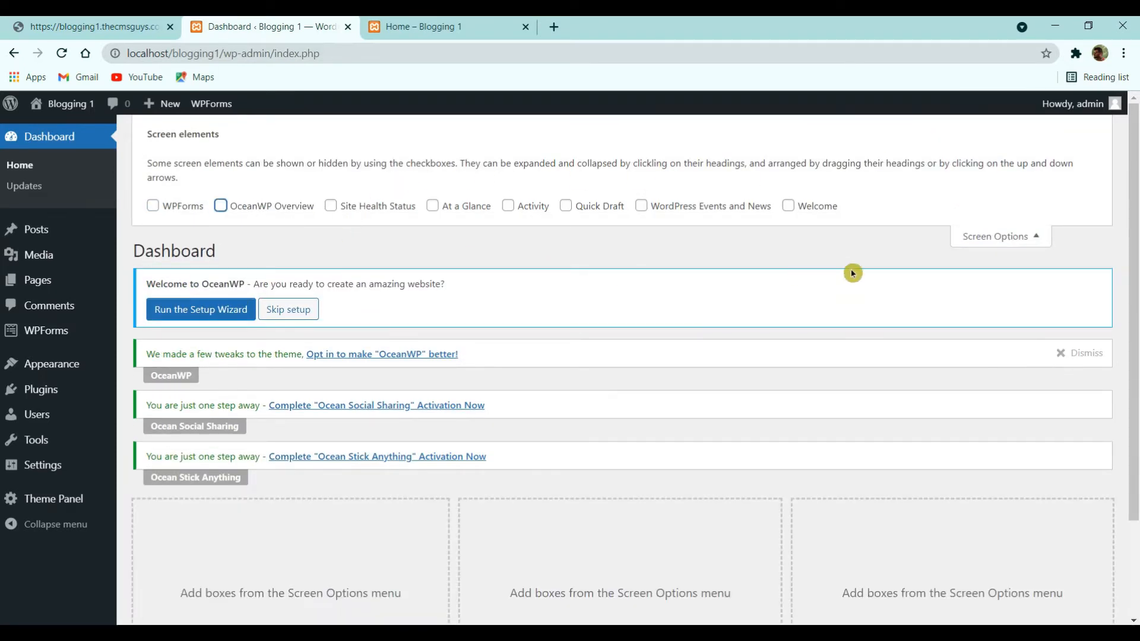
pyautogui.click(985, 237)
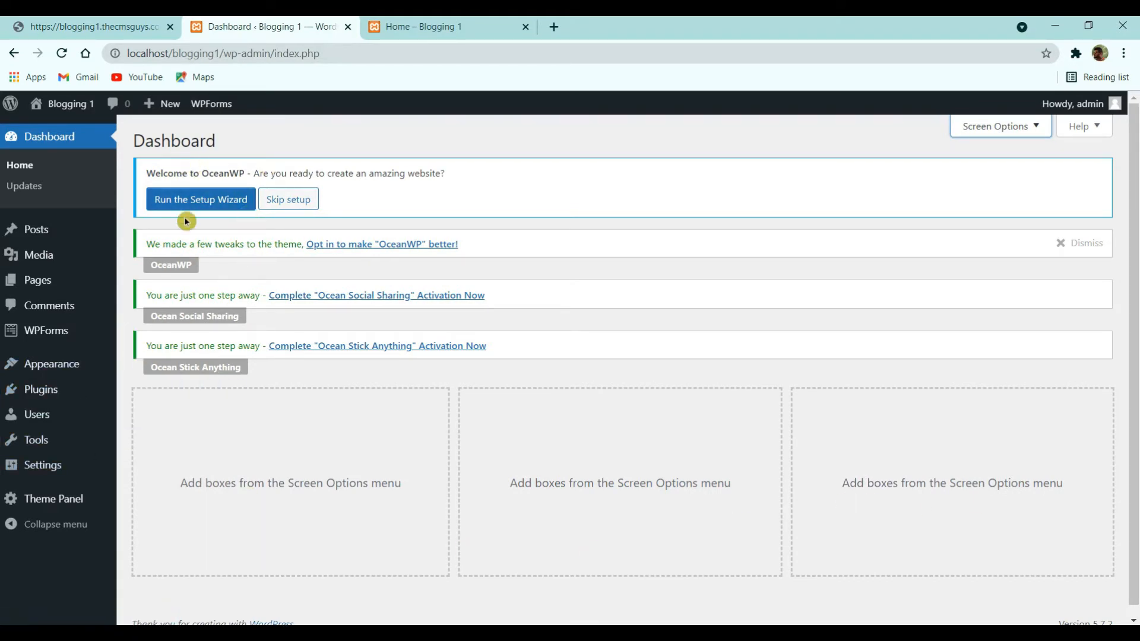
pyautogui.click(153, 182)
pyautogui.click(166, 185)
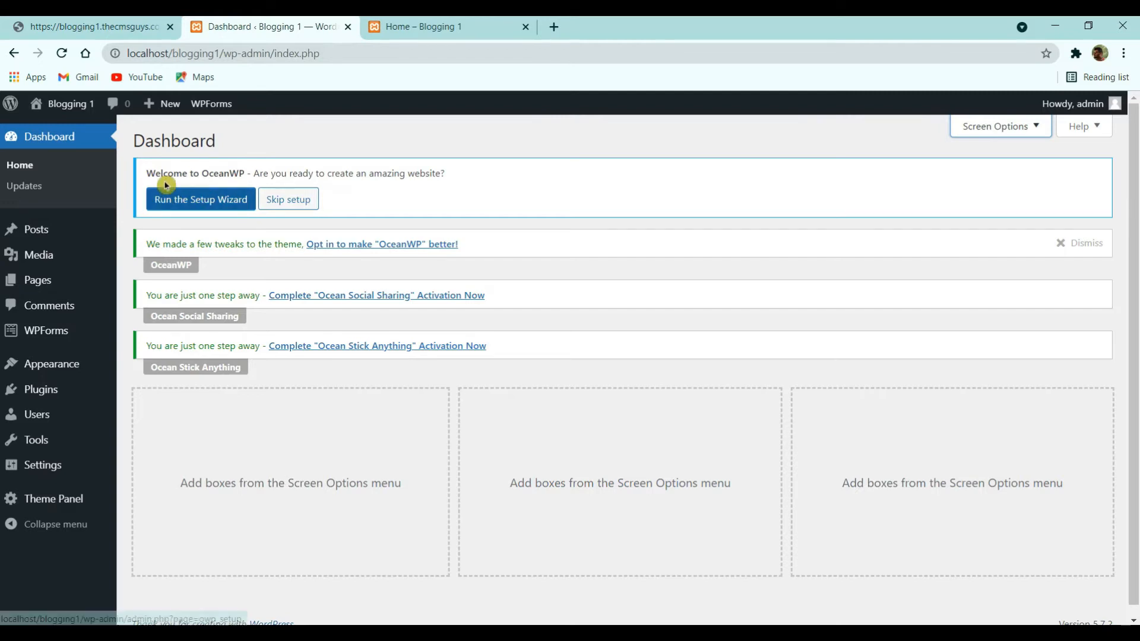
# - Launch the OceanWP setup wizard and skip the demo import
pyautogui.click(193, 203)
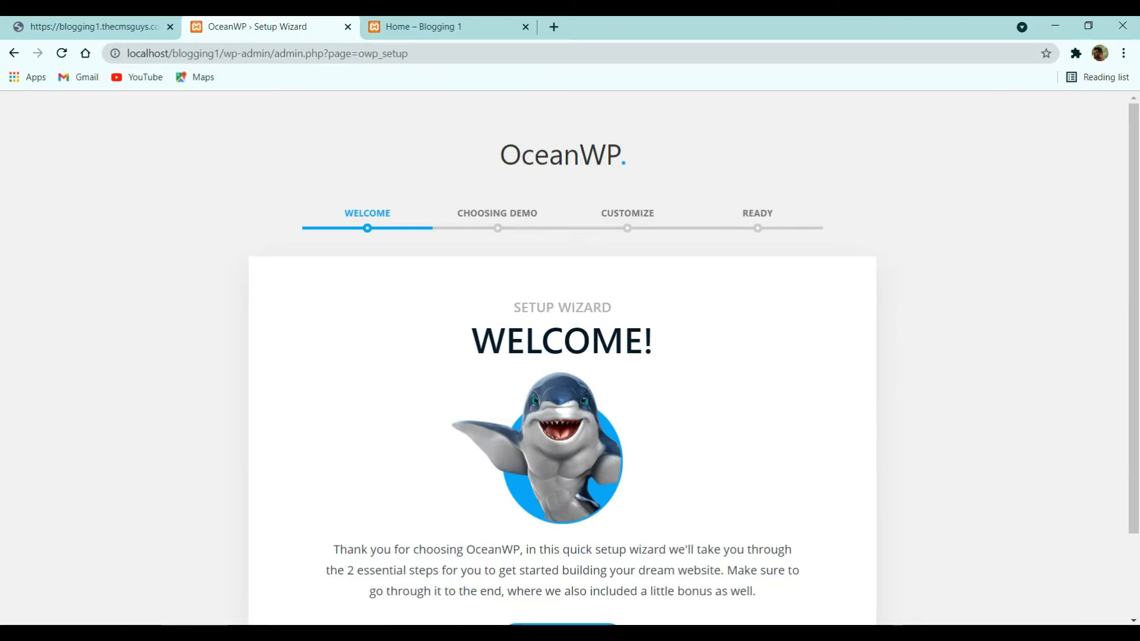
pyautogui.scroll(-2, 393, 456)
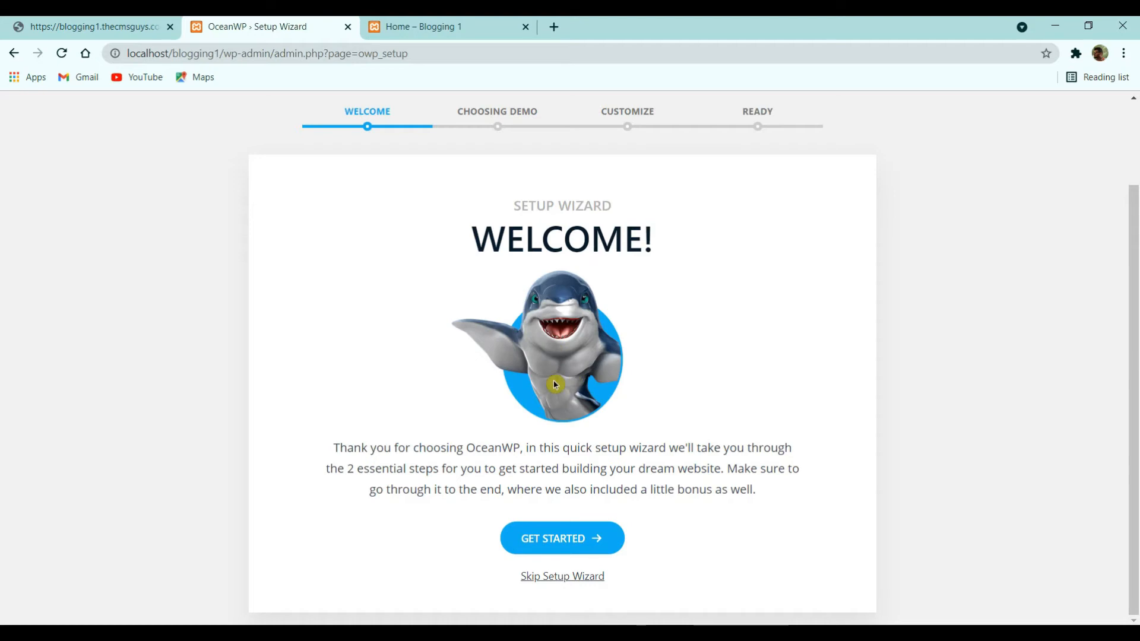
pyautogui.click(580, 538)
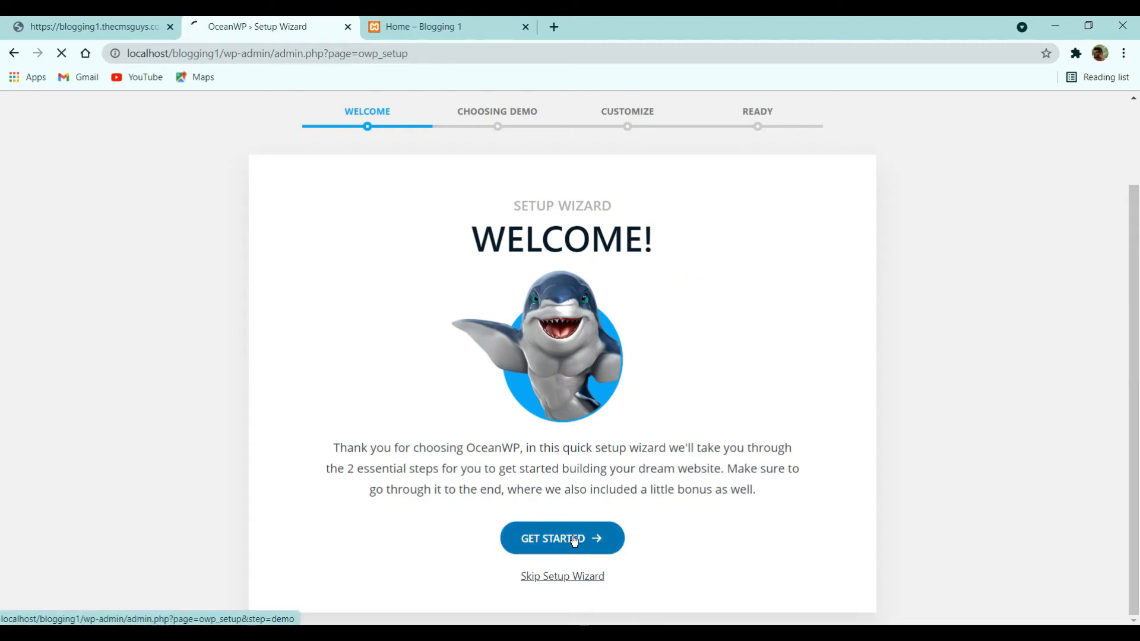
pyautogui.scroll(-5, 505, 404)
pyautogui.scroll(-20, 484, 376)
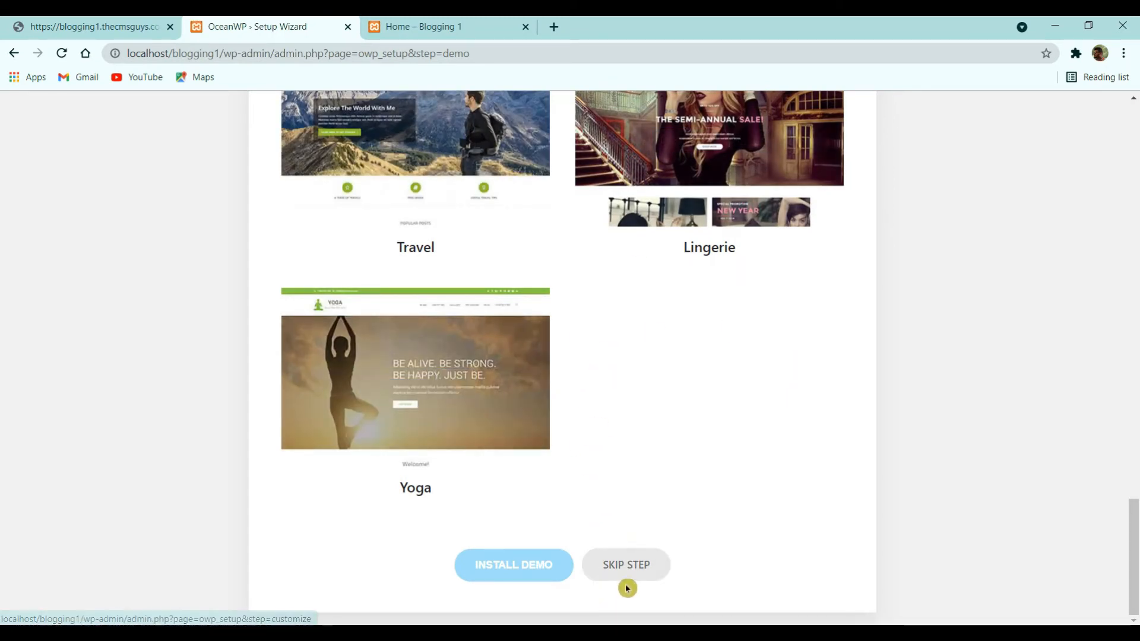
pyautogui.click(638, 568)
# - Review the Customize step's Logo, Site Title, Tagline and Site Icon fields, opening the icon chooser
pyautogui.scroll(-5, 586, 354)
pyautogui.scroll(5, 588, 360)
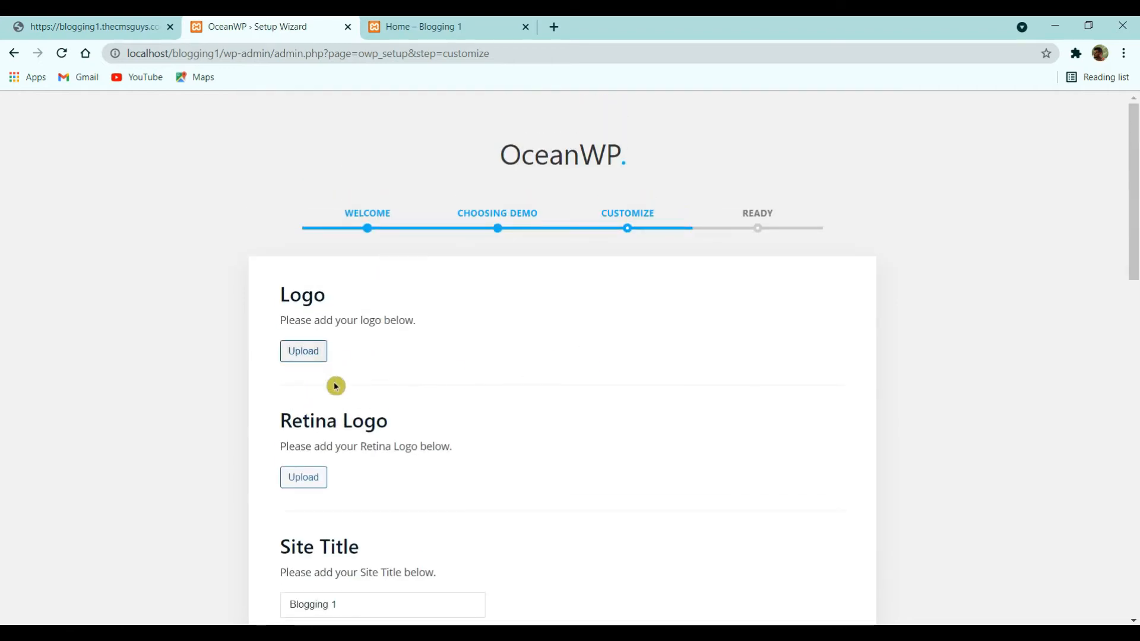
pyautogui.scroll(-5, 465, 319)
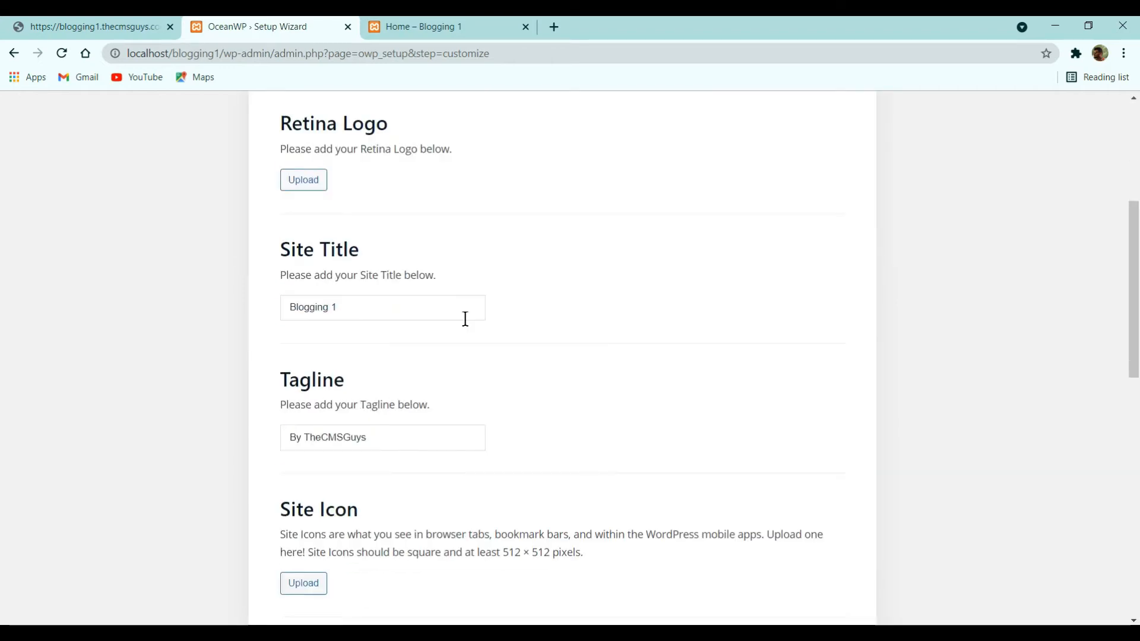
pyautogui.scroll(-3, 395, 340)
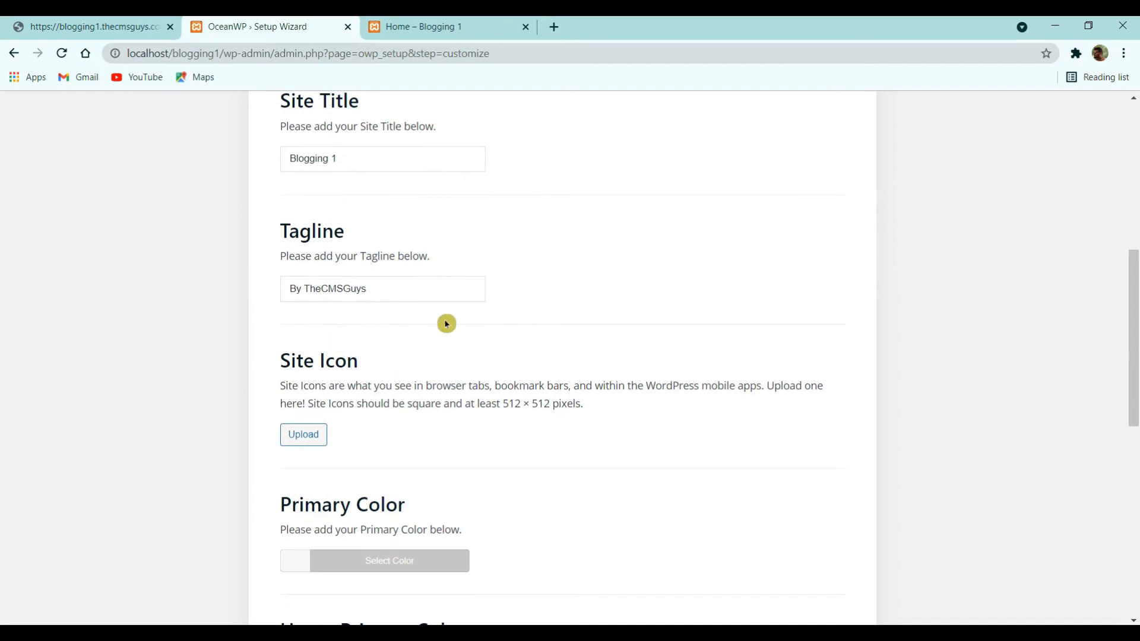
pyautogui.scroll(-3, 447, 323)
pyautogui.scroll(5, 389, 277)
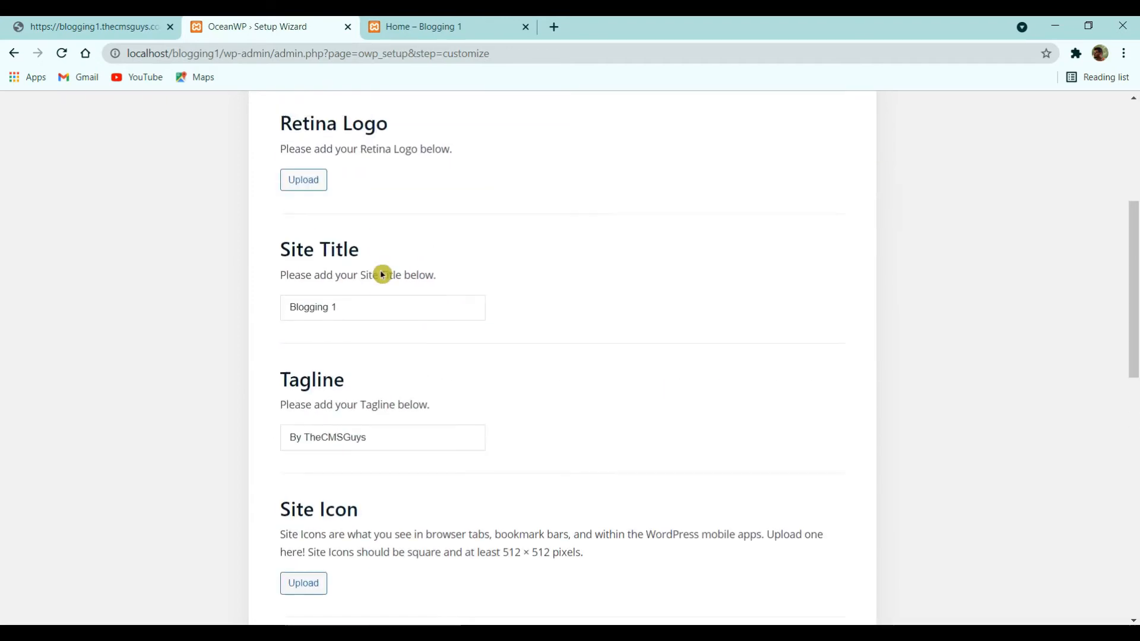
pyautogui.scroll(-8, 425, 359)
pyautogui.scroll(4, 311, 344)
pyautogui.click(304, 436)
# - Upload cropped-The-CMS-Guys-sample-1 and choose it as the site icon
pyautogui.click(138, 166)
pyautogui.click(61, 163)
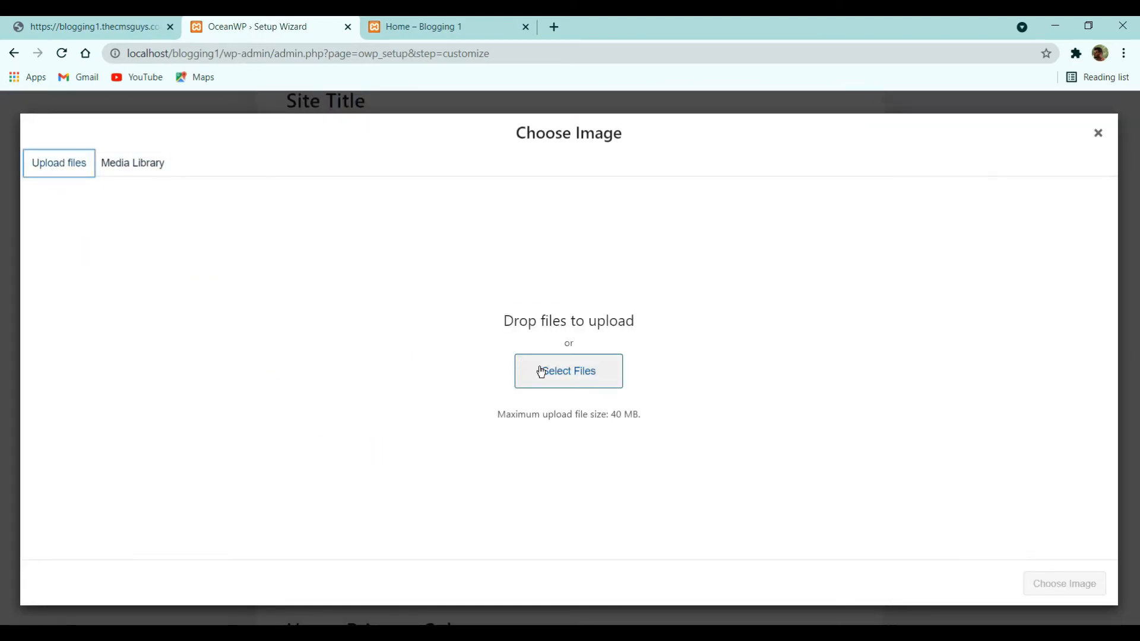
pyautogui.click(571, 386)
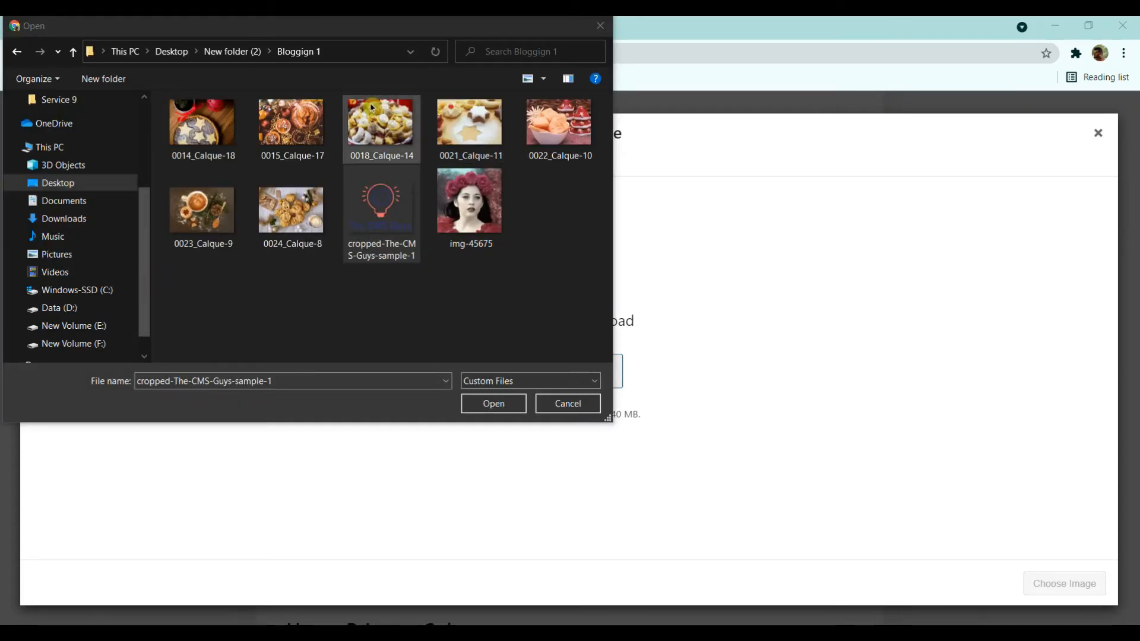
pyautogui.doubleClick(389, 222)
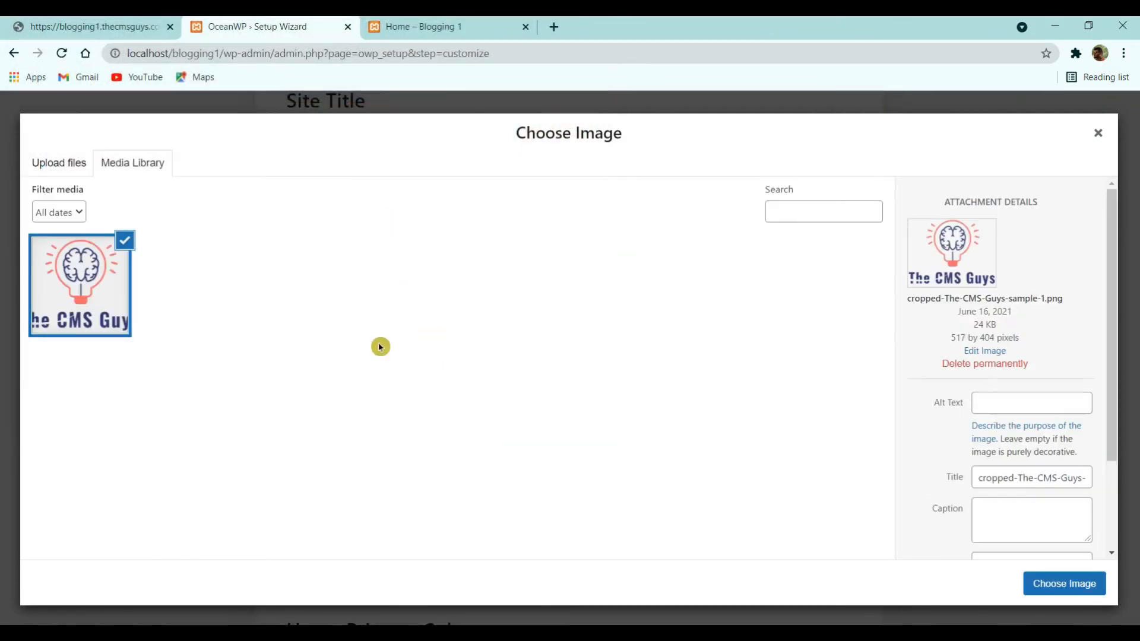
pyautogui.click(1048, 583)
# - Continue past the Customize step to the 'Your website is ready' page
pyautogui.scroll(-5, 988, 563)
pyautogui.scroll(-7, 259, 265)
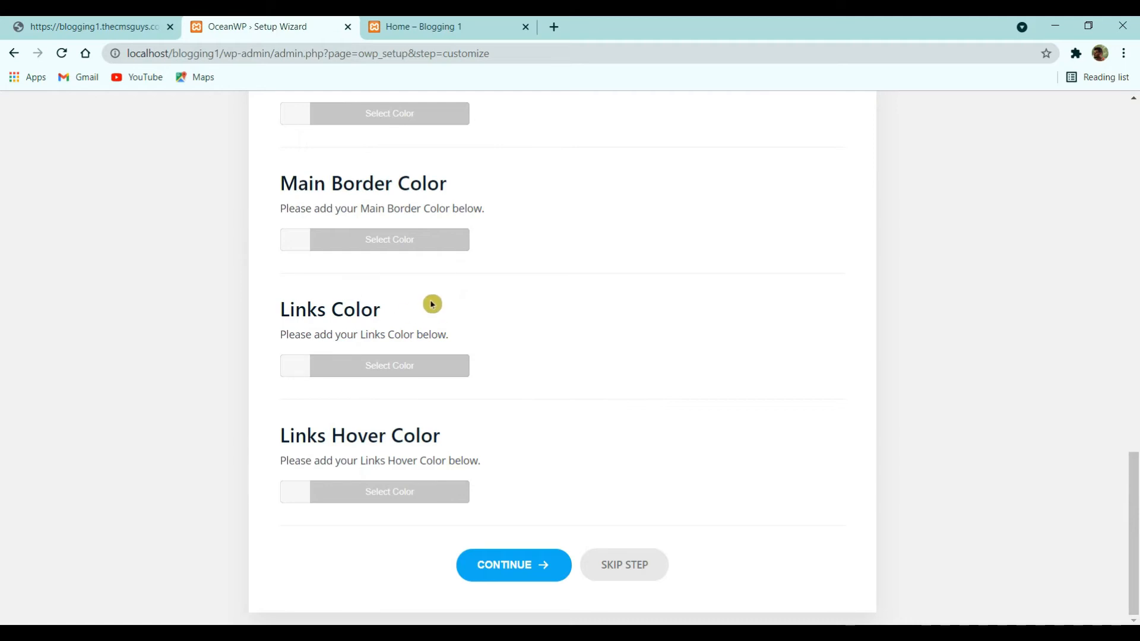
pyautogui.scroll(3, 434, 321)
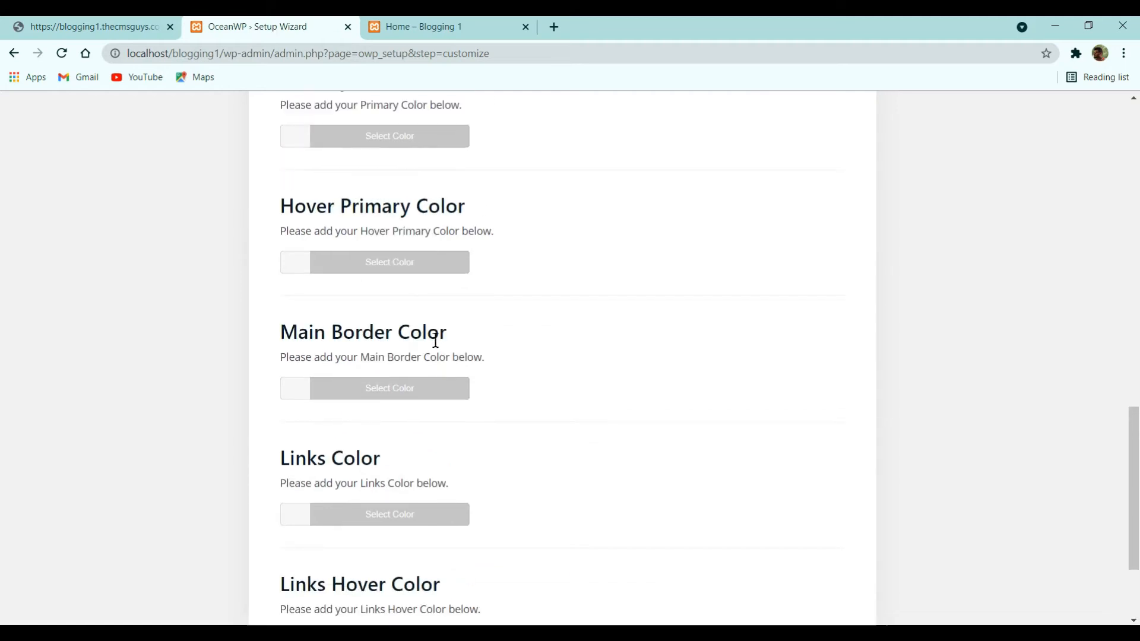
pyautogui.scroll(-3, 573, 328)
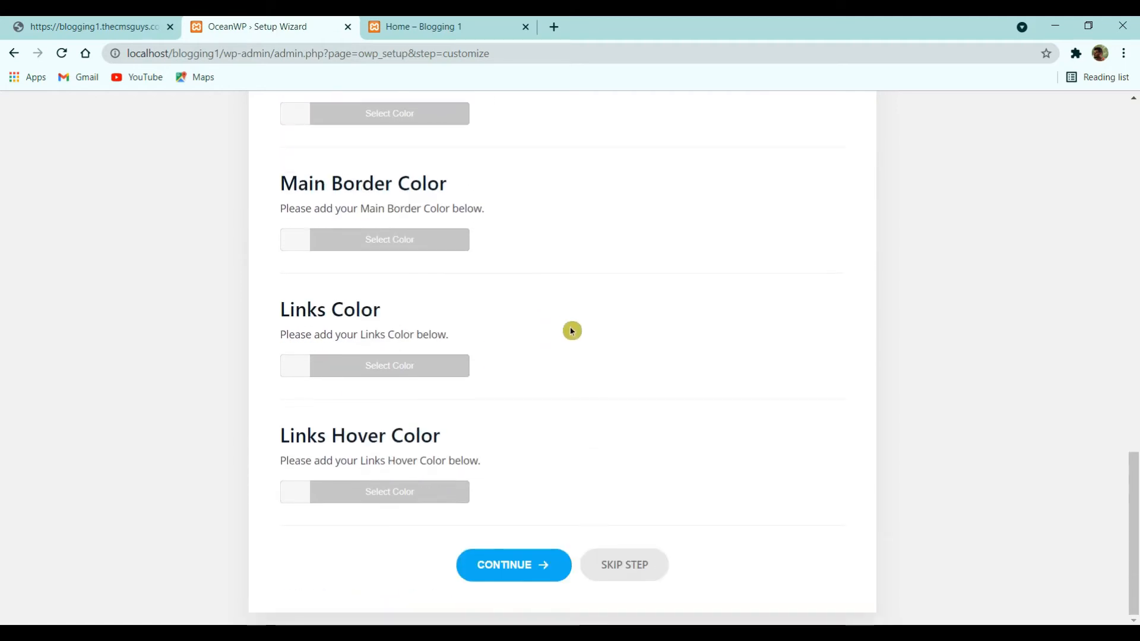
pyautogui.click(538, 566)
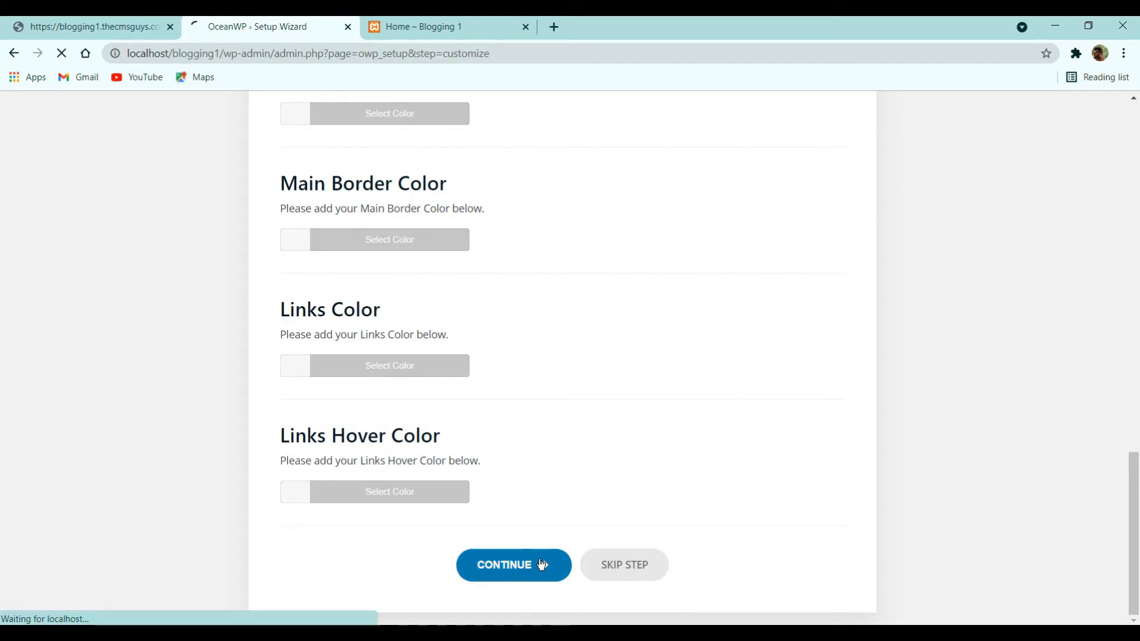
pyautogui.scroll(-3, 529, 416)
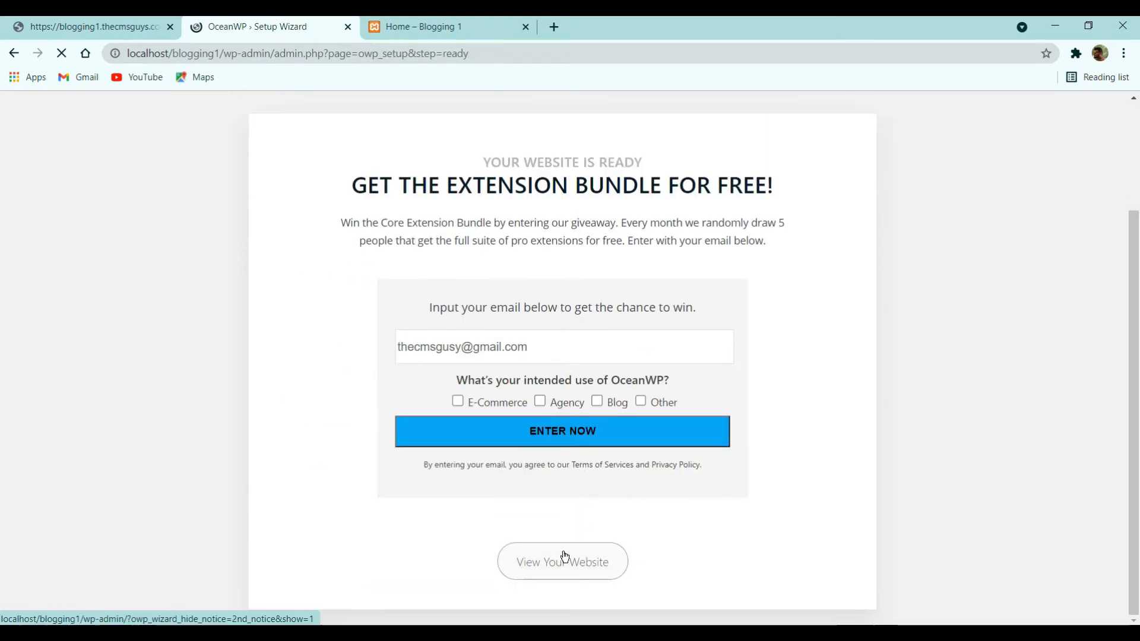
# - Finish the setup wizard and reload the local site's Home page to check it
pyautogui.click(565, 564)
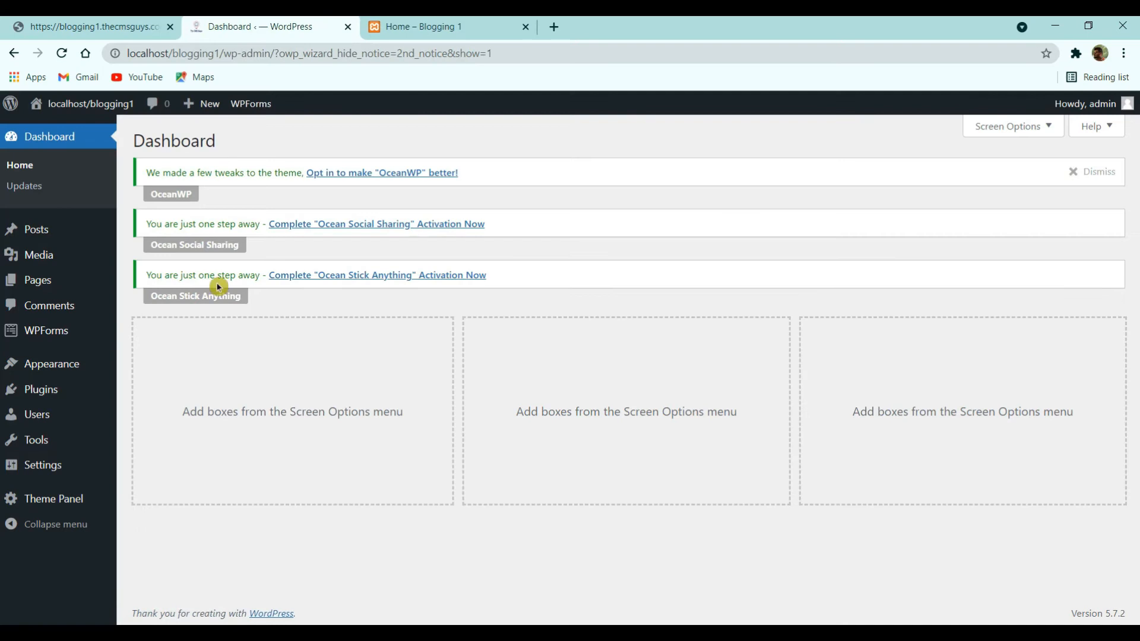
pyautogui.click(415, 23)
pyautogui.click(58, 53)
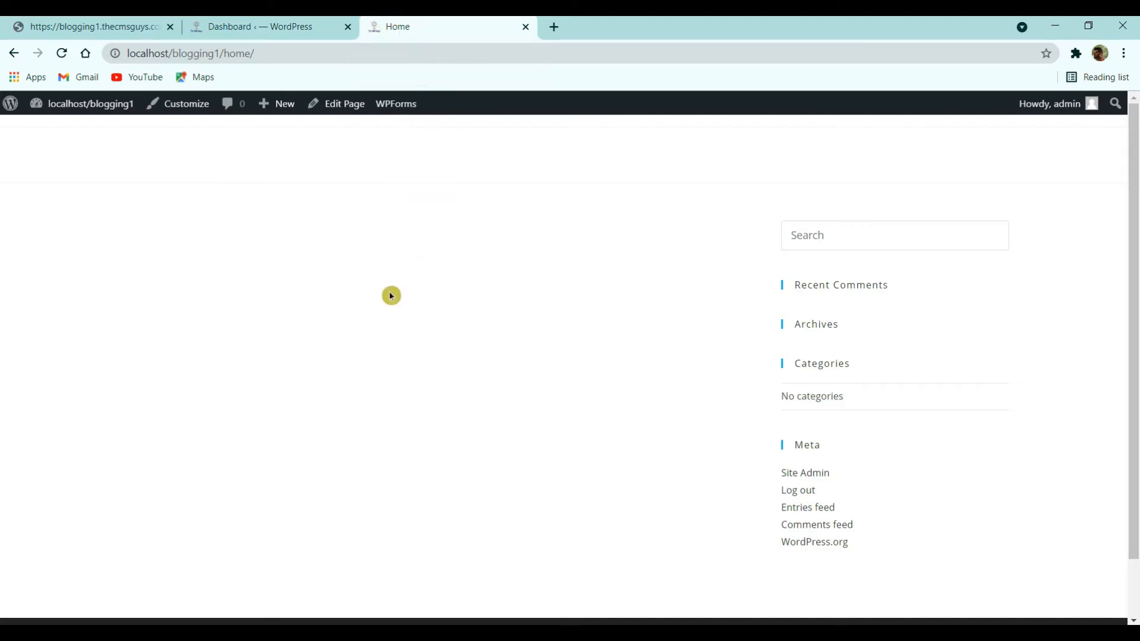
# - Go back to the dashboard and open Settings > Reading
pyautogui.click(272, 19)
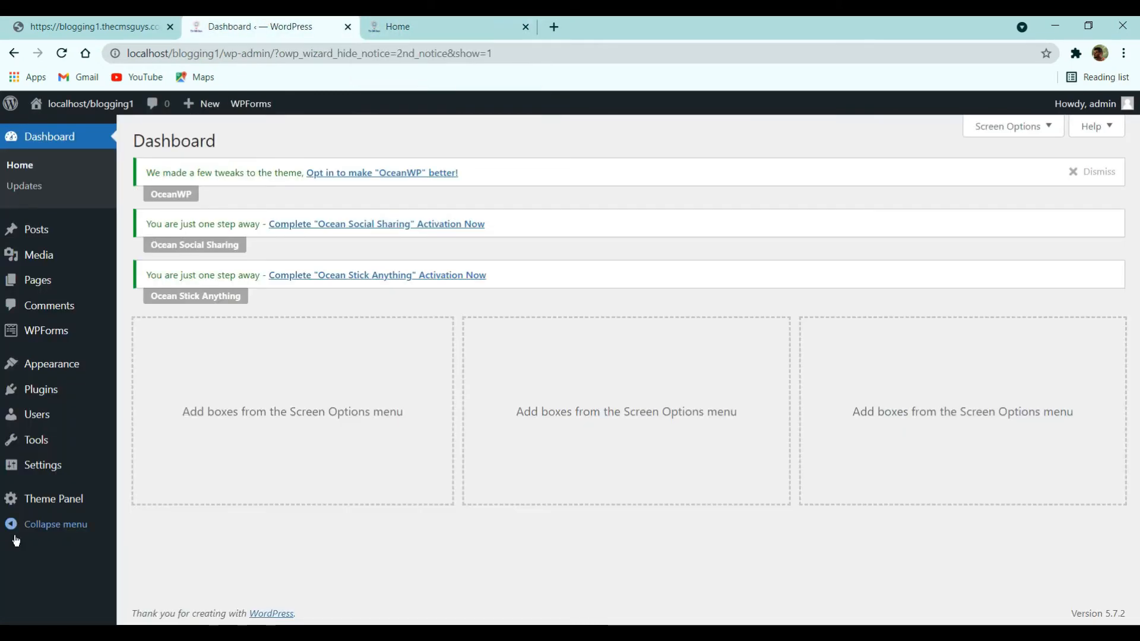
pyautogui.moveTo(38, 465)
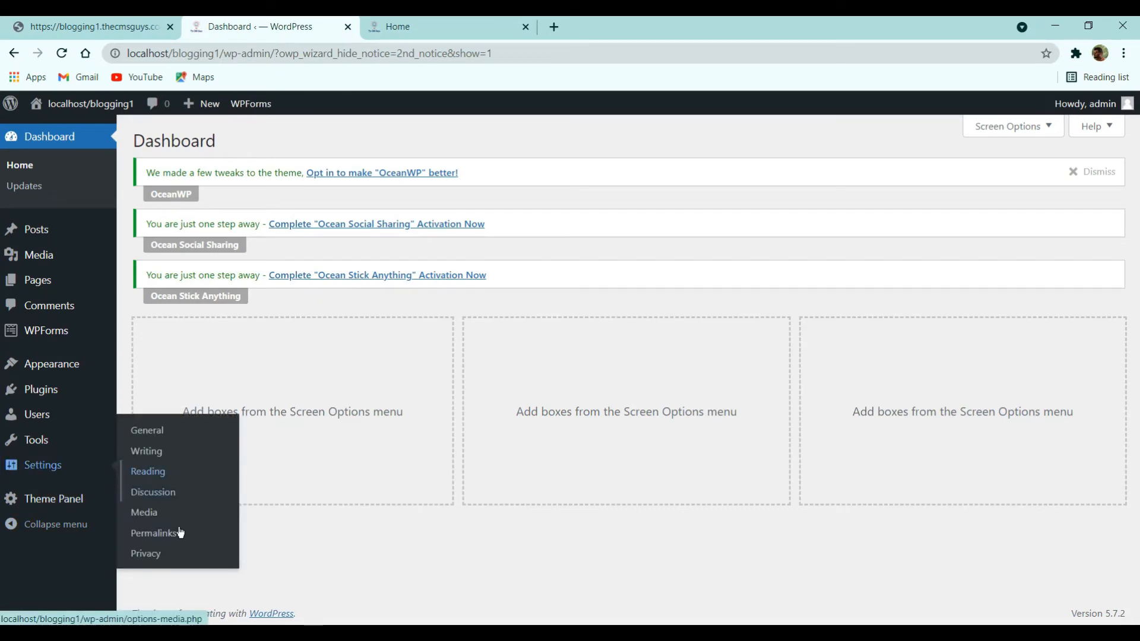
pyautogui.click(160, 479)
# - Reload and browse the reference CMS Guys blog homepage
pyautogui.click(73, 24)
pyautogui.scroll(-1, 440, 285)
pyautogui.scroll(2, 440, 284)
pyautogui.click(551, 191)
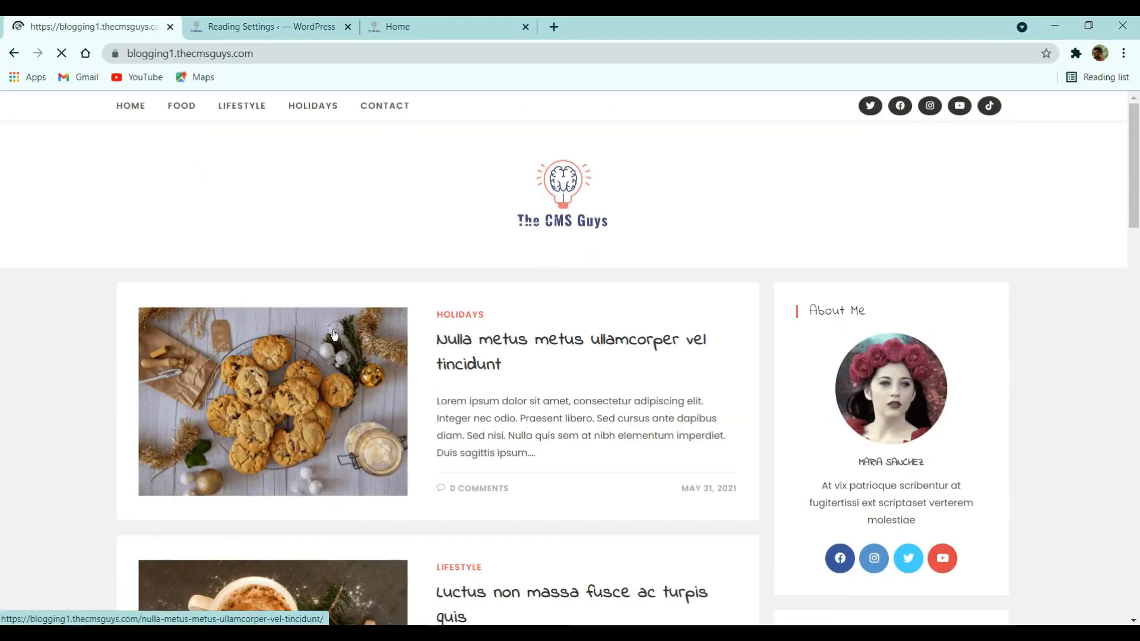
pyautogui.scroll(-9, 334, 334)
# - Set the homepage to a static page with Home as the posts page, and save
pyautogui.click(232, 26)
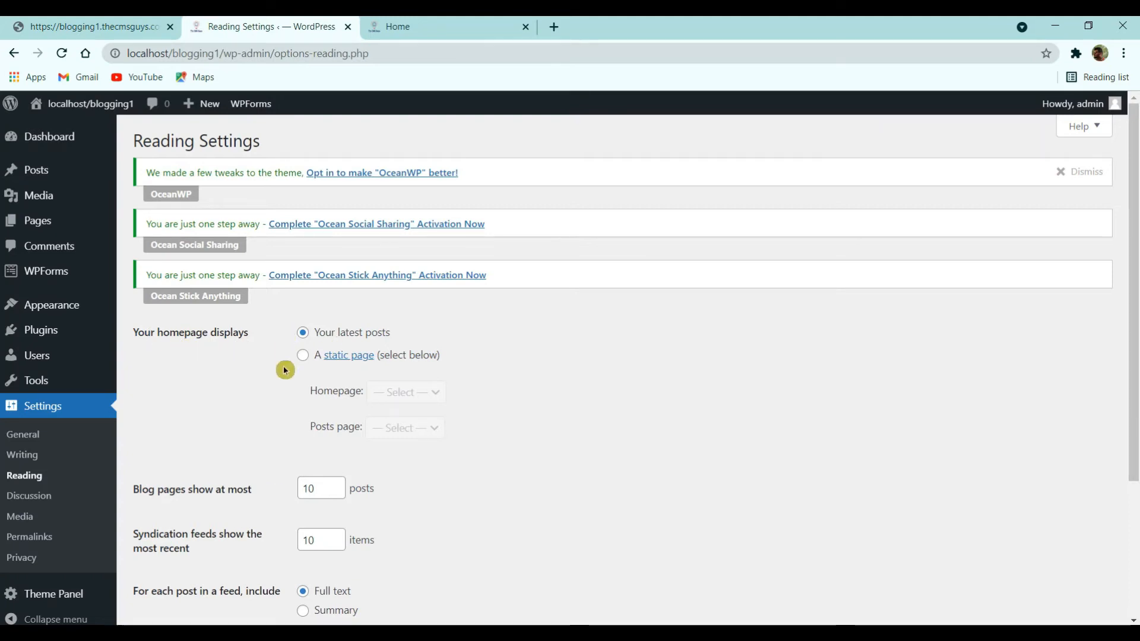
pyautogui.click(305, 358)
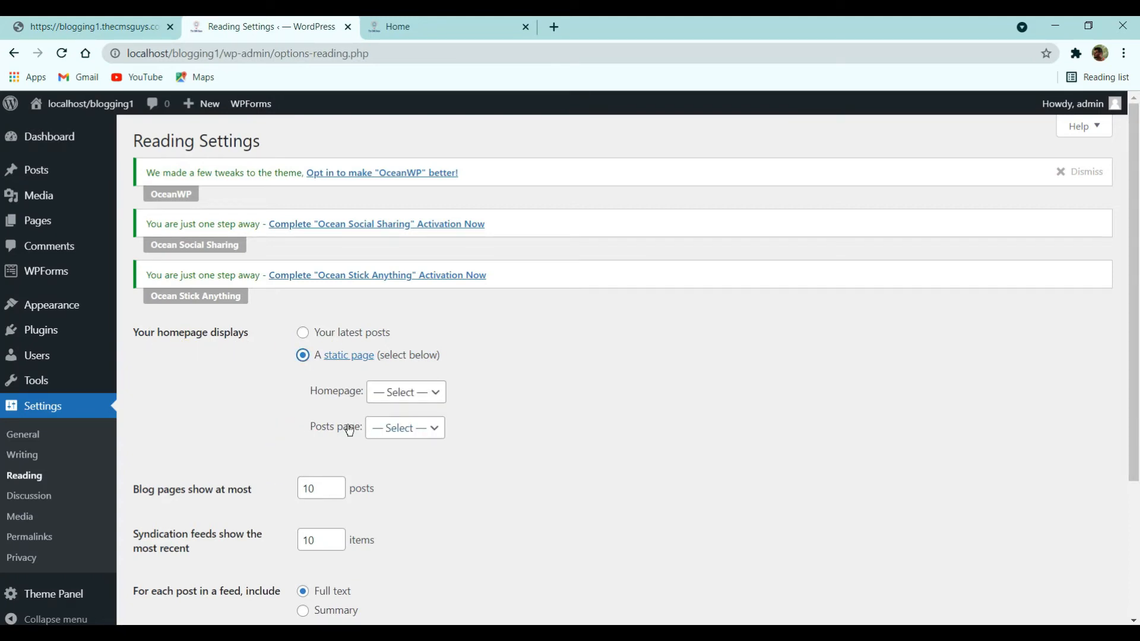
pyautogui.click(378, 429)
pyautogui.click(392, 450)
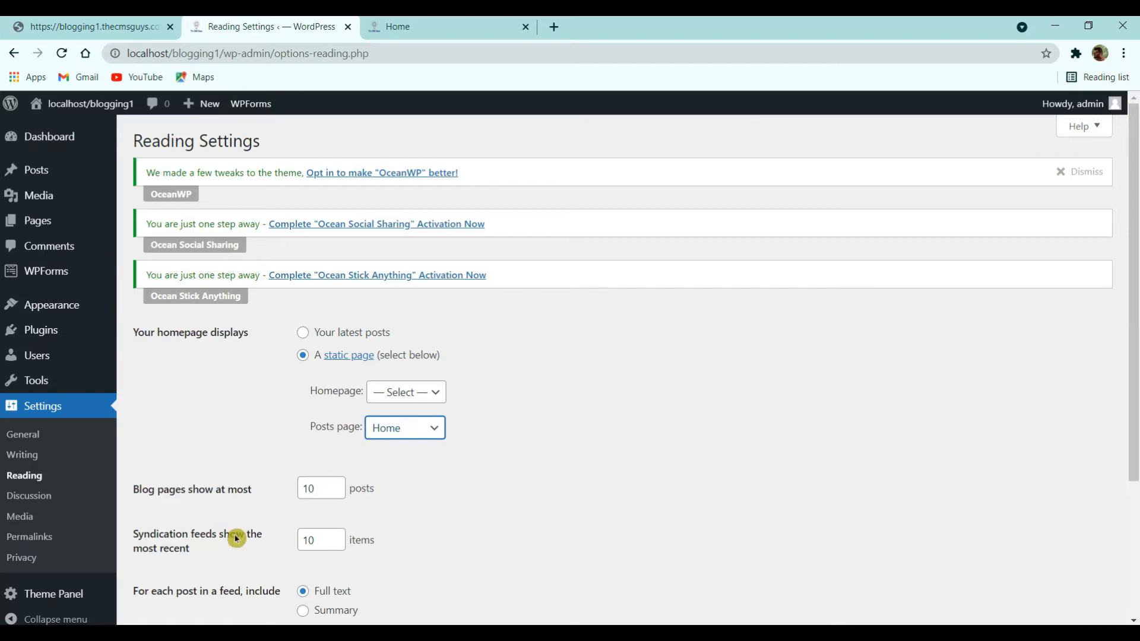
pyautogui.scroll(-3, 223, 417)
pyautogui.click(171, 558)
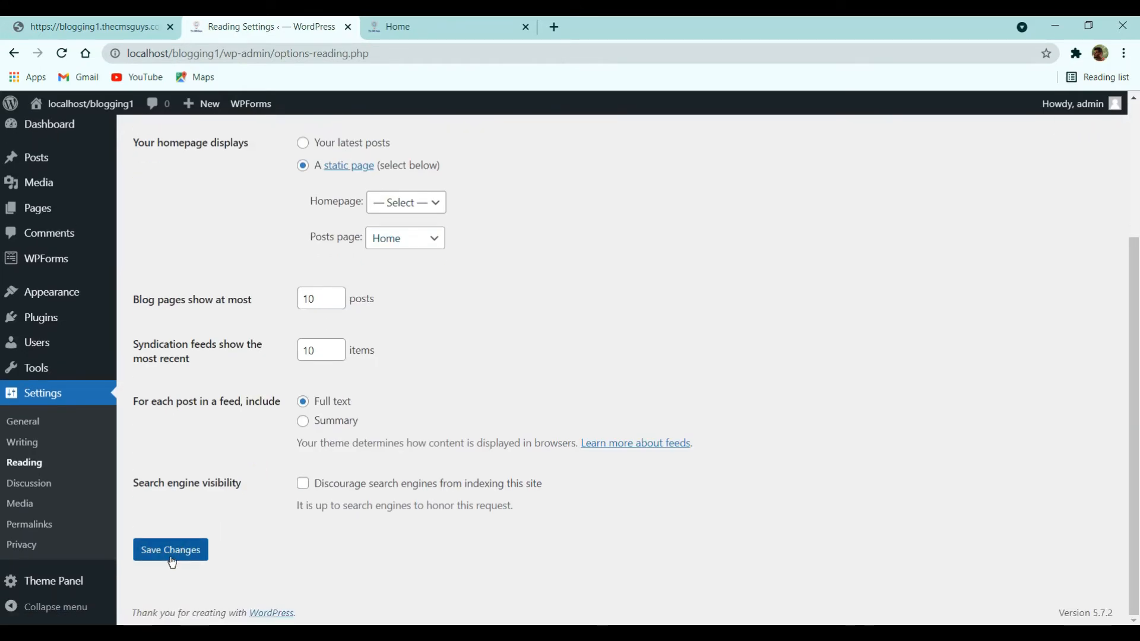
# - Reload the local Home page to confirm it shows the posts feed, then open the Dashboard
pyautogui.click(407, 26)
pyautogui.click(62, 53)
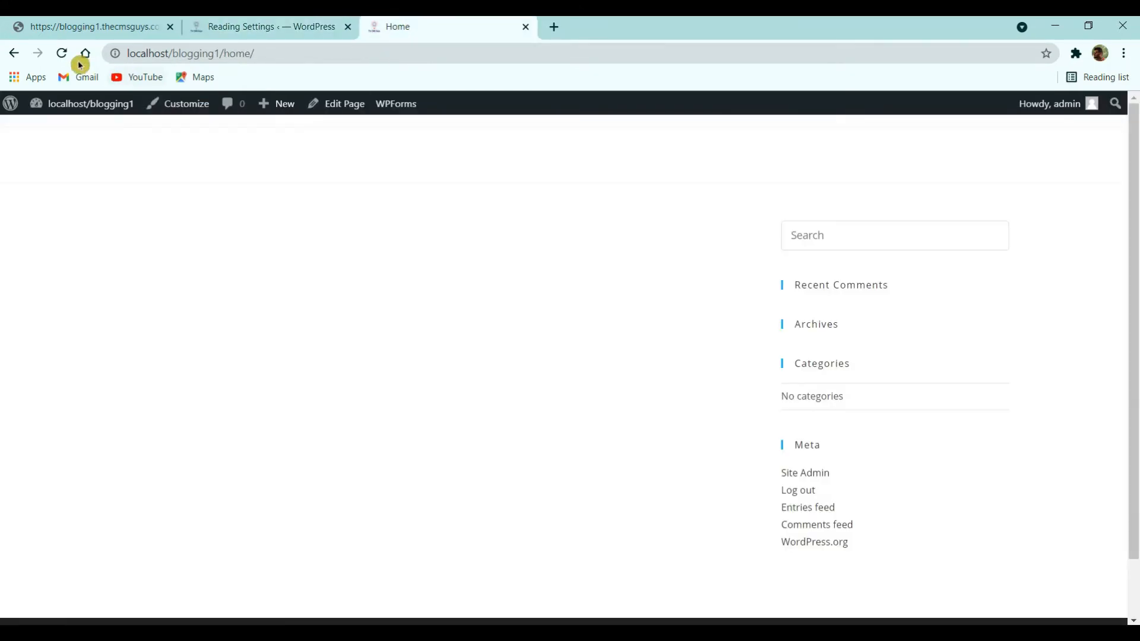
pyautogui.moveTo(248, 235); pyautogui.dragTo(173, 233)
pyautogui.click(373, 236)
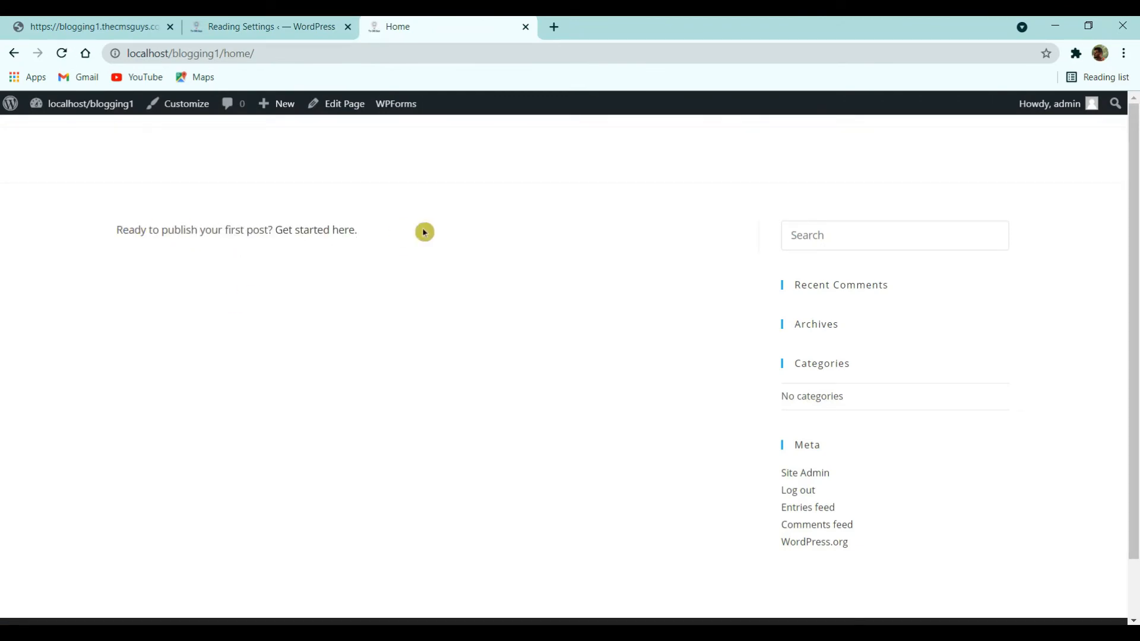
pyautogui.click(265, 26)
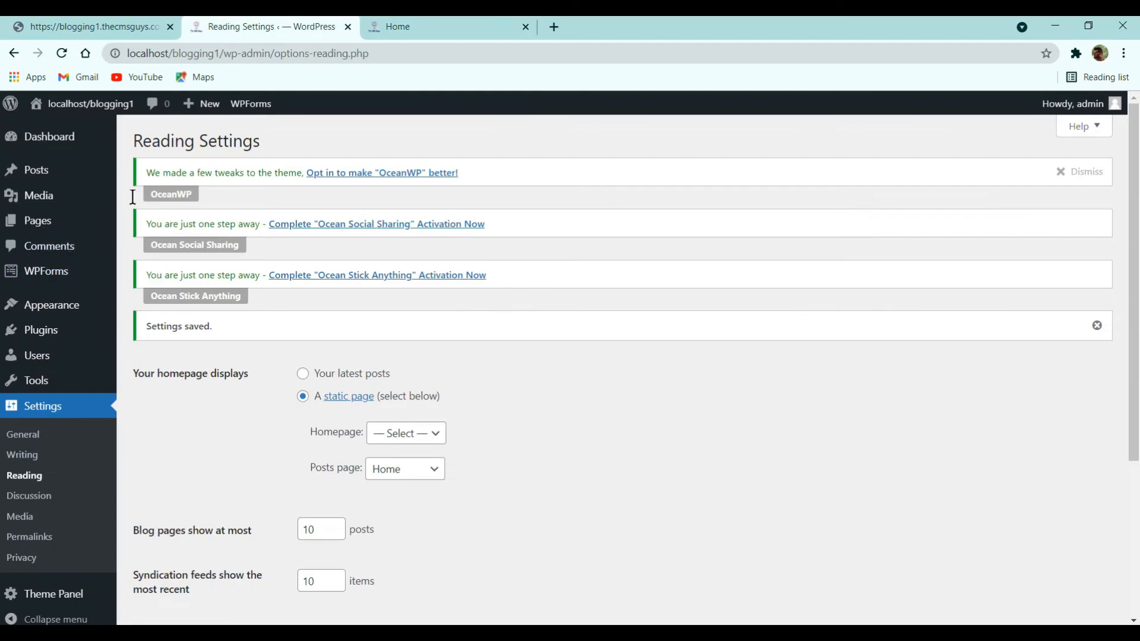
pyautogui.click(37, 139)
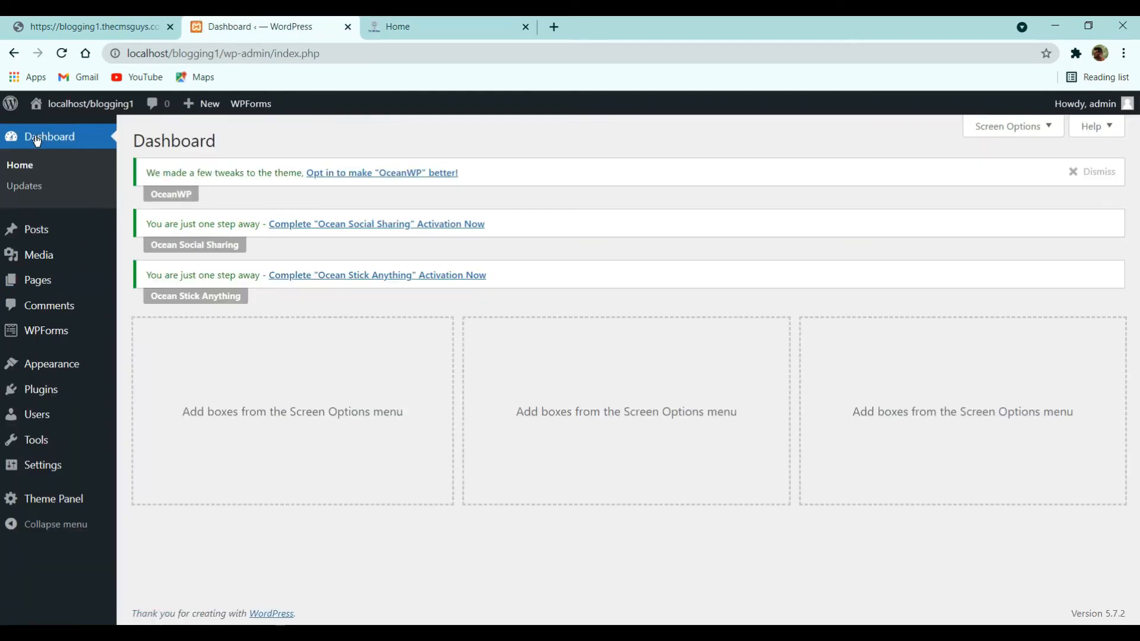
pyautogui.click(89, 26)
pyautogui.scroll(10, 285, 416)
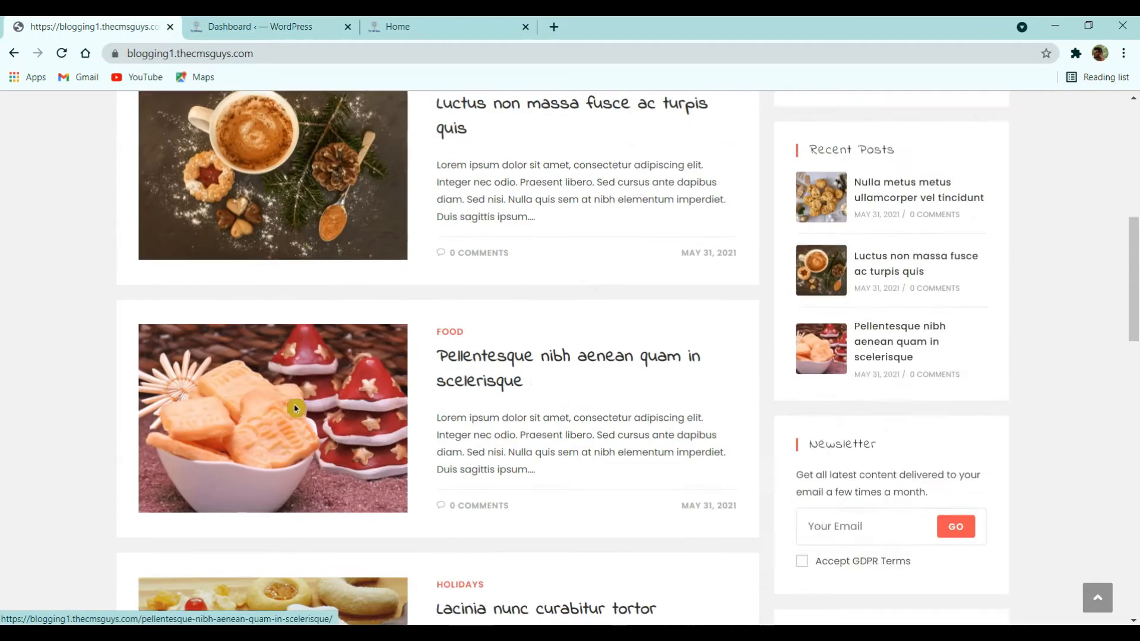
pyautogui.scroll(3, 272, 434)
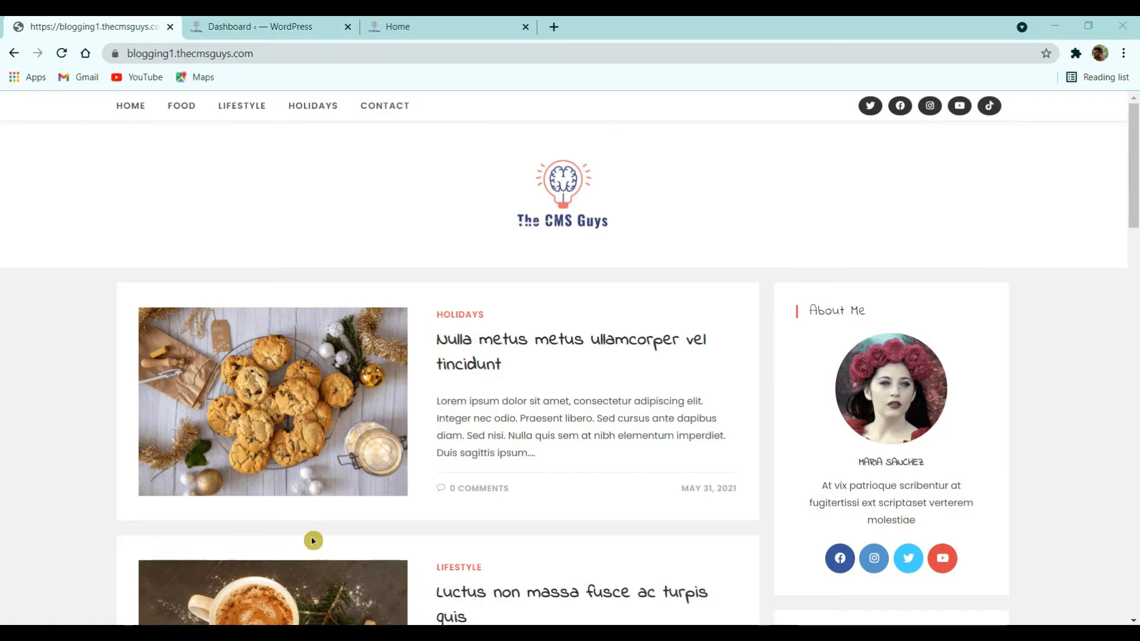
pyautogui.click(501, 342)
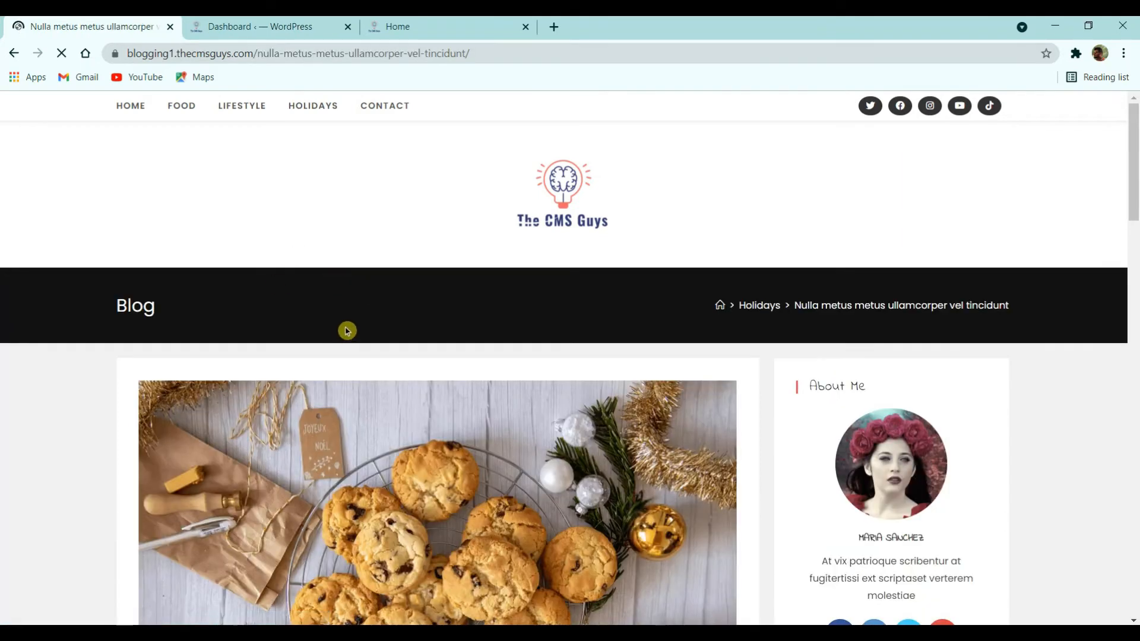
pyautogui.scroll(-3, 347, 330)
pyautogui.scroll(-2, 342, 325)
pyautogui.scroll(5, 341, 321)
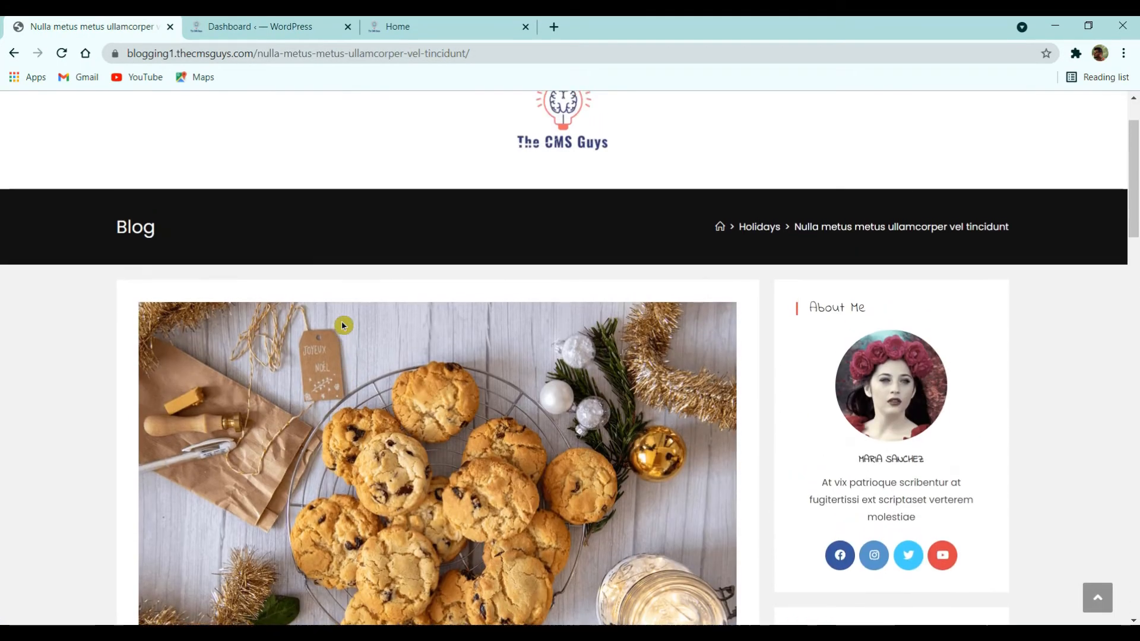
pyautogui.click(270, 24)
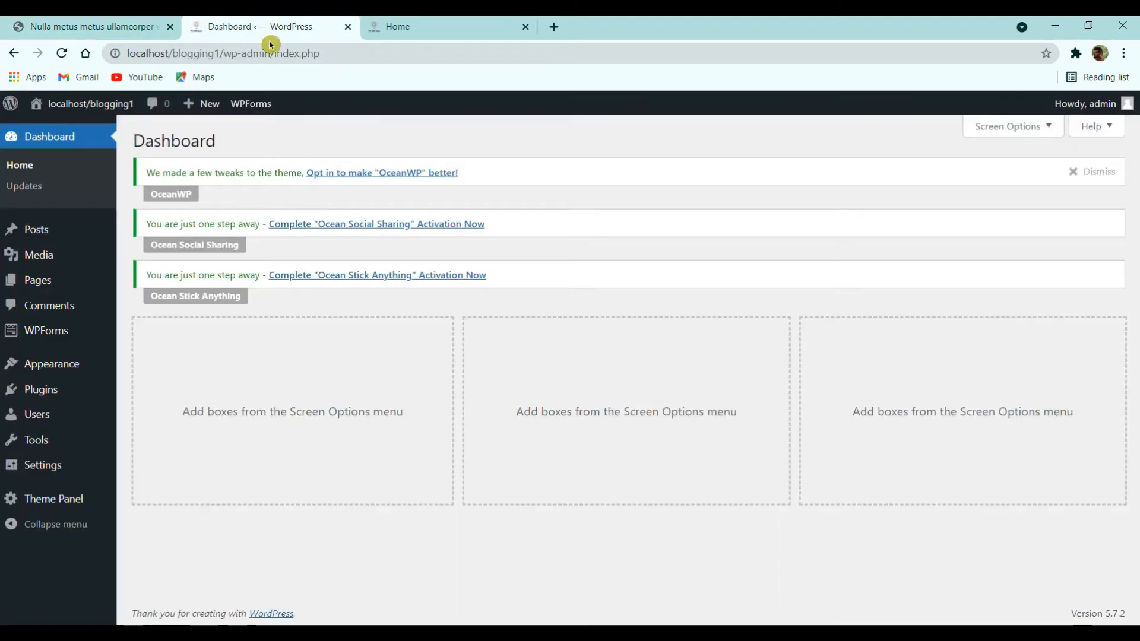
# - Start a new post and select the live blog post's title to copy
pyautogui.click(46, 233)
pyautogui.click(221, 153)
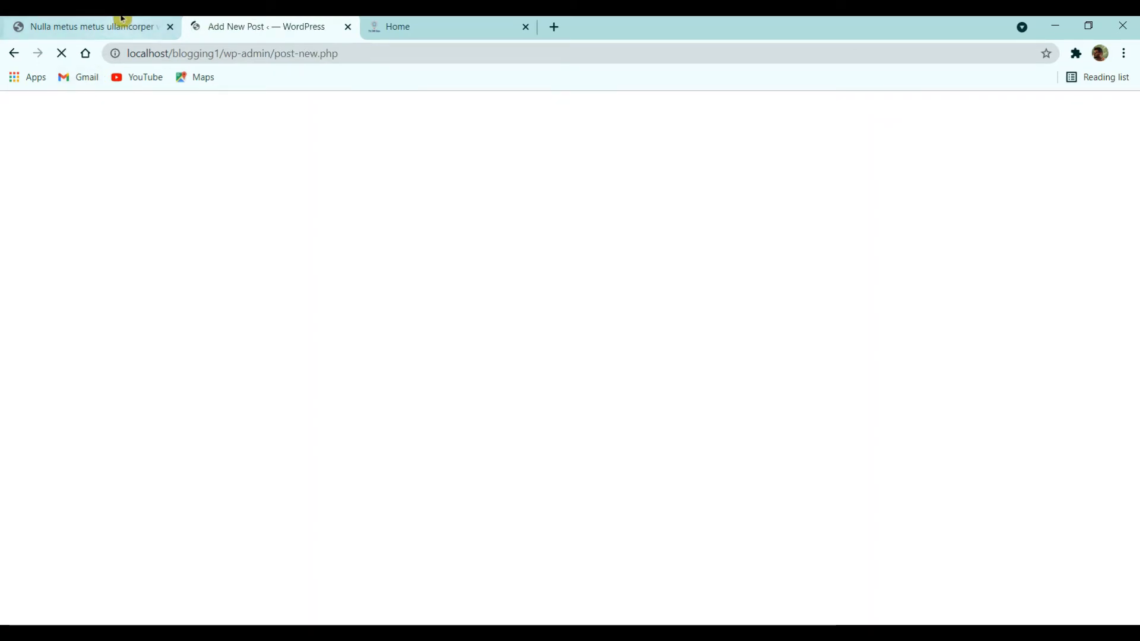
pyautogui.click(122, 19)
pyautogui.scroll(-5, 379, 276)
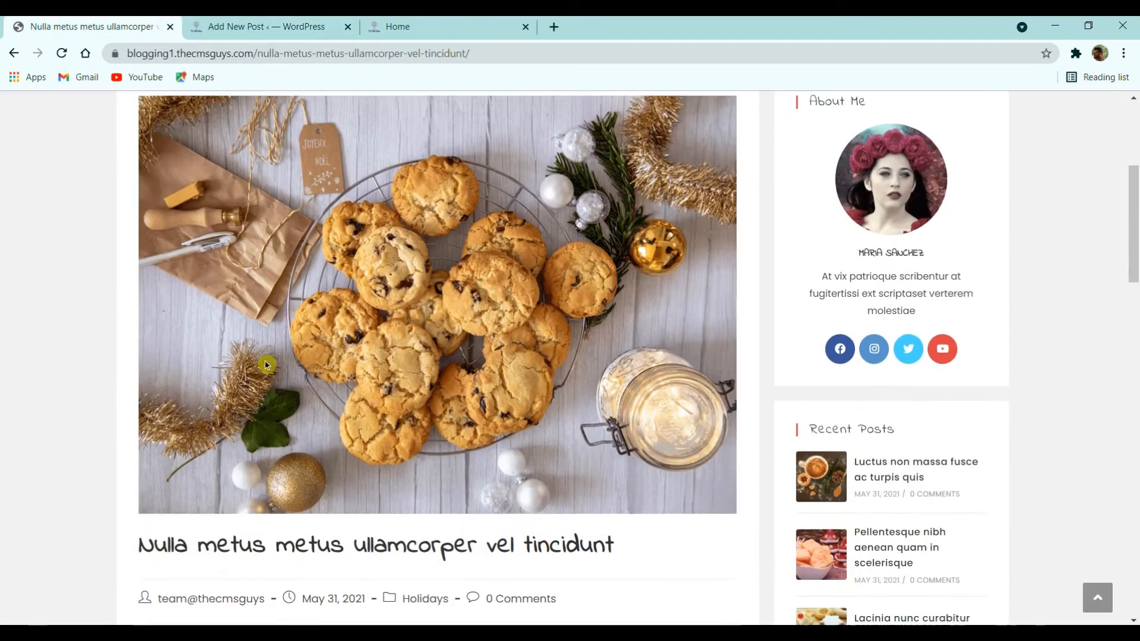
pyautogui.scroll(2, 378, 277)
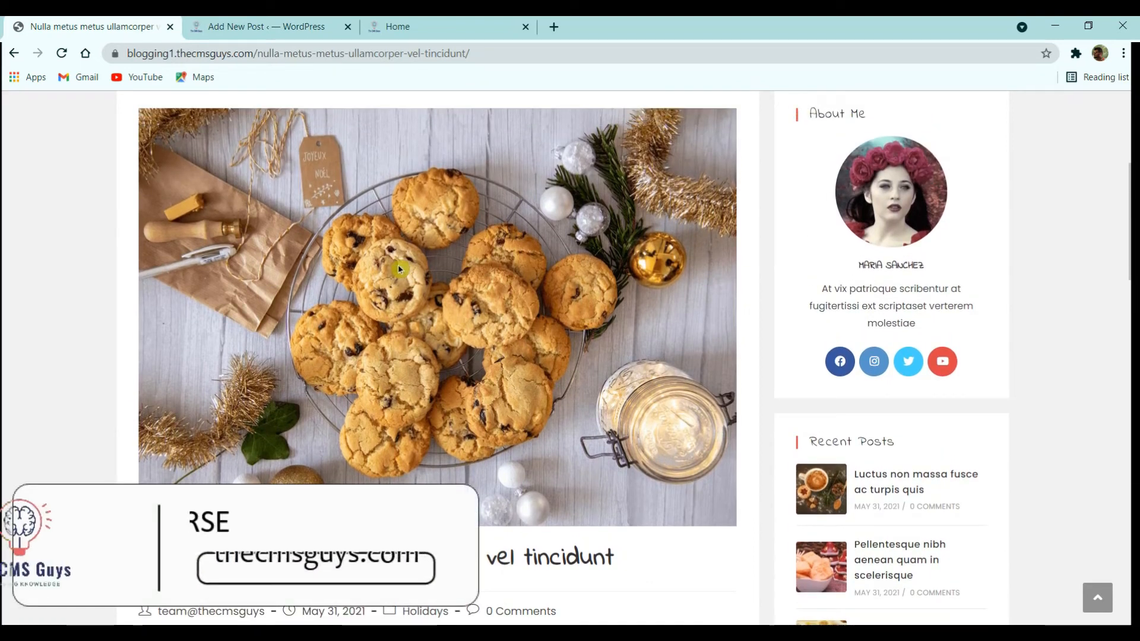
pyautogui.scroll(-2, 398, 265)
pyautogui.scroll(-2, 398, 276)
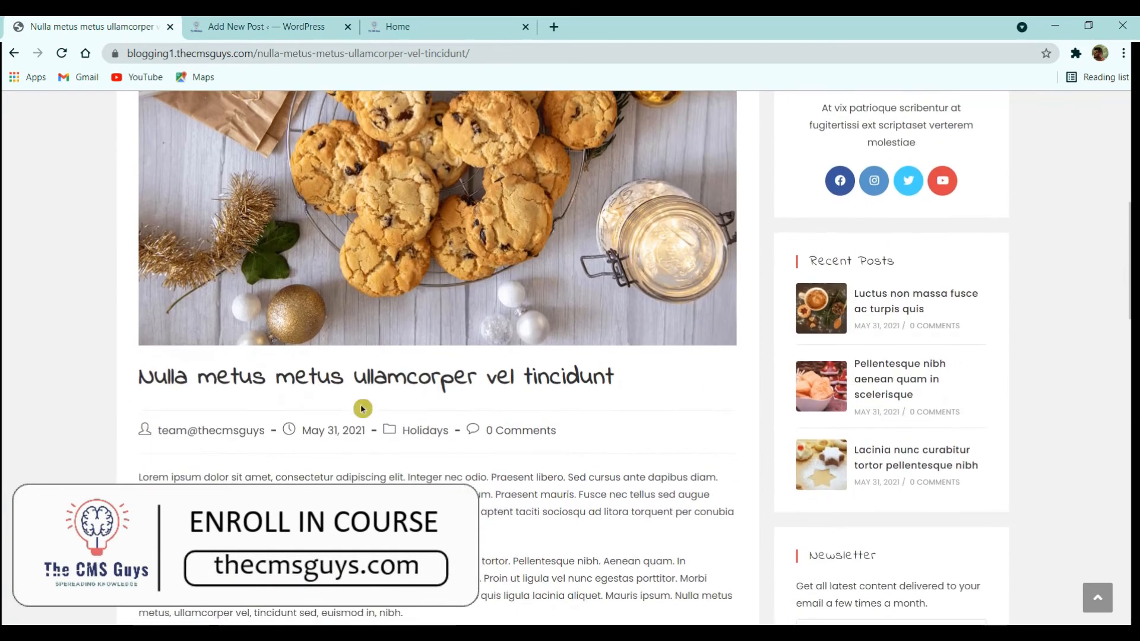
pyautogui.doubleClick(356, 383)
pyautogui.tripleClick(356, 383)
pyautogui.hotkey('ctrl', 'c')
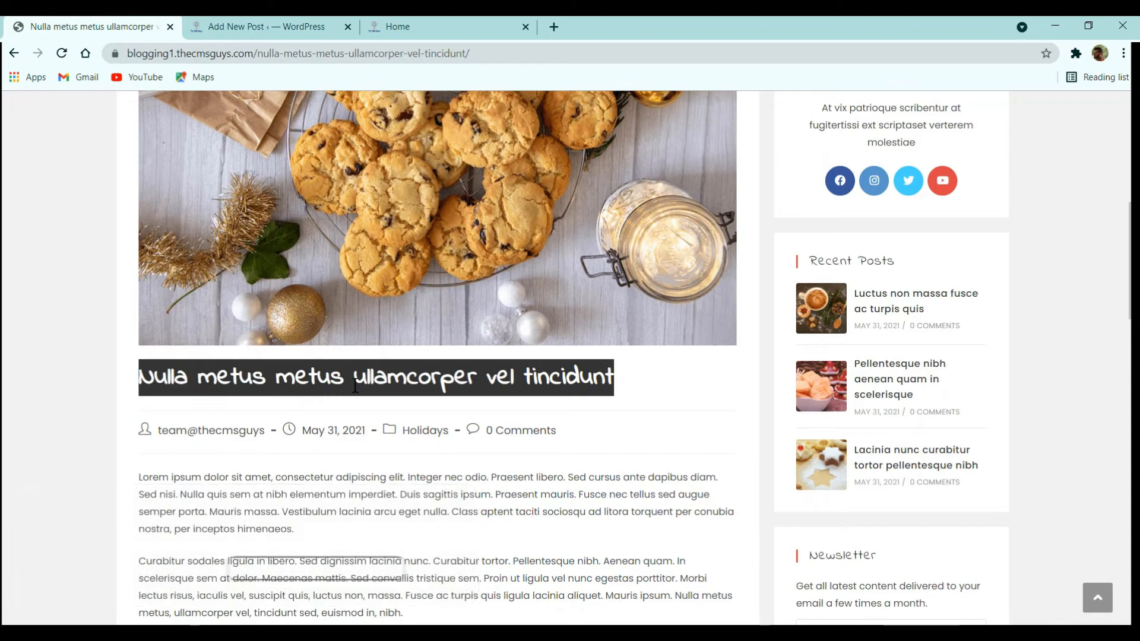
# - Paste 'Nulla metus metus ullamcorper vel tincidunt' as the new post's title
pyautogui.click(277, 18)
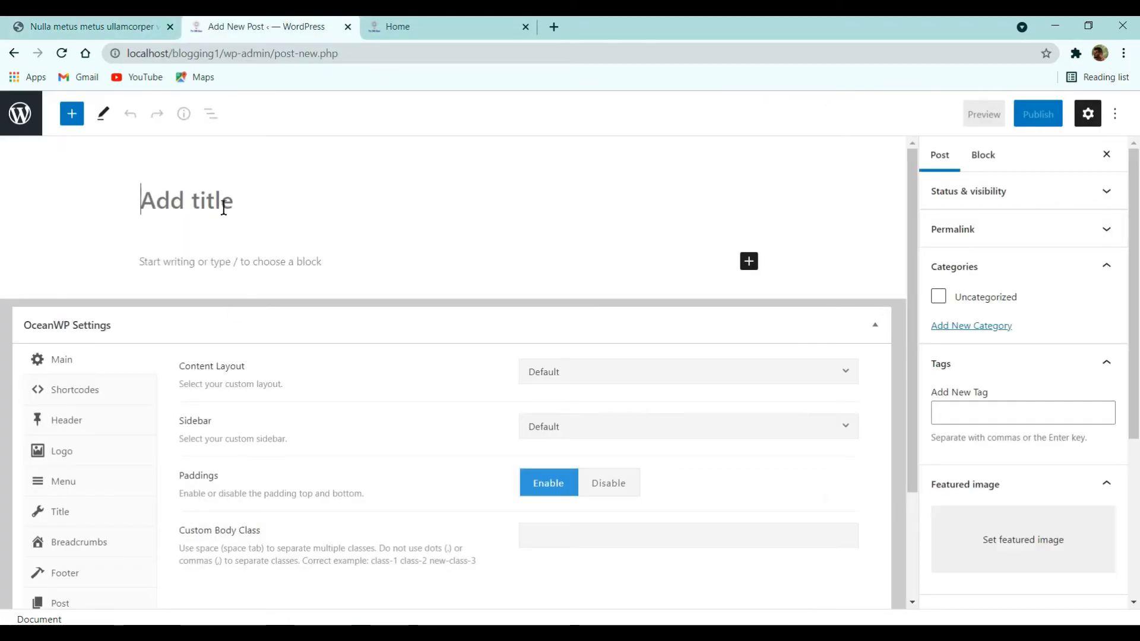
pyautogui.hotkey('ctrl', 'v')
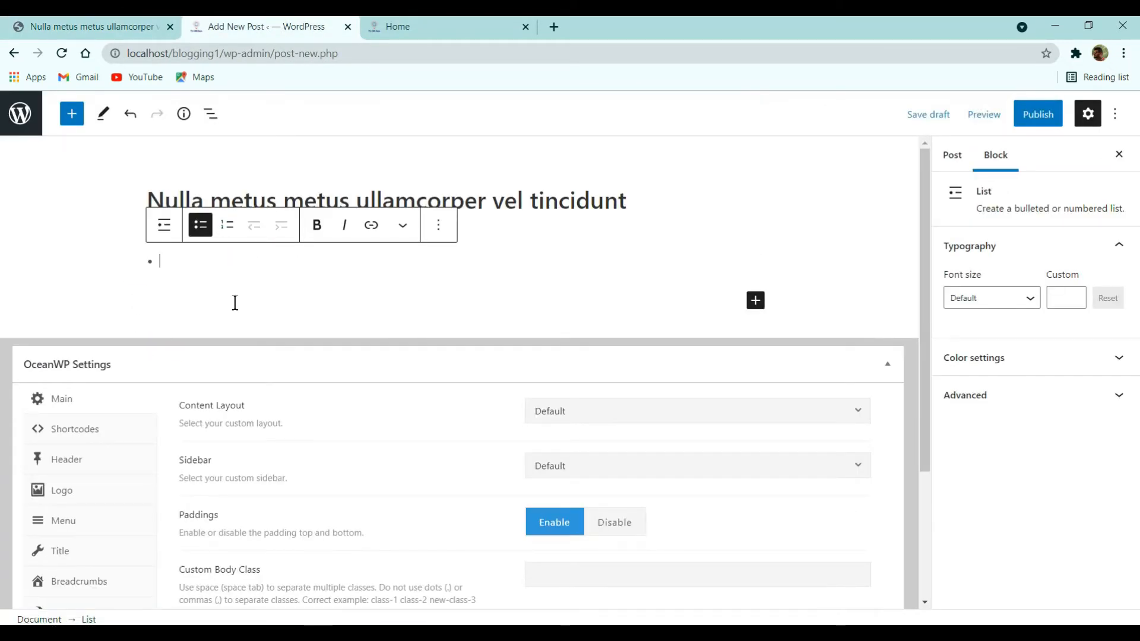
pyautogui.press('BackSpace')
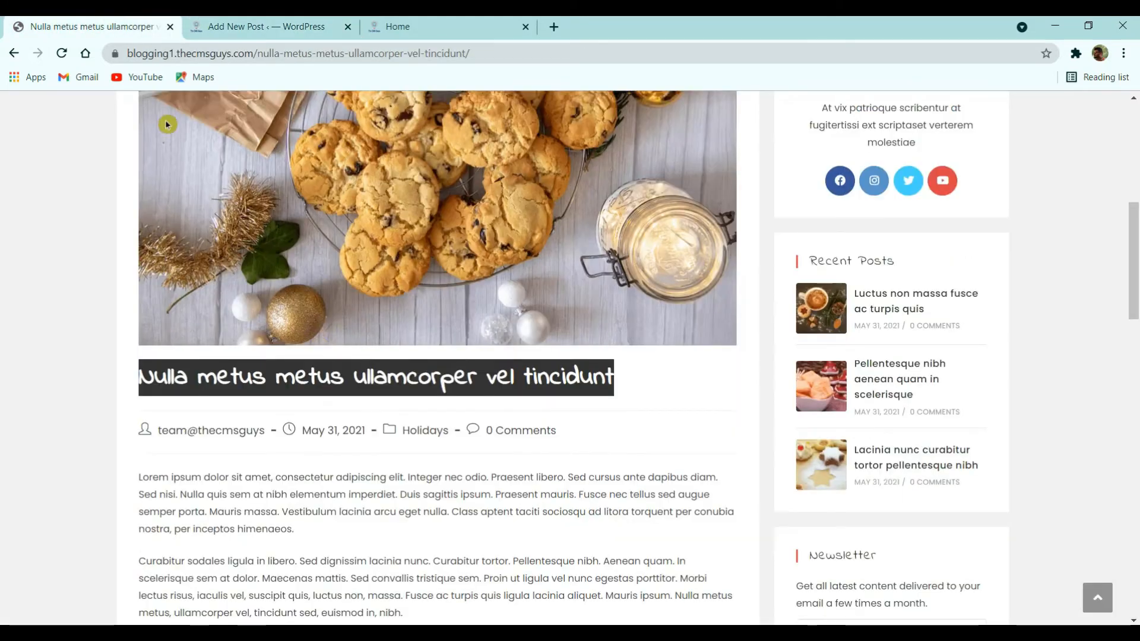
# - Select the live post's body text for copying into the editor
pyautogui.scroll(-10, 317, 332)
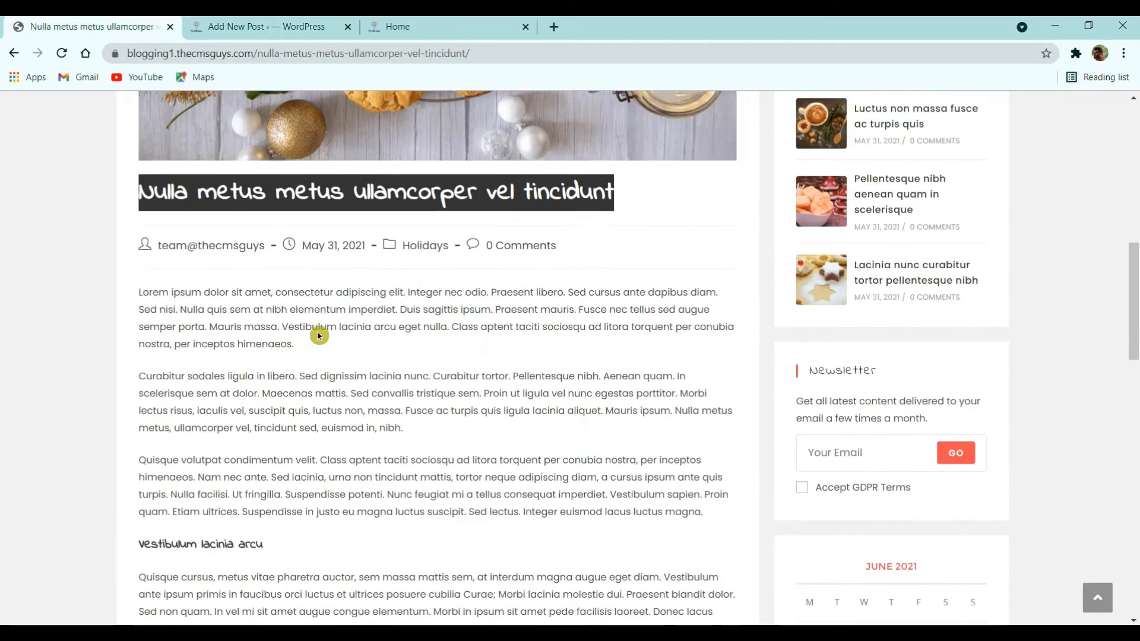
pyautogui.moveTo(437, 371); pyautogui.dragTo(138, 462)
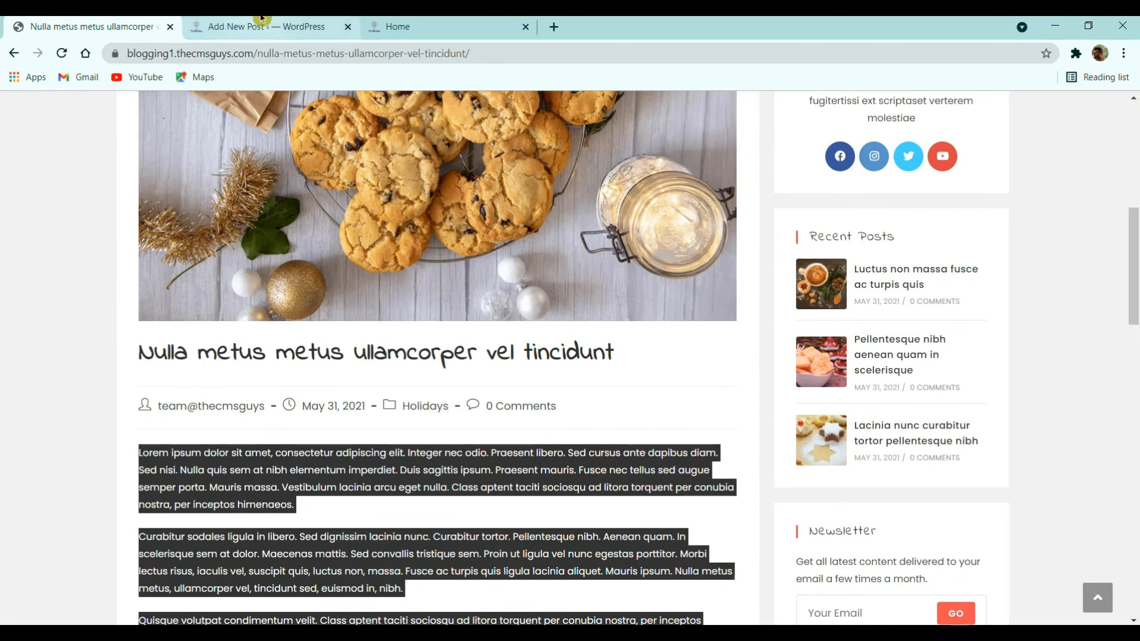
pyautogui.click(279, 21)
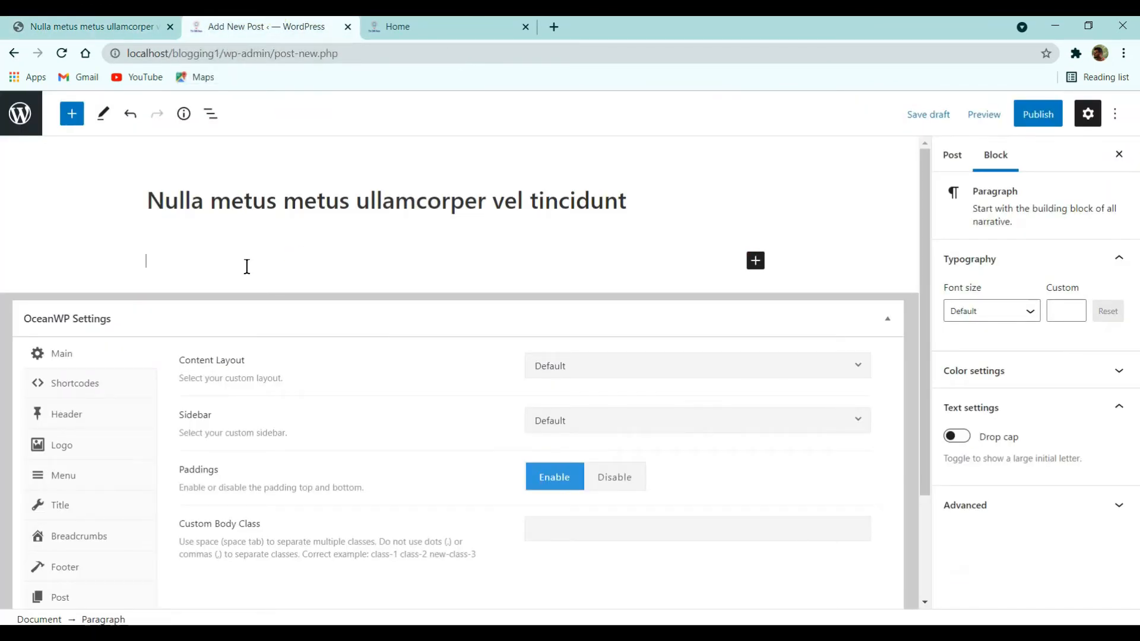
# - Paste the copied body text and bold the phrase 'Nunc feugiat mi a tellus consequat imperdiet'
pyautogui.hotkey('ctrl', 'v')
pyautogui.click(268, 350)
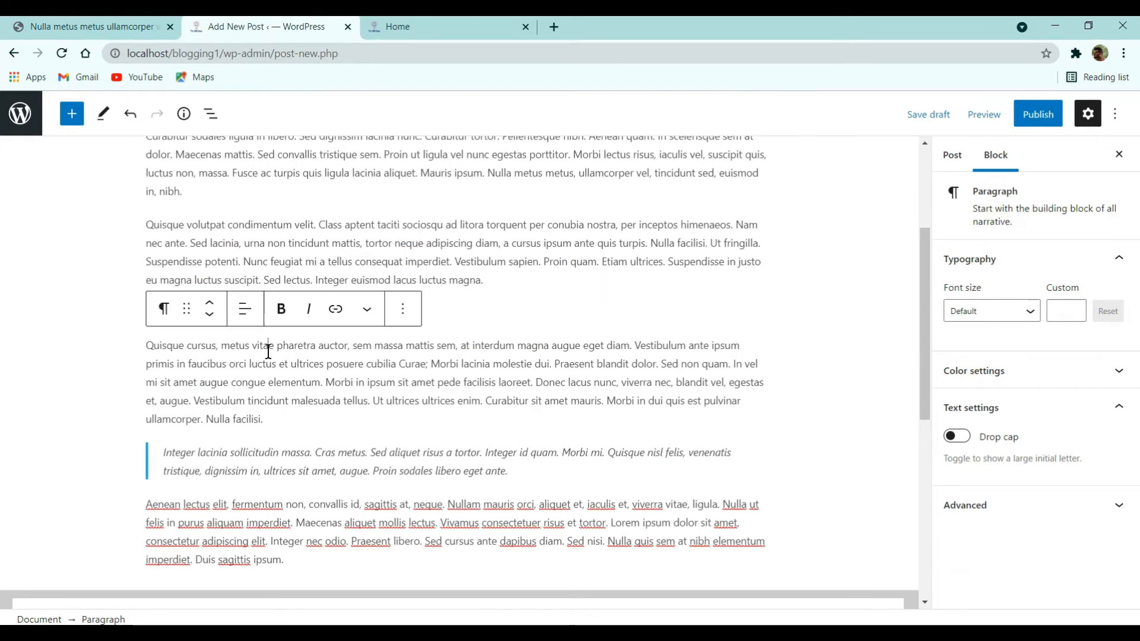
pyautogui.click(249, 256)
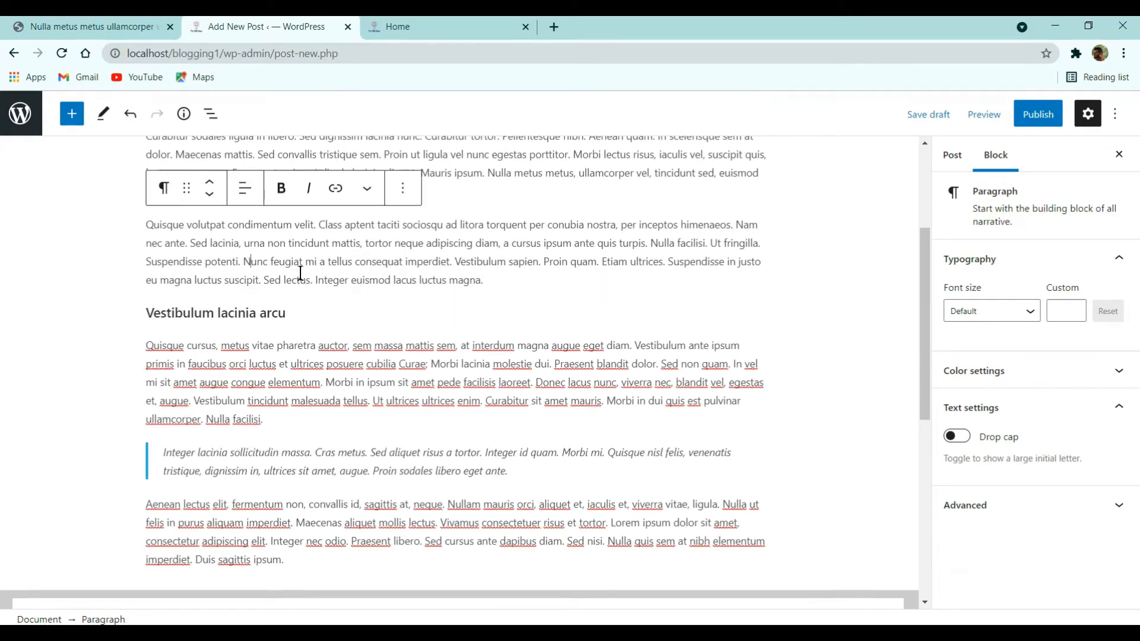
pyautogui.moveTo(244, 262); pyautogui.dragTo(311, 261)
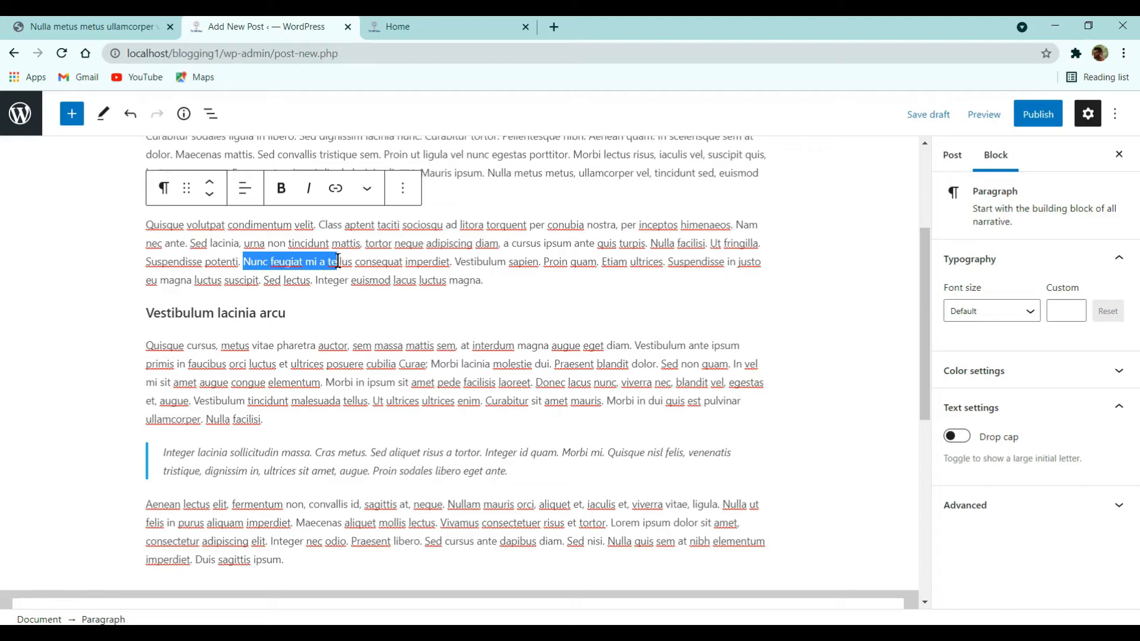
pyautogui.click(282, 189)
# - Change the 'Vestibulum lacinia arcu' heading to Heading 2
pyautogui.click(327, 303)
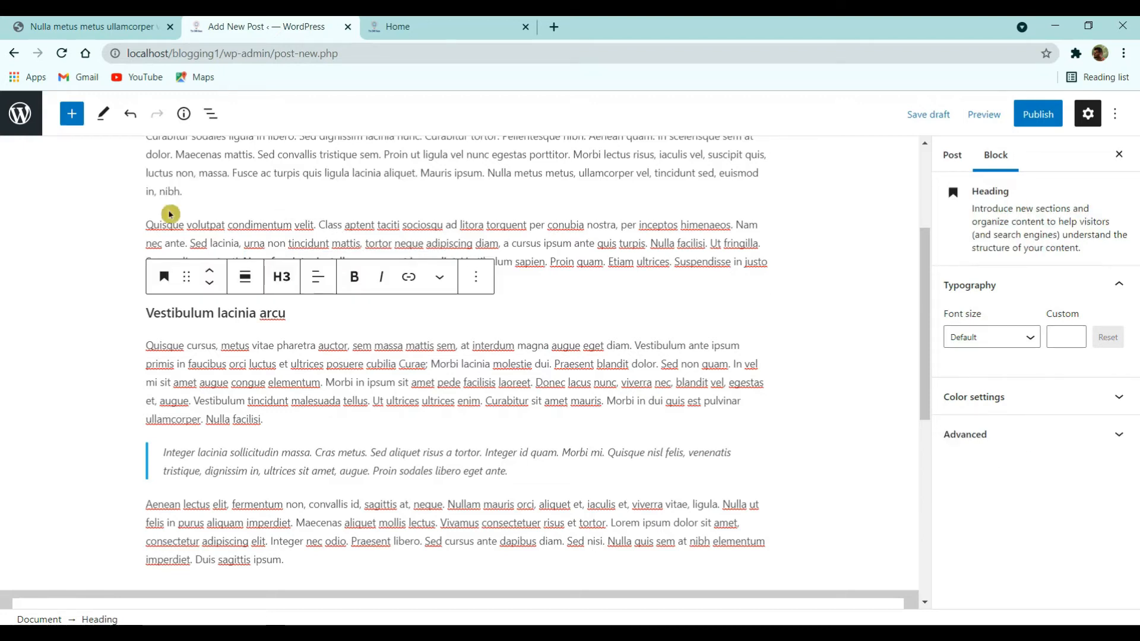
pyautogui.click(200, 471)
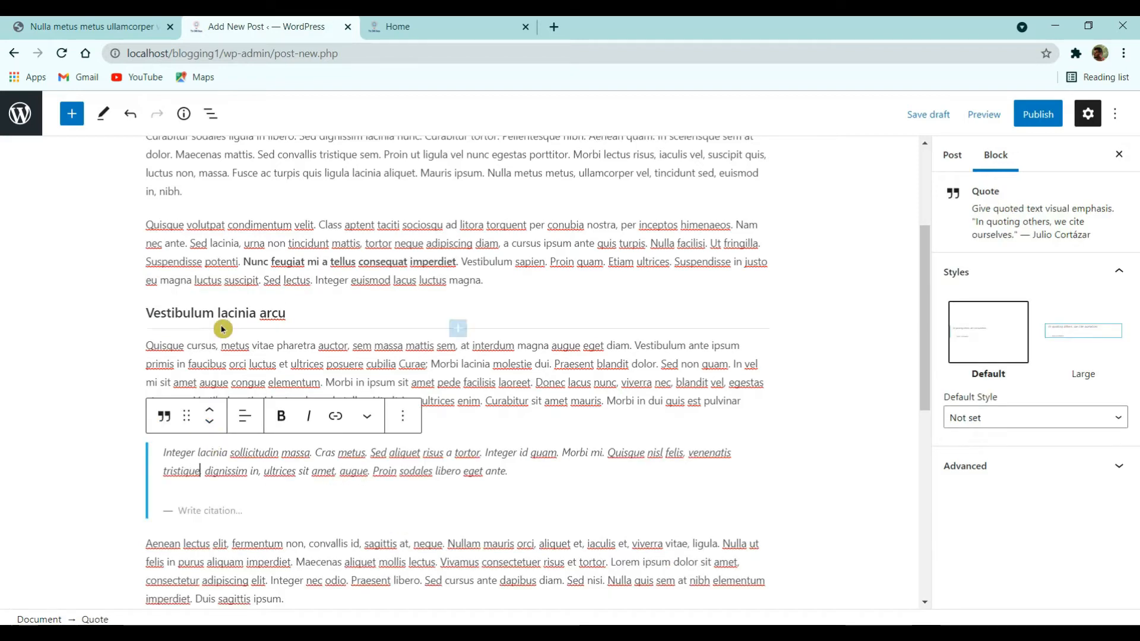
pyautogui.click(233, 345)
pyautogui.click(567, 313)
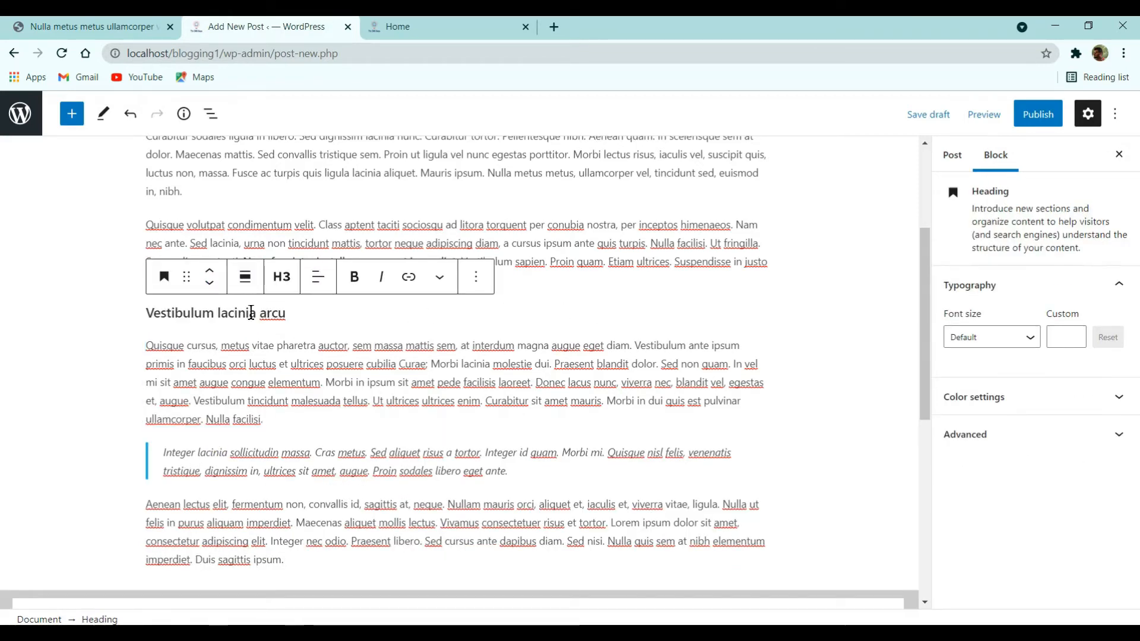
pyautogui.click(290, 282)
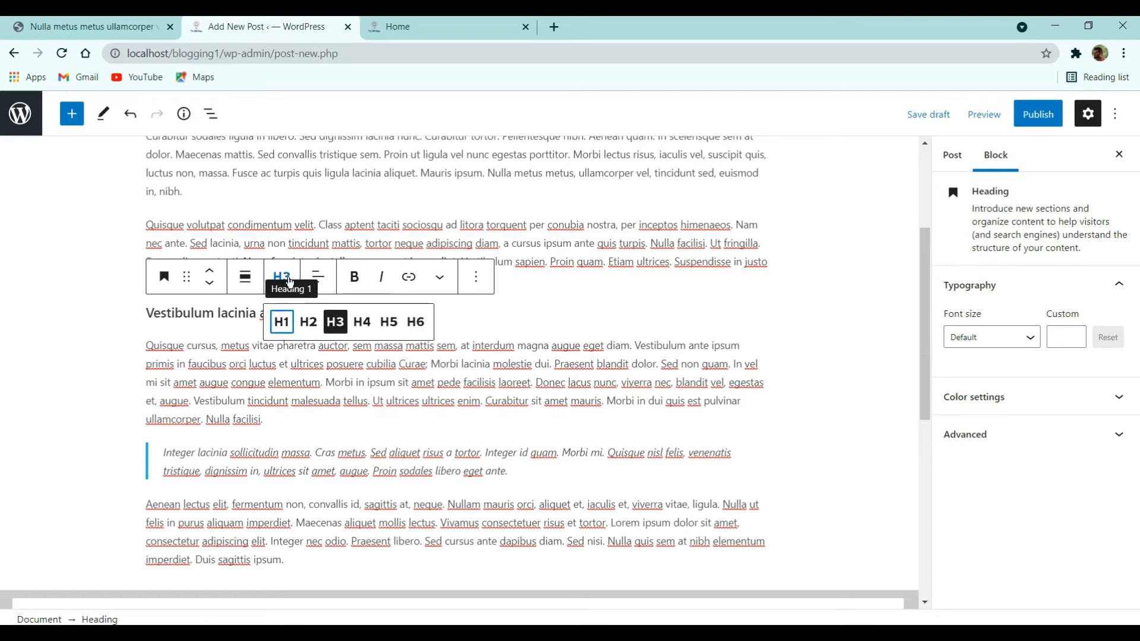
pyautogui.click(364, 327)
pyautogui.click(389, 329)
pyautogui.click(318, 332)
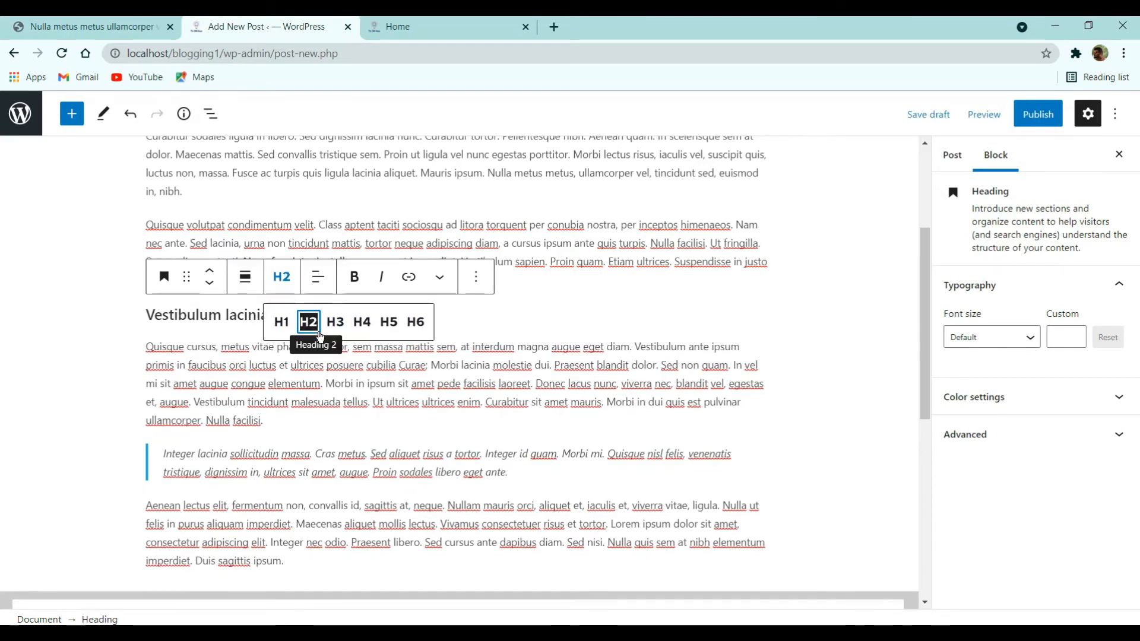
pyautogui.click(203, 366)
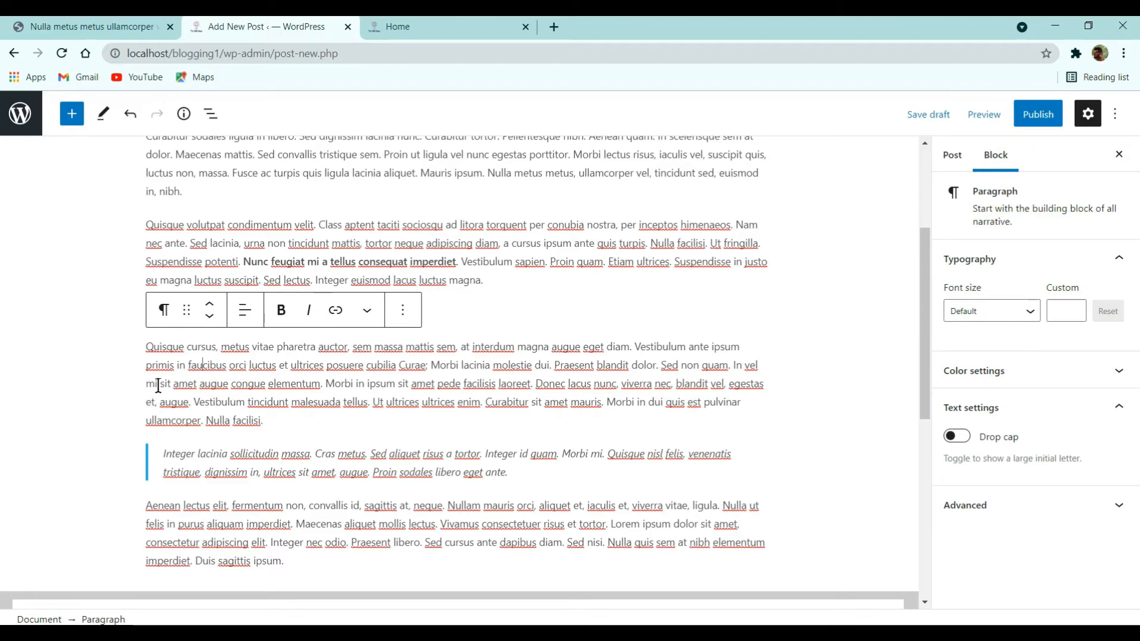
# - Review the pasted post content and select the Aenean paragraph
pyautogui.scroll(3, 158, 385)
pyautogui.scroll(-9, 272, 358)
pyautogui.scroll(8, 272, 358)
pyautogui.scroll(-5, 238, 416)
pyautogui.click(214, 418)
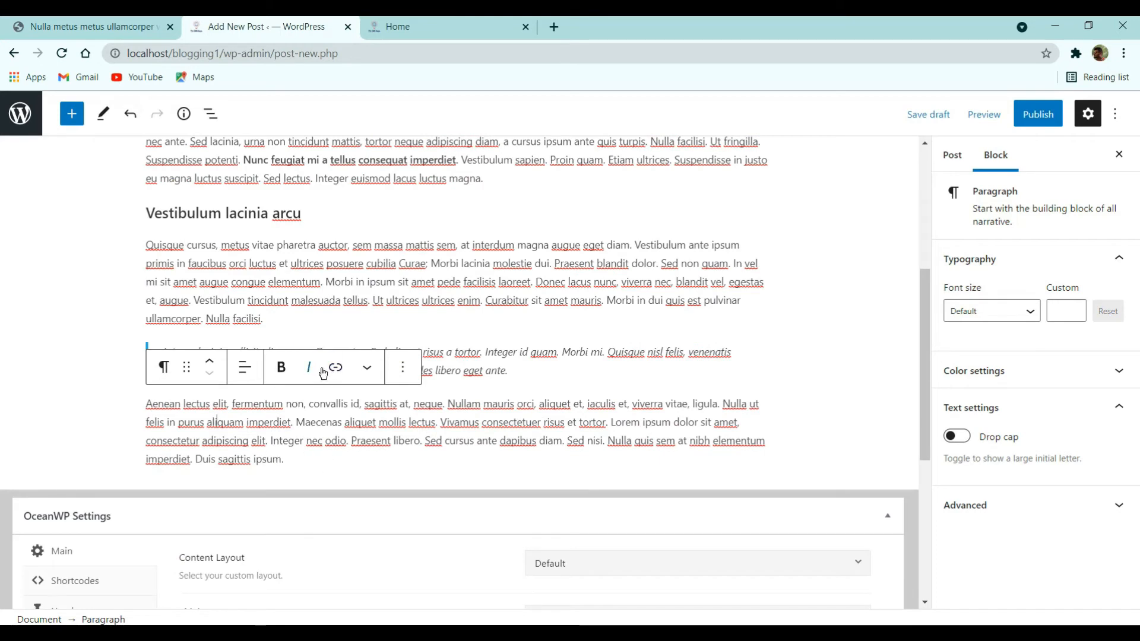
pyautogui.click(617, 334)
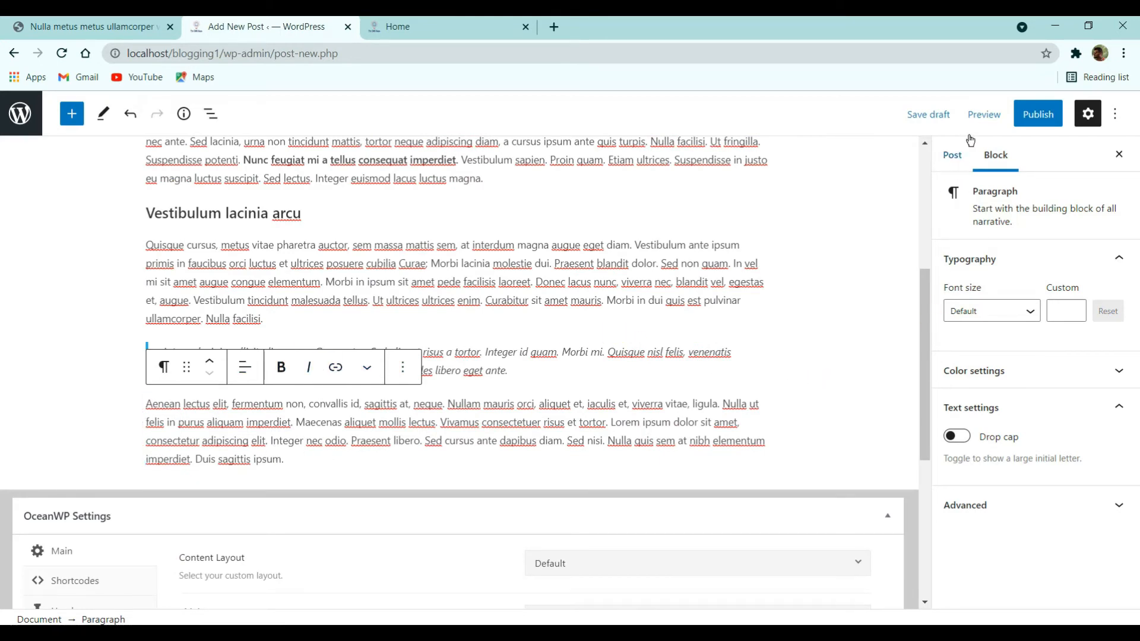
# - Add a new Holidays category to the post
pyautogui.click(954, 155)
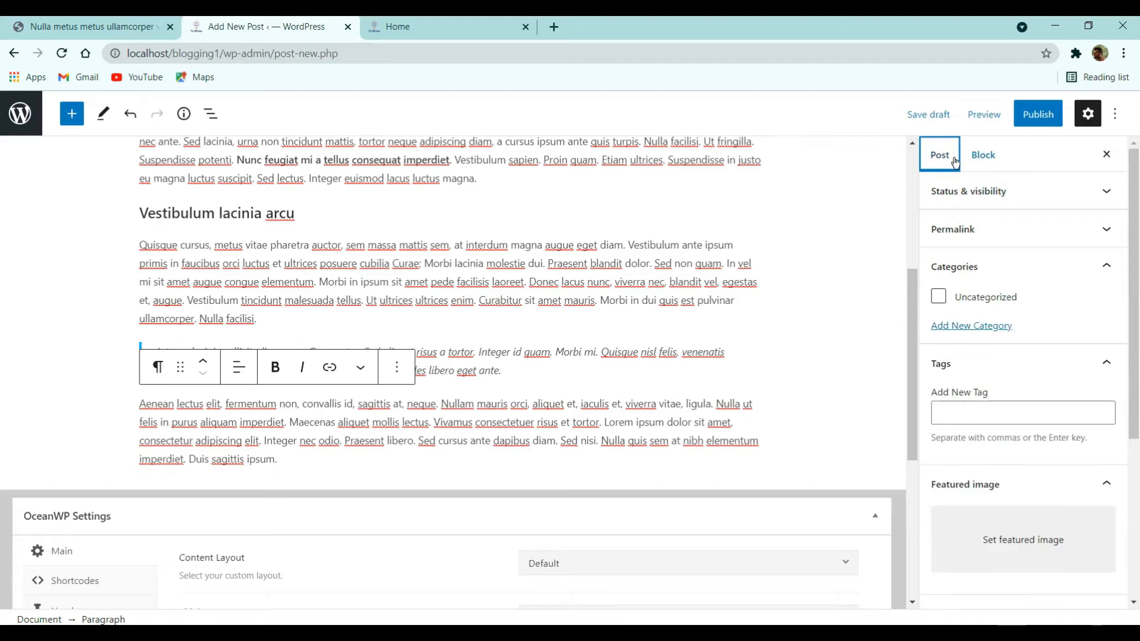
pyautogui.scroll(-3, 978, 232)
pyautogui.scroll(3, 978, 239)
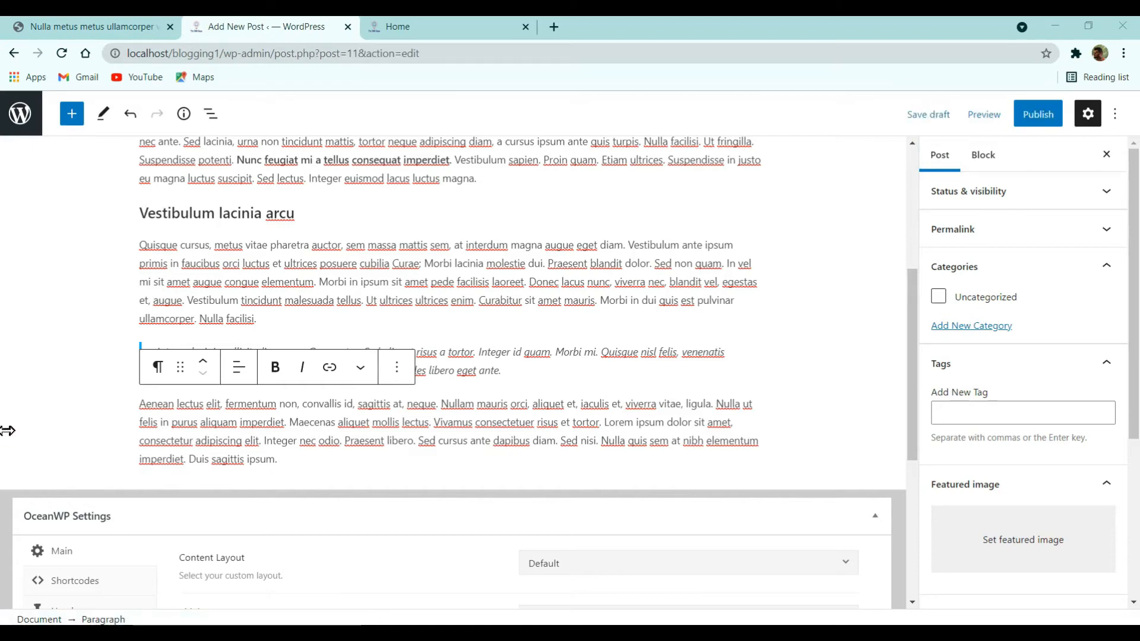
pyautogui.click(964, 328)
pyautogui.click(974, 371)
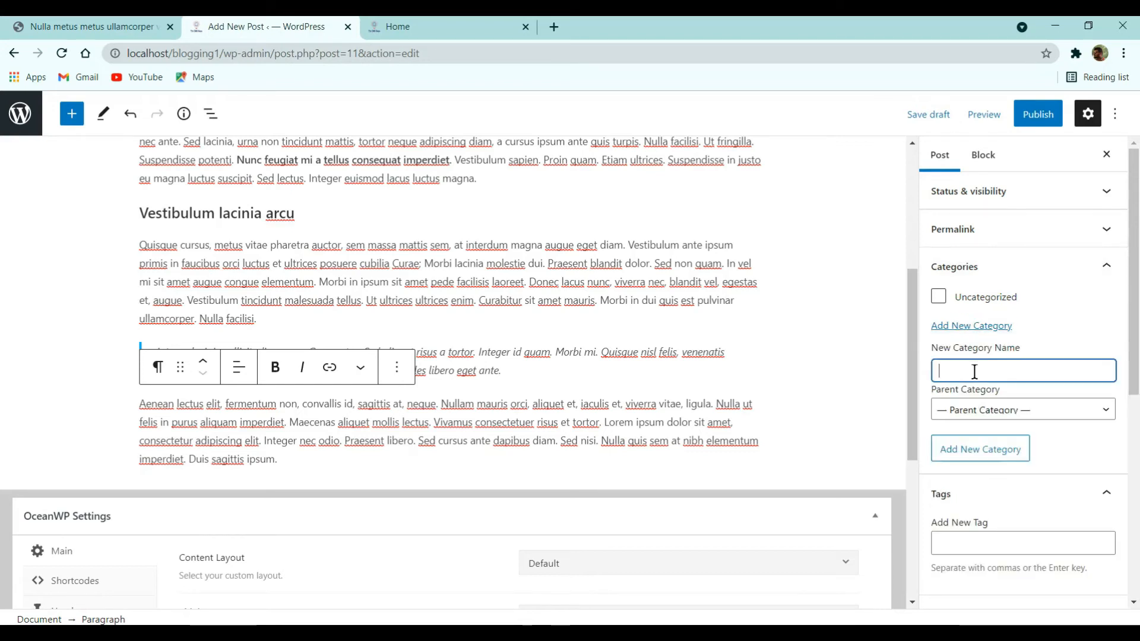
pyautogui.write('Holidays')
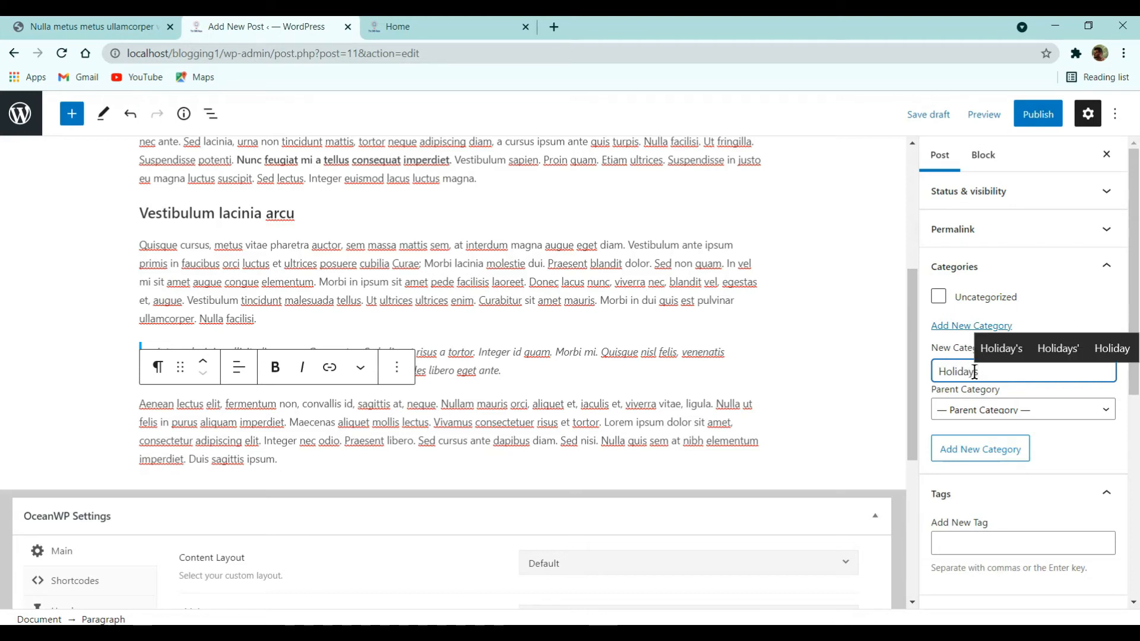
pyautogui.press('Return')
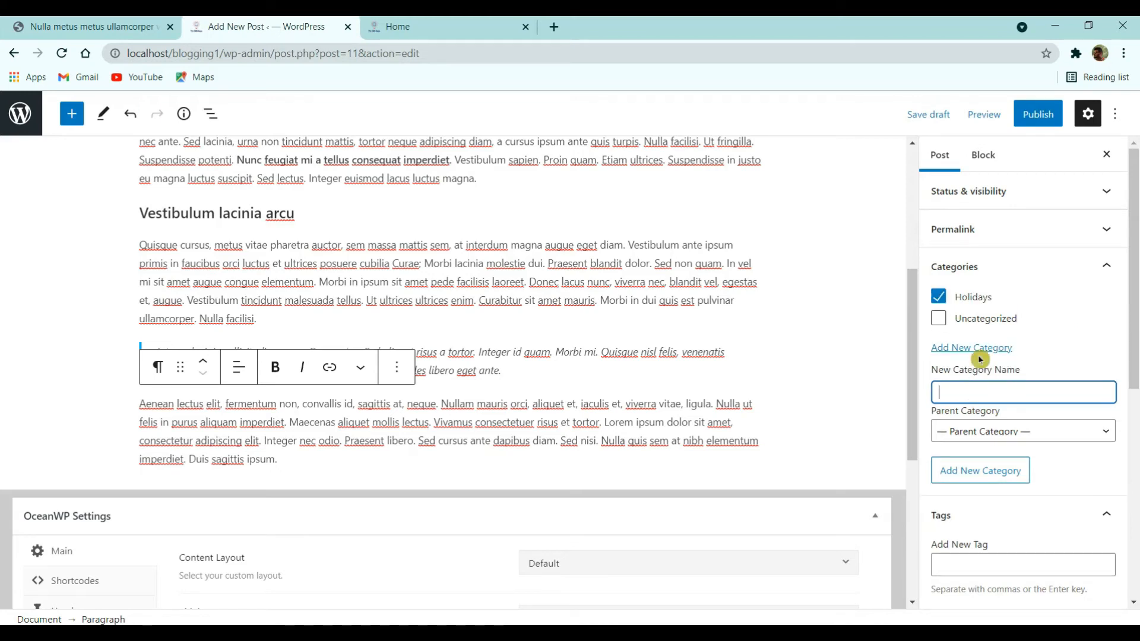
# - Check the live post's category and tags for reference
pyautogui.click(133, 29)
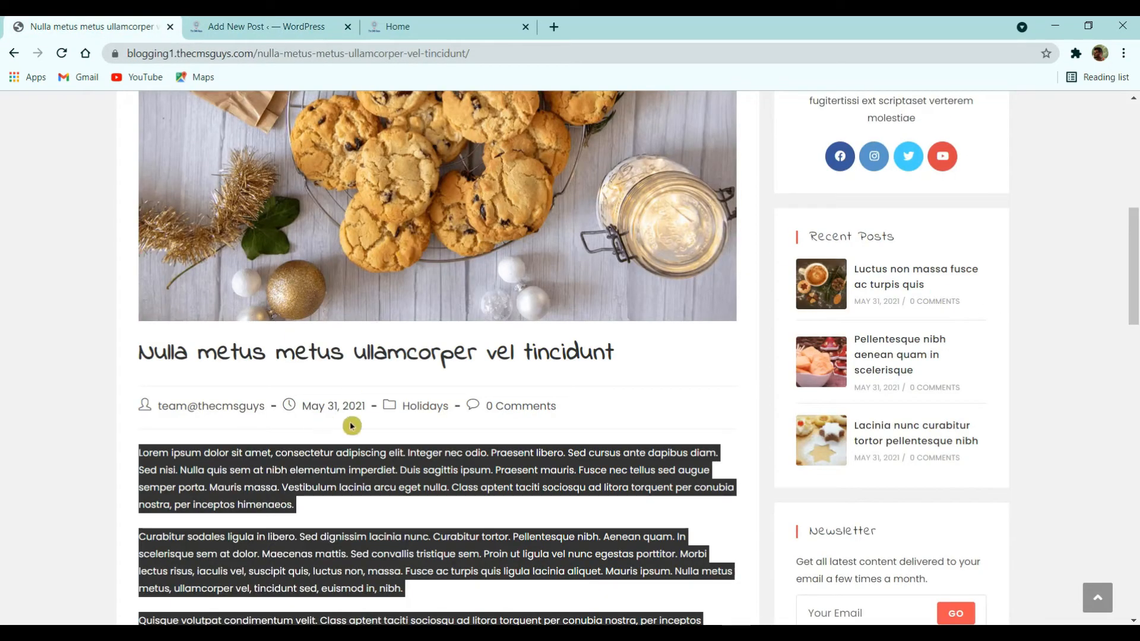
pyautogui.click(284, 19)
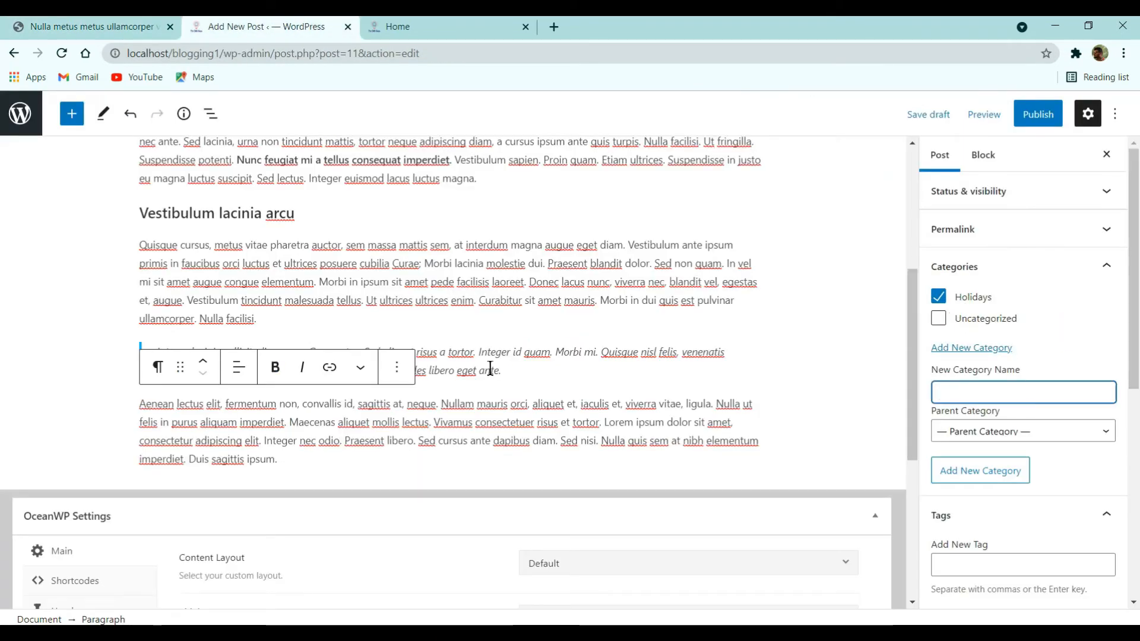
pyautogui.click(150, 22)
pyautogui.scroll(-7, 237, 319)
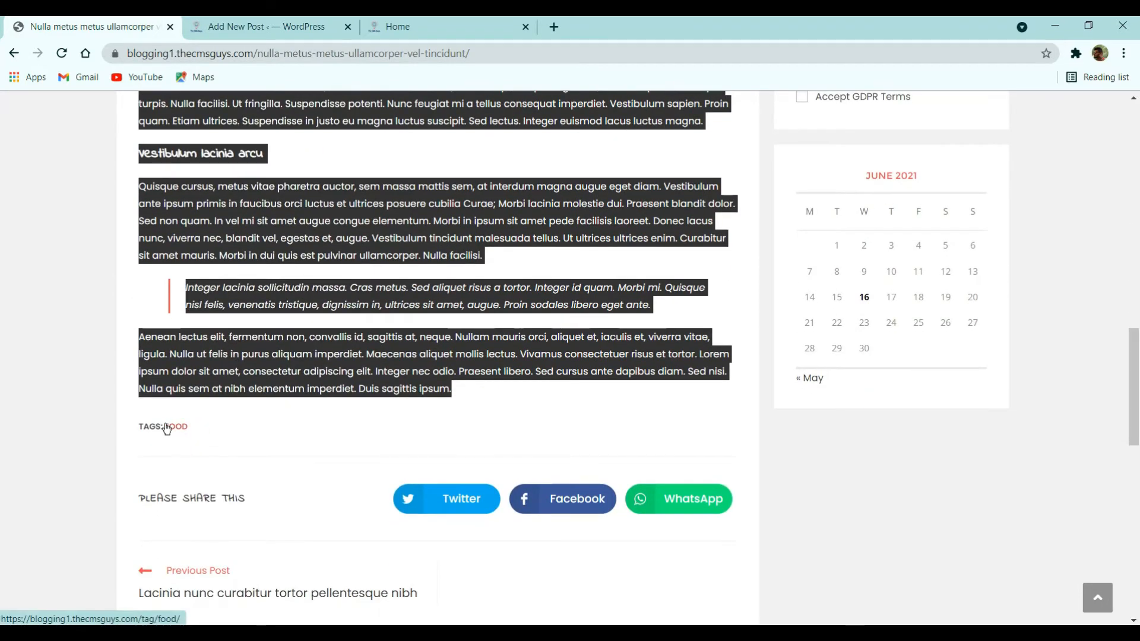
pyautogui.click(237, 27)
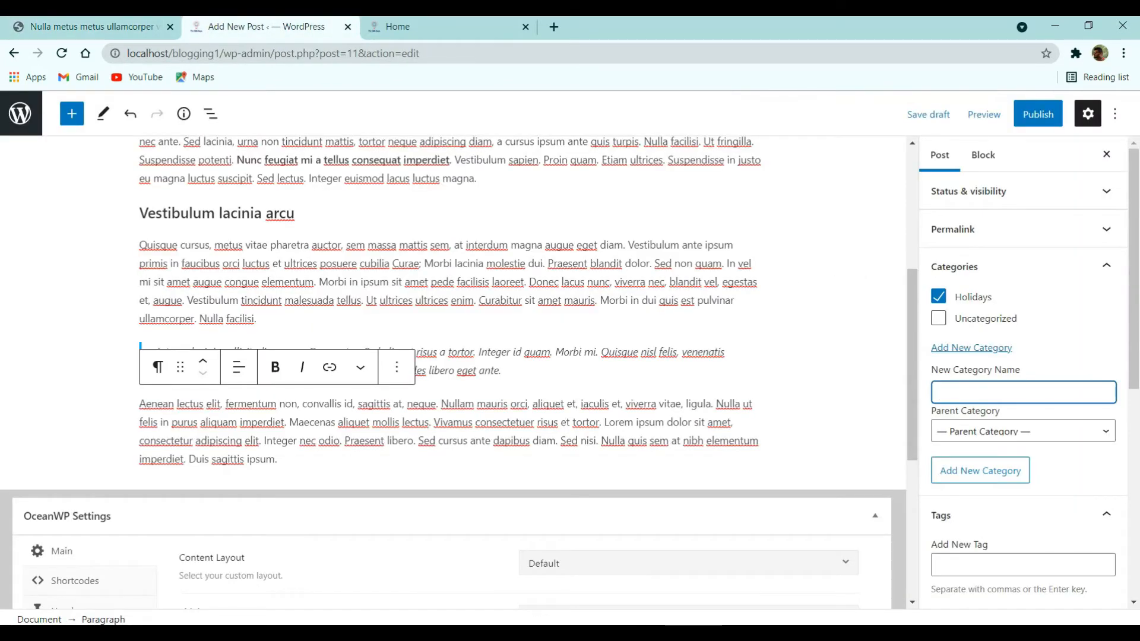
# - Add the tag FOOD in capitals to the post
pyautogui.scroll(-2, 982, 429)
pyautogui.click(971, 419)
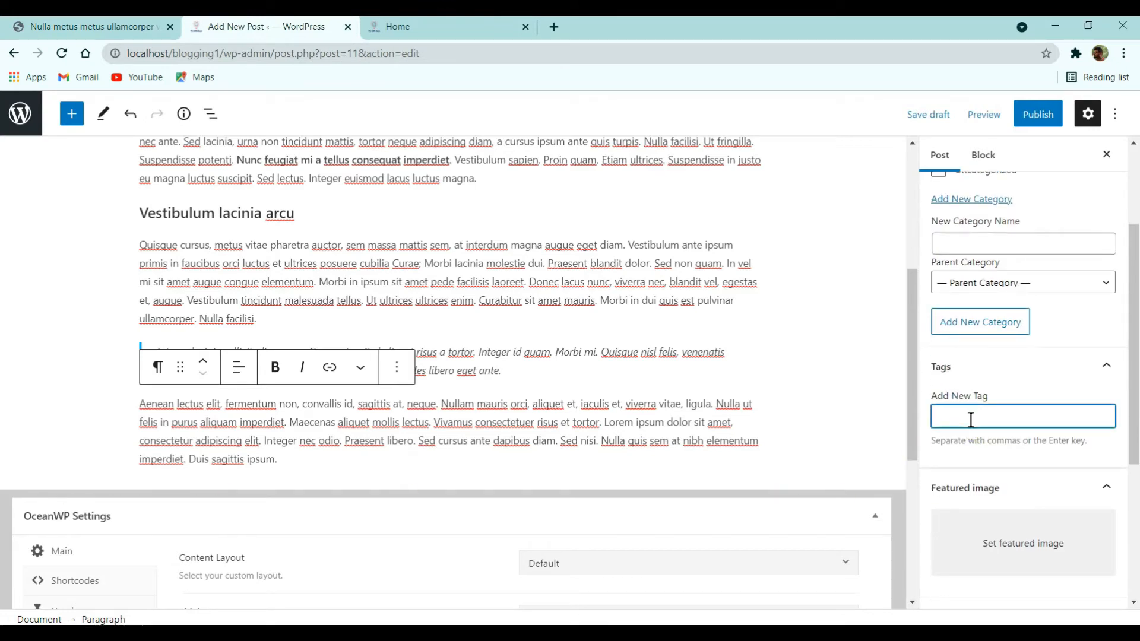
pyautogui.press('capslock')
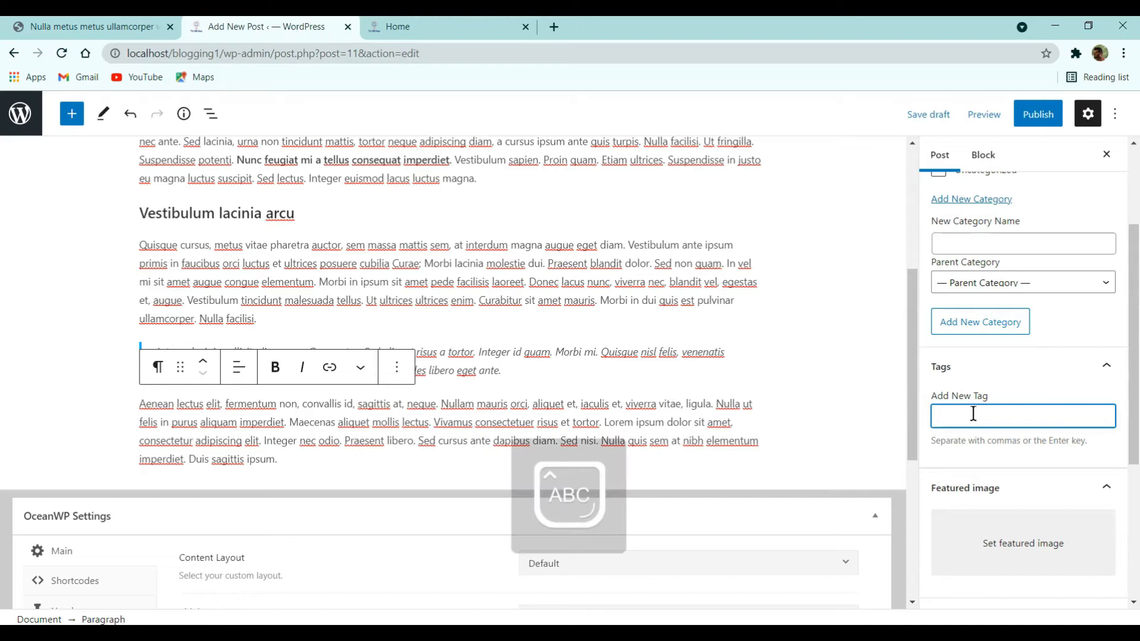
pyautogui.write('FOOD')
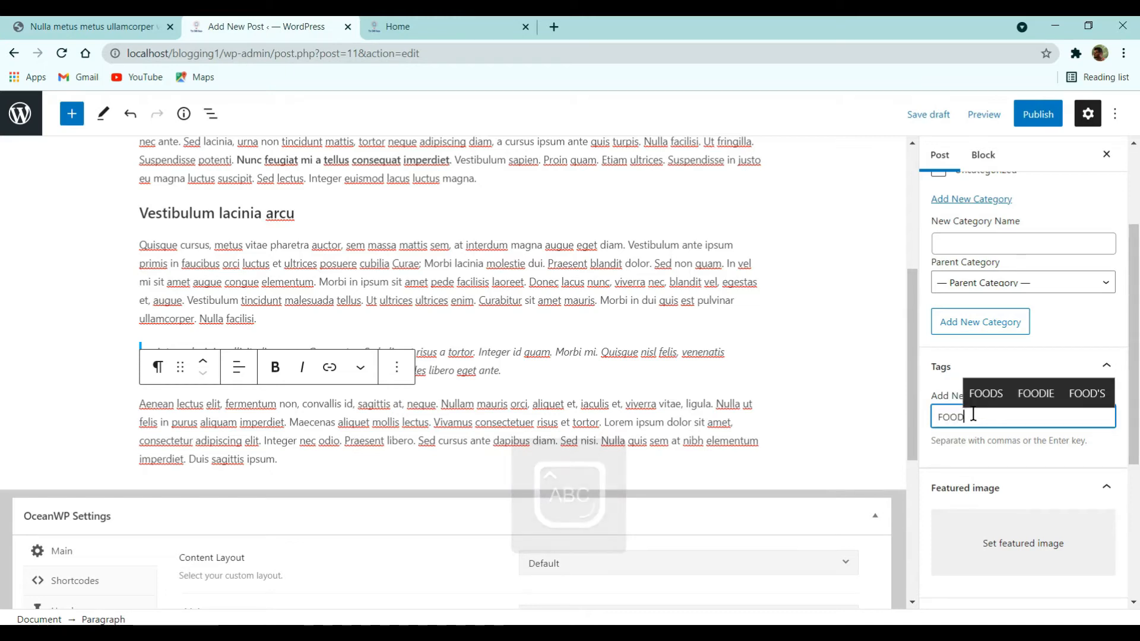
pyautogui.press('capslock')
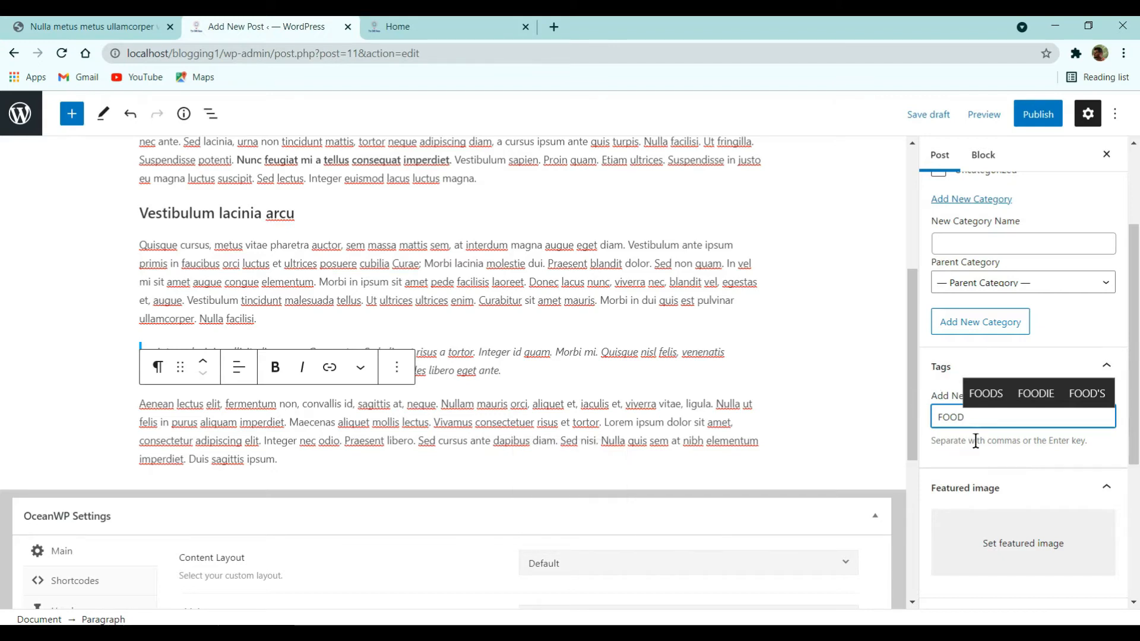
pyautogui.press('Return')
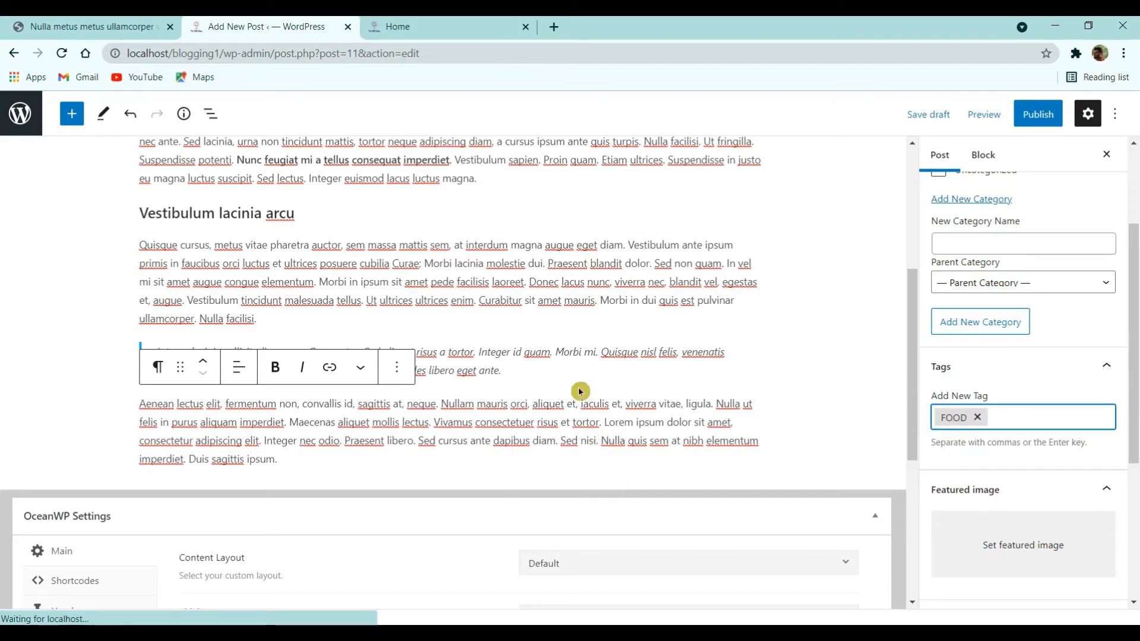
# - Upload all eight food images and set the cookie photo as the post's featured image
pyautogui.click(982, 530)
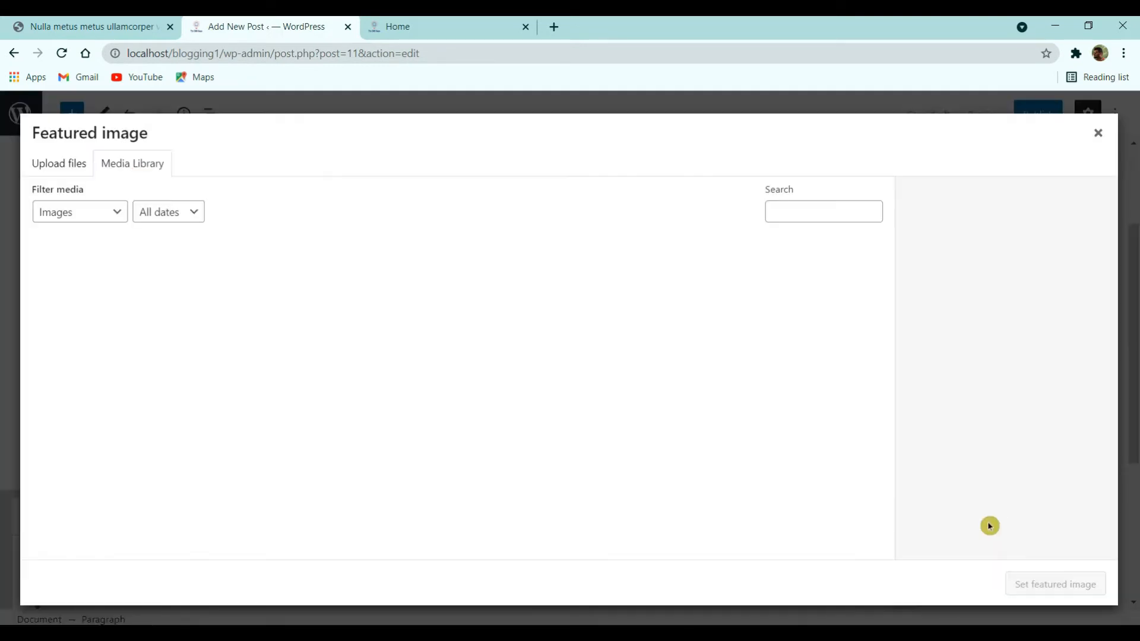
pyautogui.click(57, 169)
pyautogui.click(578, 375)
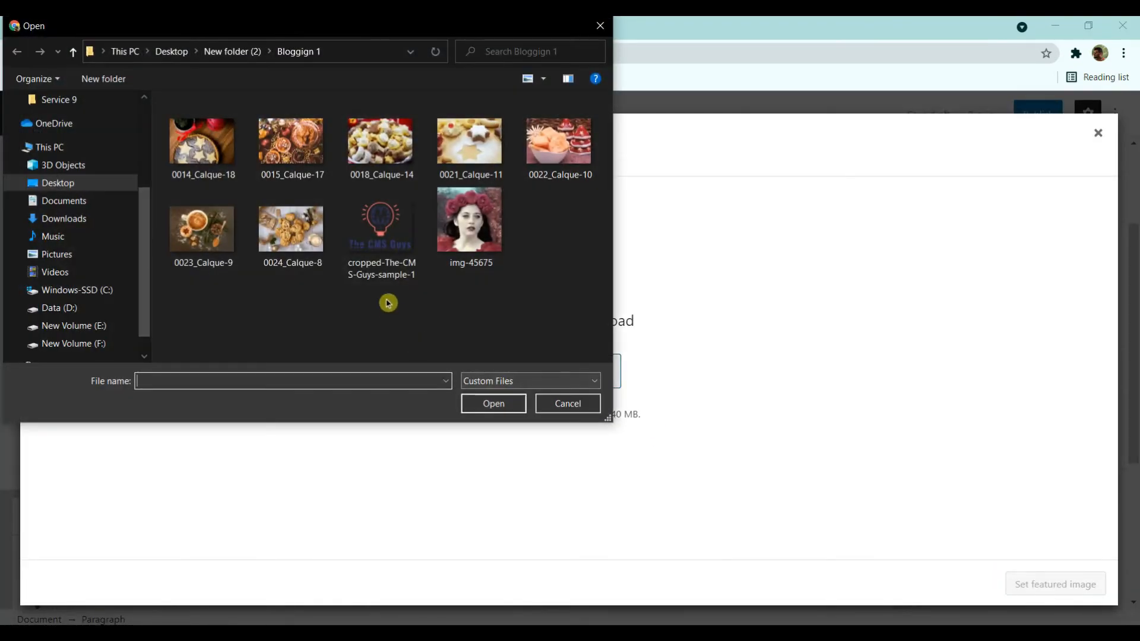
pyautogui.moveTo(538, 282); pyautogui.dragTo(163, 98)
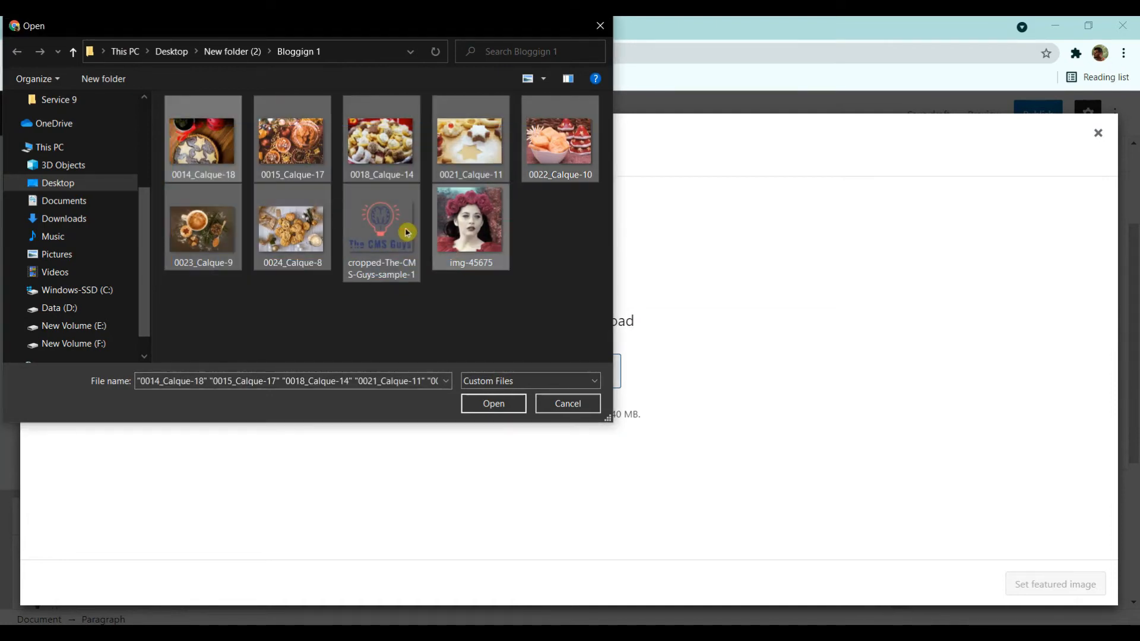
pyautogui.click(489, 403)
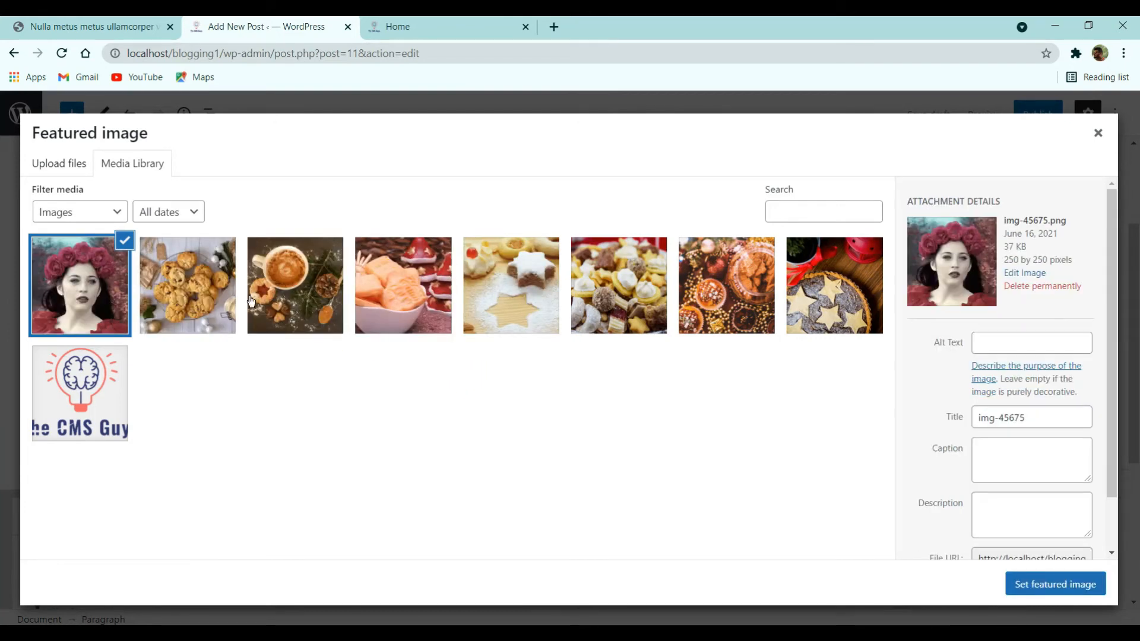
pyautogui.click(171, 291)
pyautogui.click(1010, 584)
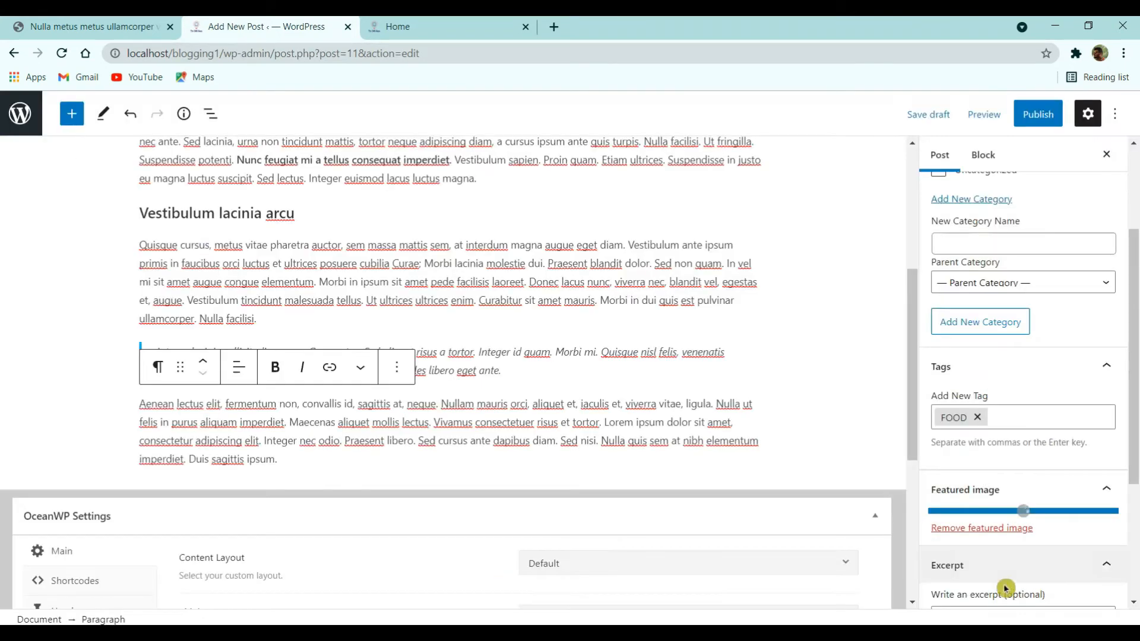
pyautogui.scroll(-5, 898, 445)
pyautogui.scroll(10, 737, 438)
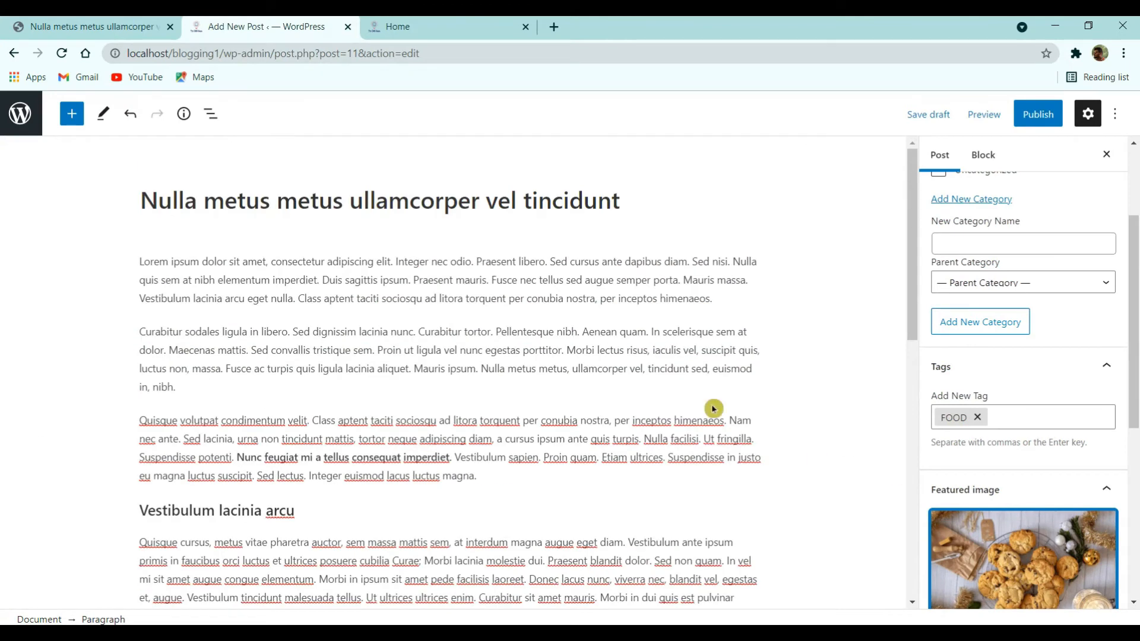
pyautogui.click(1038, 114)
# - Publish the post and open the published post in a new tab
pyautogui.click(1018, 113)
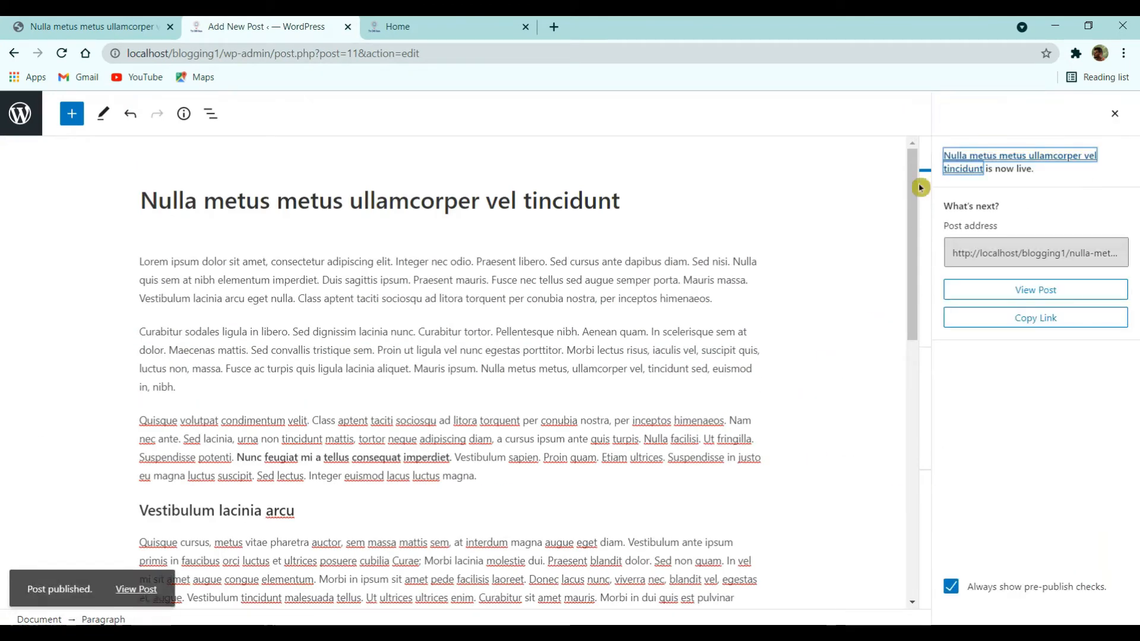
pyautogui.rightClick(144, 581)
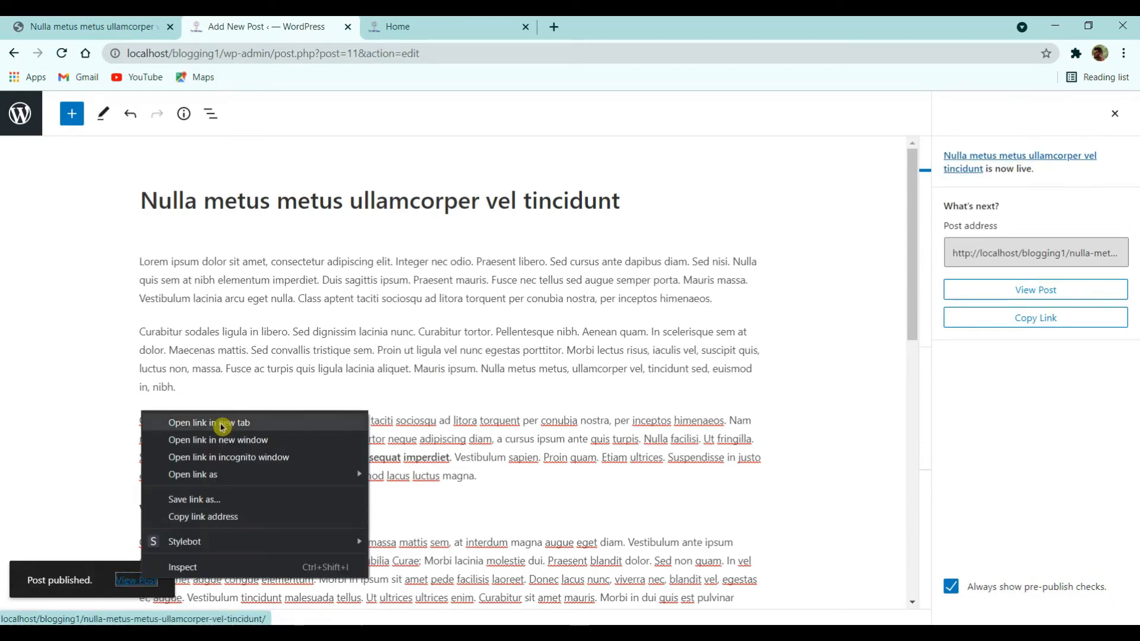
pyautogui.click(231, 425)
# - Compare the local published post with the live demo post, scrolling through both
pyautogui.click(475, 26)
pyautogui.scroll(-6, 489, 331)
pyautogui.scroll(-3, 479, 360)
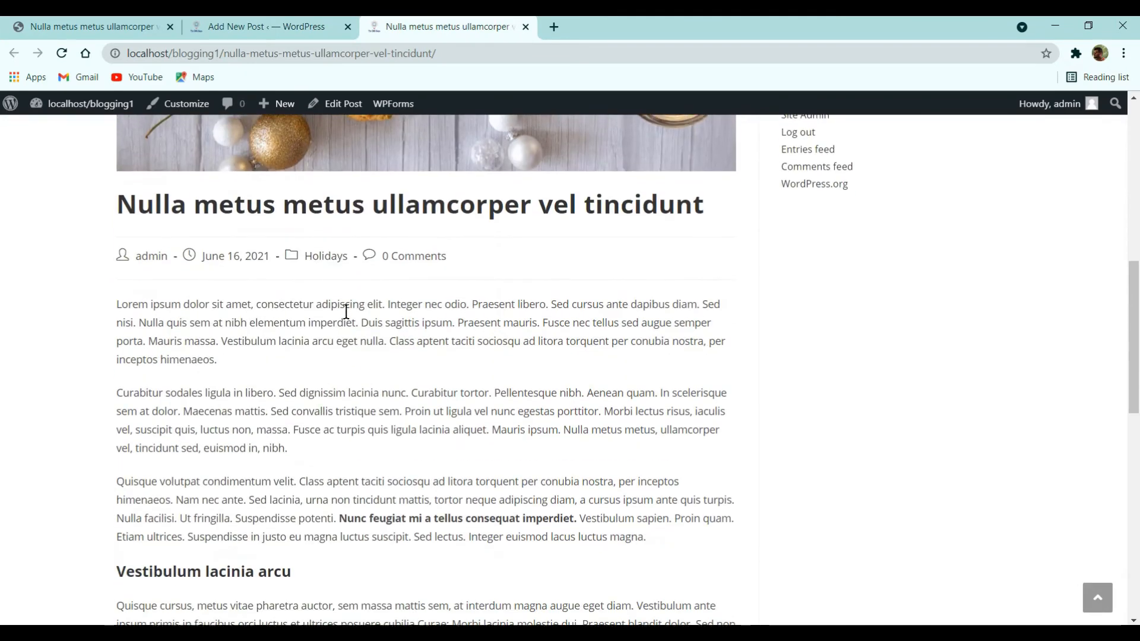
pyautogui.hotkey('ctrl', '1')
pyautogui.scroll(10, 420, 410)
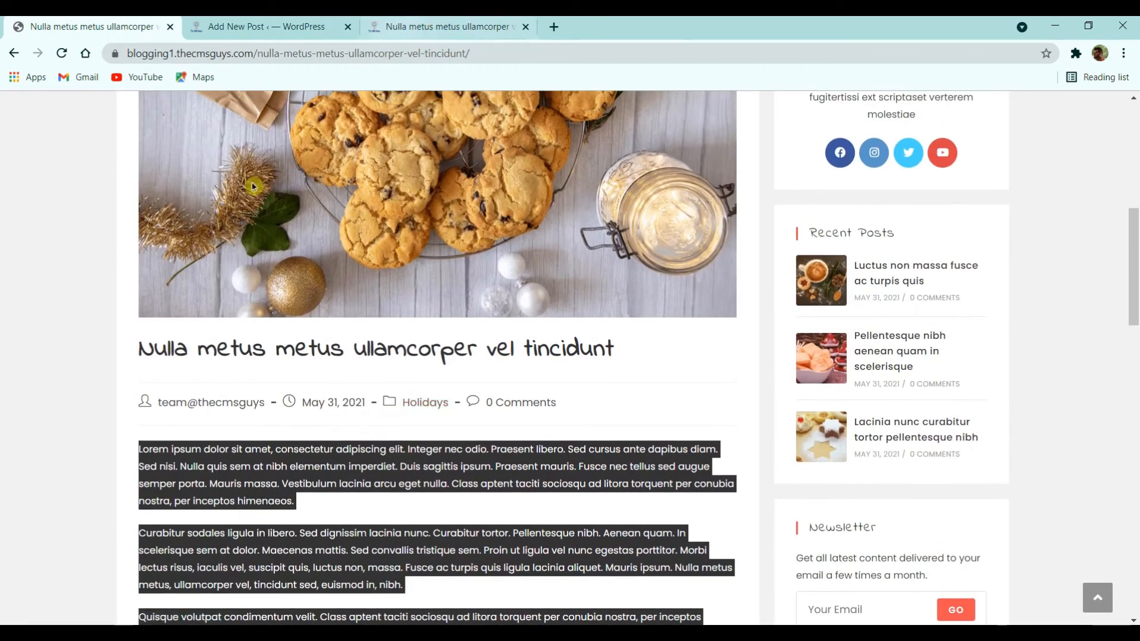
pyautogui.scroll(-15, 252, 302)
pyautogui.hotkey('ctrl', '3')
pyautogui.scroll(-8, 380, 285)
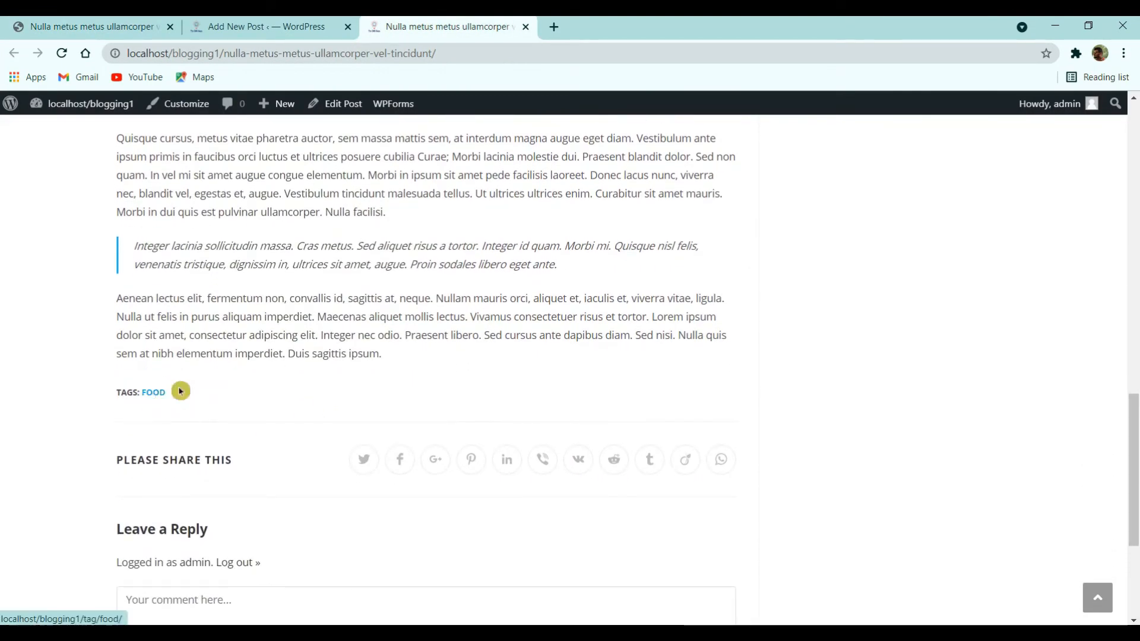
pyautogui.click(134, 32)
pyautogui.scroll(-5, 265, 372)
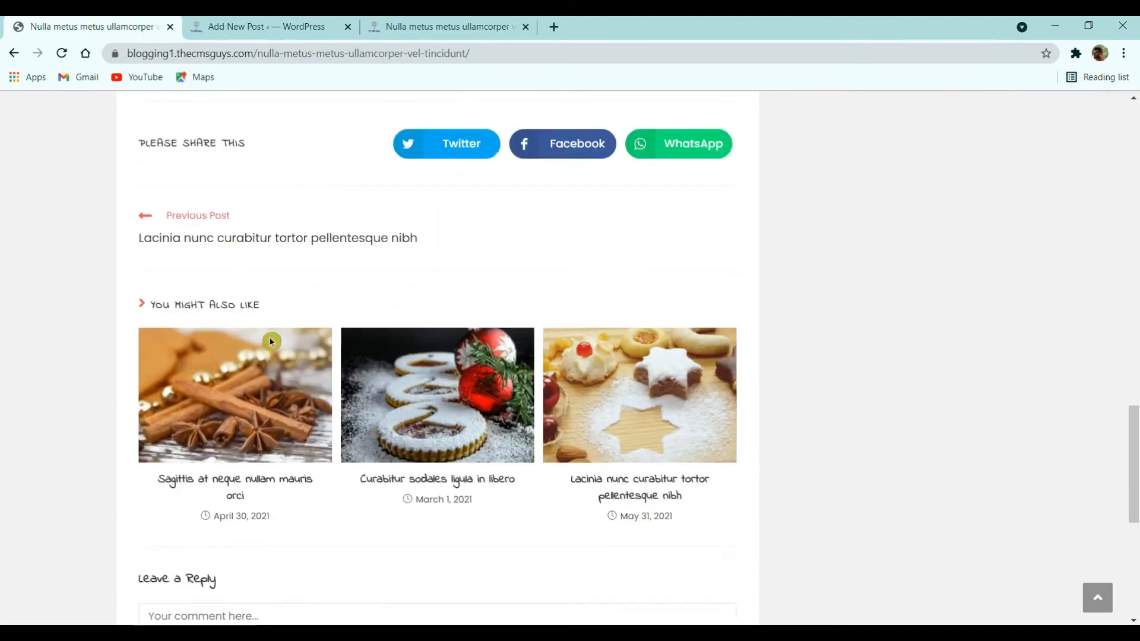
pyautogui.scroll(2, 265, 372)
pyautogui.scroll(-5, 295, 382)
pyautogui.scroll(9, 297, 383)
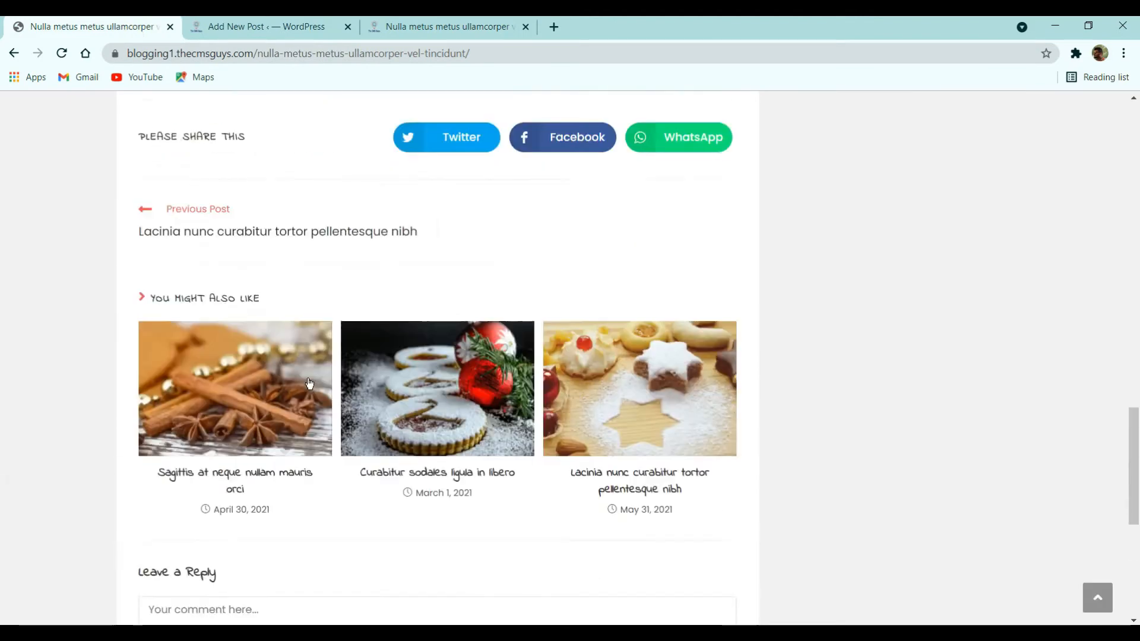
pyautogui.click(446, 28)
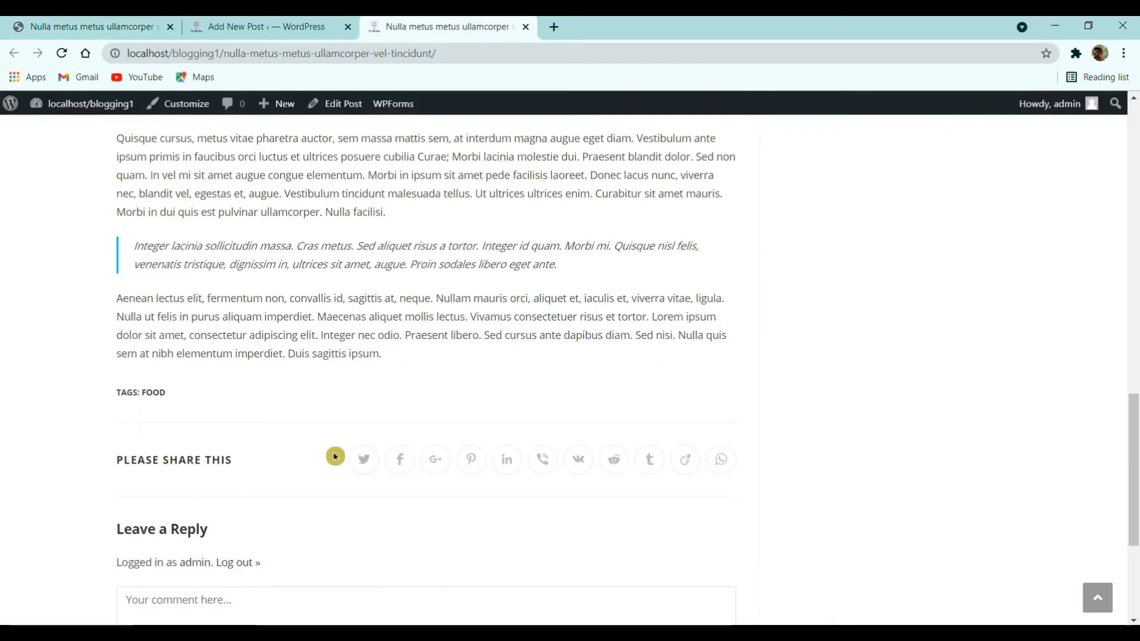
pyautogui.scroll(-5, 217, 476)
pyautogui.scroll(7, 203, 462)
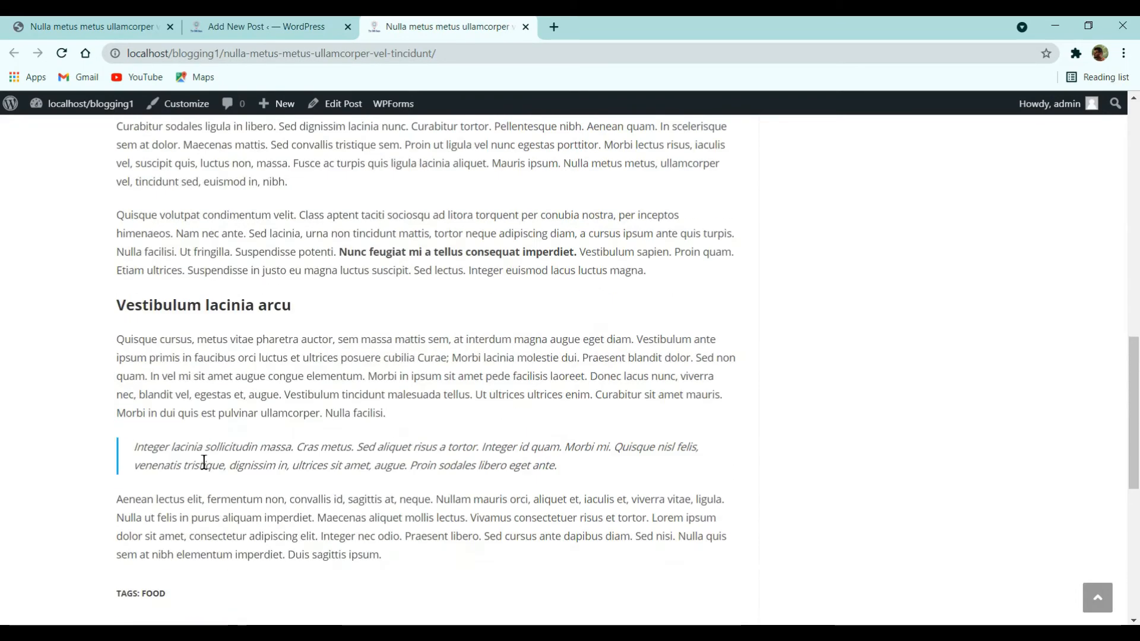
pyautogui.scroll(10, 203, 462)
pyautogui.moveTo(109, 105)
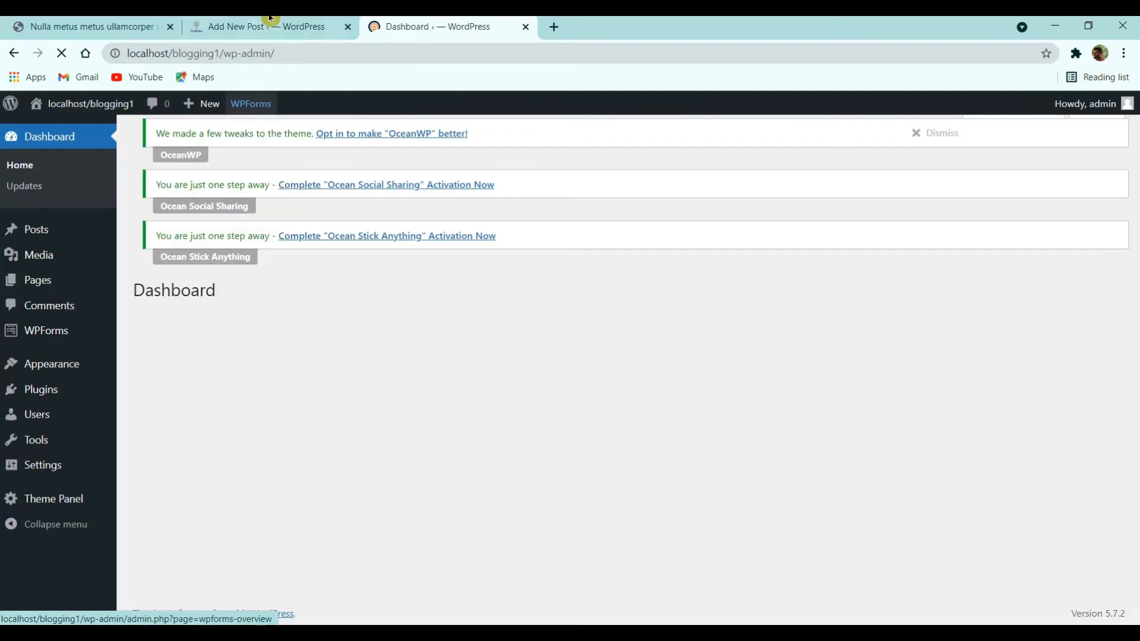
# - Visit the local site's front page from the admin Dashboard
pyautogui.click(280, 25)
pyautogui.click(396, 27)
pyautogui.click(76, 121)
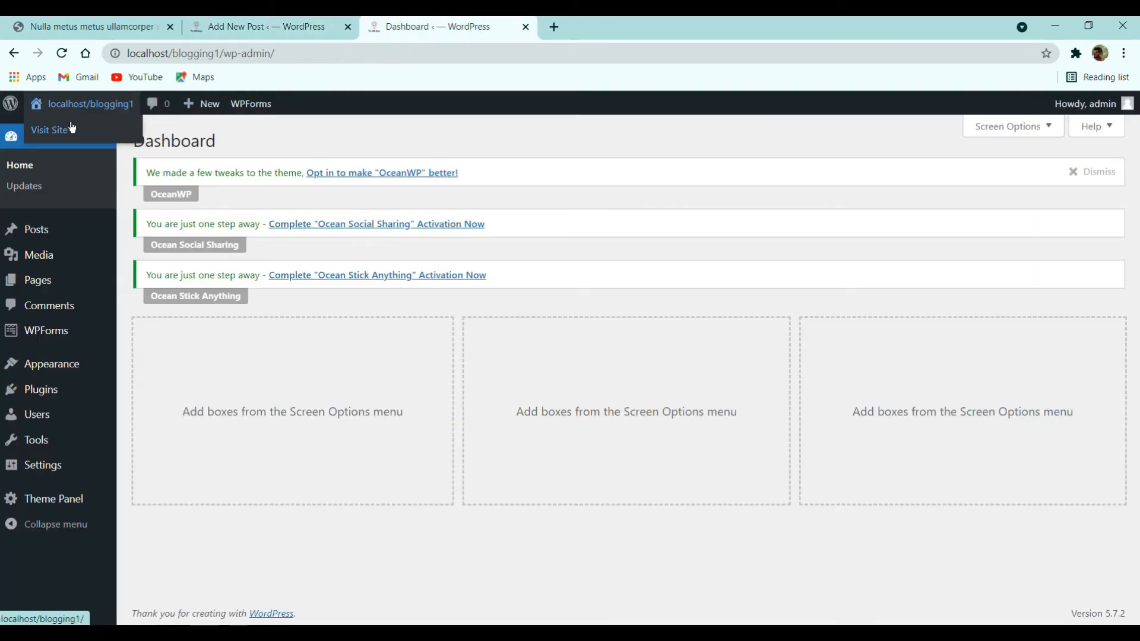
# - Browse the live demo blog's home page, then switch to the admin posts list
pyautogui.hotkey('ctrl', 'shift', 'Tab')
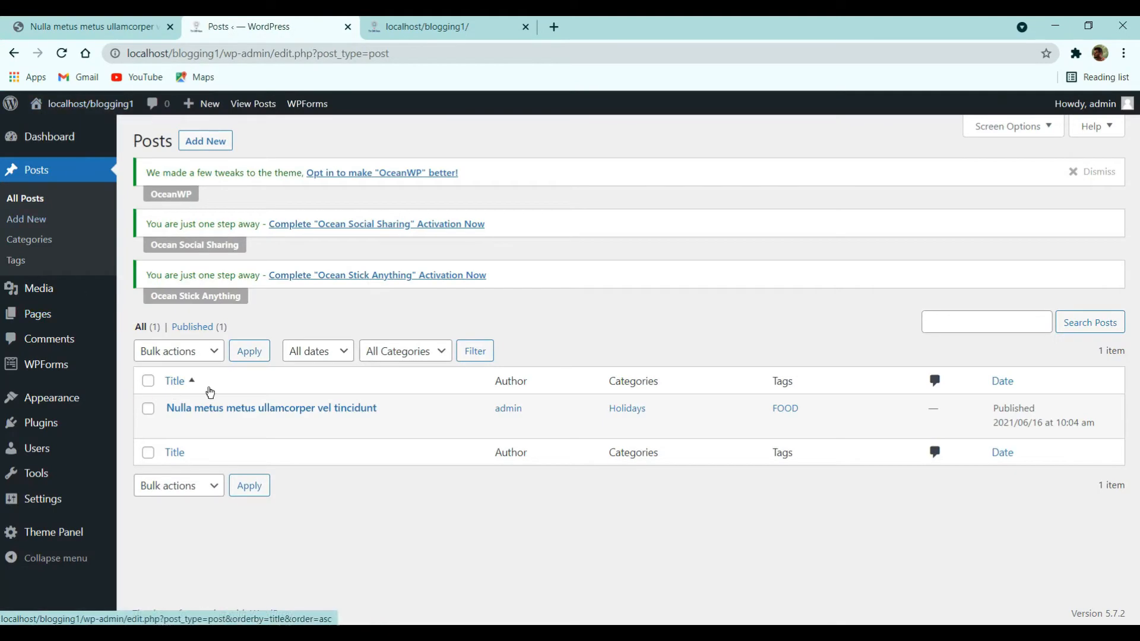
pyautogui.hotkey('ctrl', 'shift', 'Tab')
pyautogui.scroll(10, 279, 250)
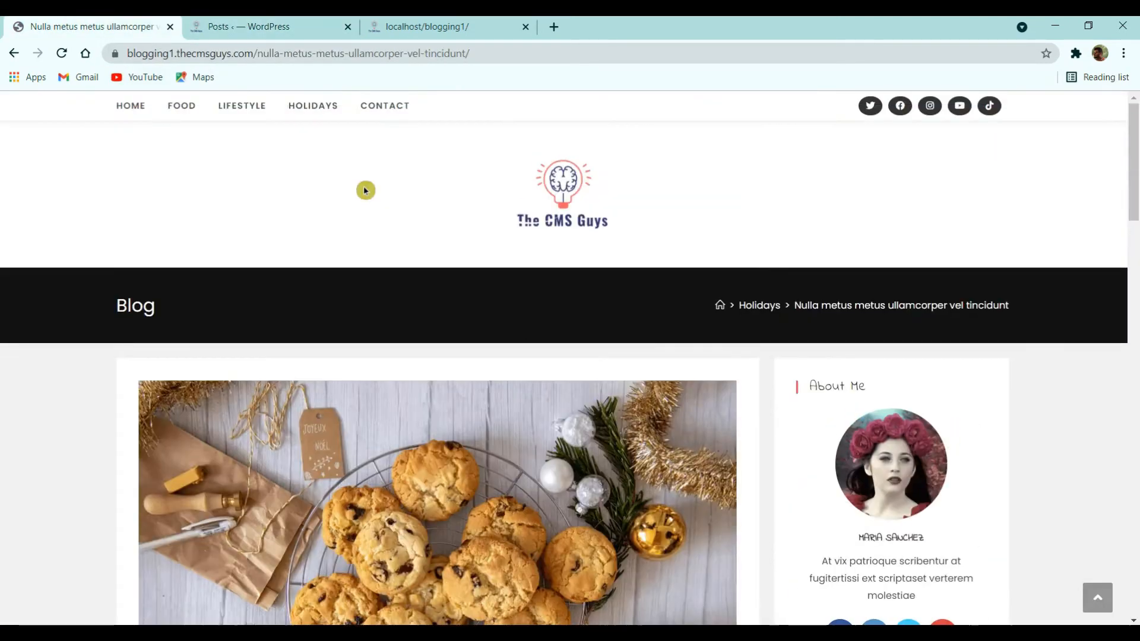
pyautogui.click(539, 166)
pyautogui.scroll(-15, 347, 255)
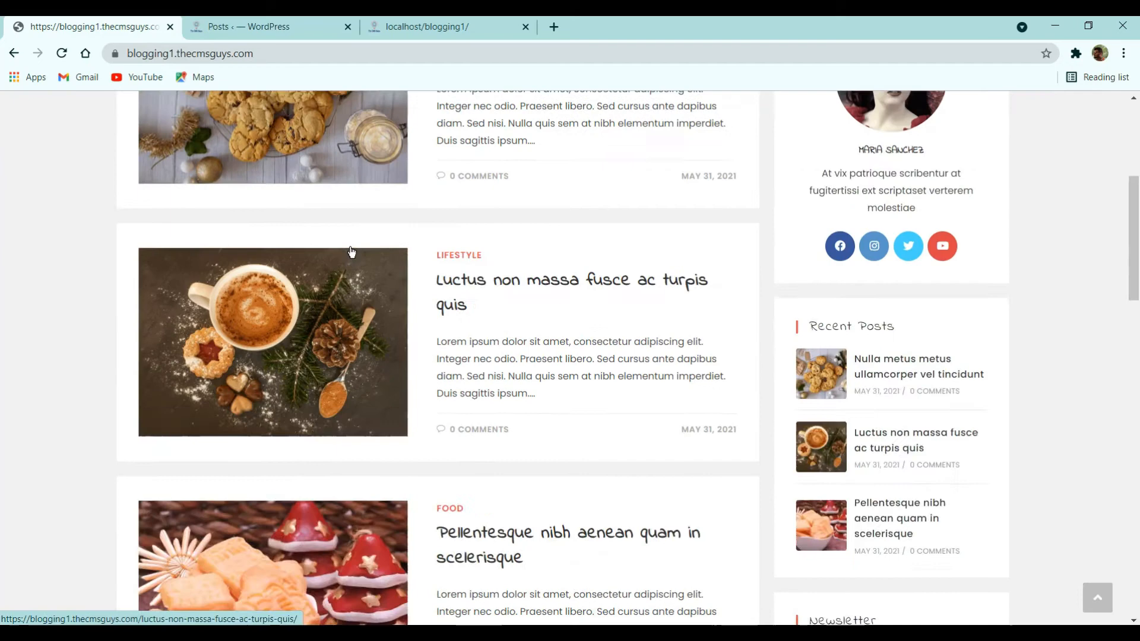
pyautogui.scroll(-5, 349, 297)
pyautogui.scroll(10, 349, 297)
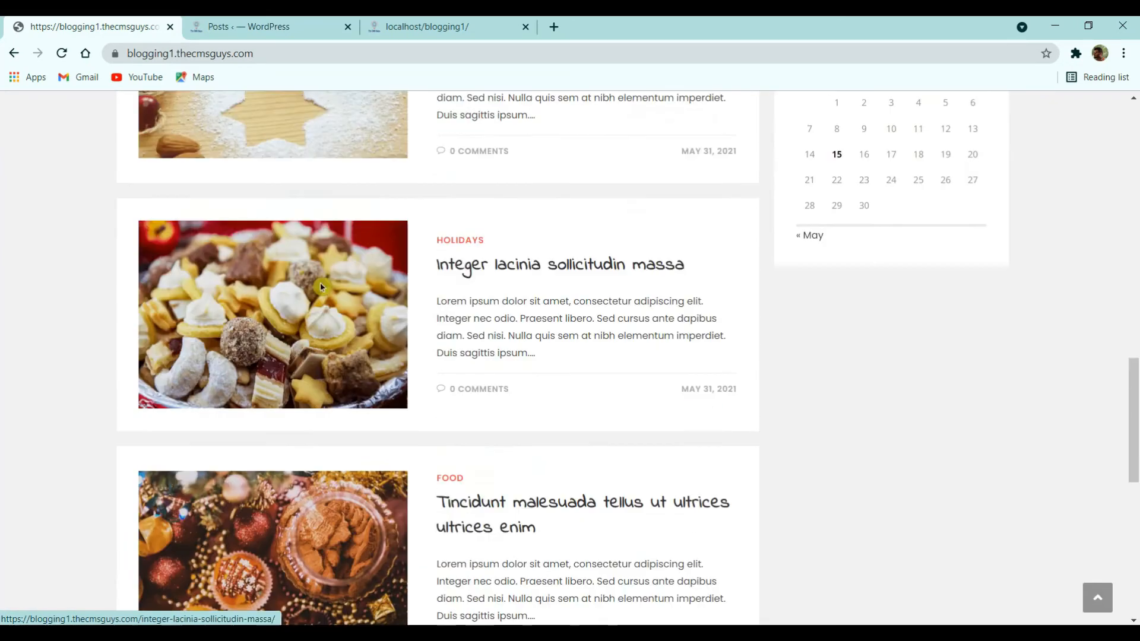
pyautogui.click(273, 21)
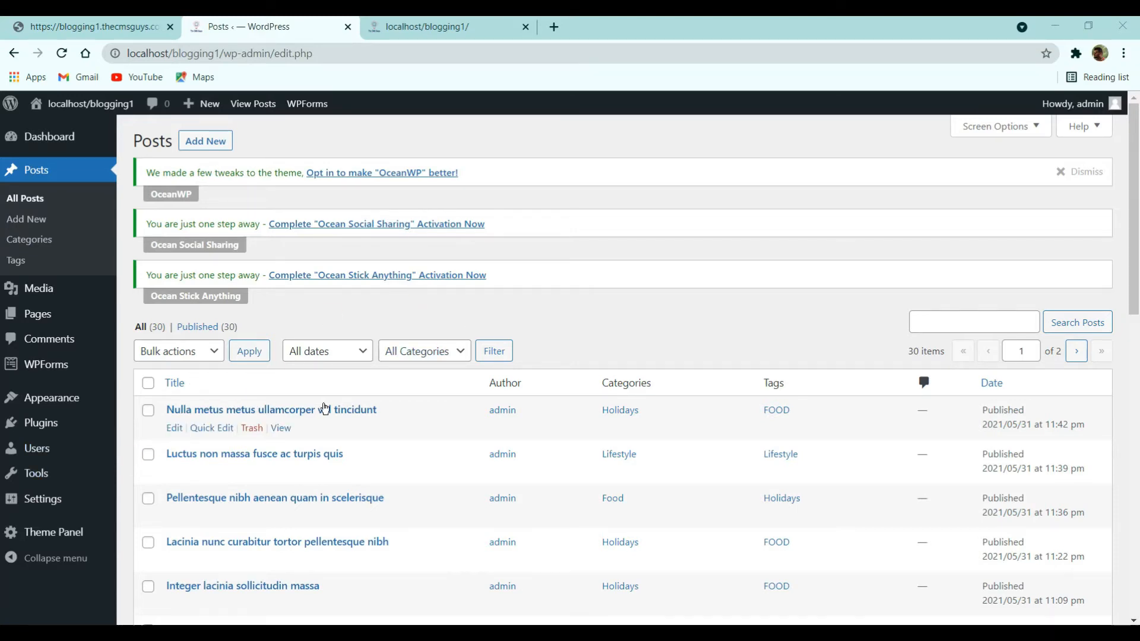
# - Reload the local front page and scroll through it
pyautogui.scroll(-2, 407, 399)
pyautogui.click(416, 25)
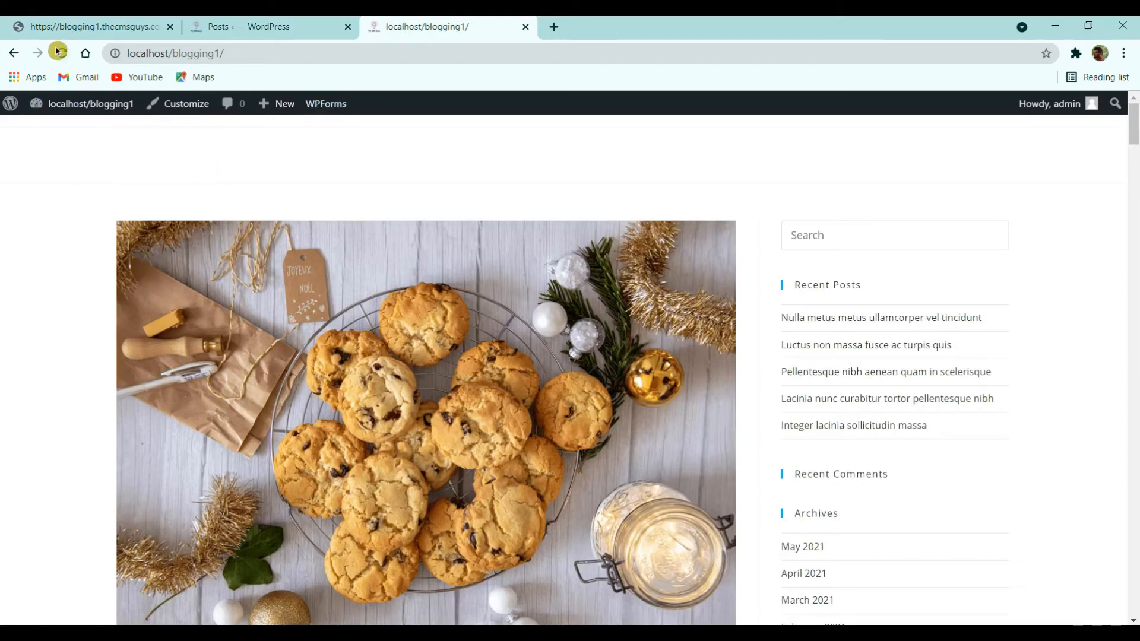
pyautogui.click(57, 51)
pyautogui.scroll(-15, 356, 303)
pyautogui.scroll(-15, 334, 303)
pyautogui.scroll(5, 336, 308)
pyautogui.scroll(20, 337, 308)
# - Compare against the live demo home page, then return to the admin posts list
pyautogui.hotkey('ctrl', '1')
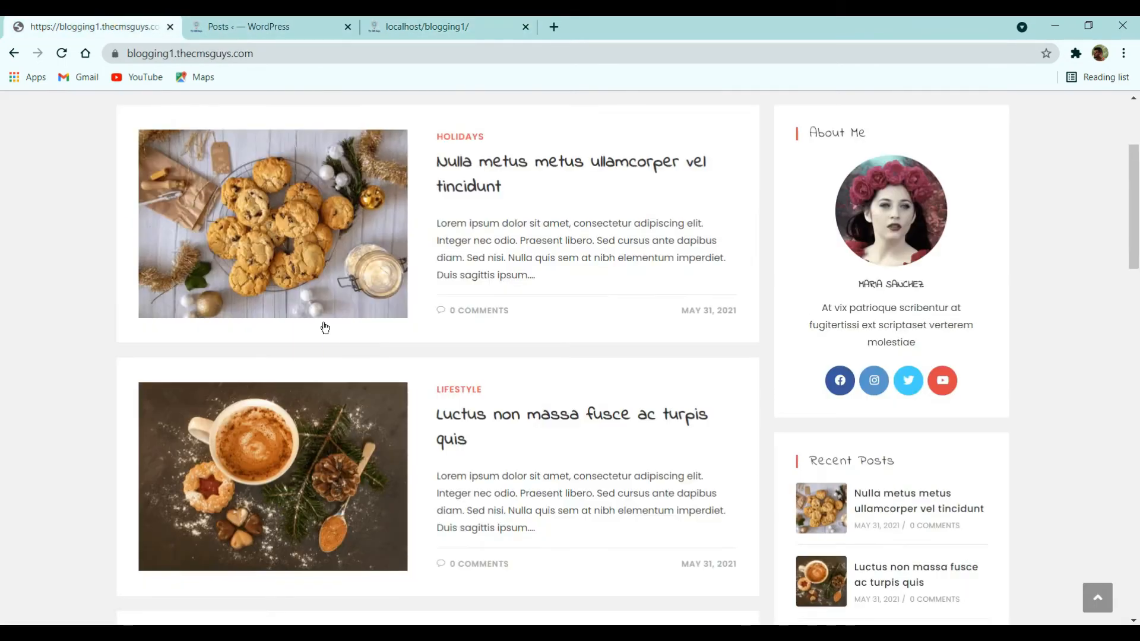
pyautogui.scroll(3, 325, 329)
pyautogui.scroll(-5, 477, 407)
pyautogui.click(476, 407)
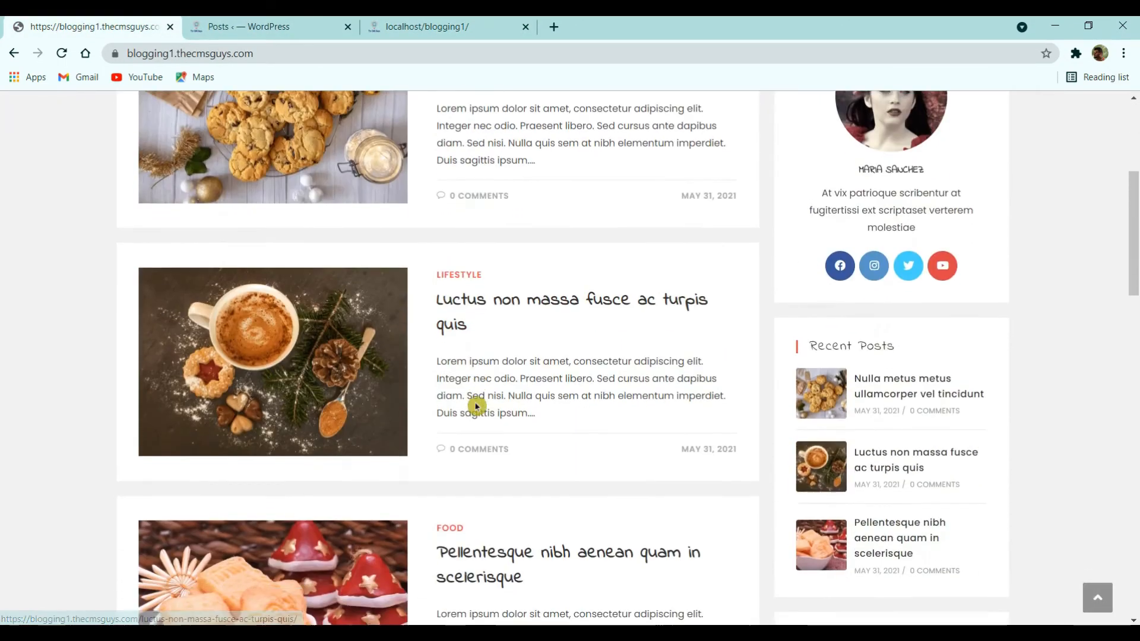
pyautogui.scroll(-4, 463, 410)
pyautogui.scroll(8, 843, 246)
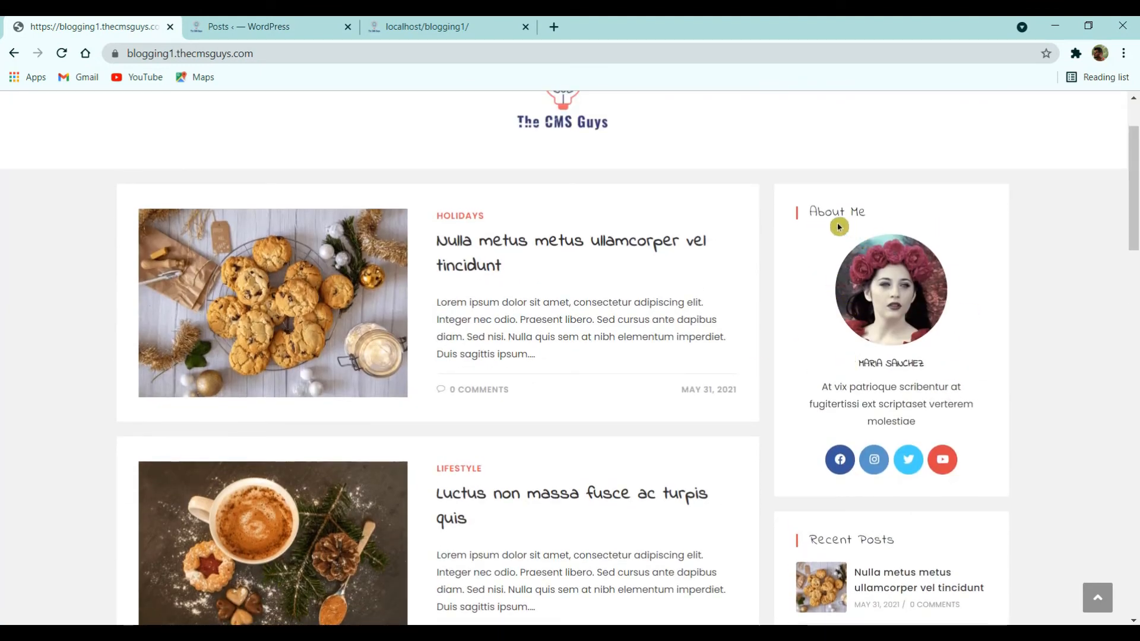
pyautogui.scroll(-5, 879, 314)
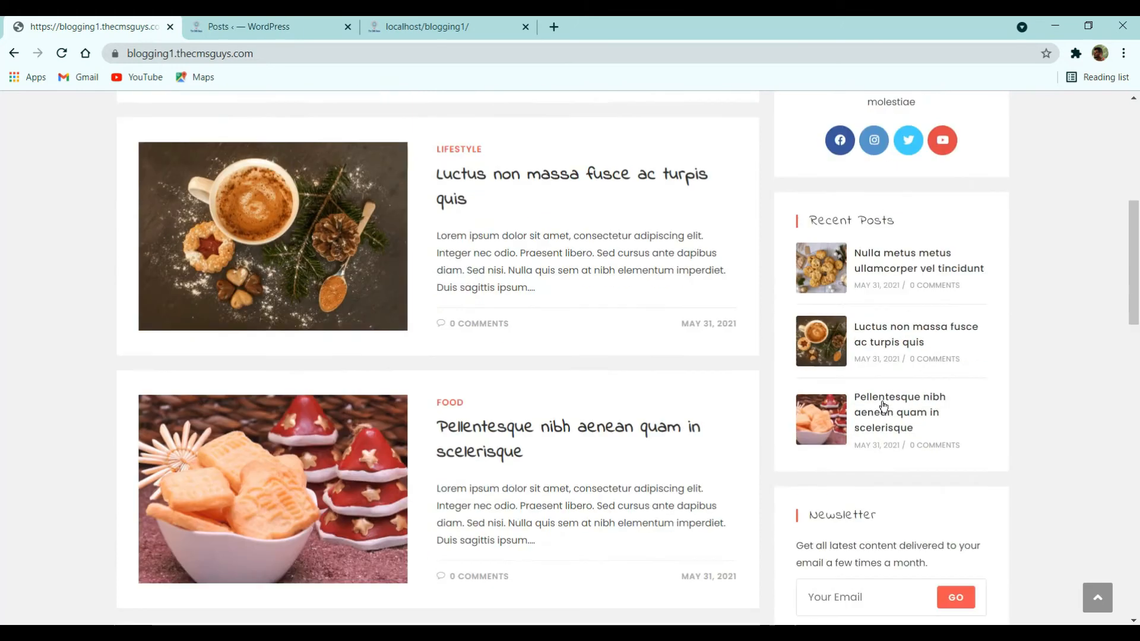
pyautogui.click(400, 20)
pyautogui.click(323, 18)
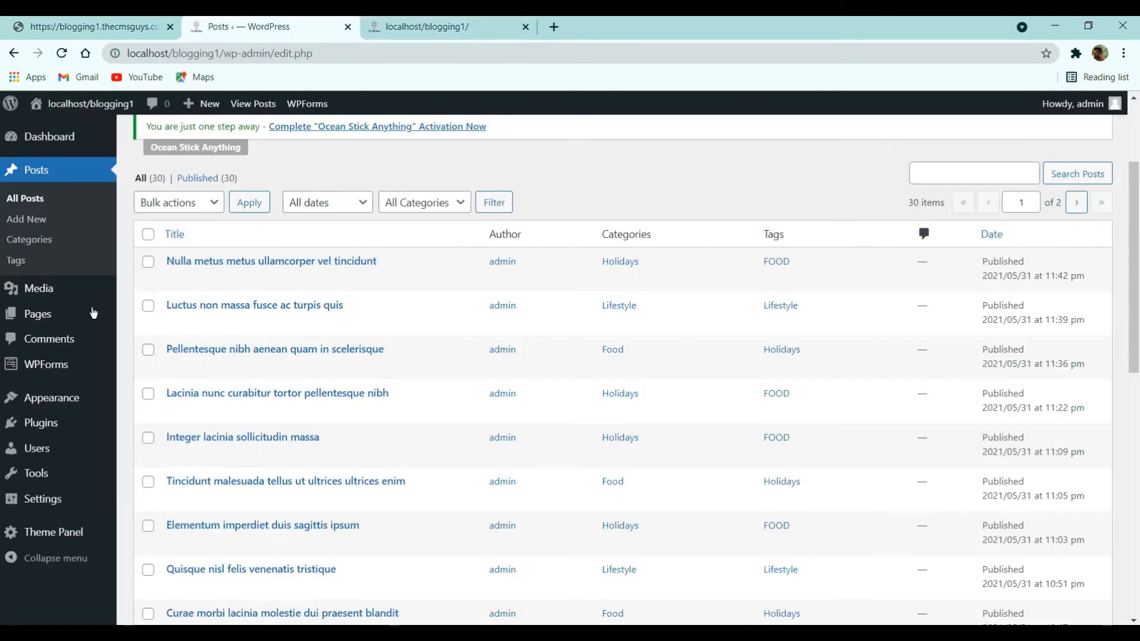
# - Delete the Search, Recent Posts, Recent Comments, Archives and Categories widgets from Default Sidebar
pyautogui.moveTo(57, 392)
pyautogui.click(161, 445)
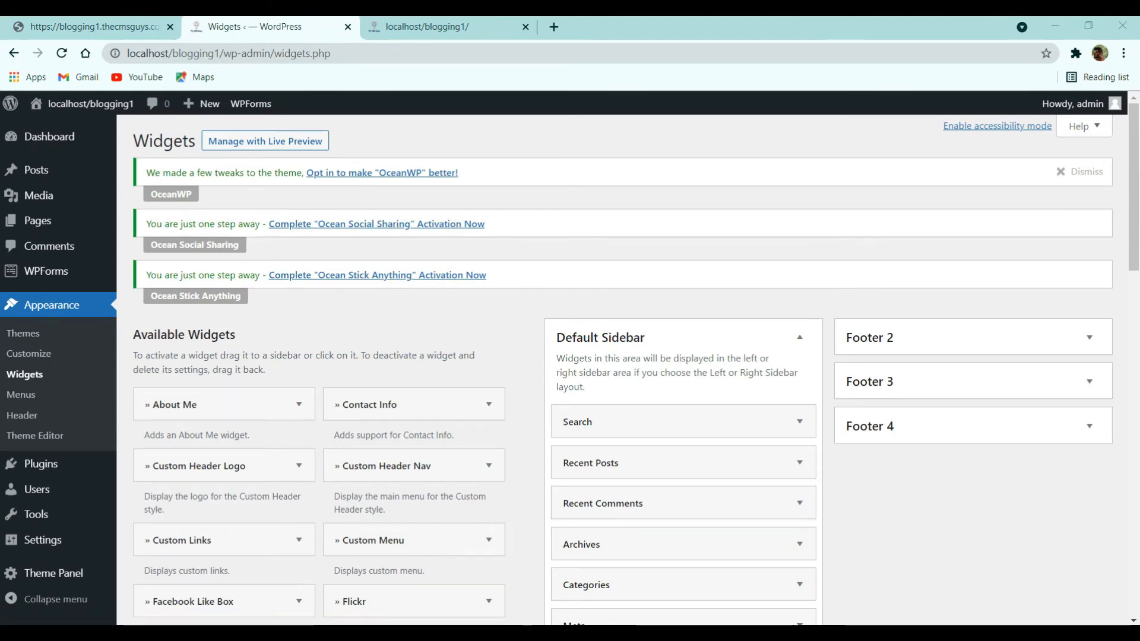
pyautogui.scroll(-3, 629, 364)
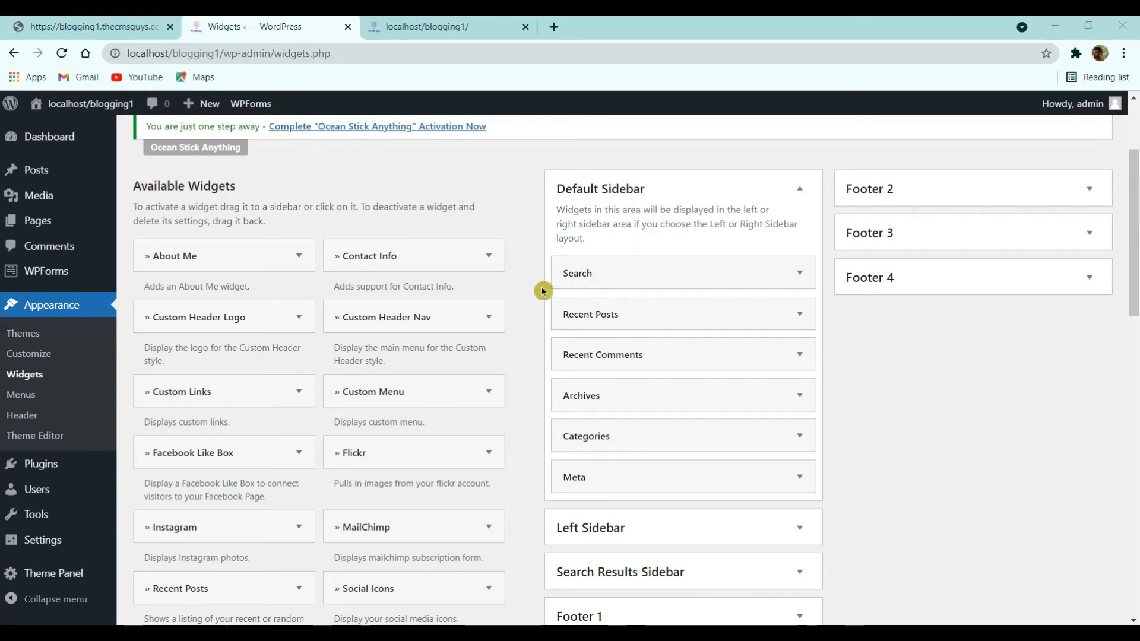
pyautogui.click(792, 275)
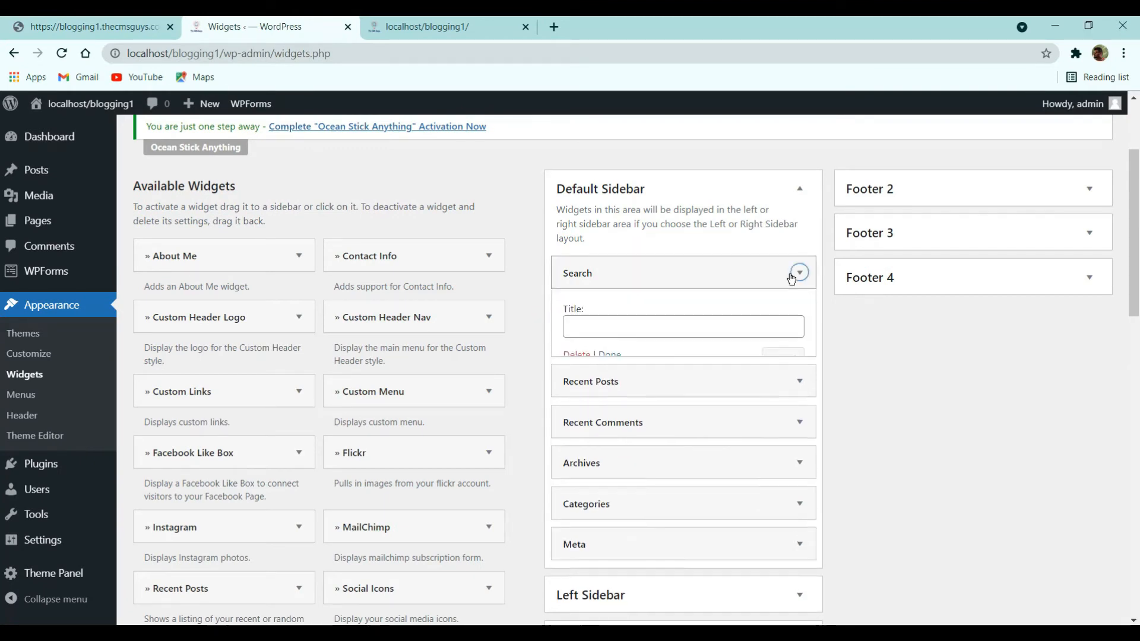
pyautogui.click(572, 355)
pyautogui.click(764, 285)
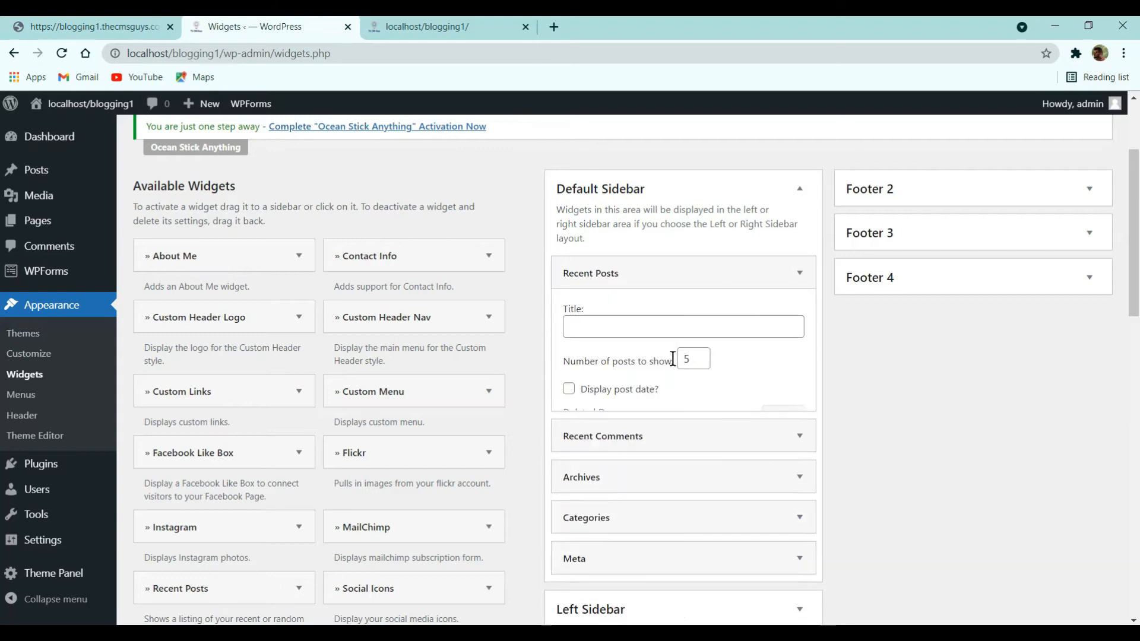
pyautogui.click(741, 278)
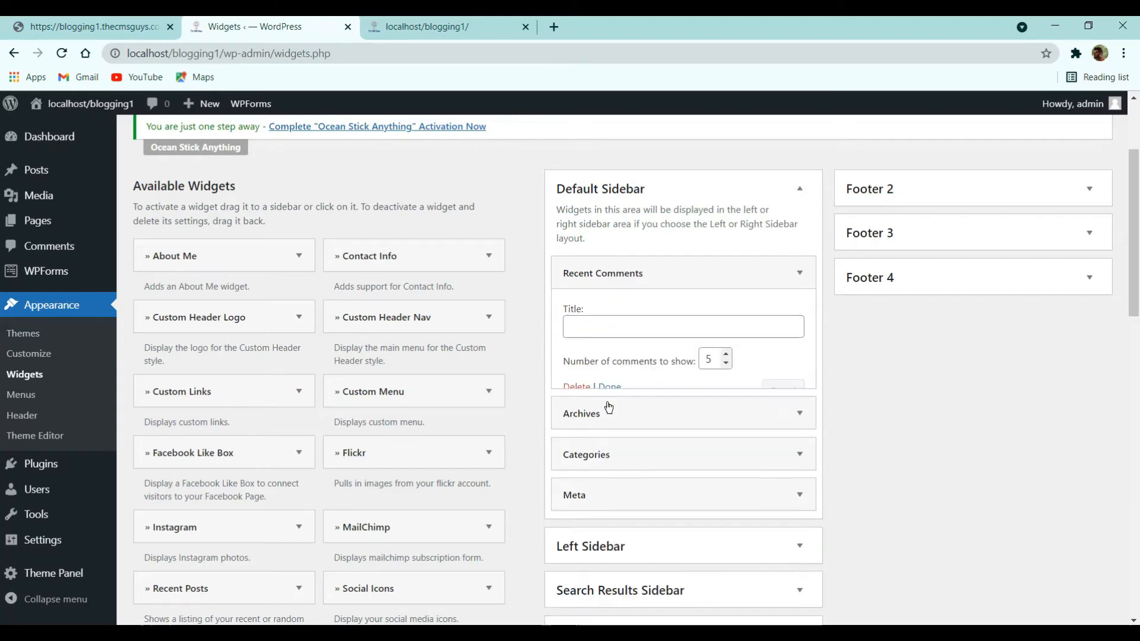
pyautogui.click(576, 387)
pyautogui.click(725, 278)
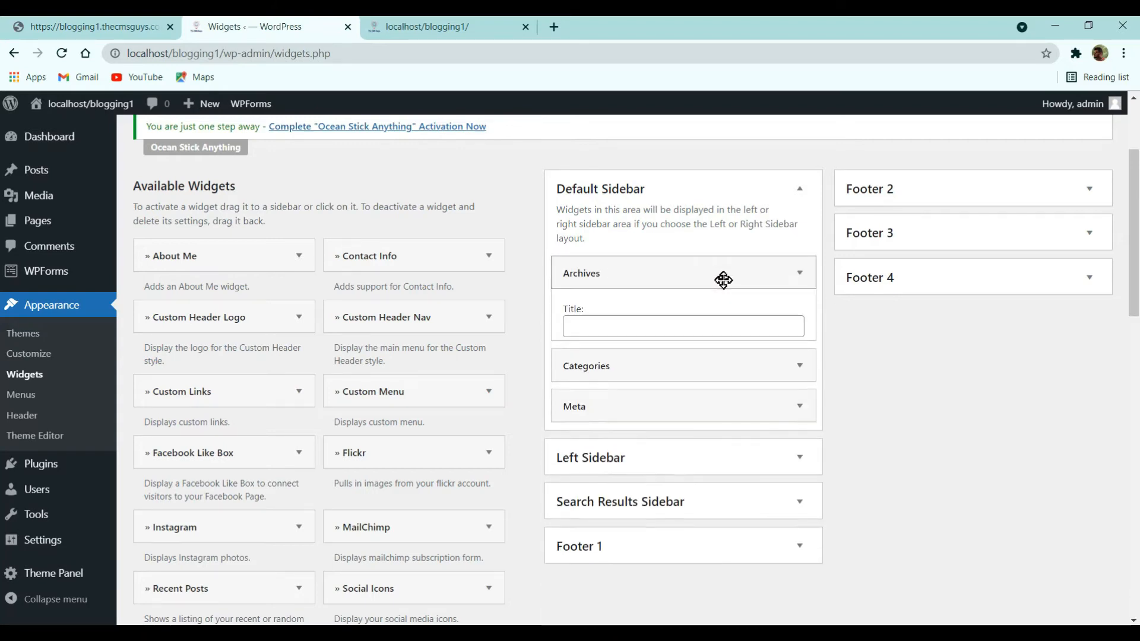
pyautogui.click(729, 270)
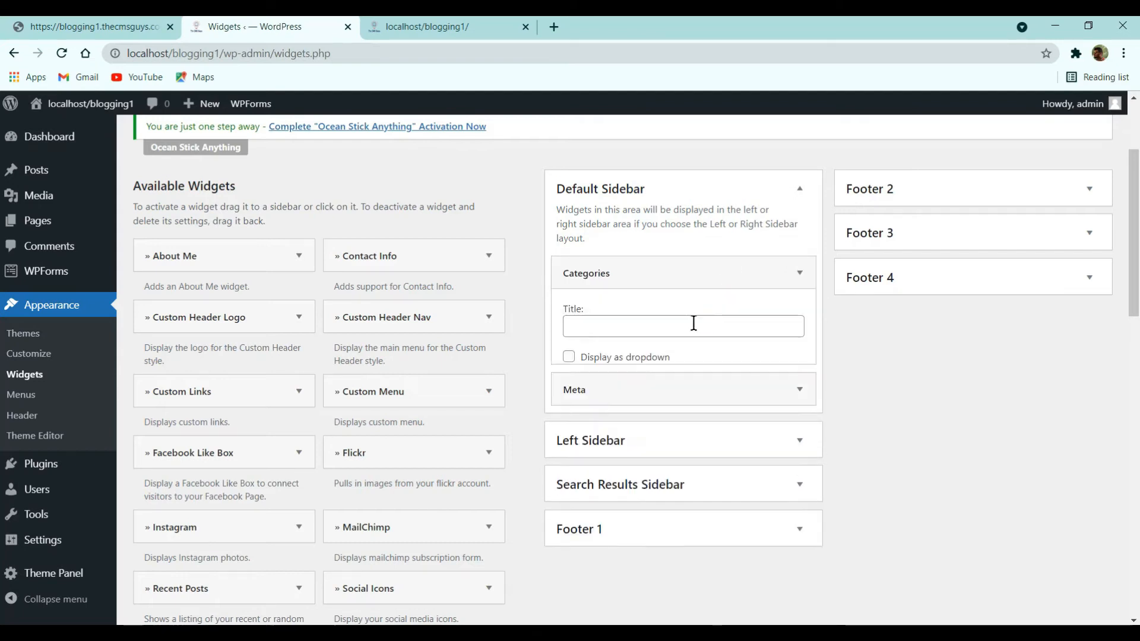
pyautogui.click(584, 415)
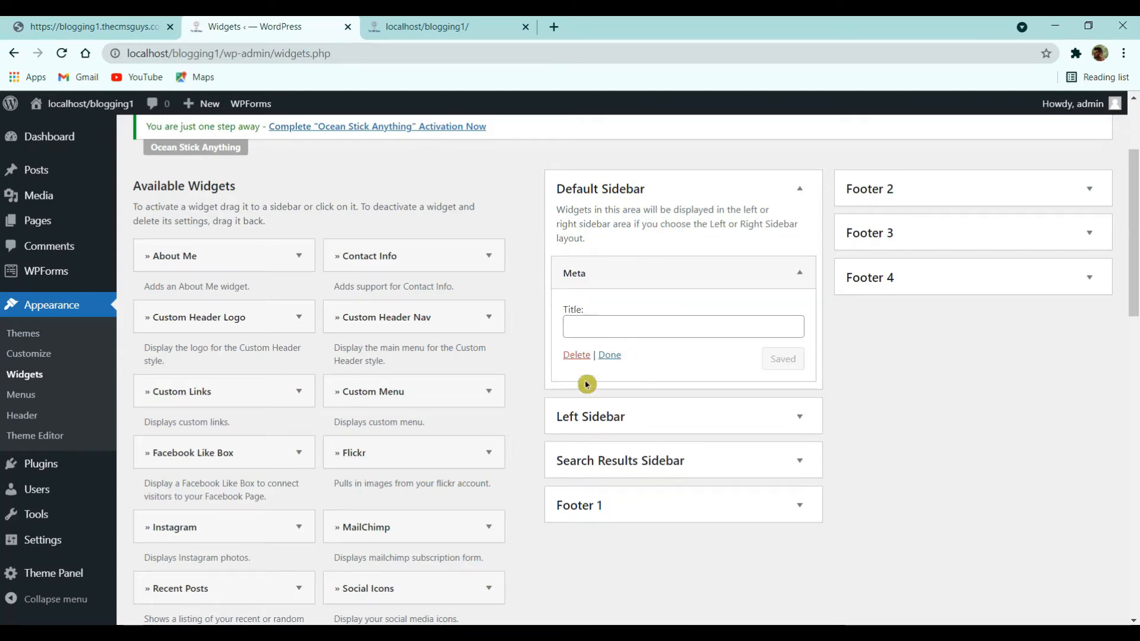
# - Check the live blog's front page, then return to the widgets page
pyautogui.click(45, 25)
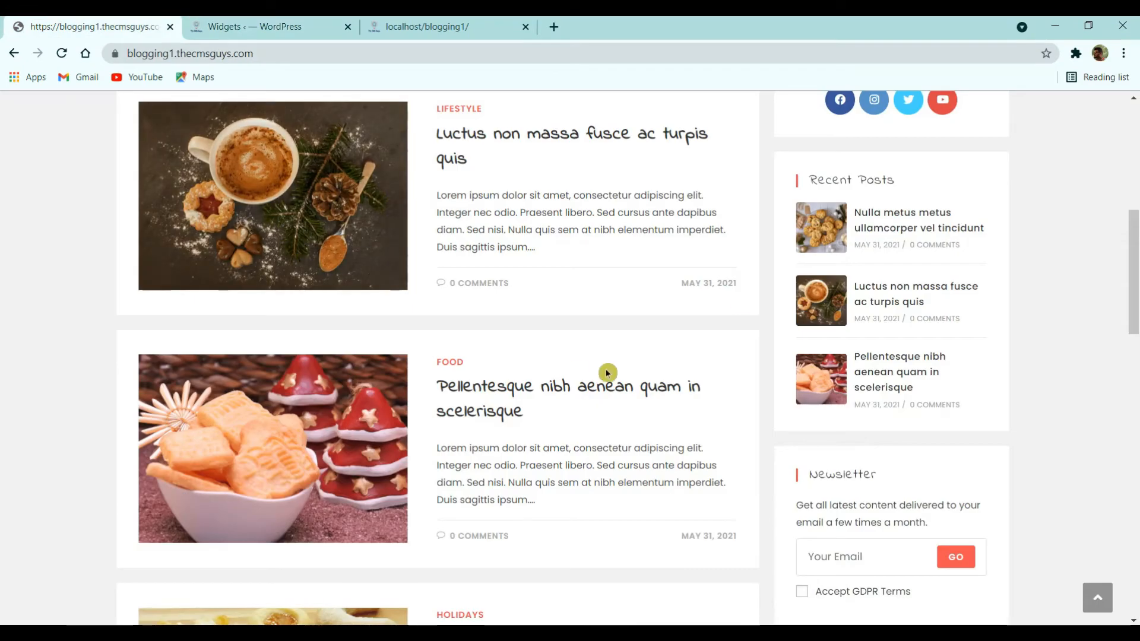
pyautogui.scroll(3, 805, 304)
pyautogui.scroll(3, 805, 304)
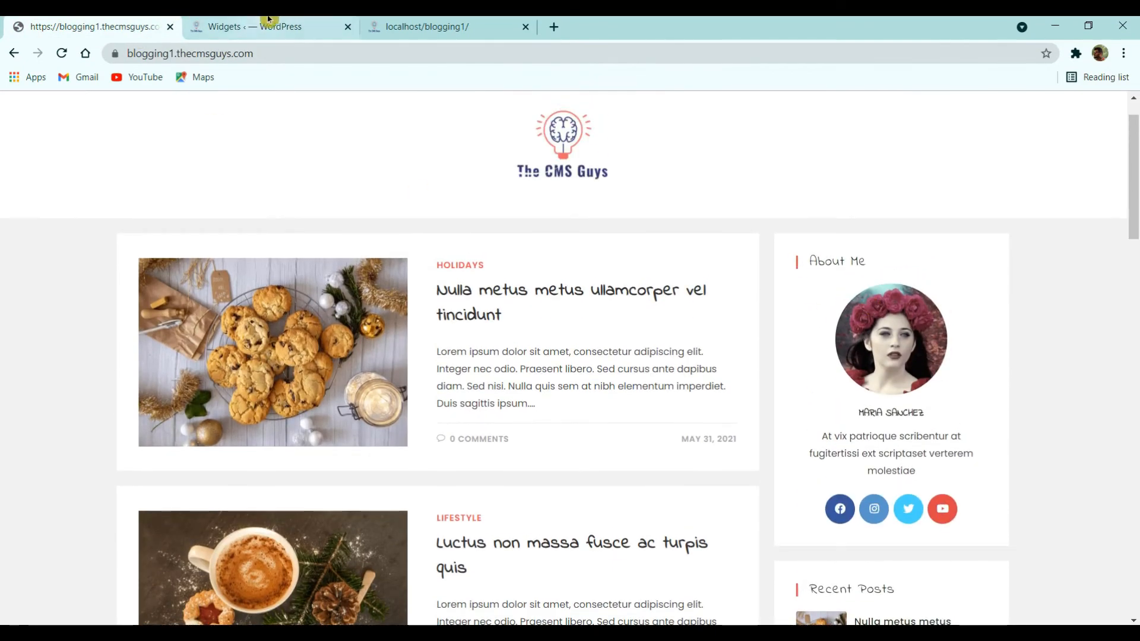
pyautogui.click(301, 21)
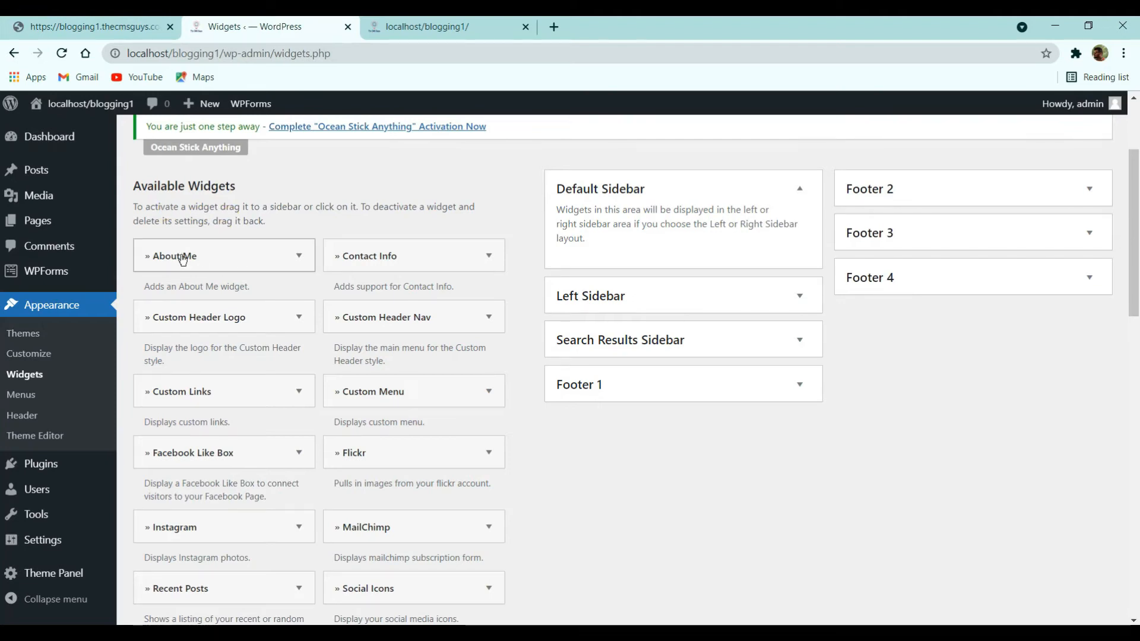
# - Add an About Me widget to Default Sidebar with the flower-crown portrait as its image
pyautogui.click(230, 260)
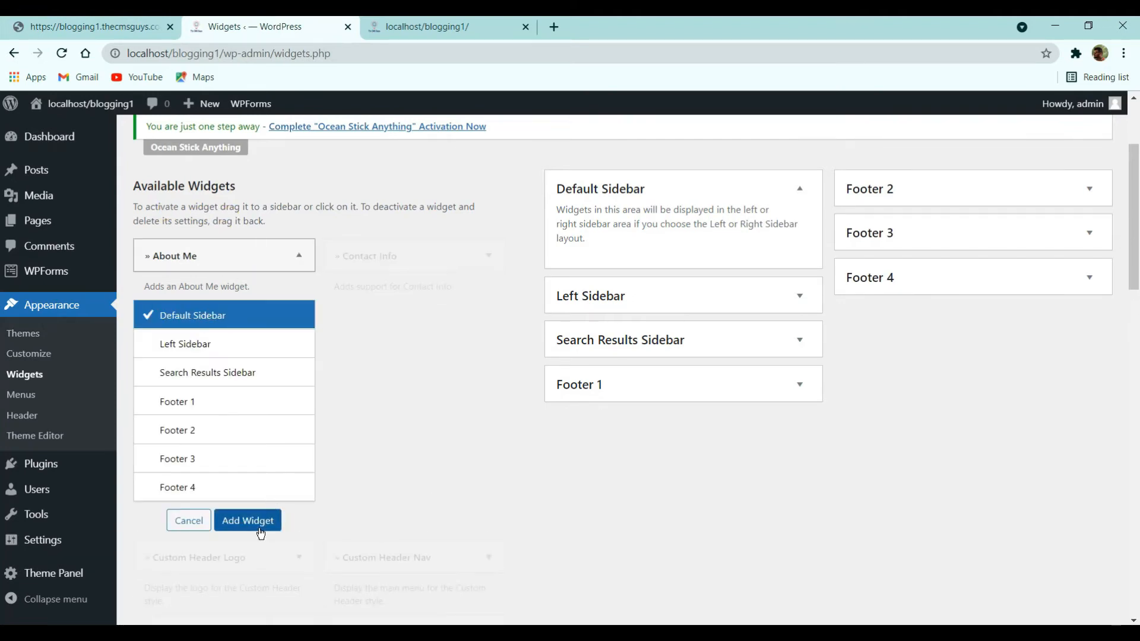
pyautogui.click(258, 519)
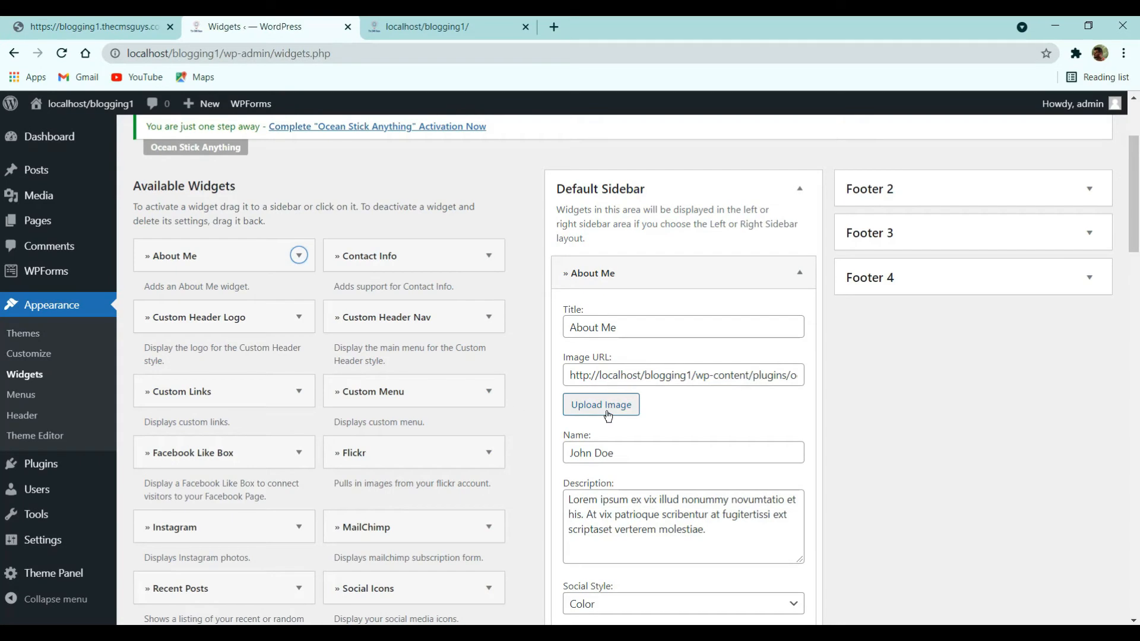
pyautogui.click(605, 408)
pyautogui.click(383, 321)
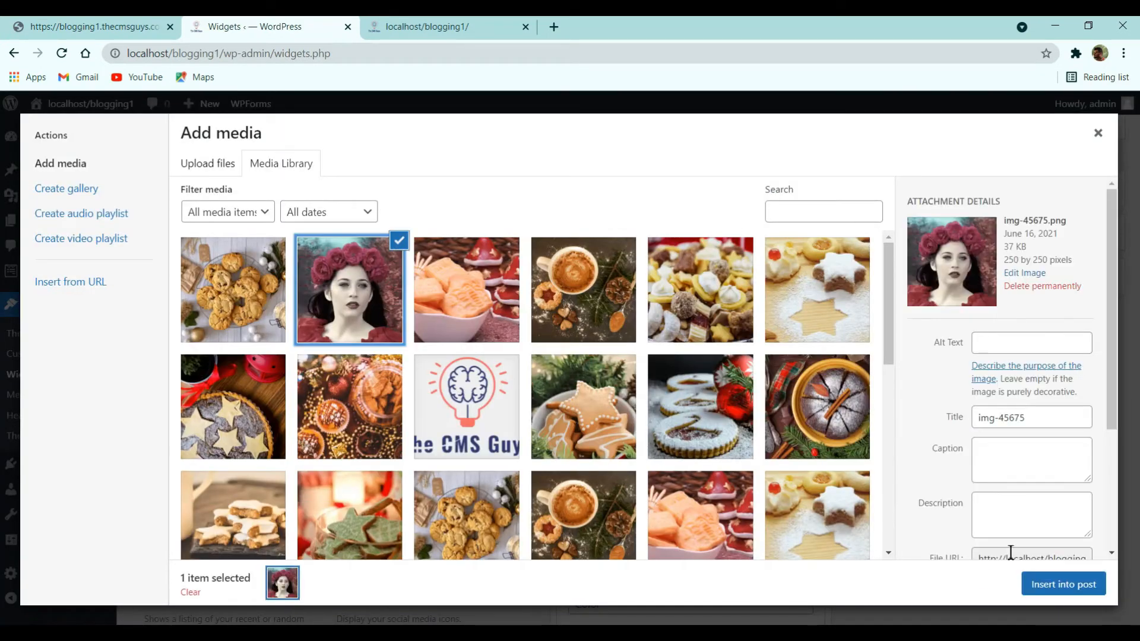
pyautogui.click(1052, 585)
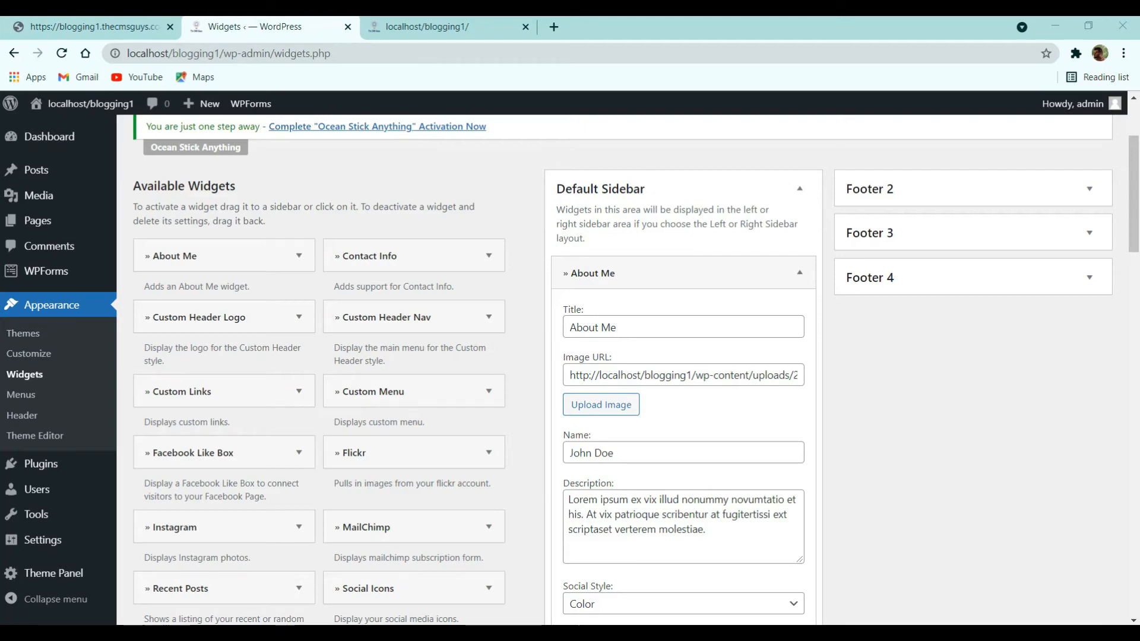
# - Replace the About Me sample name with the blog author's name
pyautogui.click(695, 454)
pyautogui.moveTo(695, 454); pyautogui.dragTo(628, 456)
pyautogui.scroll(-3, 588, 501)
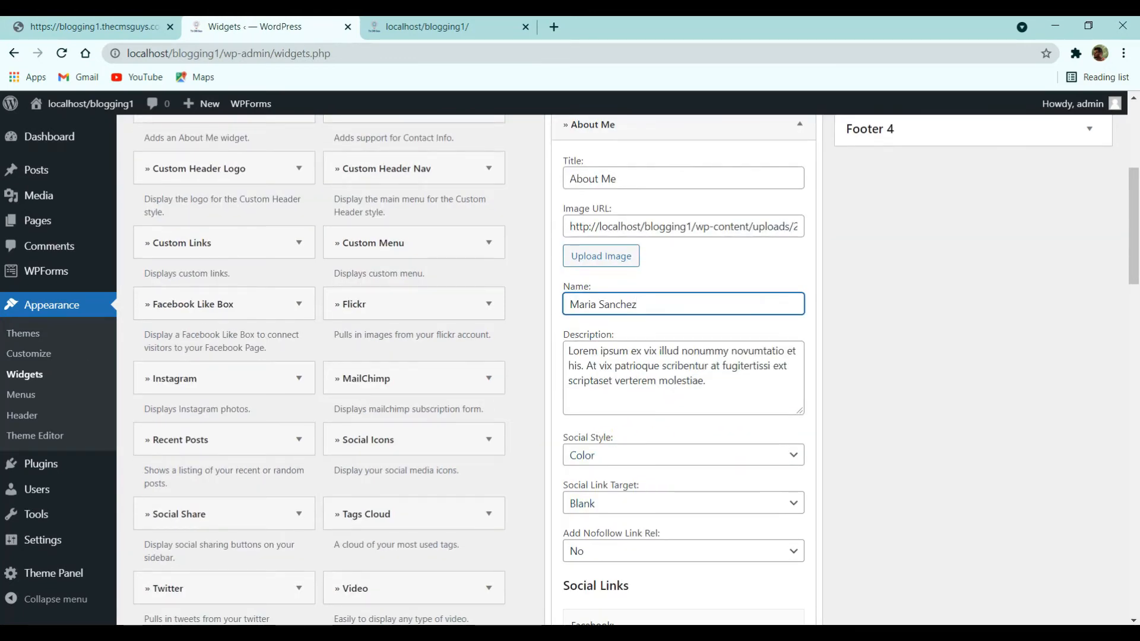
pyautogui.scroll(-3, 675, 472)
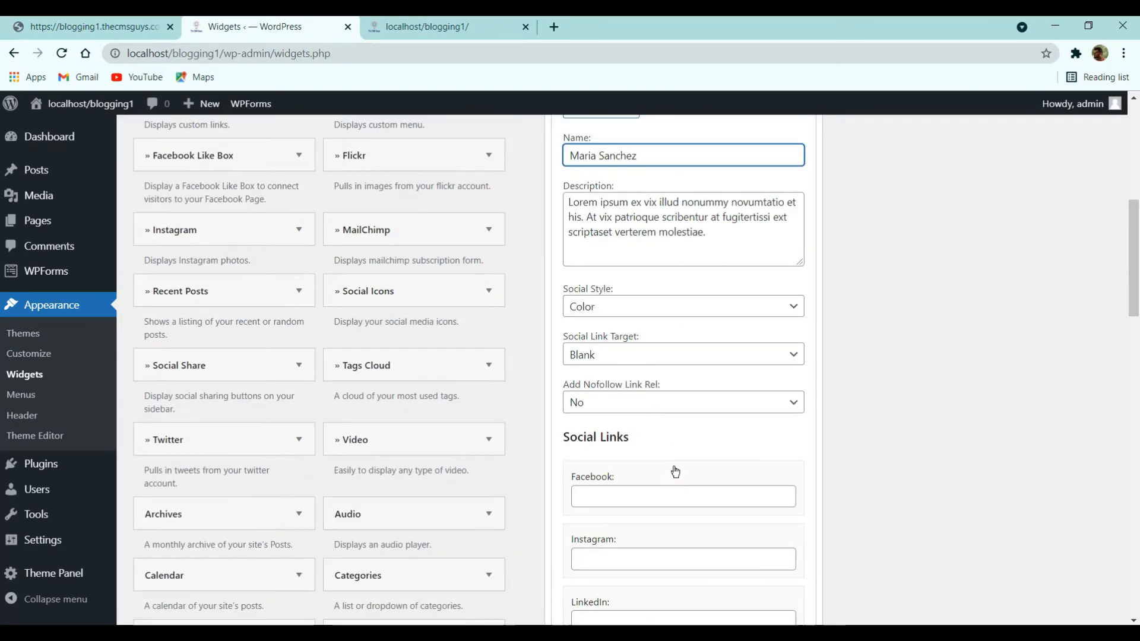
pyautogui.scroll(-3, 658, 356)
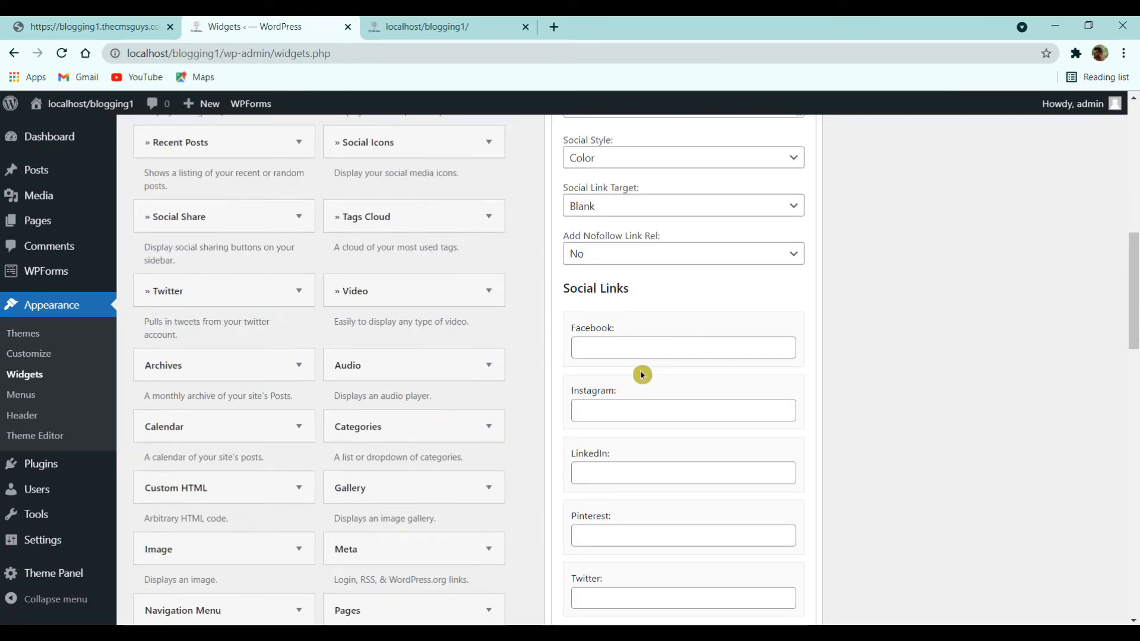
# - Enter '#' as the About Me widget's Twitter and LinkedIn links
pyautogui.click(633, 354)
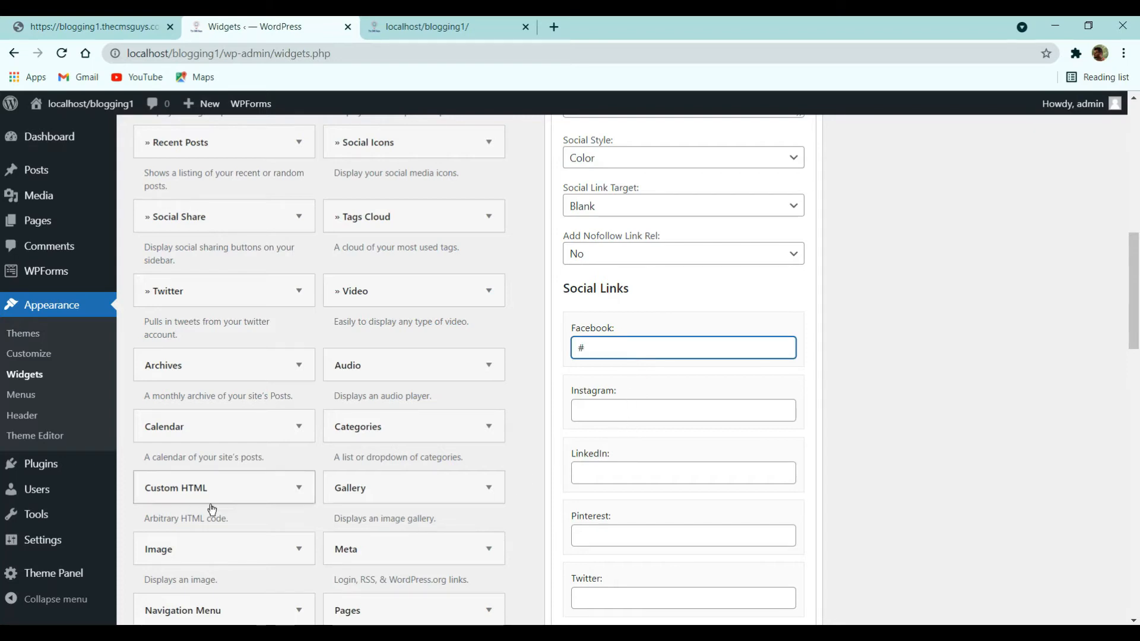
pyautogui.click(656, 474)
pyautogui.click(642, 533)
pyautogui.click(641, 420)
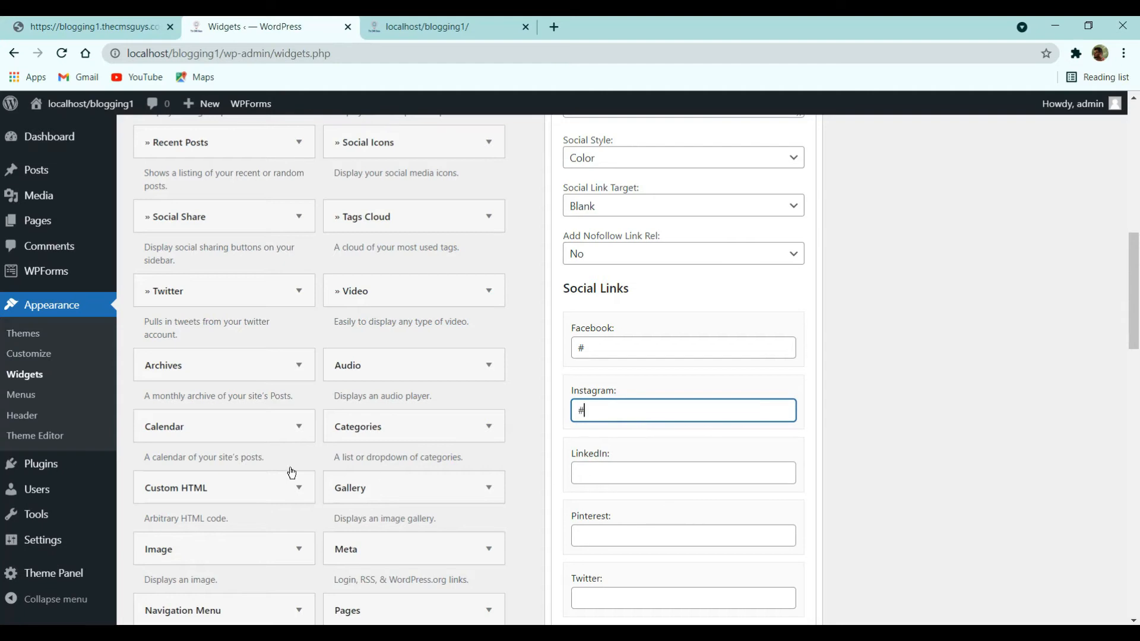
pyautogui.scroll(-5, 675, 377)
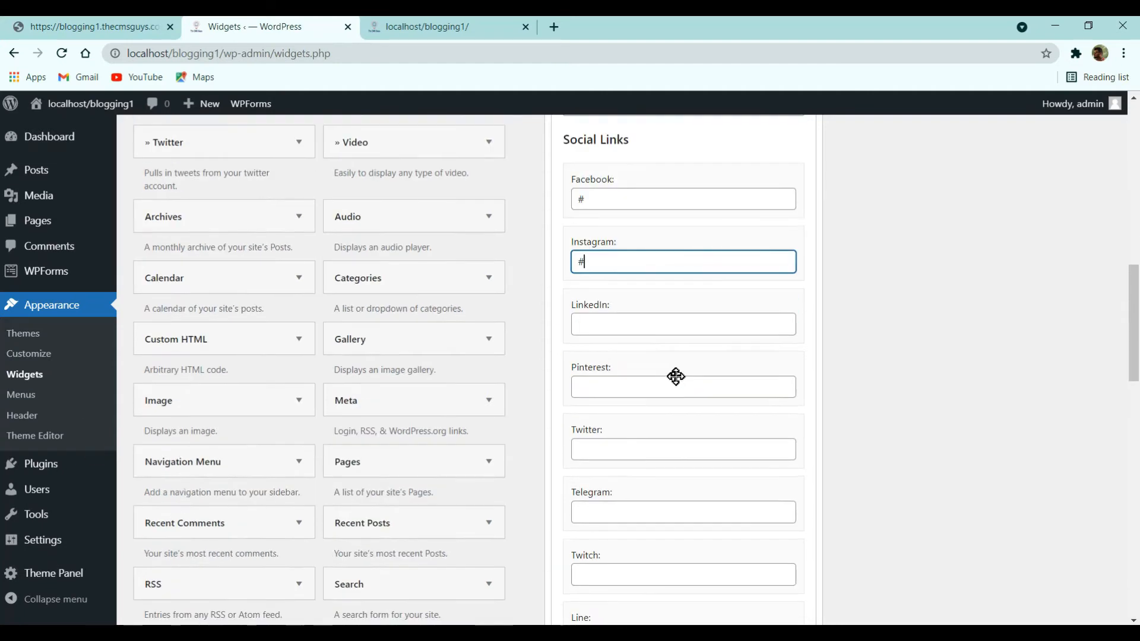
pyautogui.click(646, 298)
pyautogui.write('#')
pyautogui.scroll(-10, 615, 495)
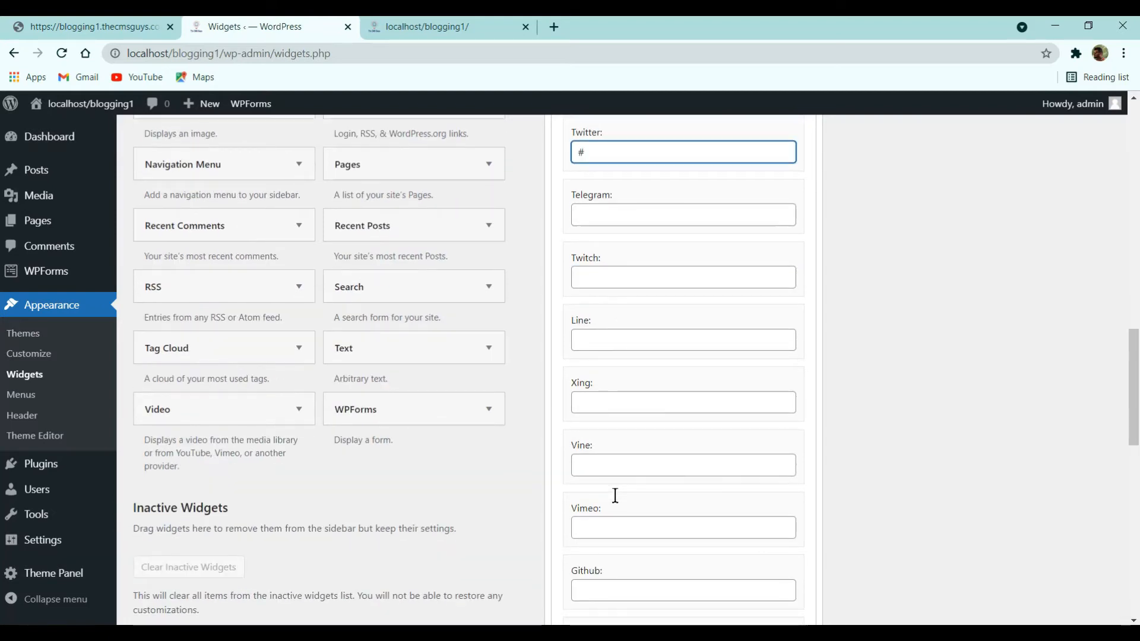
pyautogui.scroll(10, 617, 501)
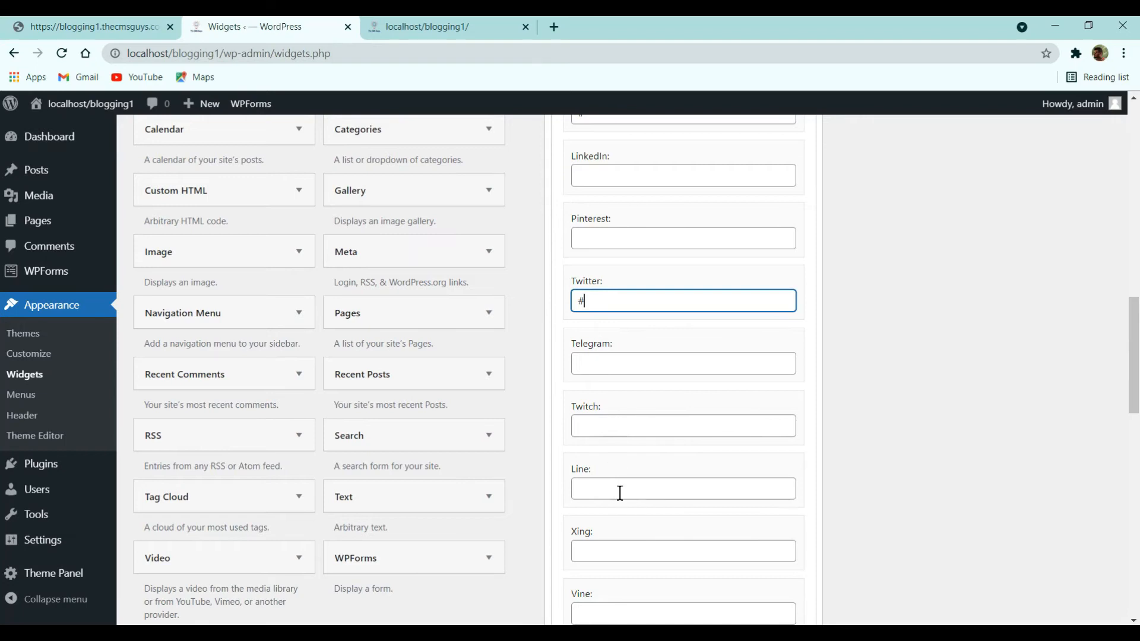
pyautogui.scroll(3, 615, 355)
pyautogui.scroll(-14, 613, 336)
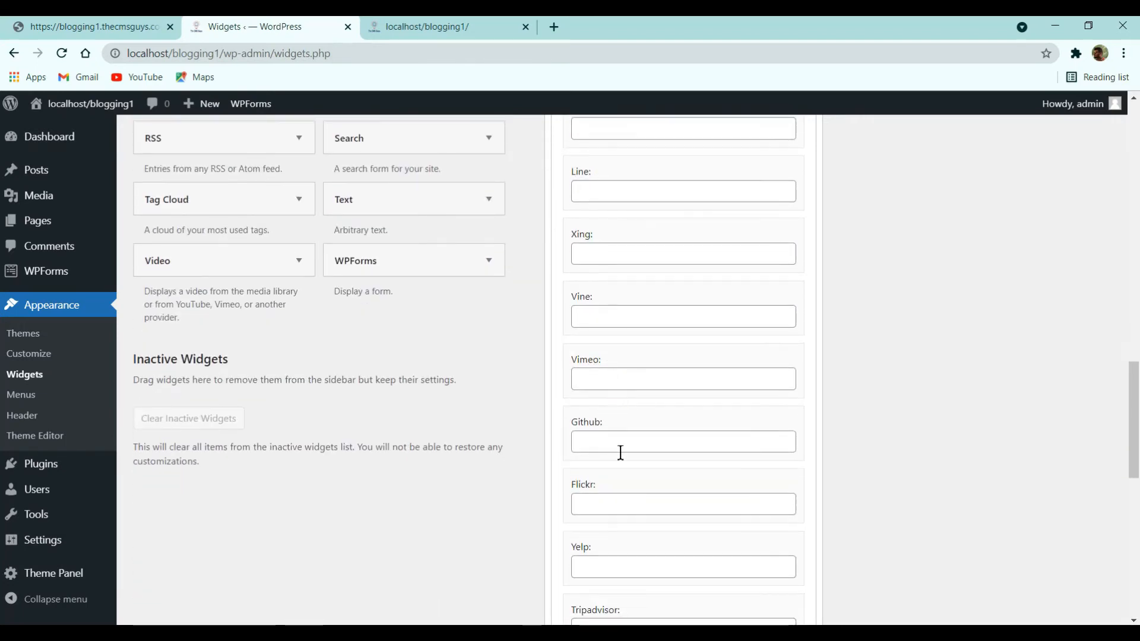
pyautogui.scroll(-4, 622, 461)
pyautogui.scroll(15, 619, 434)
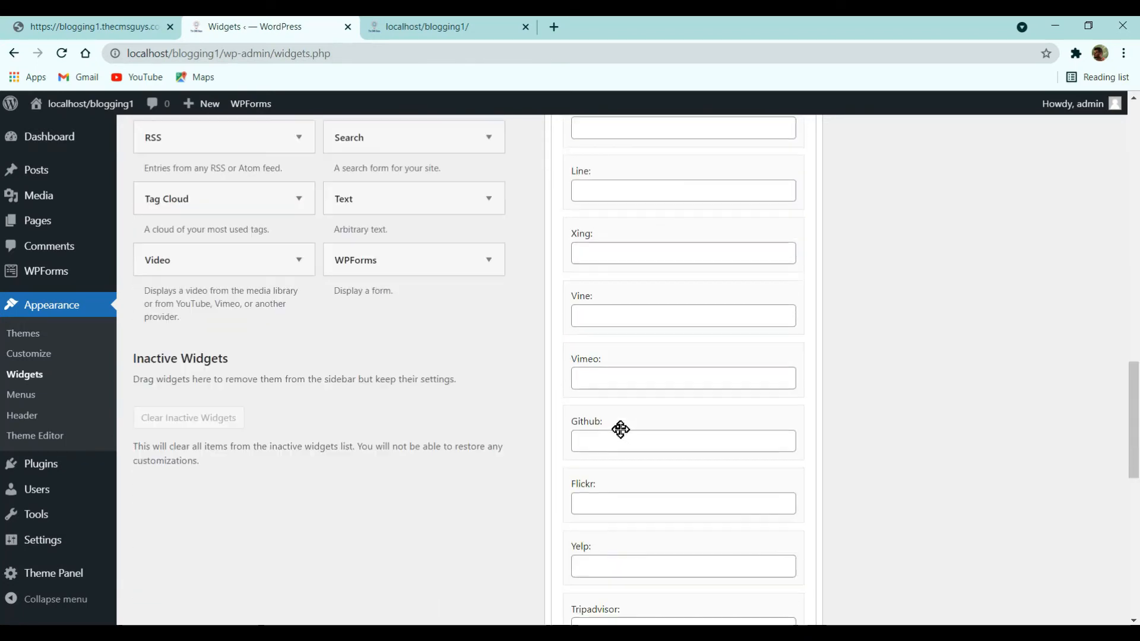
pyautogui.scroll(3, 622, 419)
pyautogui.scroll(-2, 657, 511)
pyautogui.scroll(2, 654, 499)
pyautogui.click(621, 332)
pyautogui.write('#')
pyautogui.scroll(-14, 781, 435)
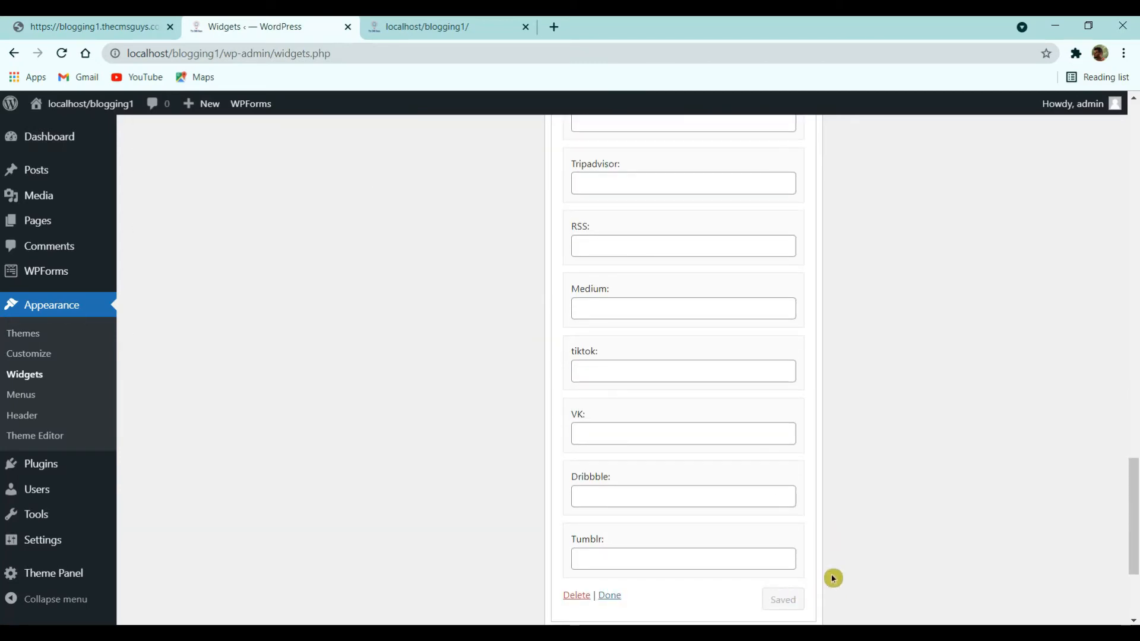
pyautogui.scroll(15, 687, 400)
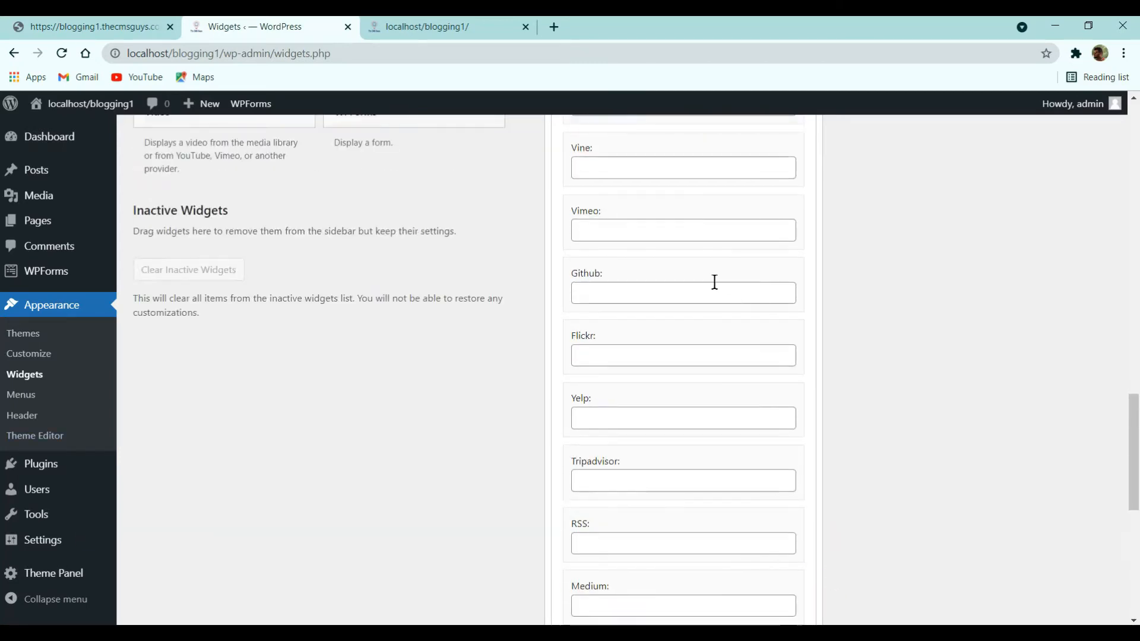
pyautogui.scroll(14, 721, 251)
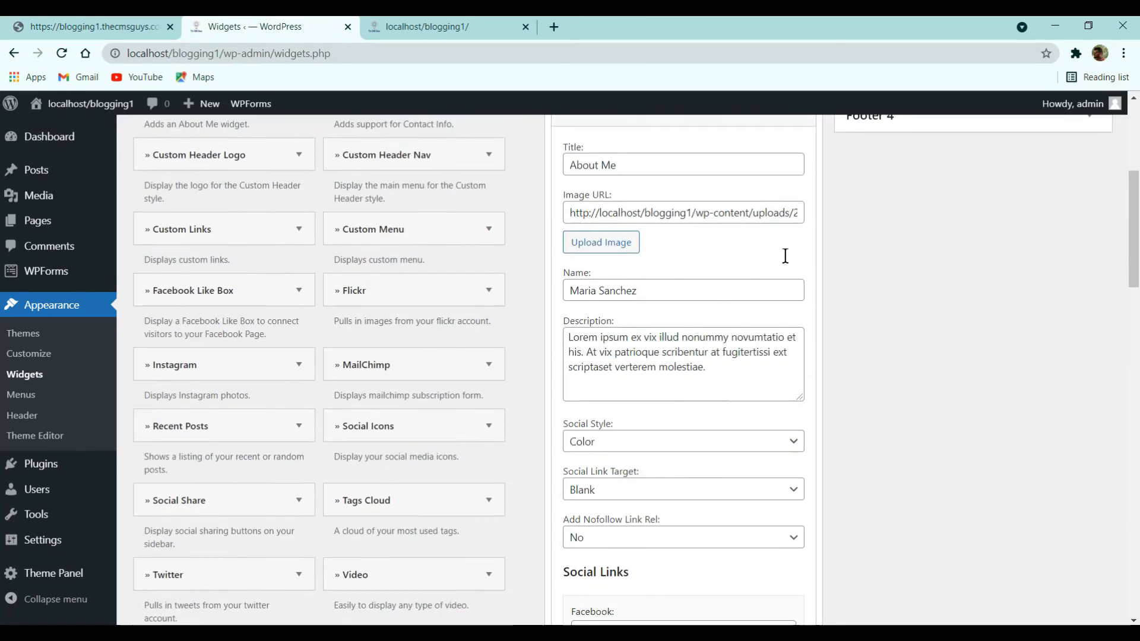
# - Collapse the About Me widget and compare with the reference blog's sidebar
pyautogui.click(800, 419)
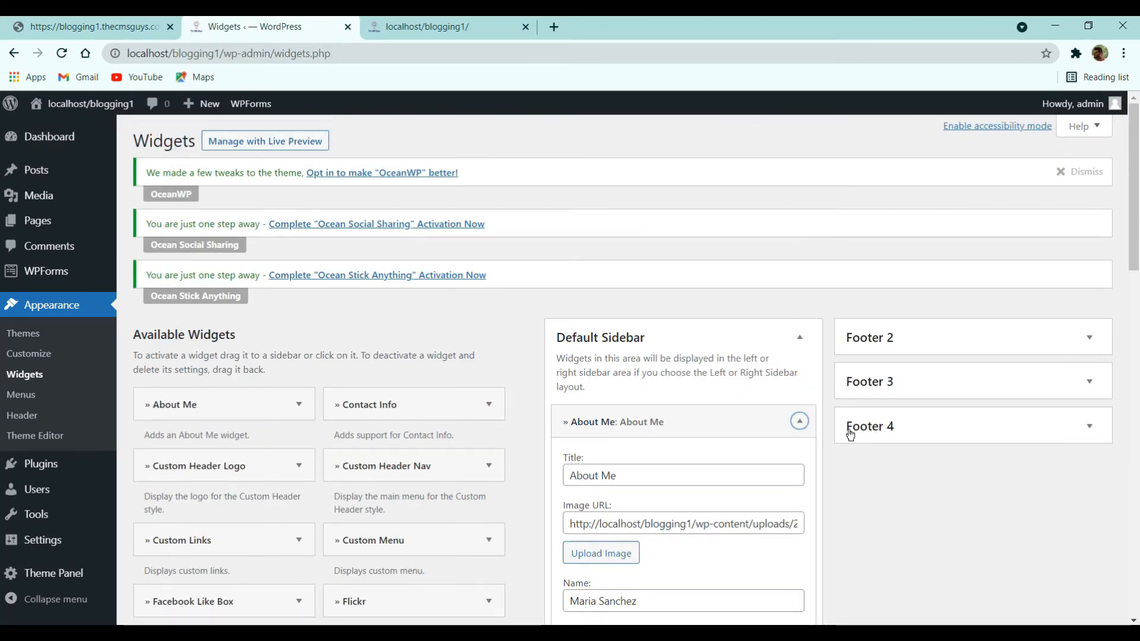
pyautogui.click(88, 25)
pyautogui.scroll(-4, 886, 328)
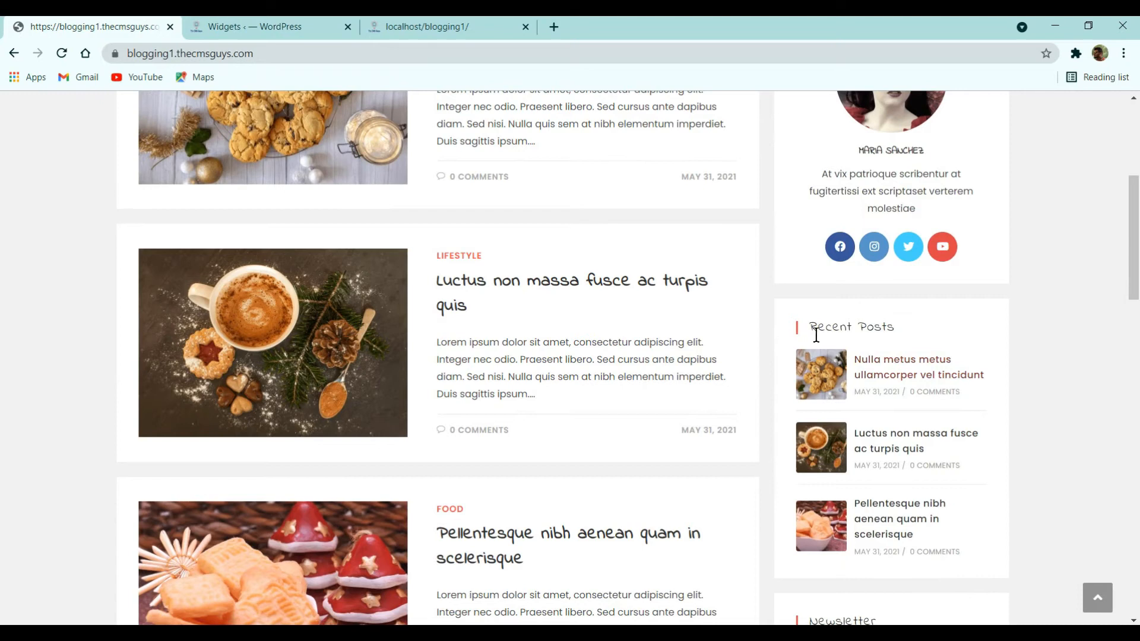
pyautogui.click(336, 21)
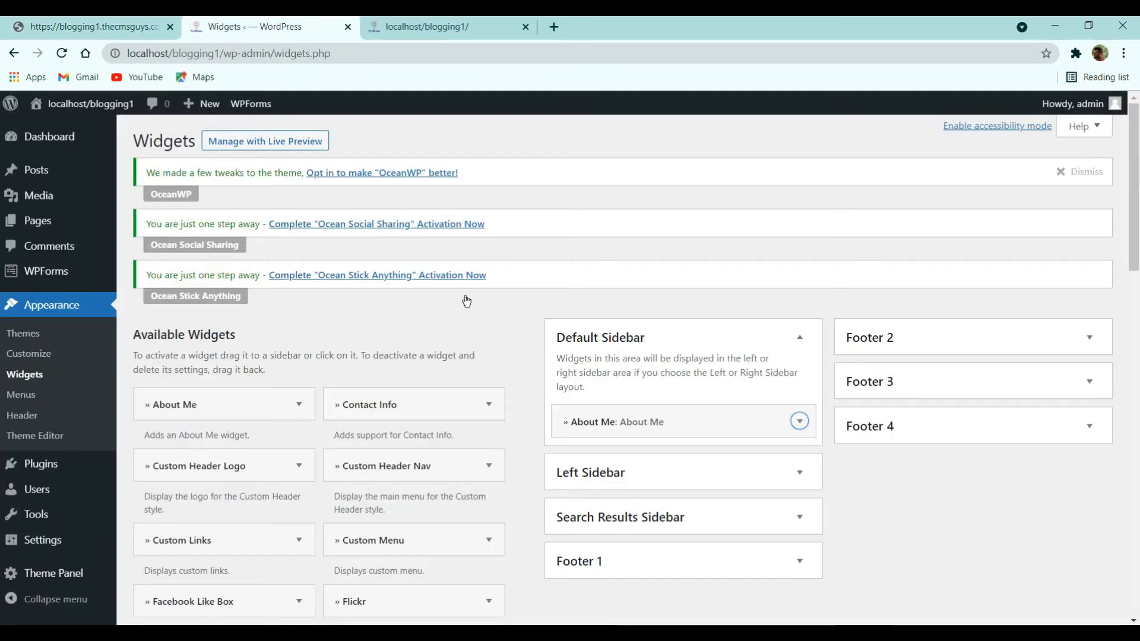
# - Browse the available widgets, starting and cancelling placement of Recent Posts
pyautogui.scroll(-2, 465, 301)
pyautogui.scroll(-2, 295, 392)
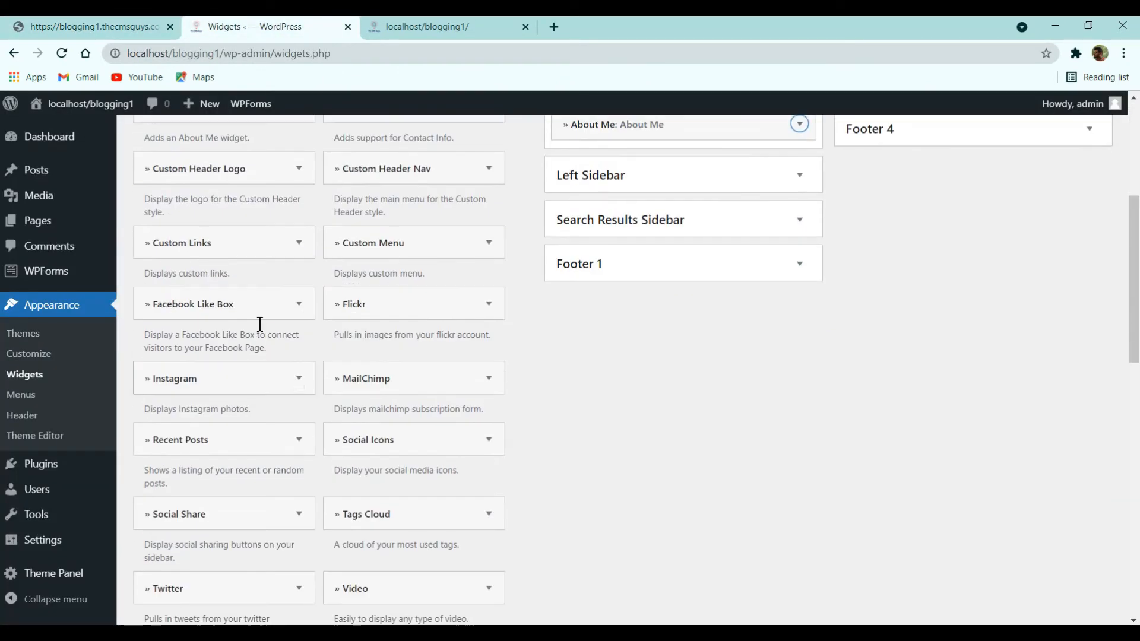
pyautogui.scroll(-5, 265, 458)
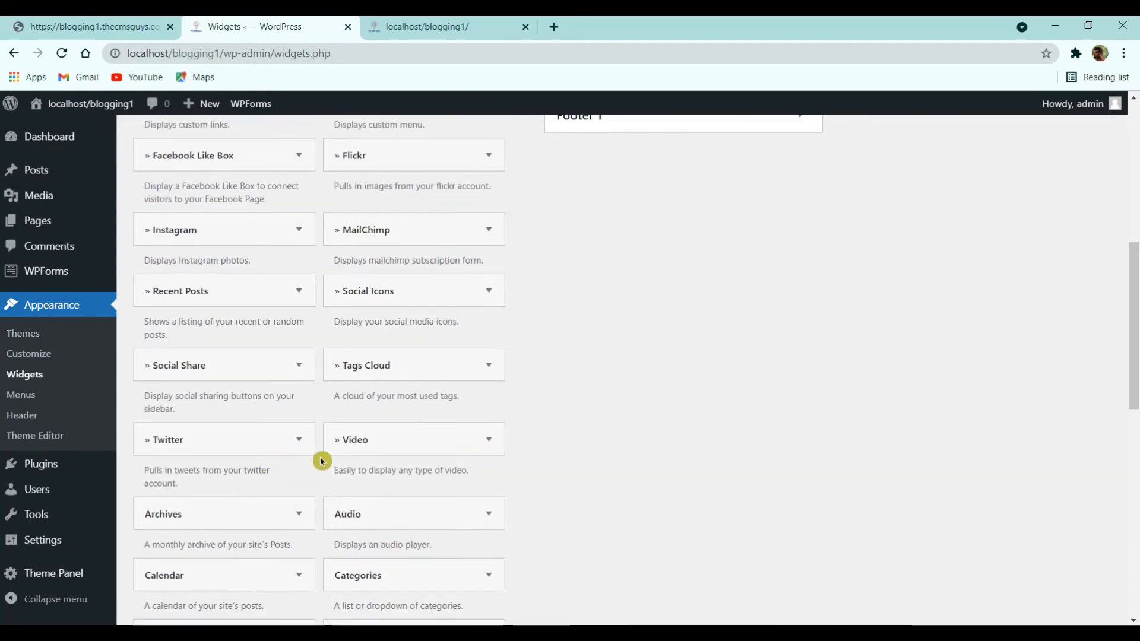
pyautogui.scroll(-5, 244, 455)
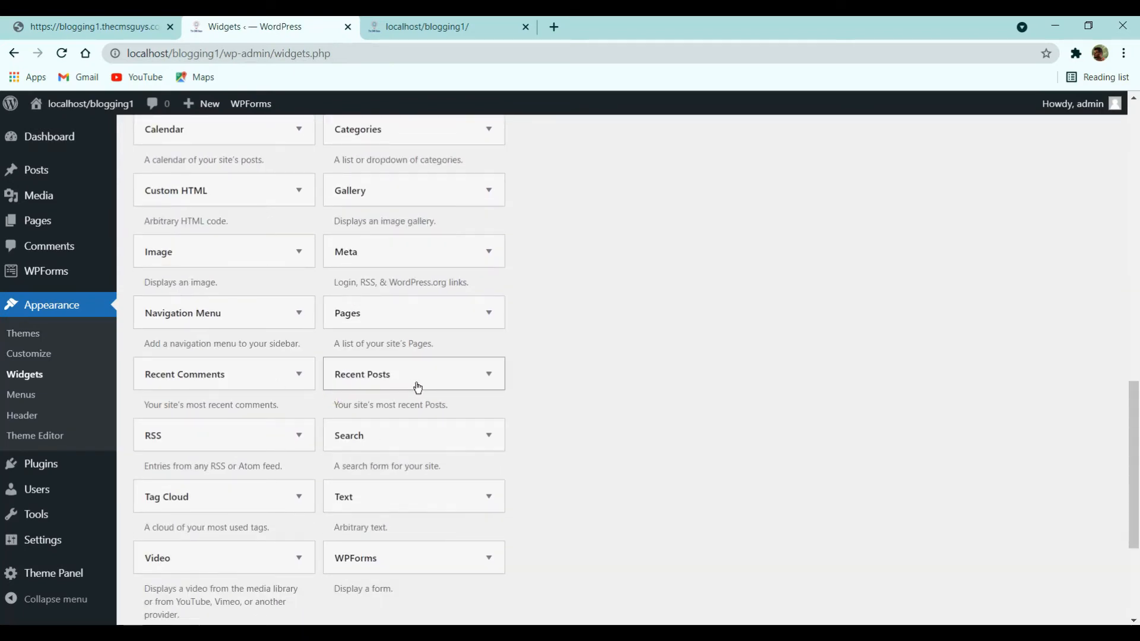
pyautogui.scroll(-2, 440, 393)
pyautogui.click(466, 231)
pyautogui.click(476, 229)
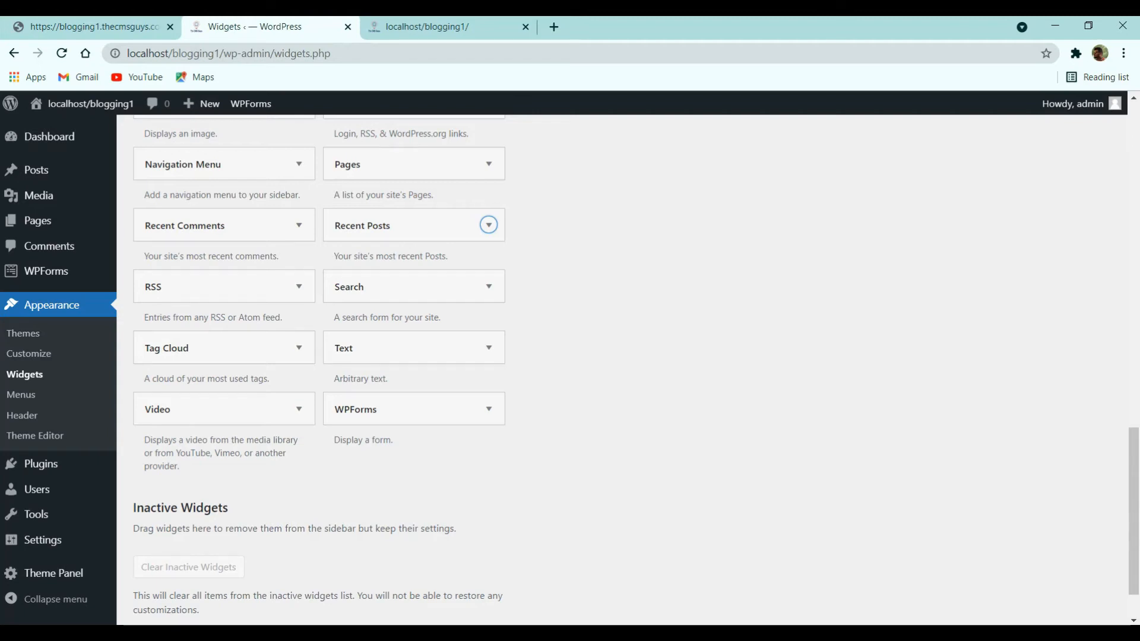
pyautogui.scroll(5, 421, 431)
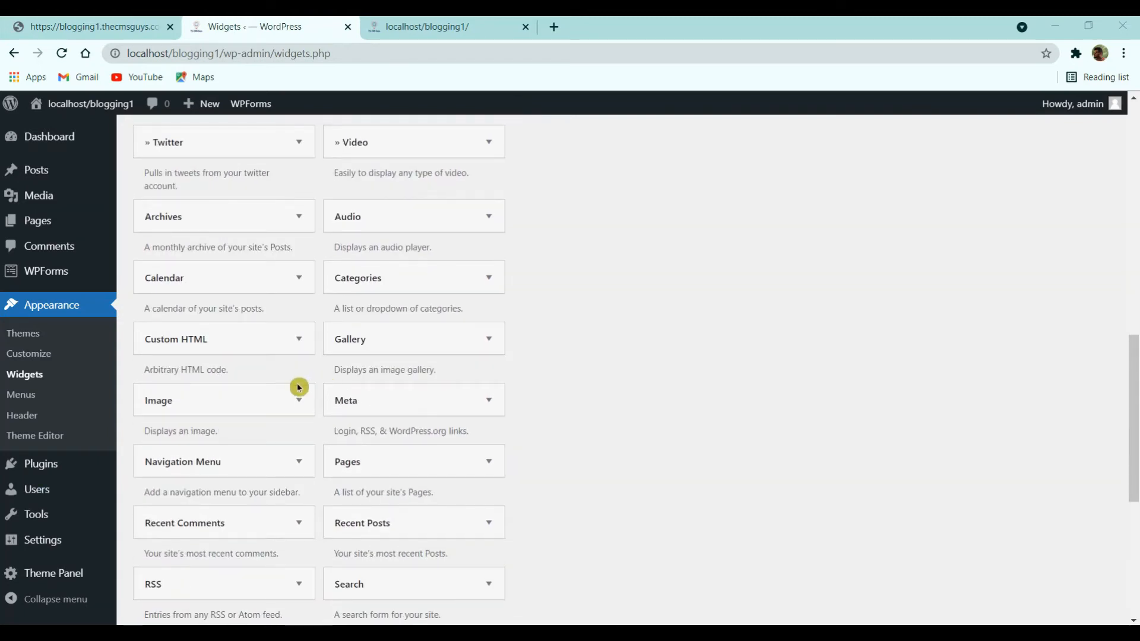
pyautogui.scroll(3, 291, 374)
pyautogui.scroll(3, 354, 389)
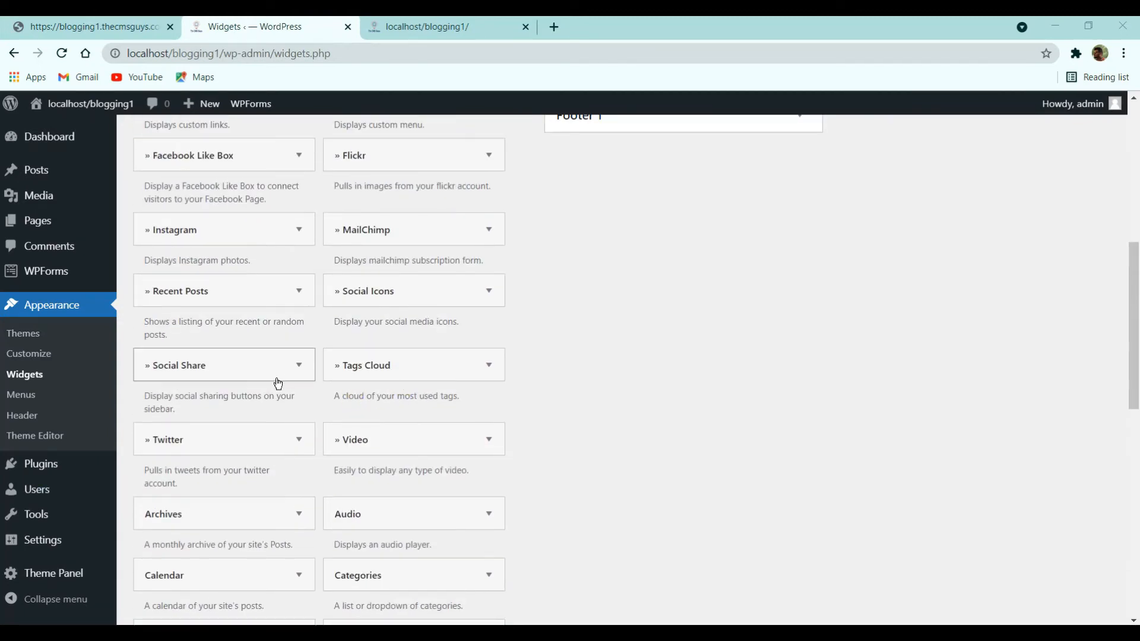
# - Add a Recent Posts widget showing 3 posts to the Default Sidebar
pyautogui.click(238, 299)
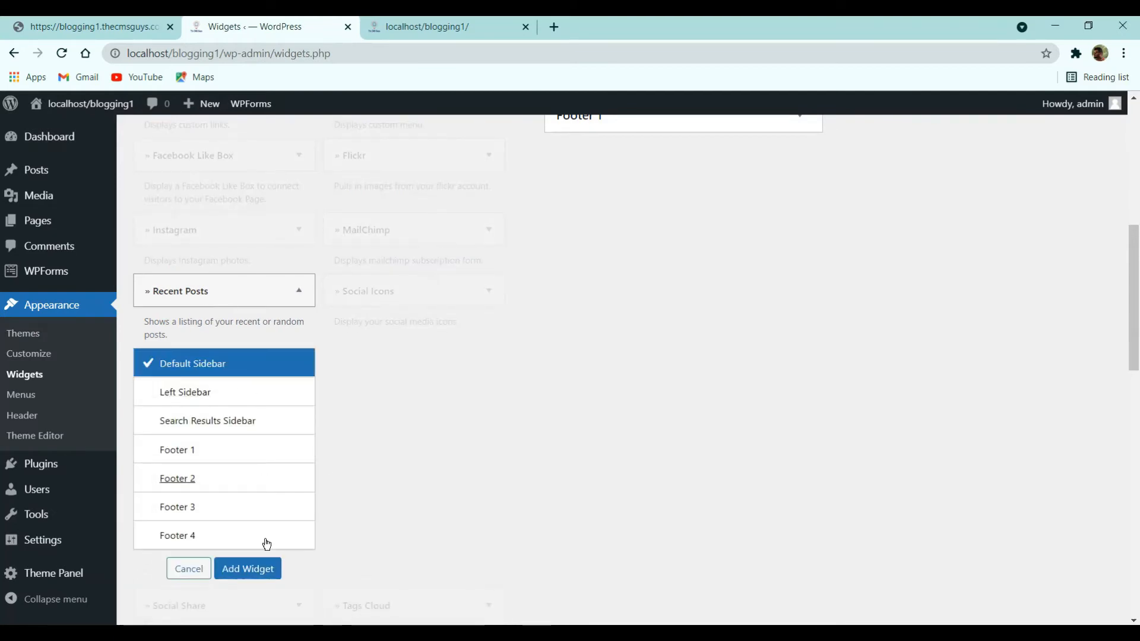
pyautogui.click(262, 571)
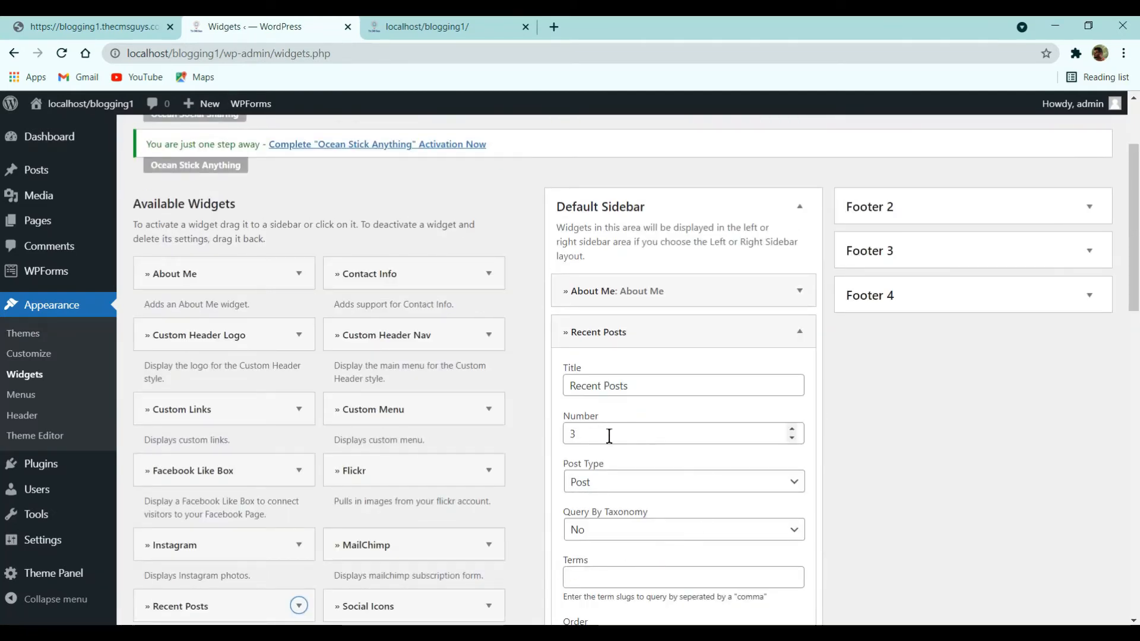
pyautogui.scroll(-3, 641, 427)
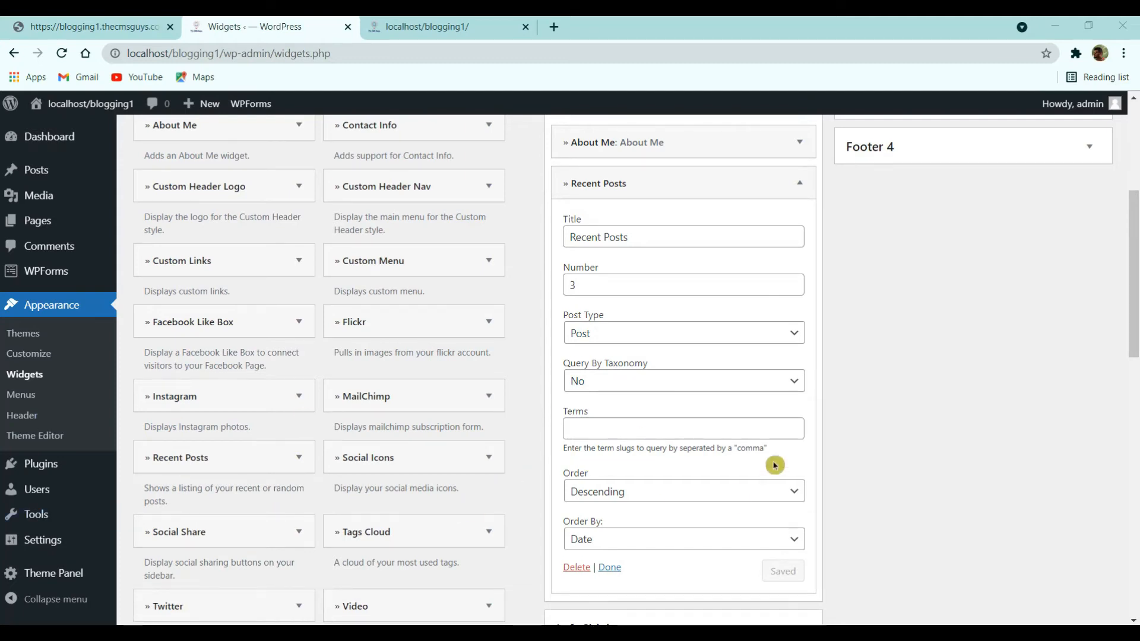
pyautogui.scroll(-3, 661, 498)
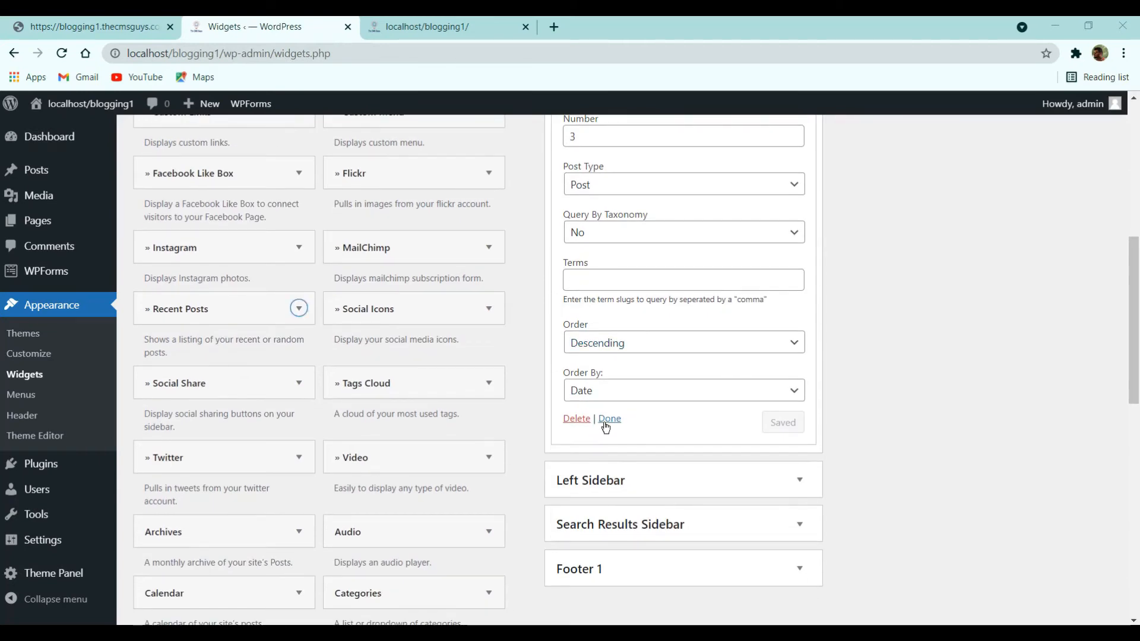
pyautogui.click(606, 421)
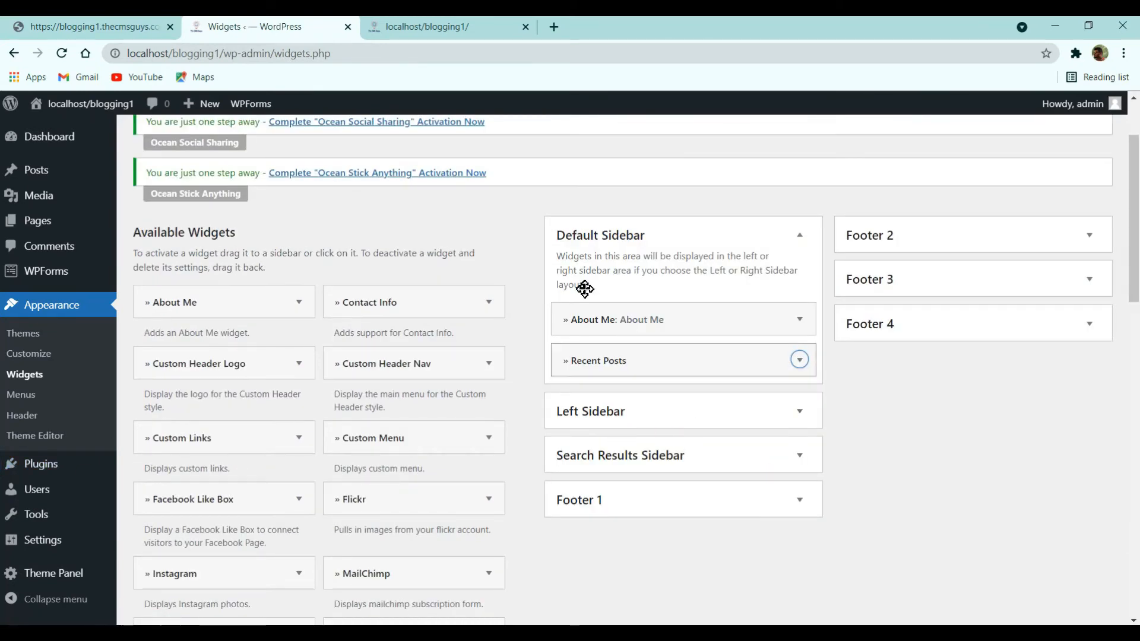
# - Scroll through the reference blog's sidebar for comparison
pyautogui.click(121, 23)
pyautogui.scroll(-1, 836, 419)
pyautogui.scroll(-2, 837, 423)
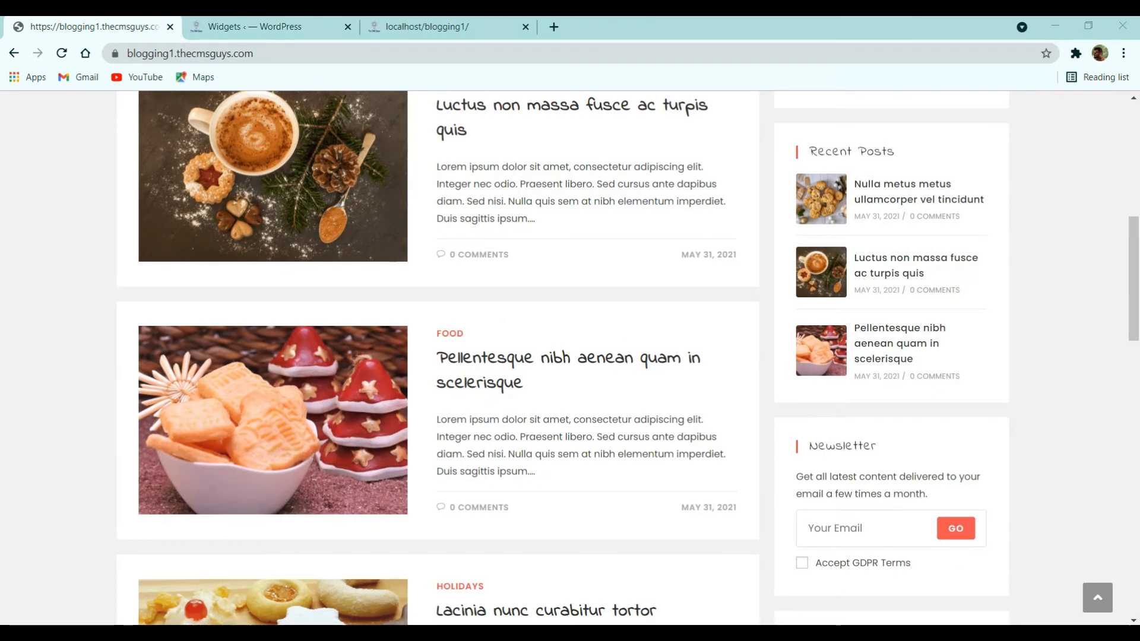
# - Add a MailChimp widget to Default Sidebar with a shorter pasted description and save it
pyautogui.click(256, 26)
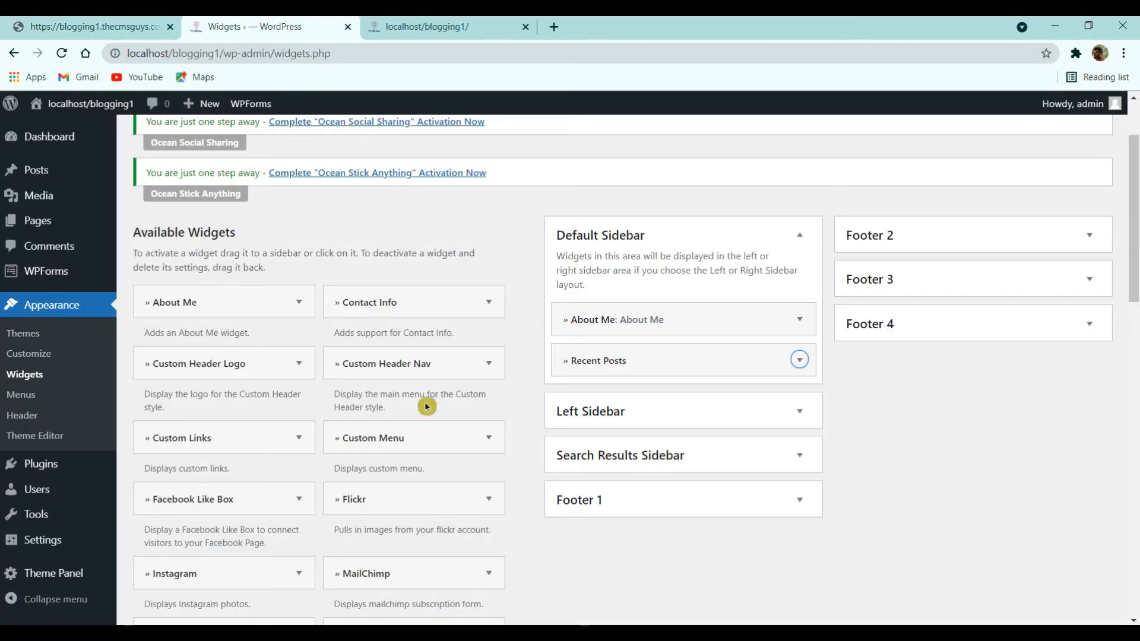
pyautogui.scroll(-2, 409, 475)
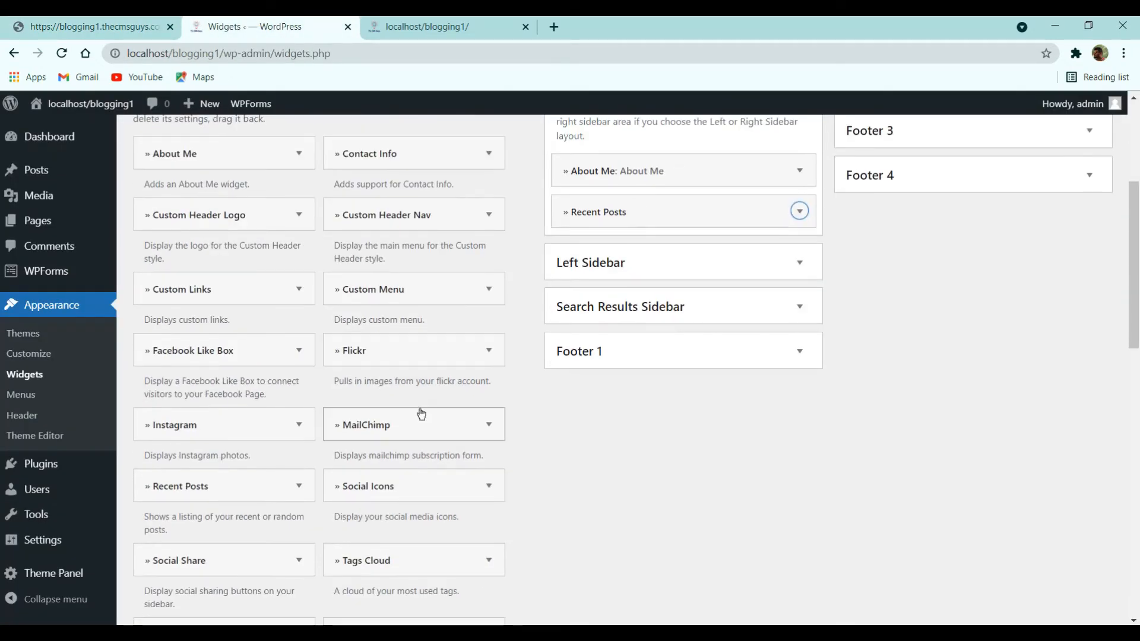
pyautogui.click(455, 428)
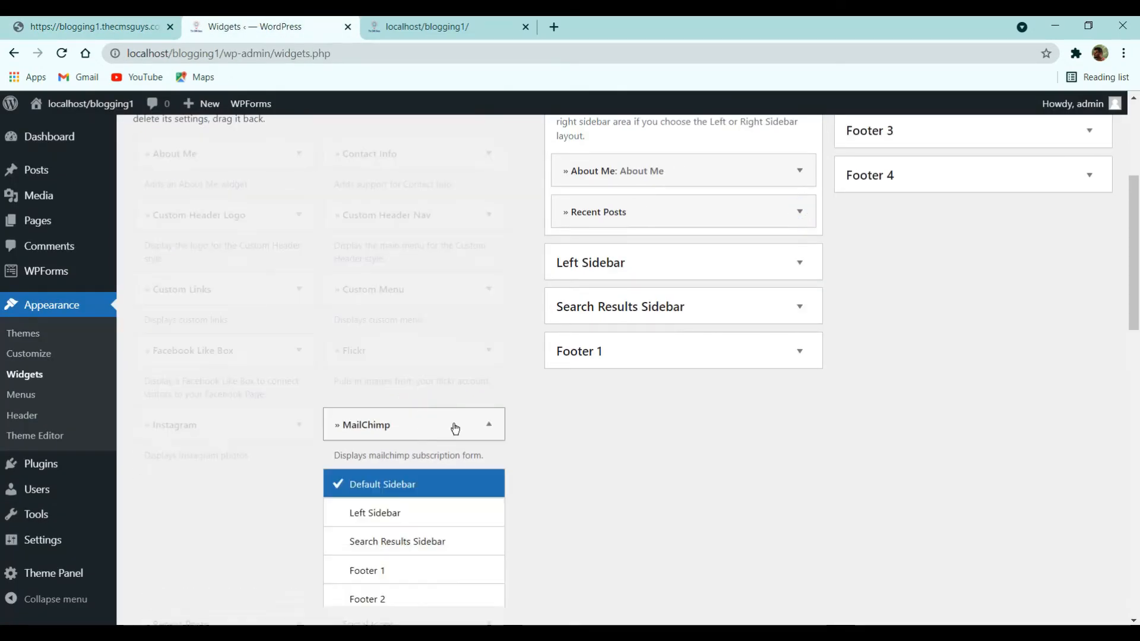
pyautogui.scroll(-2, 464, 475)
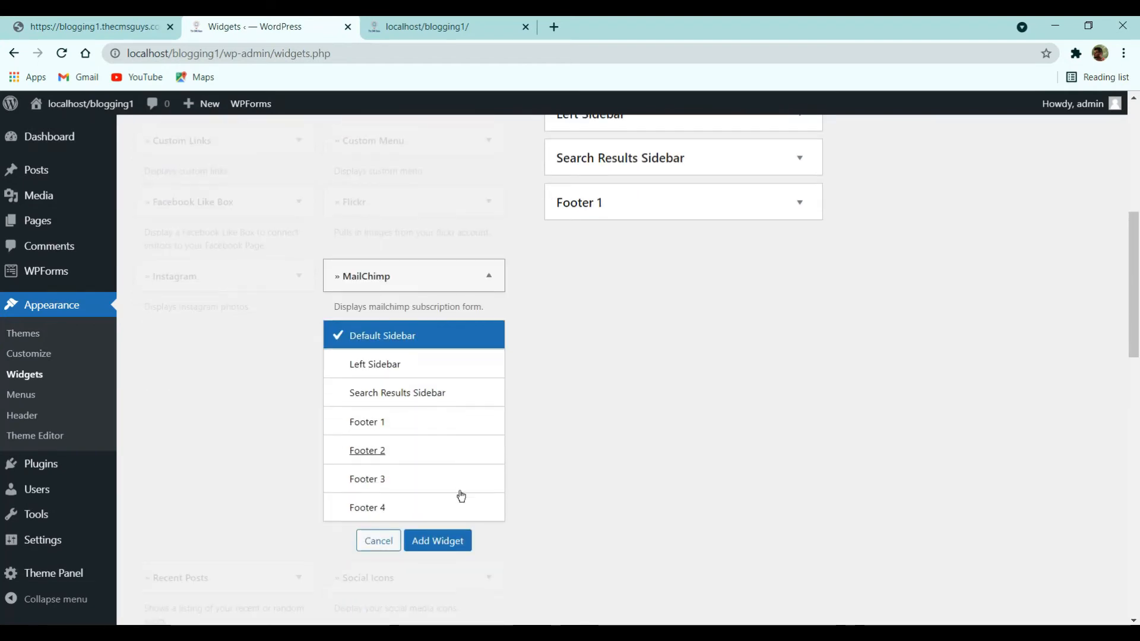
pyautogui.click(455, 540)
pyautogui.moveTo(706, 418); pyautogui.dragTo(561, 382)
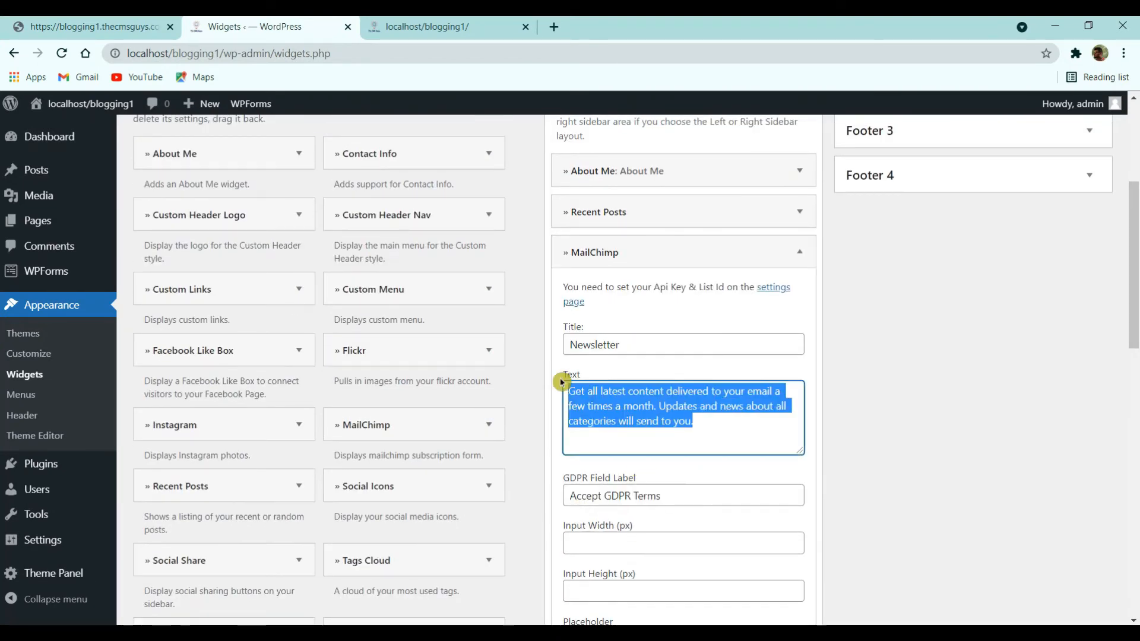
pyautogui.write('Get all latest content delivered to your email a few times a month.')
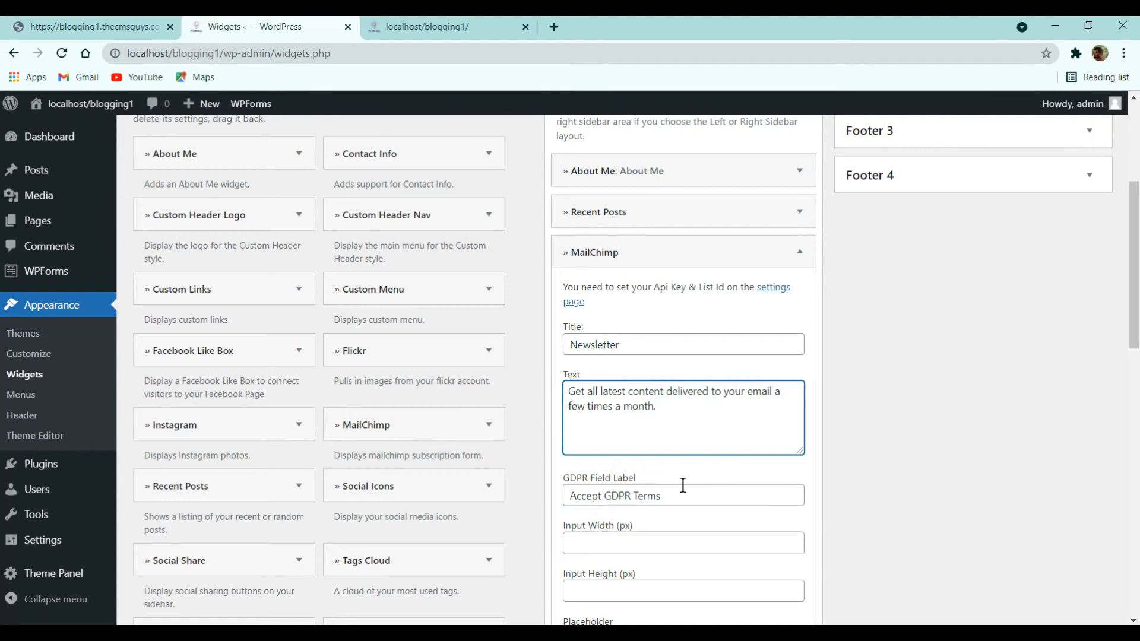
pyautogui.scroll(-2, 683, 485)
pyautogui.scroll(-4, 693, 430)
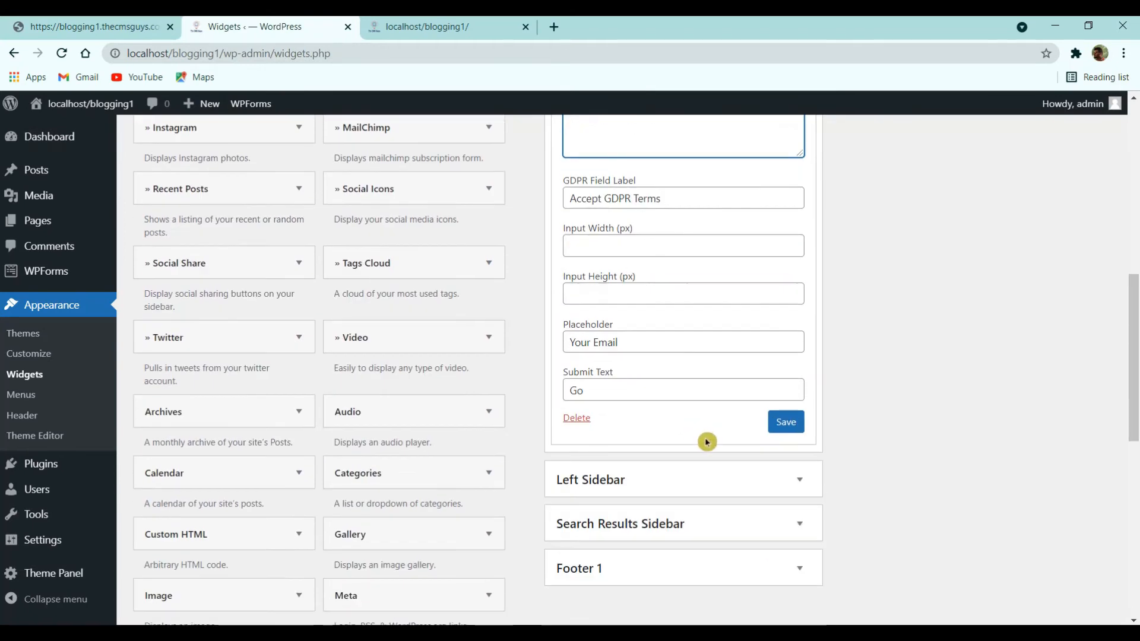
pyautogui.click(786, 273)
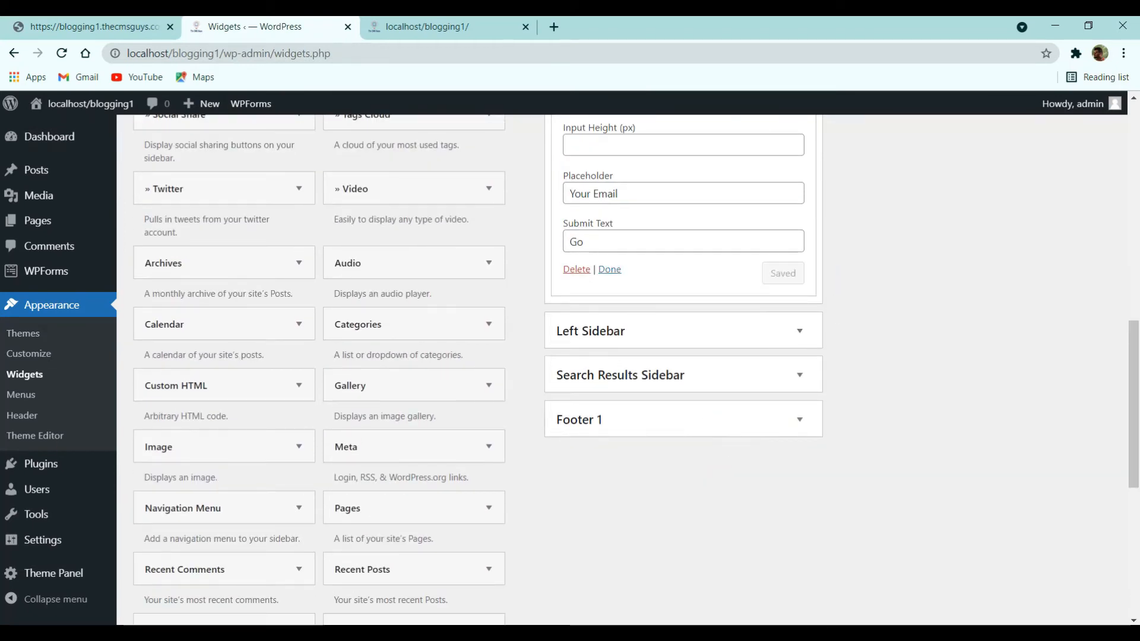
# - Look at the reference blog's newsletter and calendar widgets
pyautogui.click(82, 23)
pyautogui.scroll(-3, 849, 473)
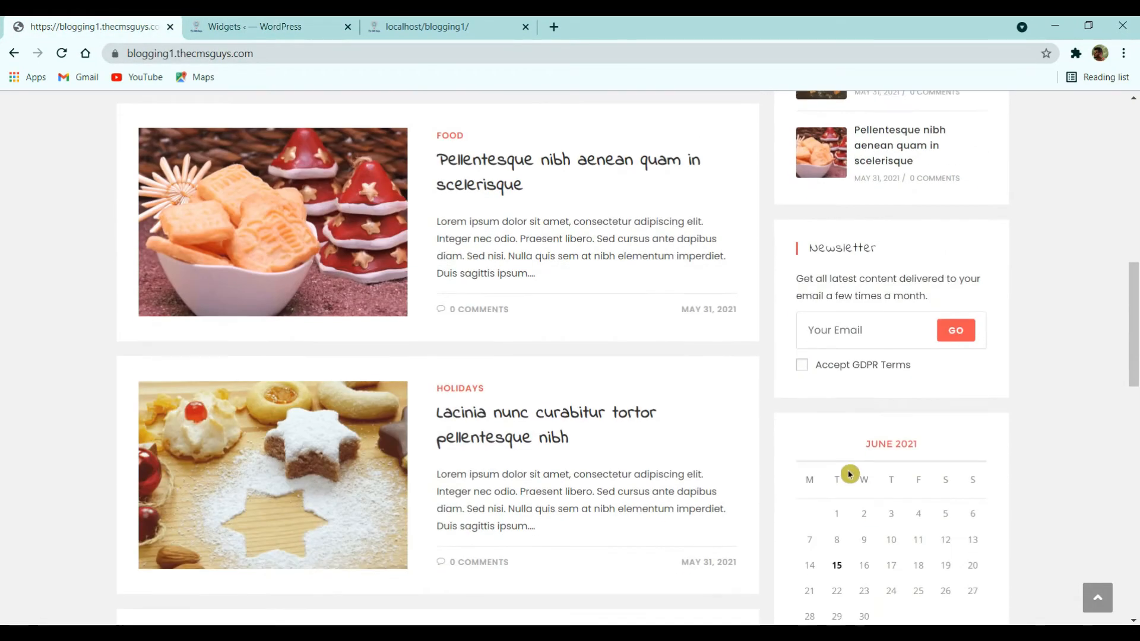
pyautogui.scroll(-3, 867, 473)
# - Add a Calendar widget to Default Sidebar and collapse the MailChimp and Calendar settings
pyautogui.click(280, 26)
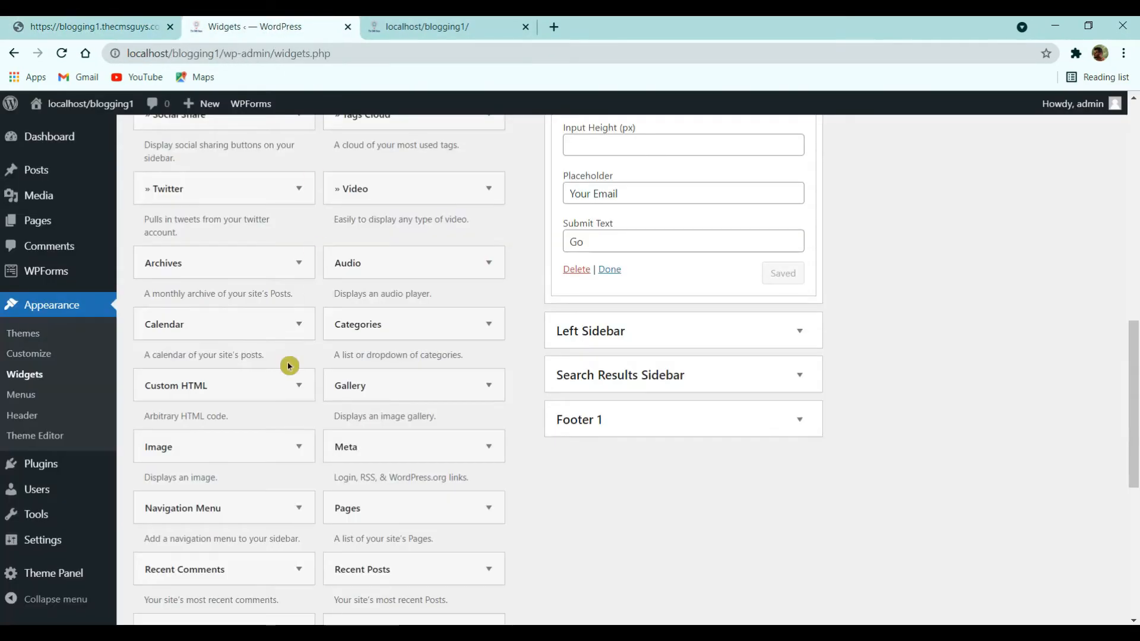
pyautogui.click(230, 324)
pyautogui.click(246, 589)
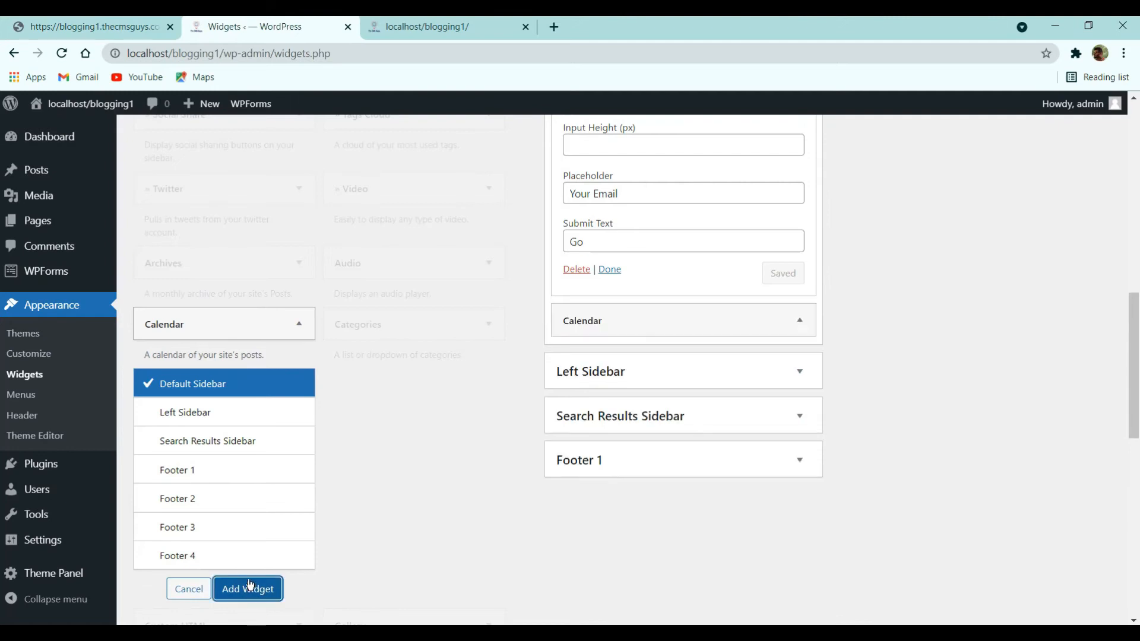
pyautogui.scroll(3, 608, 427)
pyautogui.click(606, 420)
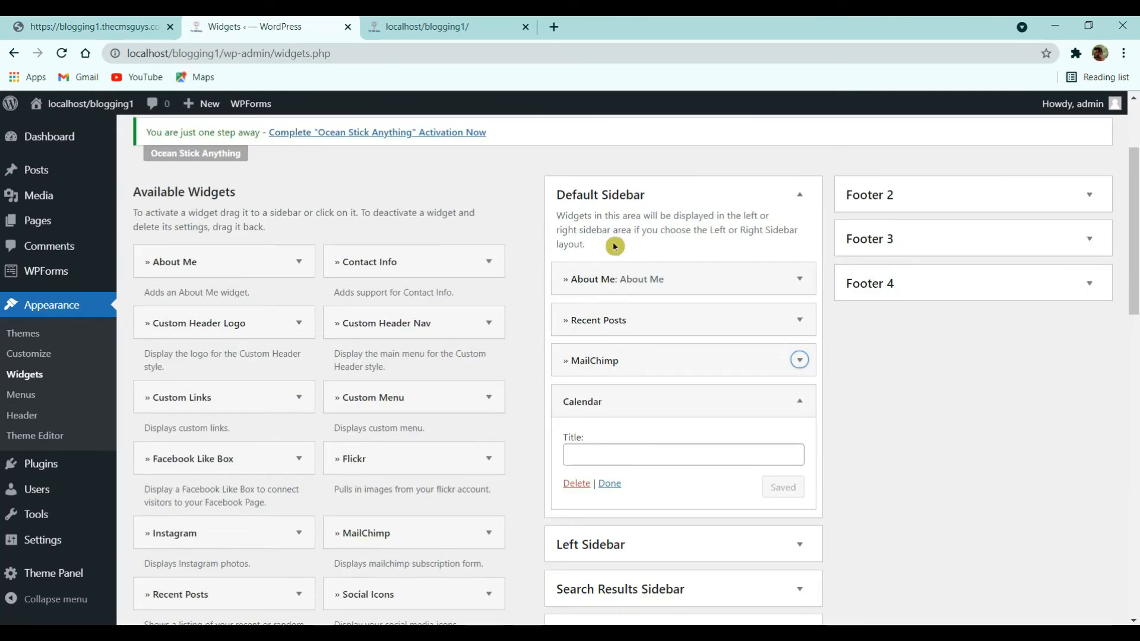
pyautogui.click(610, 482)
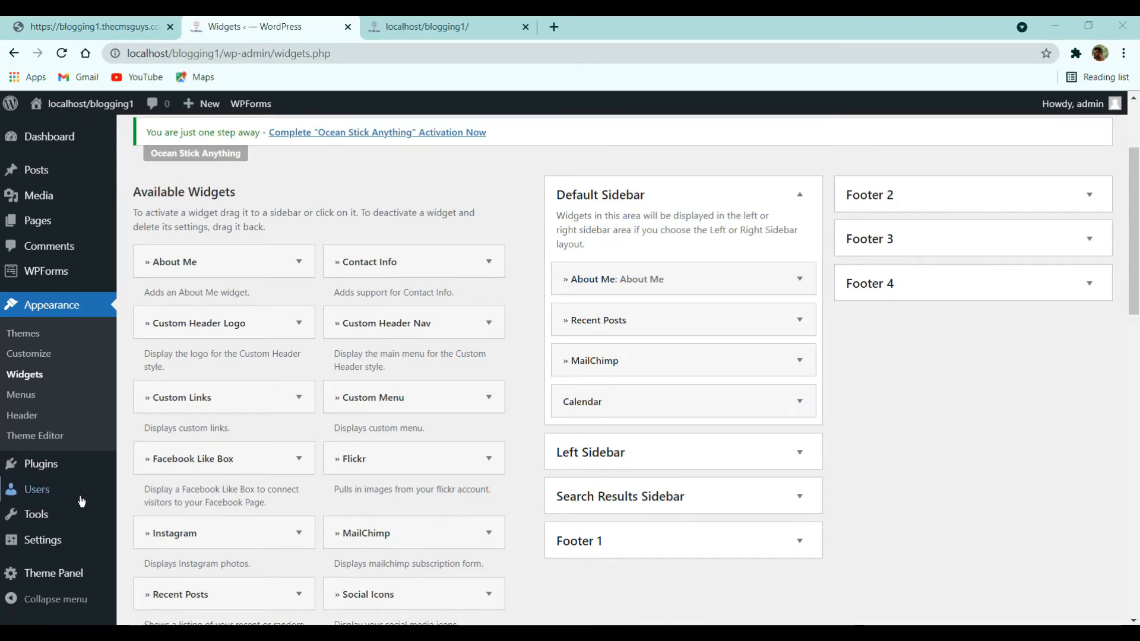
# - Scroll through the local blog's front page to check the rebuilt sidebar
pyautogui.click(484, 28)
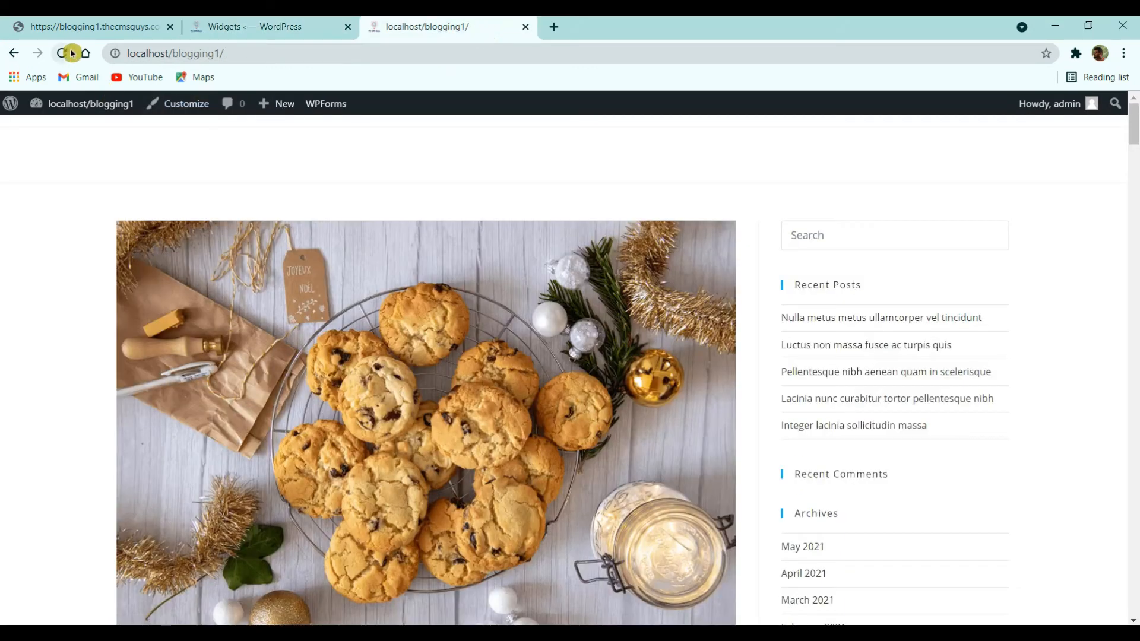
pyautogui.scroll(-4, 831, 332)
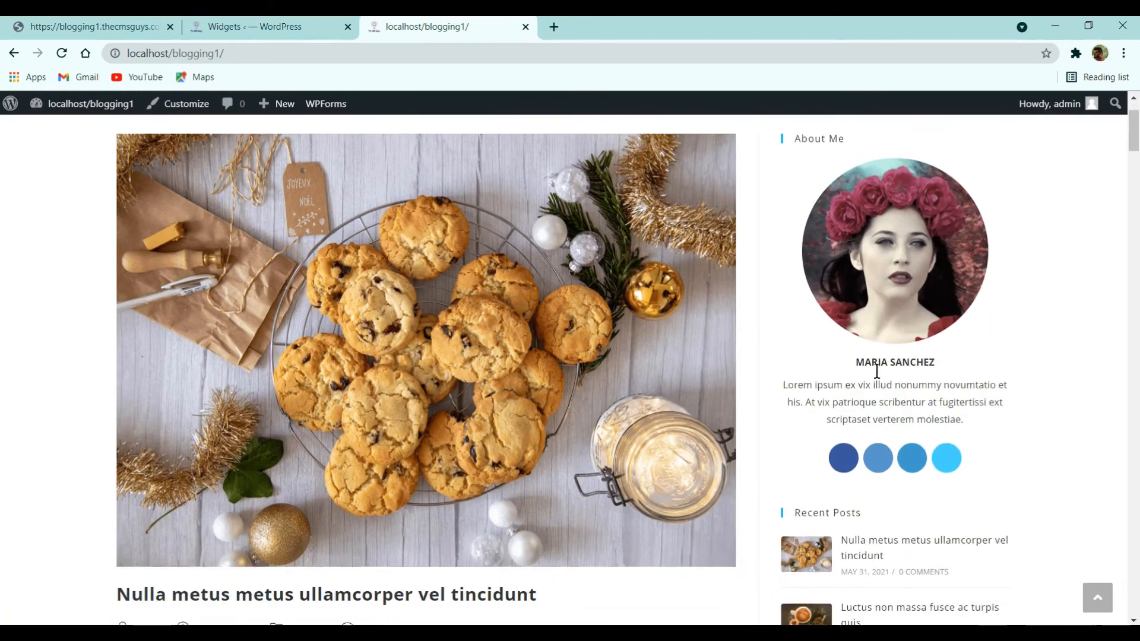
pyautogui.scroll(-9, 899, 360)
pyautogui.scroll(4, 906, 361)
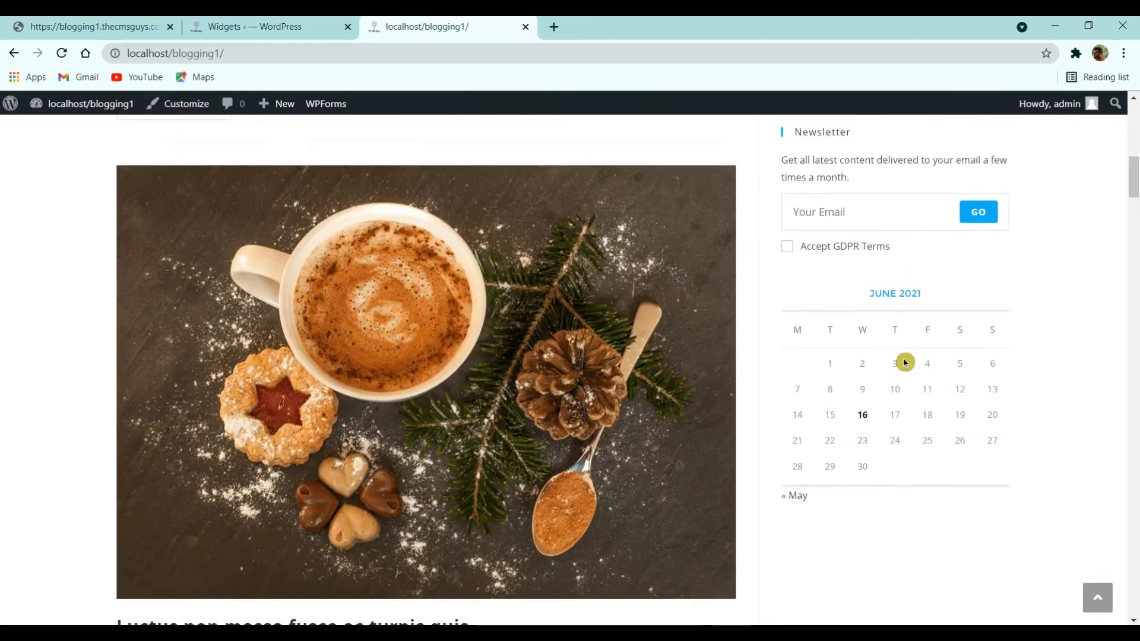
pyautogui.scroll(9, 908, 360)
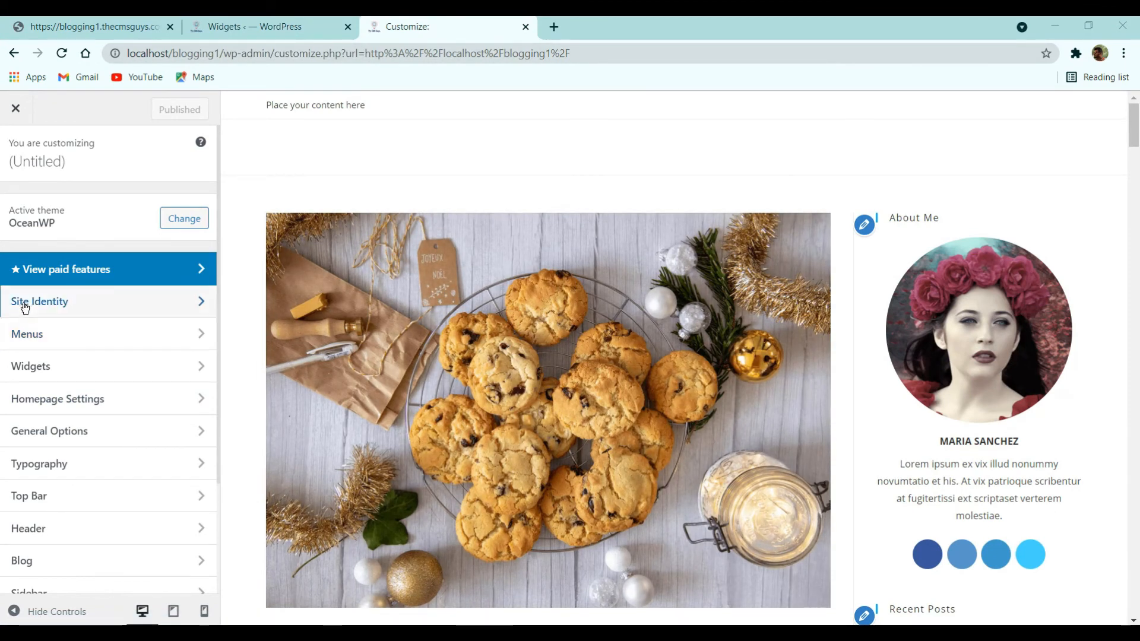
# - Create a new menu named 'Main Menu' assigned to the Main location
pyautogui.click(46, 332)
pyautogui.click(149, 342)
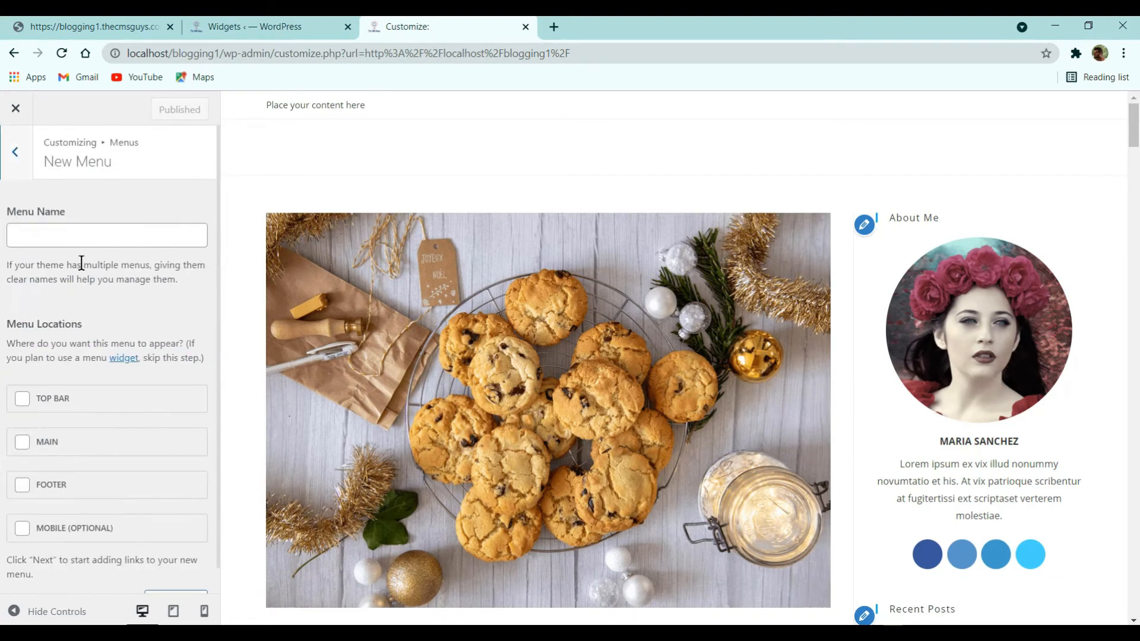
pyautogui.click(94, 243)
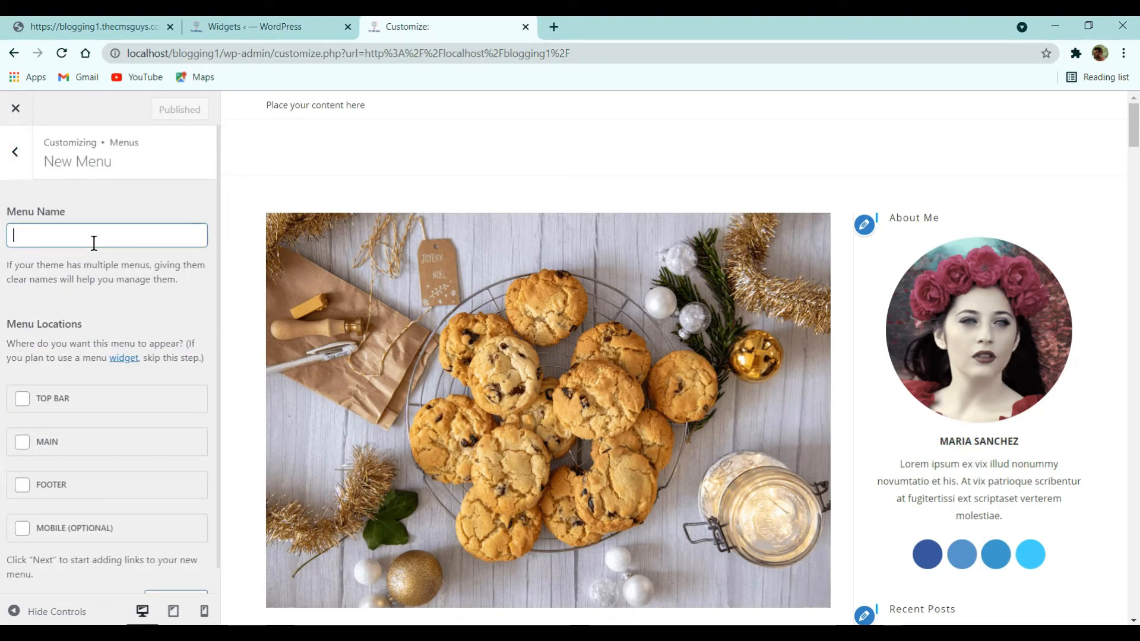
pyautogui.write('Main Me')
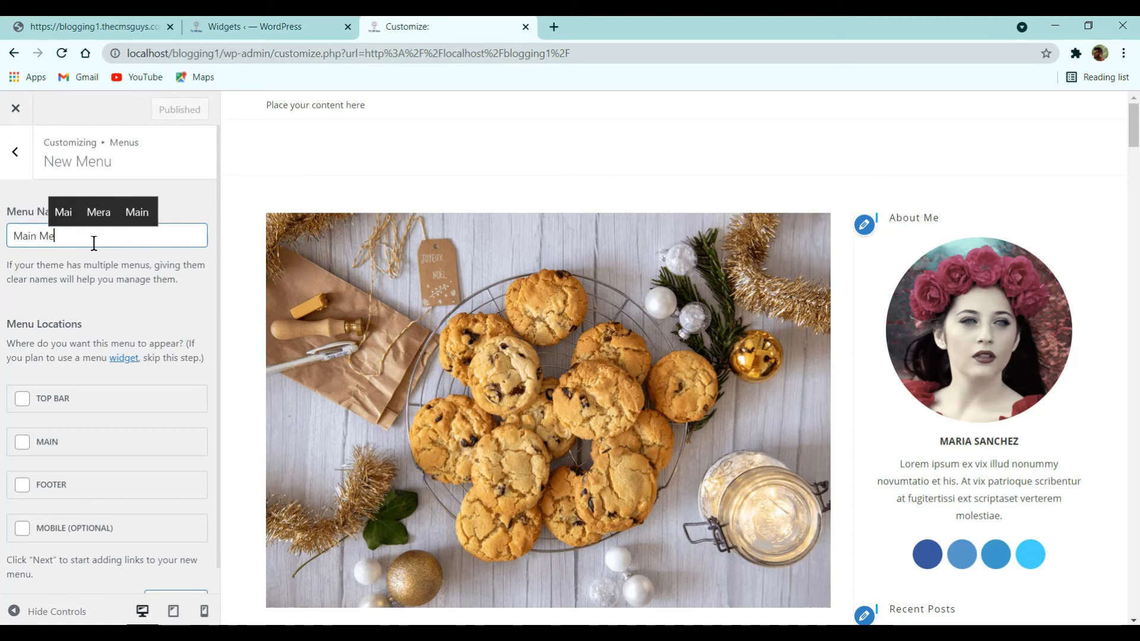
pyautogui.write('nu')
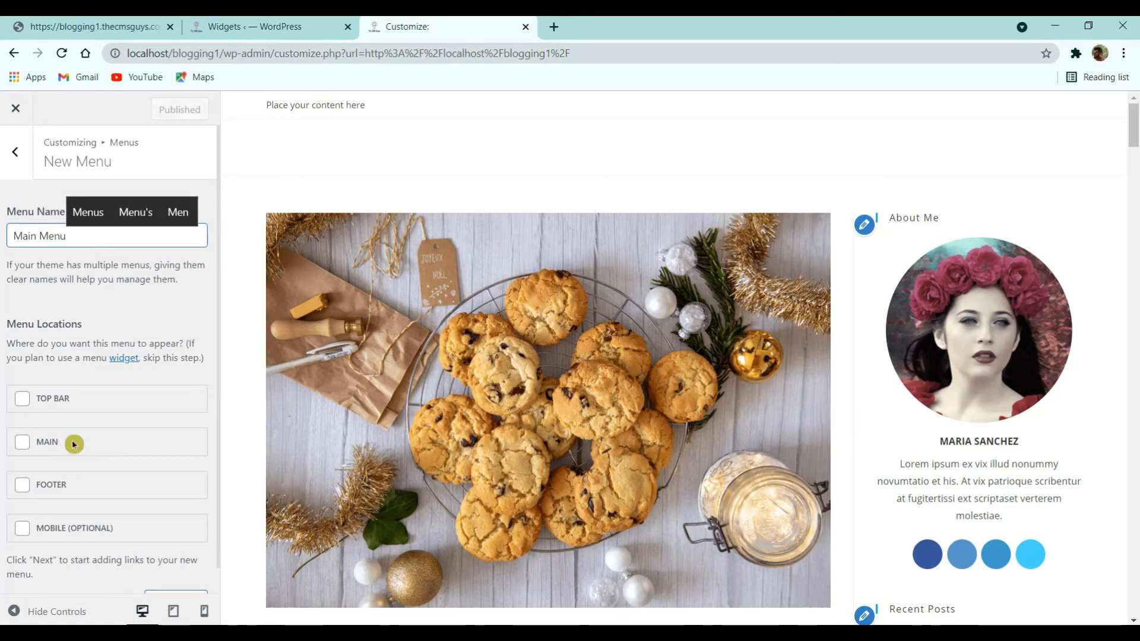
pyautogui.click(50, 449)
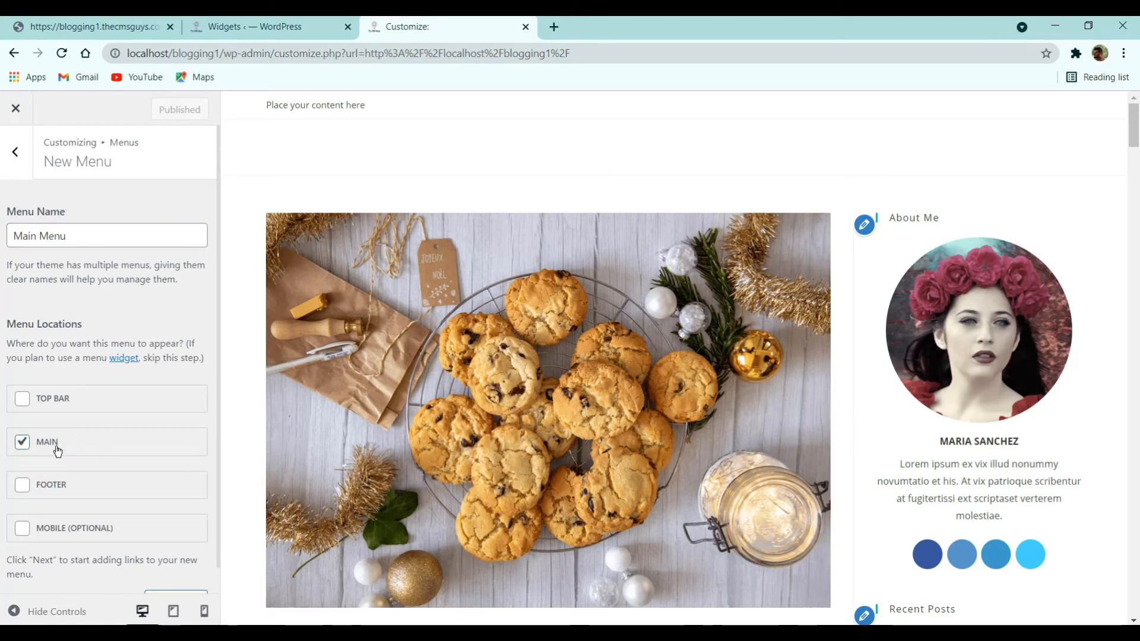
pyautogui.click(173, 573)
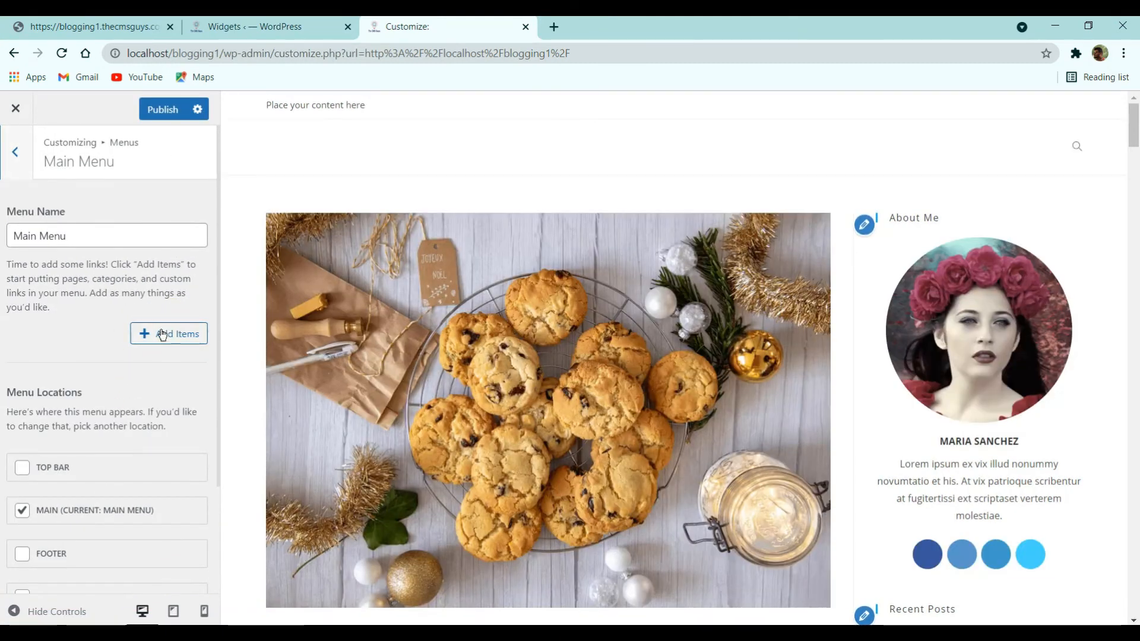
# - Add Home (posts page), Holidays, Food and Lifestyle to the menu and publish
pyautogui.click(162, 335)
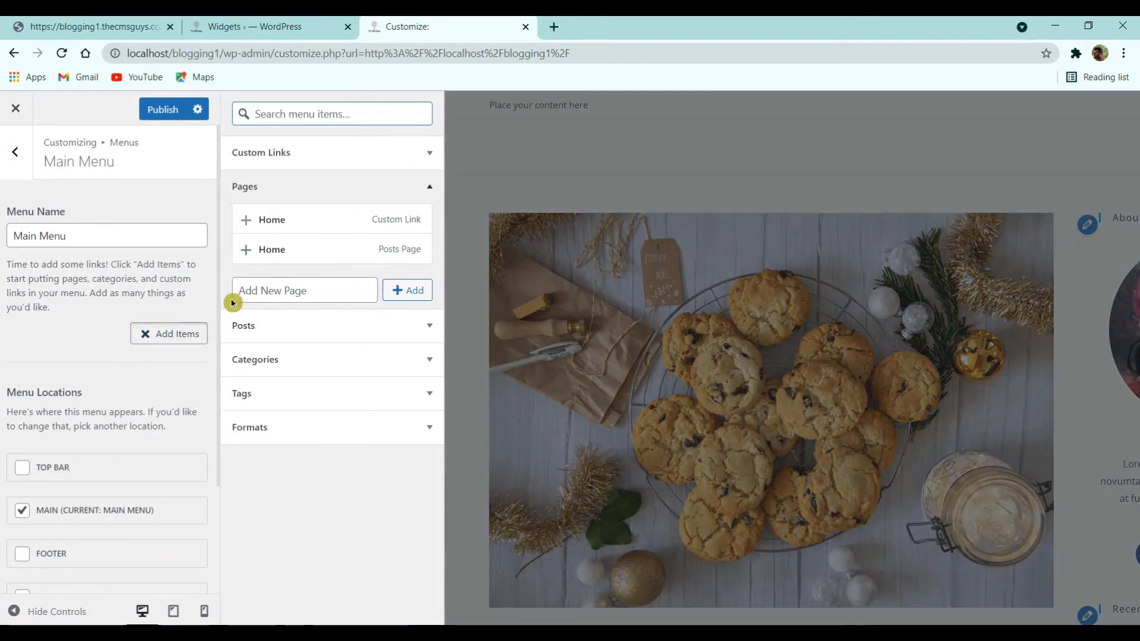
pyautogui.click(244, 221)
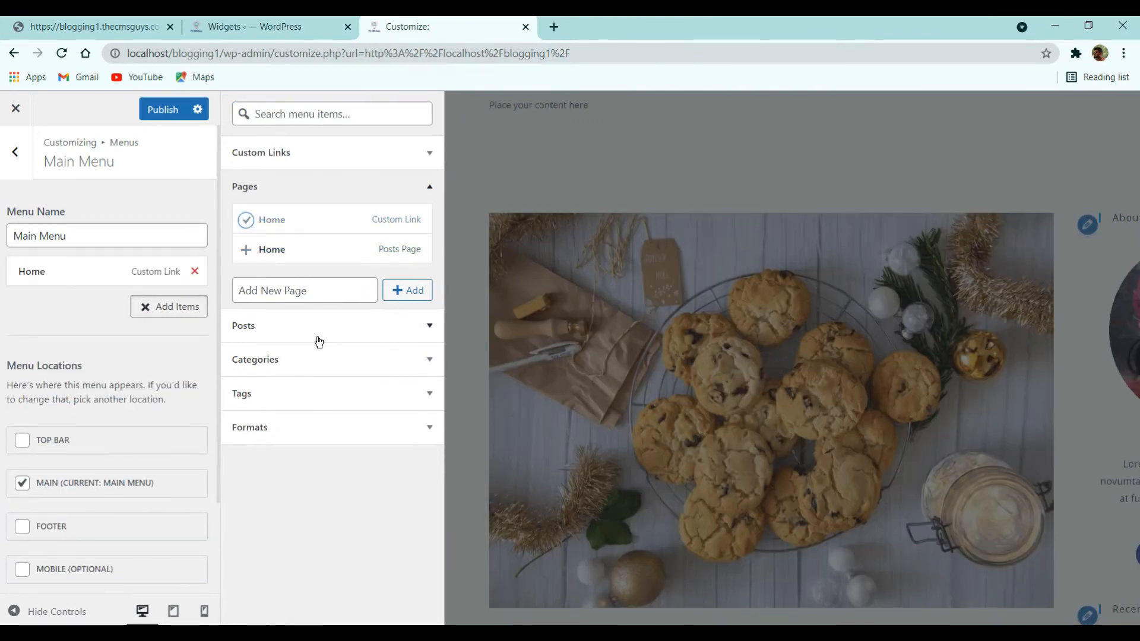
pyautogui.click(195, 271)
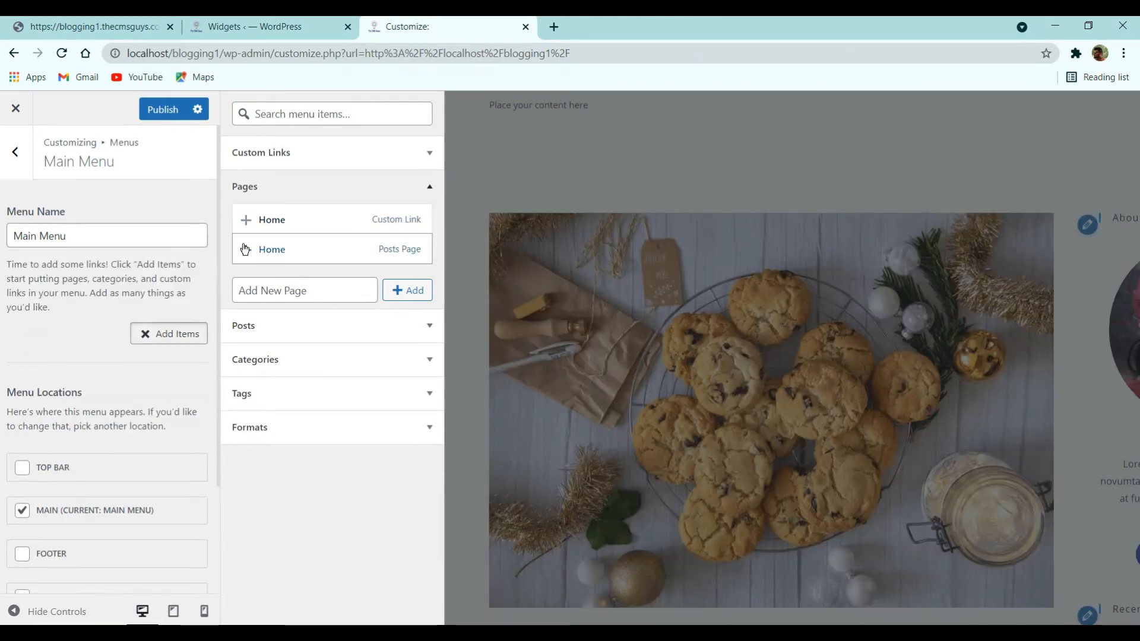
pyautogui.click(245, 249)
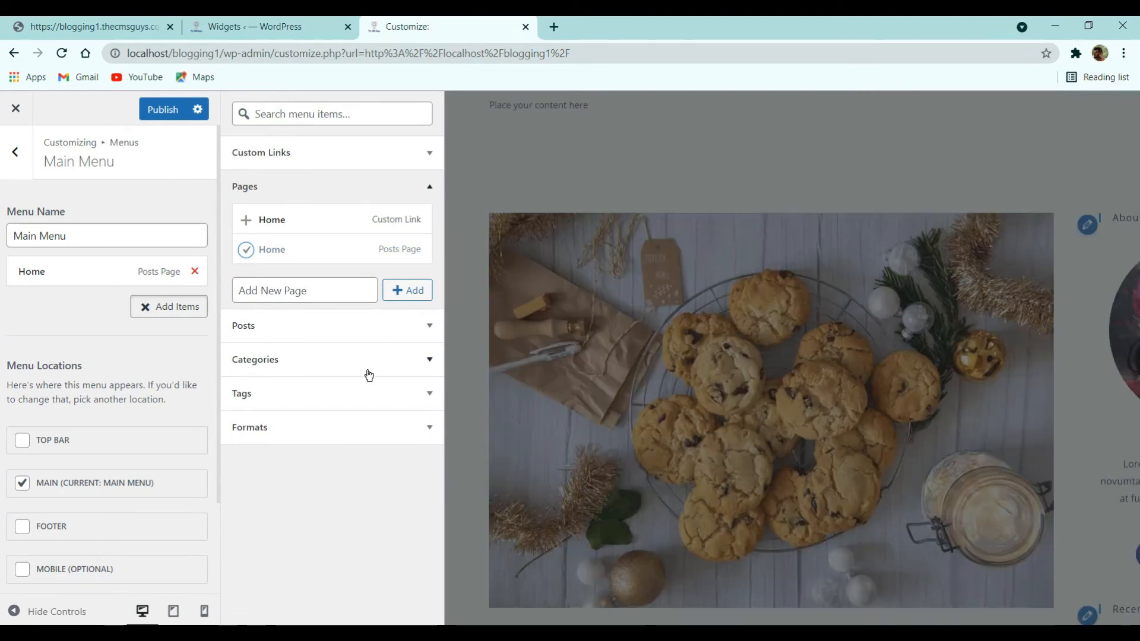
pyautogui.click(403, 361)
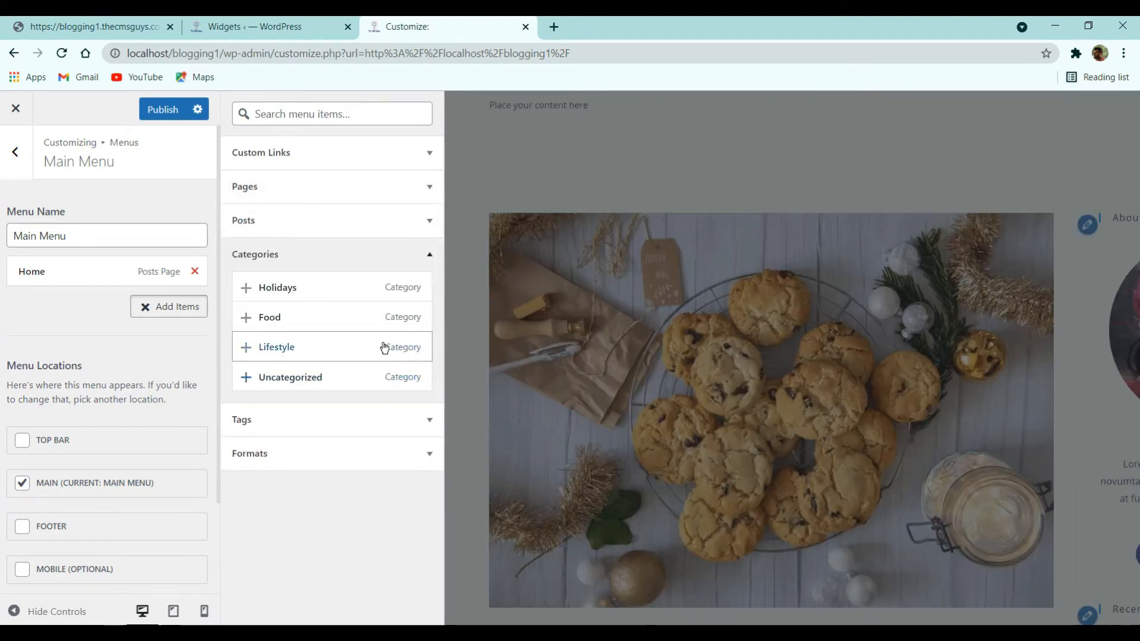
pyautogui.click(245, 288)
pyautogui.click(245, 317)
pyautogui.click(247, 348)
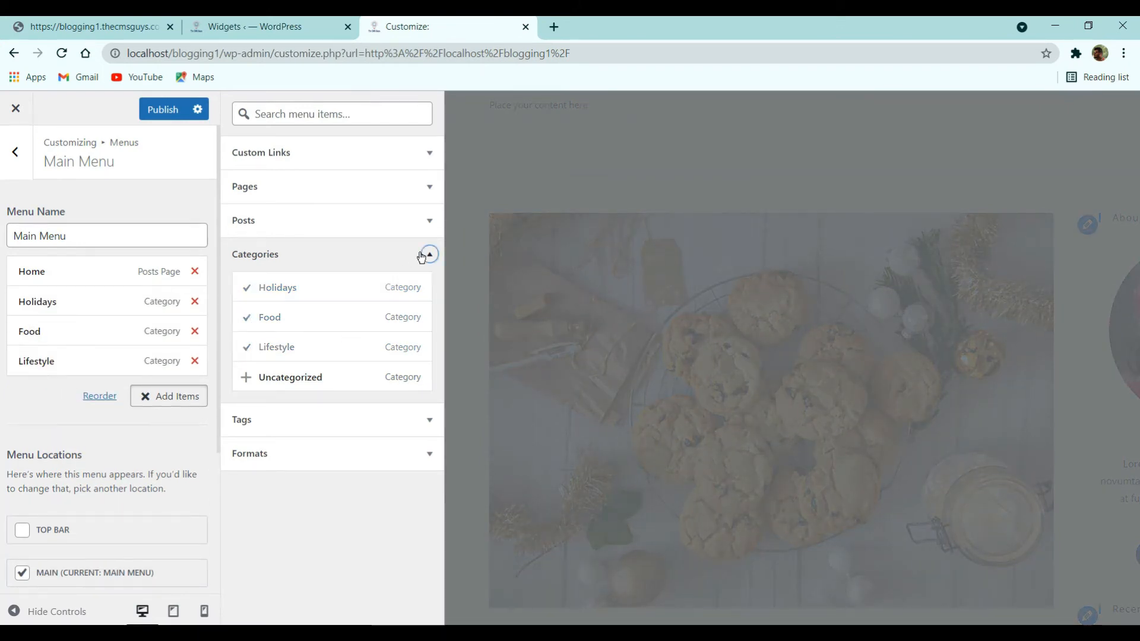
pyautogui.click(428, 254)
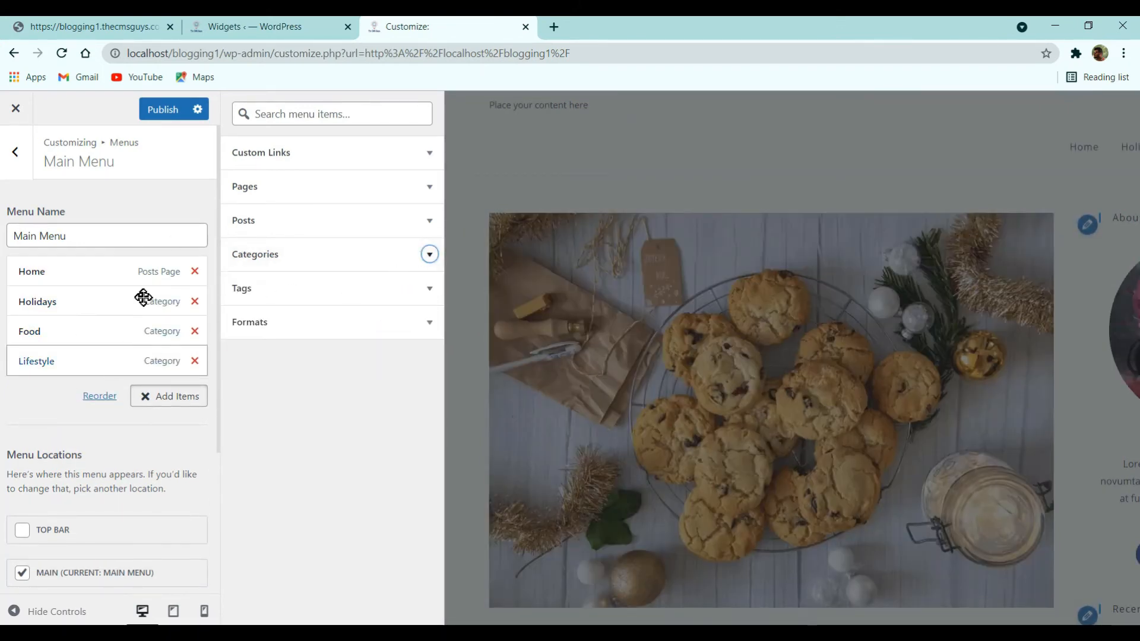
pyautogui.click(155, 110)
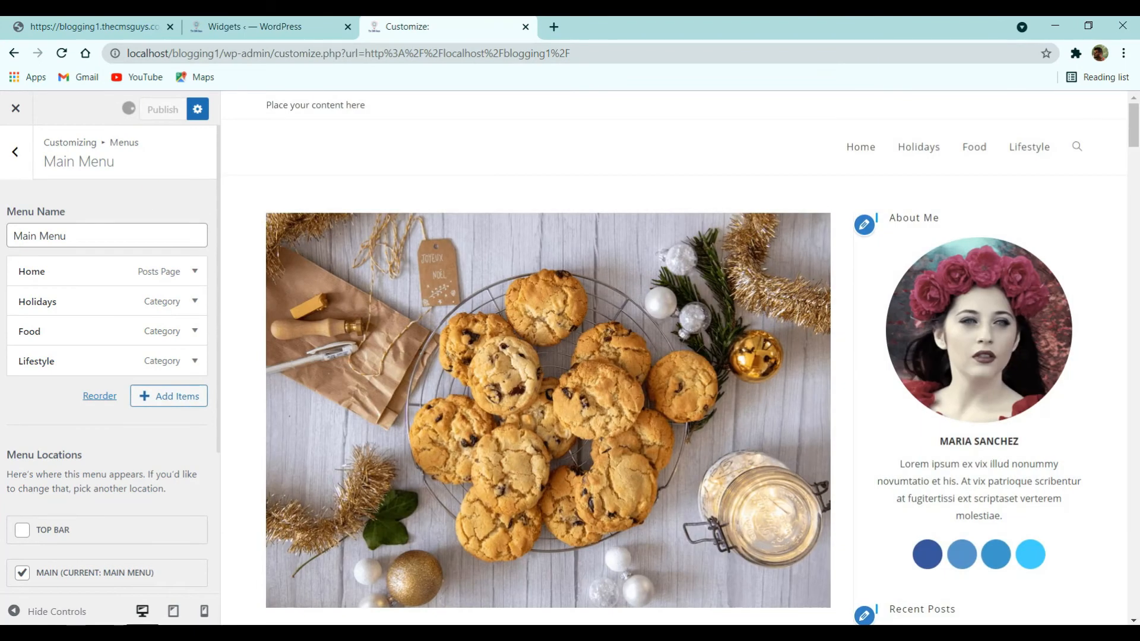
# - View the new menu on the live blog, then return to the main Customizer sections
pyautogui.click(89, 24)
pyautogui.scroll(10, 394, 178)
pyautogui.moveTo(407, 26); pyautogui.dragTo(267, 25)
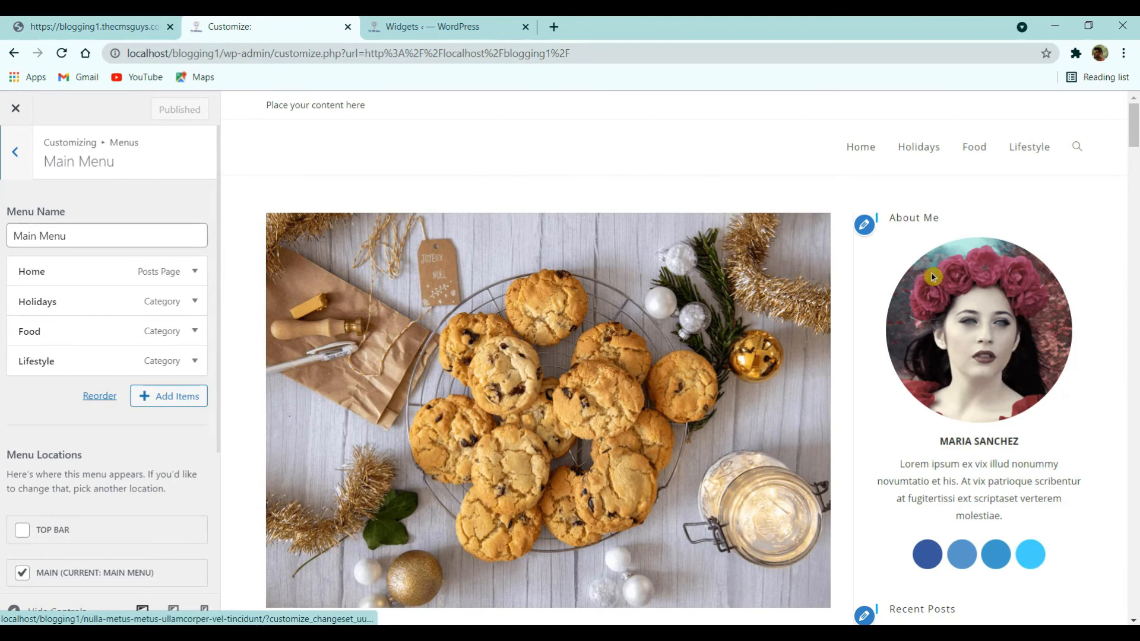
pyautogui.click(16, 156)
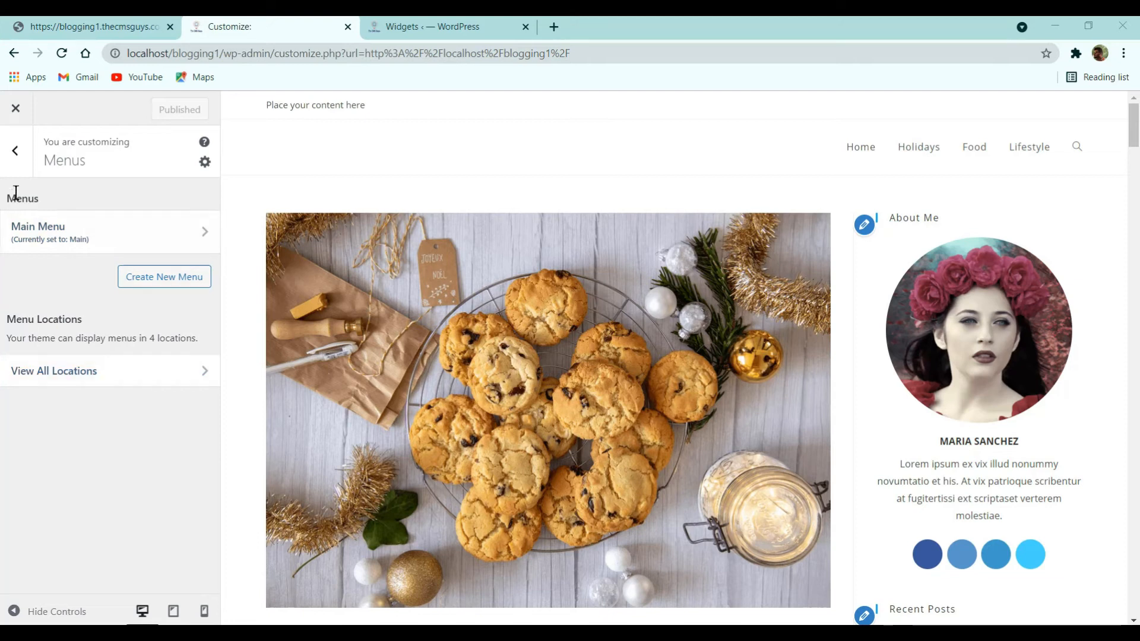
pyautogui.click(15, 166)
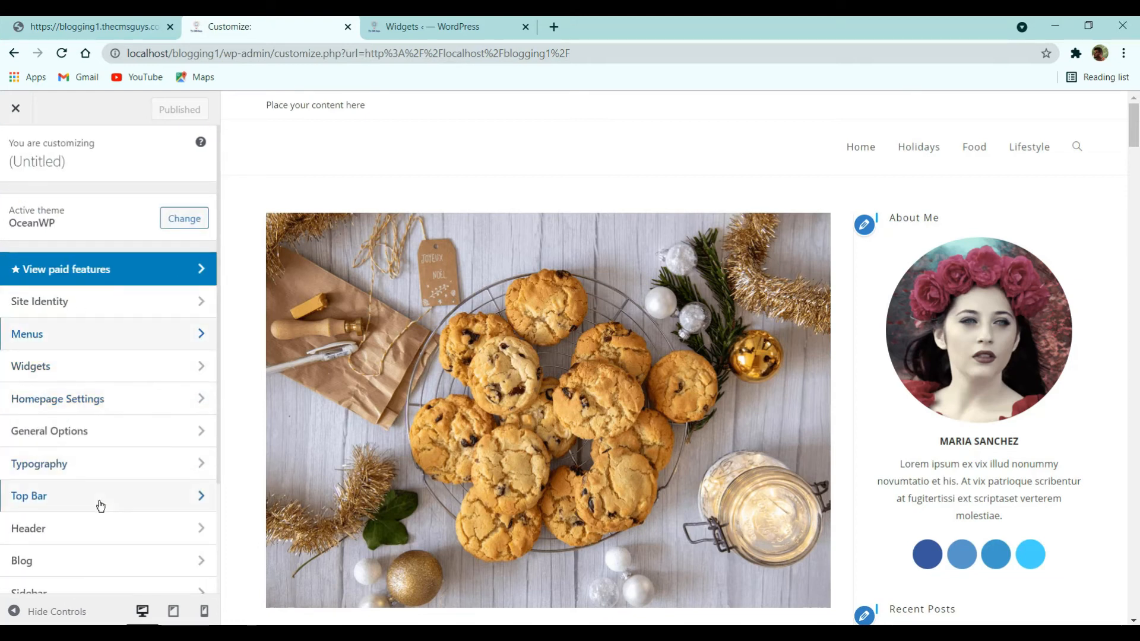
# - Untick Enable Top Bar in the Top Bar general settings
pyautogui.click(67, 501)
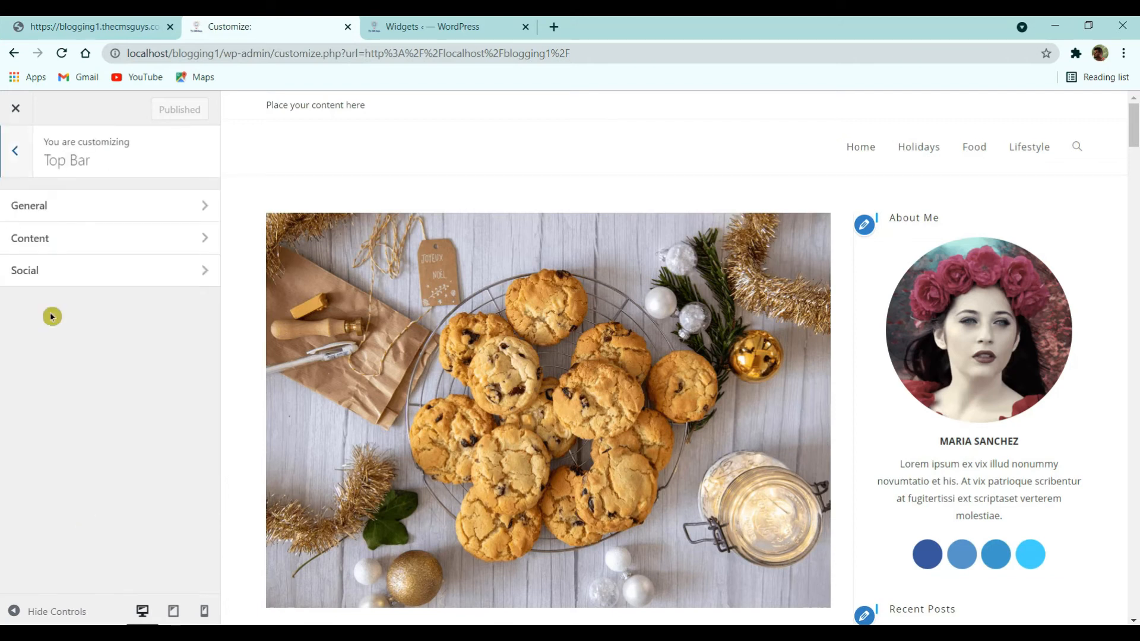
pyautogui.click(69, 208)
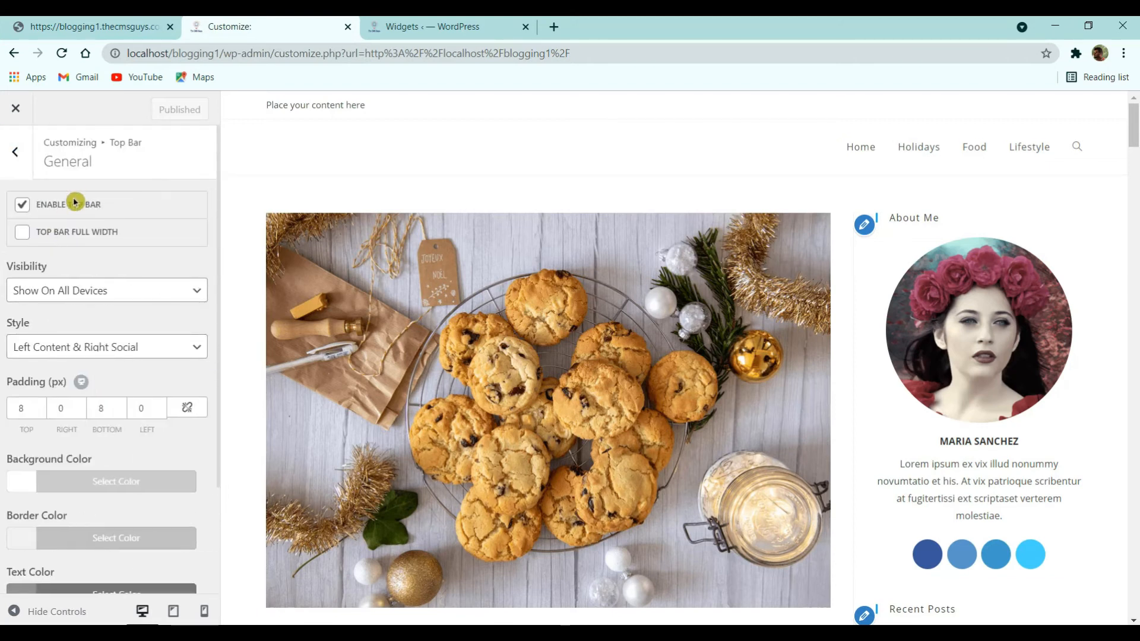
pyautogui.click(74, 203)
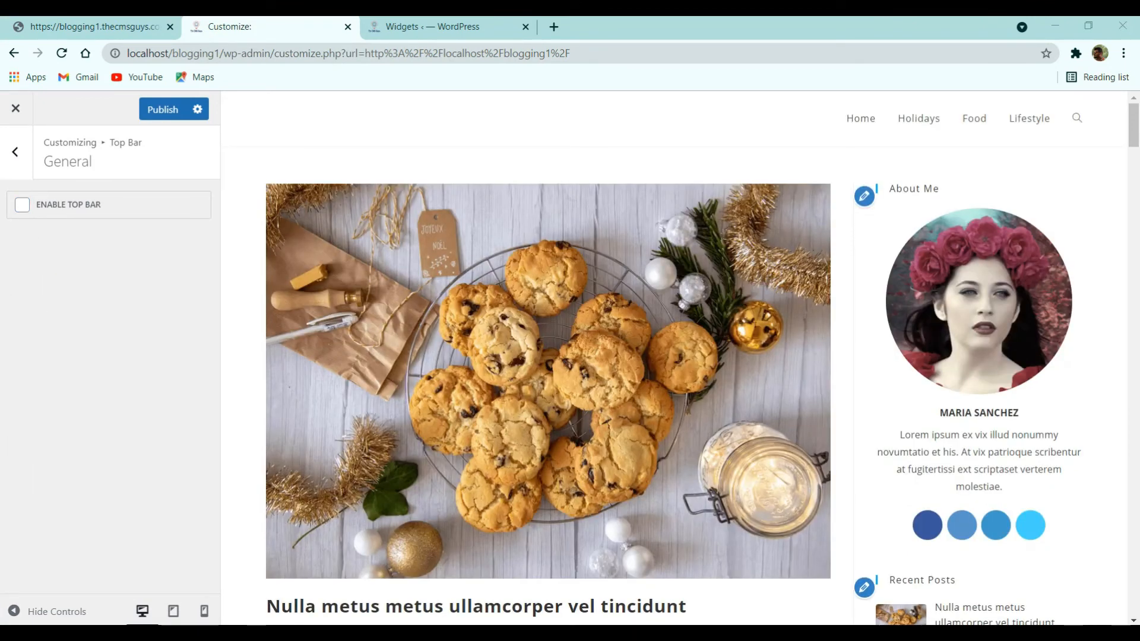
pyautogui.click(22, 155)
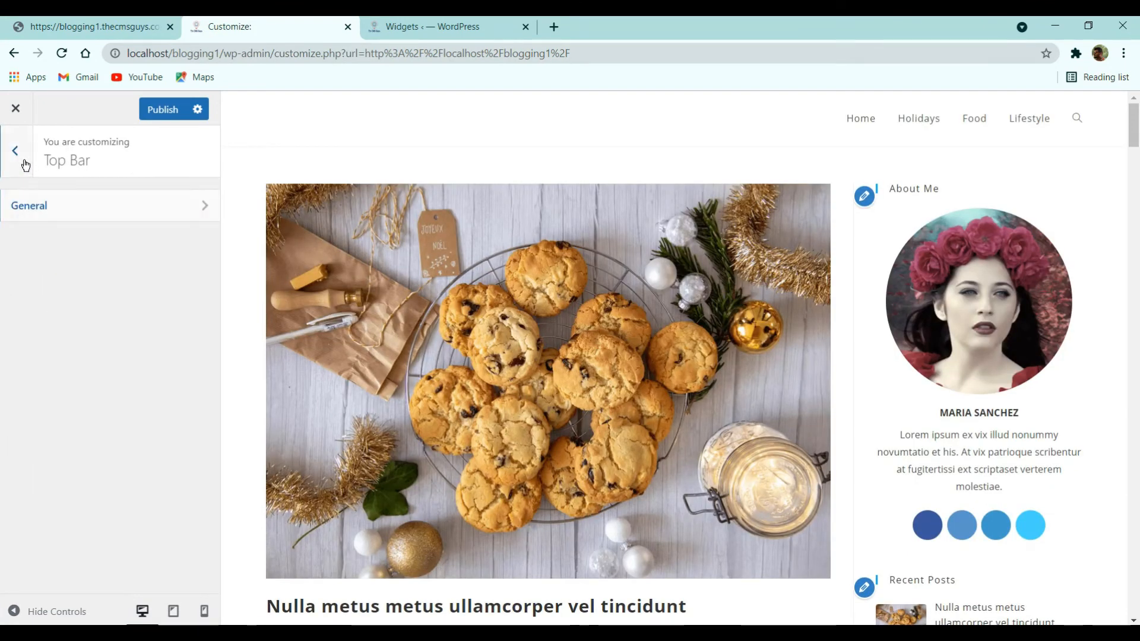
pyautogui.click(26, 165)
# - Set the header style to Top Menu and publish
pyautogui.click(45, 527)
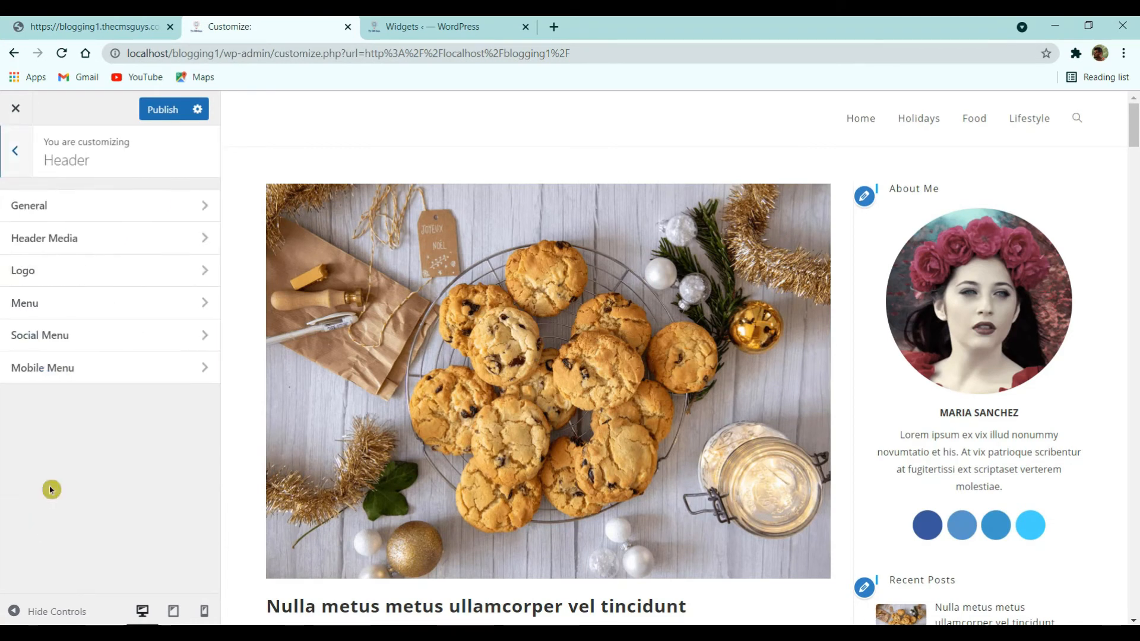
pyautogui.click(62, 221)
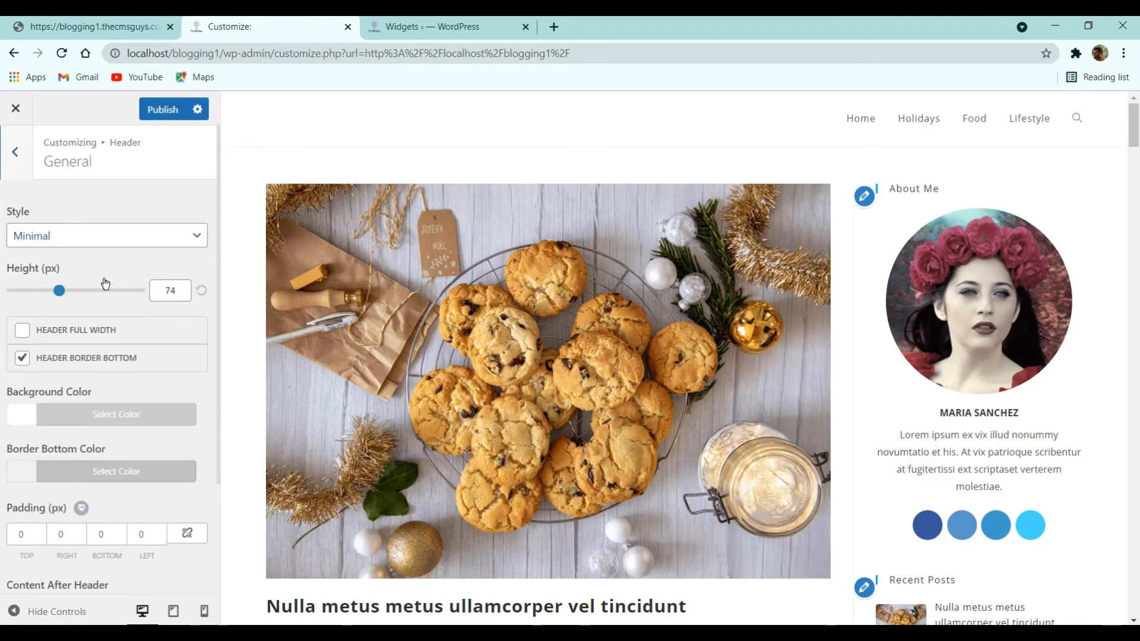
pyautogui.click(102, 241)
pyautogui.click(79, 290)
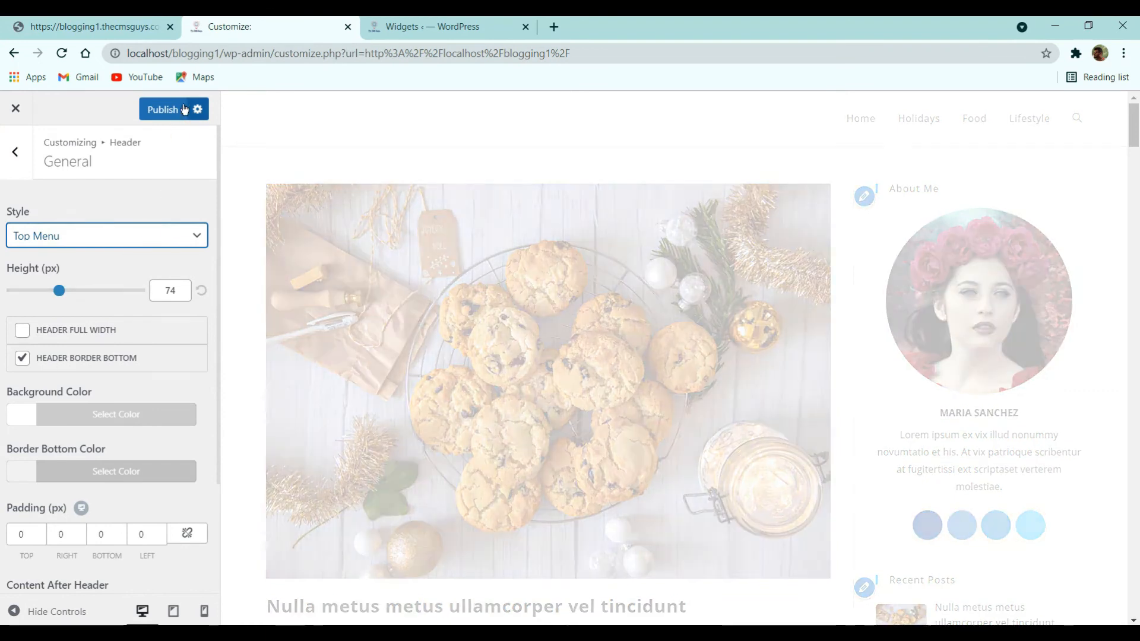
pyautogui.click(172, 113)
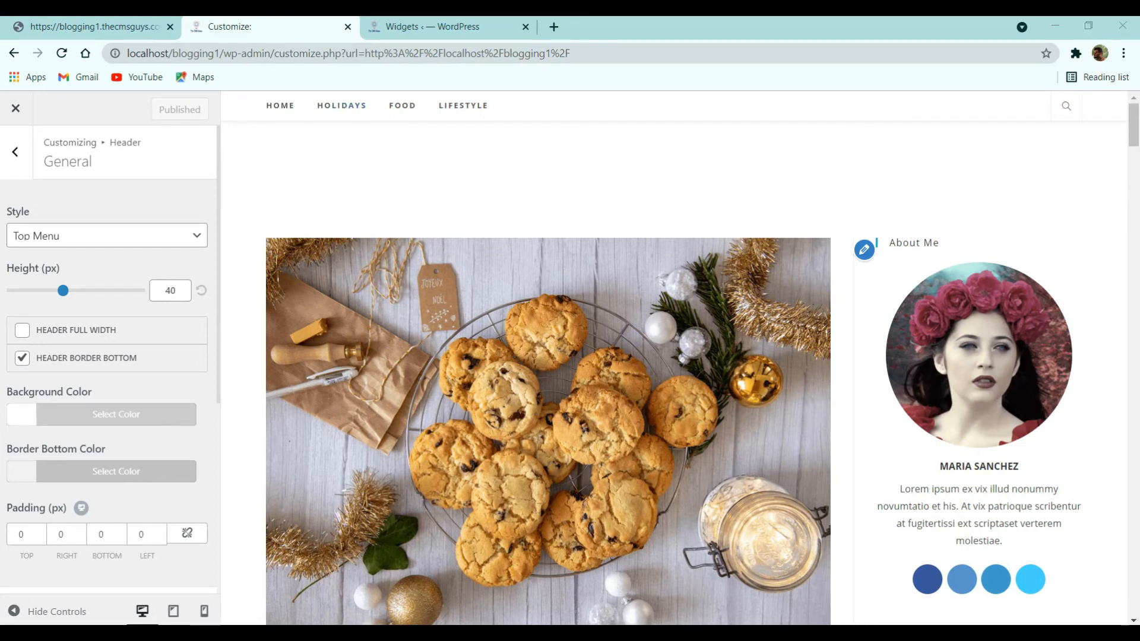
pyautogui.click(12, 170)
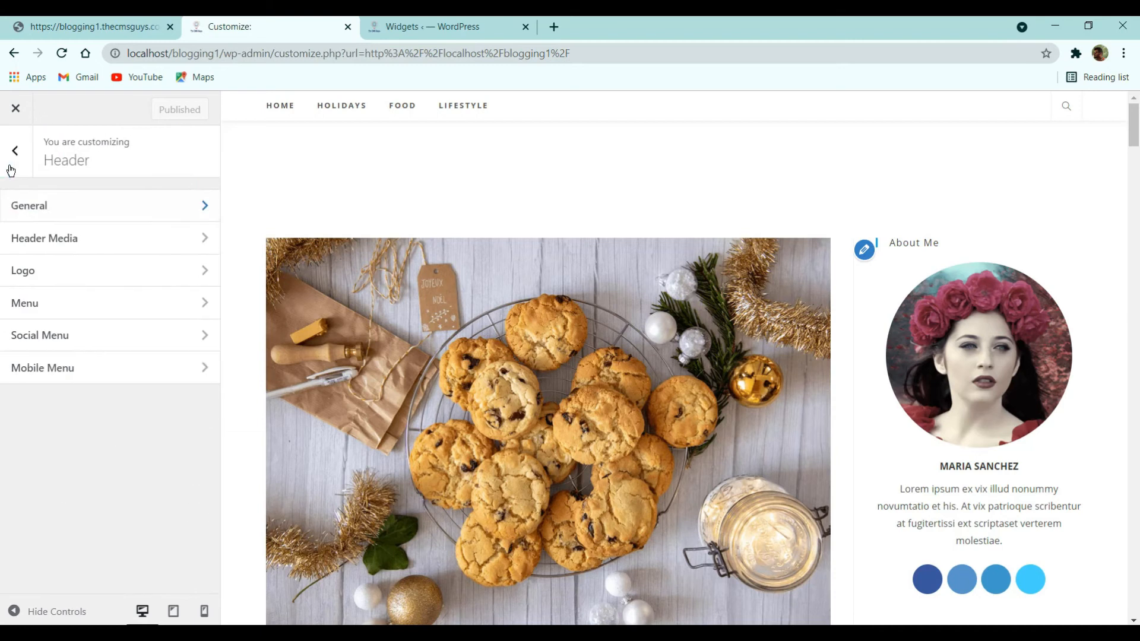
# - In General Options > General Styling, set the Primary Color to #fe5252
pyautogui.click(11, 171)
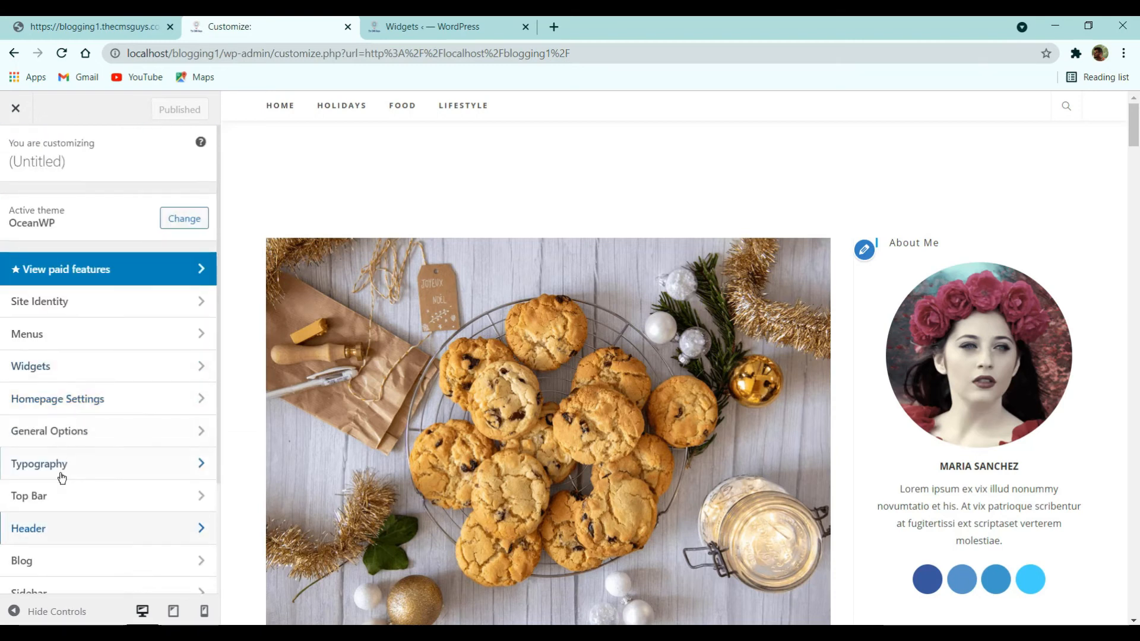
pyautogui.click(74, 429)
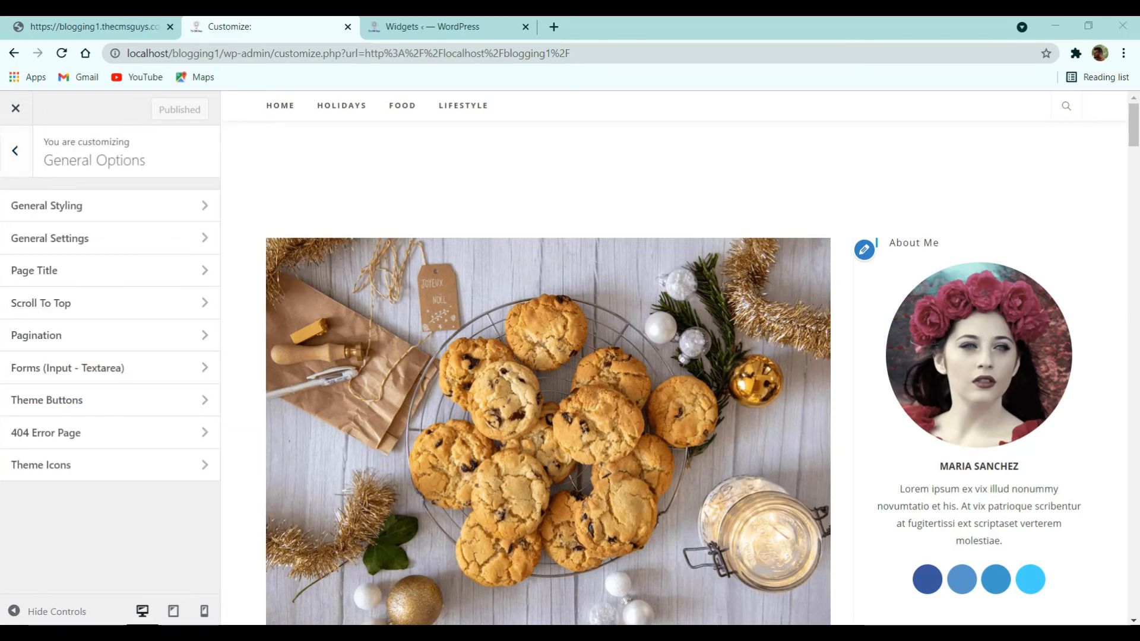
pyautogui.click(137, 217)
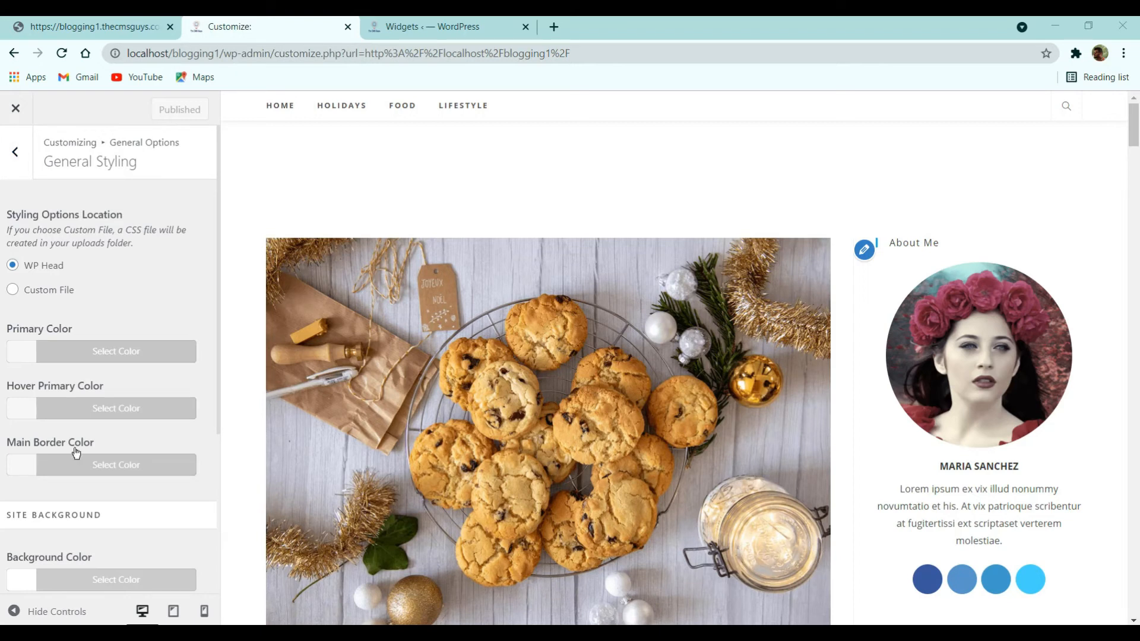
pyautogui.click(144, 361)
pyautogui.click(84, 382)
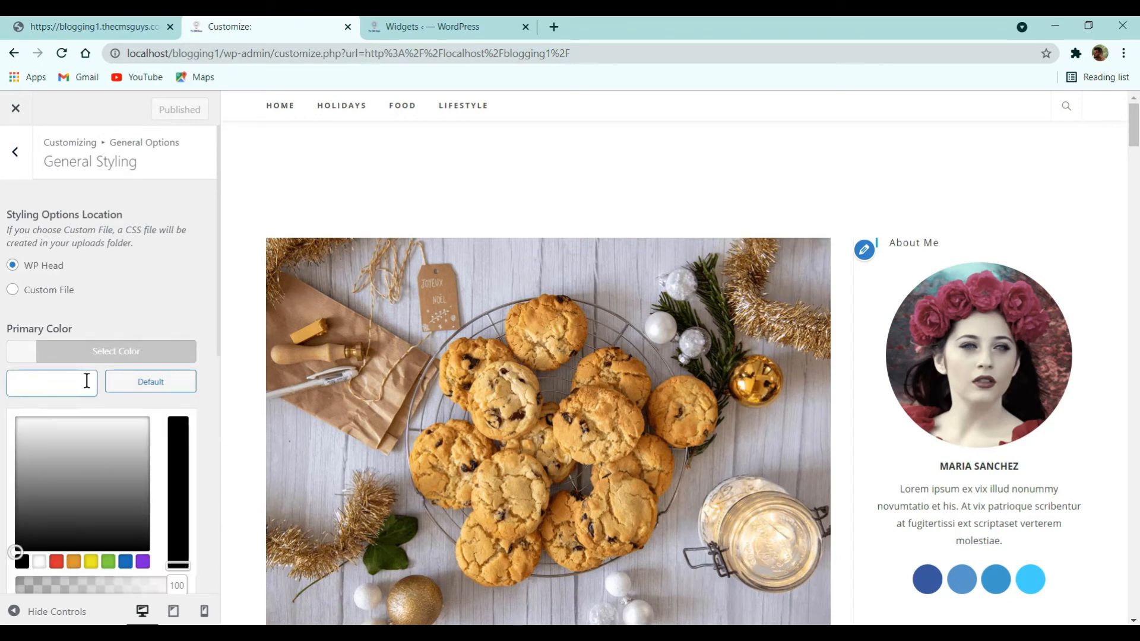
pyautogui.write('#fe5252')
pyautogui.hotkey('alt', 'Tab')
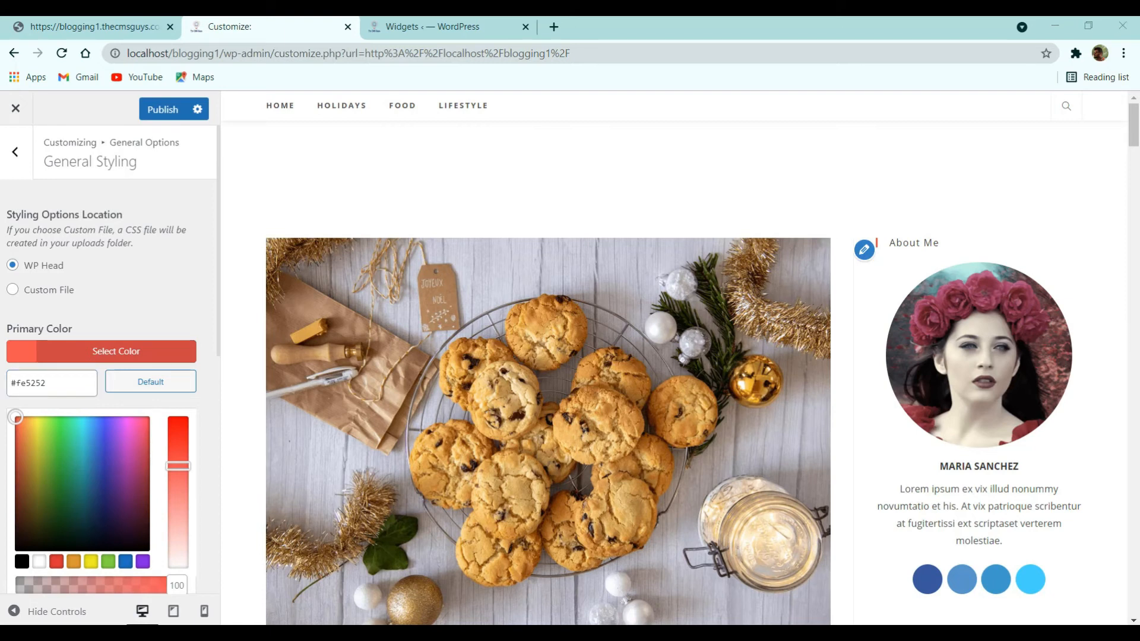
pyautogui.click(150, 395)
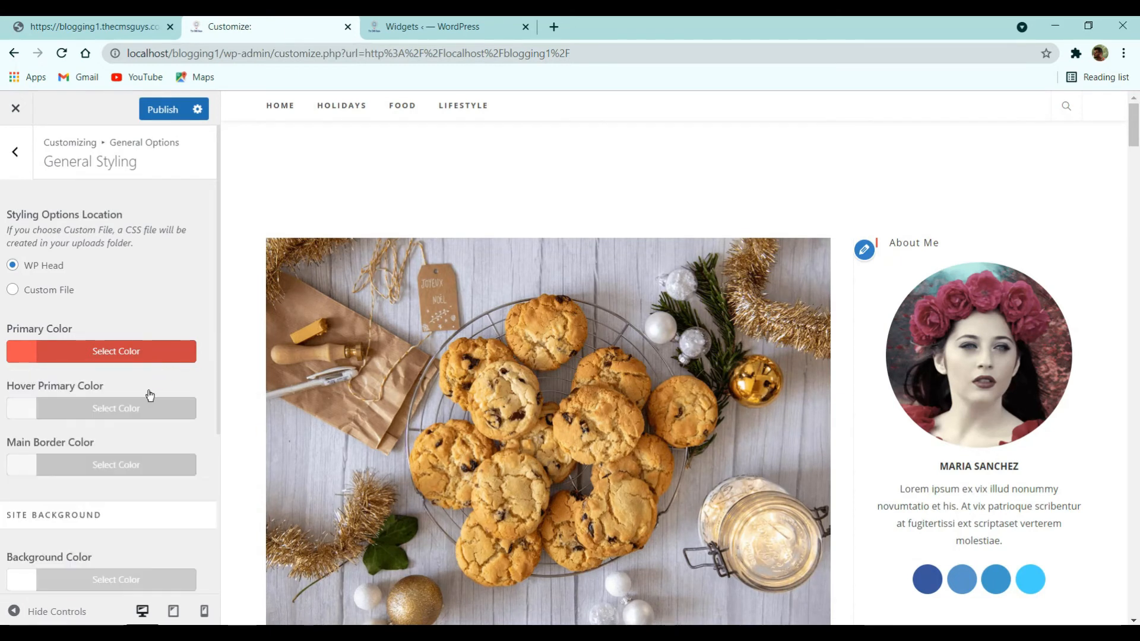
# - Set the Hover Primary Color to #fe3838
pyautogui.click(111, 415)
pyautogui.click(62, 445)
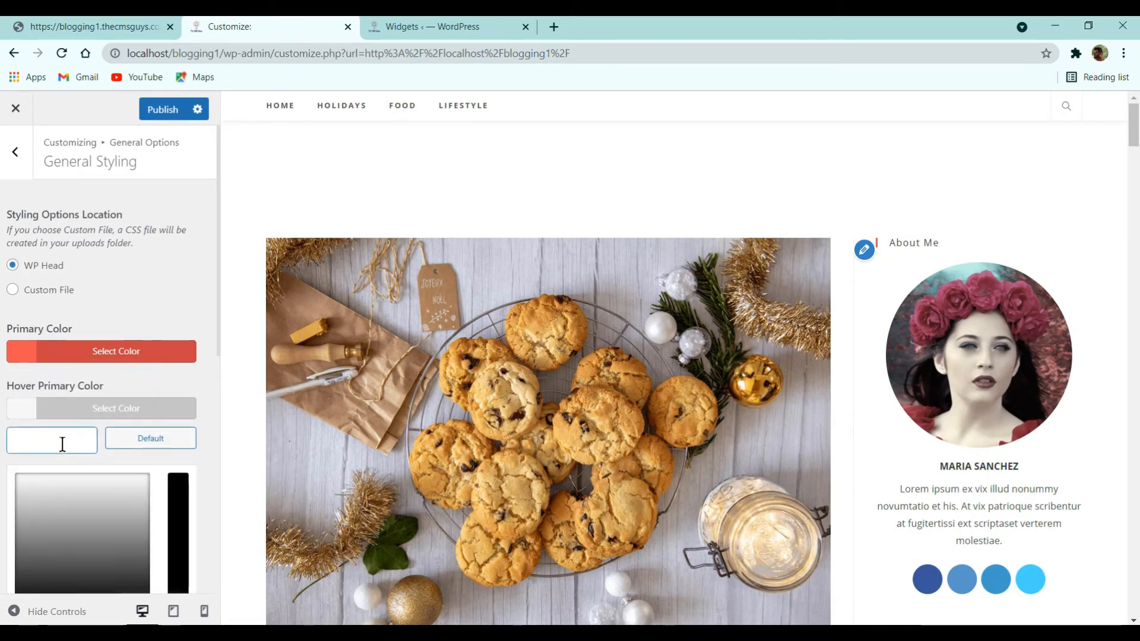
pyautogui.write('fe3838')
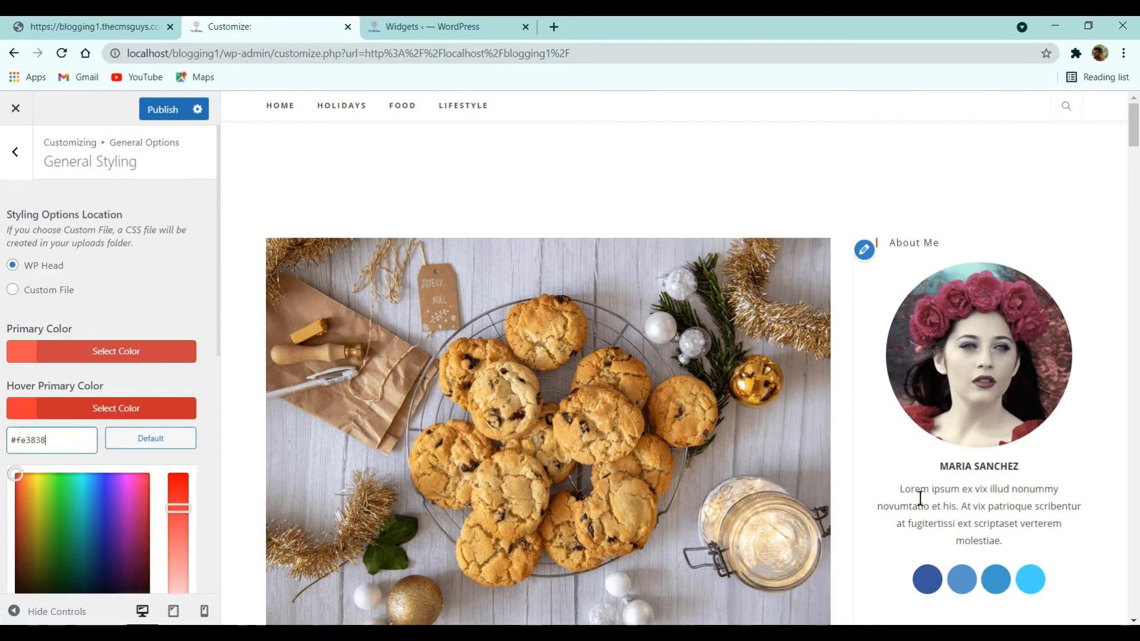
pyautogui.scroll(-2, 950, 518)
pyautogui.scroll(-5, 950, 517)
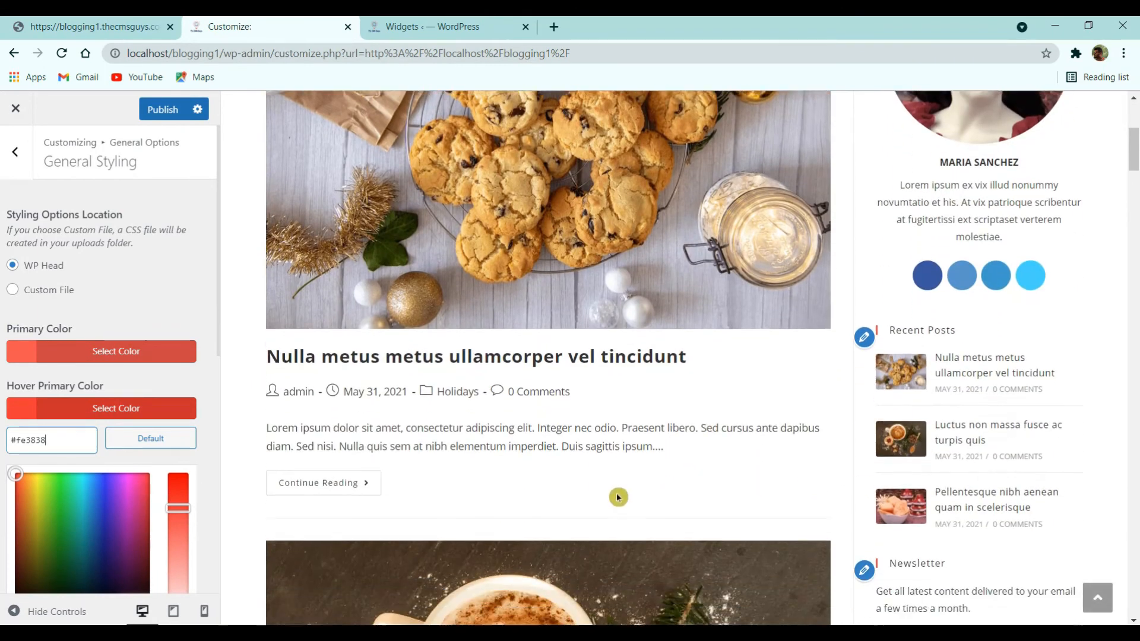
pyautogui.scroll(-5, 110, 401)
pyautogui.scroll(2, 110, 401)
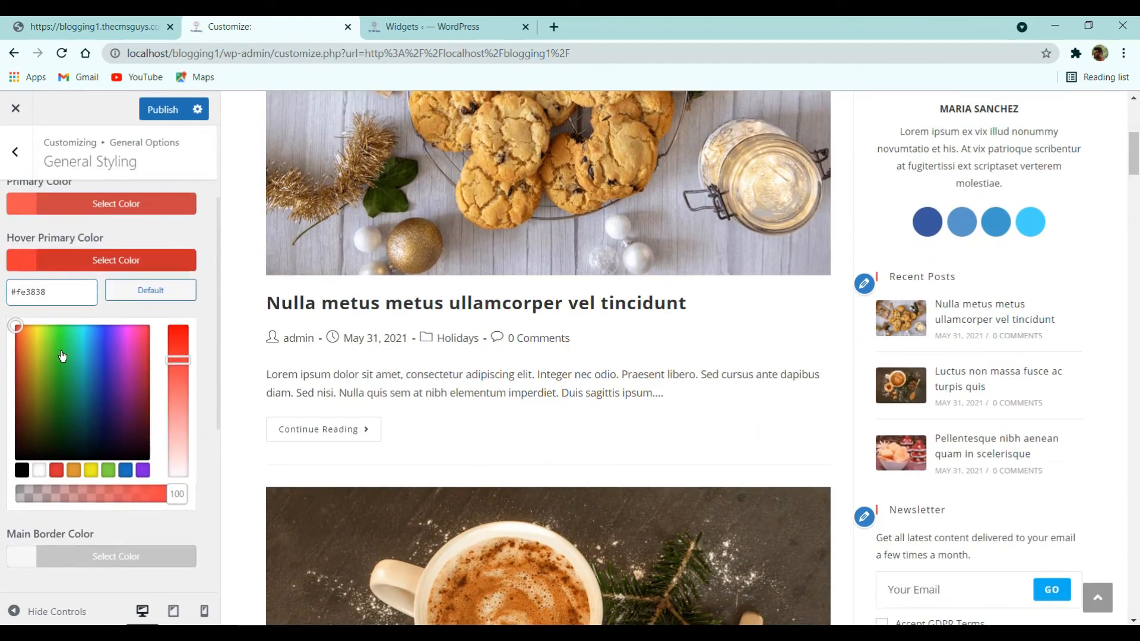
pyautogui.click(69, 260)
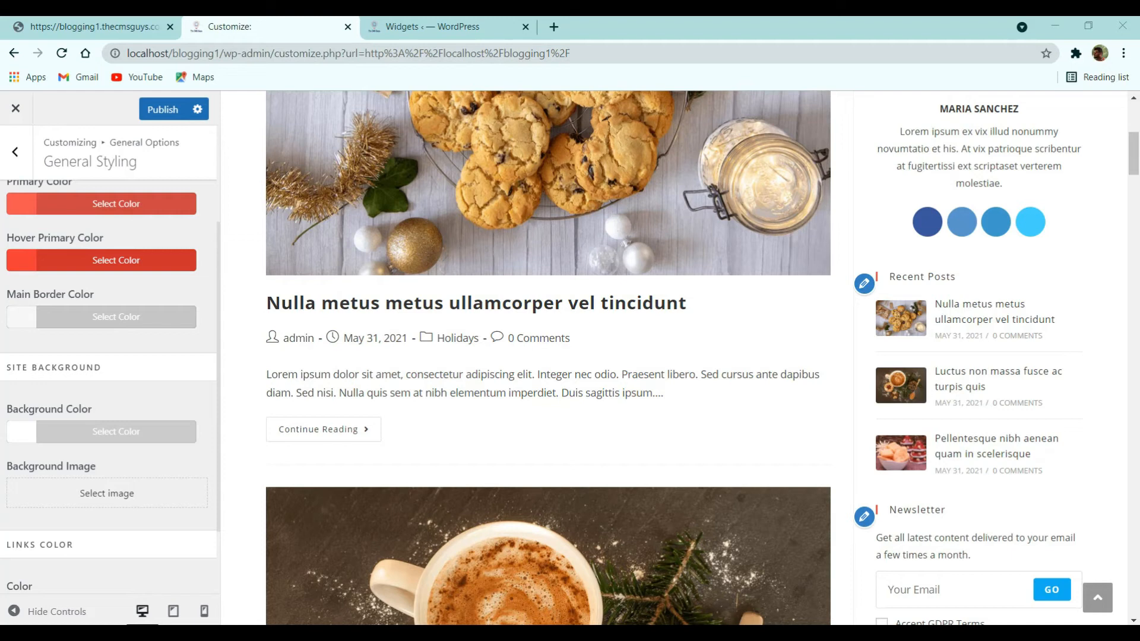
# - Set the Links Color hover value to #fe5252
pyautogui.scroll(-2, 154, 487)
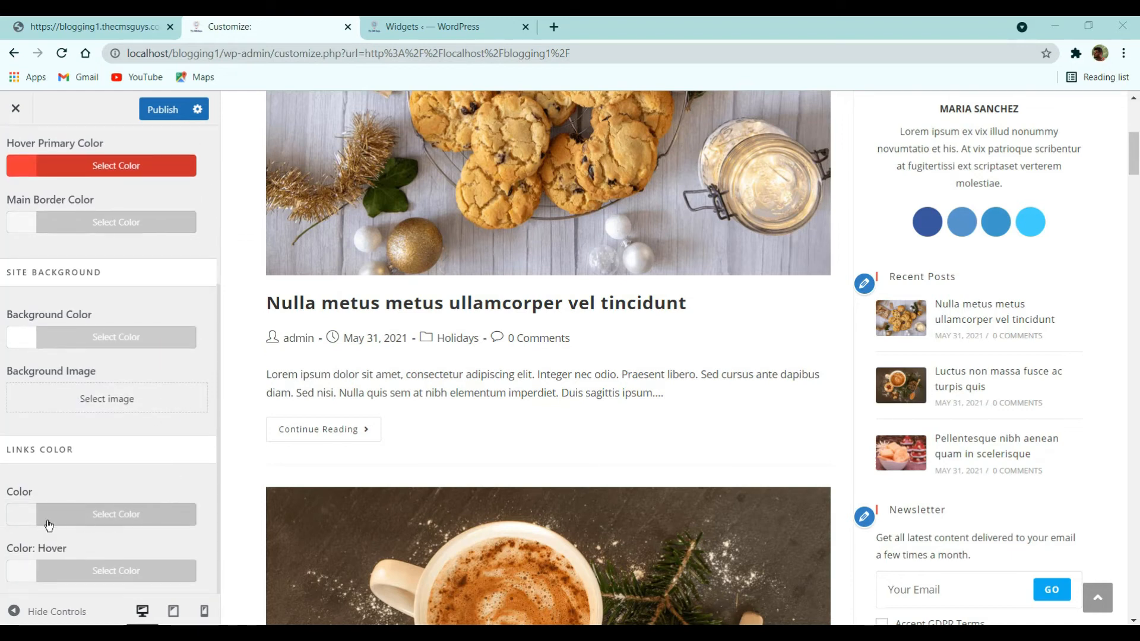
pyautogui.click(83, 562)
pyautogui.click(64, 452)
pyautogui.write('fe5252')
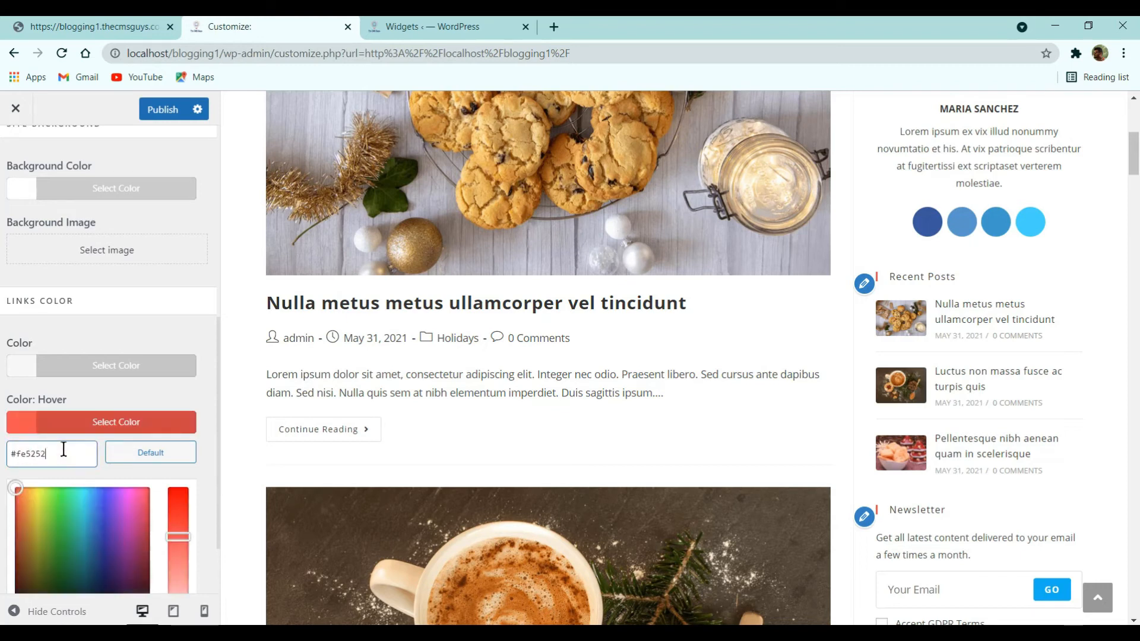
pyautogui.click(93, 433)
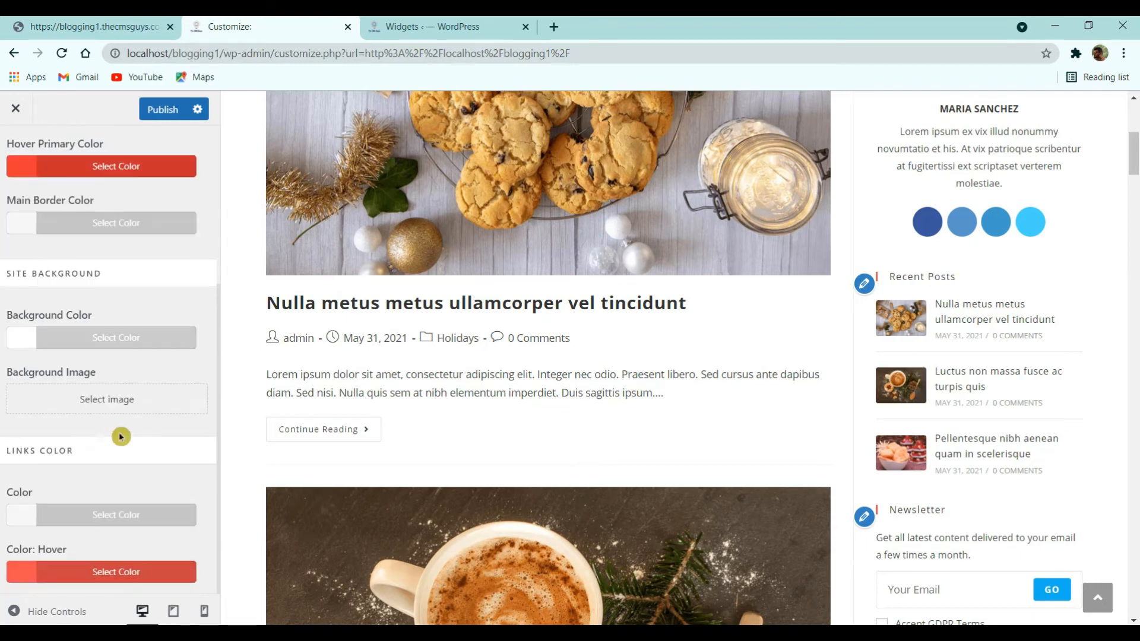
# - Compare against the live reference site, publish the colours, and return to the main Customizer menu
pyautogui.scroll(4, 148, 404)
pyautogui.scroll(6, 665, 252)
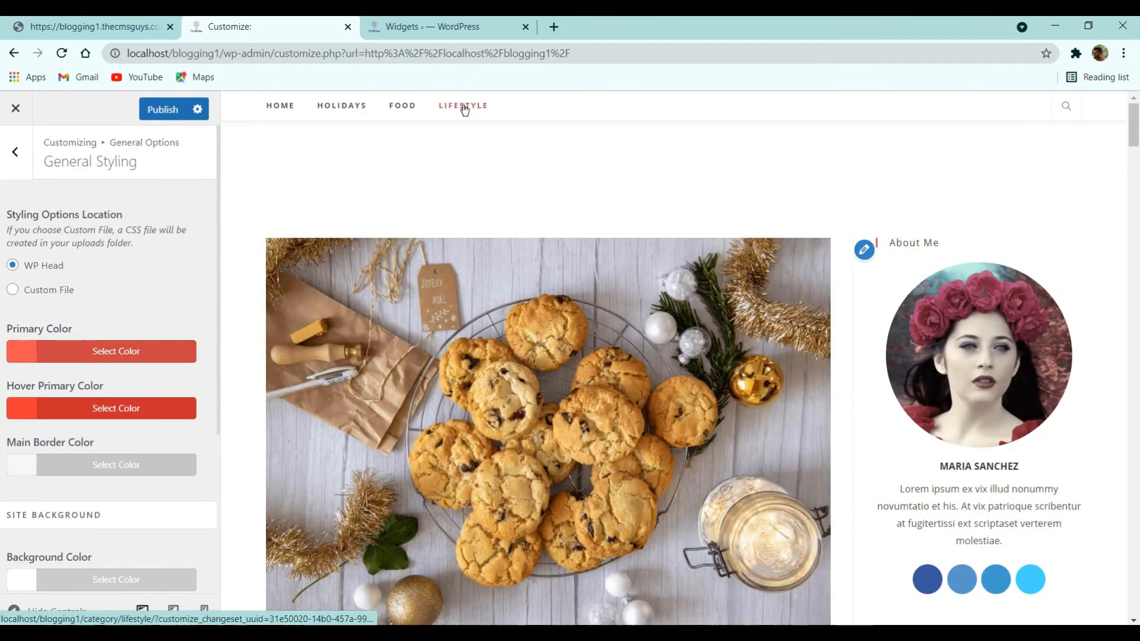
pyautogui.click(95, 26)
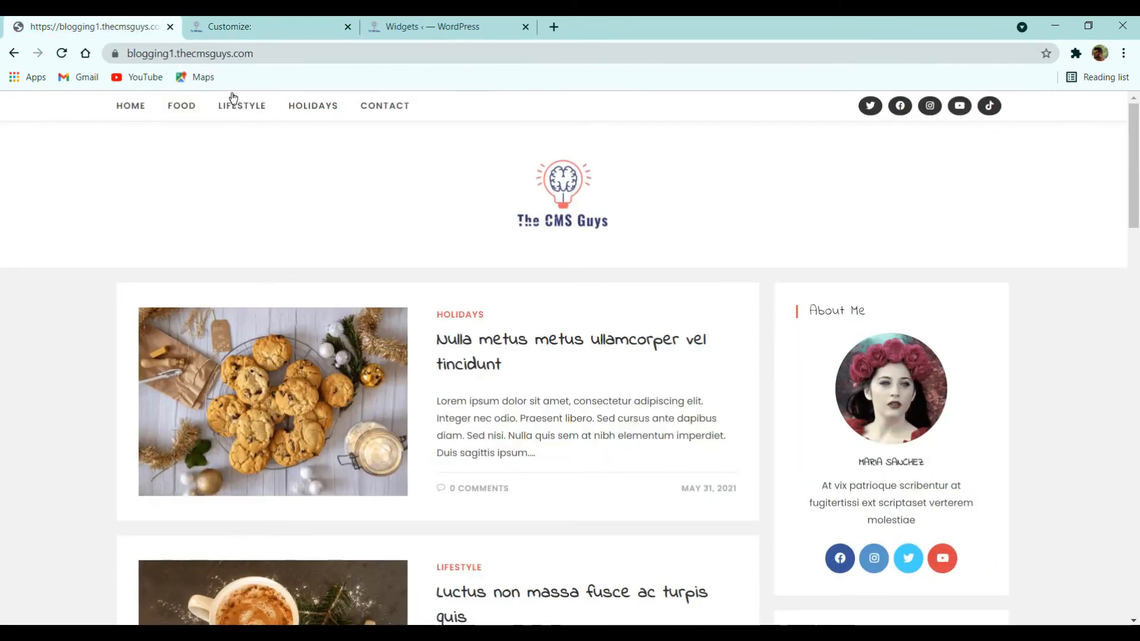
pyautogui.click(279, 26)
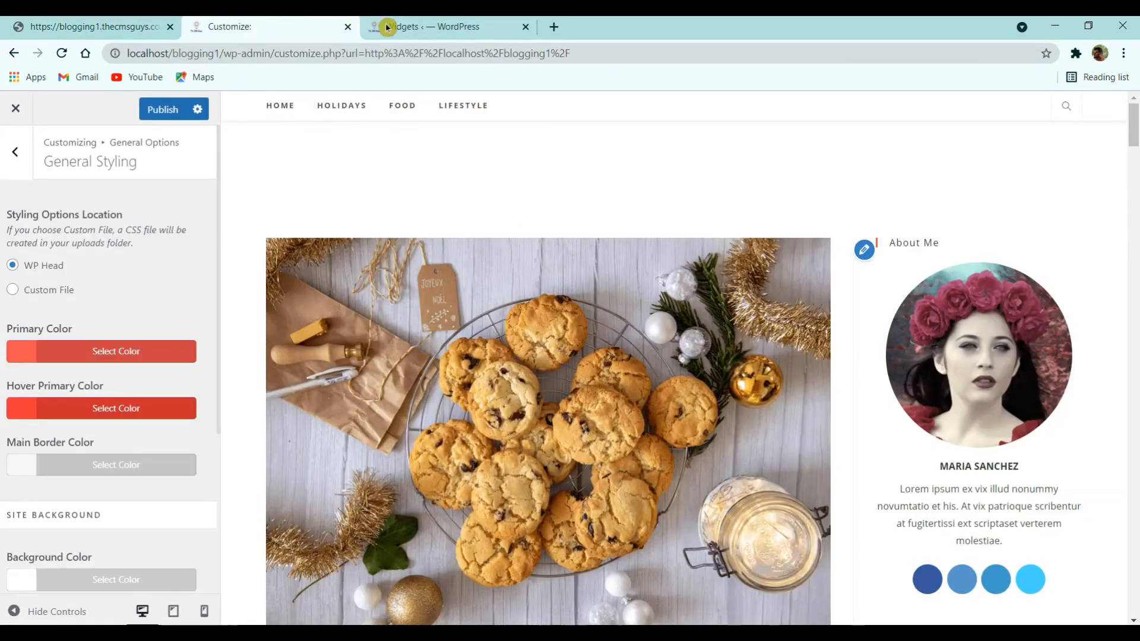
pyautogui.click(156, 110)
pyautogui.click(14, 152)
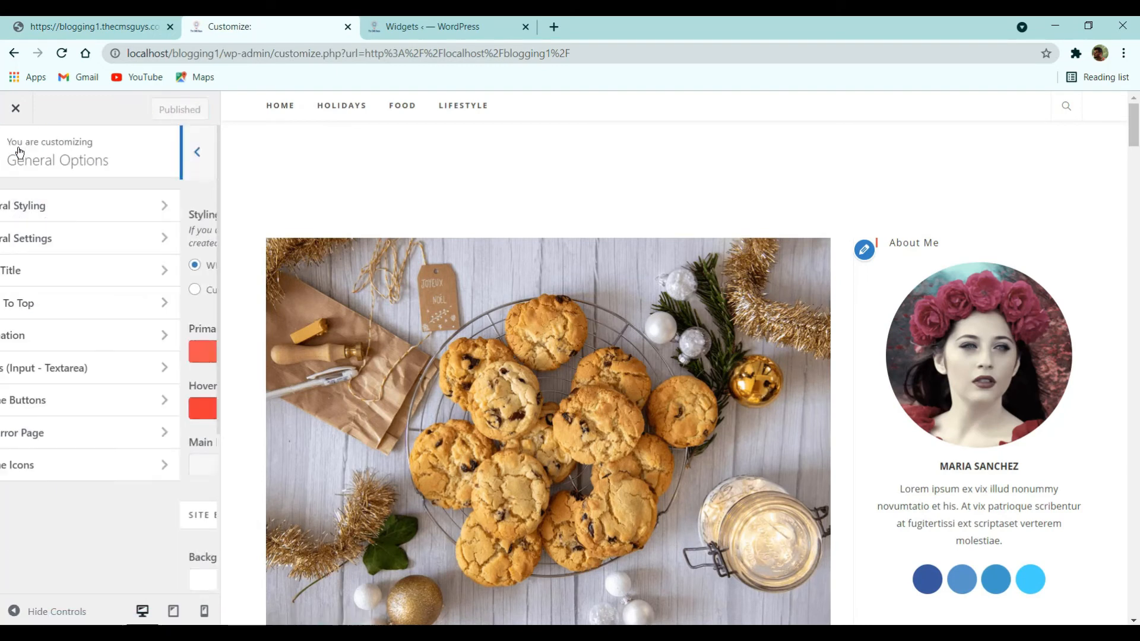
pyautogui.click(15, 152)
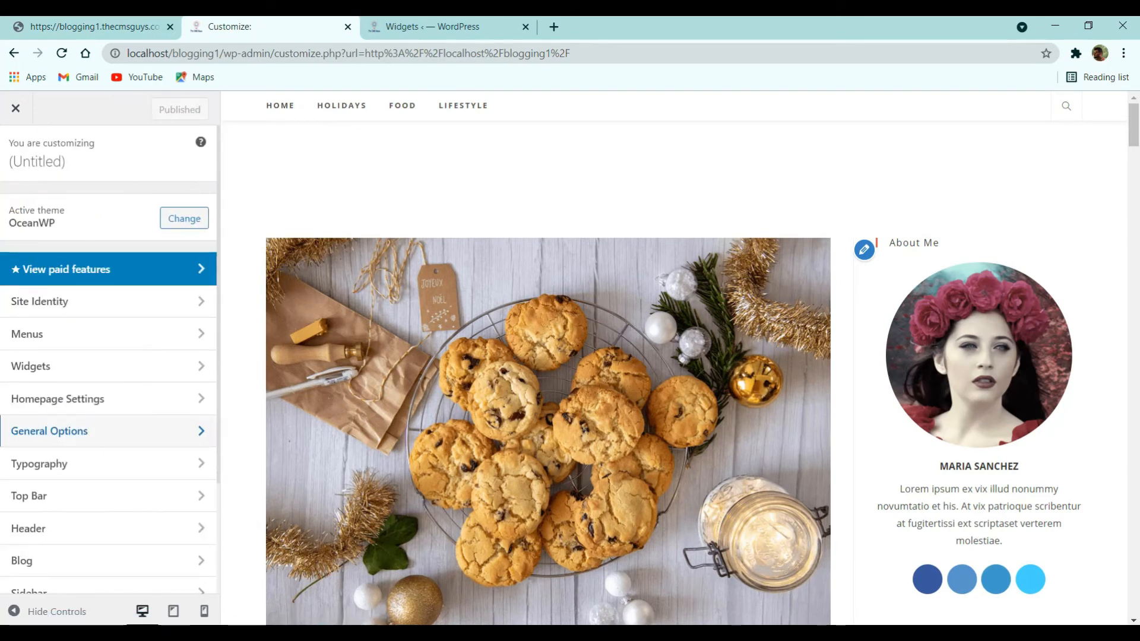
# - Choose Indie Flower as the font family under Typography > All Headings, then publish
pyautogui.click(105, 630)
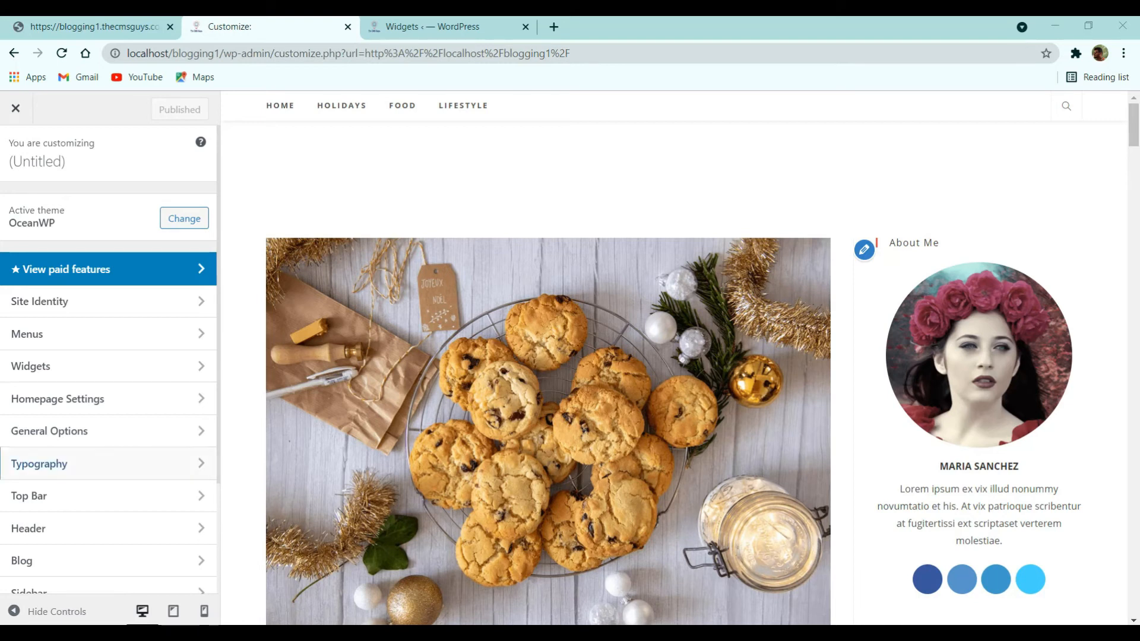
pyautogui.click(50, 470)
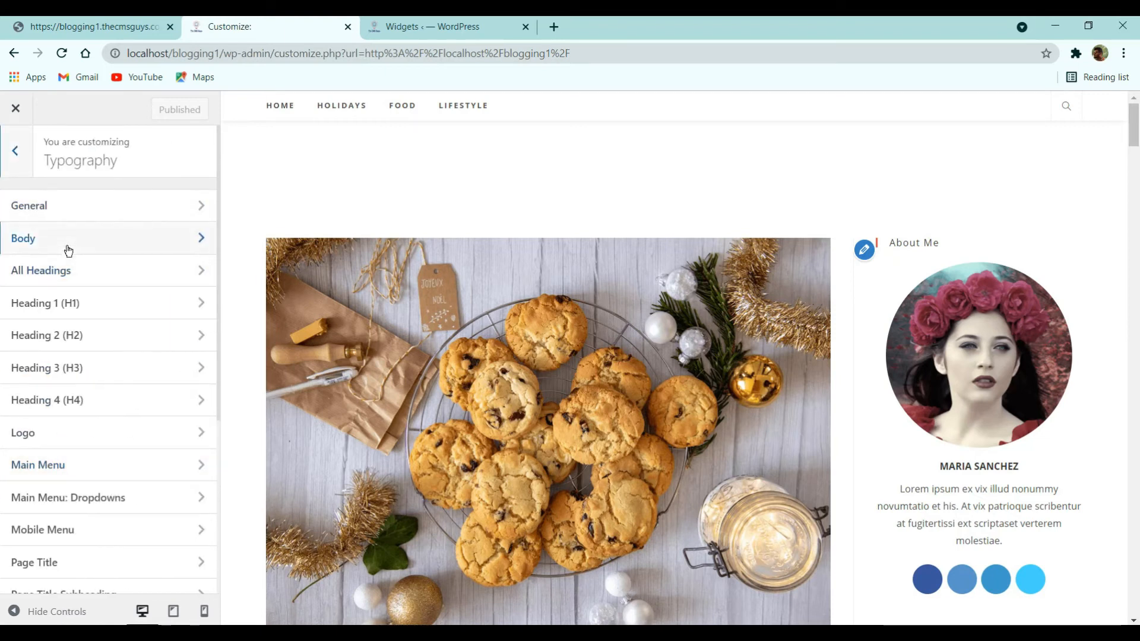
pyautogui.click(67, 272)
pyautogui.click(77, 235)
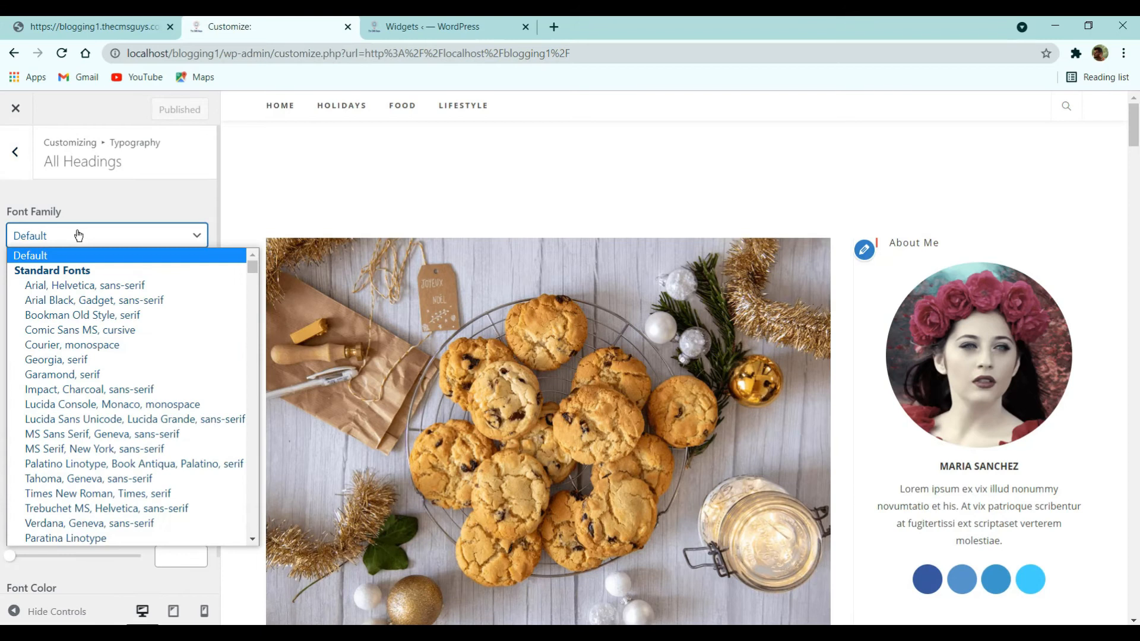
pyautogui.write('indie')
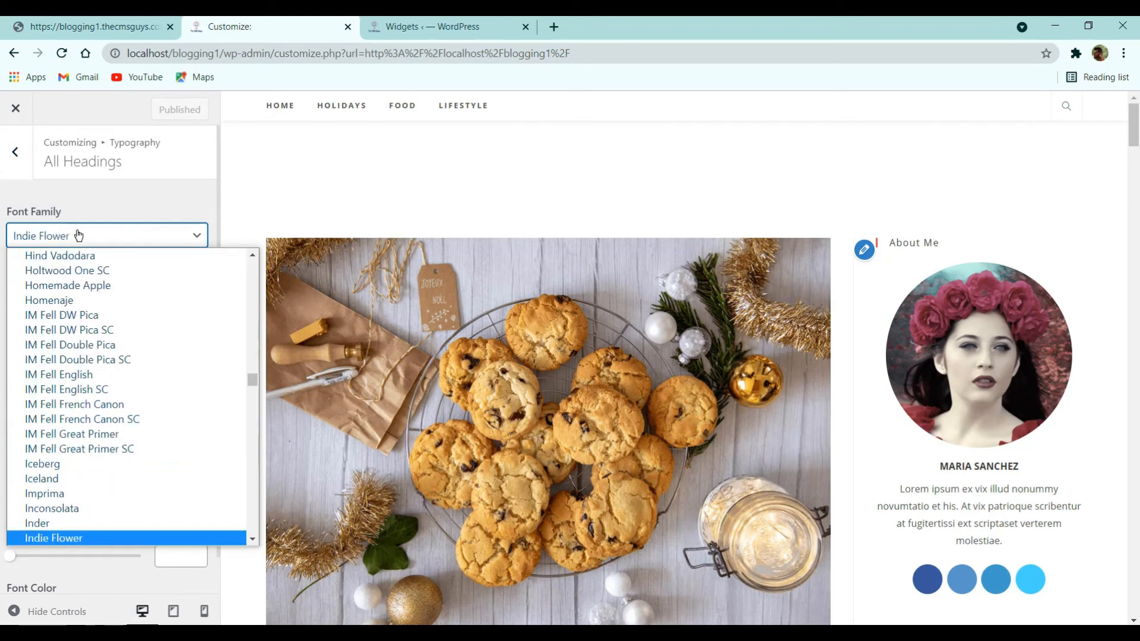
pyautogui.press('Return')
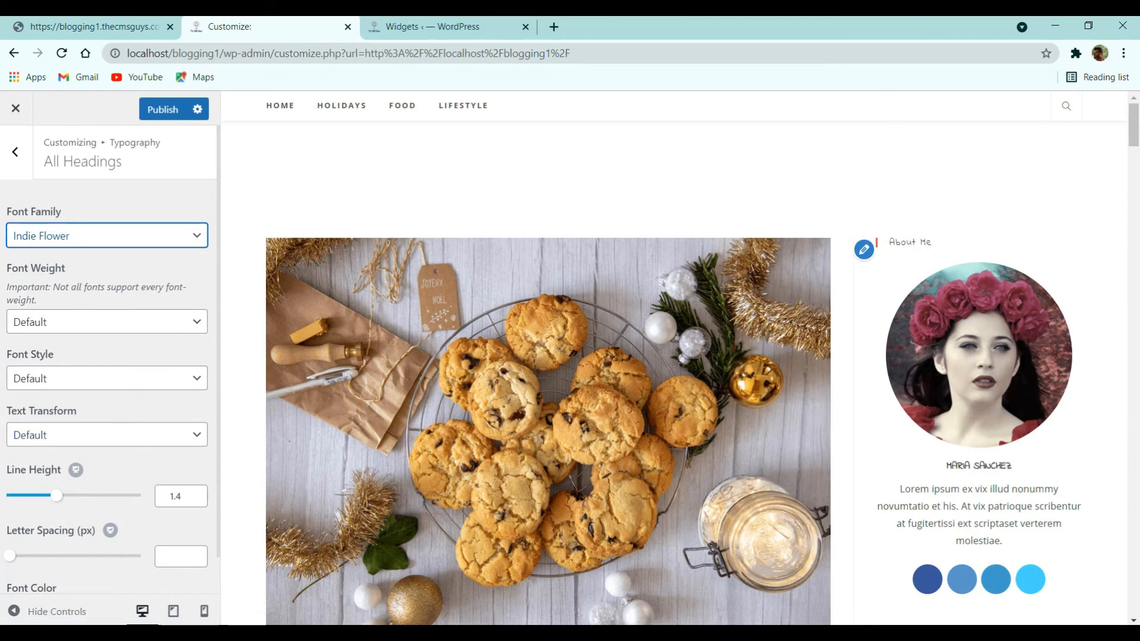
pyautogui.scroll(-1, 161, 380)
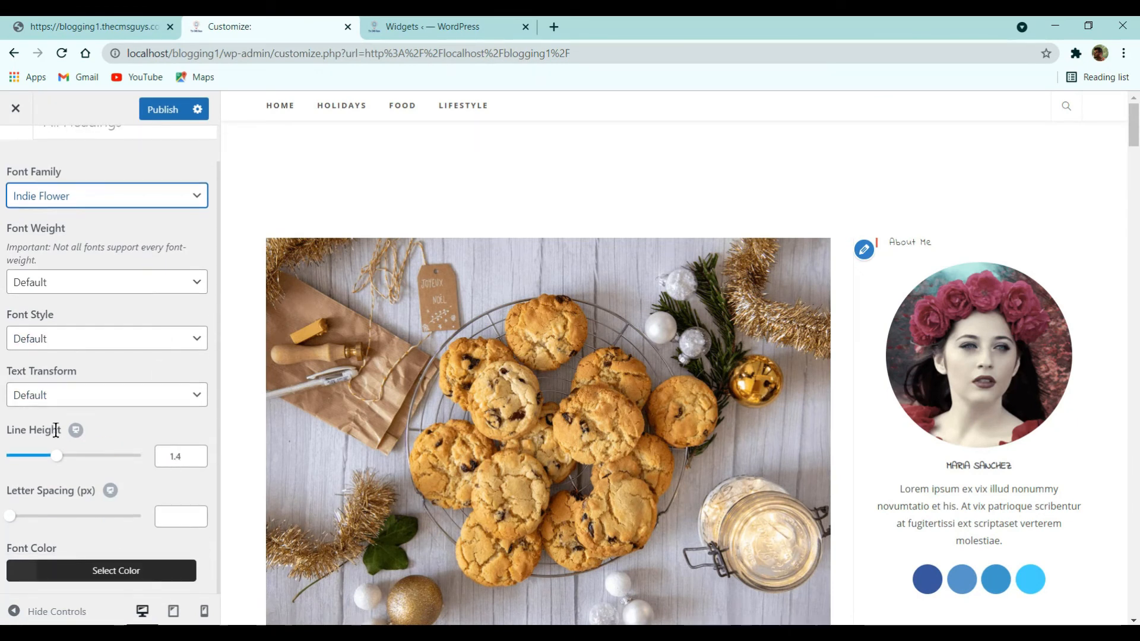
pyautogui.scroll(-3, 591, 412)
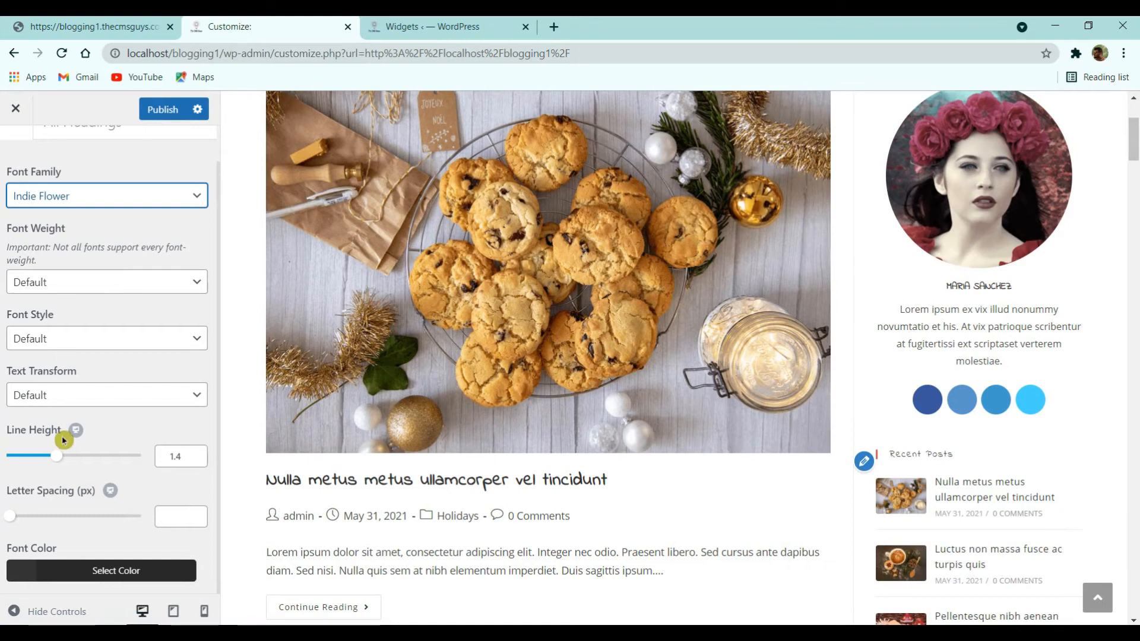
pyautogui.click(156, 110)
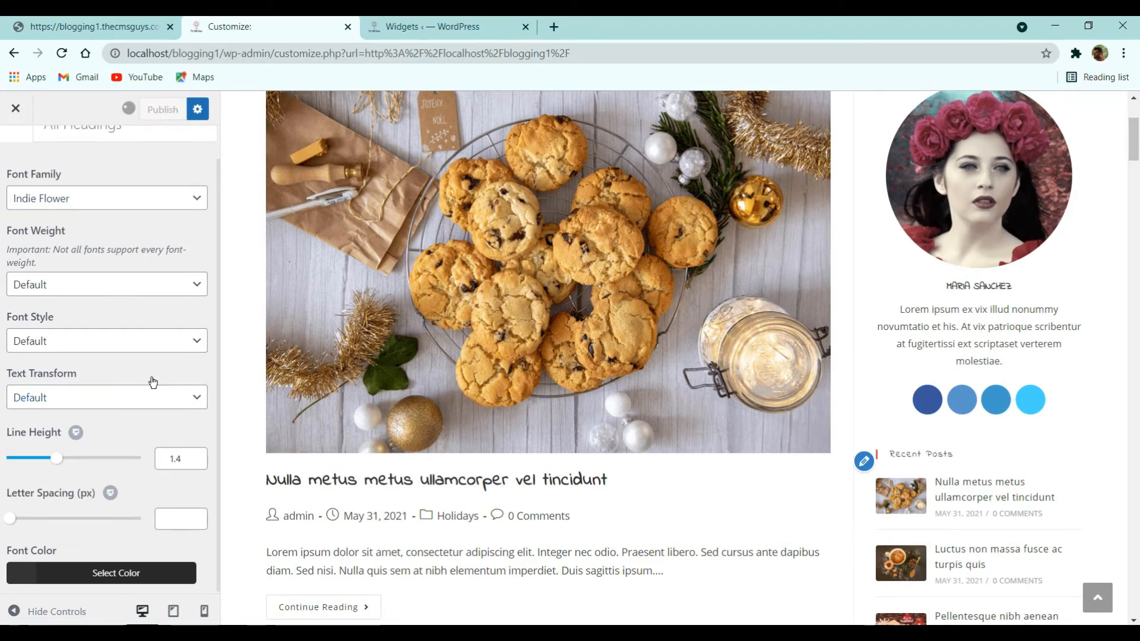
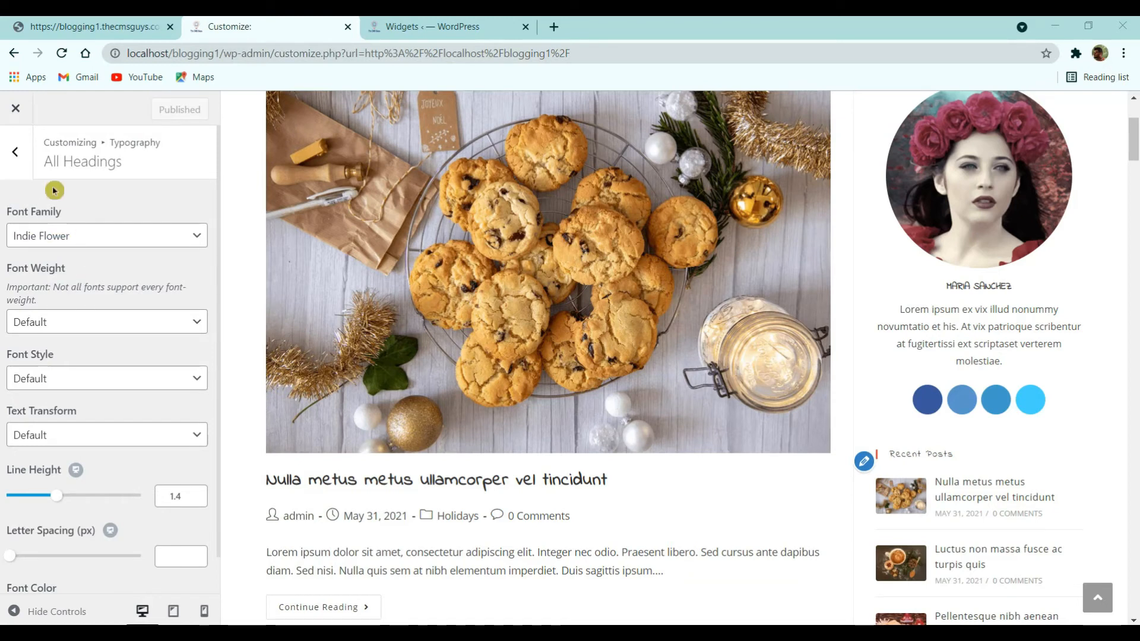
# - Set the Widgets typography to the Poppins font family at 14px
pyautogui.click(16, 152)
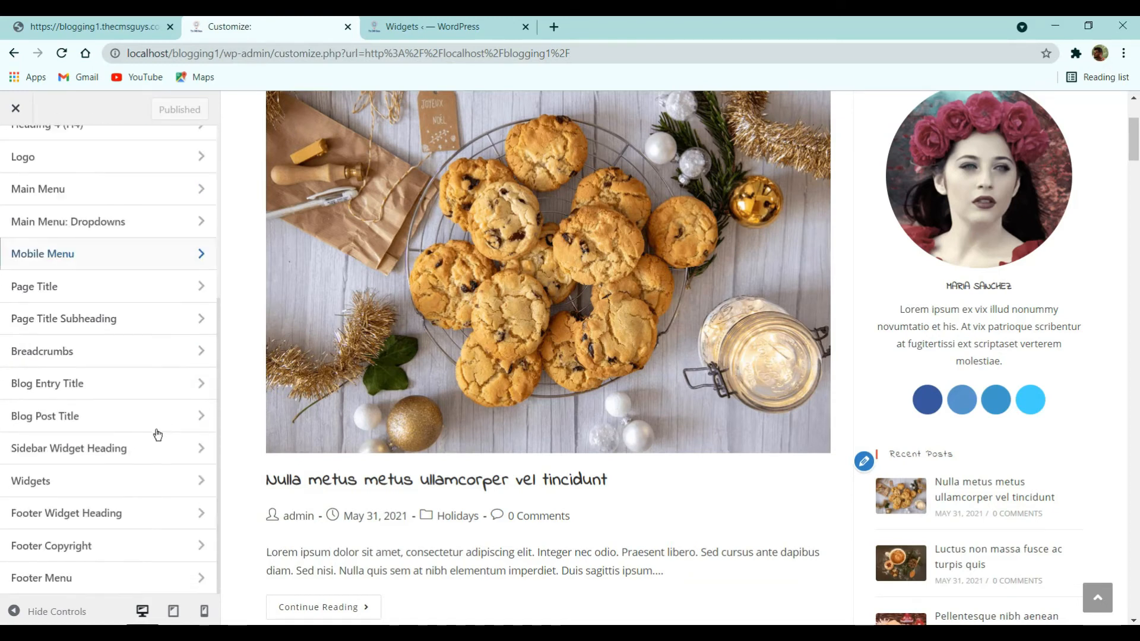
pyautogui.click(89, 491)
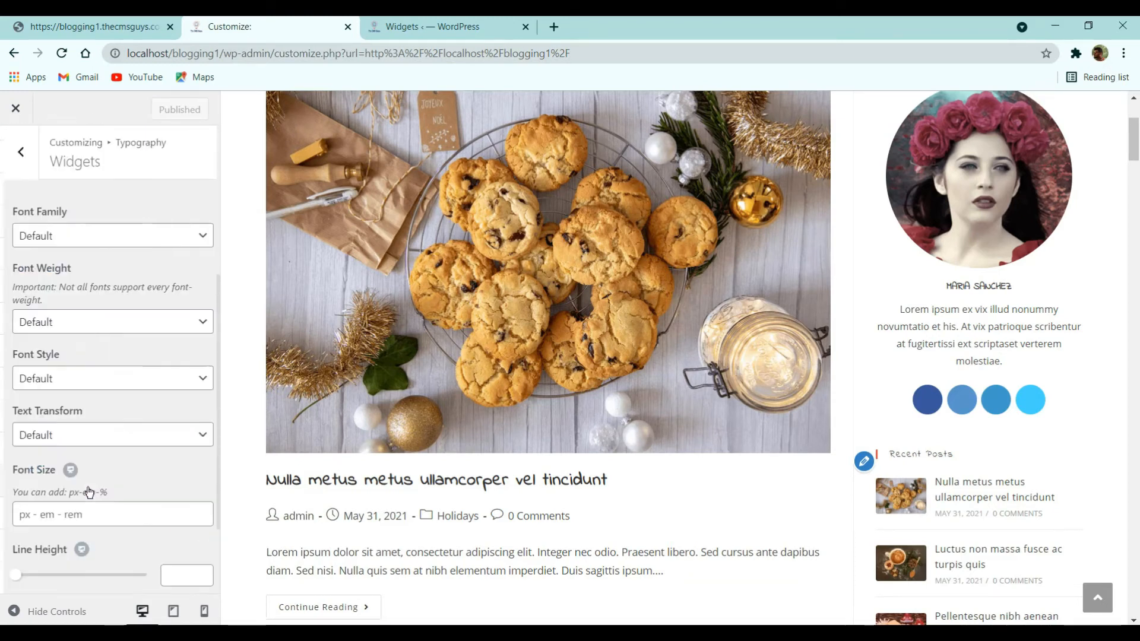
pyautogui.click(98, 243)
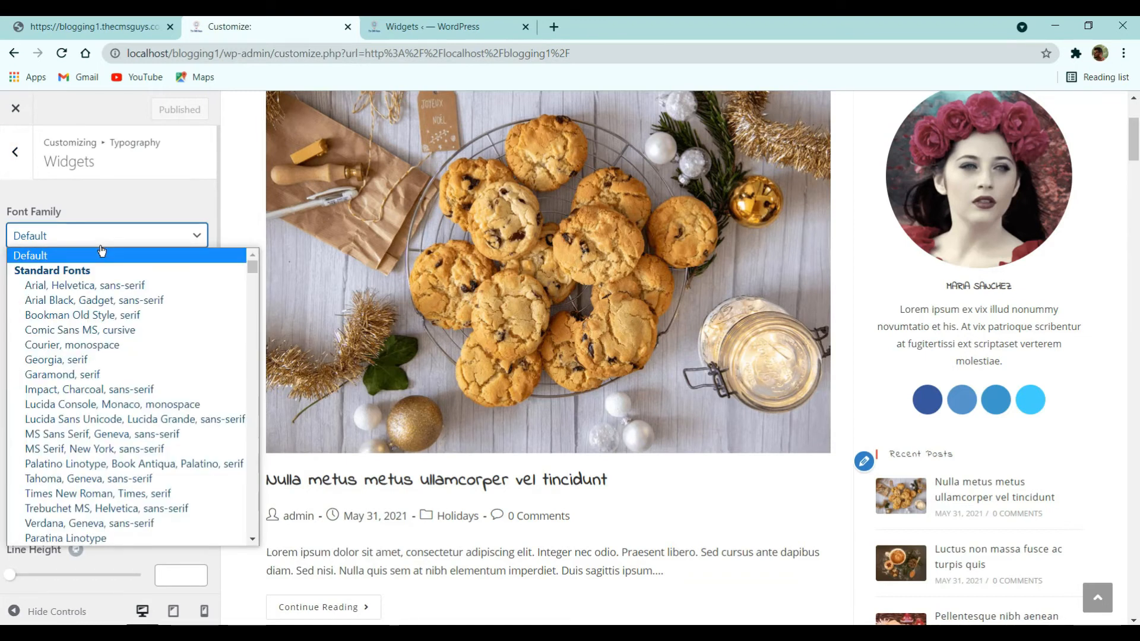
pyautogui.write('pop')
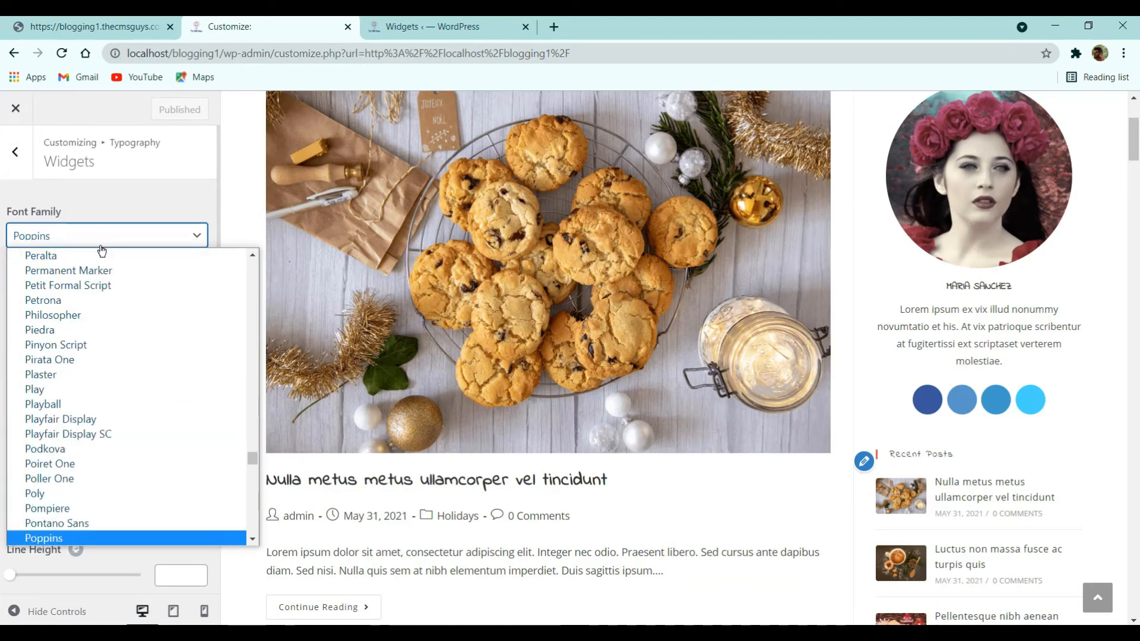
pyautogui.press('Return')
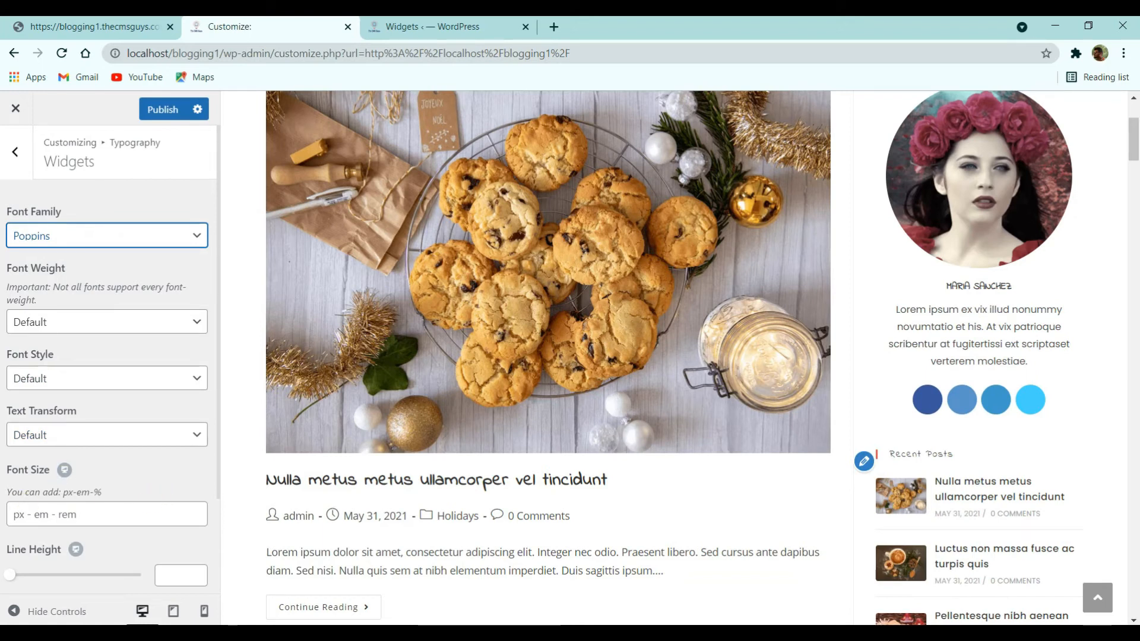
pyautogui.click(40, 511)
pyautogui.write('16')
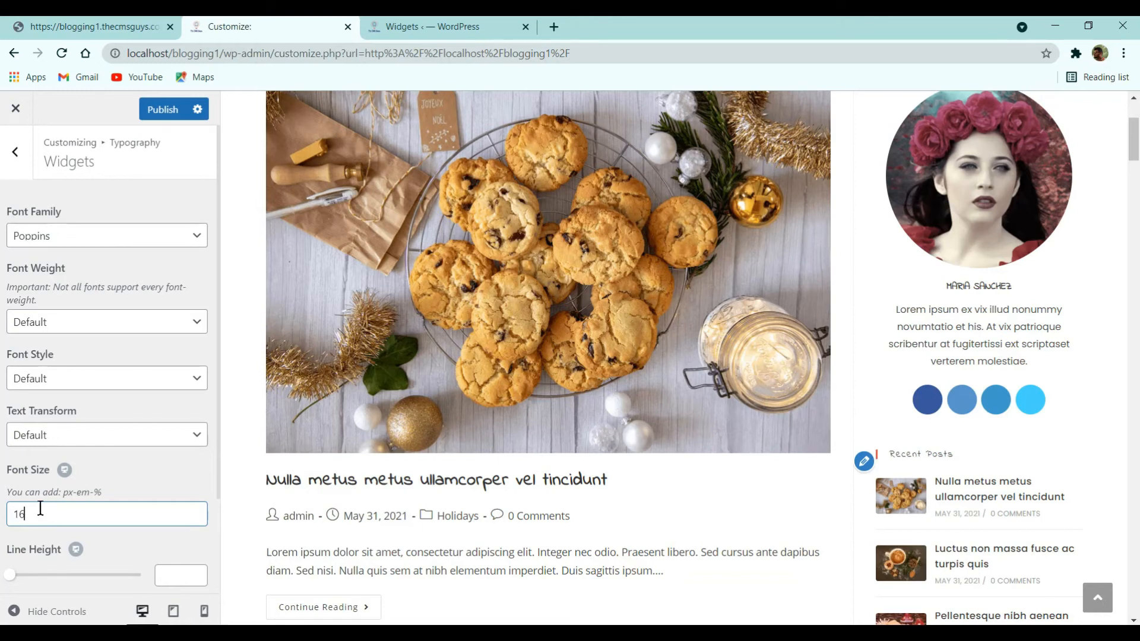
pyautogui.write('px')
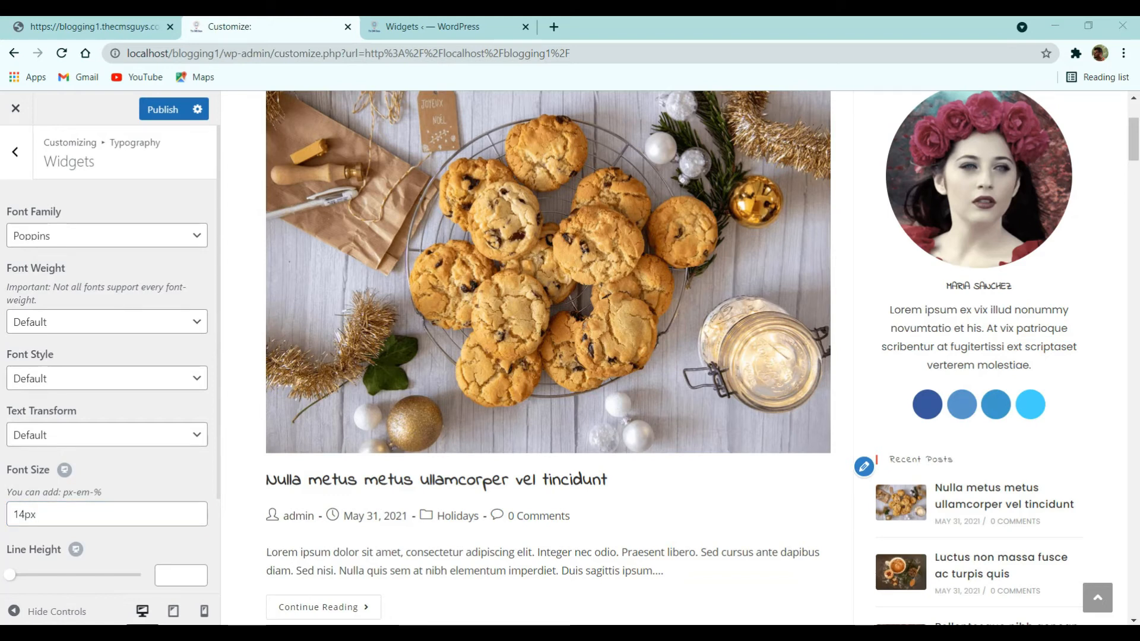
pyautogui.click(22, 172)
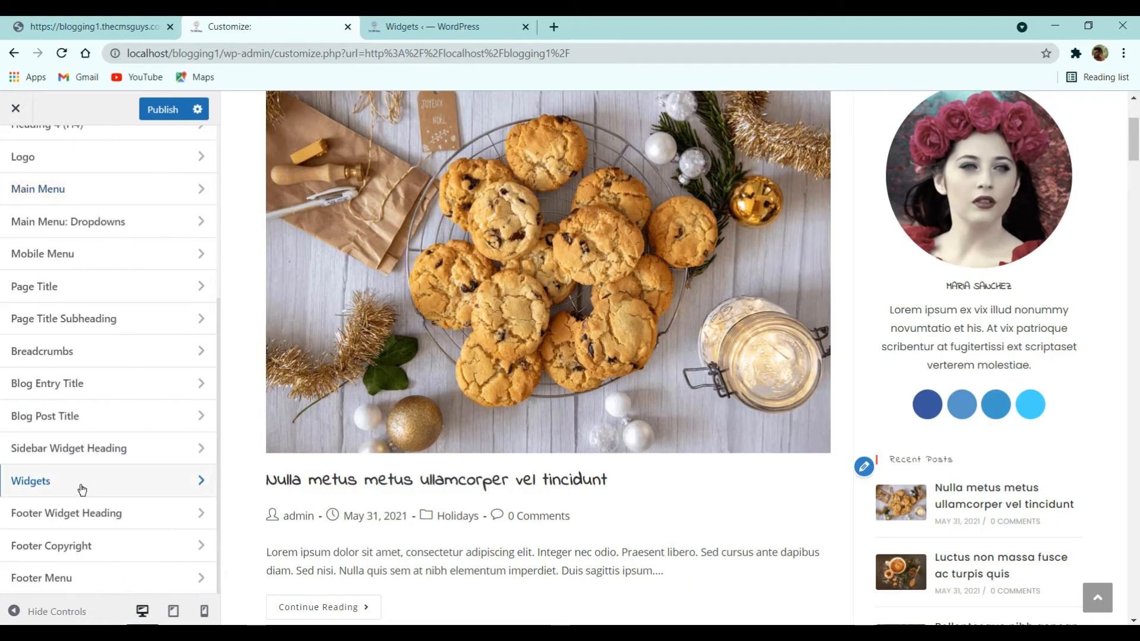
# - Change the Sidebar Widget Heading font size from 13px to 18px and publish
pyautogui.click(123, 454)
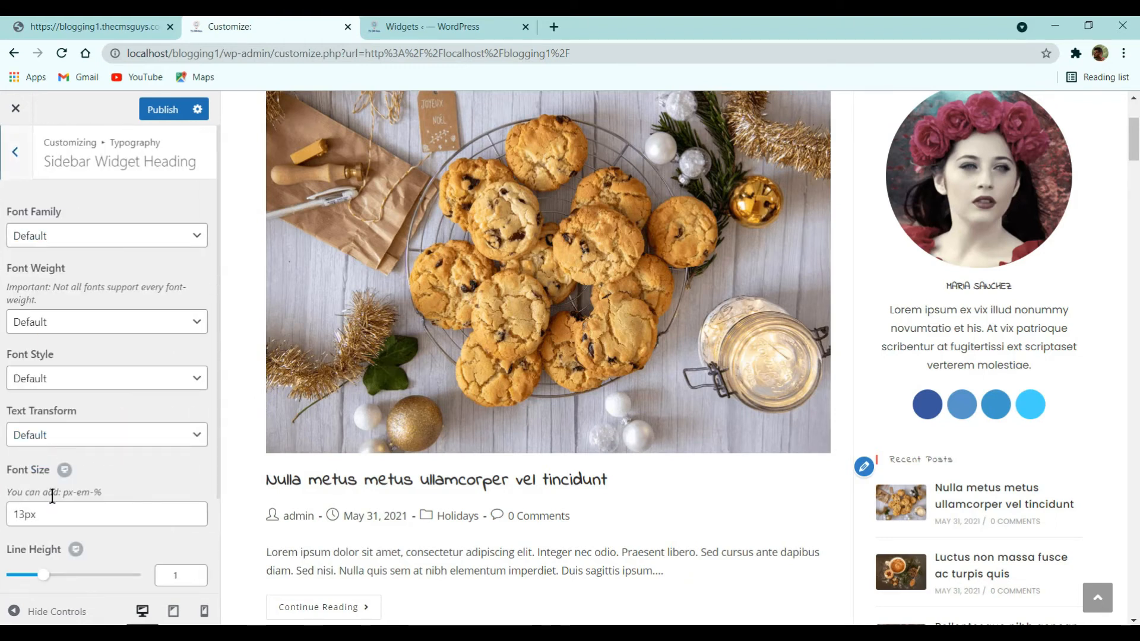
pyautogui.click(20, 513)
pyautogui.moveTo(20, 512); pyautogui.dragTo(12, 514)
pyautogui.write('18')
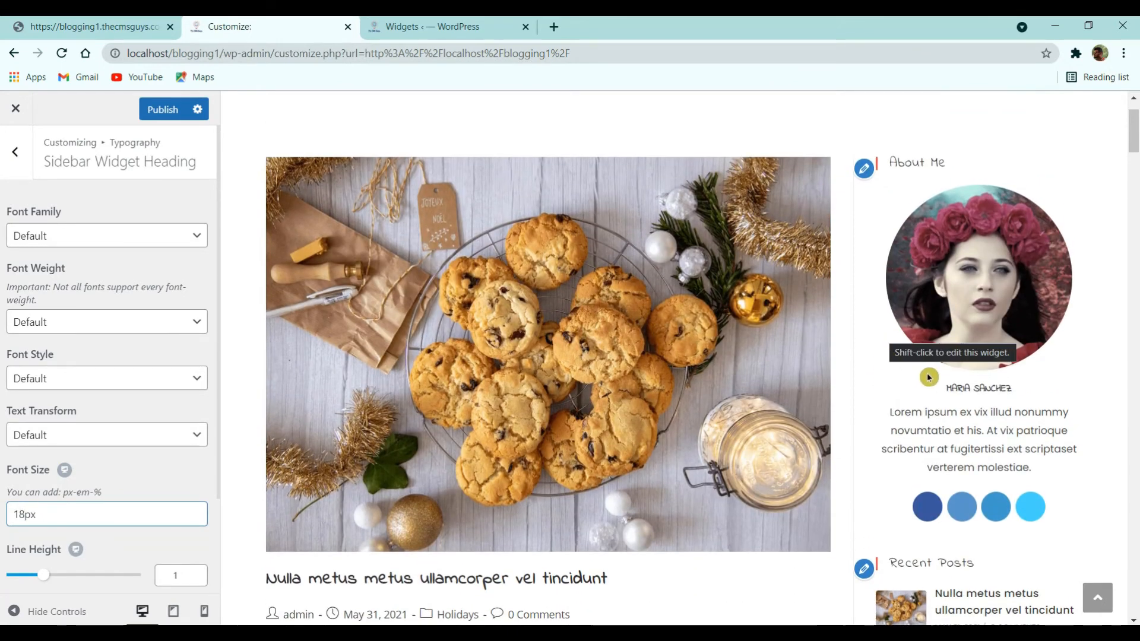
pyautogui.scroll(-6, 917, 380)
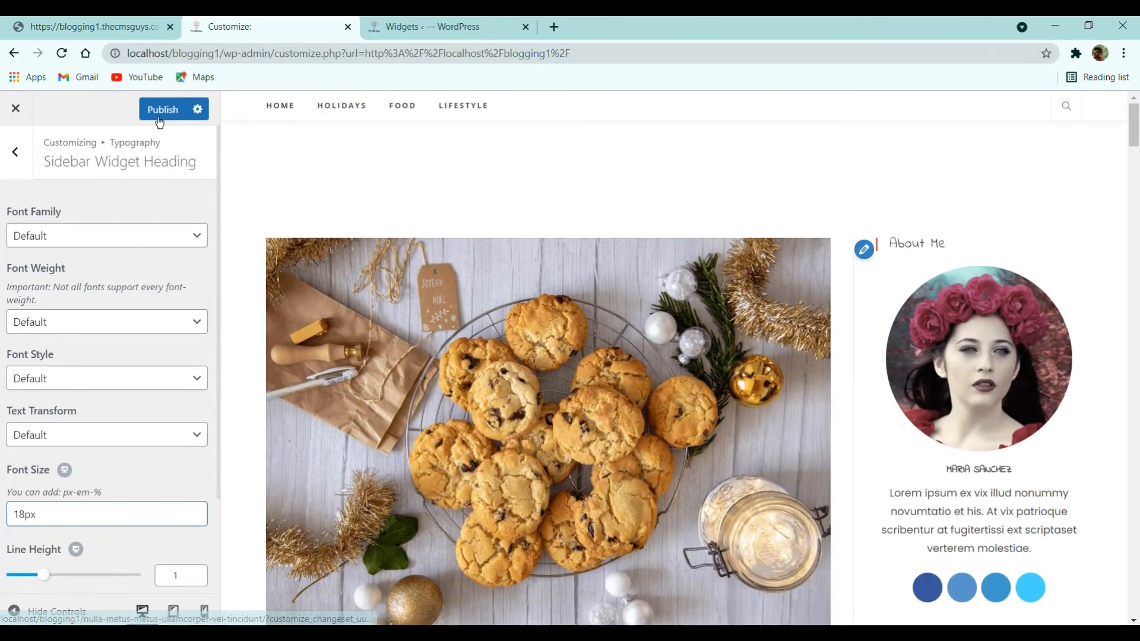
pyautogui.click(163, 110)
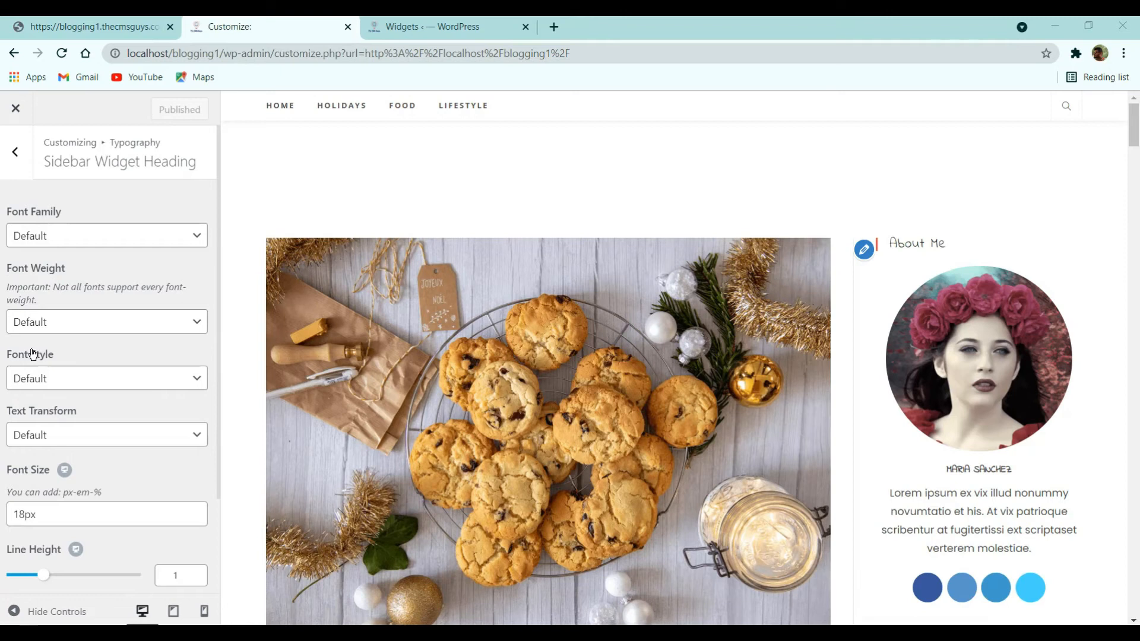
# - Set the Blog Entries style to Thumbnail
pyautogui.click(15, 173)
pyautogui.scroll(5, 36, 237)
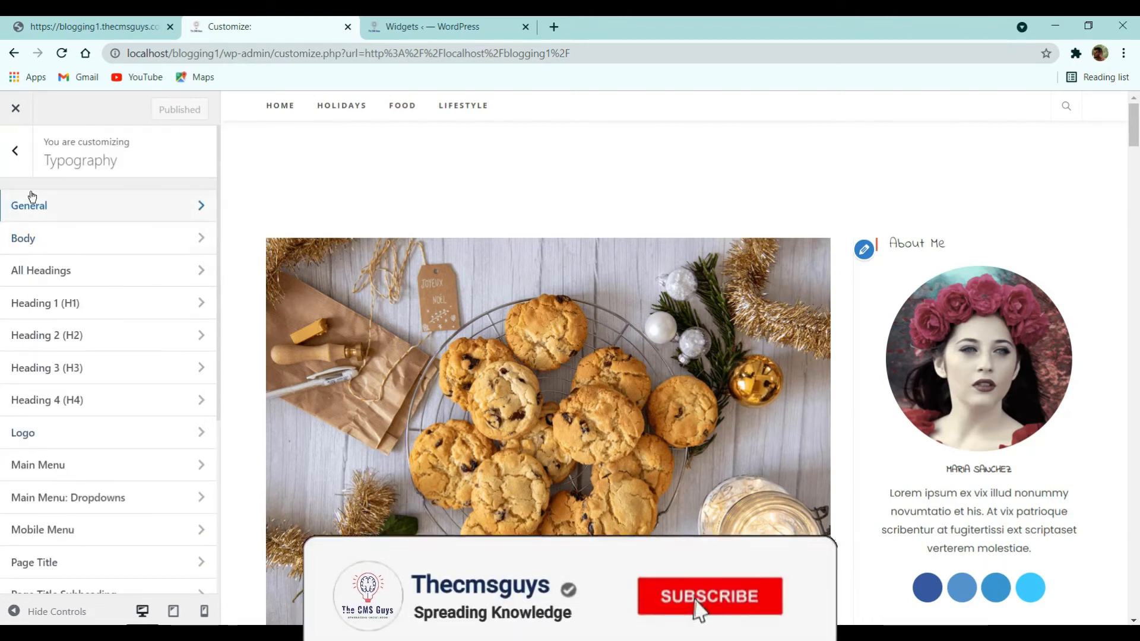
pyautogui.scroll(-5, 48, 416)
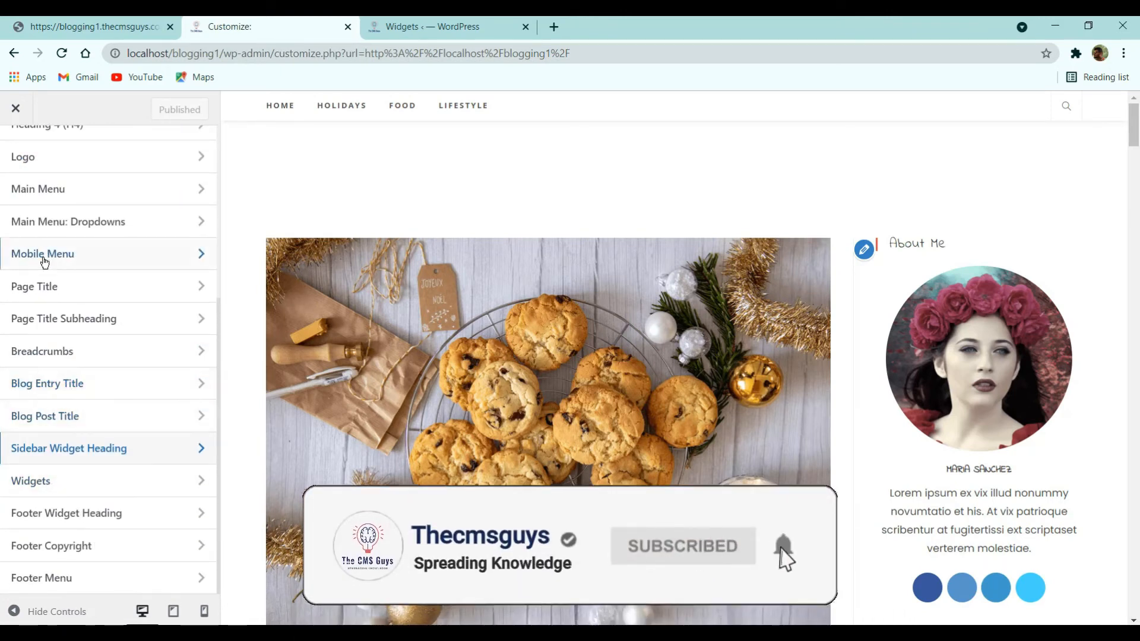
pyautogui.scroll(5, 36, 237)
pyautogui.click(13, 156)
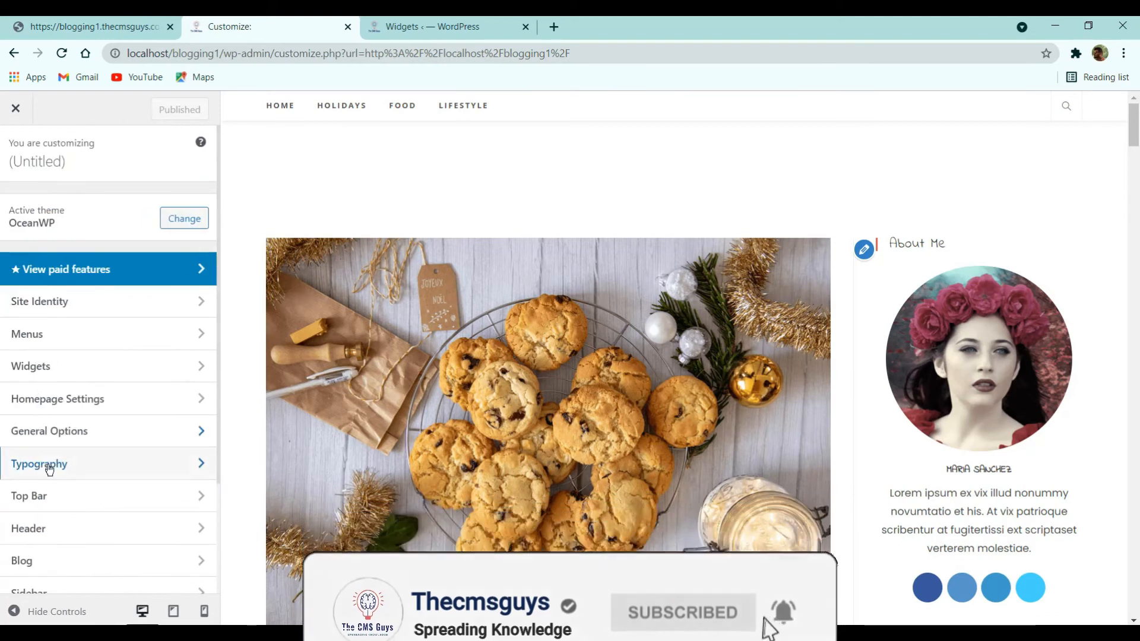
pyautogui.click(43, 560)
pyautogui.click(76, 214)
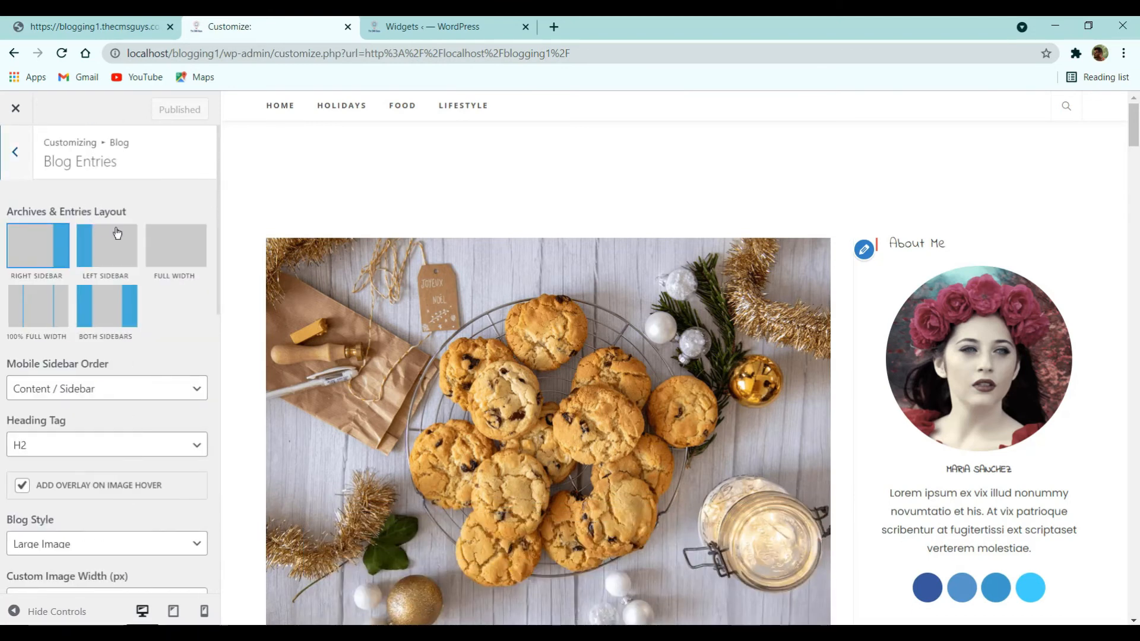
pyautogui.scroll(-3, 19, 444)
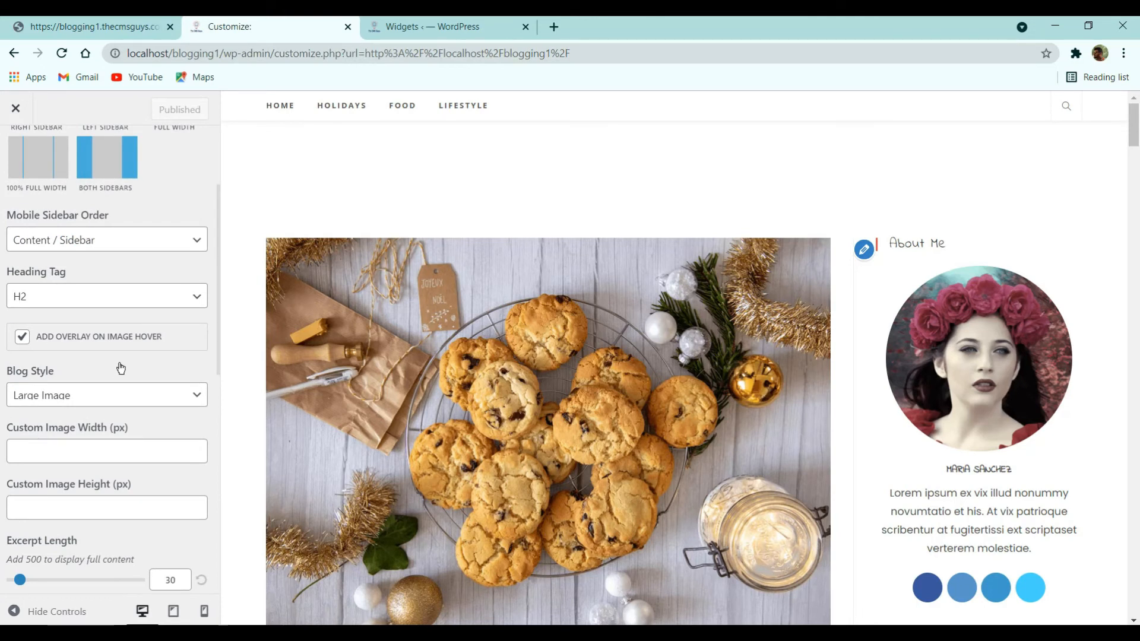
pyautogui.click(110, 394)
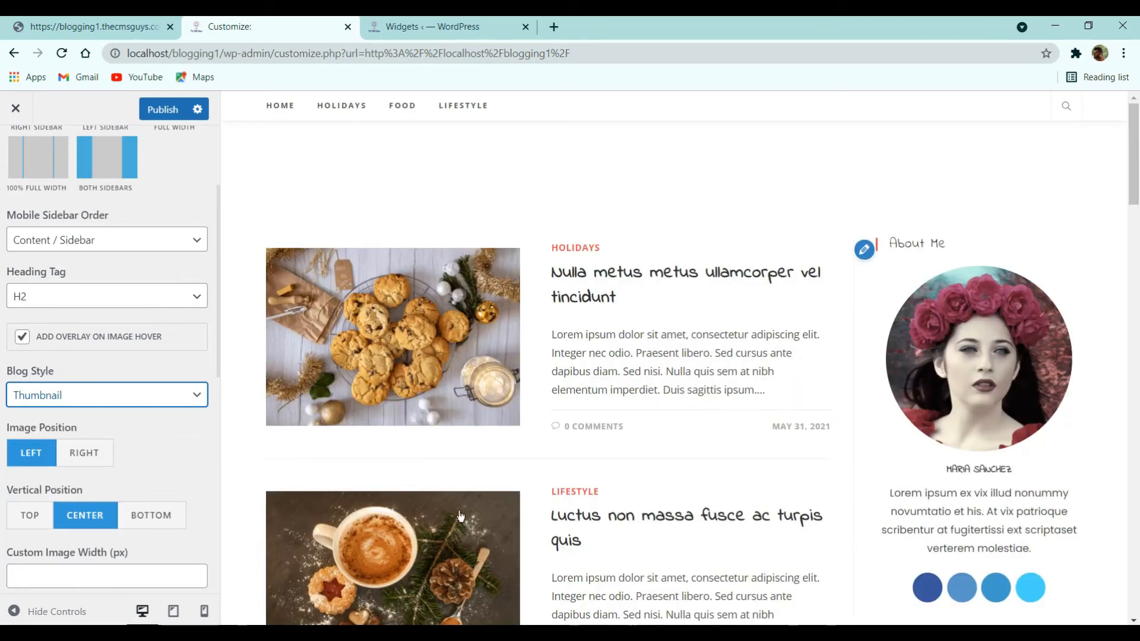
# - Compare with the live site and publish the Thumbnail blog style
pyautogui.click(119, 26)
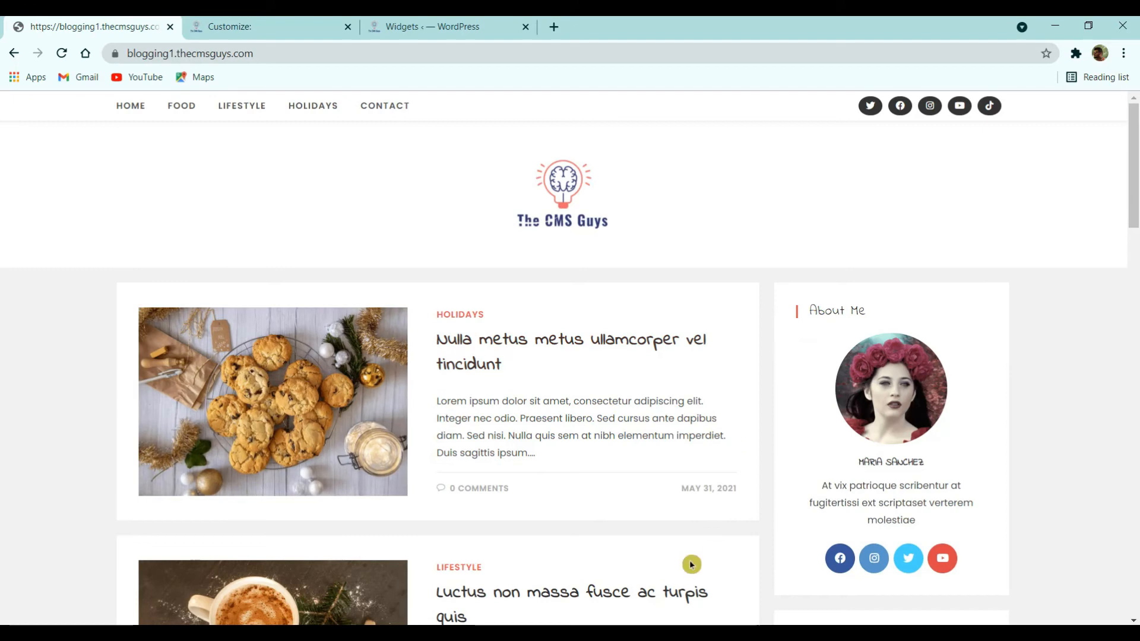
pyautogui.click(249, 26)
pyautogui.scroll(-7, 125, 356)
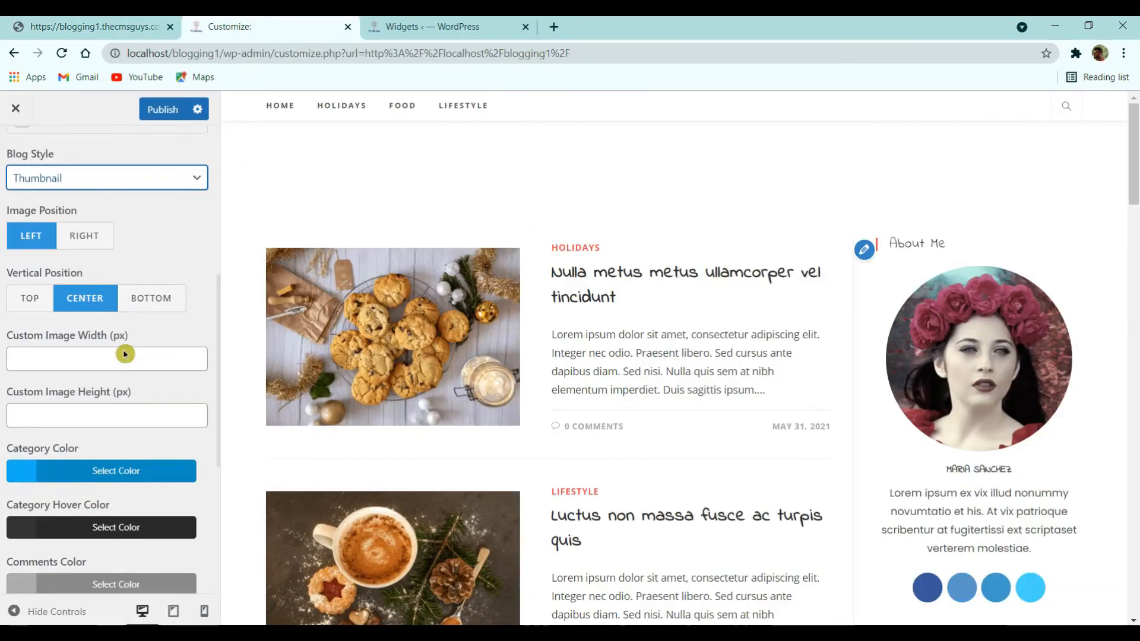
pyautogui.scroll(8, 122, 404)
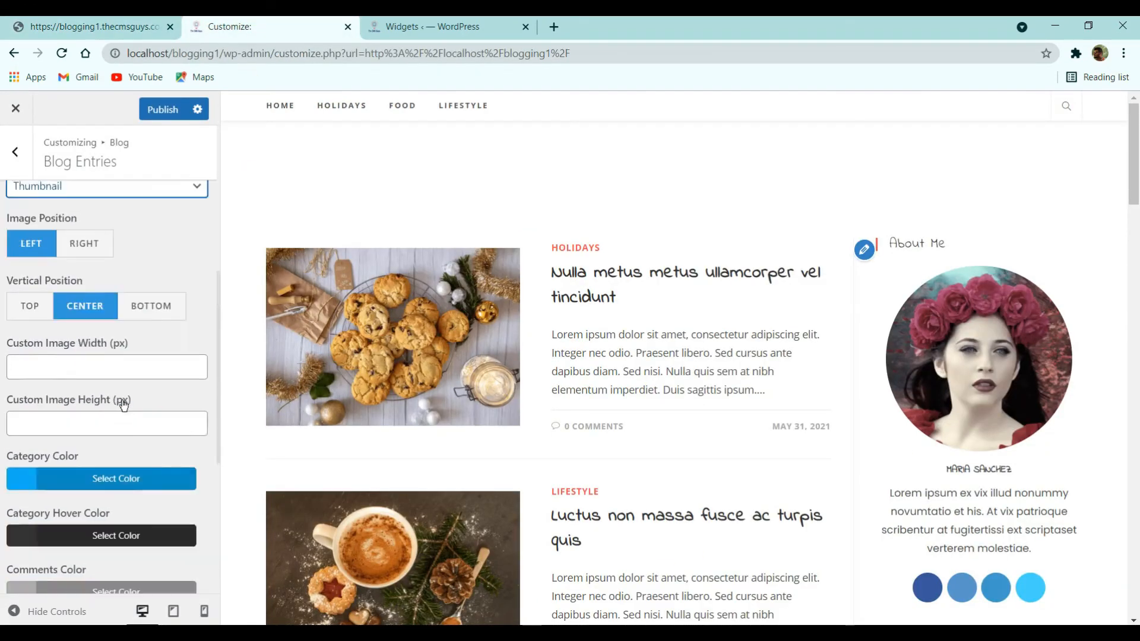
pyautogui.click(151, 111)
pyautogui.click(15, 152)
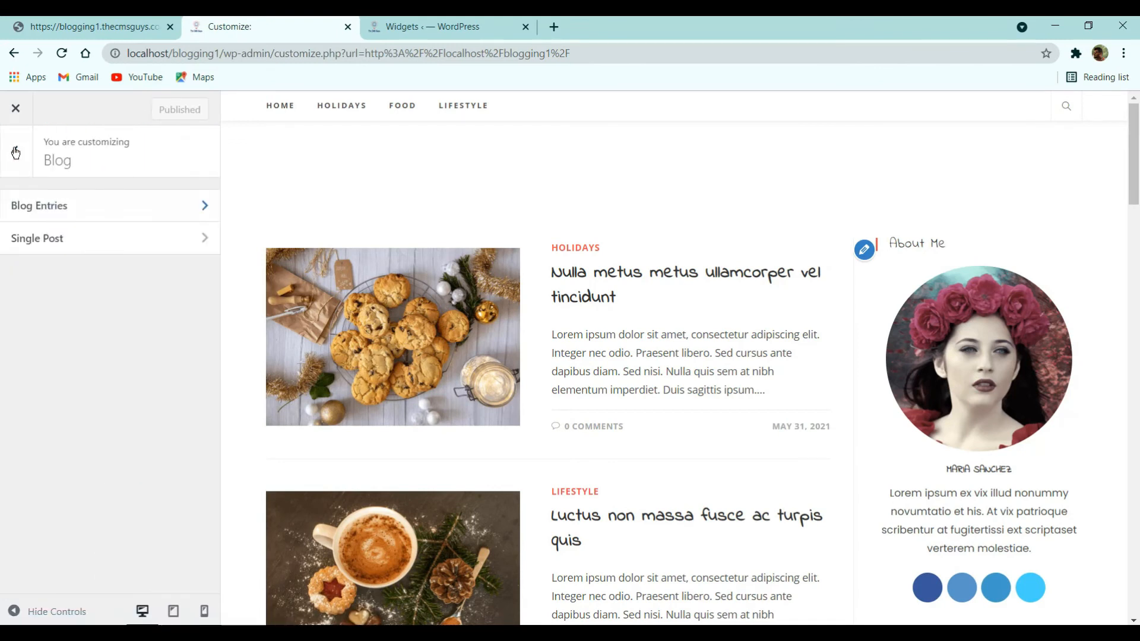
# - Pick a grey site background colour in General Options > General Styling
pyautogui.click(15, 152)
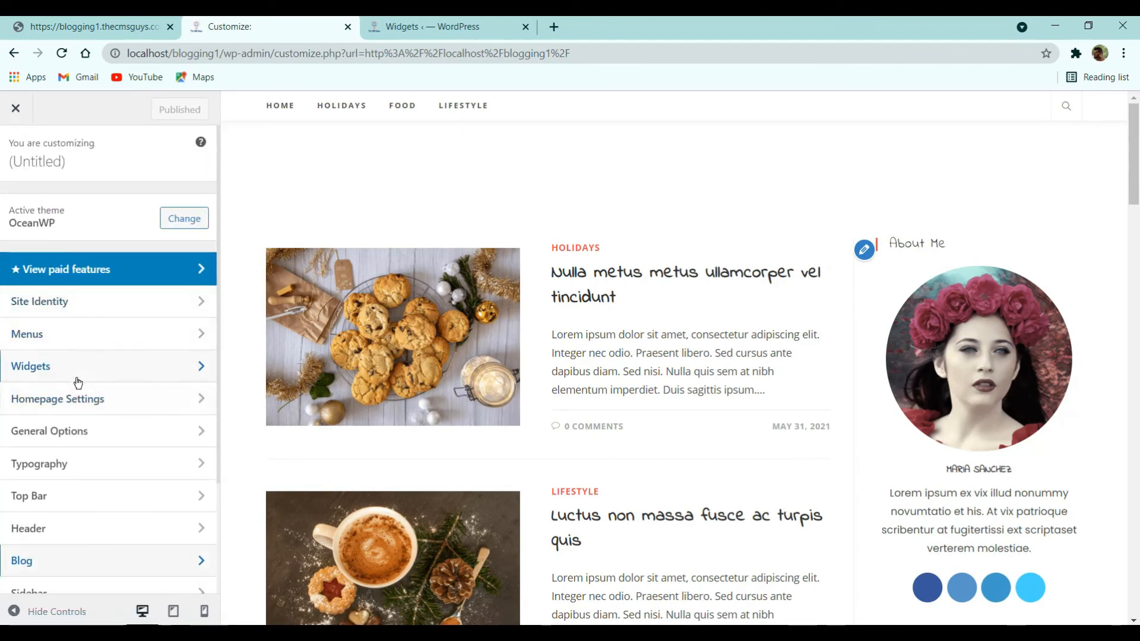
pyautogui.click(75, 442)
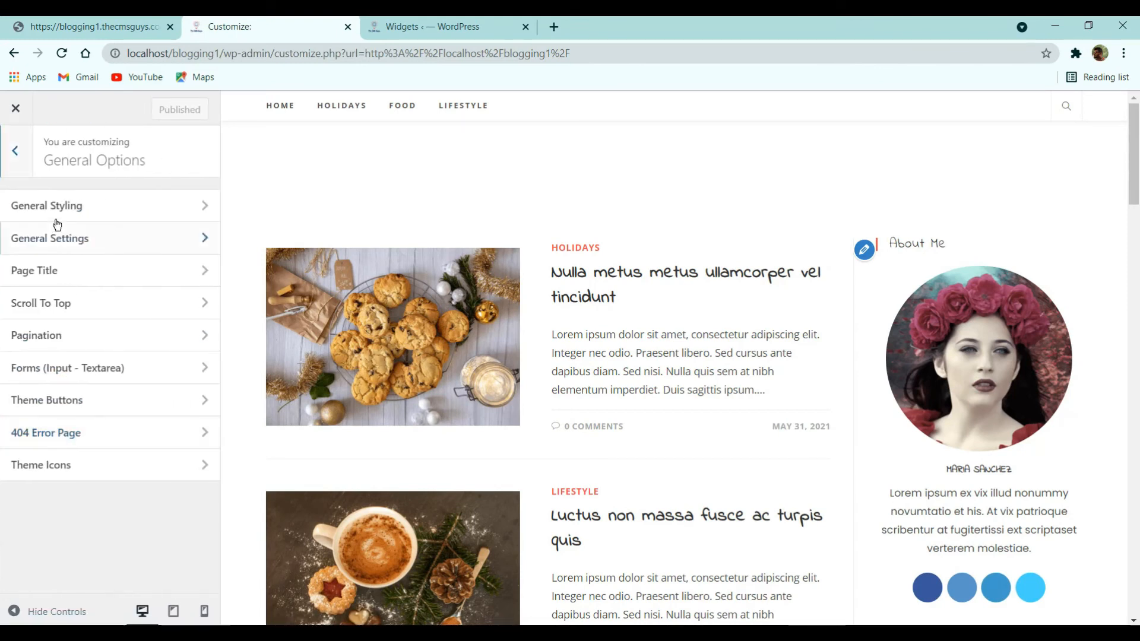
pyautogui.click(60, 214)
pyautogui.scroll(-3, 116, 341)
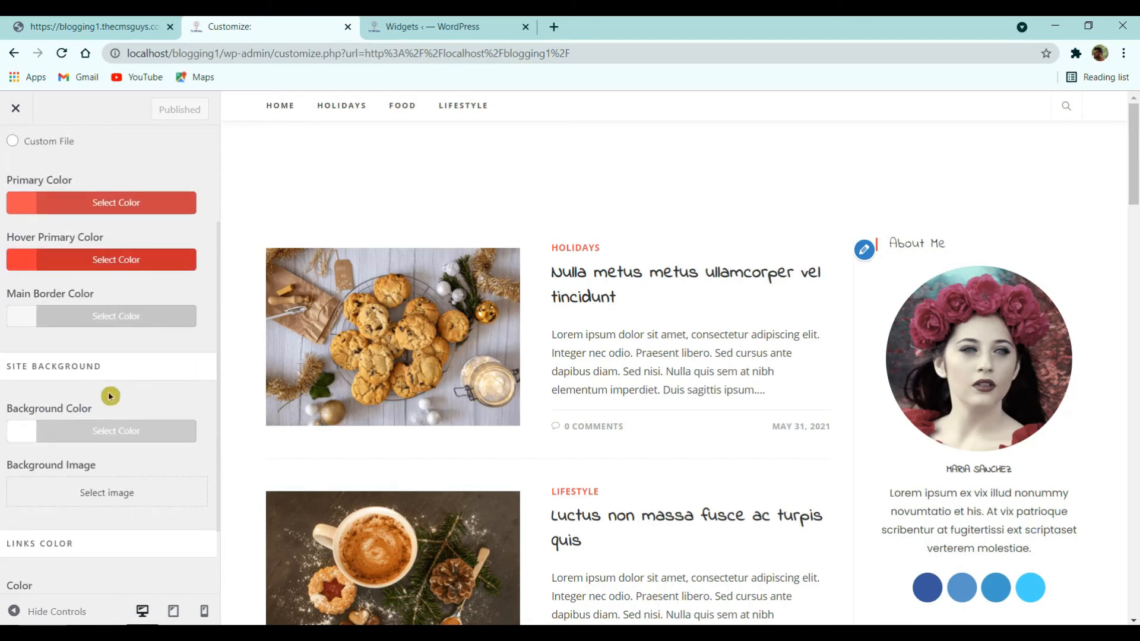
pyautogui.scroll(-2, 110, 396)
pyautogui.click(76, 336)
pyautogui.moveTo(82, 435); pyautogui.dragTo(15, 460)
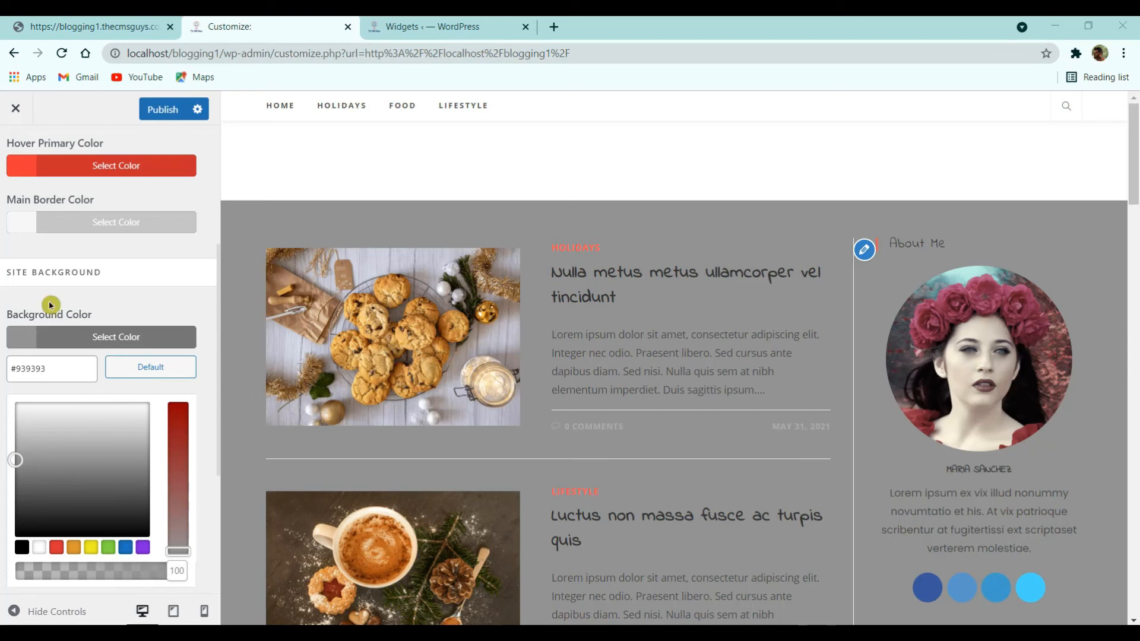
# - Enter #f1f1f1 as the site background colour hex value
pyautogui.doubleClick(39, 369)
pyautogui.write('f1f1f1')
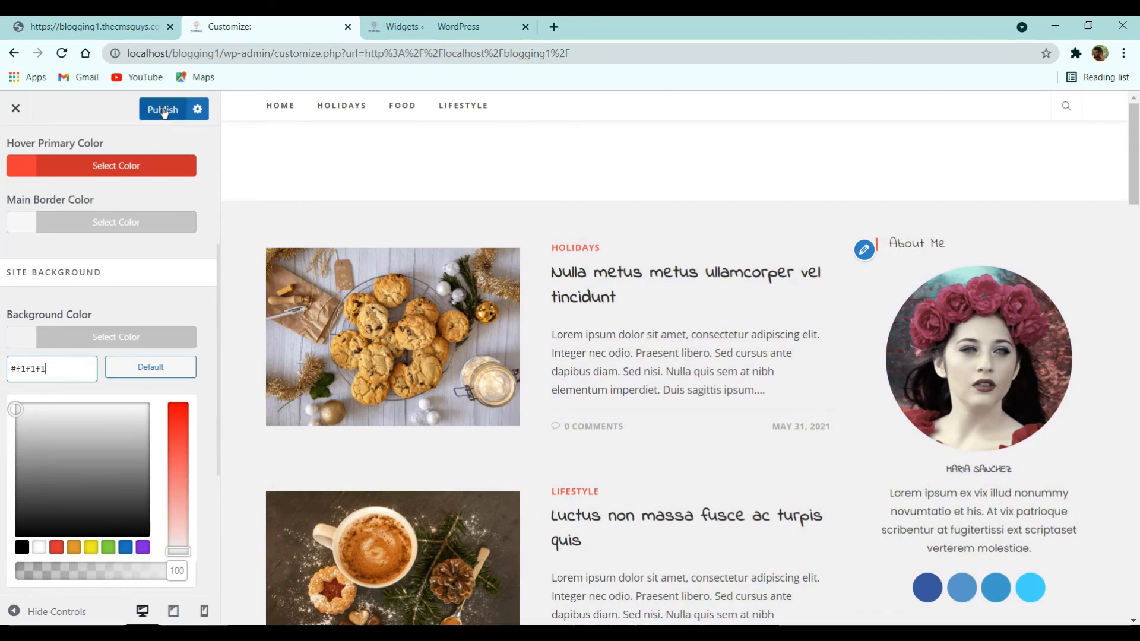
pyautogui.click(130, 252)
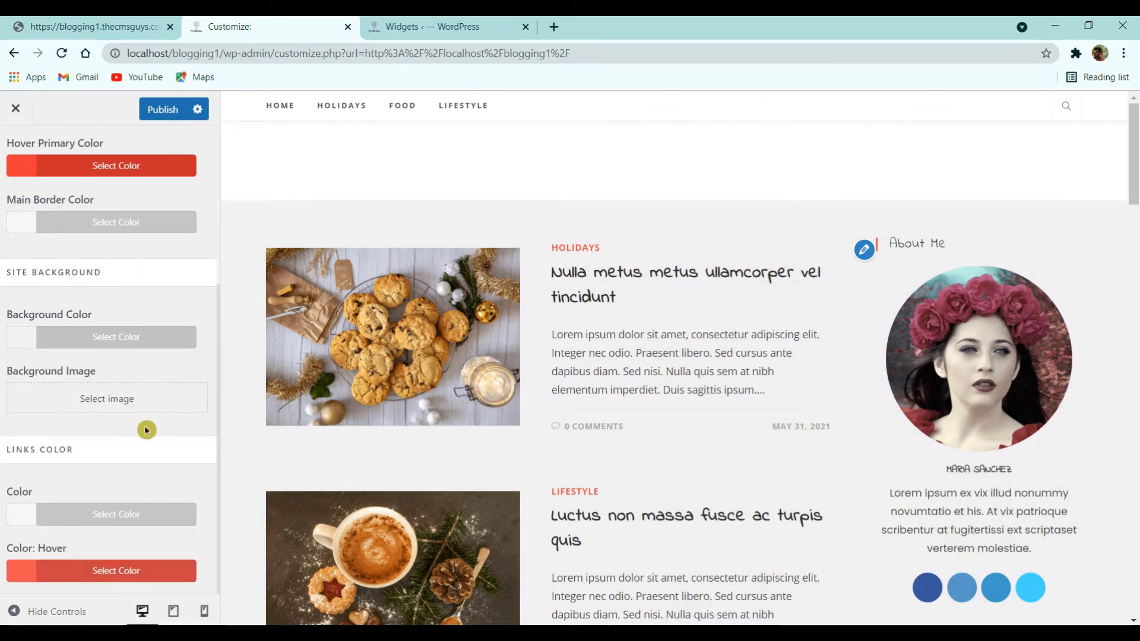
pyautogui.scroll(-3, 591, 330)
pyautogui.scroll(-3, 597, 331)
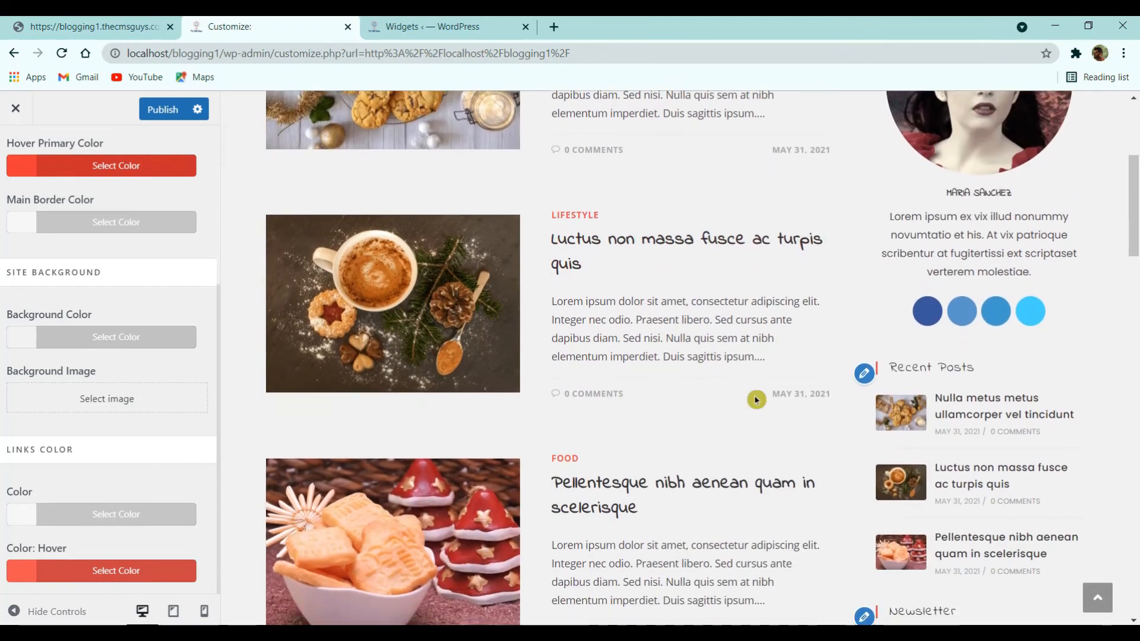
pyautogui.scroll(5, 574, 409)
pyautogui.scroll(2, 95, 174)
pyautogui.click(25, 152)
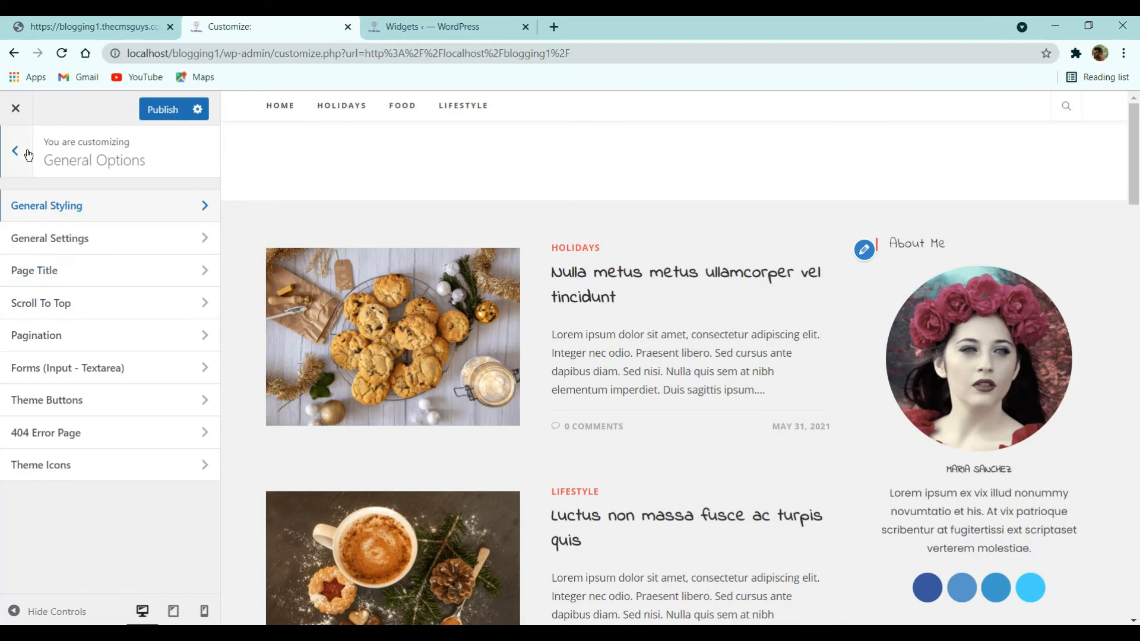
# - Review the Blog Entries settings, then return to the main Customizer list
pyautogui.click(26, 153)
pyautogui.scroll(-2, 55, 470)
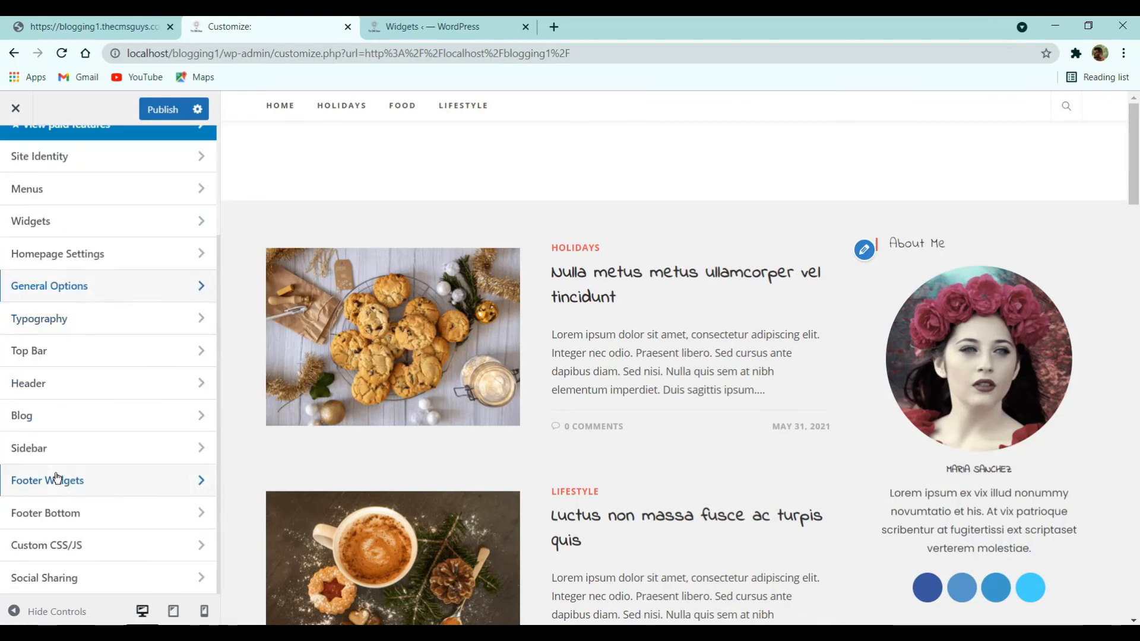
pyautogui.click(53, 412)
pyautogui.click(77, 206)
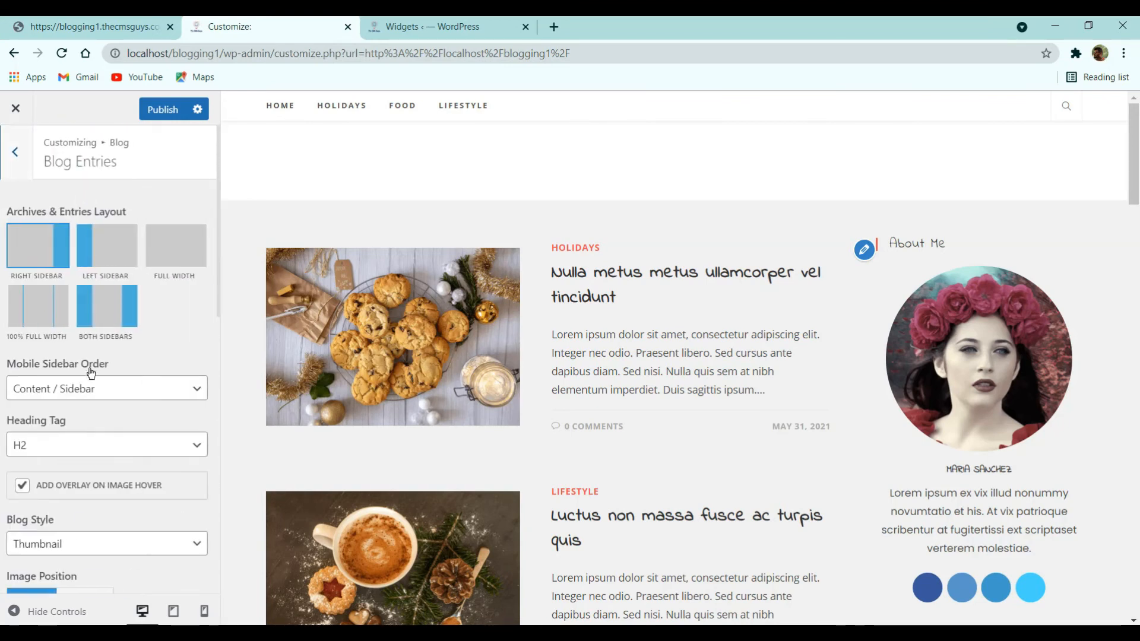
pyautogui.scroll(-5, 89, 374)
pyautogui.scroll(-3, 83, 392)
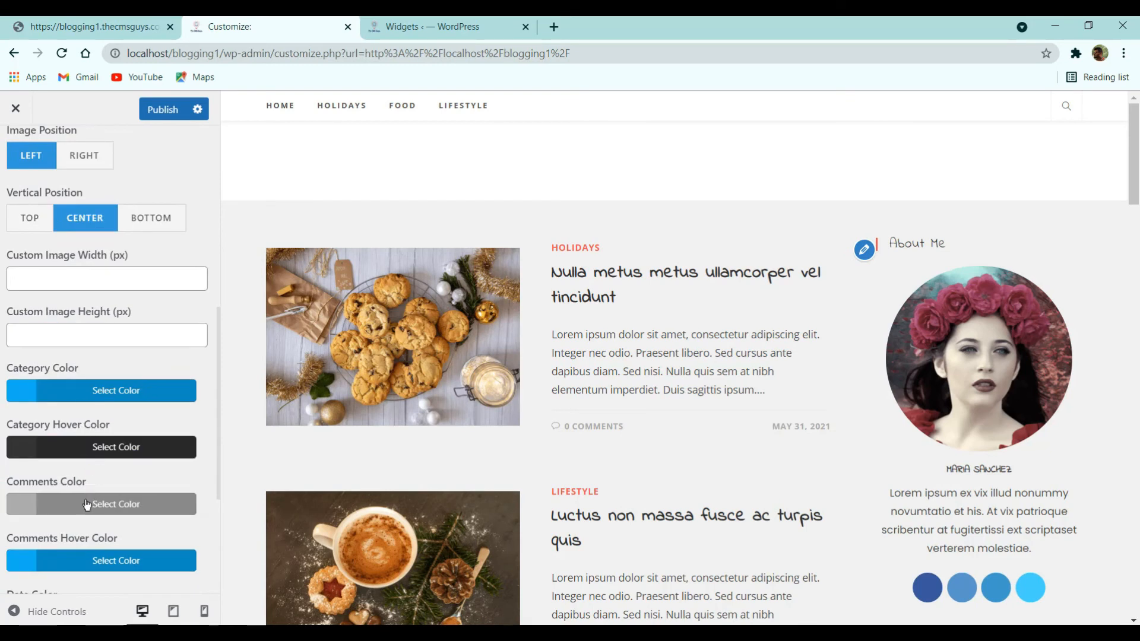
pyautogui.scroll(-3, 89, 487)
pyautogui.scroll(-2, 83, 448)
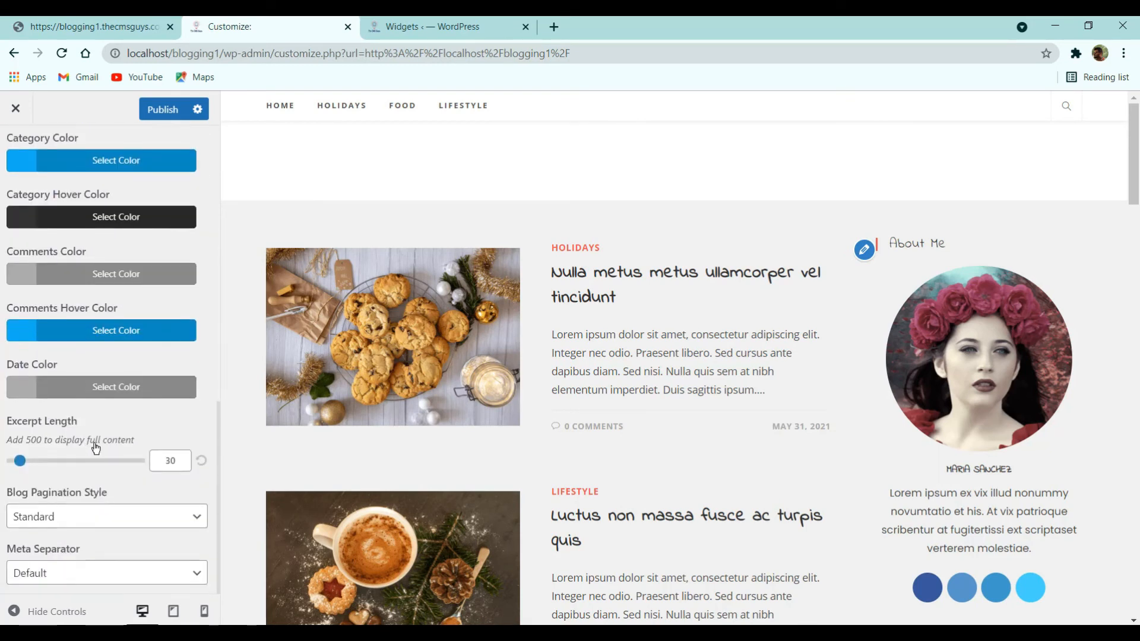
pyautogui.scroll(13, 89, 439)
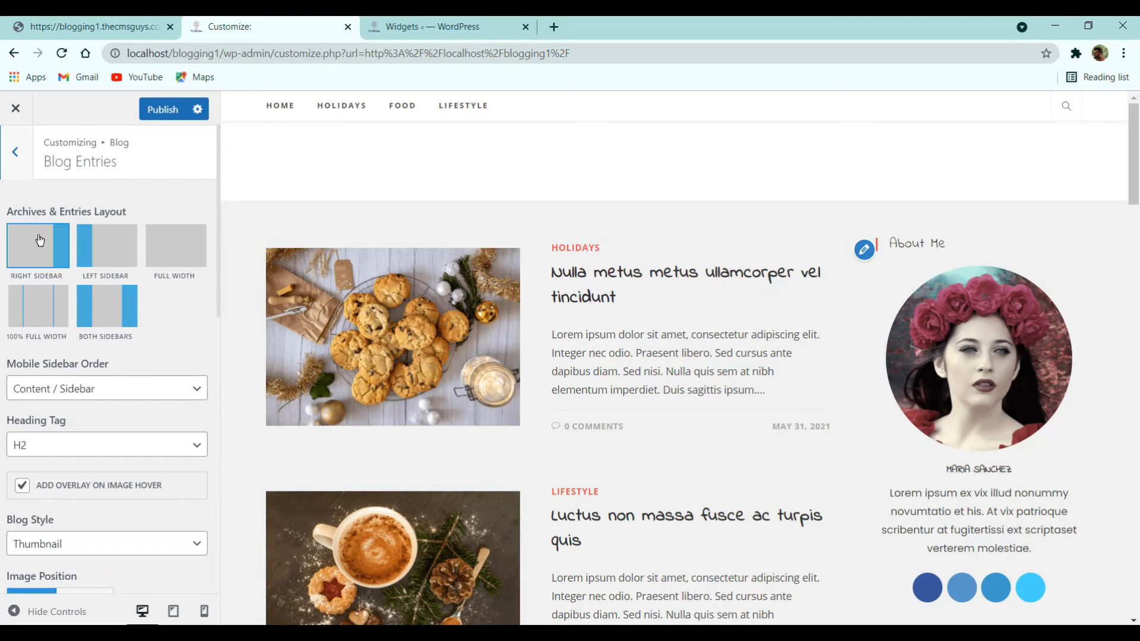
pyautogui.click(16, 152)
pyautogui.click(16, 150)
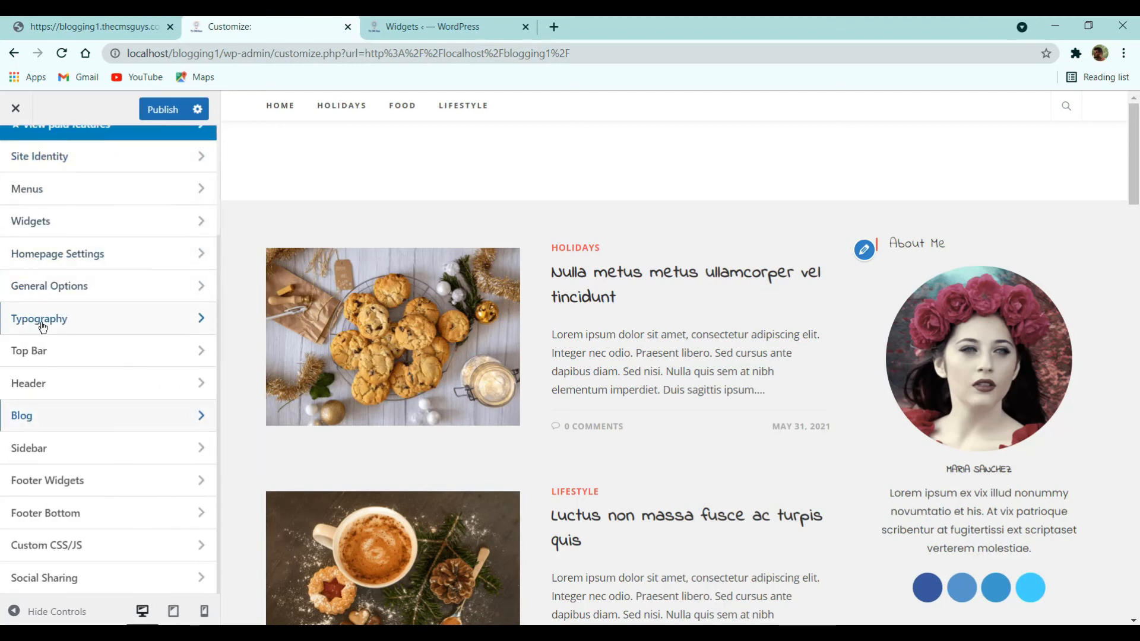
pyautogui.scroll(3, 46, 303)
# - Reset the site background colour to default white #ffffff and publish
pyautogui.click(76, 433)
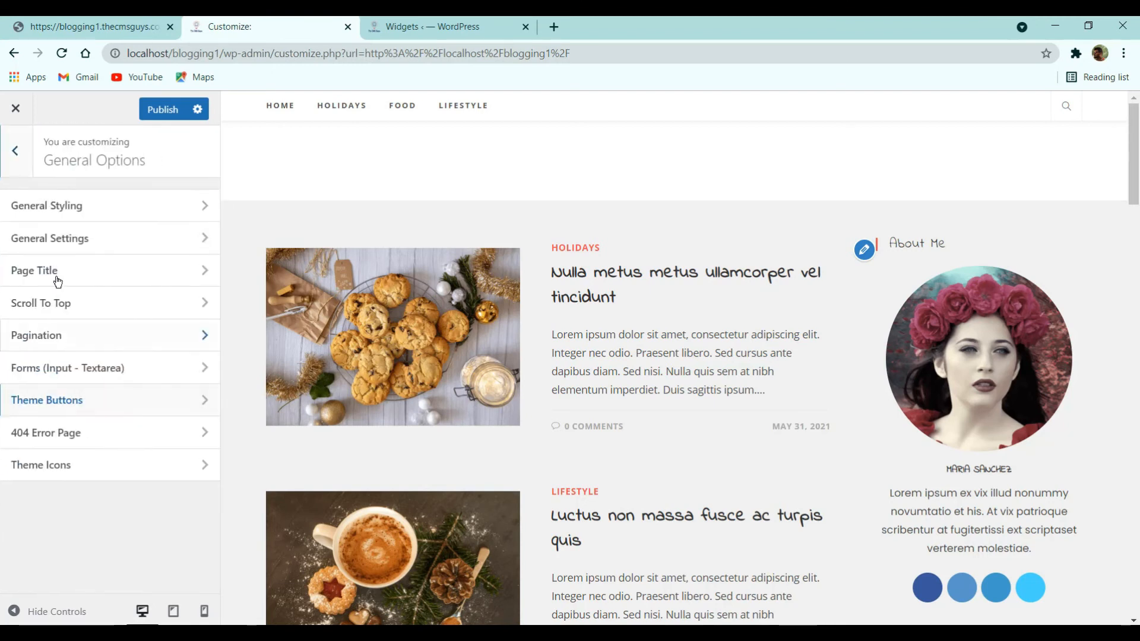
pyautogui.click(56, 207)
pyautogui.scroll(-3, 83, 466)
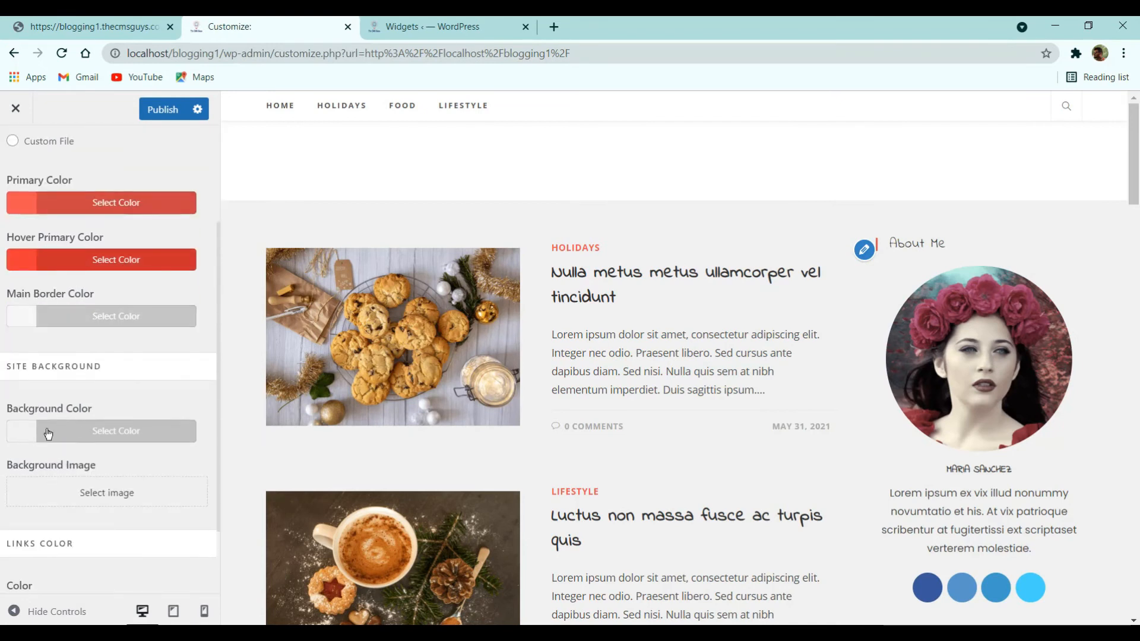
pyautogui.click(47, 431)
pyautogui.click(145, 461)
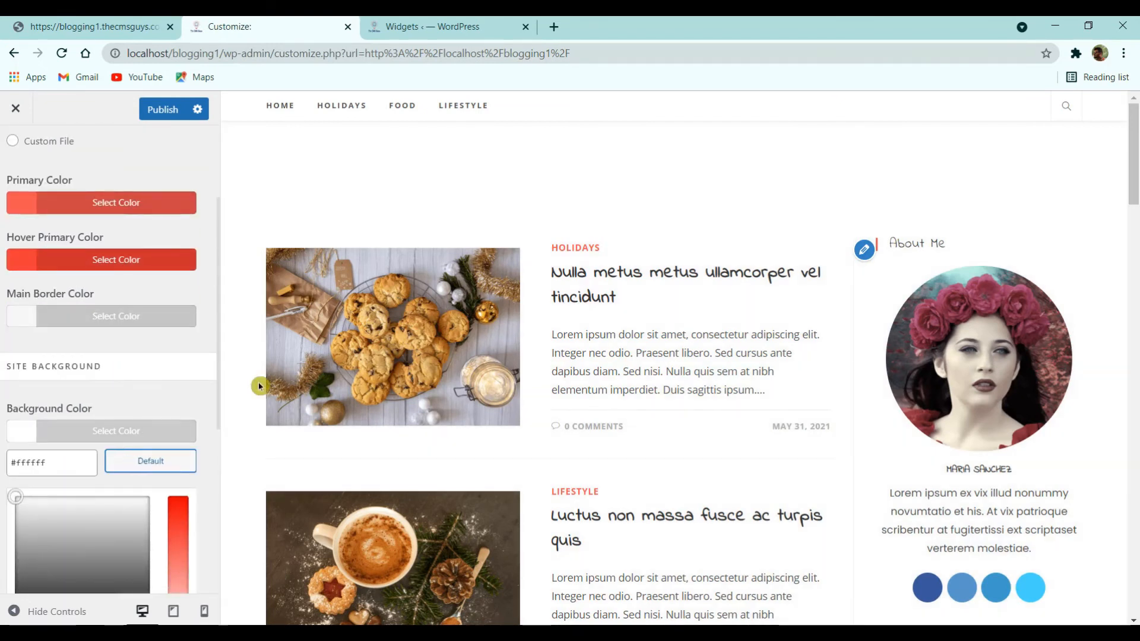
pyautogui.click(162, 108)
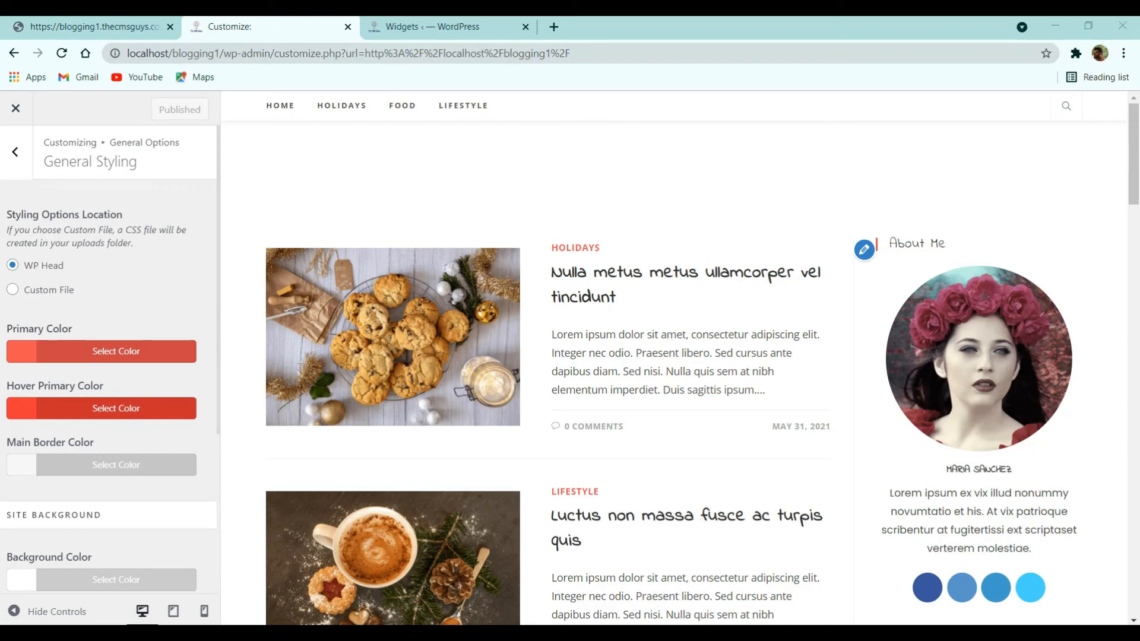
pyautogui.scroll(-1, 107, 511)
pyautogui.scroll(1, 56, 229)
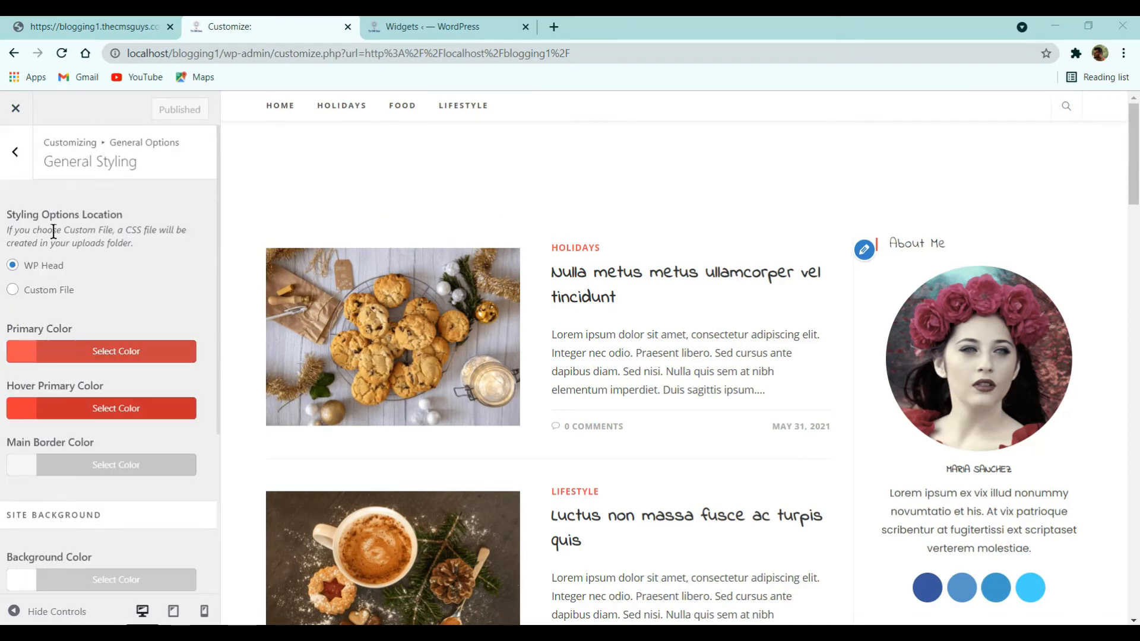
pyautogui.click(15, 151)
# - Try bottom and top vertical alignment for blog post images, keeping them centred
pyautogui.click(15, 151)
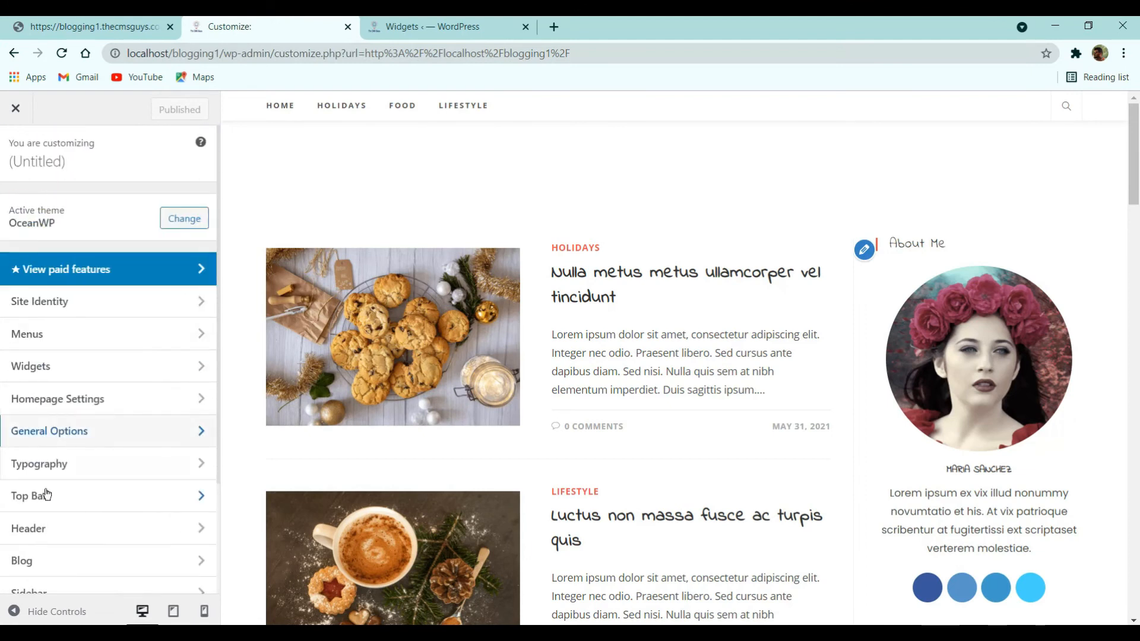
pyautogui.scroll(-3, 47, 512)
pyautogui.click(57, 423)
pyautogui.click(82, 226)
pyautogui.scroll(-5, 89, 381)
pyautogui.scroll(-3, 71, 356)
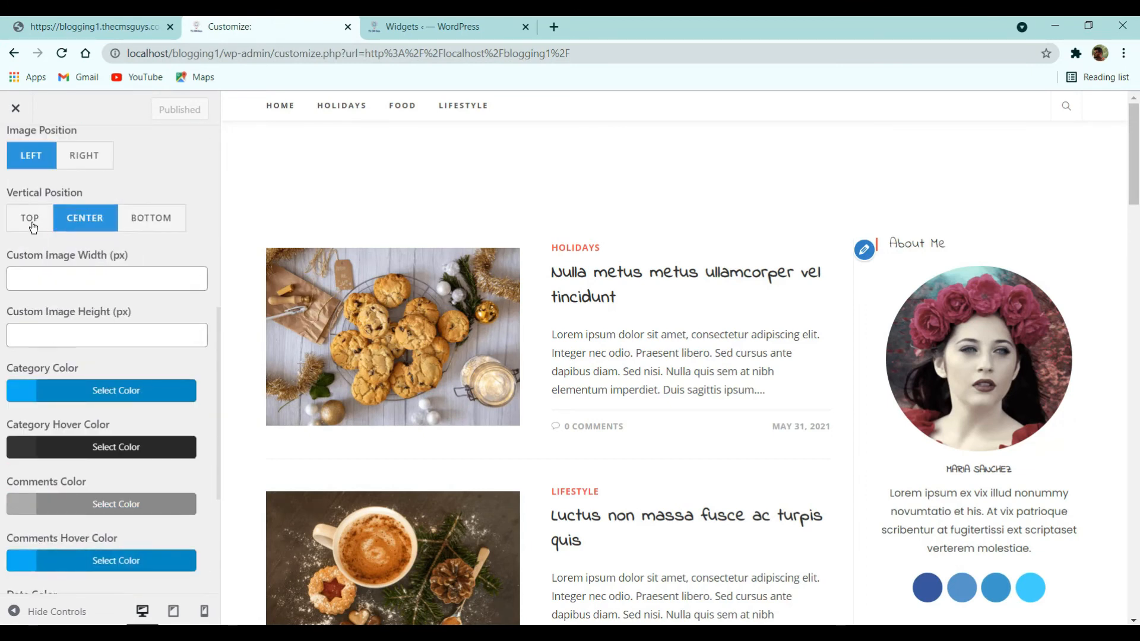
pyautogui.scroll(3, 57, 359)
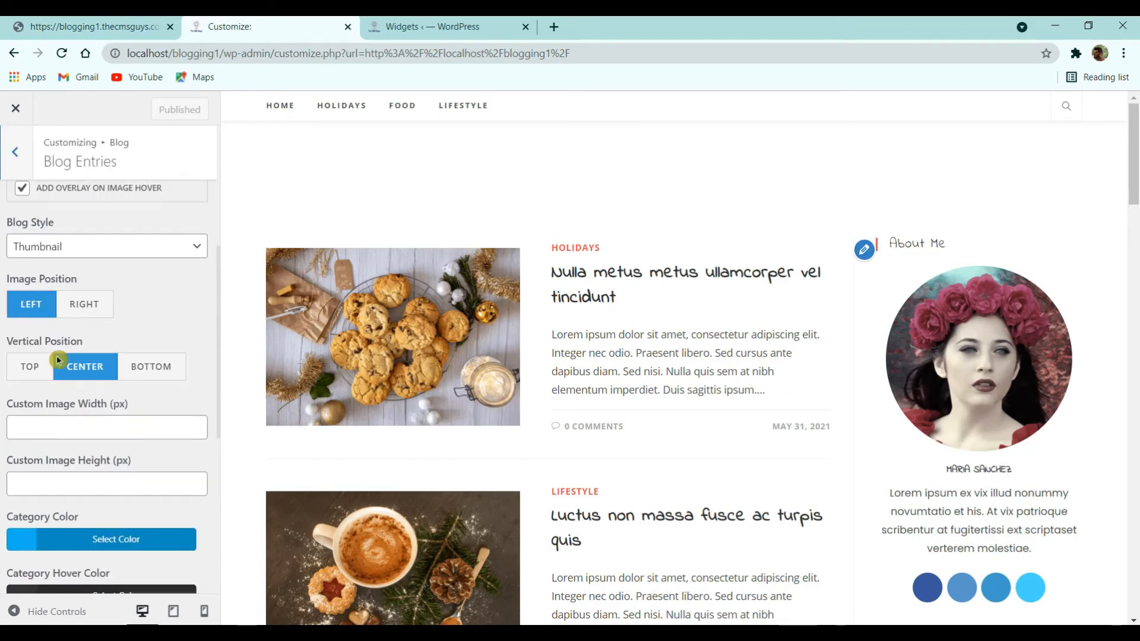
pyautogui.click(169, 371)
pyautogui.click(89, 372)
pyautogui.click(21, 370)
pyautogui.click(85, 367)
# - Try post images on the right, then keep them on the left of the text
pyautogui.click(84, 303)
pyautogui.click(10, 297)
pyautogui.click(80, 303)
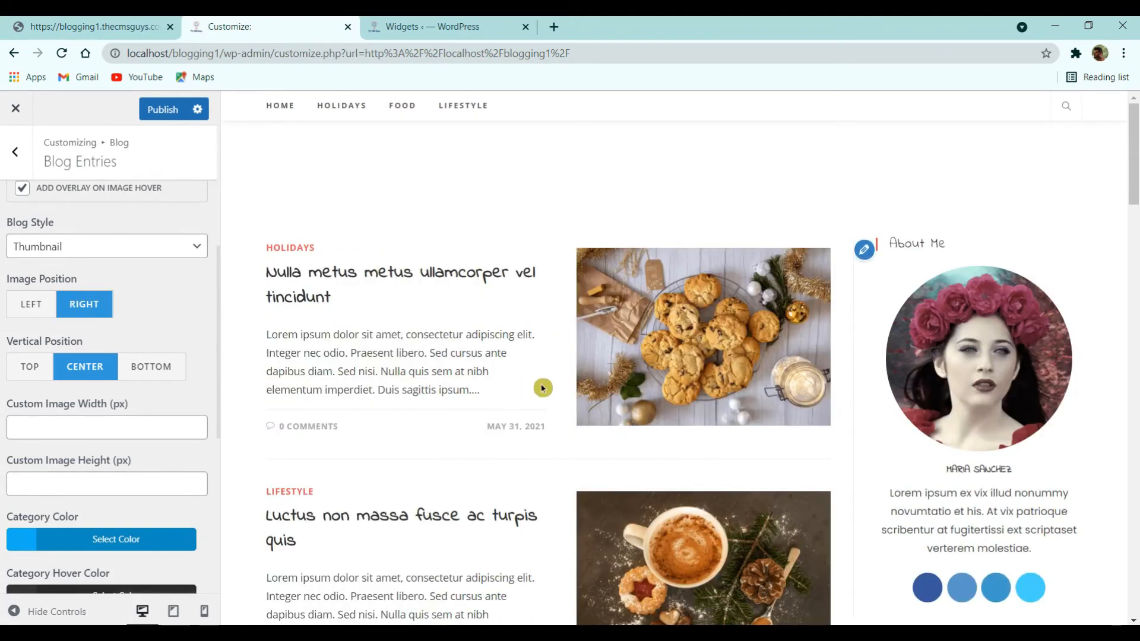
pyautogui.click(36, 304)
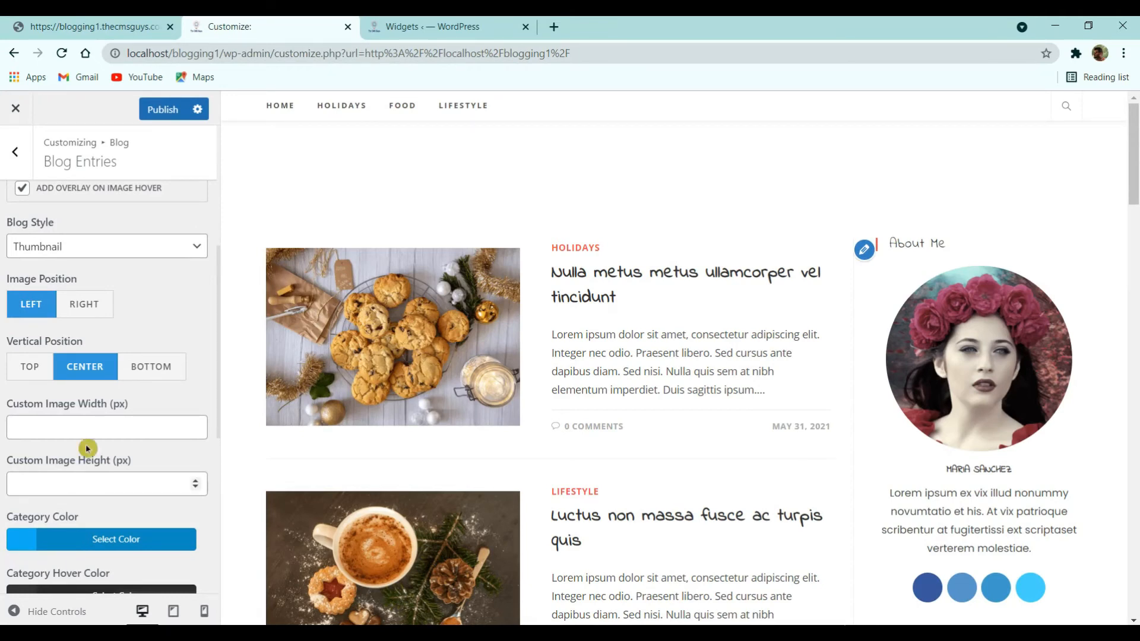
pyautogui.scroll(-6, 86, 444)
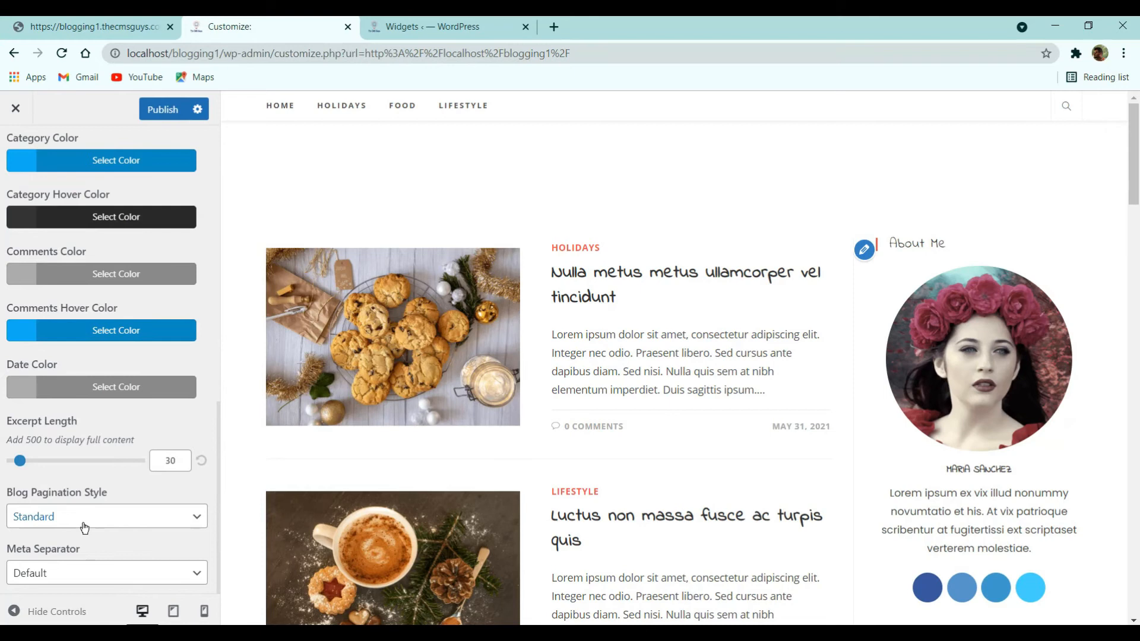
pyautogui.scroll(-15, 263, 443)
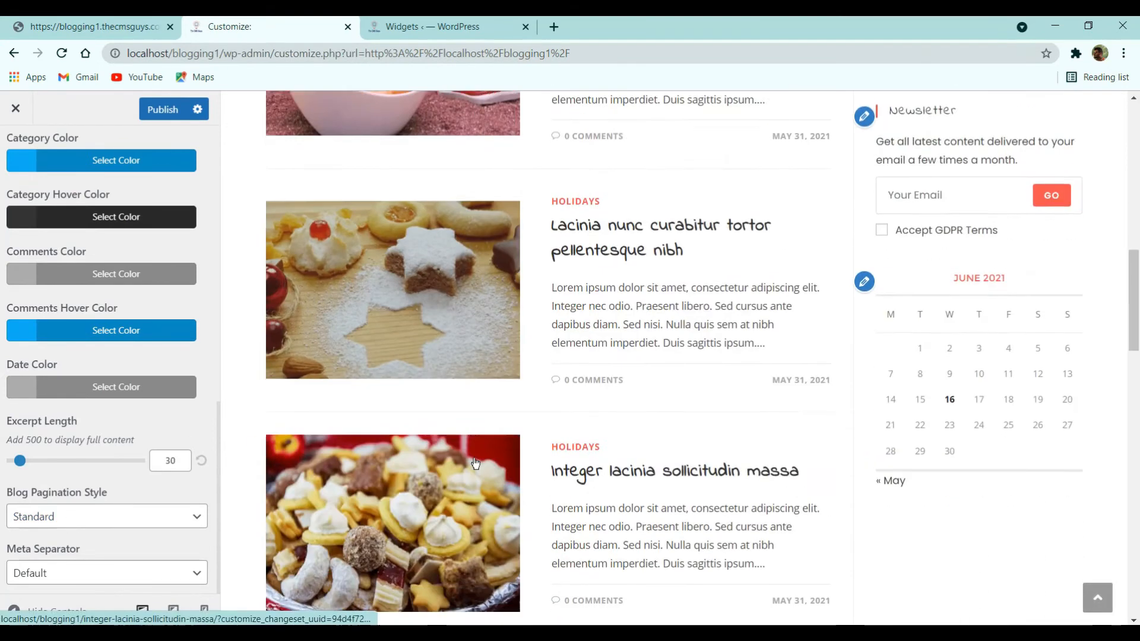
pyautogui.scroll(-10, 873, 514)
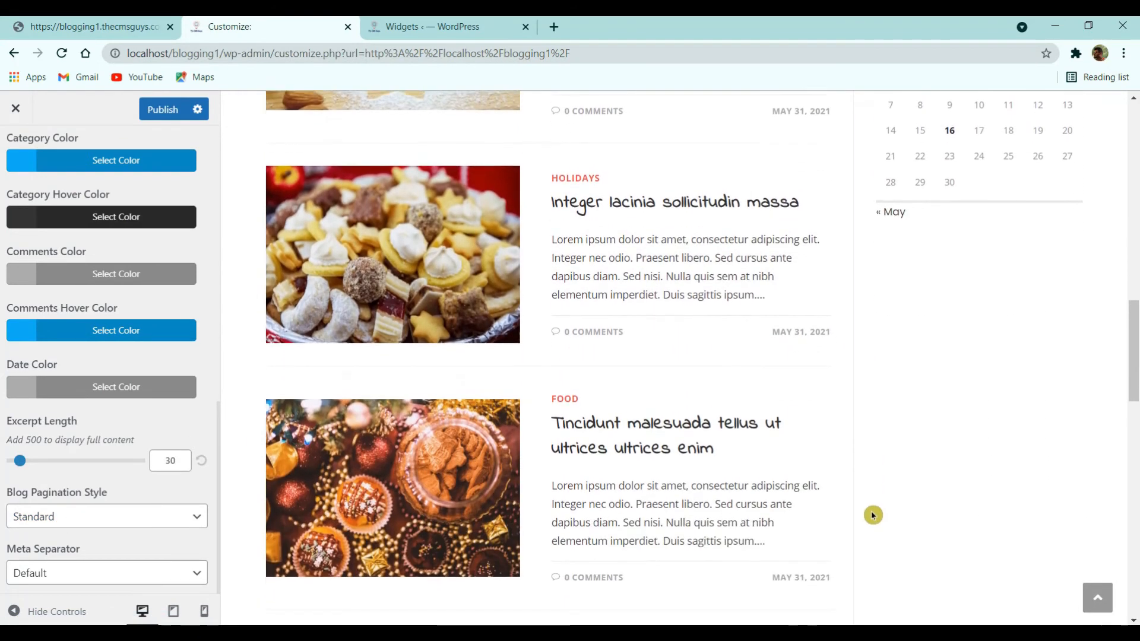
pyautogui.scroll(-10, 605, 453)
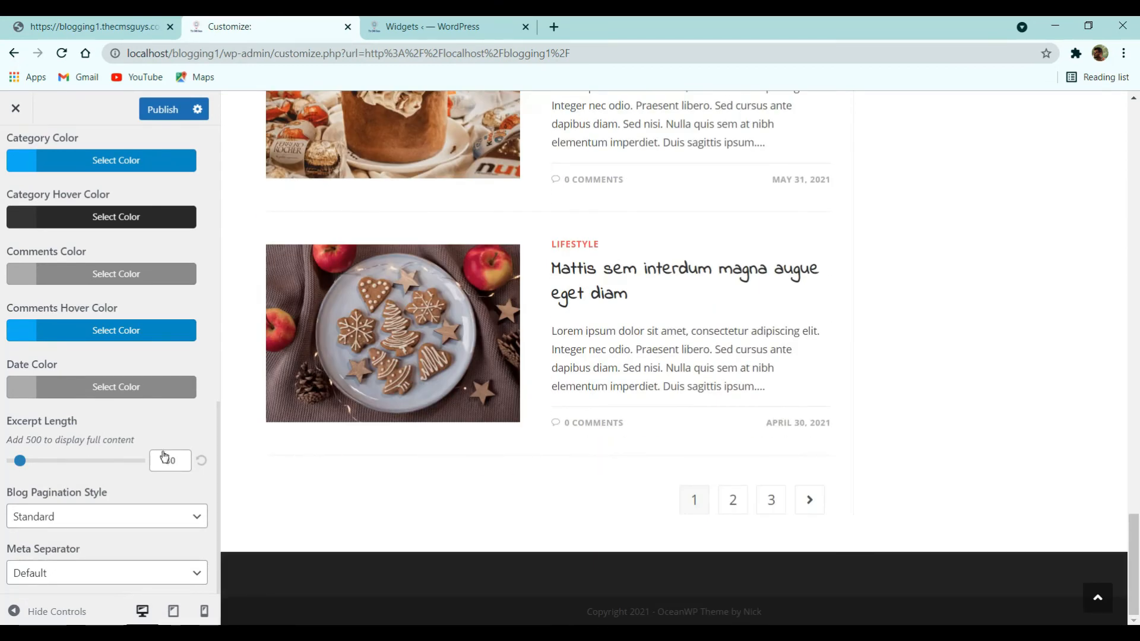
pyautogui.scroll(14, 294, 389)
pyautogui.scroll(10, 191, 331)
# - Set The CMS Guys image as the header logo without cropping
pyautogui.click(16, 152)
pyautogui.scroll(1, 565, 348)
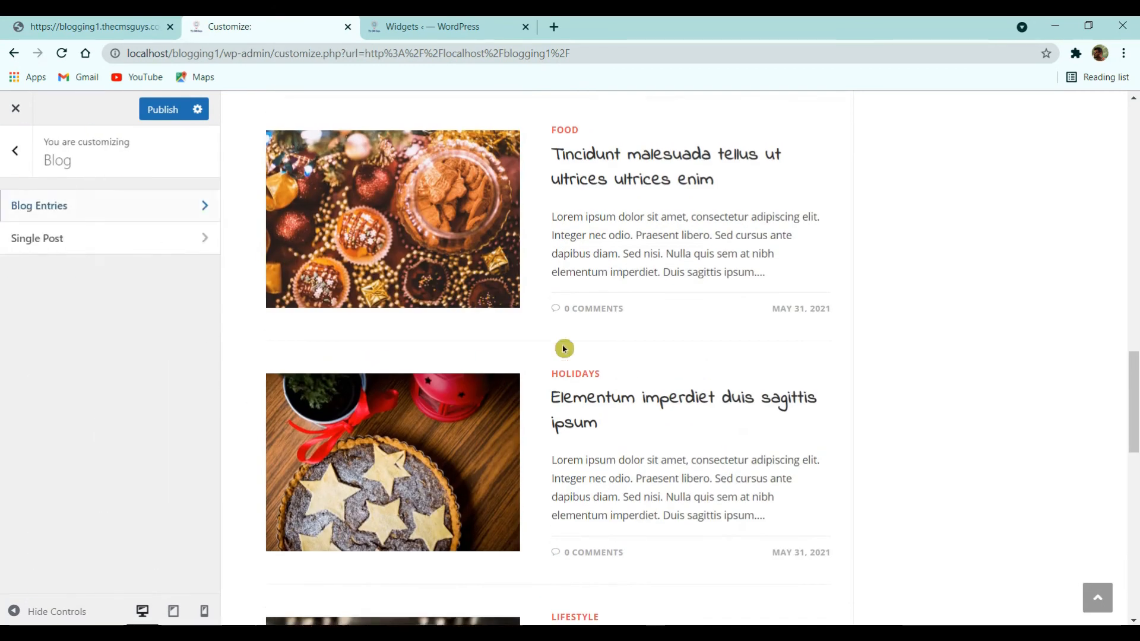
pyautogui.scroll(10, 564, 348)
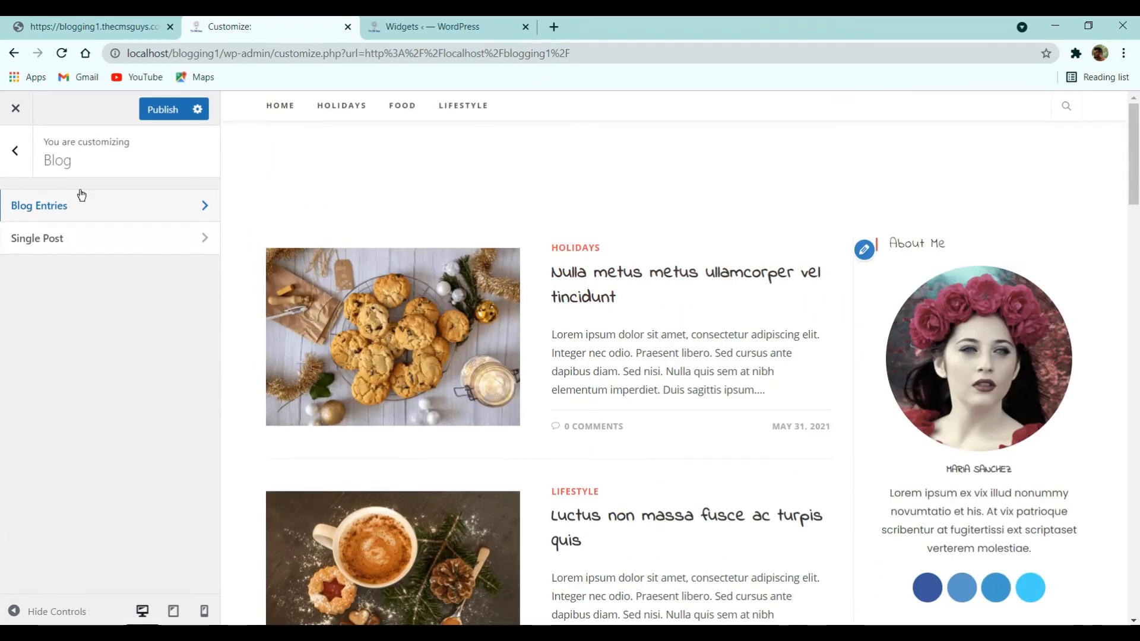
pyautogui.click(13, 152)
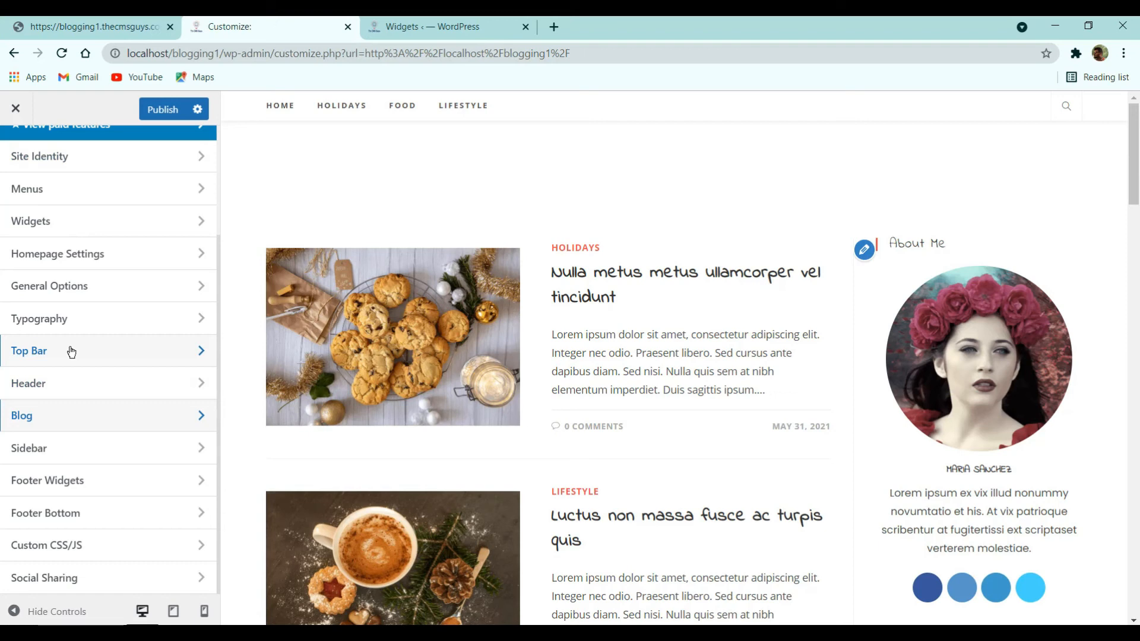
pyautogui.scroll(3, 36, 356)
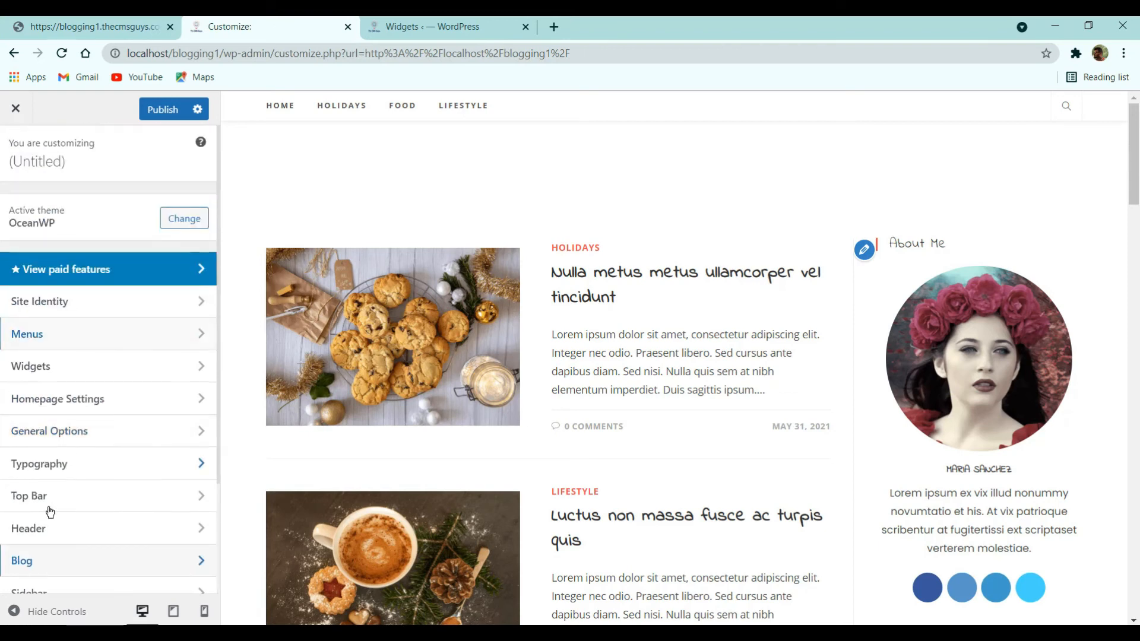
pyautogui.click(83, 521)
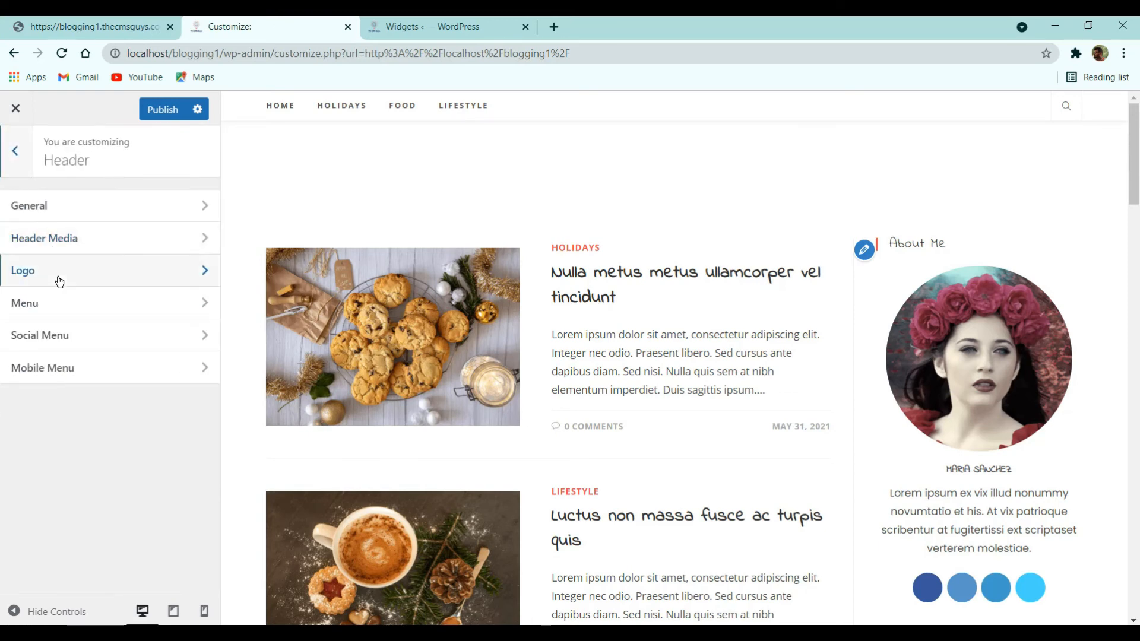
pyautogui.click(59, 281)
pyautogui.click(95, 238)
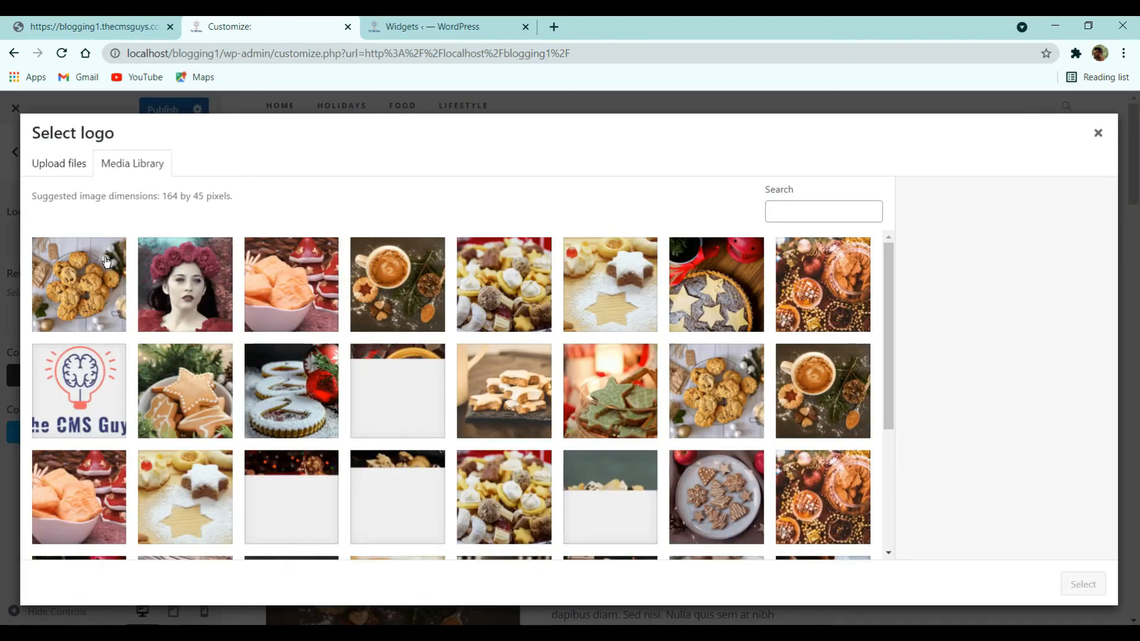
pyautogui.click(77, 389)
pyautogui.click(1090, 586)
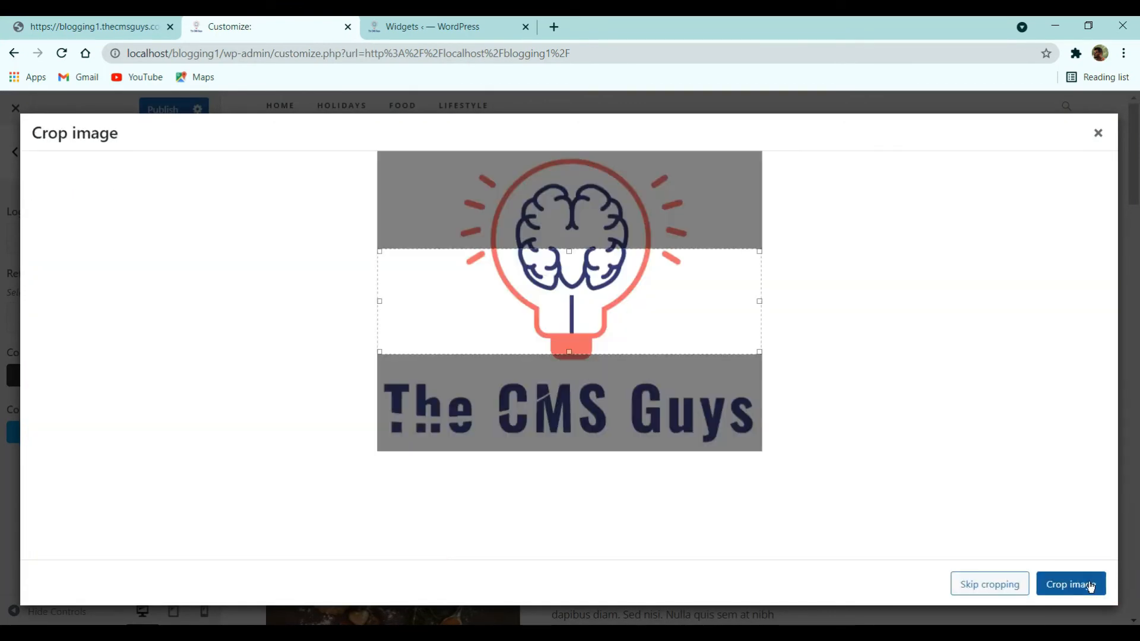
pyautogui.click(1004, 584)
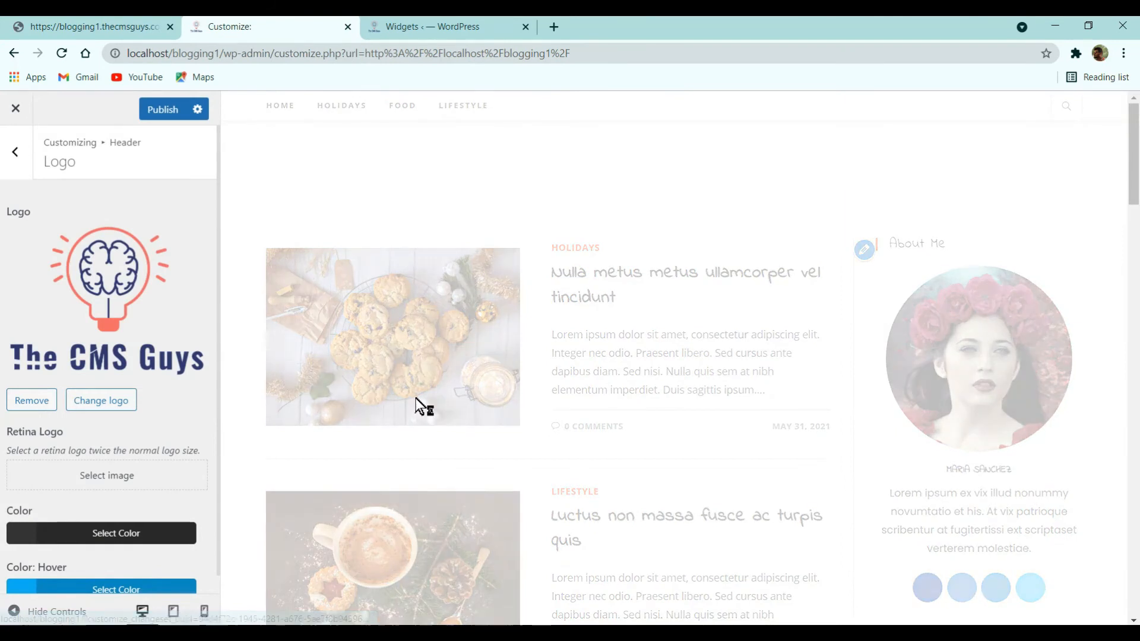
# - Set the logo maximum width to 130 px and compare against the live blog
pyautogui.click(172, 539)
pyautogui.write('150')
pyautogui.press('BackSpace')
pyautogui.press('BackSpace')
pyautogui.write('40')
pyautogui.press('BackSpace')
pyautogui.press('BackSpace')
pyautogui.write('30')
pyautogui.moveTo(186, 538); pyautogui.dragTo(138, 556)
pyautogui.write('130')
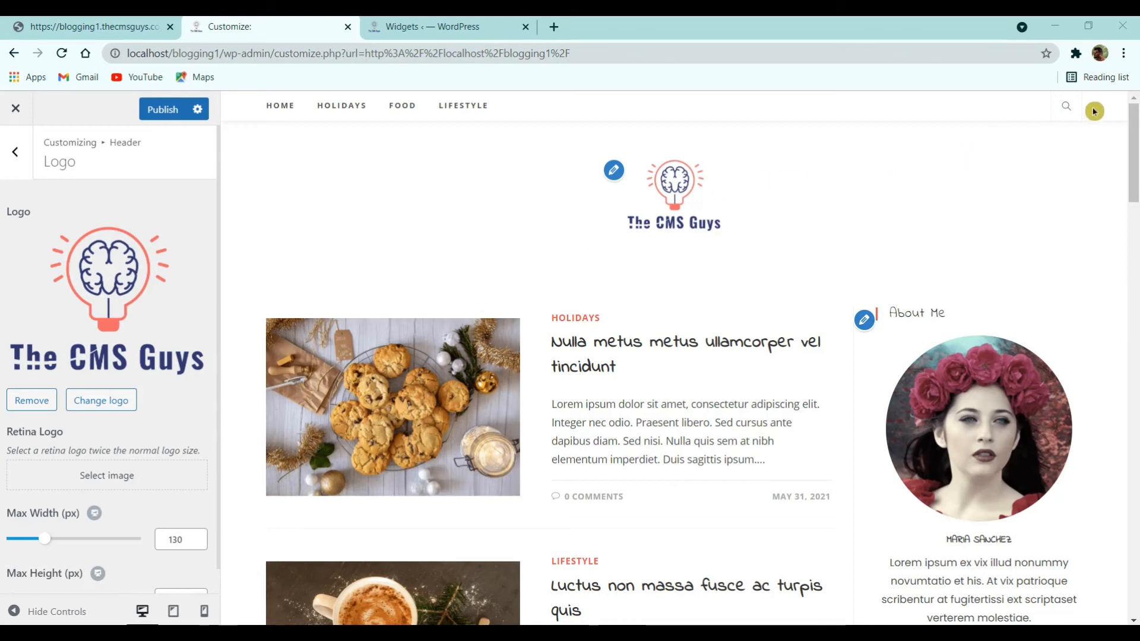
pyautogui.click(138, 24)
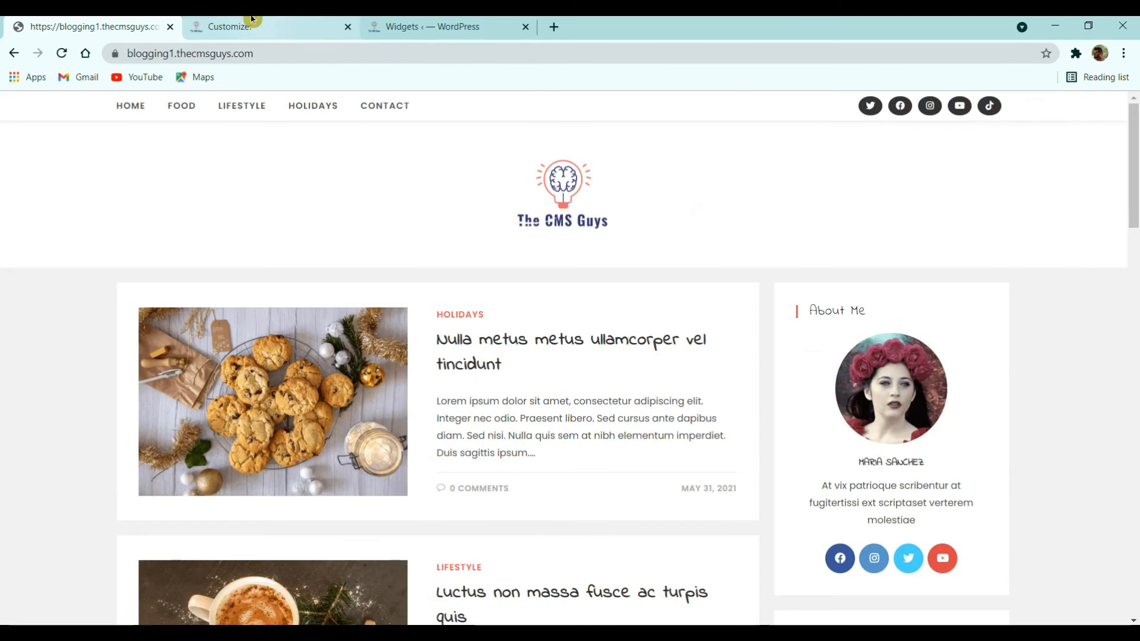
pyautogui.click(266, 26)
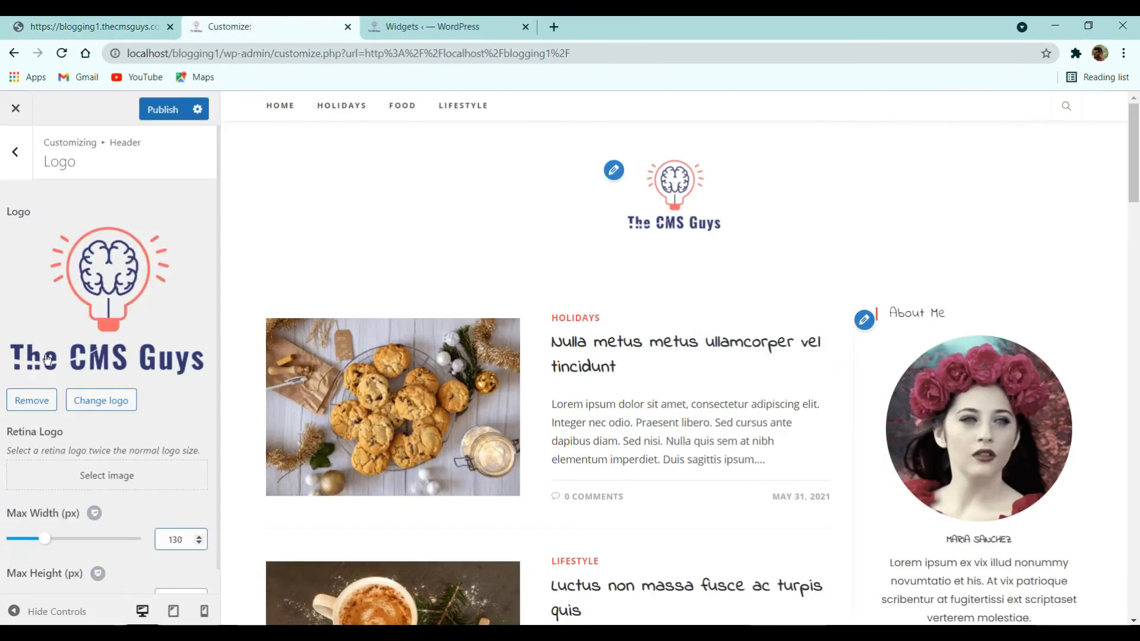
# - Set the header Menu's Search Icon Style to Disabled
pyautogui.click(15, 139)
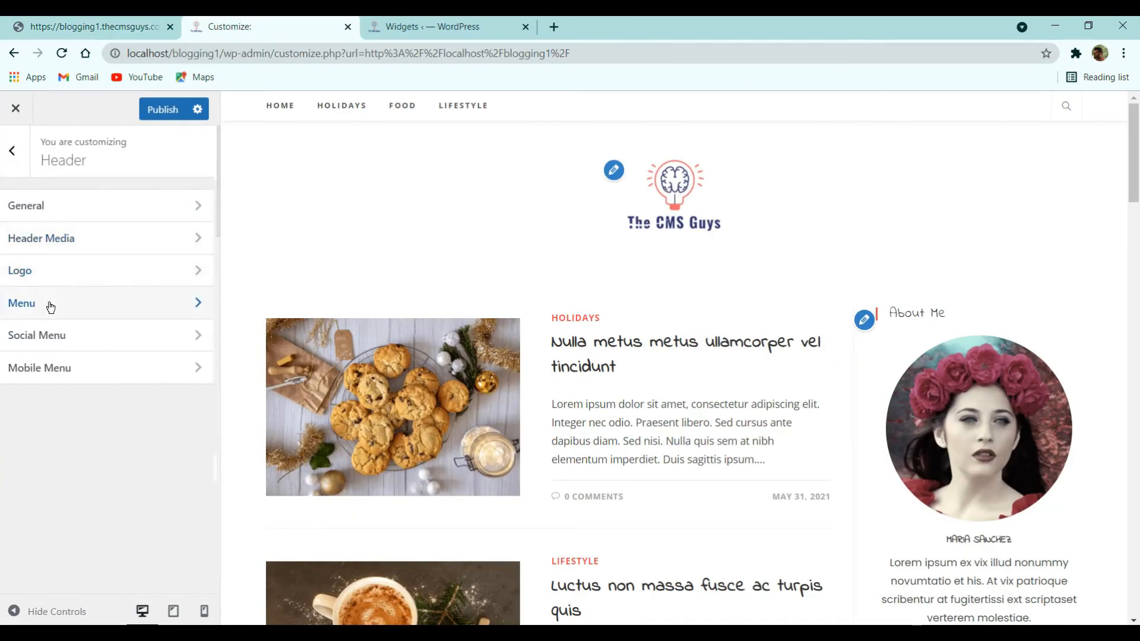
pyautogui.click(51, 301)
pyautogui.scroll(-5, 68, 334)
pyautogui.scroll(-10, 70, 350)
pyautogui.click(90, 310)
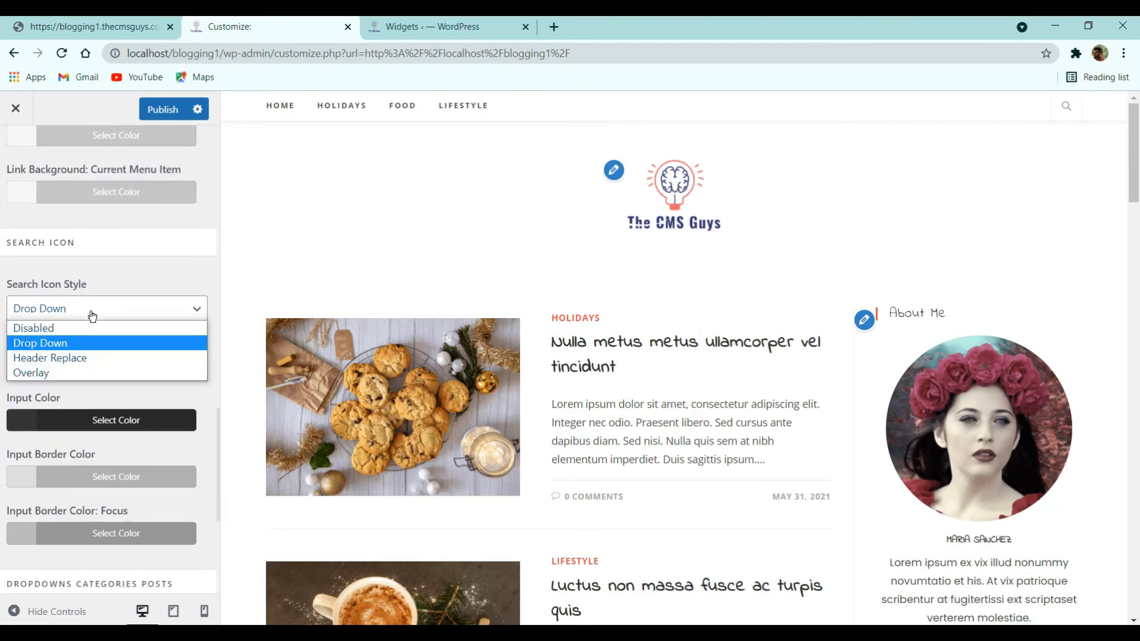
pyautogui.click(55, 330)
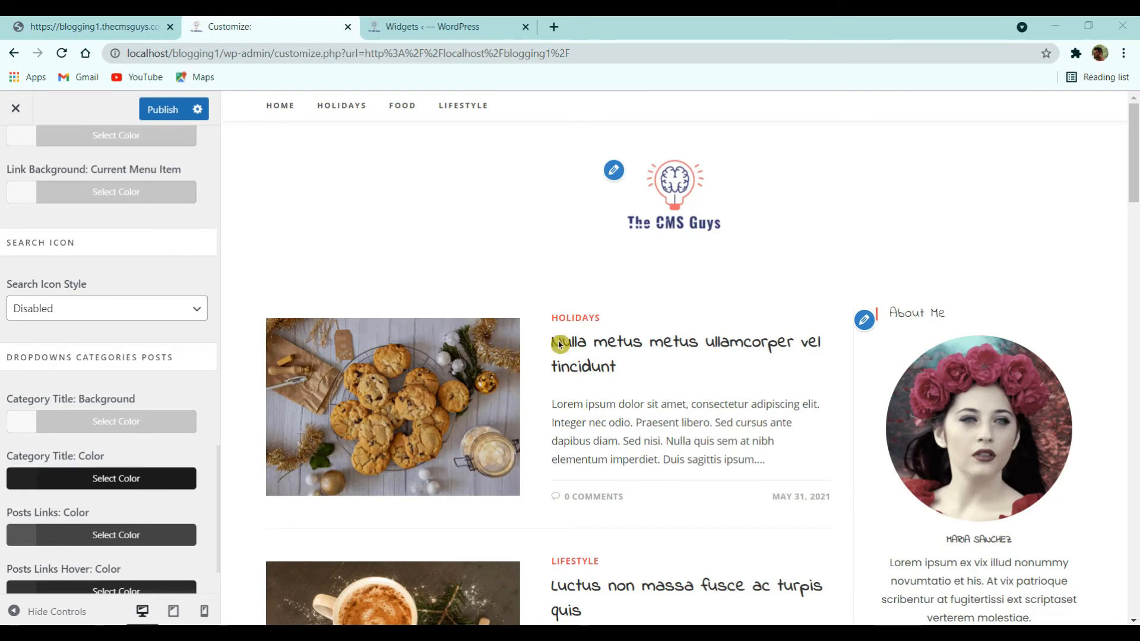
pyautogui.scroll(1, 33, 286)
pyautogui.scroll(5, 34, 286)
pyautogui.click(15, 151)
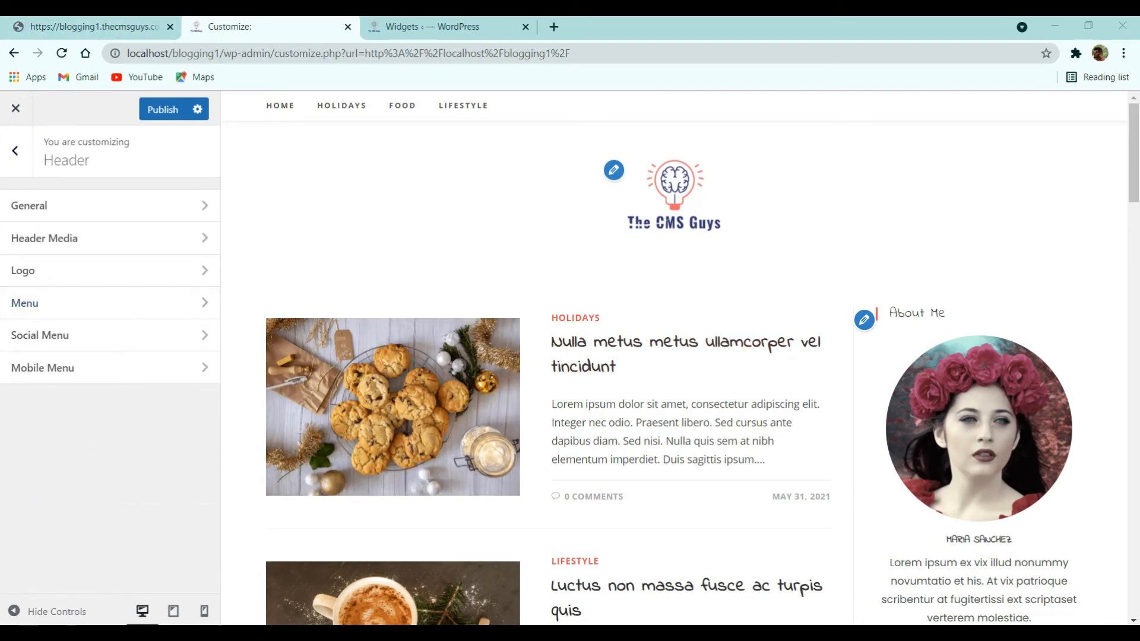
pyautogui.click(91, 349)
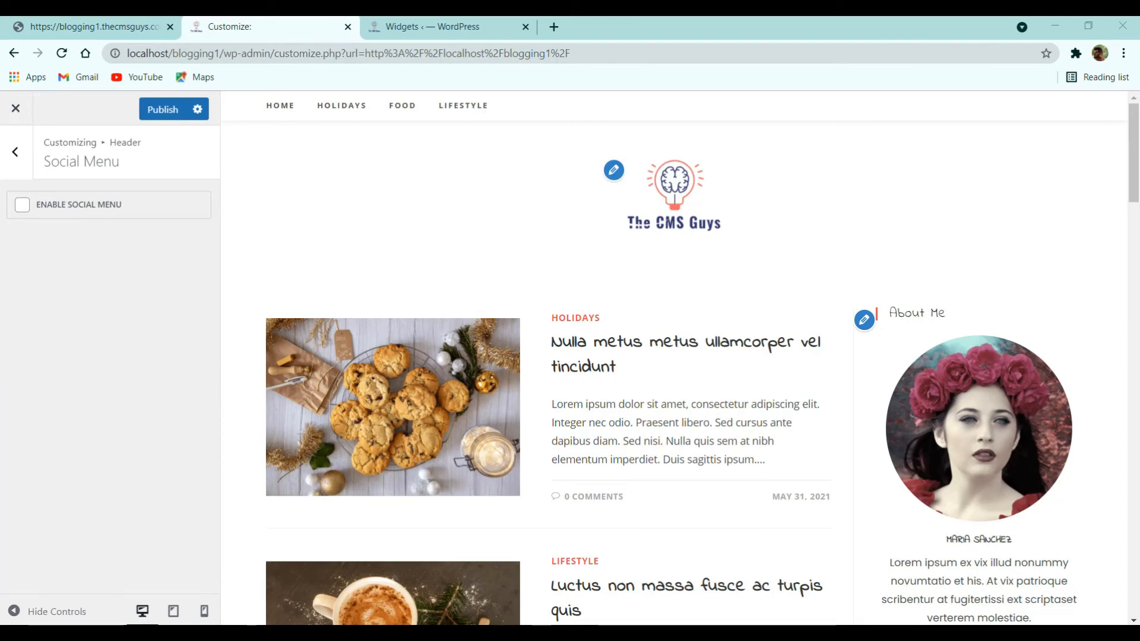
# - Enable the header social menu with Dark style and same-window links
pyautogui.click(24, 206)
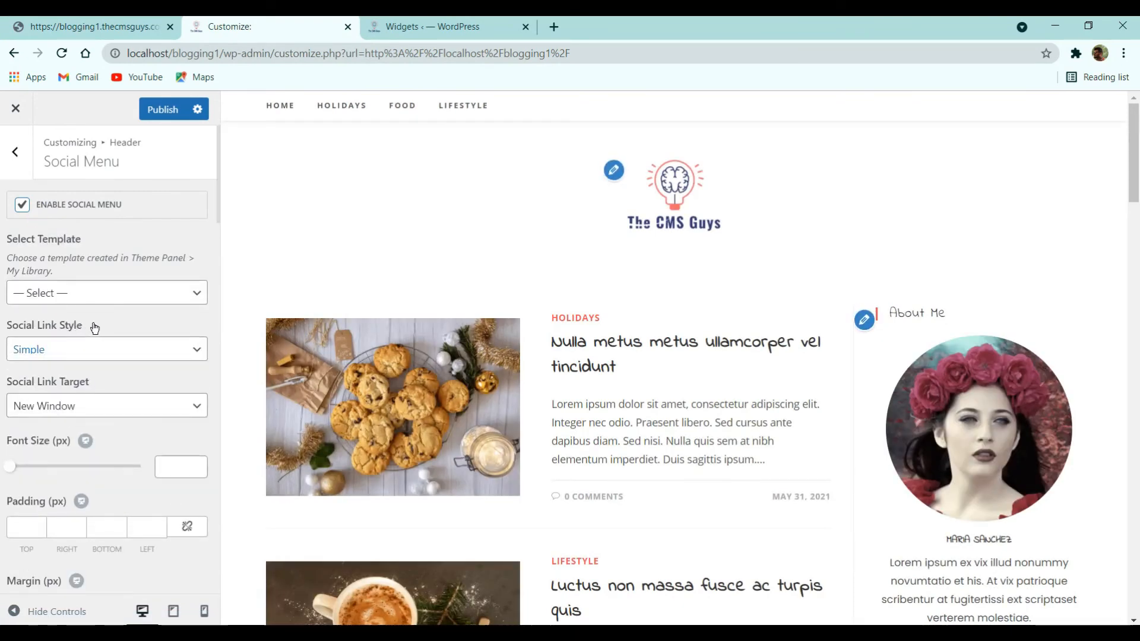
pyautogui.click(88, 350)
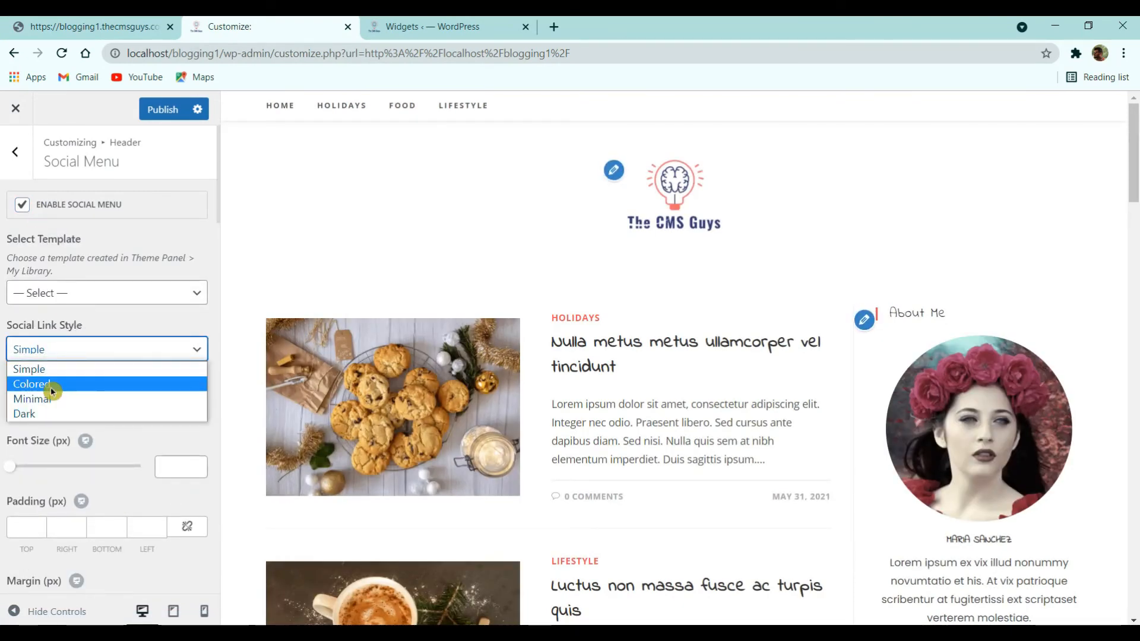
pyautogui.click(55, 414)
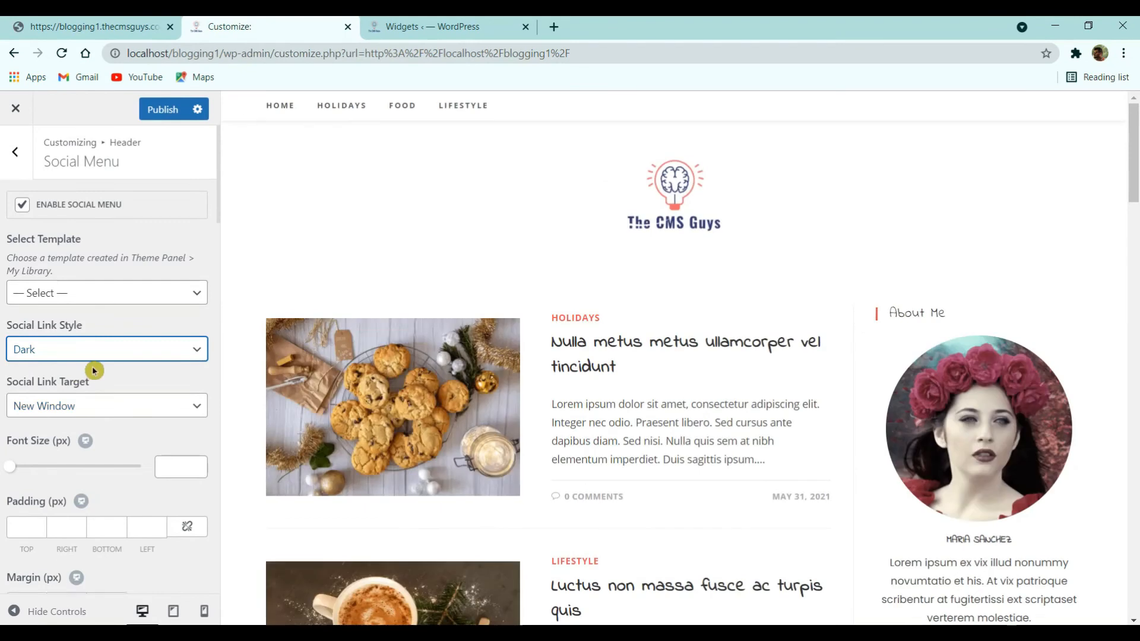
pyautogui.scroll(-3, 60, 278)
pyautogui.click(63, 257)
pyautogui.click(77, 290)
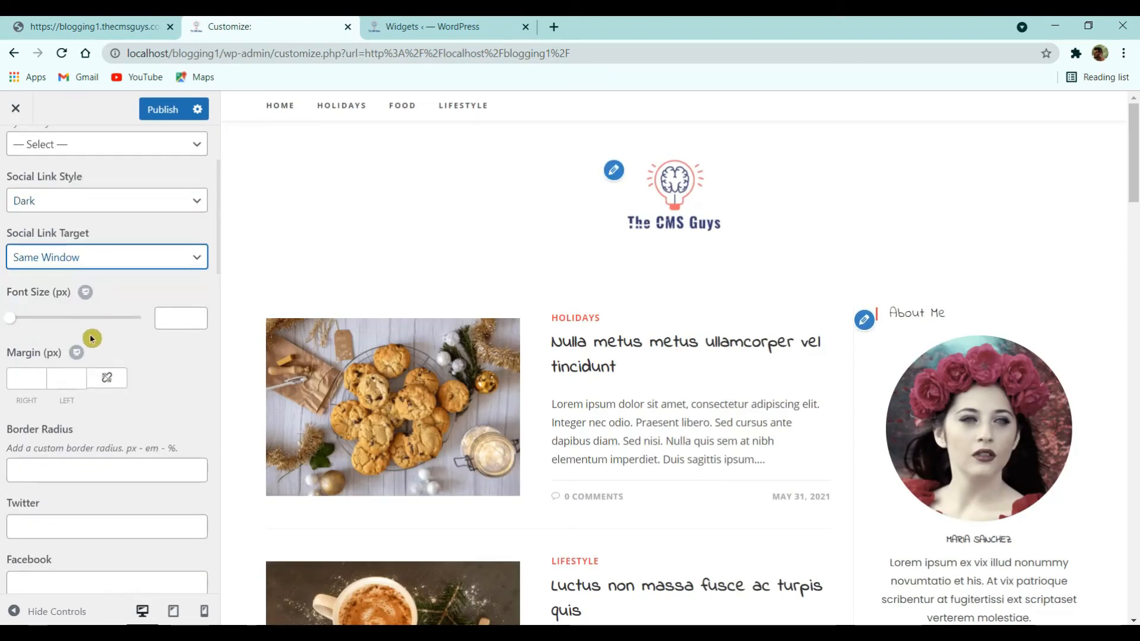
# - Give the social icons font size 12, side margins 4/4 and border radius 50
pyautogui.click(171, 322)
pyautogui.write('12')
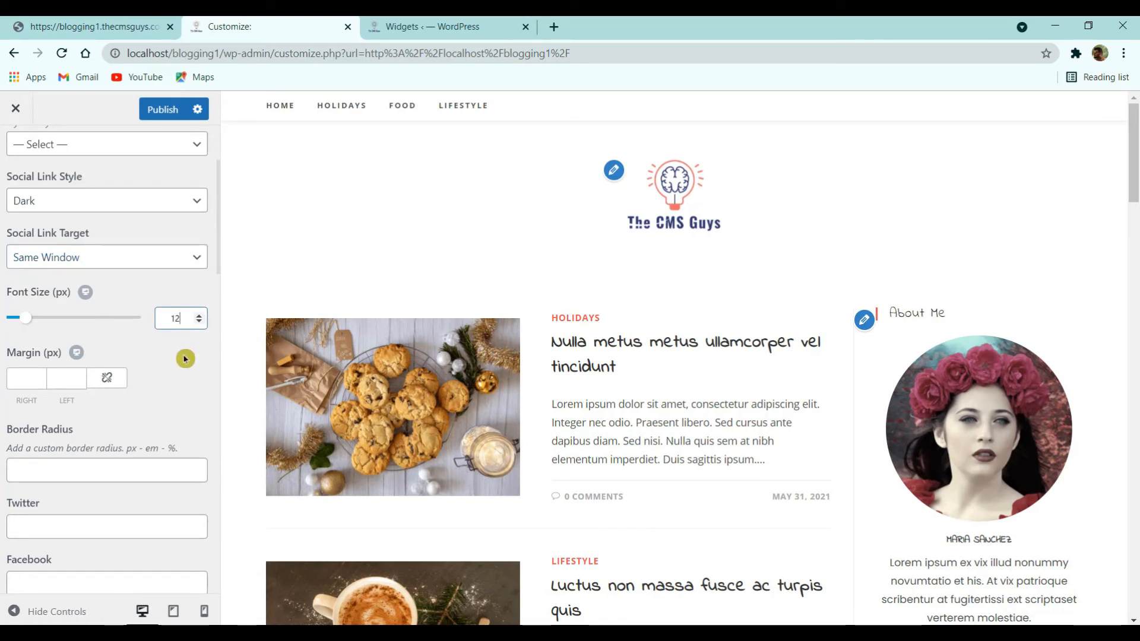
pyautogui.click(66, 379)
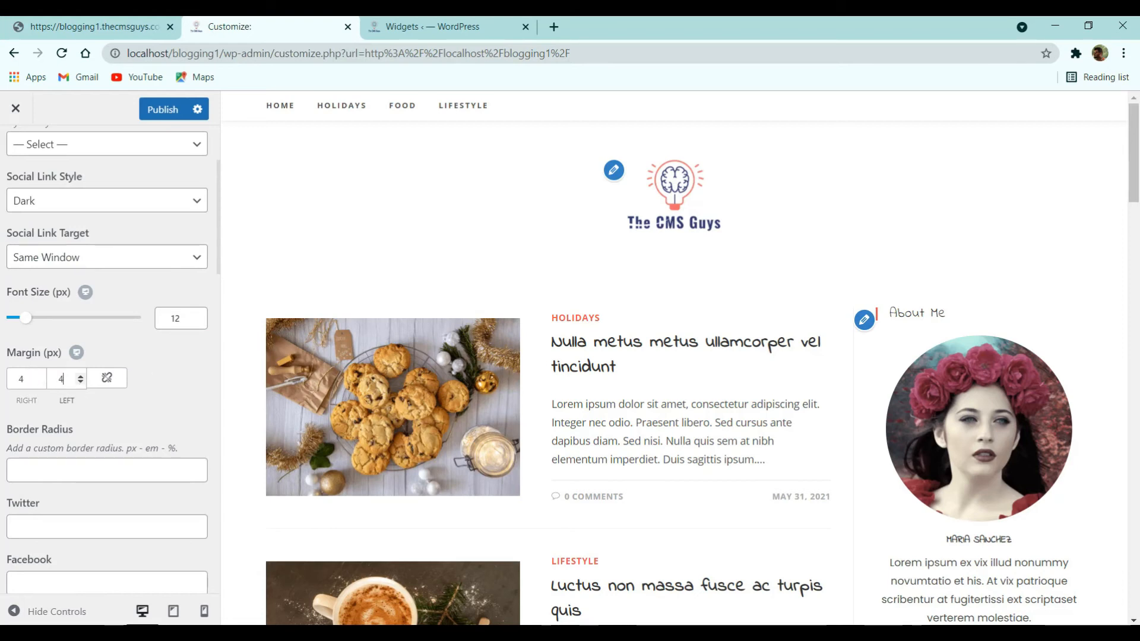
pyautogui.click(81, 468)
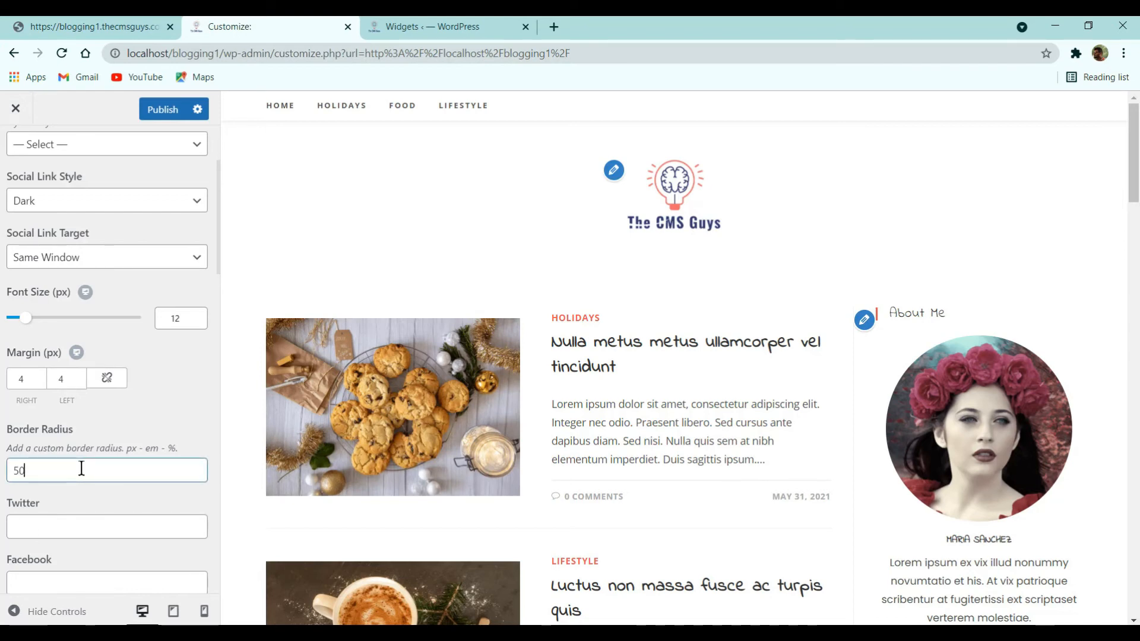
pyautogui.scroll(-5, 82, 468)
# - Enter # as the Twitter, Facebook, Instagram and LinkedIn social links
pyautogui.click(67, 228)
pyautogui.write('#')
pyautogui.click(79, 291)
pyautogui.write('#')
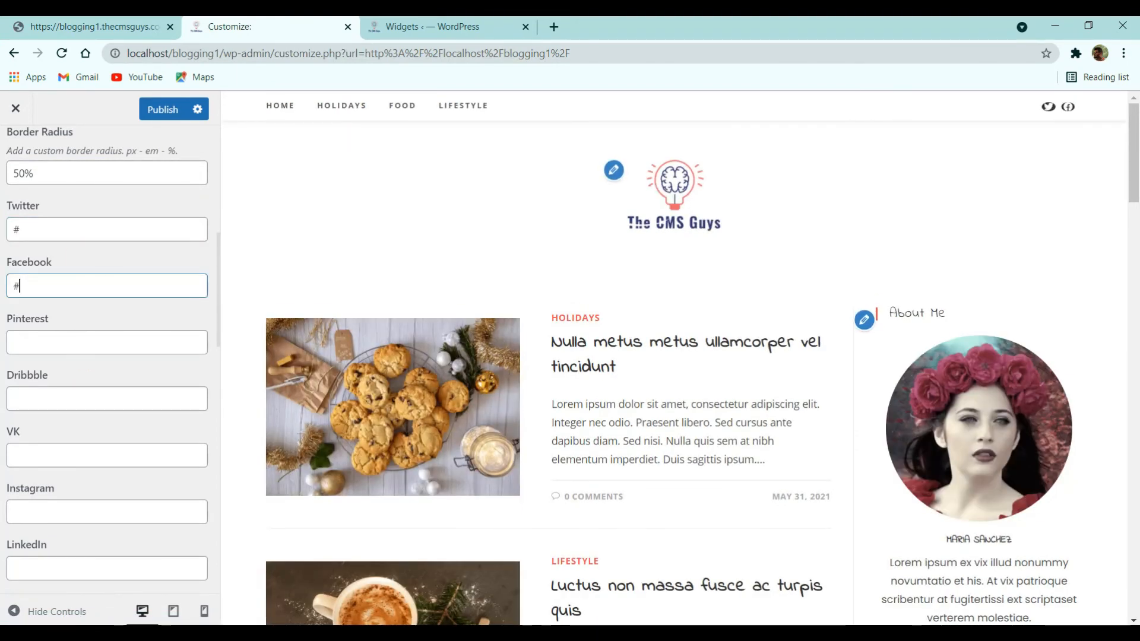
pyautogui.scroll(-2, 140, 458)
pyautogui.click(79, 362)
pyautogui.click(50, 415)
pyautogui.write('#')
# - Enter # as the TikTok and YouTube social links
pyautogui.scroll(-9, 104, 380)
pyautogui.scroll(-5, 110, 440)
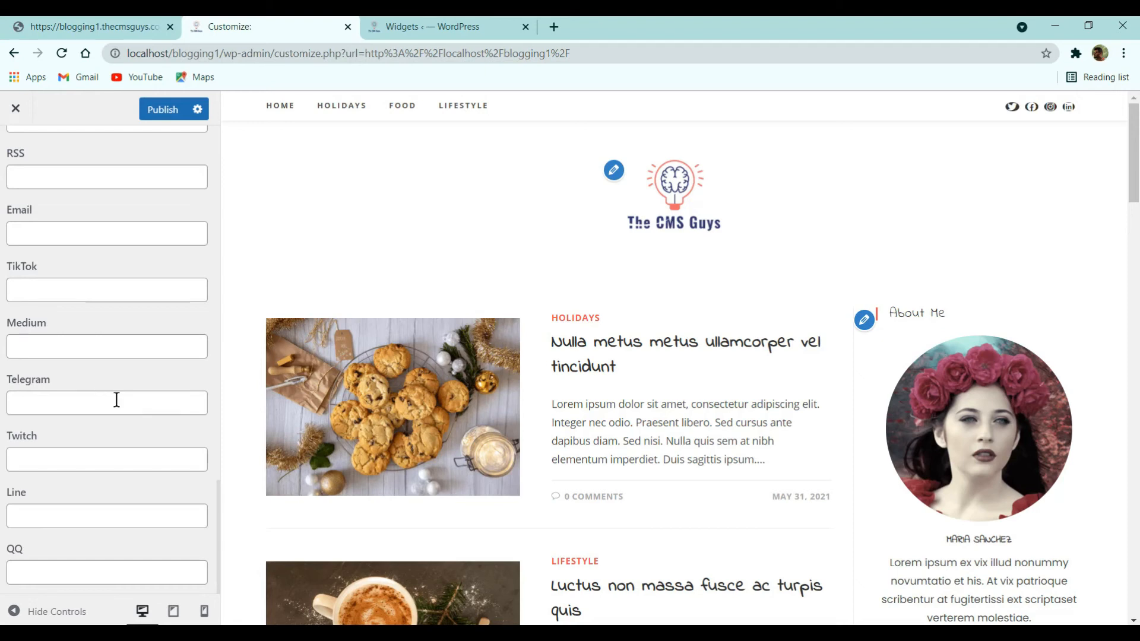
pyautogui.click(98, 295)
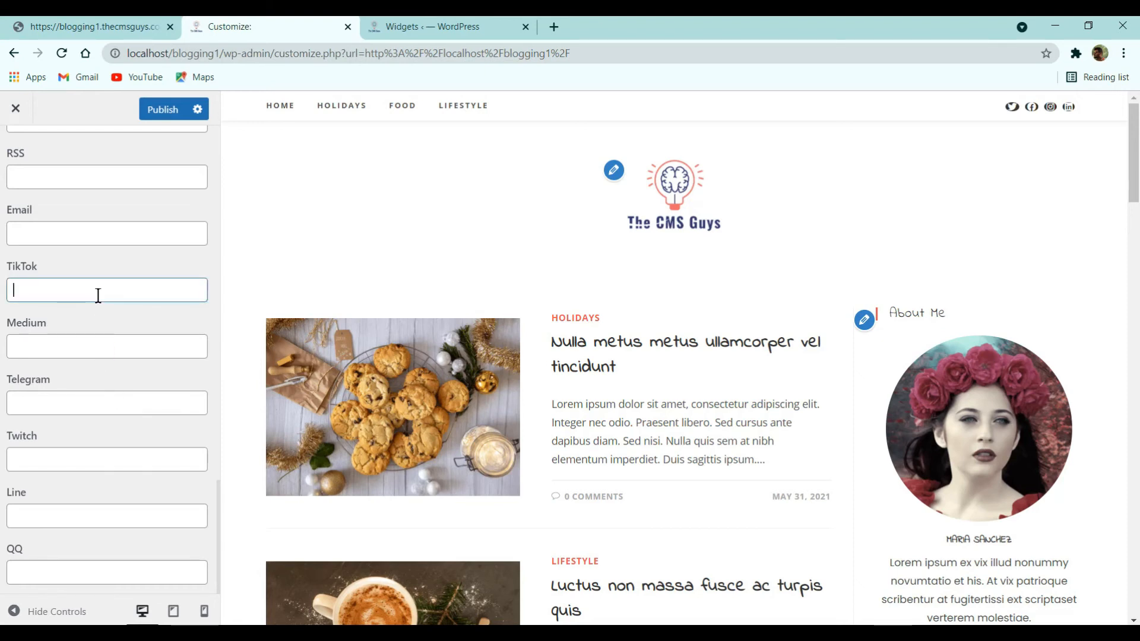
pyautogui.write('#')
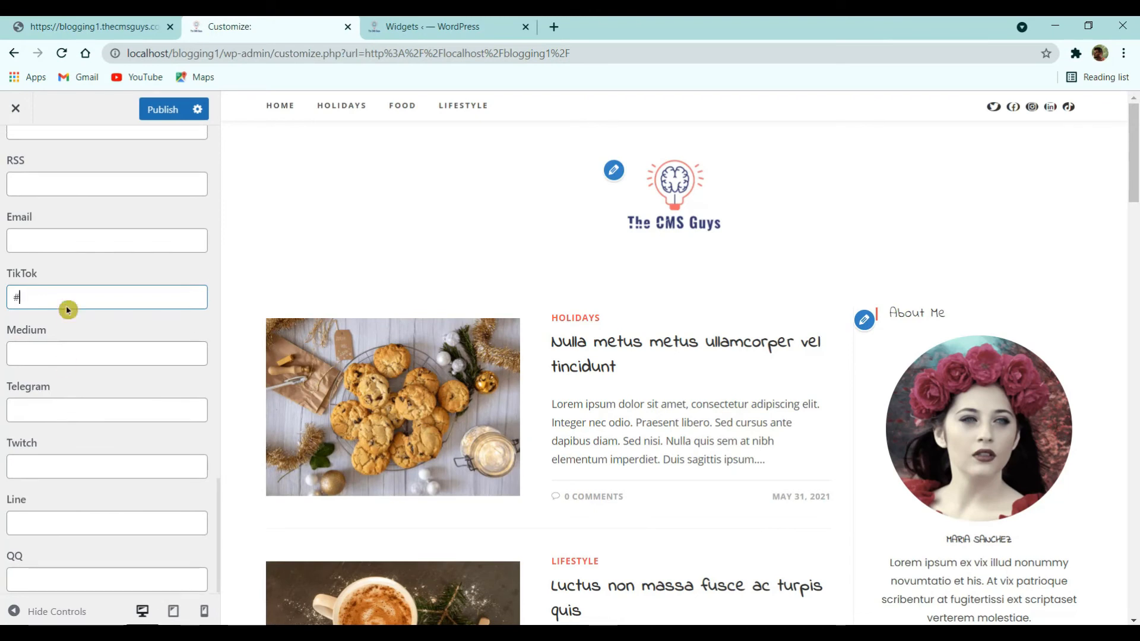
pyautogui.scroll(7, 66, 372)
pyautogui.scroll(3, 56, 373)
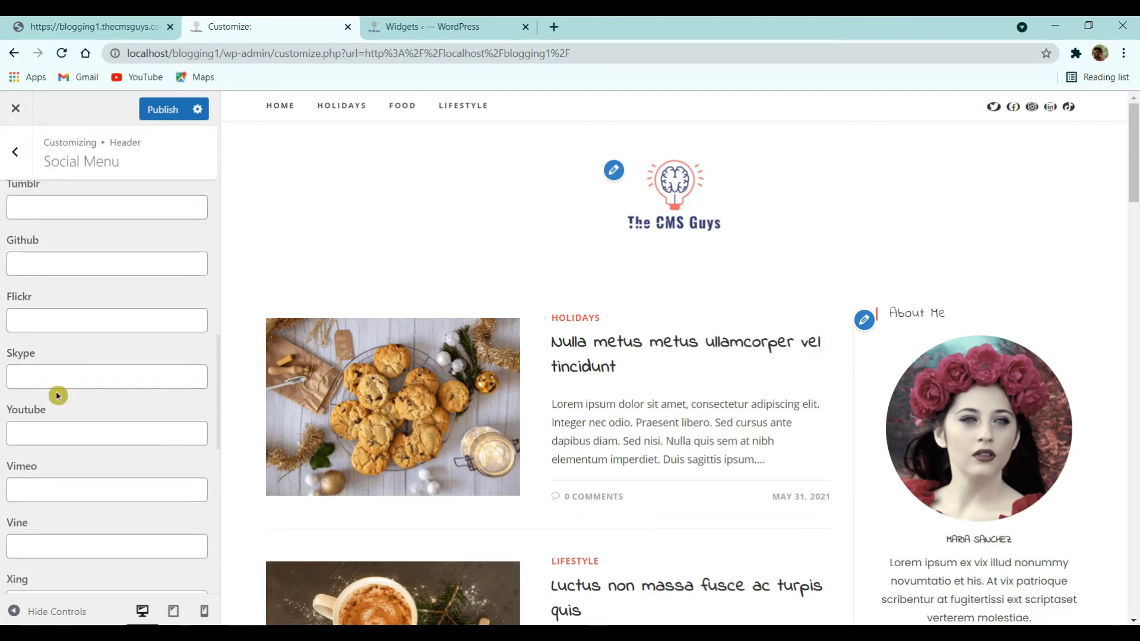
pyautogui.click(53, 438)
pyautogui.write('#')
# - Set the social icon font size to 14 with 50% border radius, then return to the main customizer list
pyautogui.scroll(10, 119, 416)
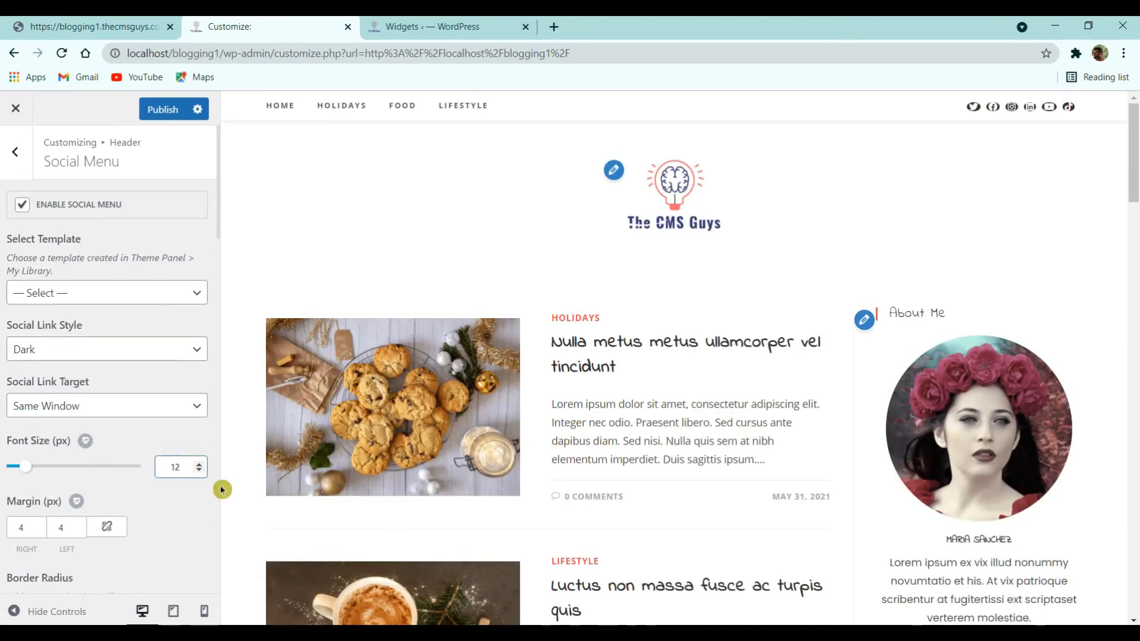
pyautogui.press('Up')
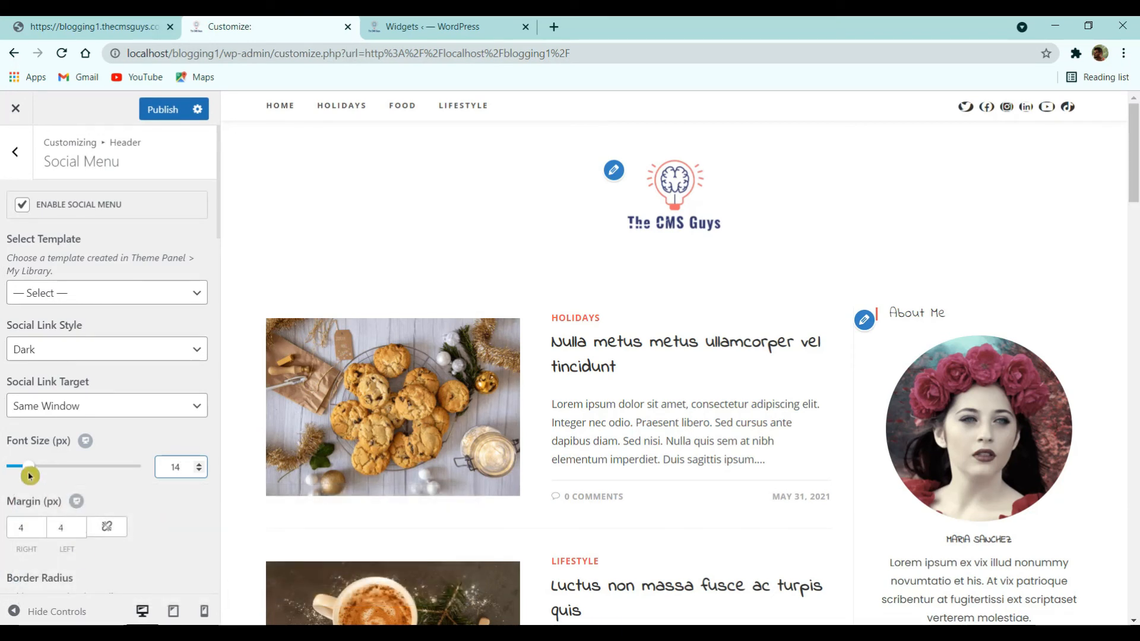
pyautogui.scroll(-3, 52, 483)
pyautogui.moveTo(35, 475); pyautogui.dragTo(3, 473)
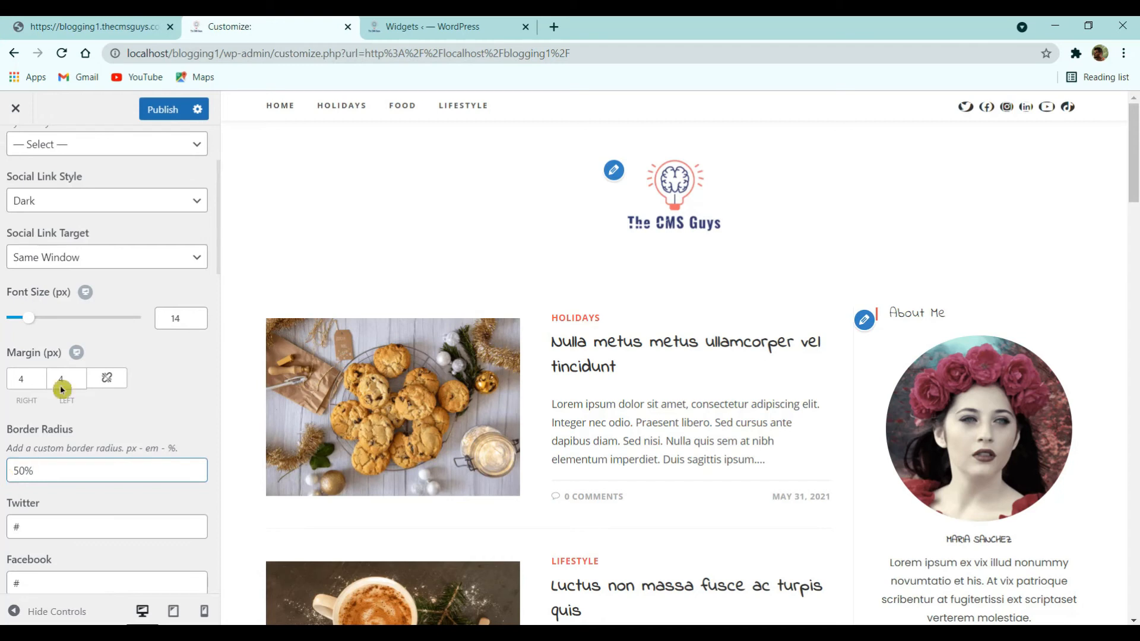
pyautogui.scroll(3, 62, 389)
pyautogui.click(16, 153)
pyautogui.click(16, 152)
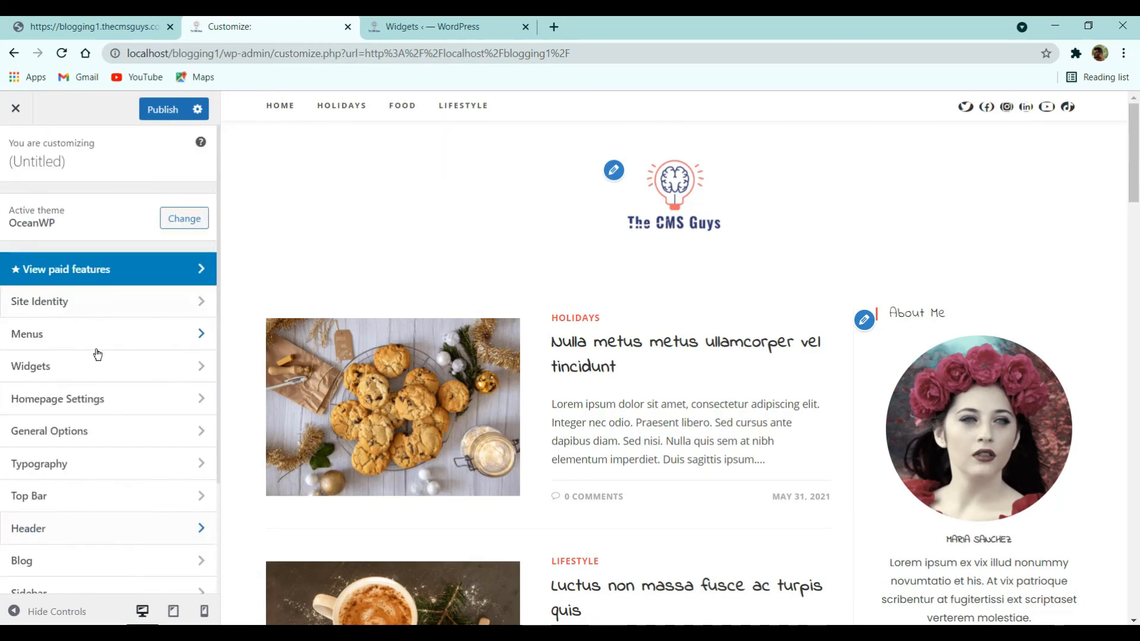
pyautogui.click(70, 477)
pyautogui.scroll(-3, 66, 404)
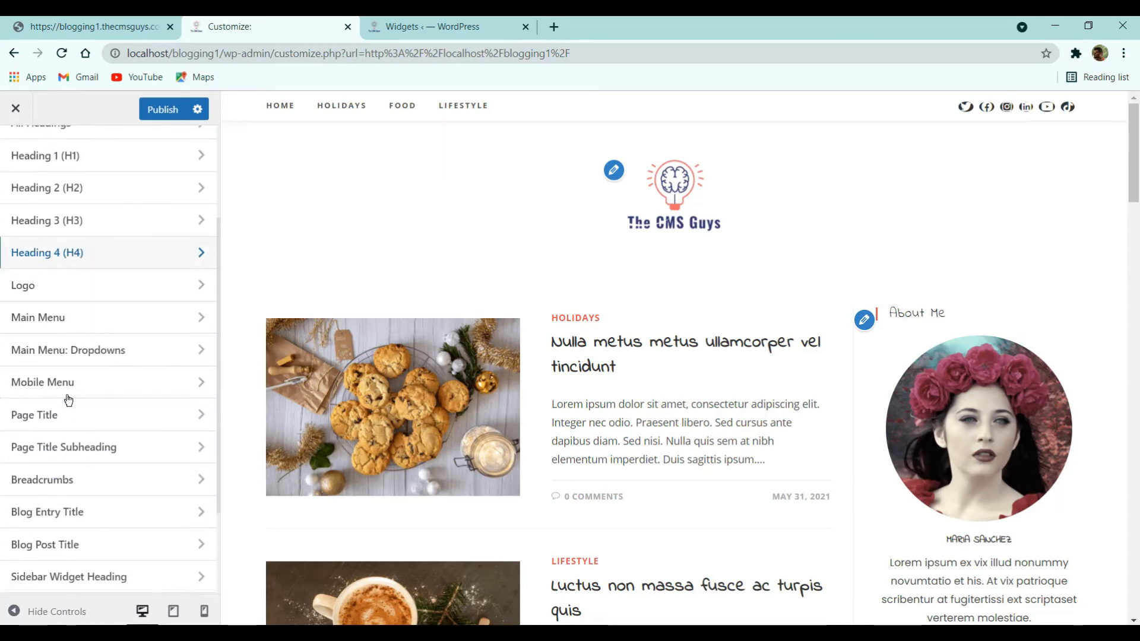
pyautogui.scroll(-3, 87, 475)
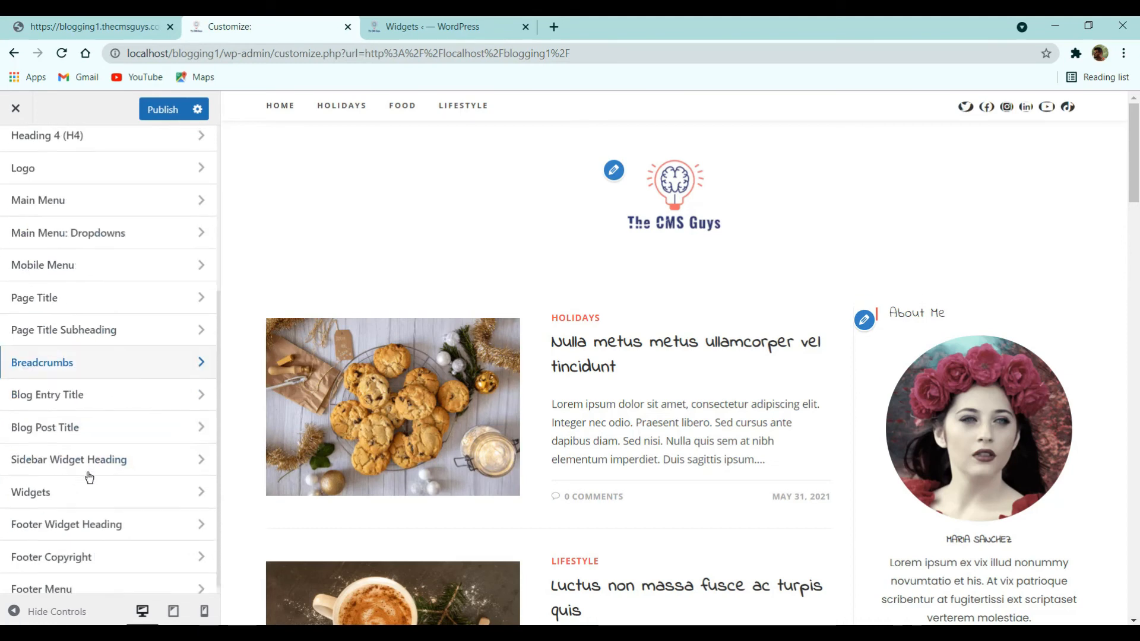
pyautogui.scroll(5, 88, 477)
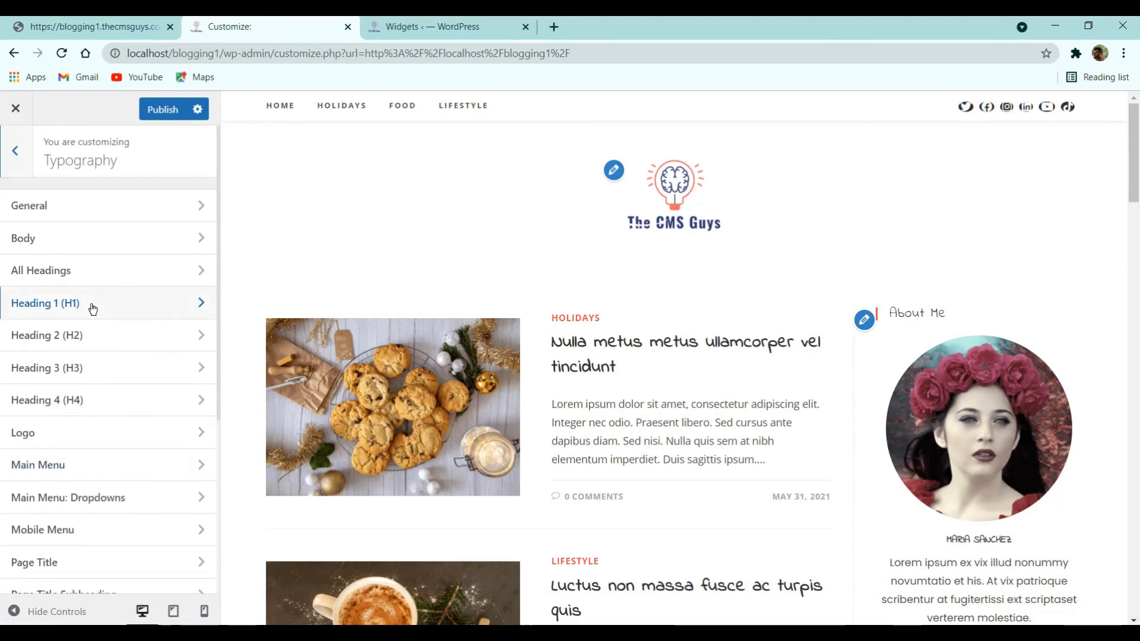
pyautogui.scroll(-3, 90, 444)
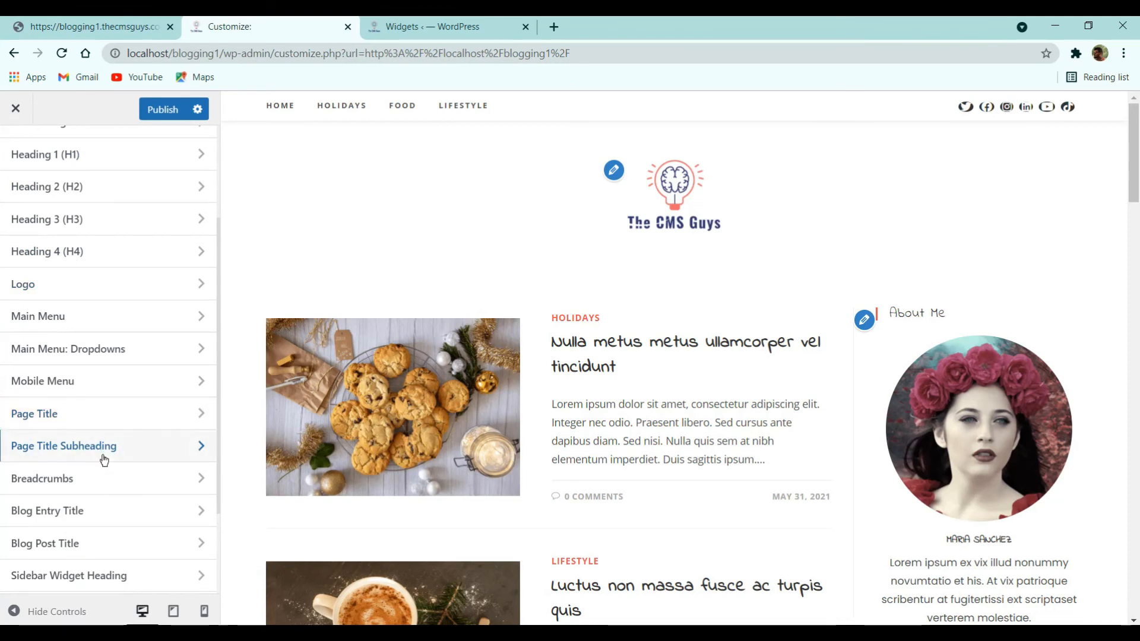
pyautogui.scroll(-2, 104, 461)
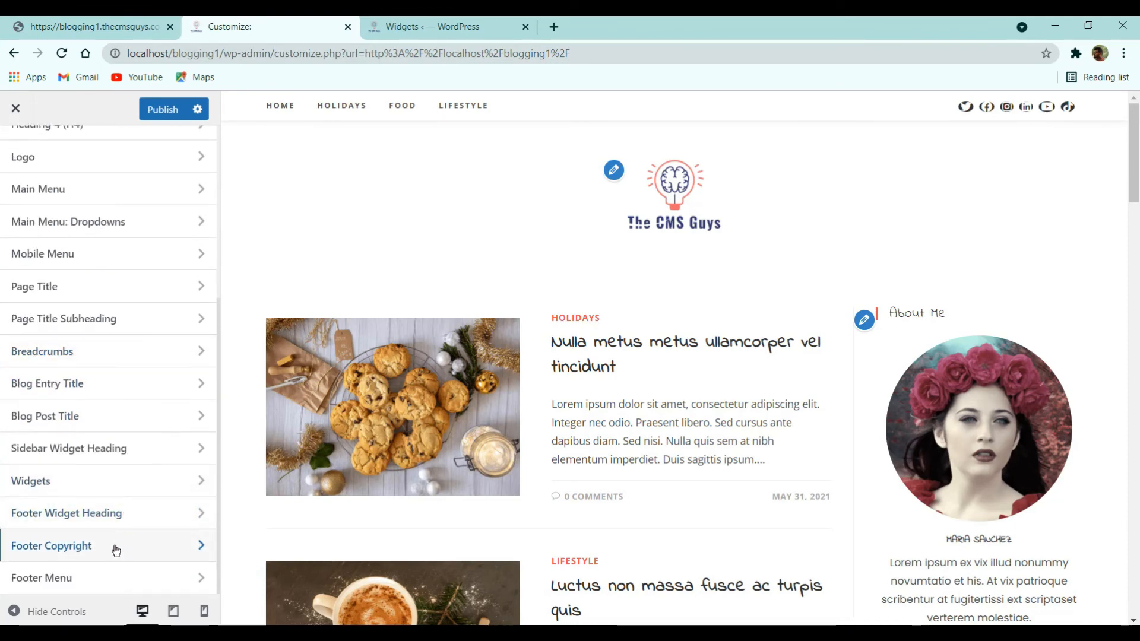
pyautogui.scroll(5, 107, 445)
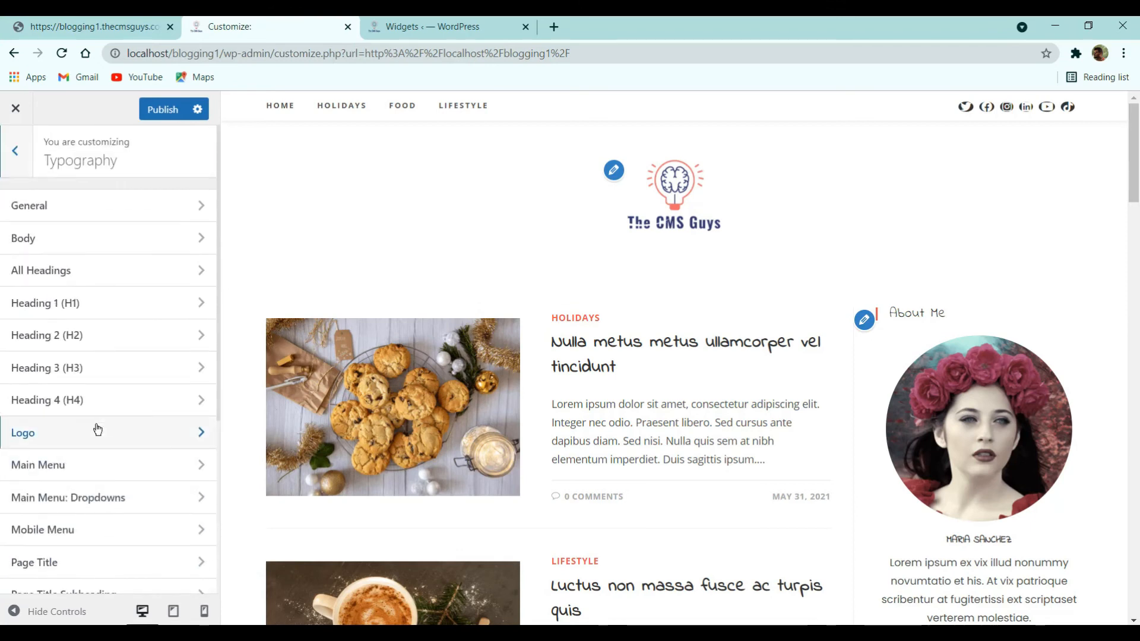
pyautogui.click(2, 159)
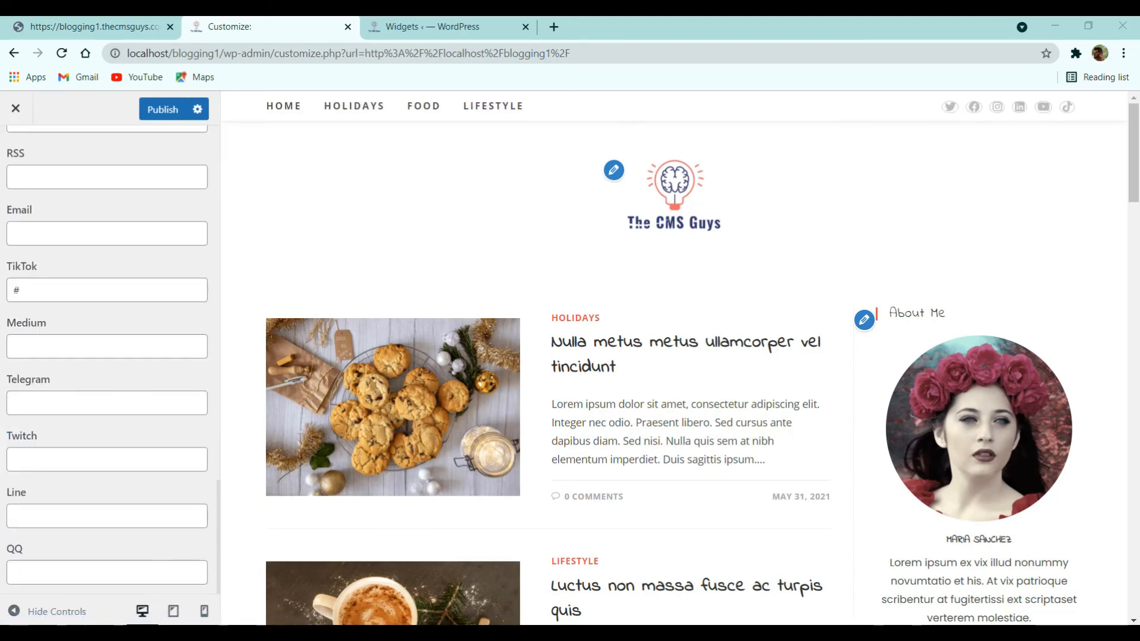
# - Choose the Simple social link style with font size 16, compare with the live site, and back out to the main sections
pyautogui.scroll(17, 88, 366)
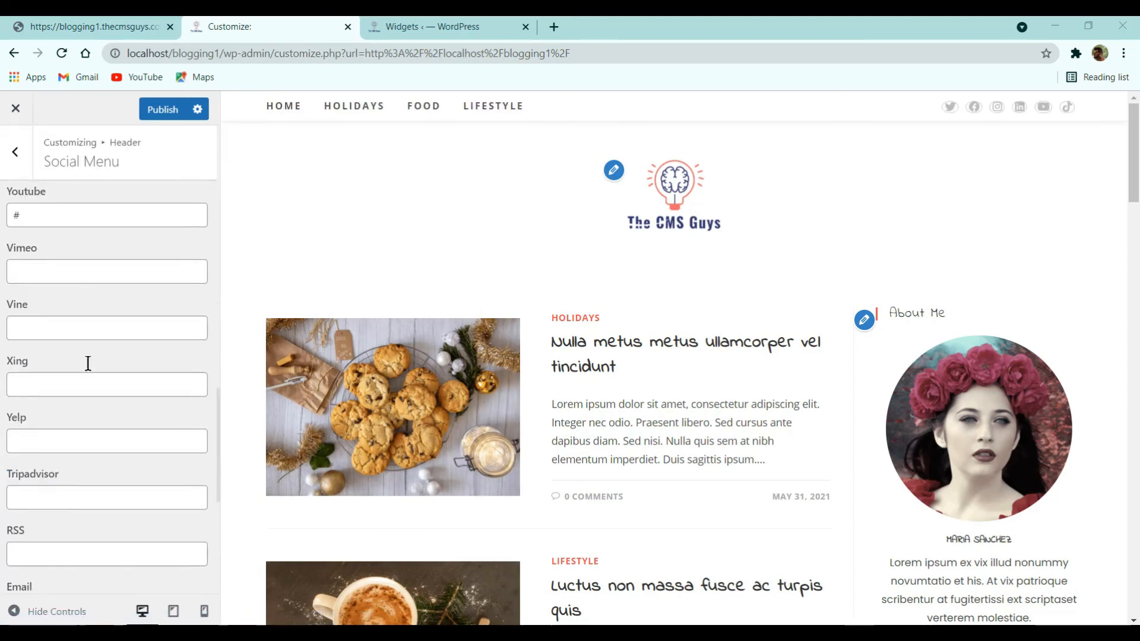
pyautogui.click(80, 349)
pyautogui.click(67, 370)
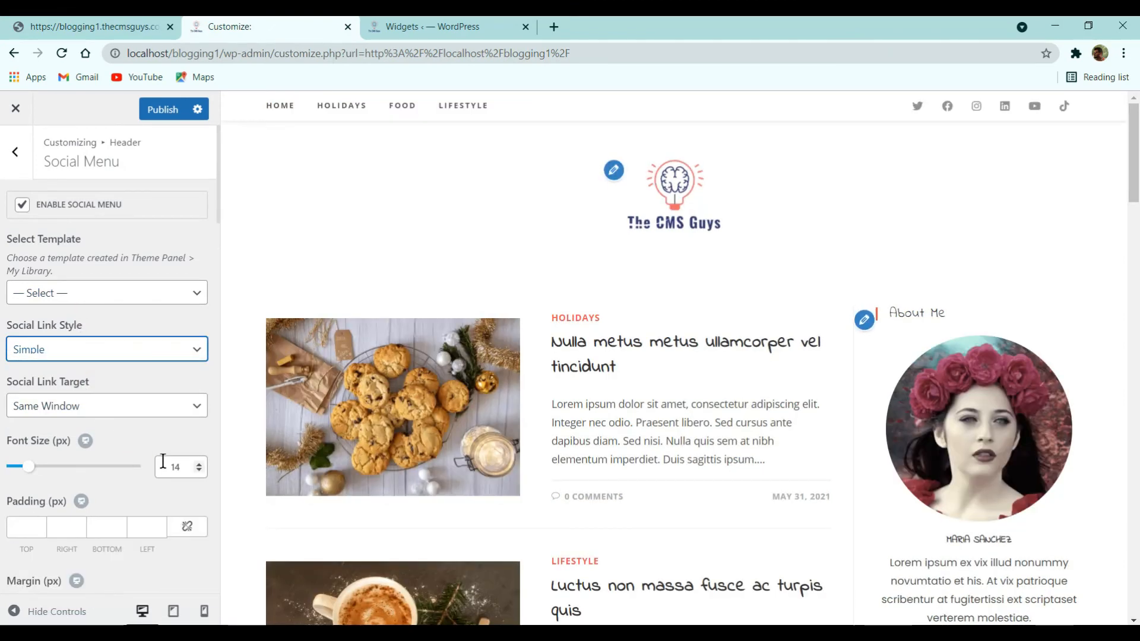
pyautogui.click(198, 464)
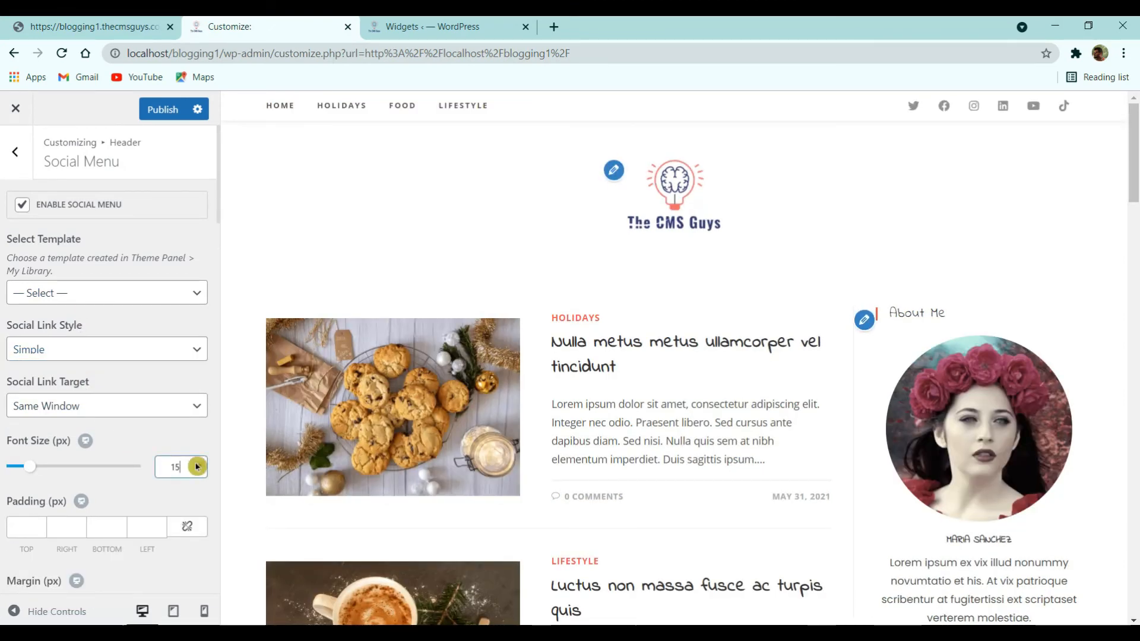
pyautogui.click(200, 464)
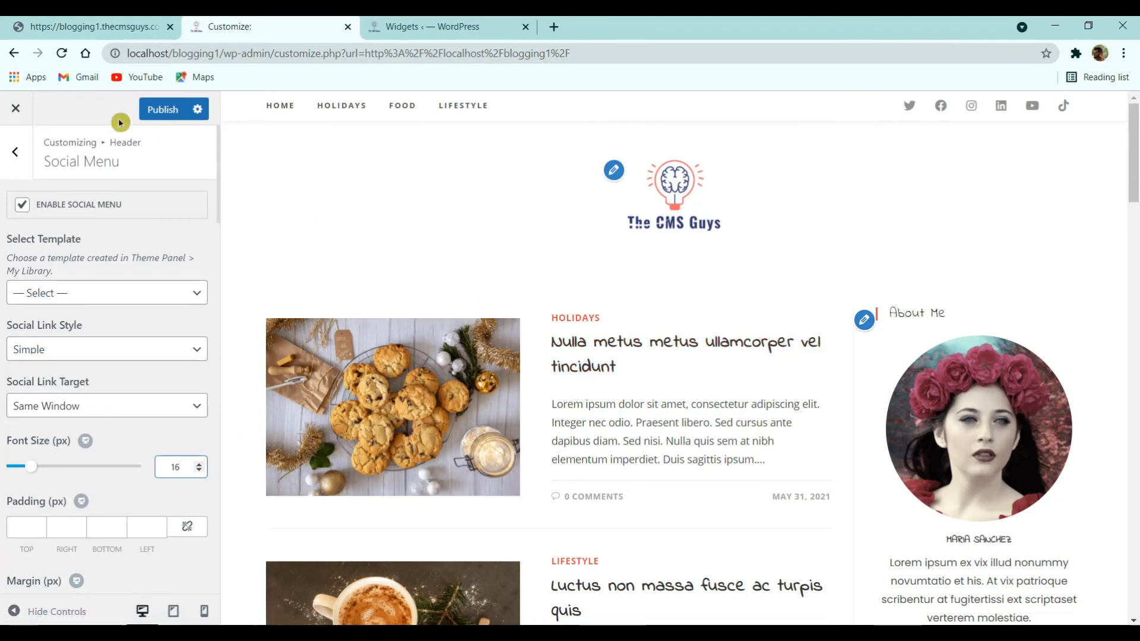
pyautogui.click(95, 26)
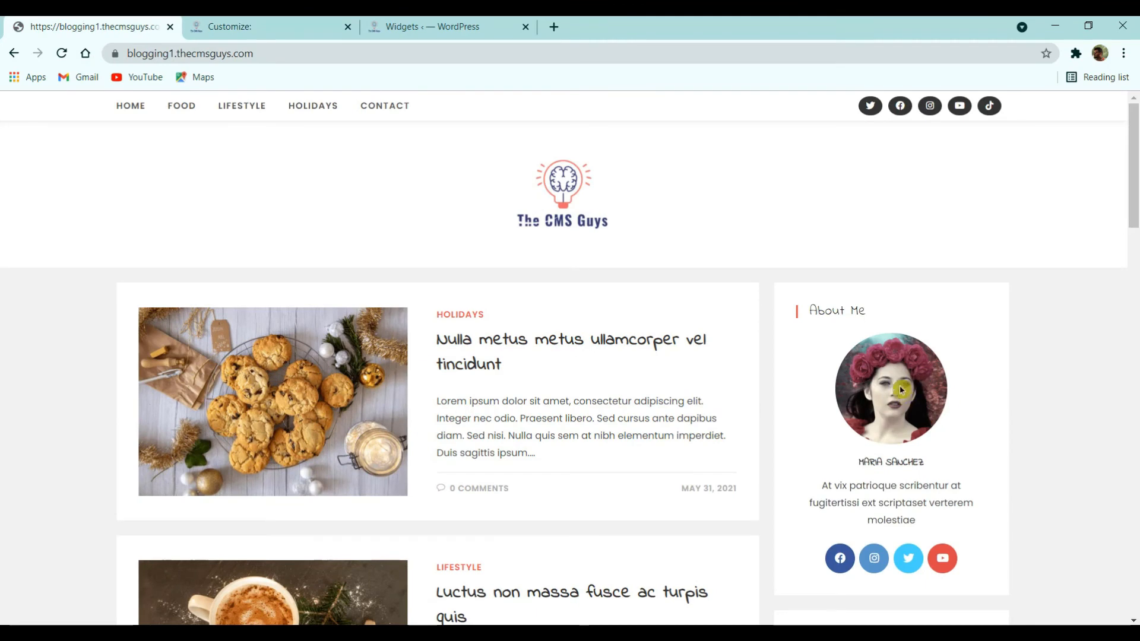
pyautogui.click(274, 26)
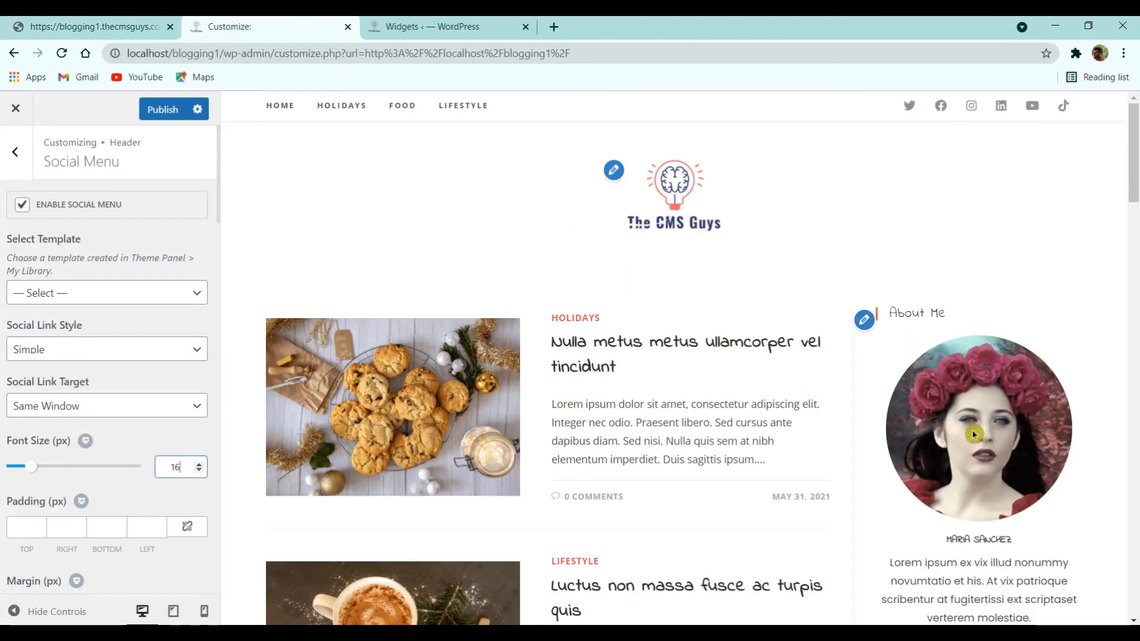
pyautogui.click(15, 152)
pyautogui.click(15, 149)
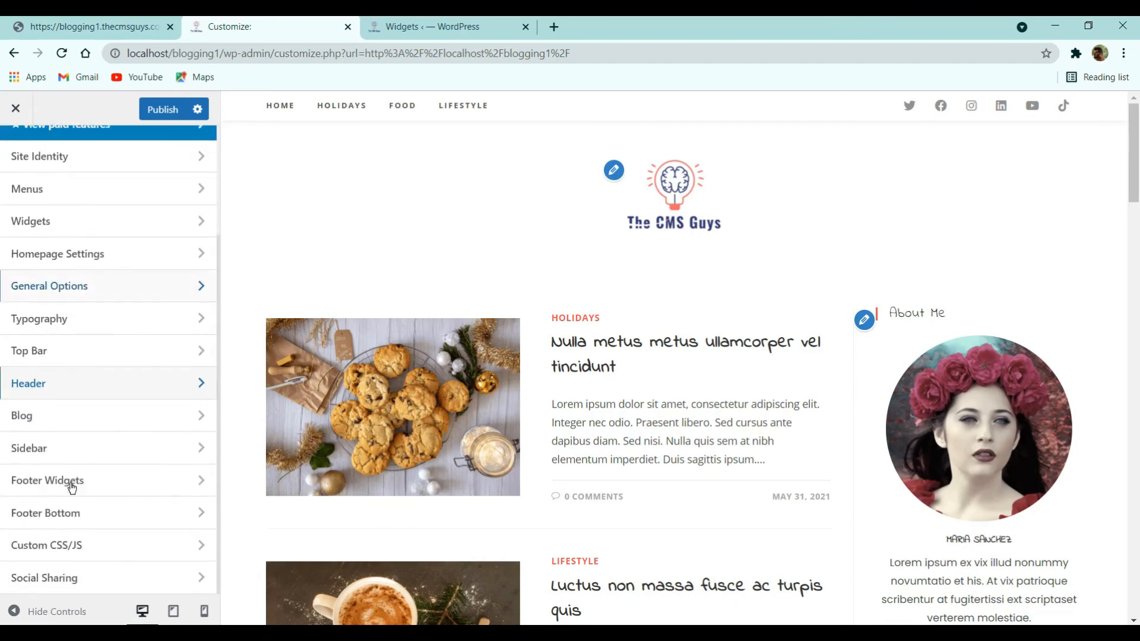
# - Paste Custom CSS capping the About Me avatar at 150px wide, publish, and close the customizer
pyautogui.click(76, 545)
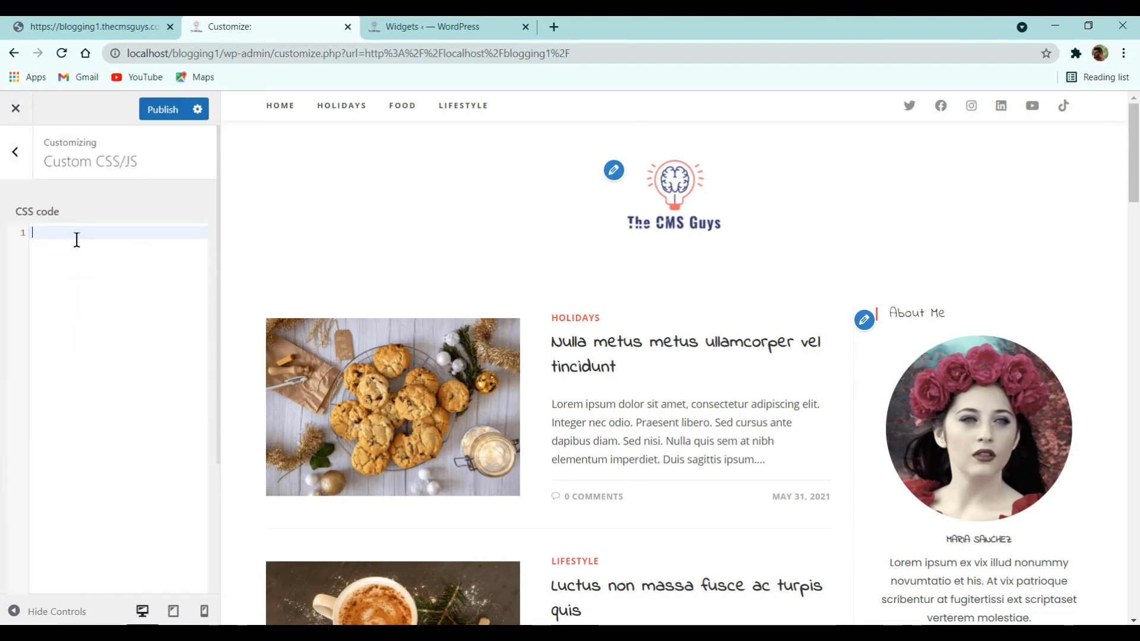
pyautogui.write('.oceanwp-about-me .oceanwp-about-me-avatar img {     max-width: 150px; }')
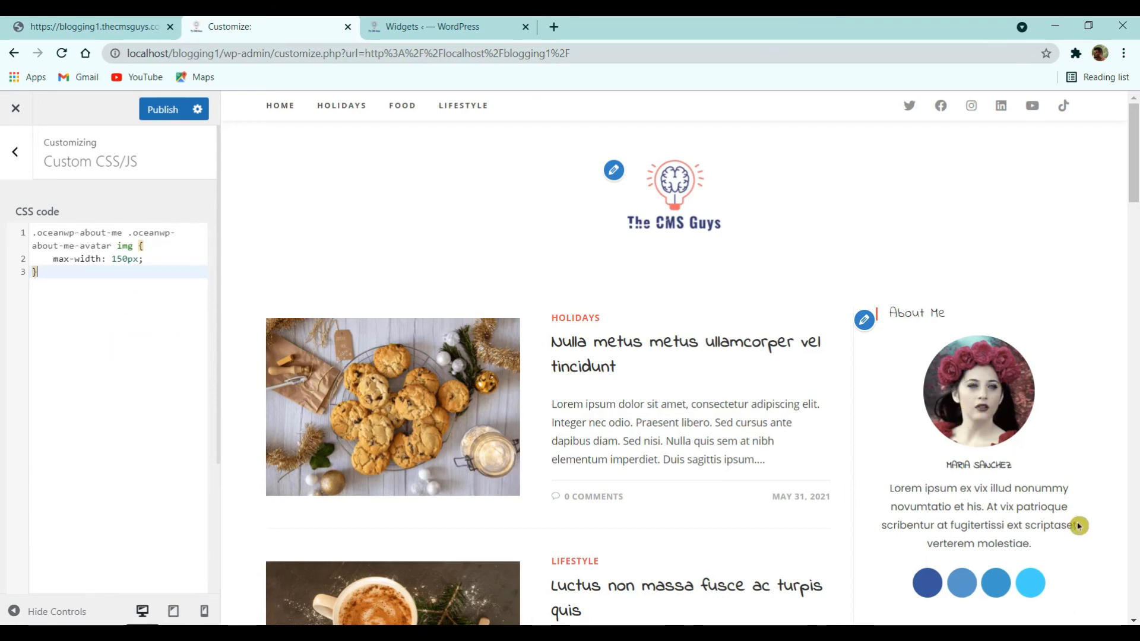
pyautogui.click(159, 111)
pyautogui.click(16, 156)
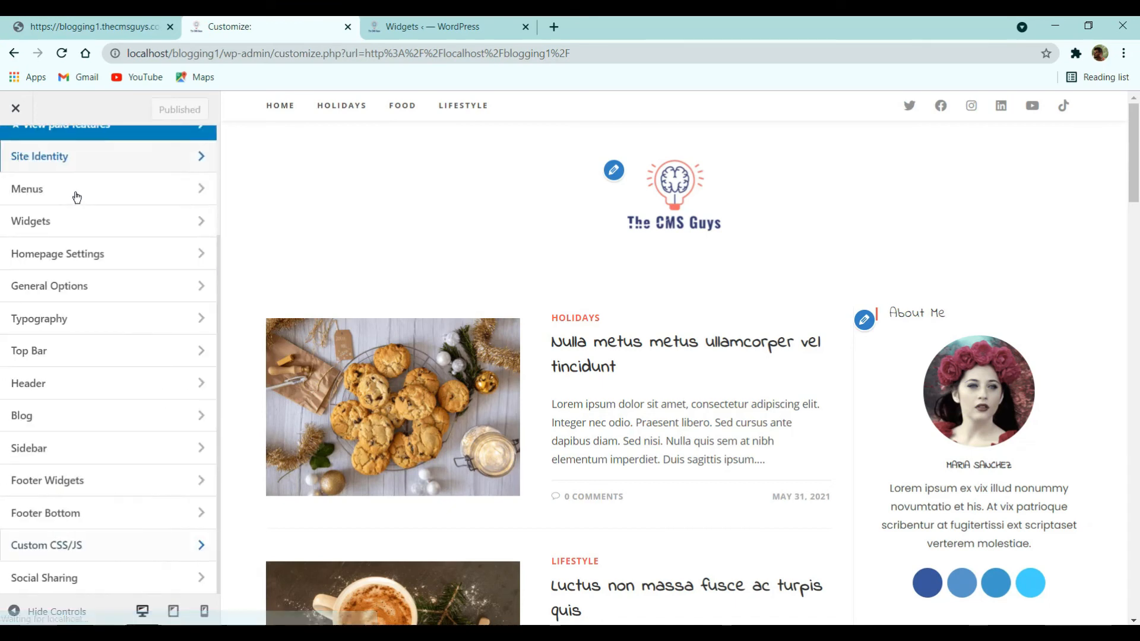
pyautogui.click(13, 17)
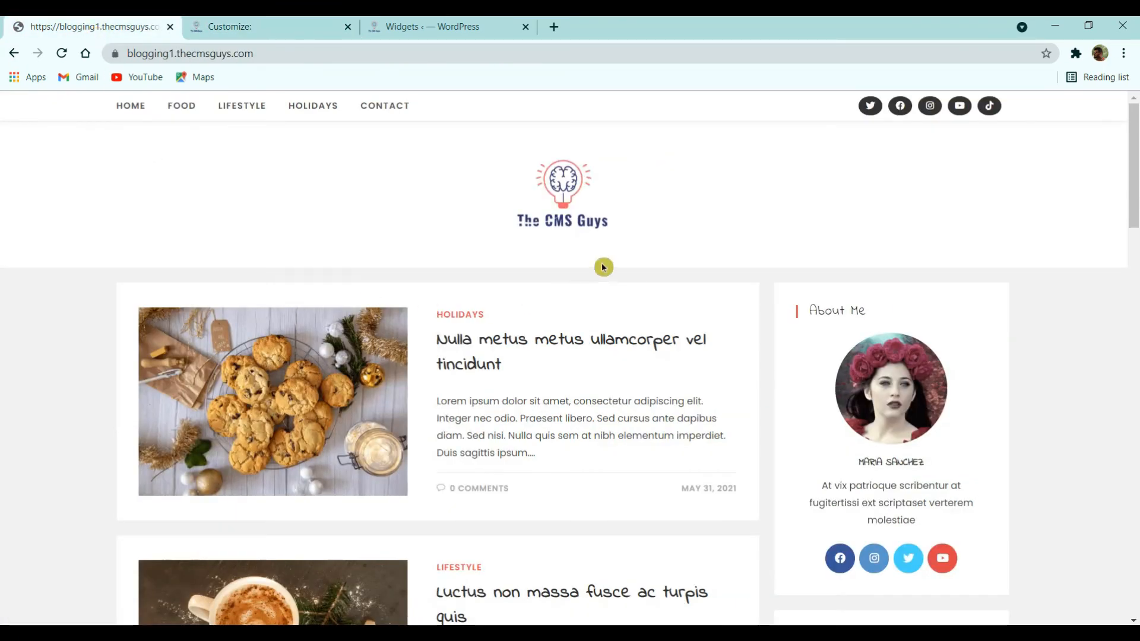
pyautogui.click(236, 25)
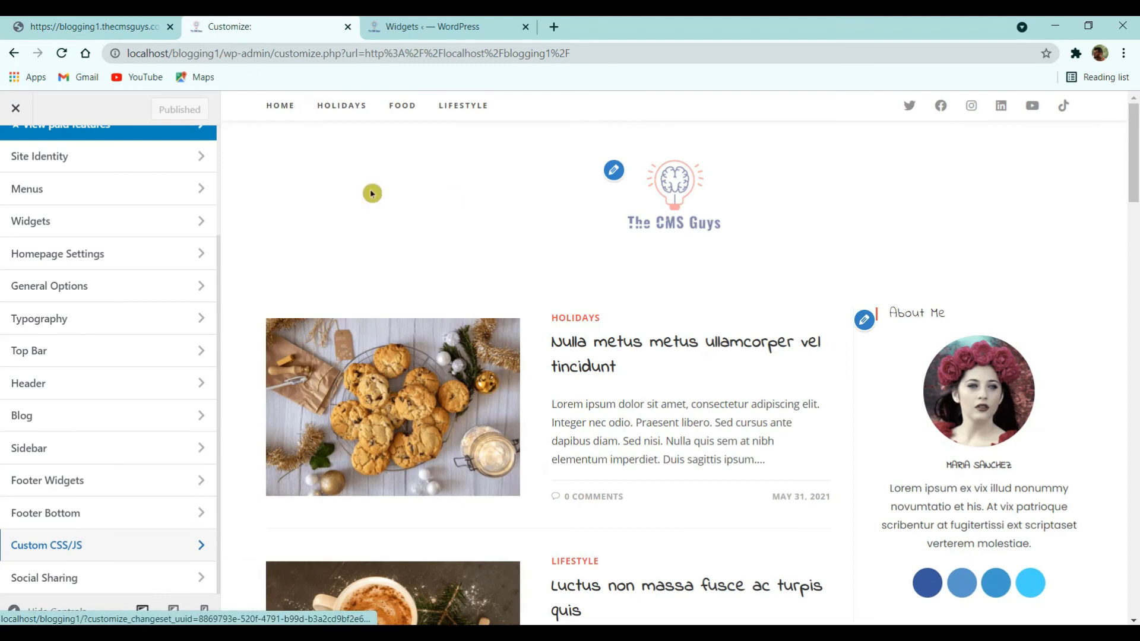
pyautogui.click(15, 108)
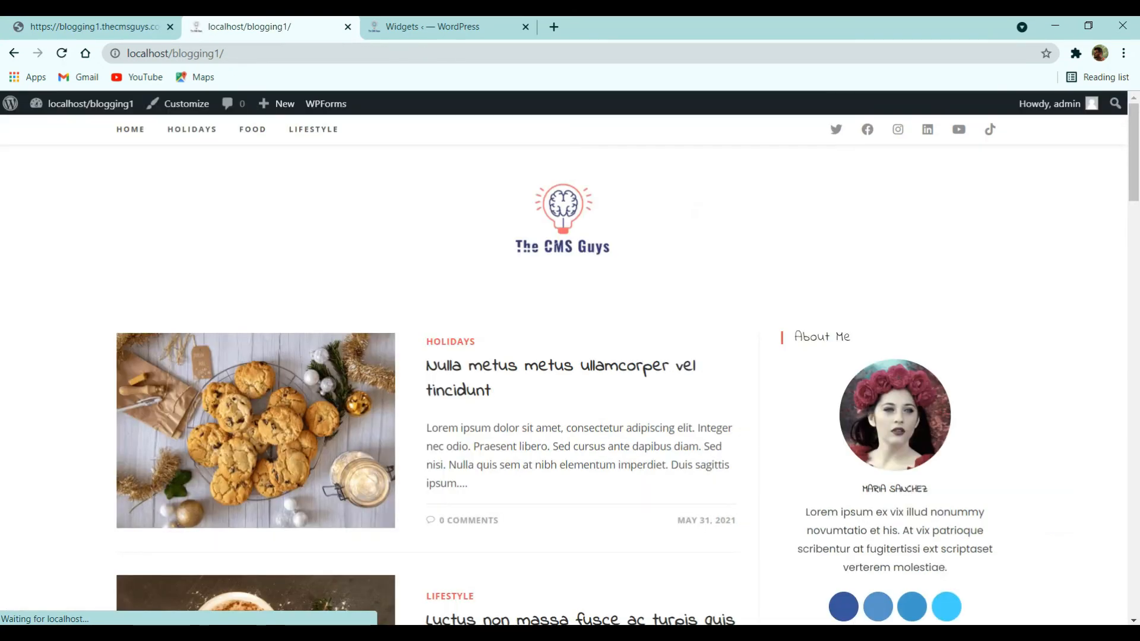
# - Create a new page titled 'Contact' from the dashboard's Pages list
pyautogui.moveTo(83, 104)
pyautogui.click(75, 132)
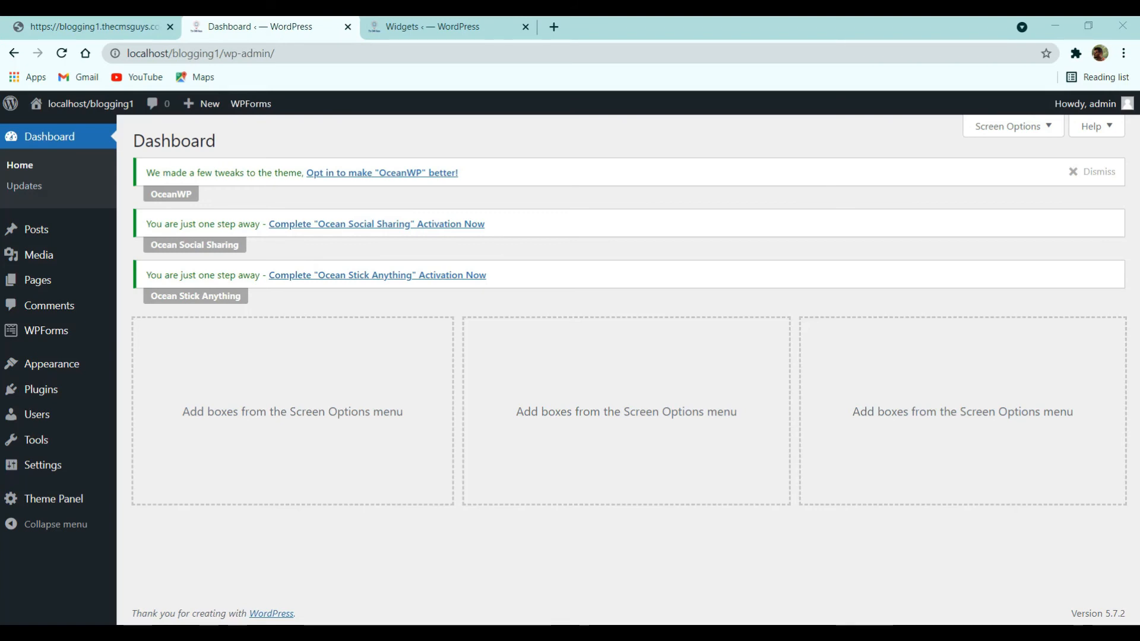
pyautogui.click(37, 280)
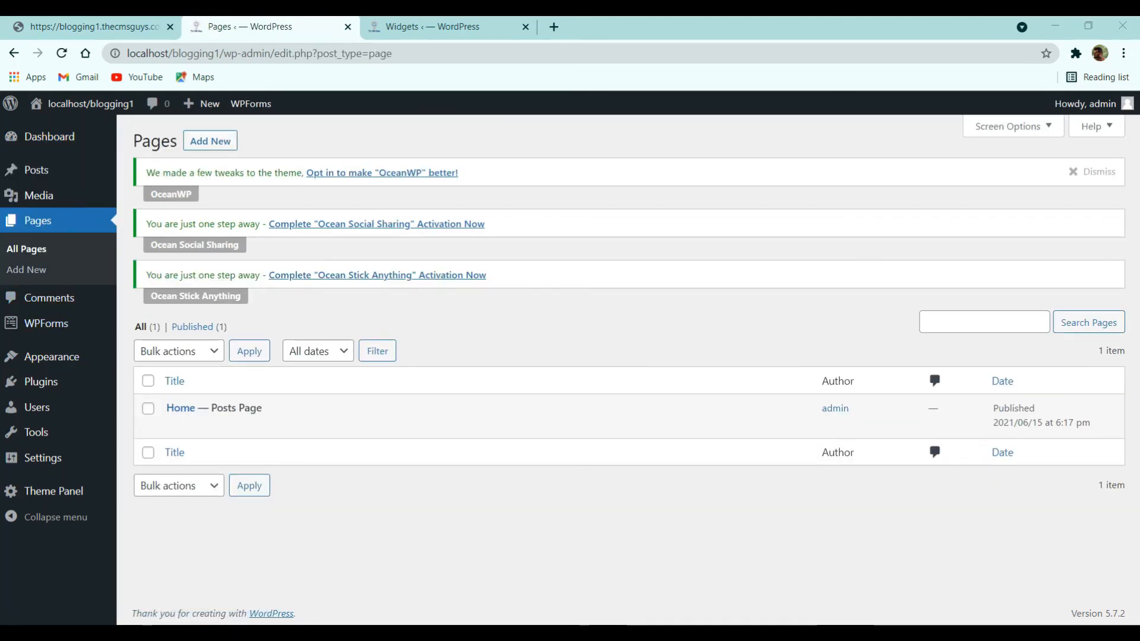
pyautogui.click(211, 146)
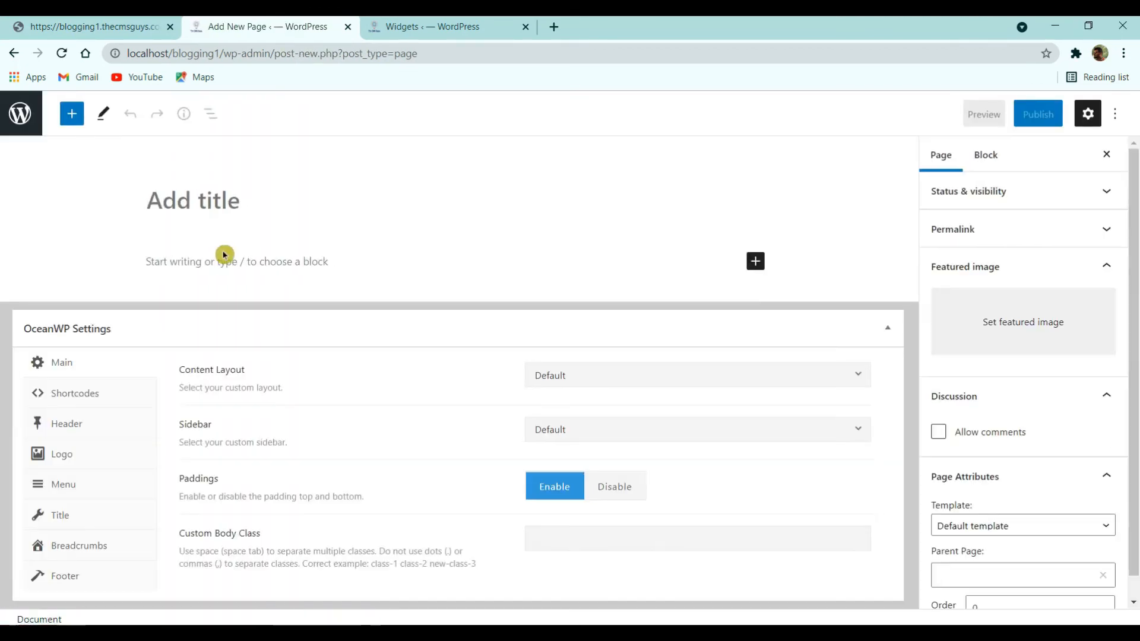
pyautogui.write('Contact')
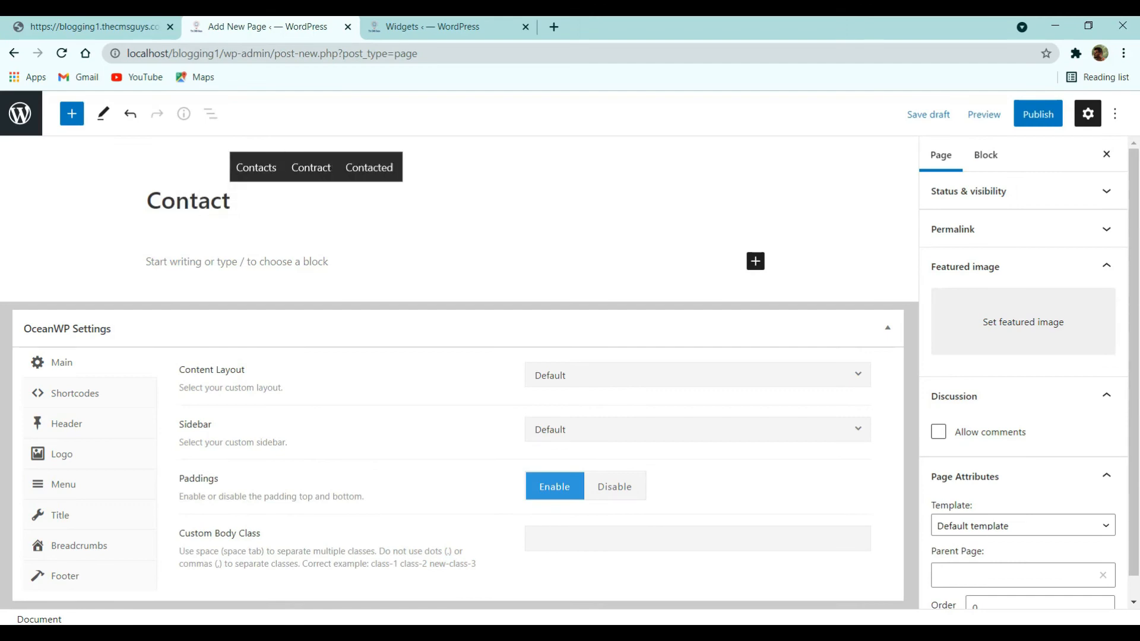
pyautogui.hotkey('alt', 'Tab')
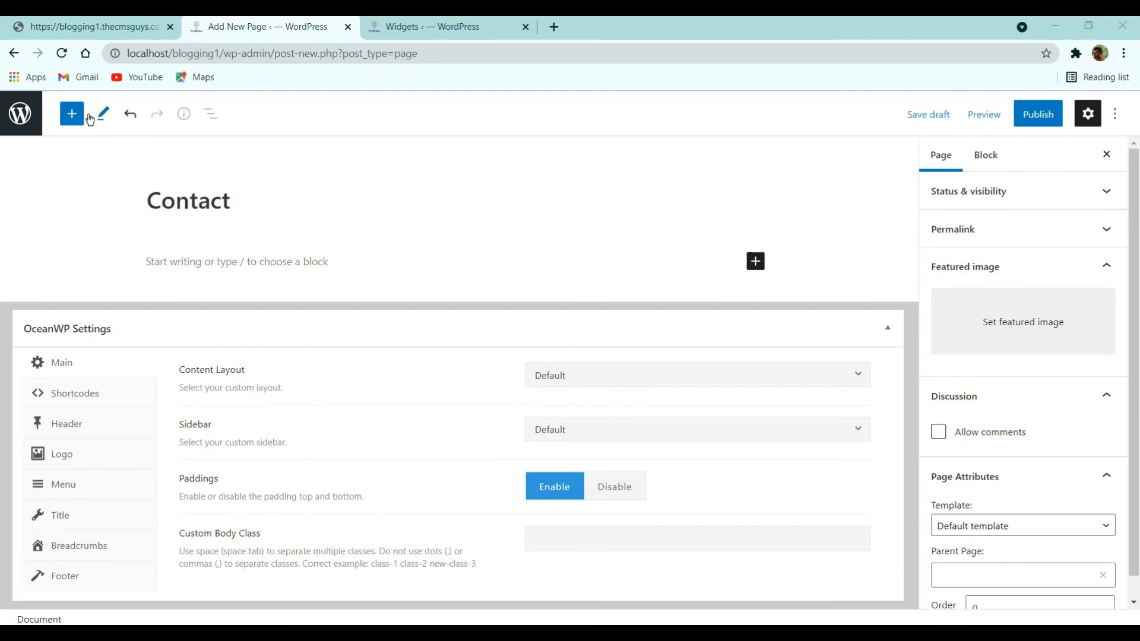
# - Insert a WPForms block, publish the Contact page, and return to the pages list
pyautogui.click(72, 122)
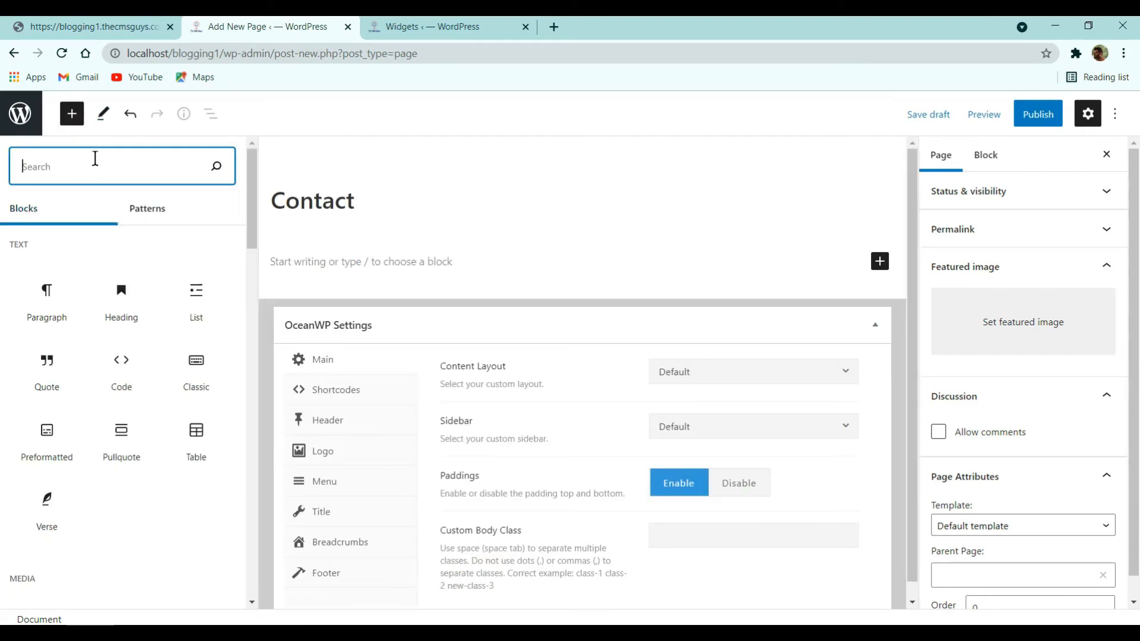
pyautogui.write('wp')
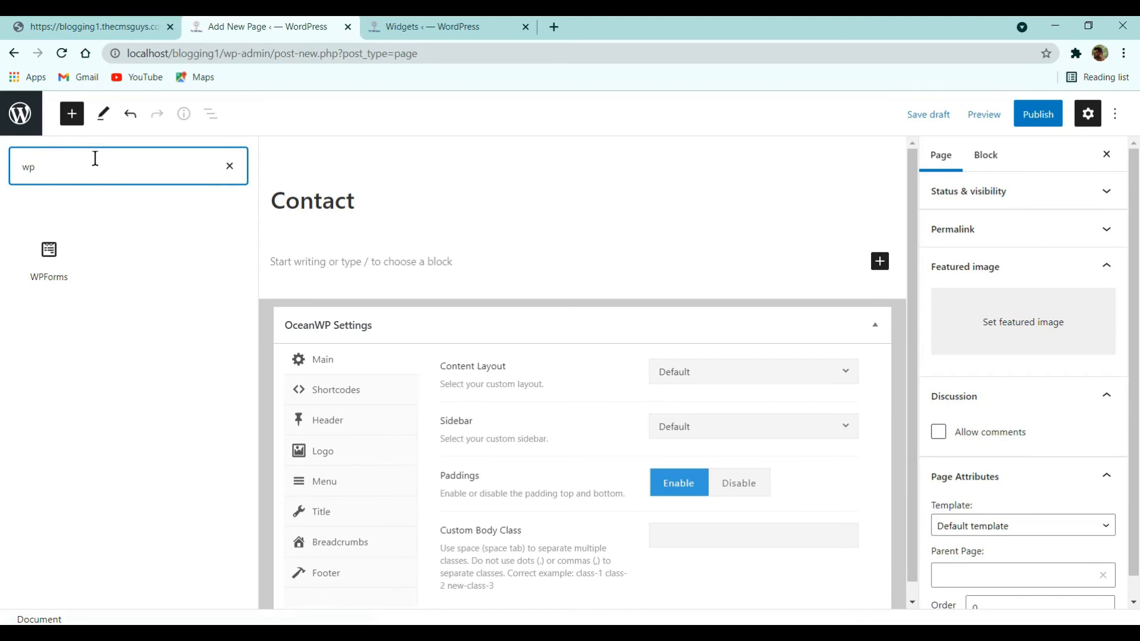
pyautogui.click(49, 259)
pyautogui.click(564, 389)
pyautogui.click(564, 389)
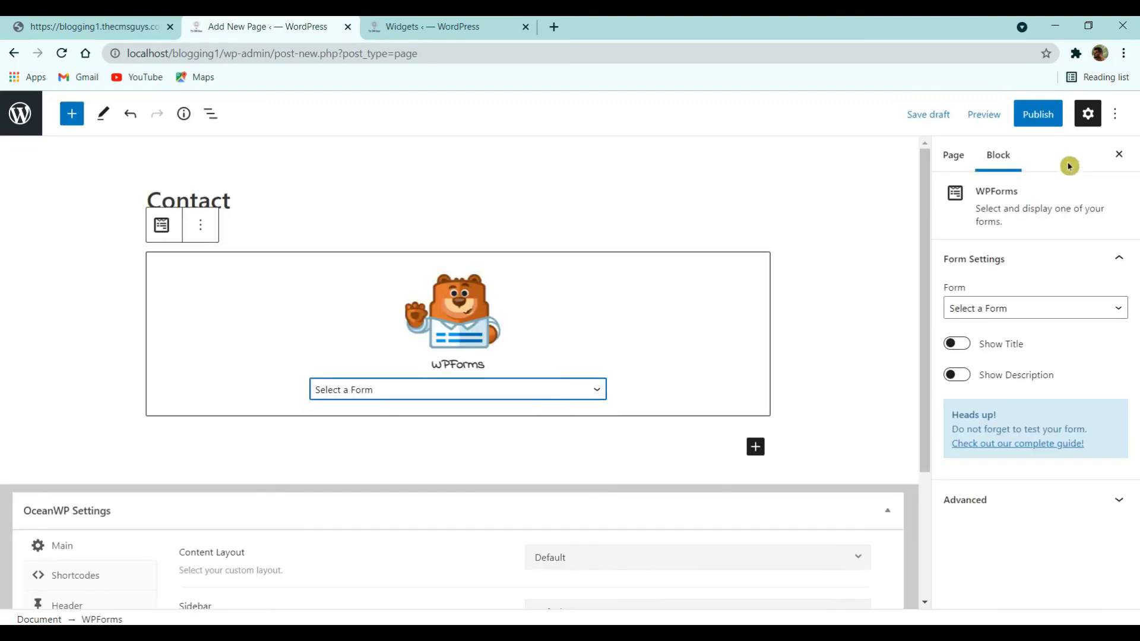
pyautogui.click(1038, 114)
pyautogui.click(988, 116)
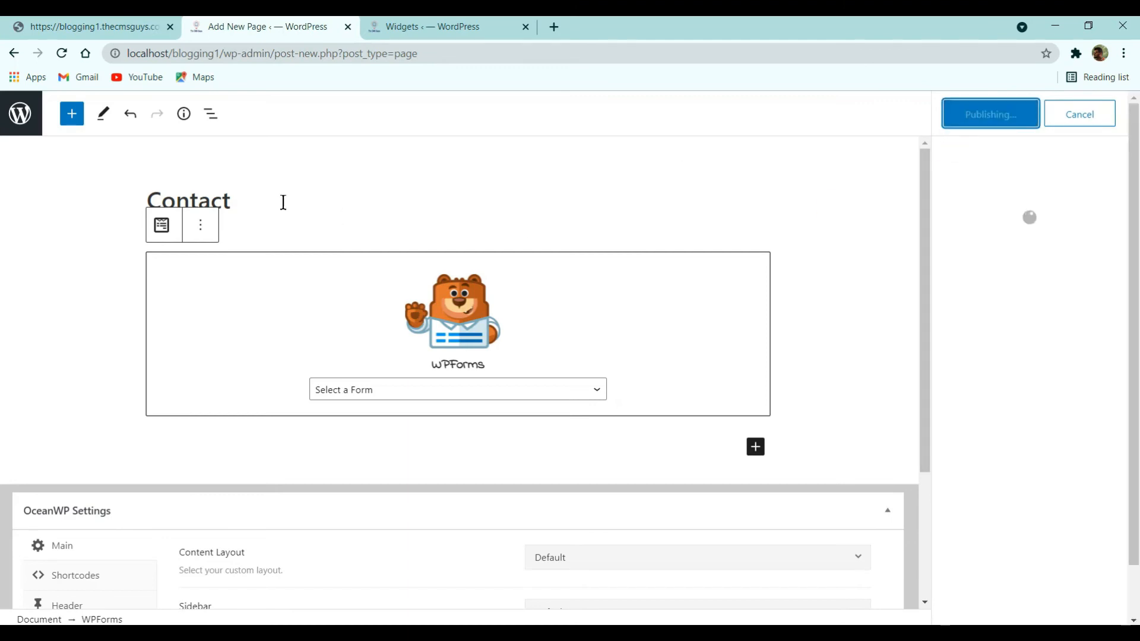
pyautogui.click(16, 119)
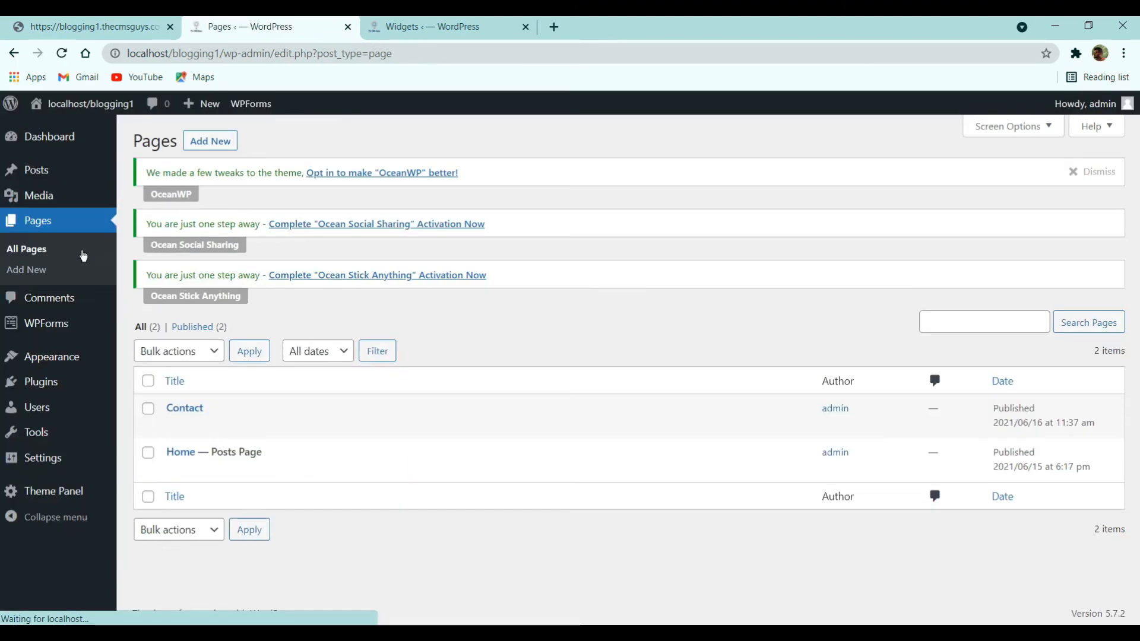
# - Create a form from the WPForms Simple Contact Form template and preview the live Contact page
pyautogui.click(59, 324)
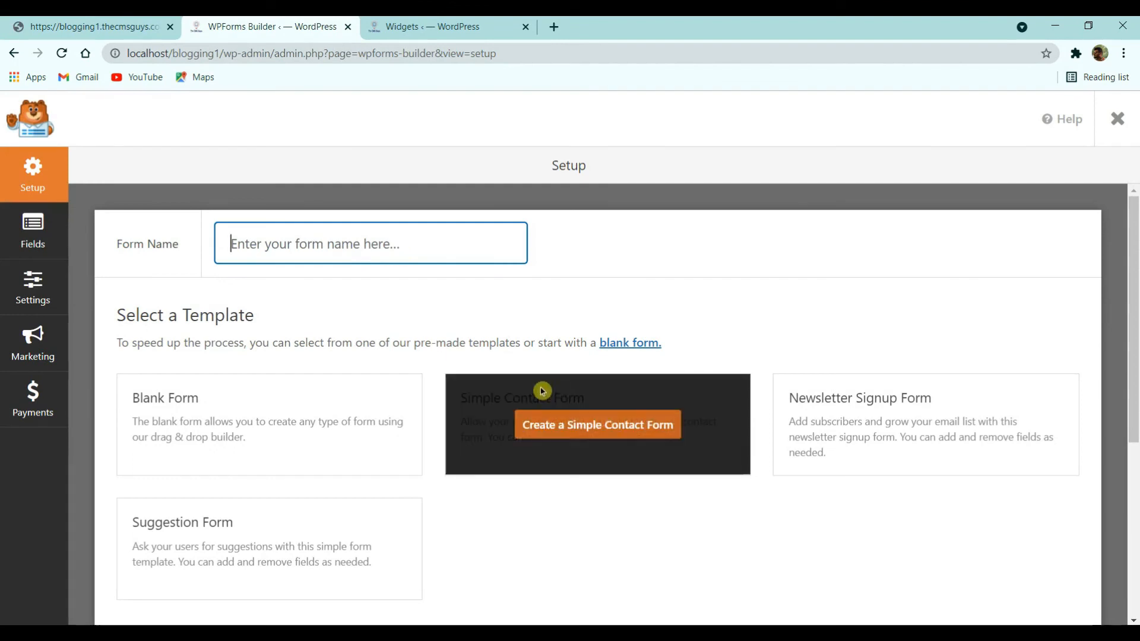
pyautogui.click(575, 423)
pyautogui.click(136, 19)
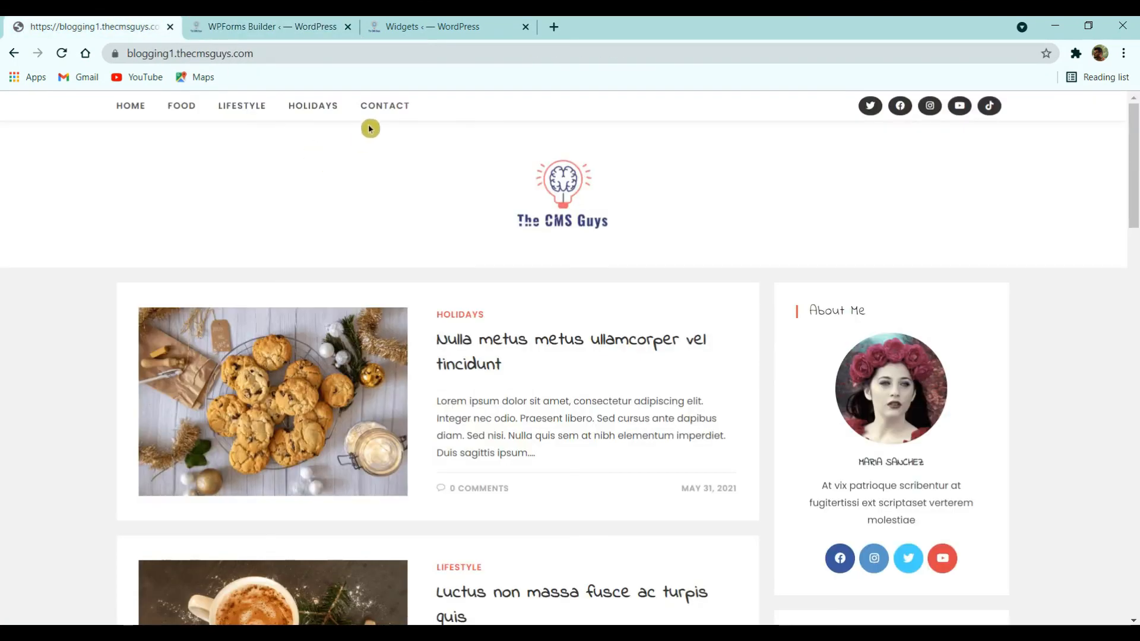
pyautogui.click(376, 108)
pyautogui.scroll(-5, 426, 177)
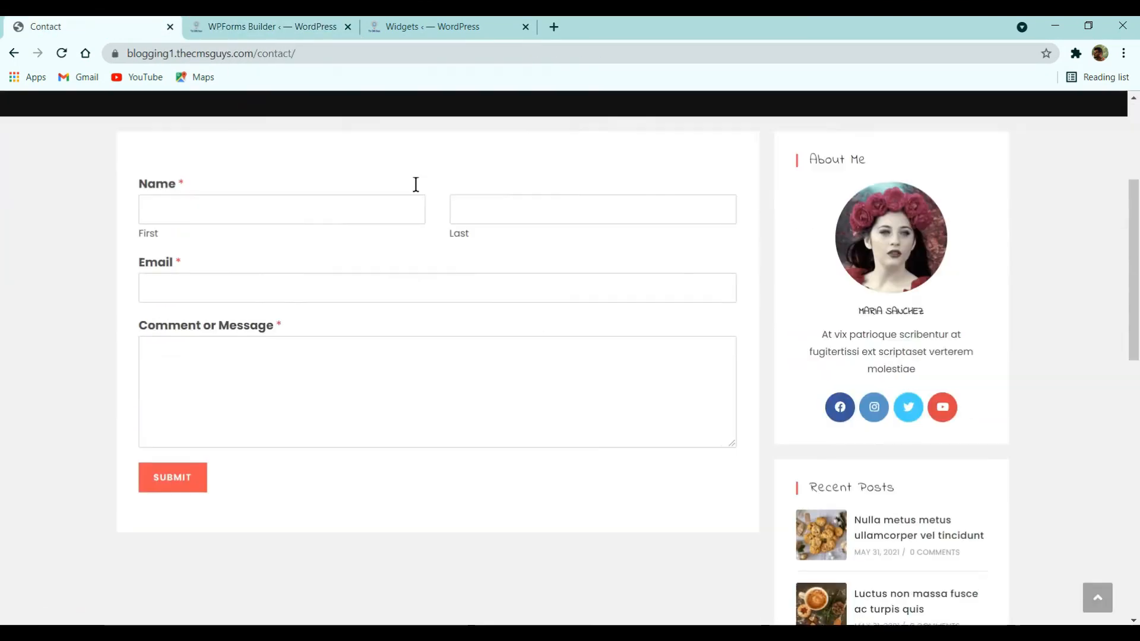
pyautogui.scroll(2, 386, 257)
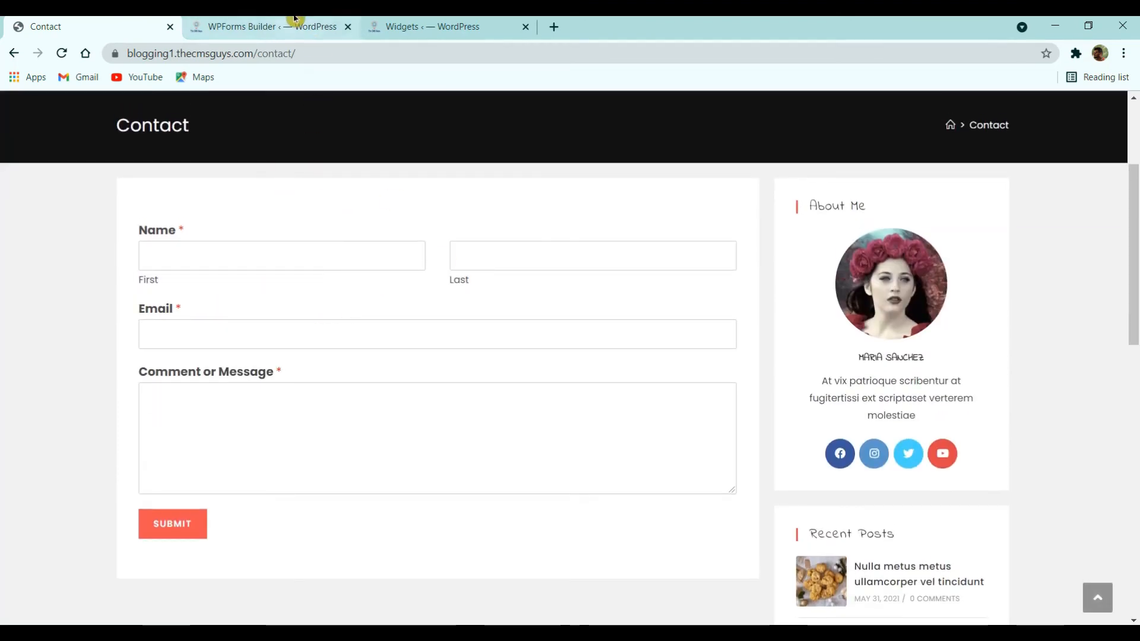
pyautogui.click(267, 24)
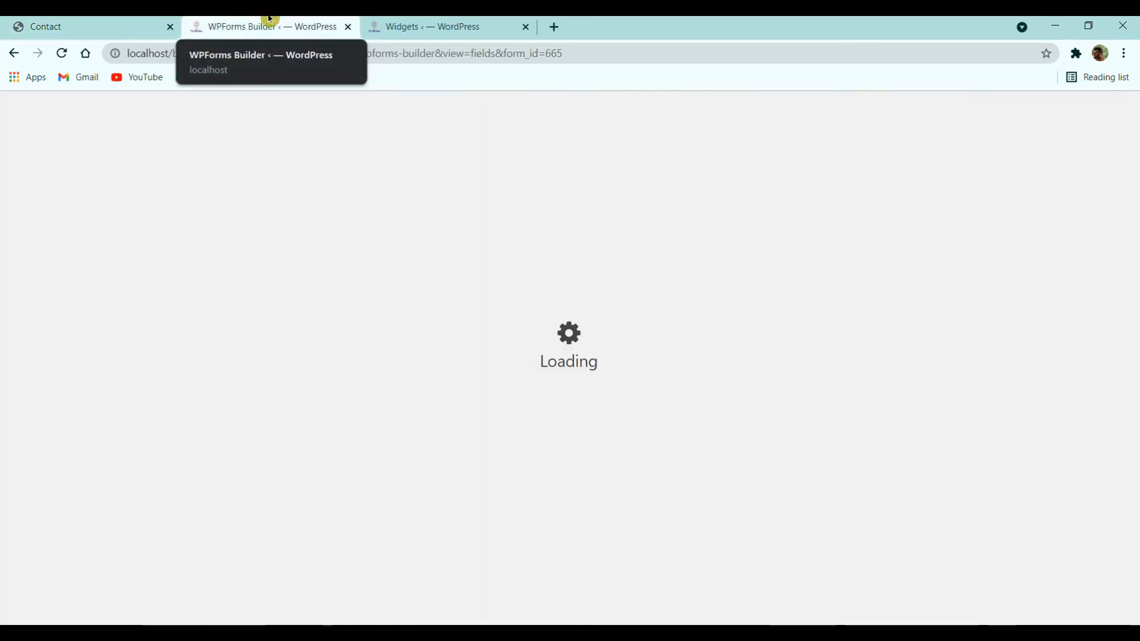
pyautogui.click(159, 20)
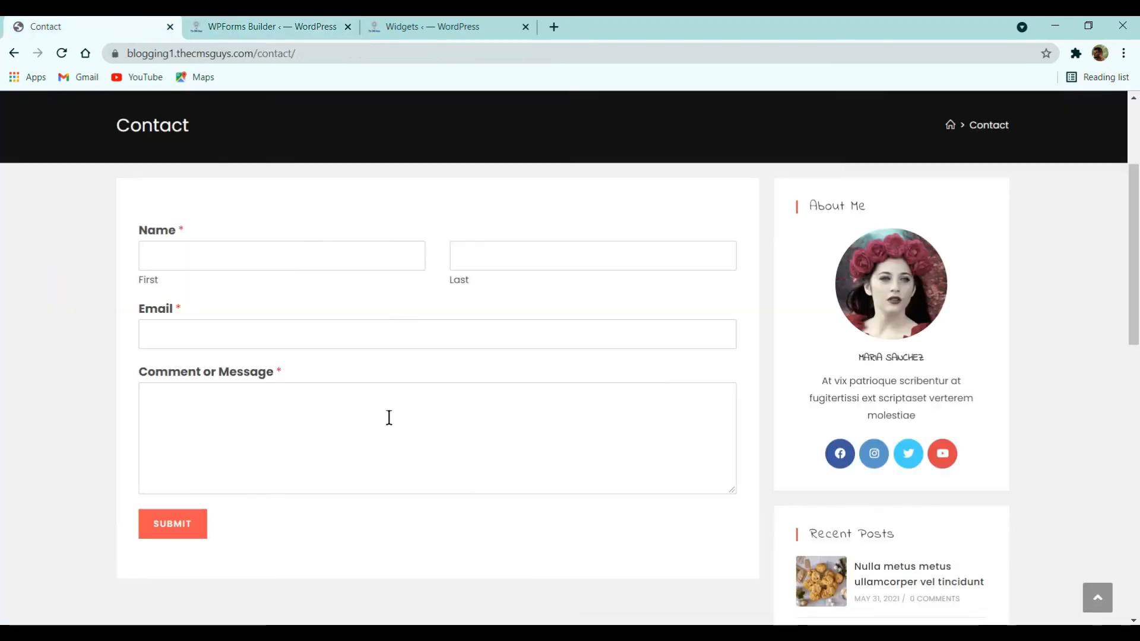
pyautogui.hotkey('ctrl', 'Tab')
# - Enable Hide Sub-Labels in the Name field's advanced options and save the form
pyautogui.click(526, 336)
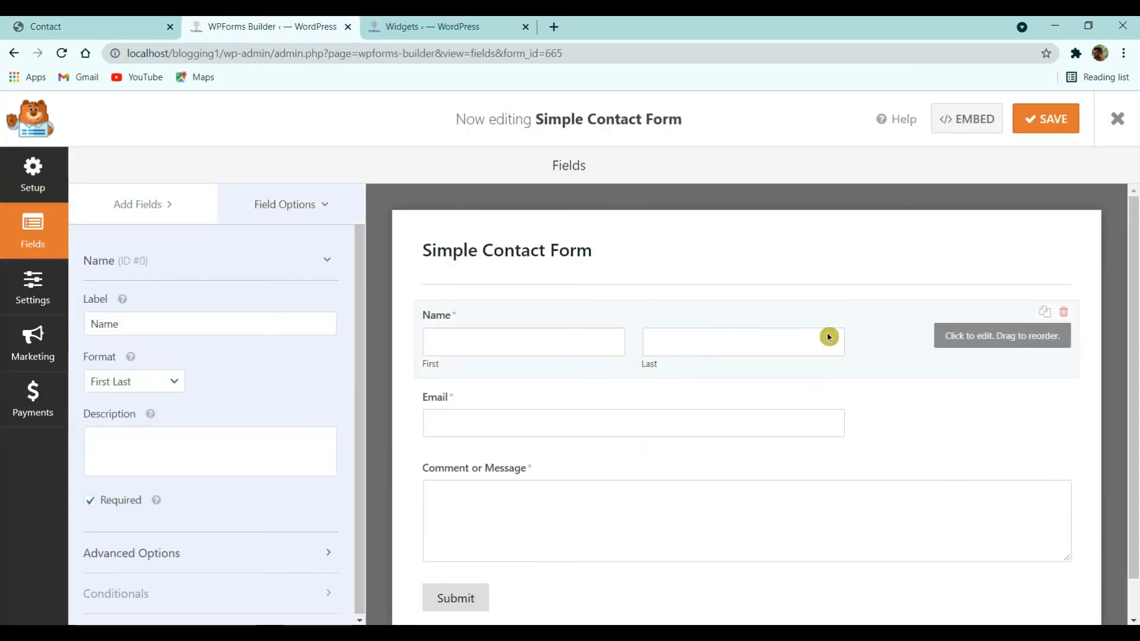
pyautogui.click(181, 552)
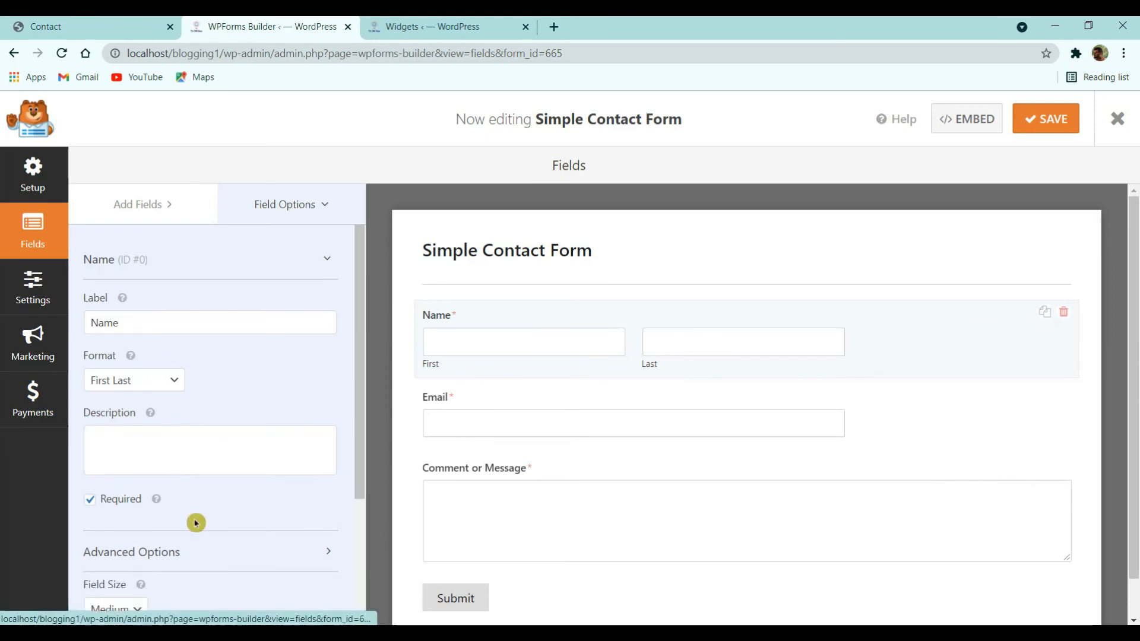
pyautogui.scroll(-3, 164, 465)
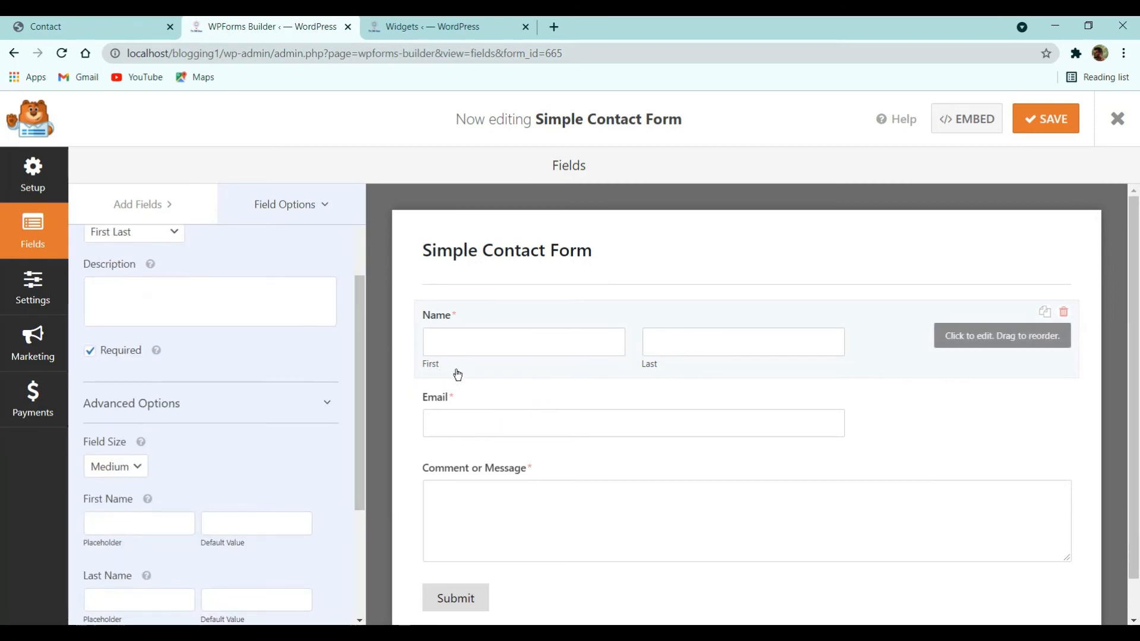
pyautogui.scroll(-3, 128, 504)
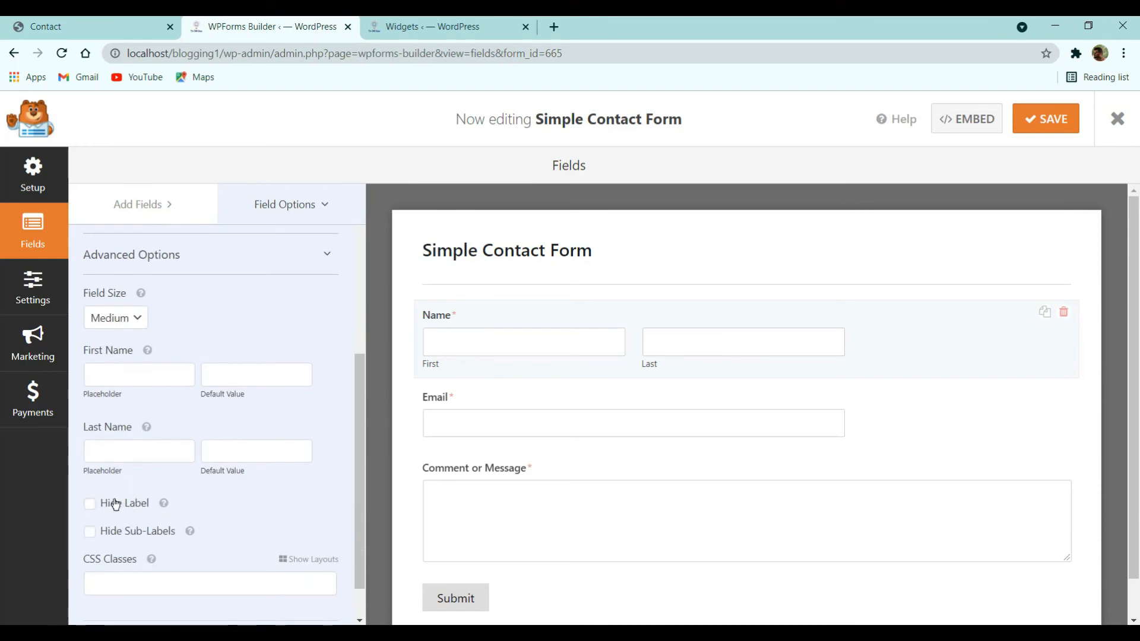
pyautogui.click(120, 530)
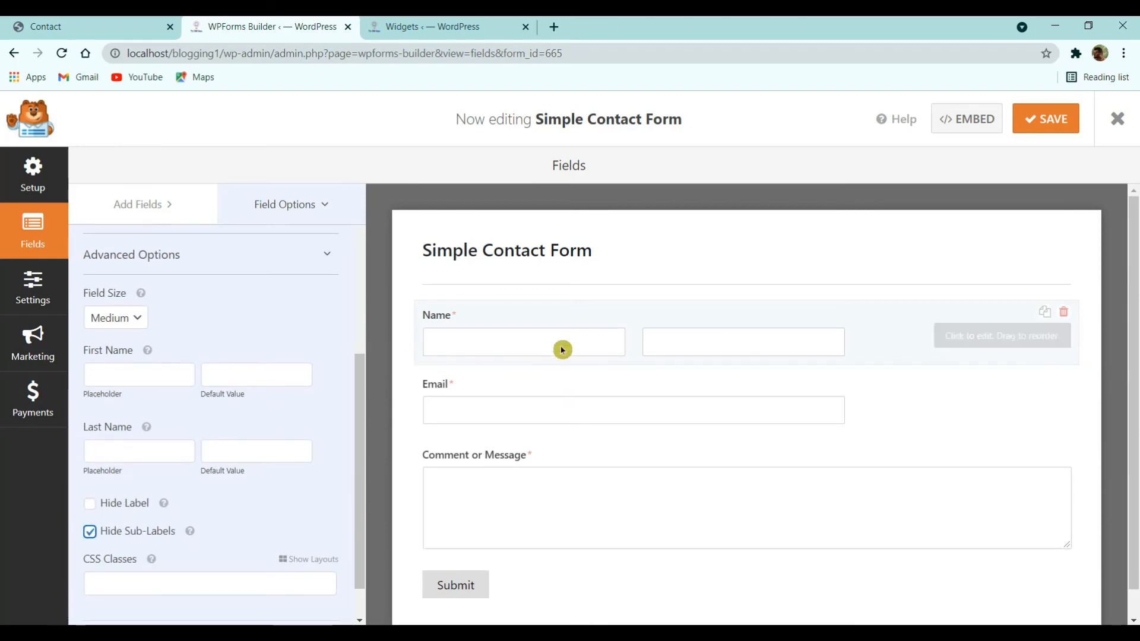
pyautogui.click(46, 26)
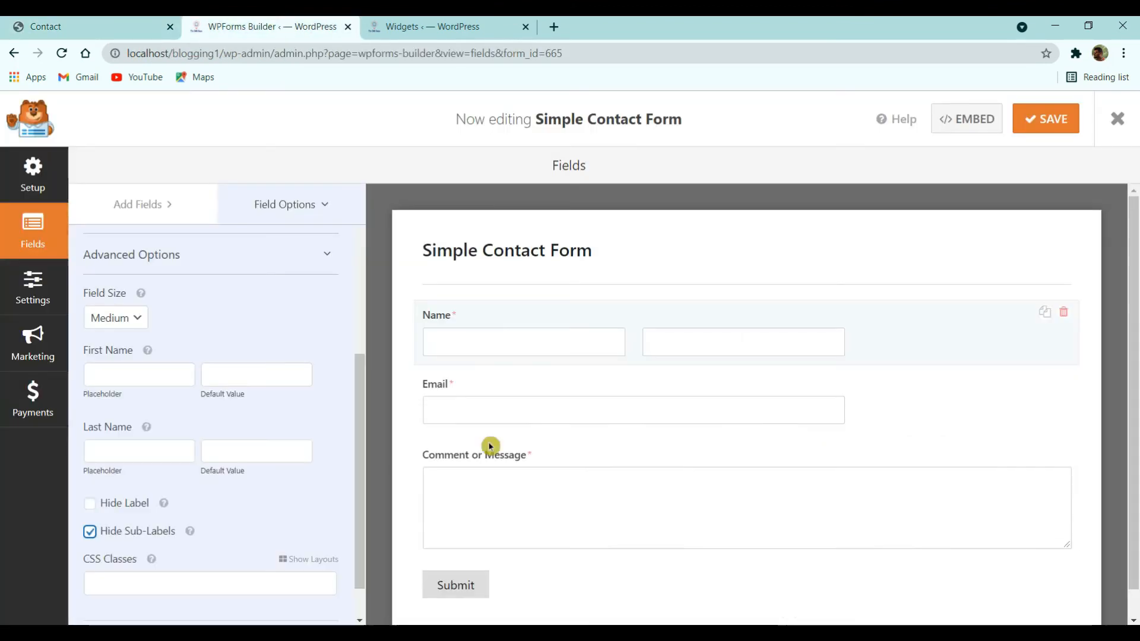
pyautogui.click(267, 26)
pyautogui.click(1041, 120)
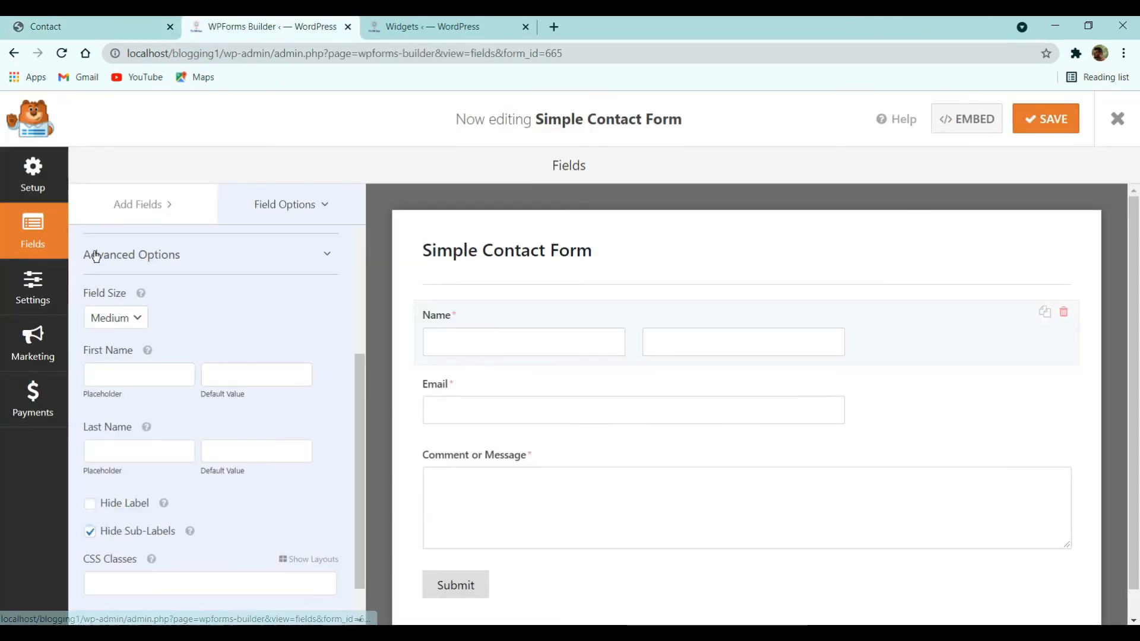
pyautogui.click(37, 145)
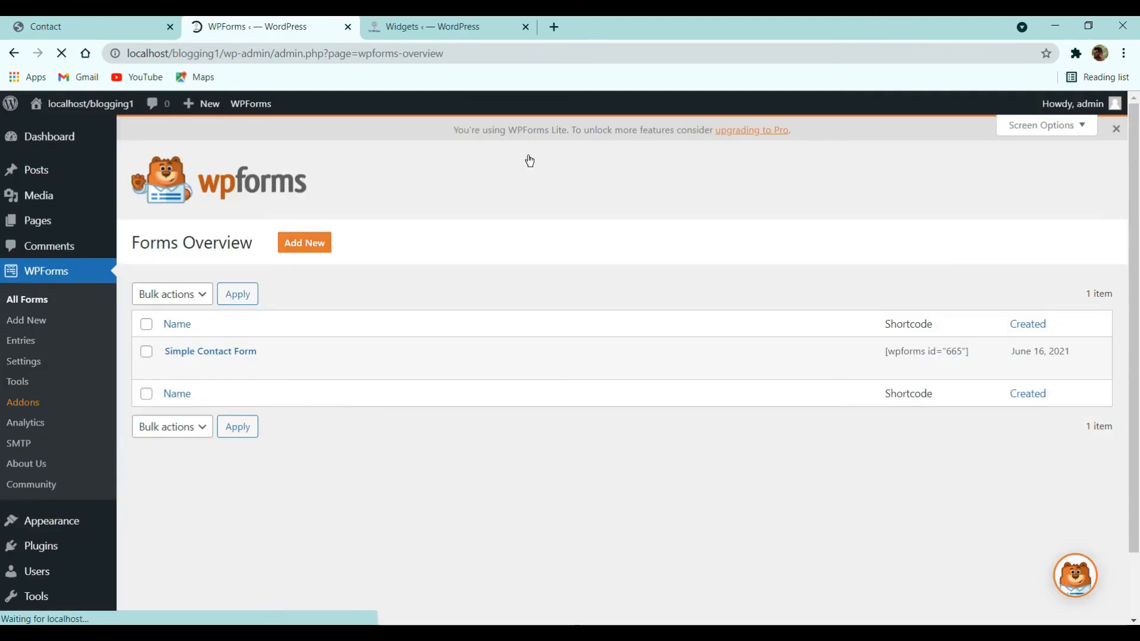
# - Select Simple Contact Form in the Contact page's WPForms block and update the page
pyautogui.click(37, 231)
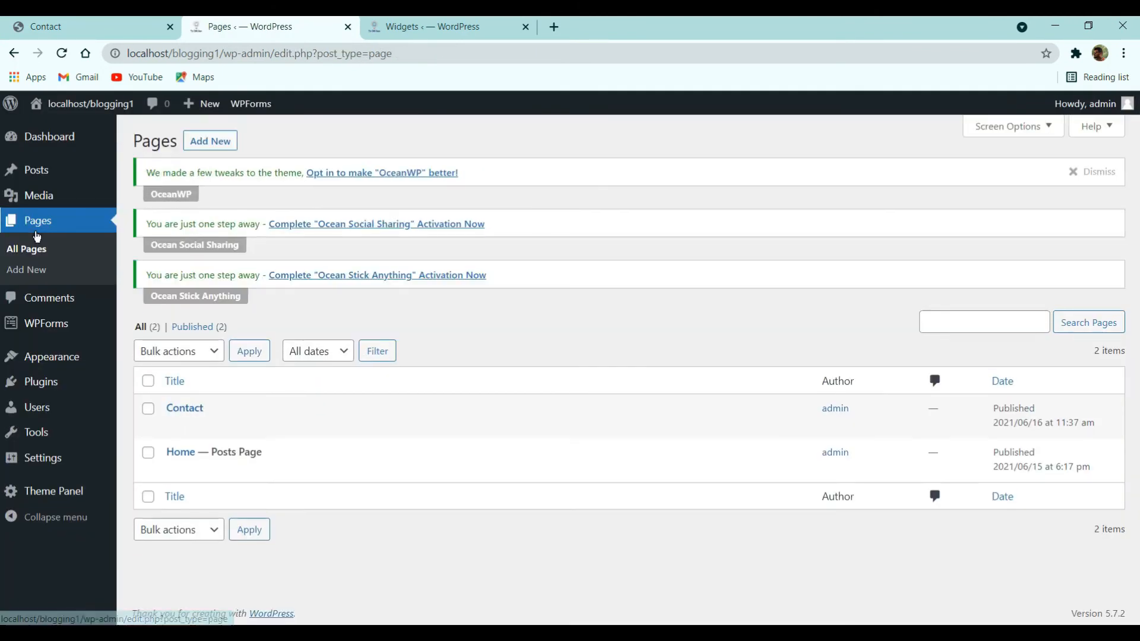
pyautogui.click(175, 426)
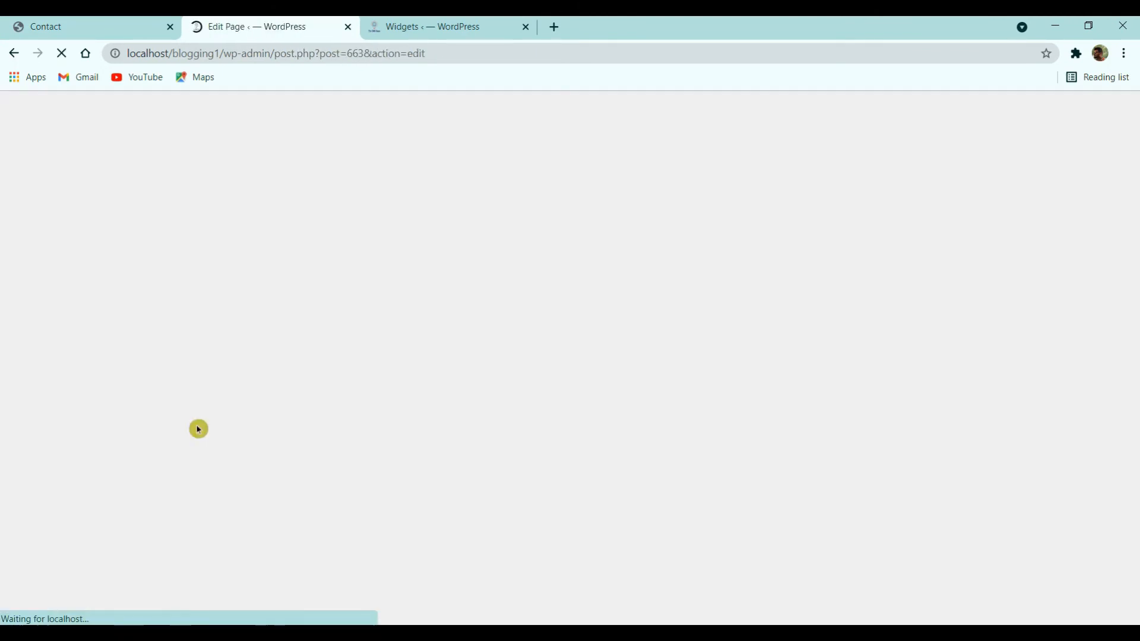
pyautogui.click(501, 392)
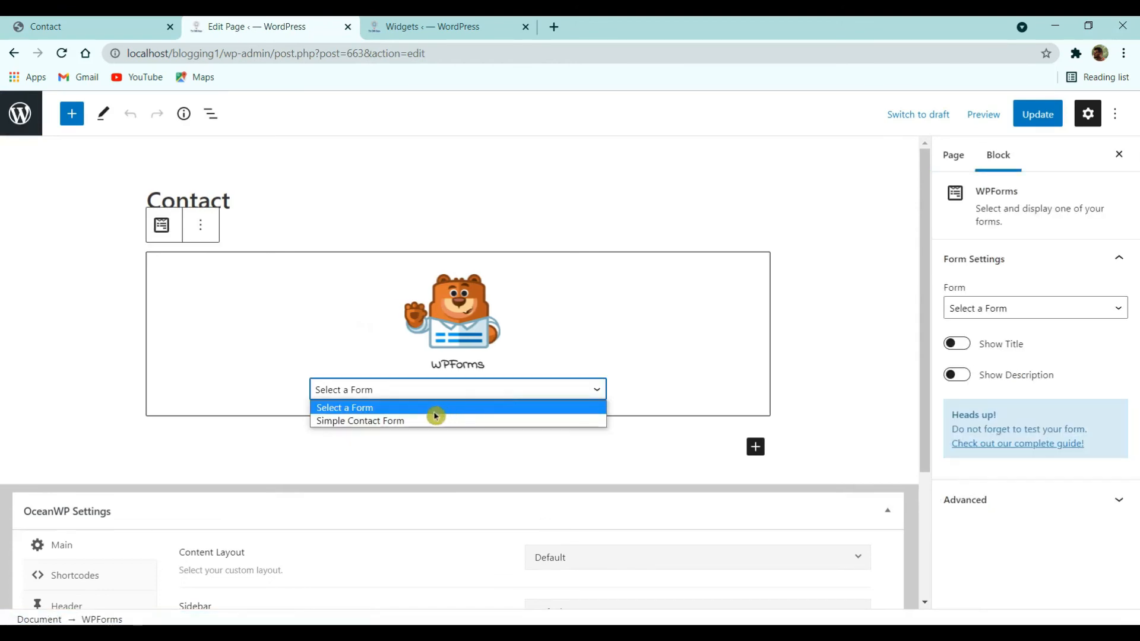
pyautogui.click(390, 421)
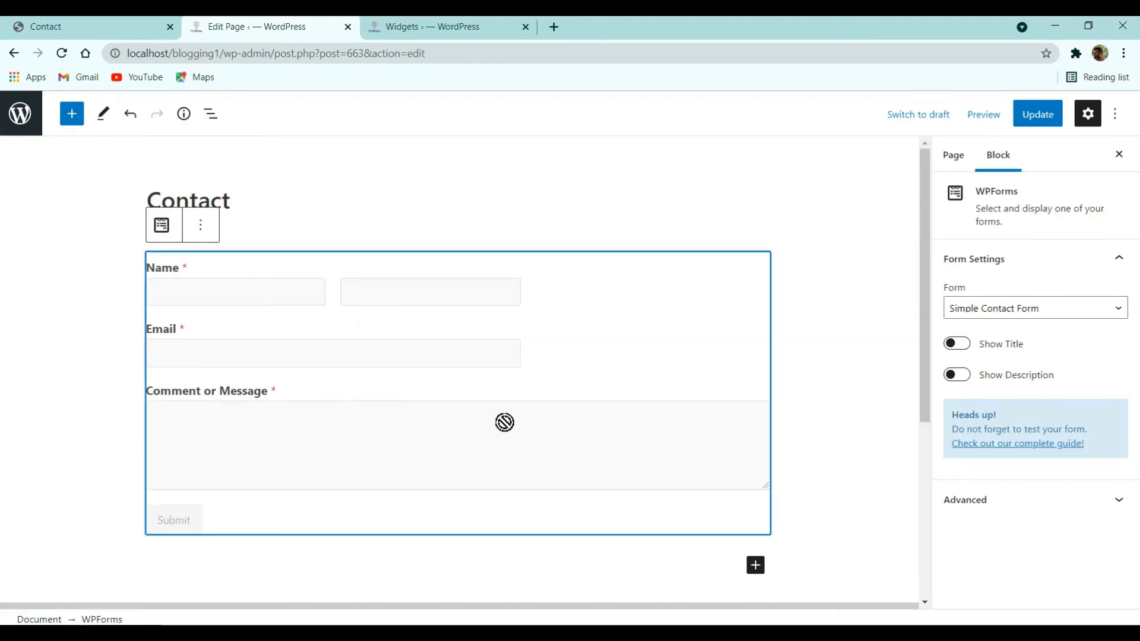
pyautogui.click(1048, 115)
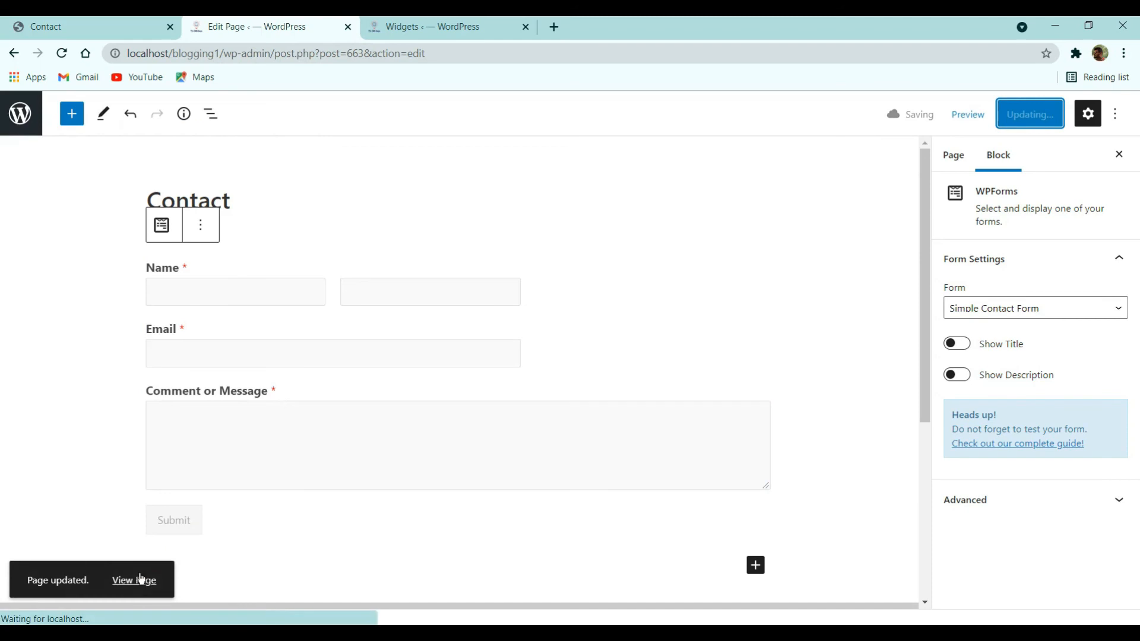
# - Open the live Contact page in a new tab to review the embedded form
pyautogui.rightClick(141, 580)
pyautogui.click(198, 422)
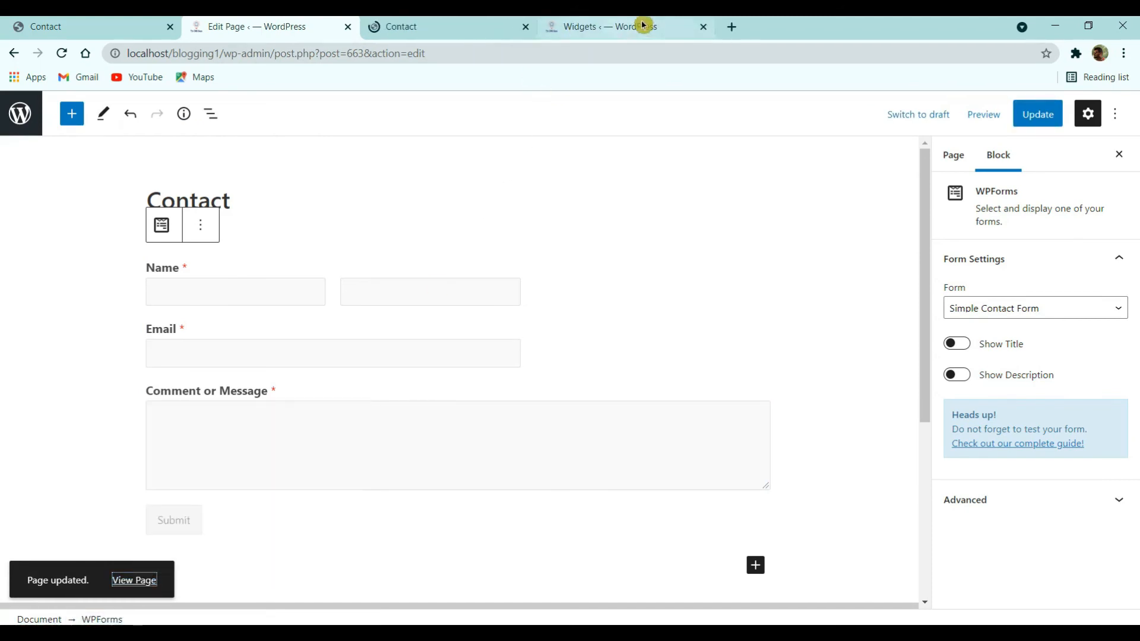
pyautogui.click(699, 27)
pyautogui.click(530, 21)
pyautogui.scroll(-3, 600, 371)
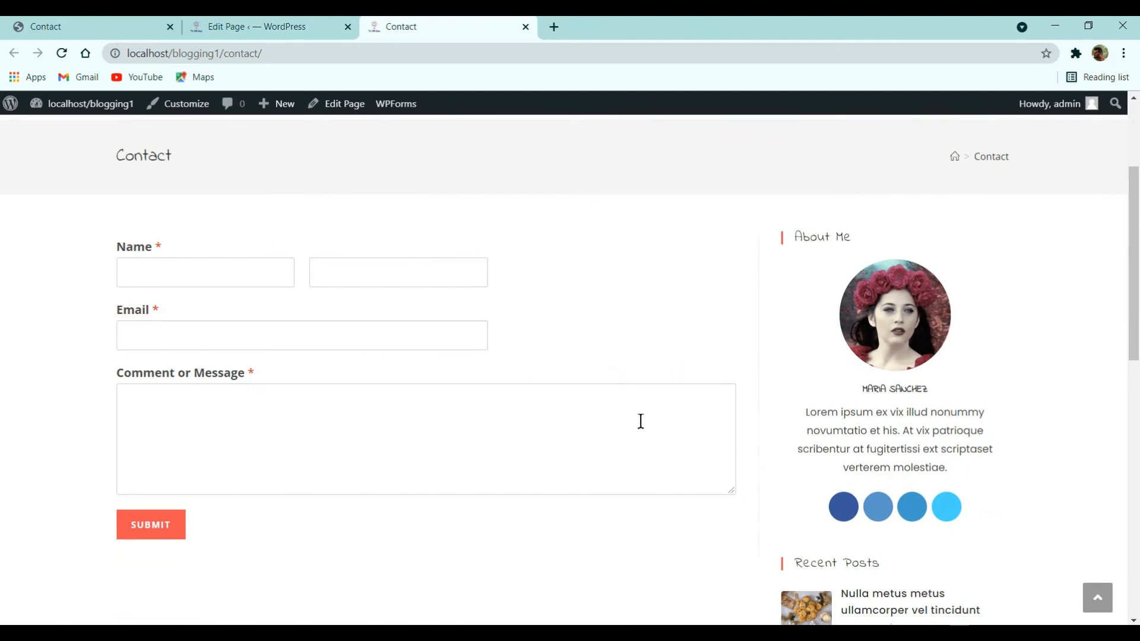
pyautogui.click(252, 26)
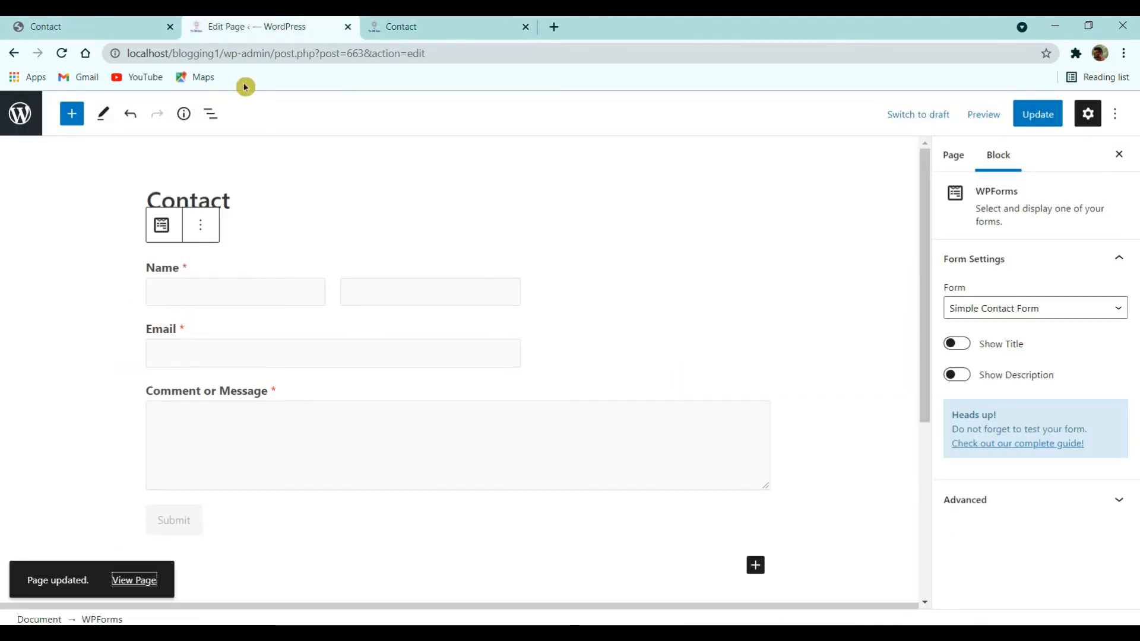
pyautogui.click(124, 24)
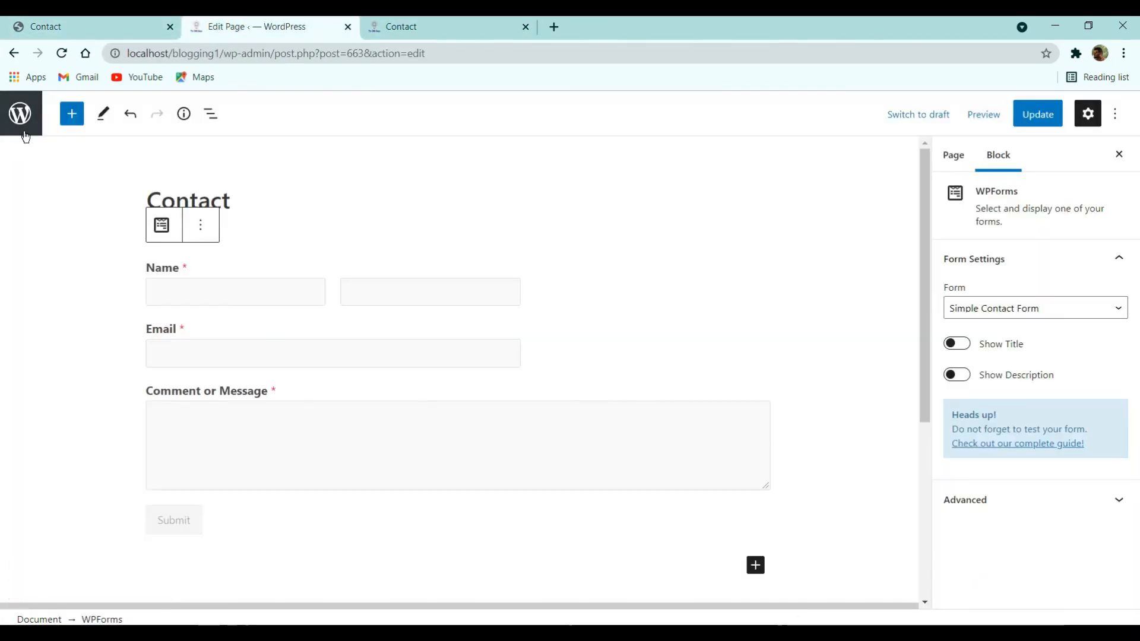
# - Open the Simple Contact Form for editing in a new admin tab
pyautogui.rightClick(24, 128)
pyautogui.click(48, 131)
pyautogui.moveTo(615, 19); pyautogui.dragTo(264, 20)
pyautogui.click(47, 333)
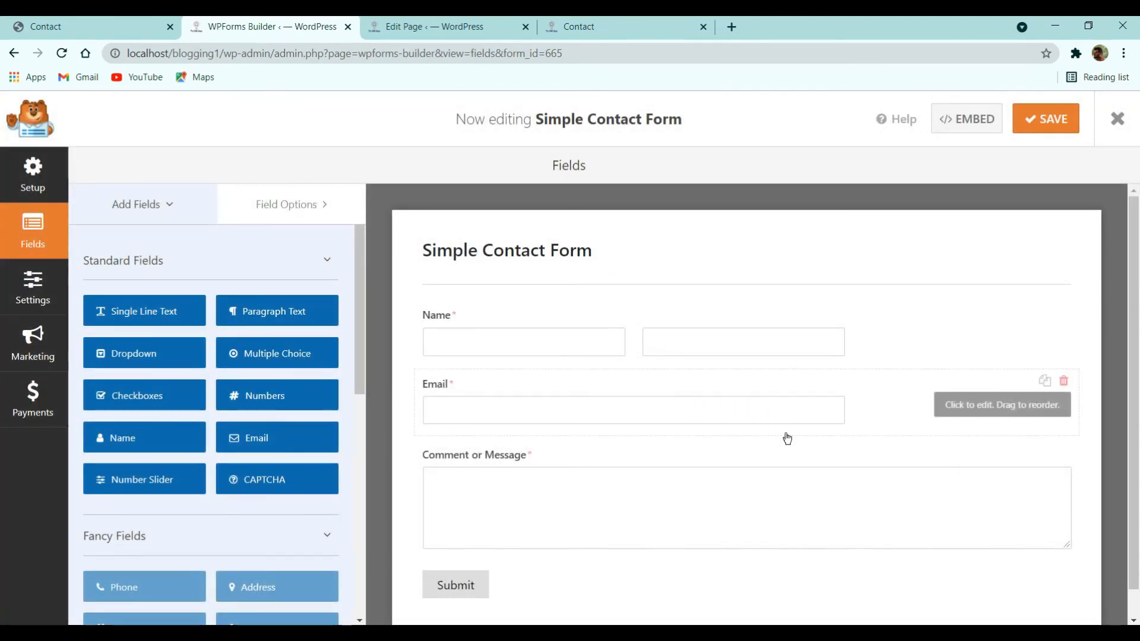
# - Try a Large Comment or Message box, then set it back to Medium
pyautogui.click(794, 473)
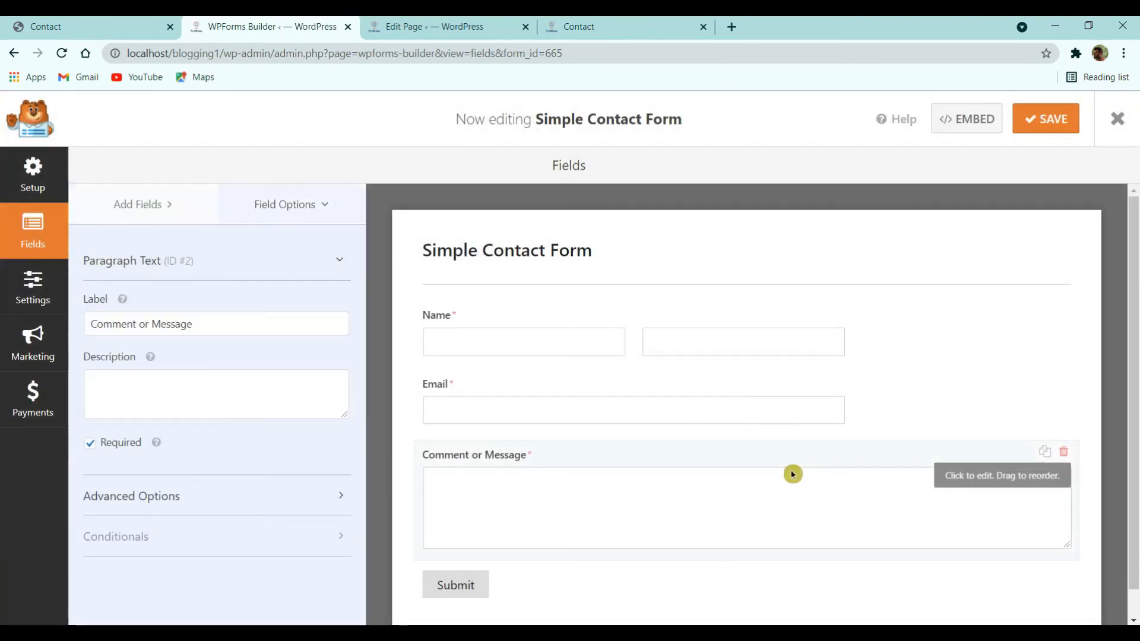
pyautogui.click(178, 494)
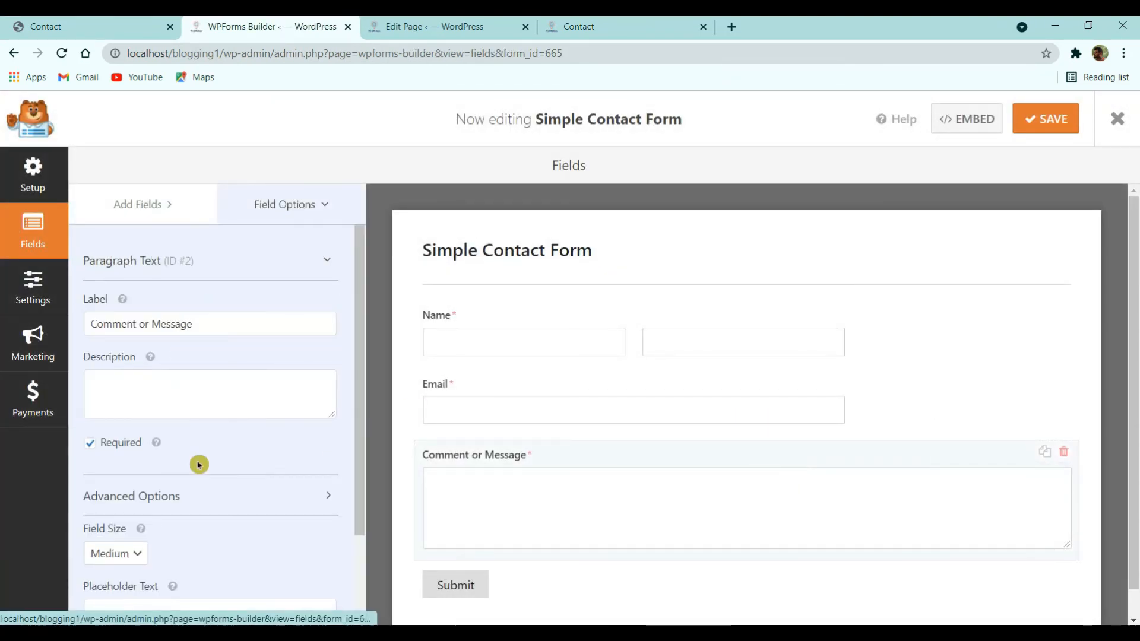
pyautogui.scroll(-3, 203, 479)
pyautogui.click(116, 408)
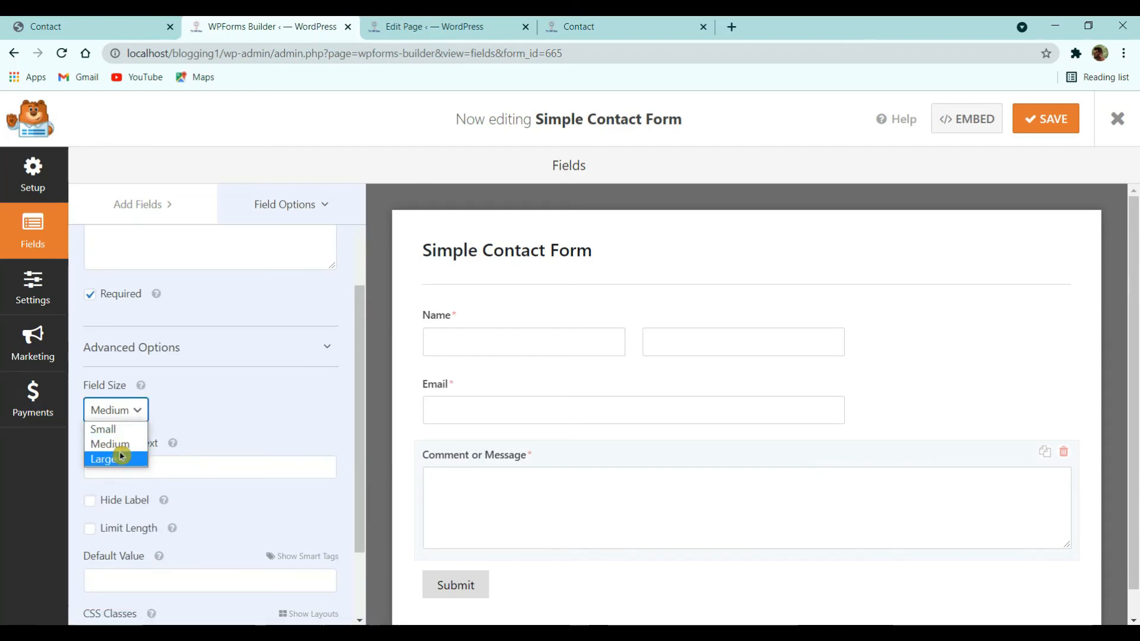
pyautogui.click(118, 458)
pyautogui.click(121, 416)
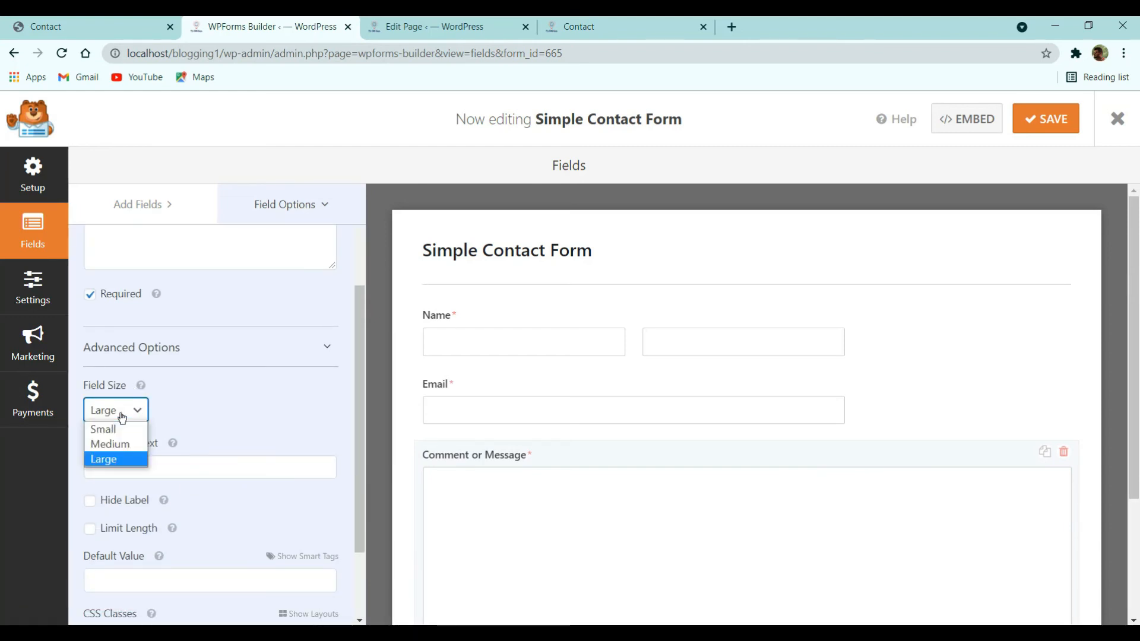
pyautogui.click(118, 444)
# - Make the Email and Name fields Large, keeping the First Last name format
pyautogui.click(550, 420)
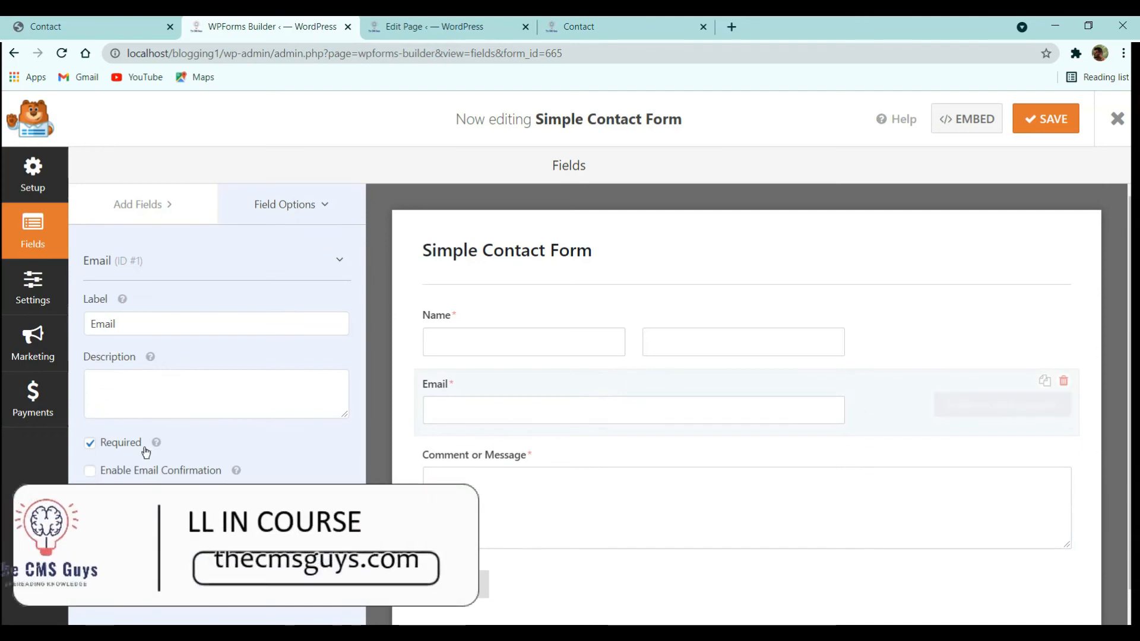
pyautogui.scroll(-3, 136, 446)
pyautogui.click(116, 442)
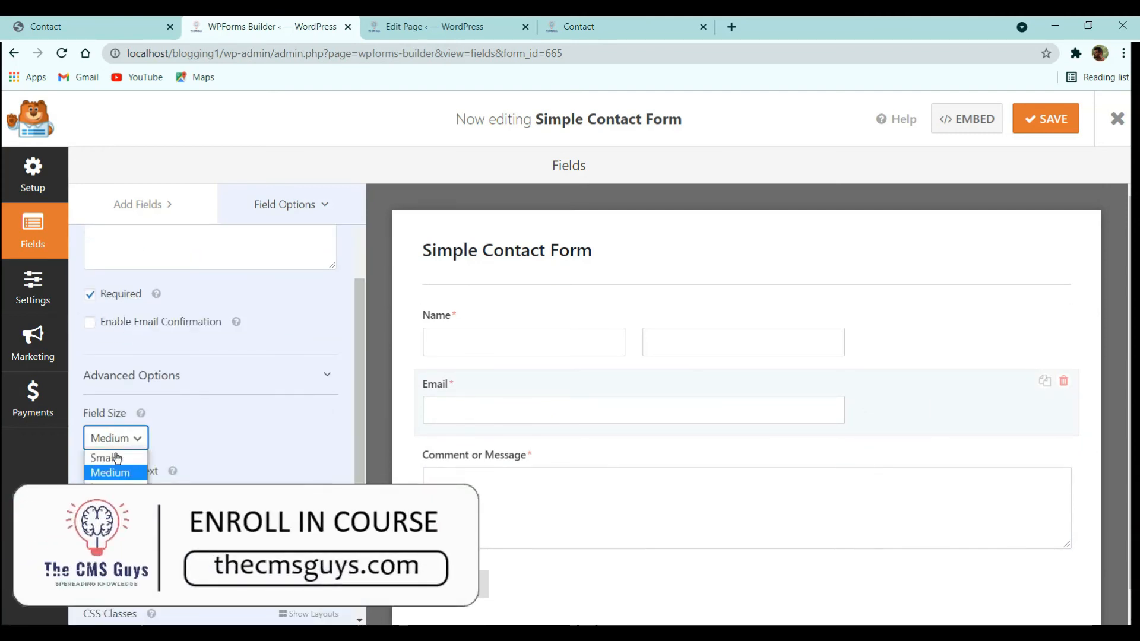
pyautogui.click(117, 488)
pyautogui.click(557, 351)
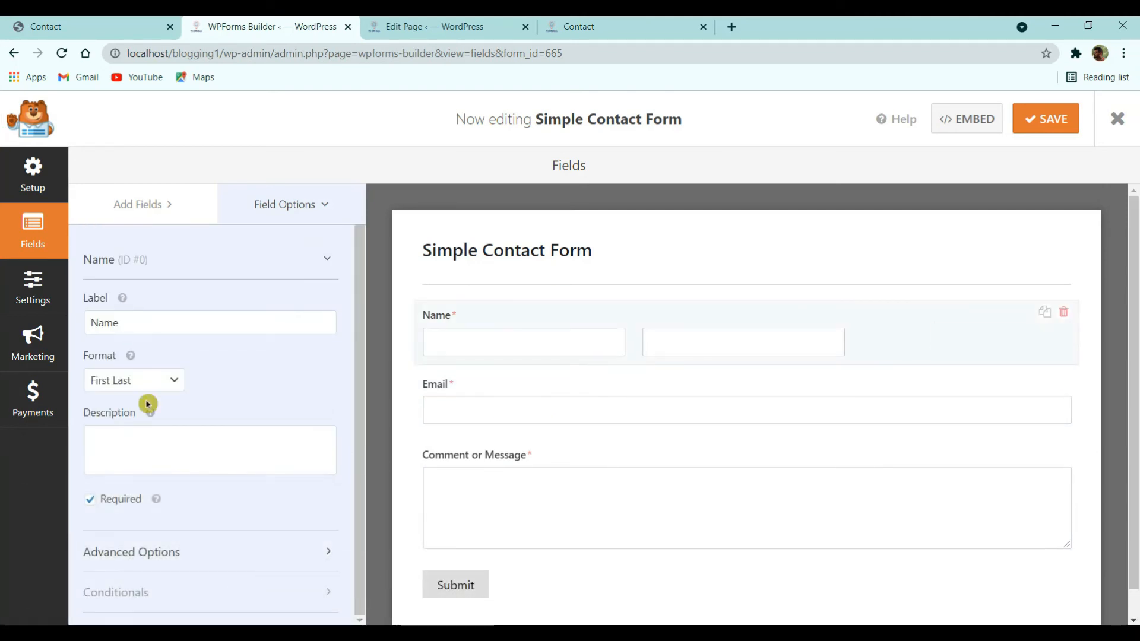
pyautogui.click(152, 381)
pyautogui.click(216, 382)
pyautogui.click(137, 557)
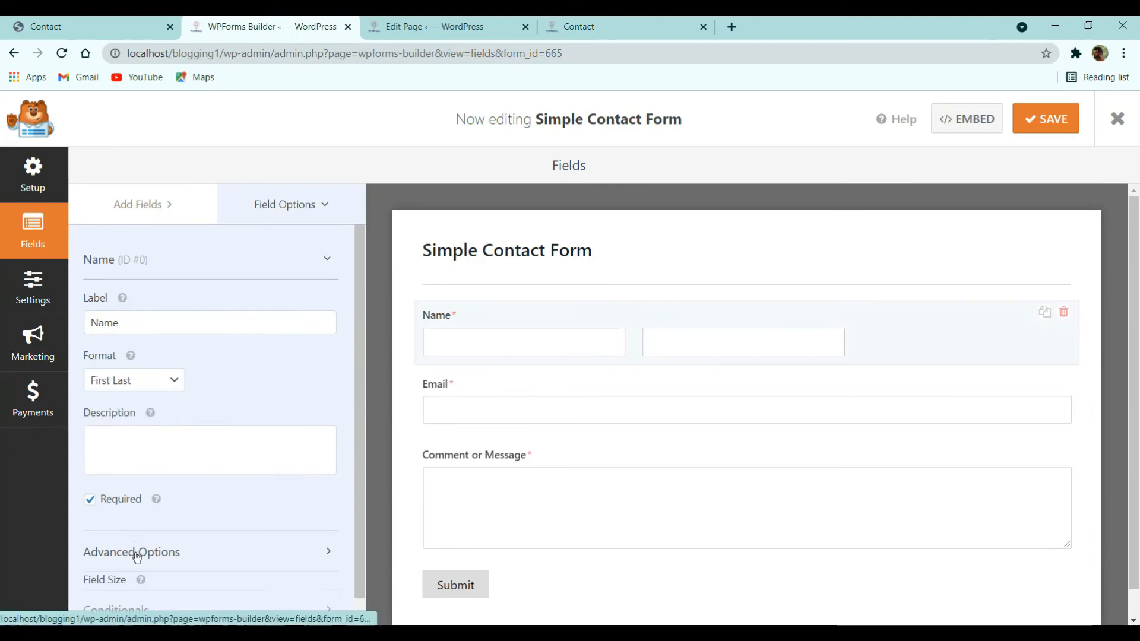
pyautogui.scroll(-3, 137, 557)
pyautogui.click(116, 466)
pyautogui.click(129, 506)
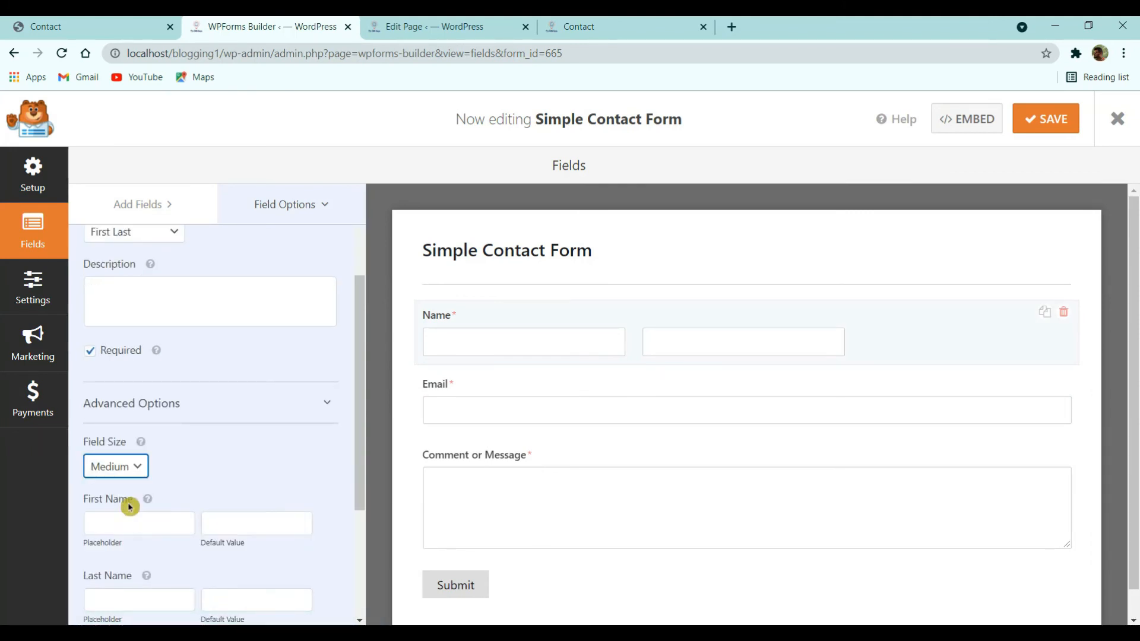
# - Save the form, check the live Contact page, and open the customizer from it
pyautogui.click(1034, 131)
pyautogui.click(611, 27)
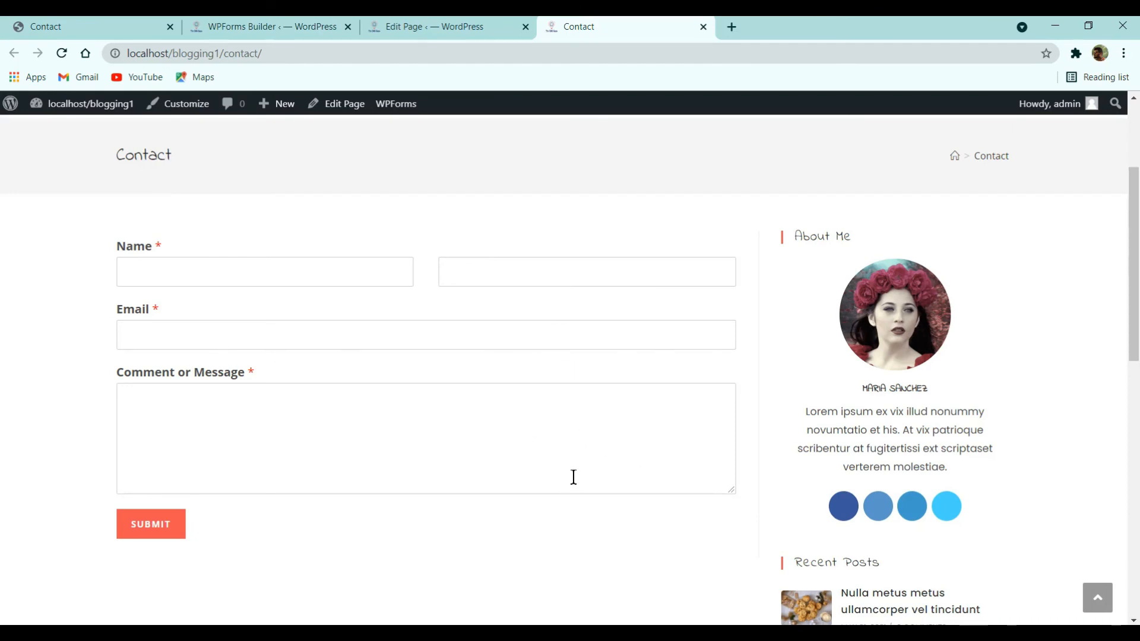
pyautogui.scroll(-2, 574, 477)
pyautogui.scroll(3, 333, 376)
pyautogui.scroll(-1, 594, 350)
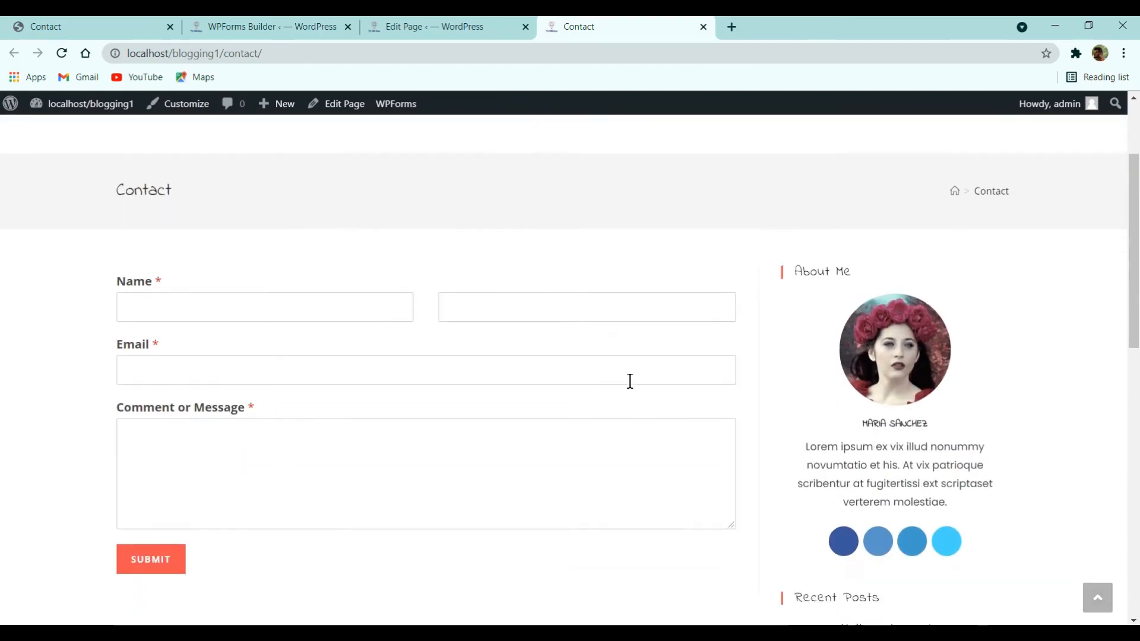
pyautogui.scroll(3, 142, 338)
pyautogui.click(412, 19)
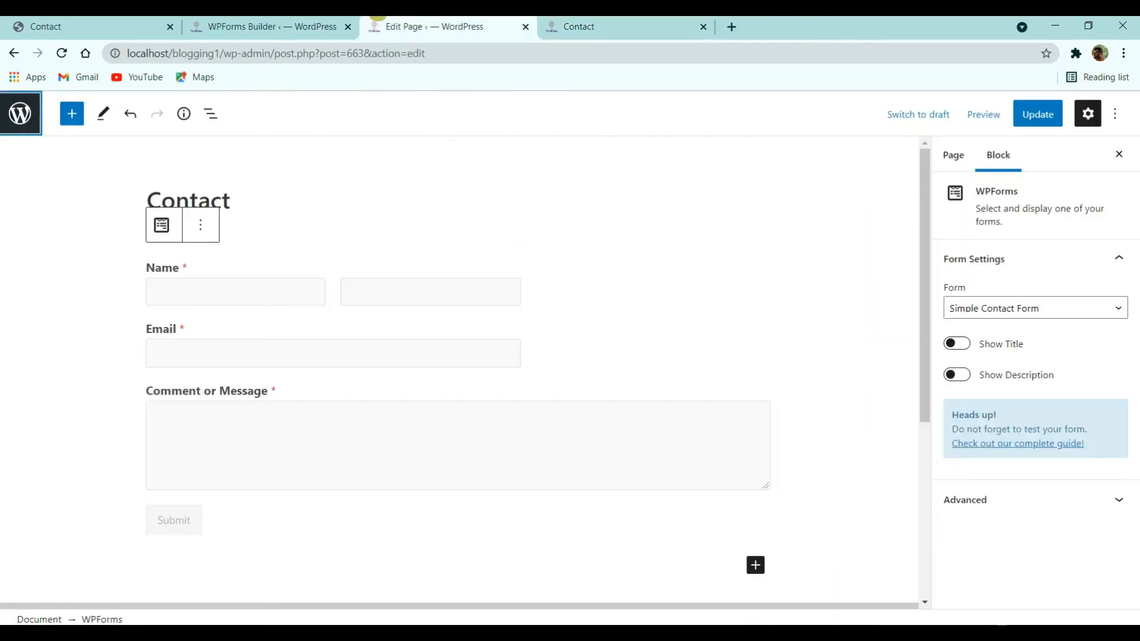
pyautogui.click(286, 19)
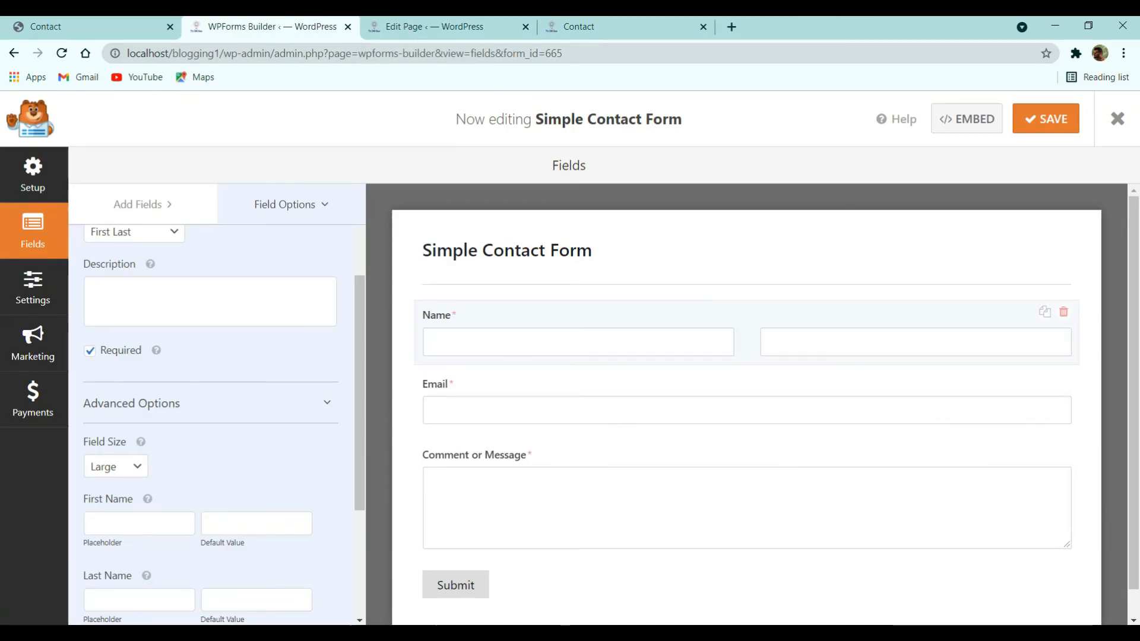
pyautogui.click(1116, 116)
pyautogui.click(614, 24)
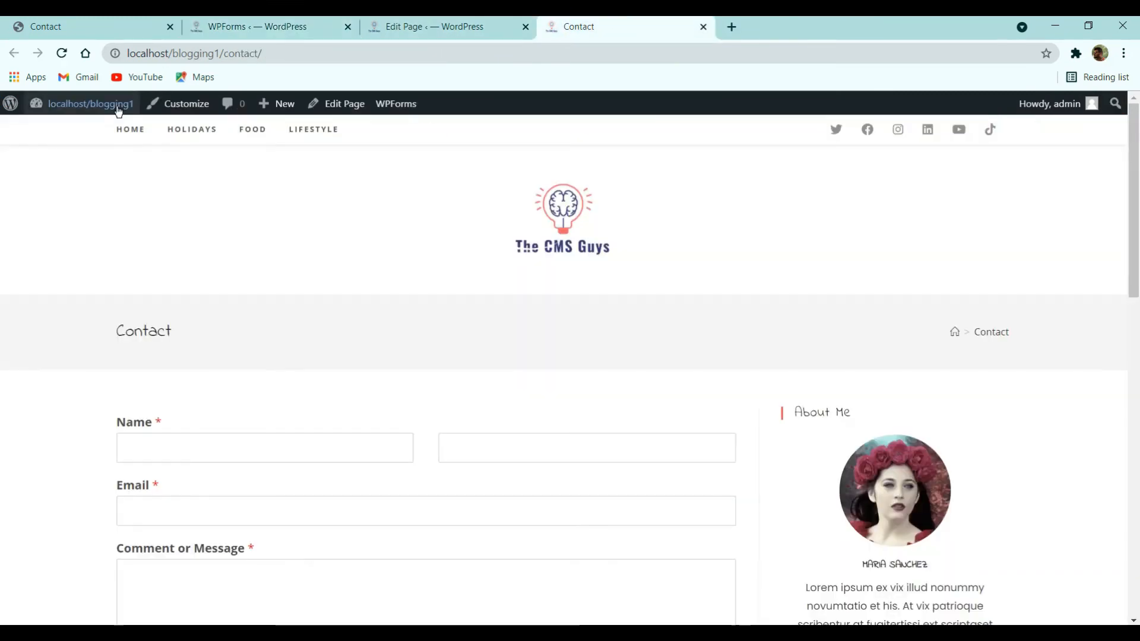
pyautogui.click(170, 112)
# - Browse the customizer's Header and Typography sections, including Breadcrumbs typography
pyautogui.click(347, 28)
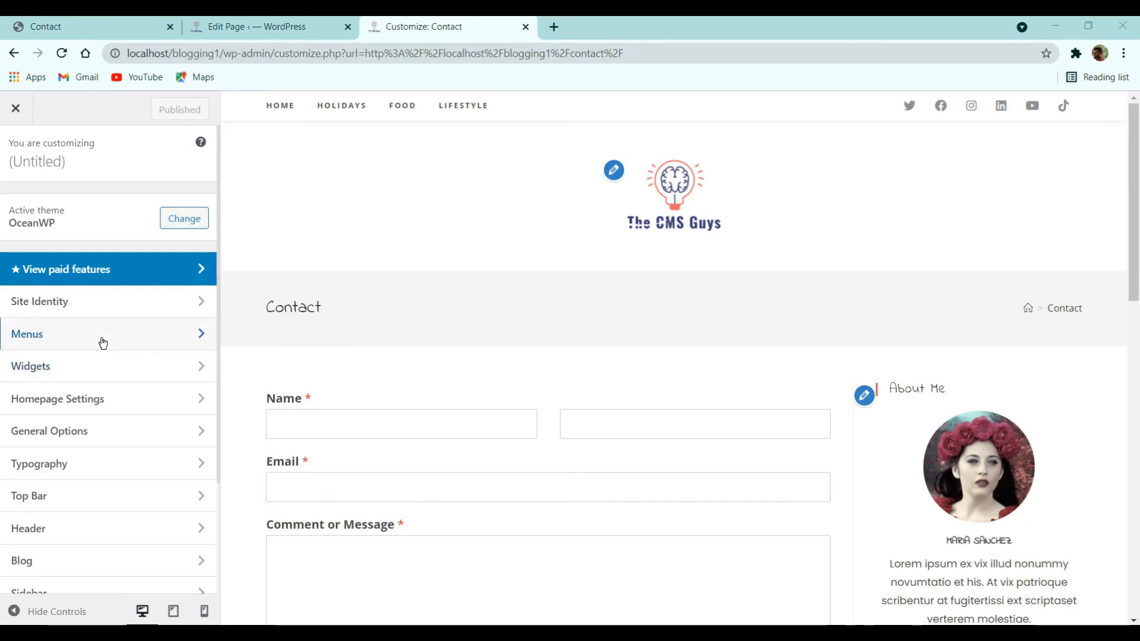
pyautogui.scroll(-3, 86, 455)
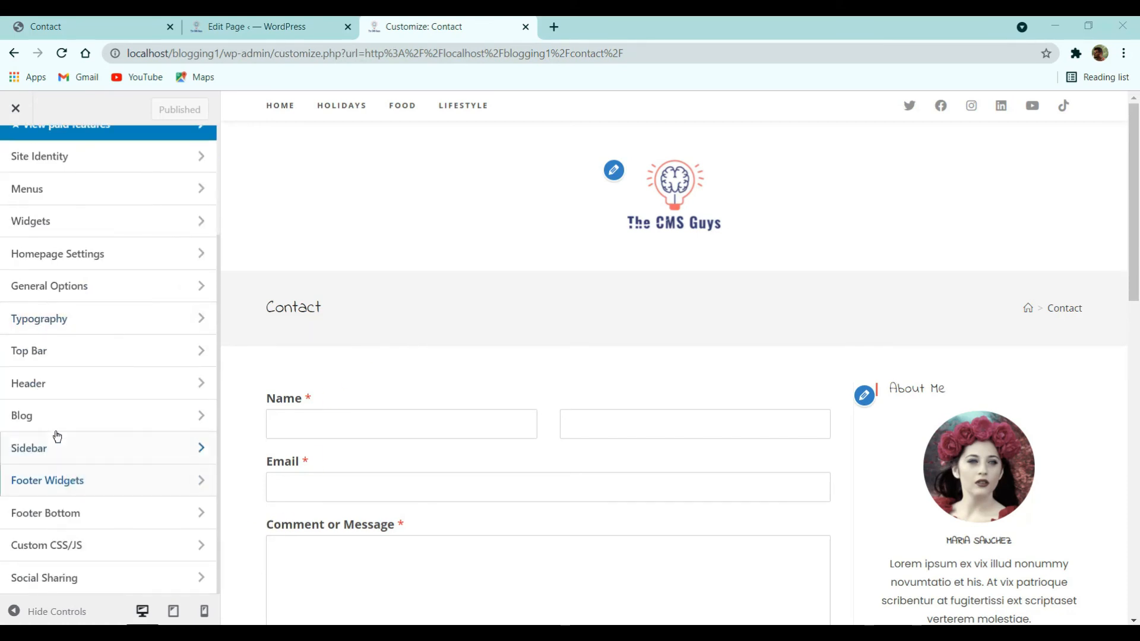
pyautogui.click(59, 391)
pyautogui.click(19, 165)
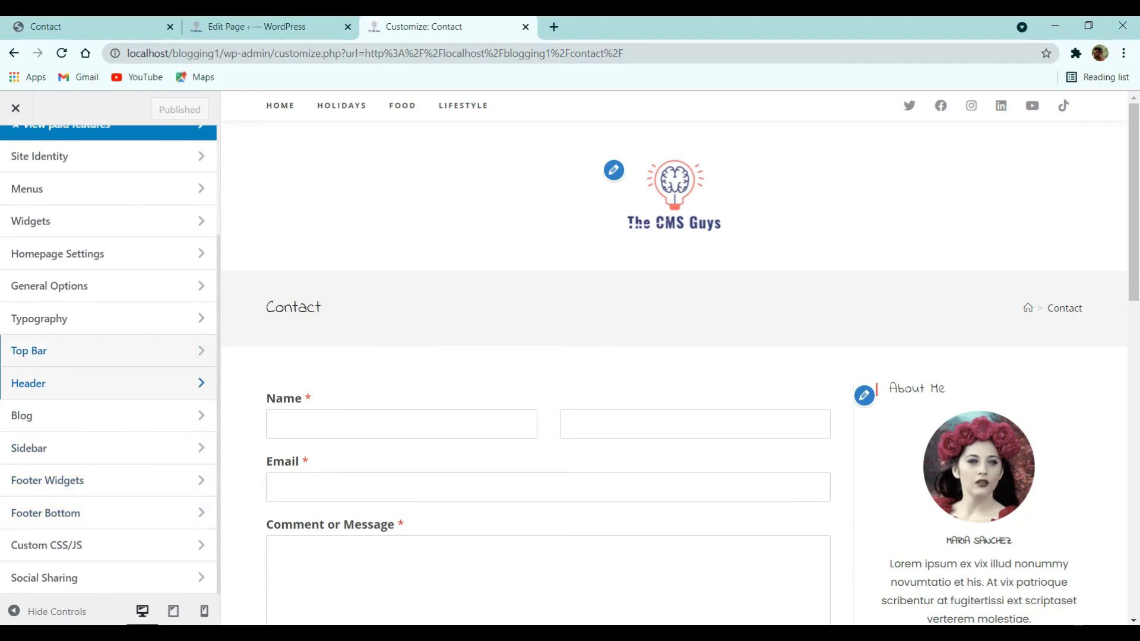
pyautogui.click(58, 319)
pyautogui.scroll(-2, 97, 426)
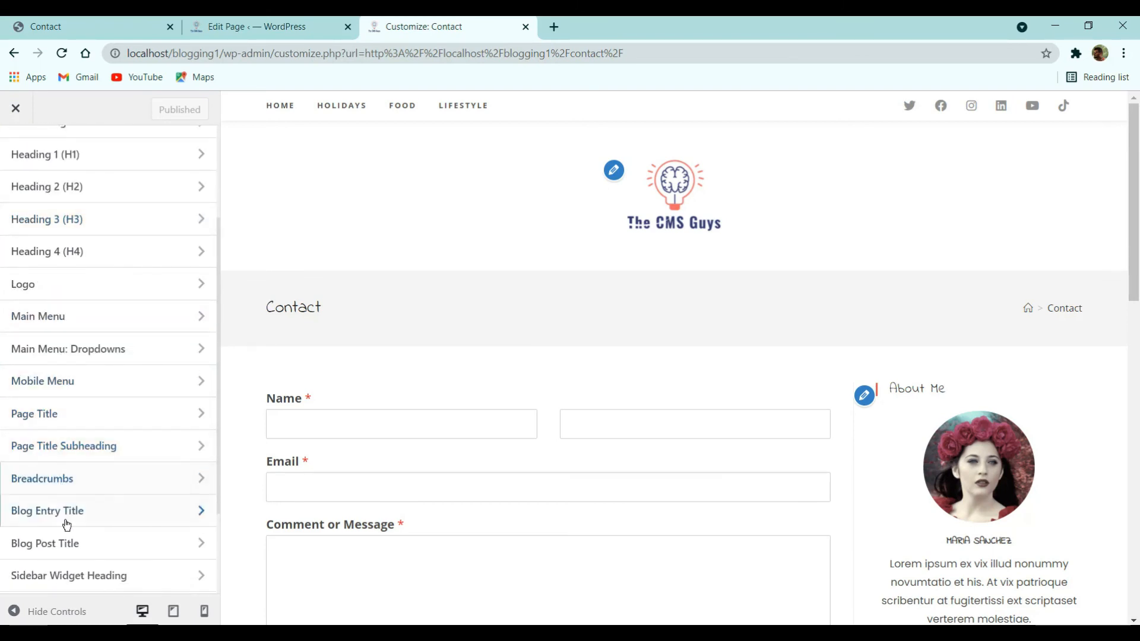
pyautogui.click(76, 484)
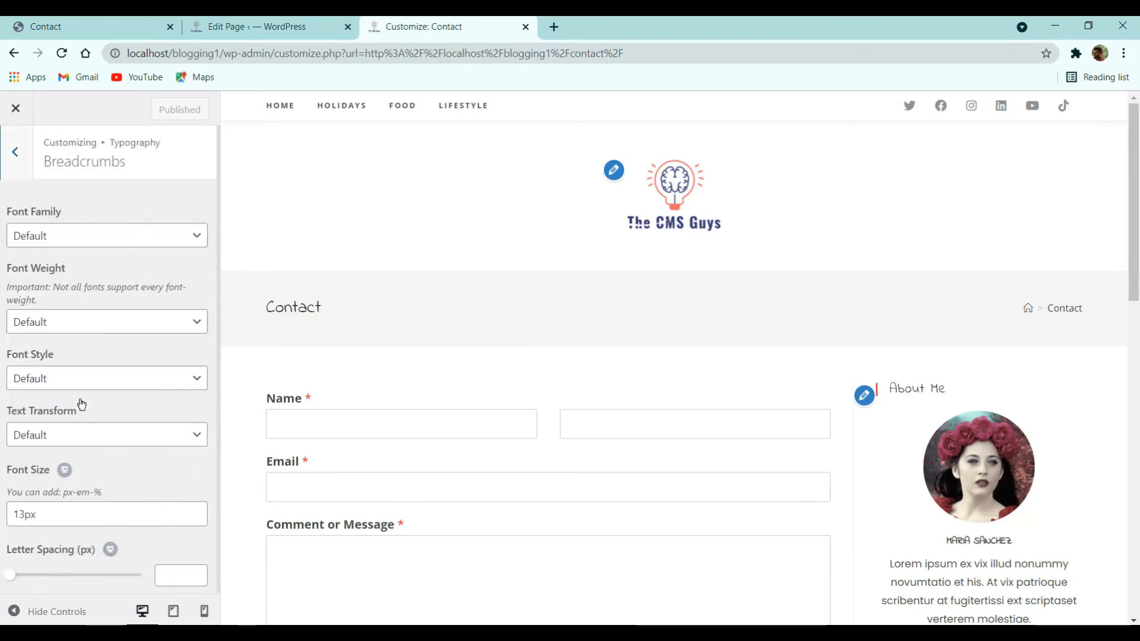
pyautogui.click(16, 146)
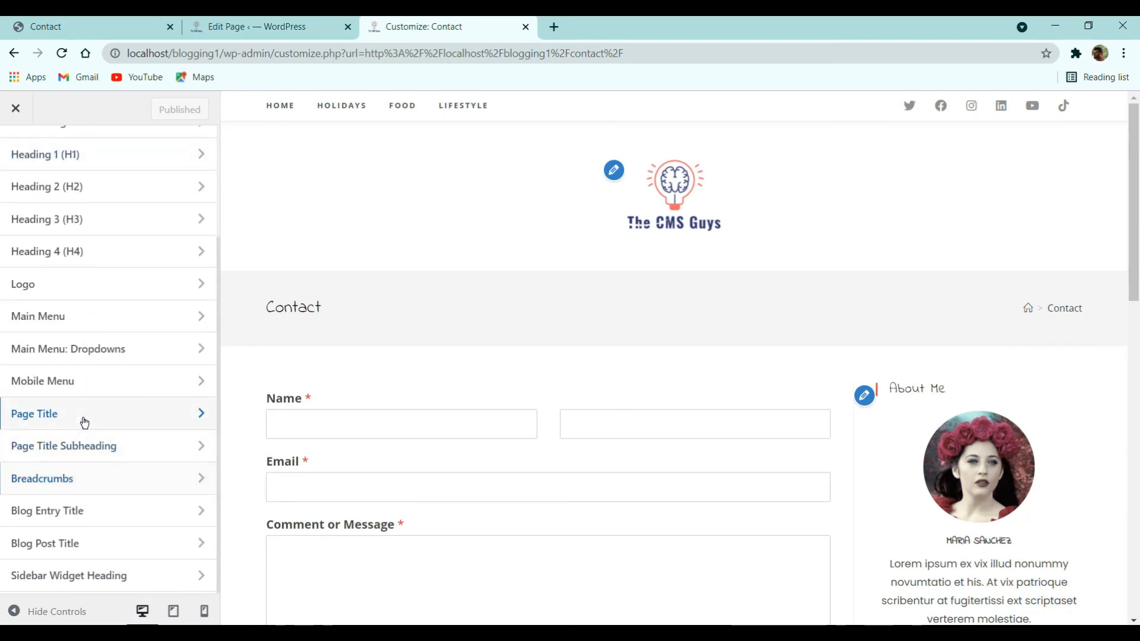
# - Choose Poppins as the Page Title font family, publish, and close the customizer to Home
pyautogui.click(83, 422)
pyautogui.click(44, 238)
pyautogui.write('pop')
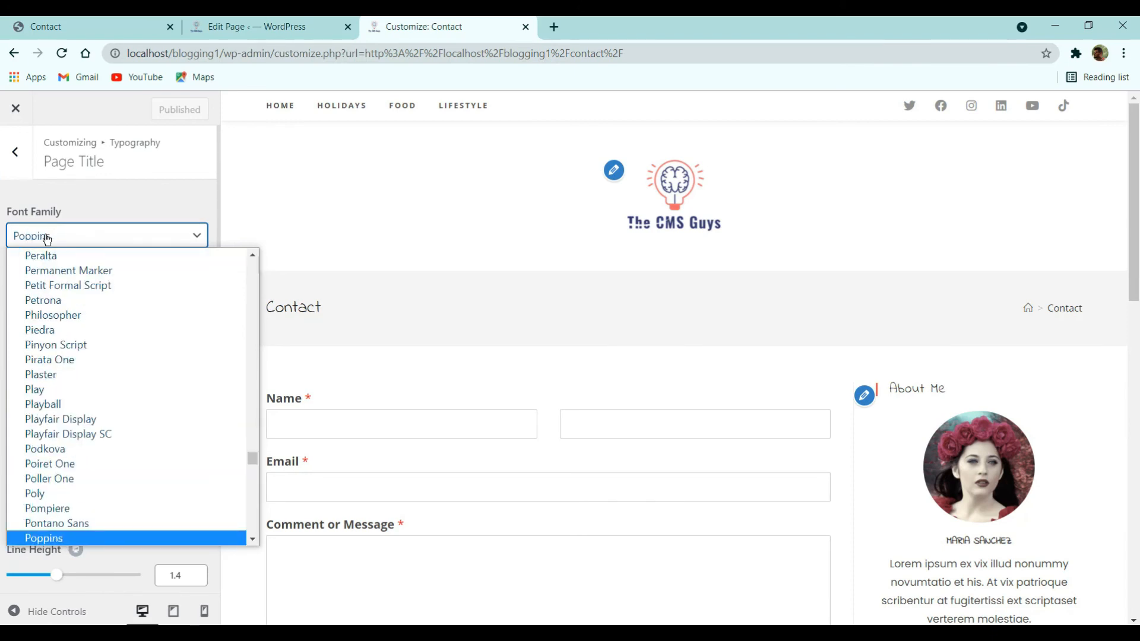
pyautogui.press('Return')
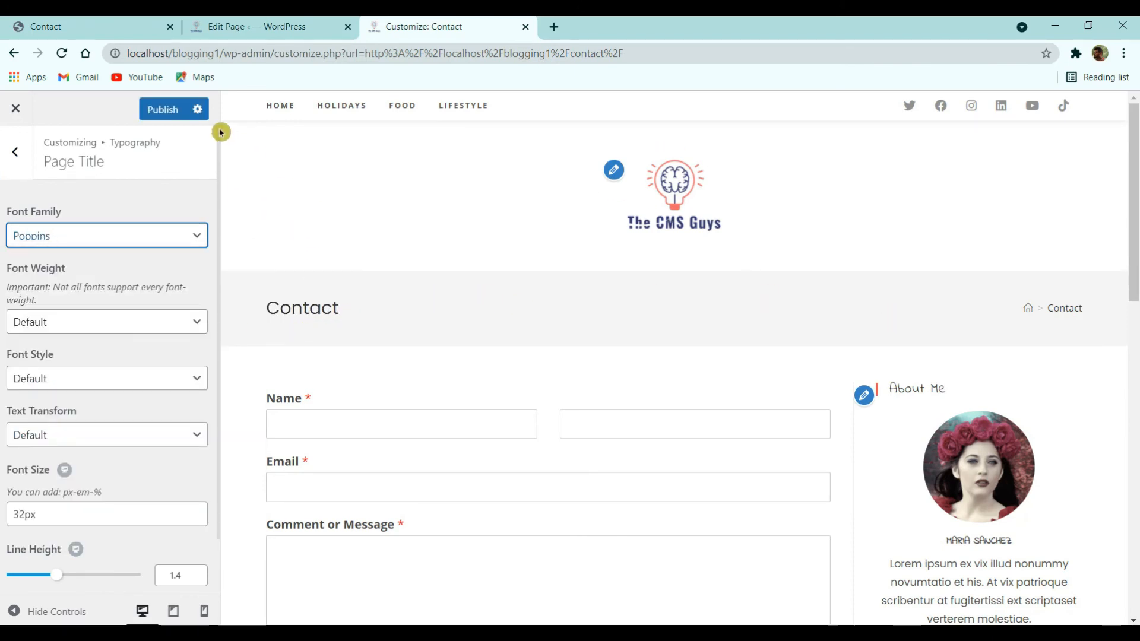
pyautogui.click(164, 110)
pyautogui.click(21, 154)
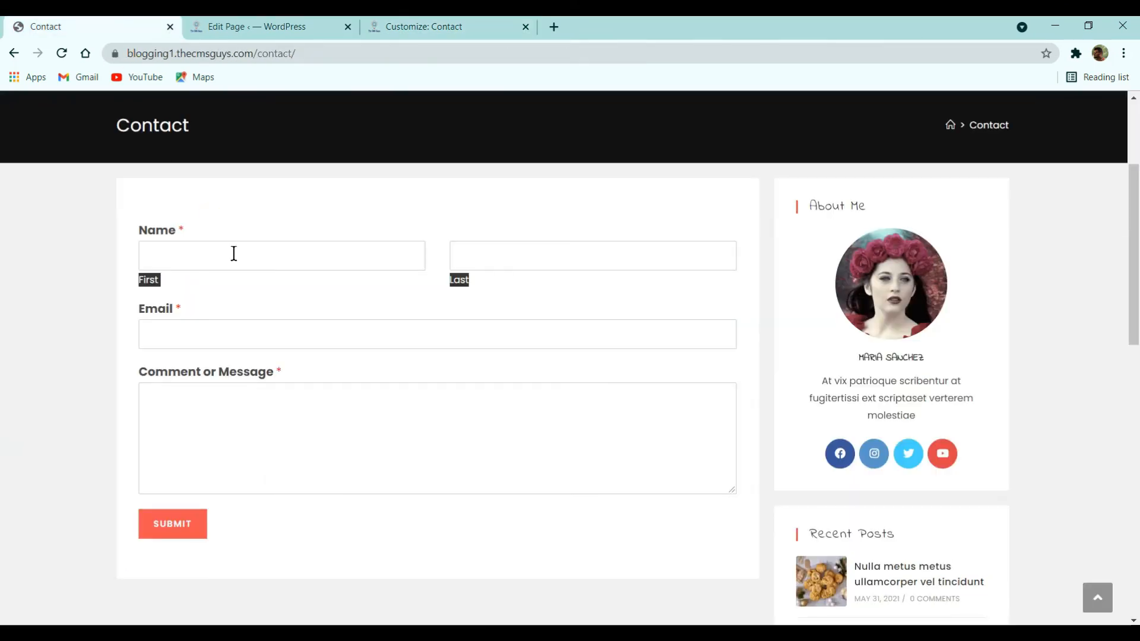
pyautogui.scroll(3, 234, 254)
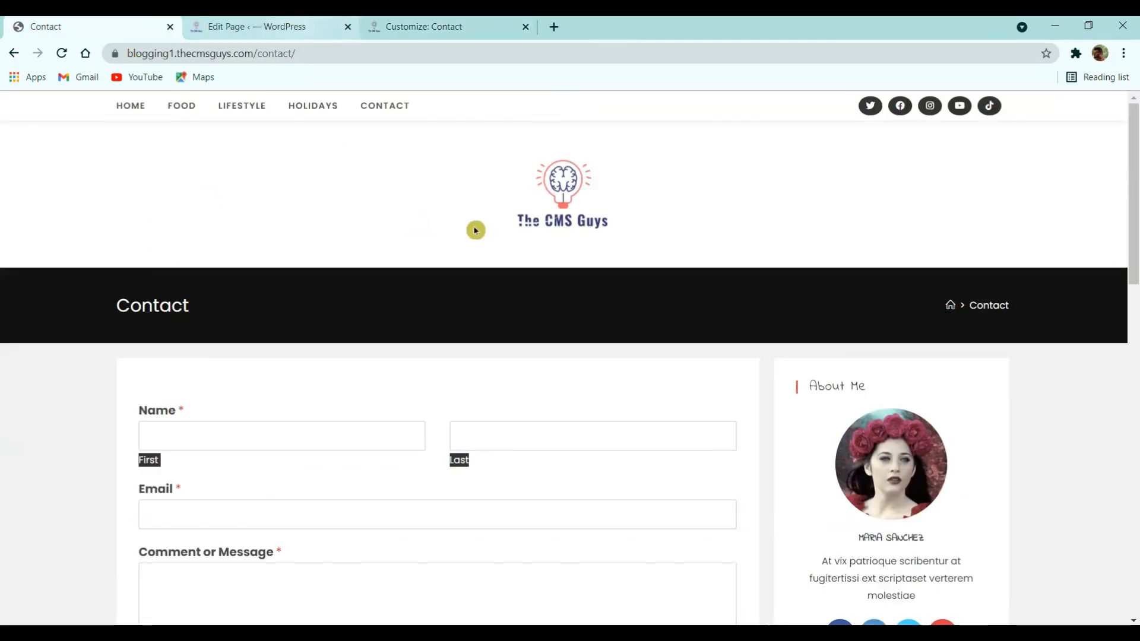
pyautogui.click(414, 20)
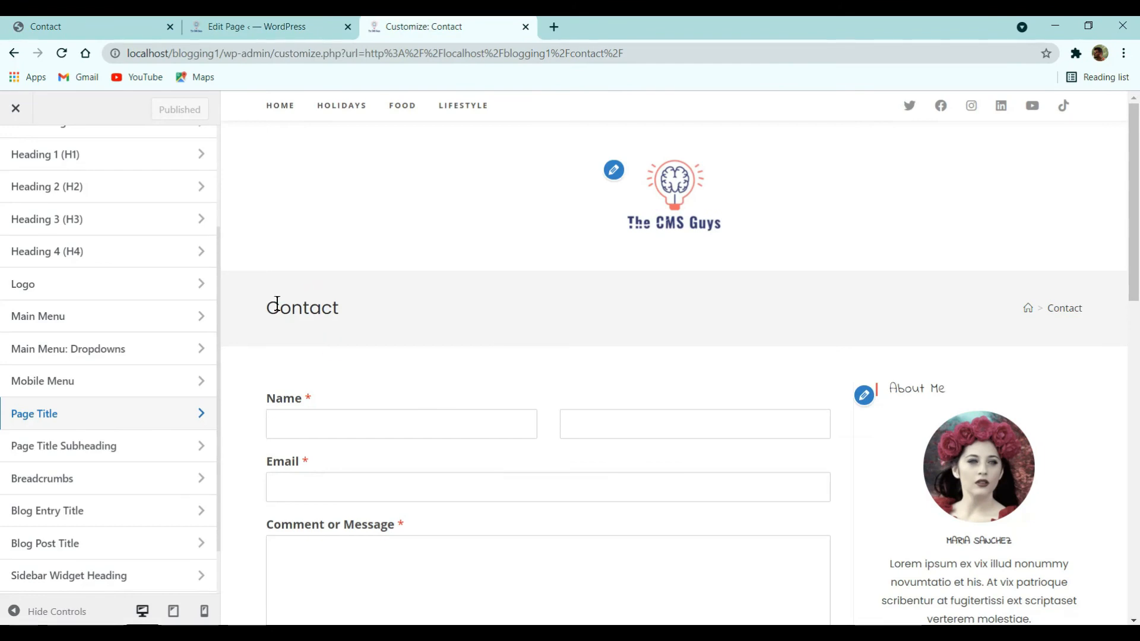
pyautogui.scroll(3, 36, 214)
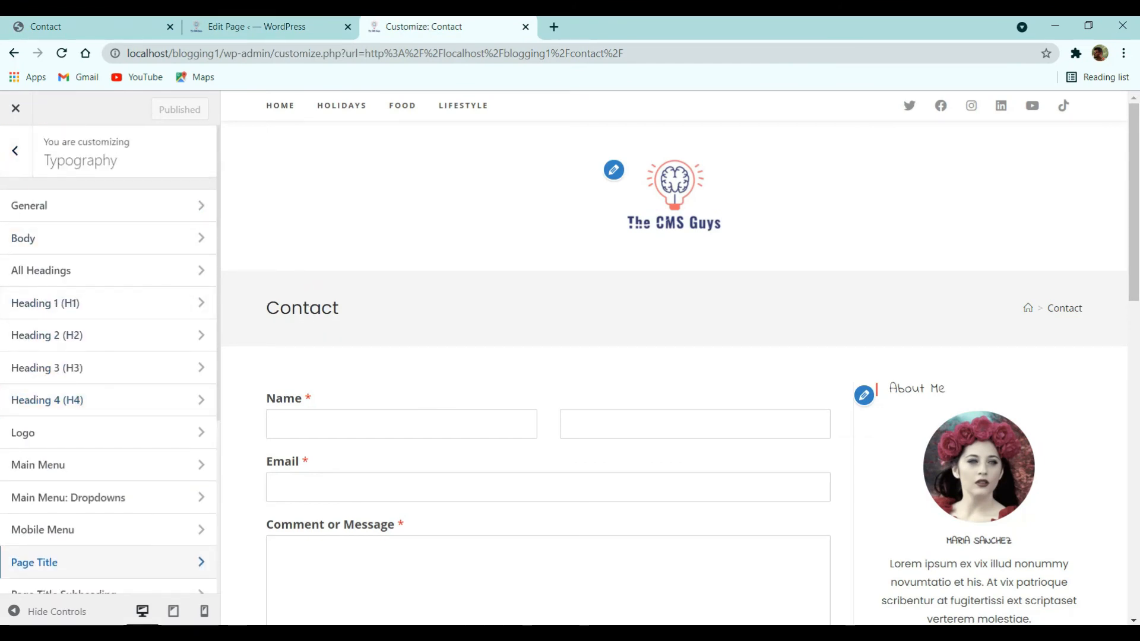
pyautogui.click(16, 108)
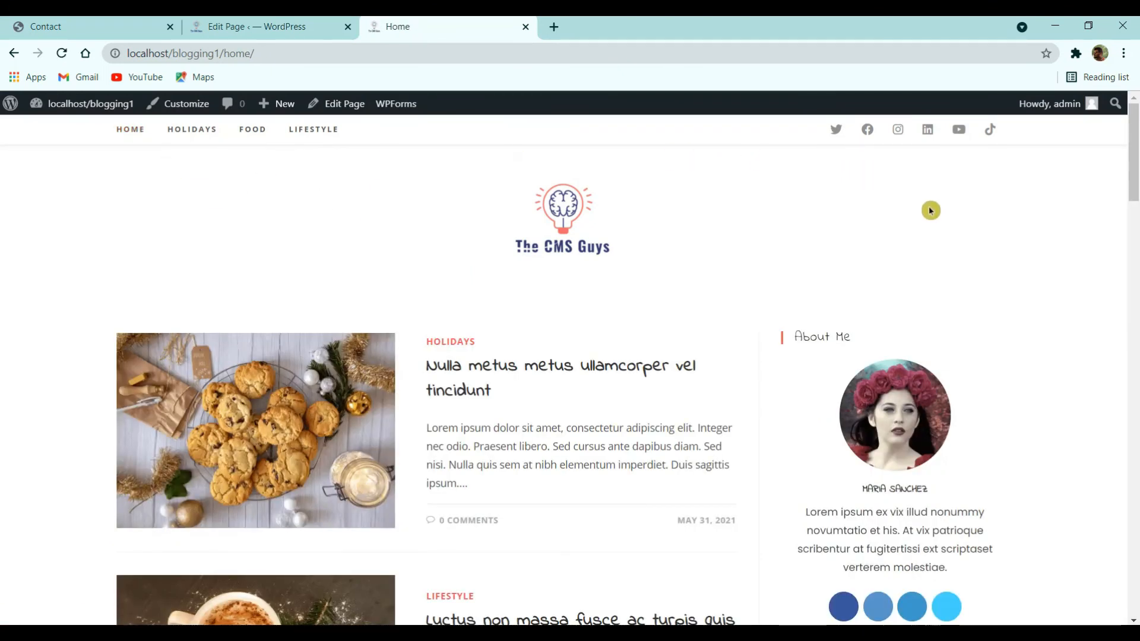
# - Move the home page browser tab ahead of the editor tab
pyautogui.scroll(-5, 932, 285)
pyautogui.scroll(5, 934, 361)
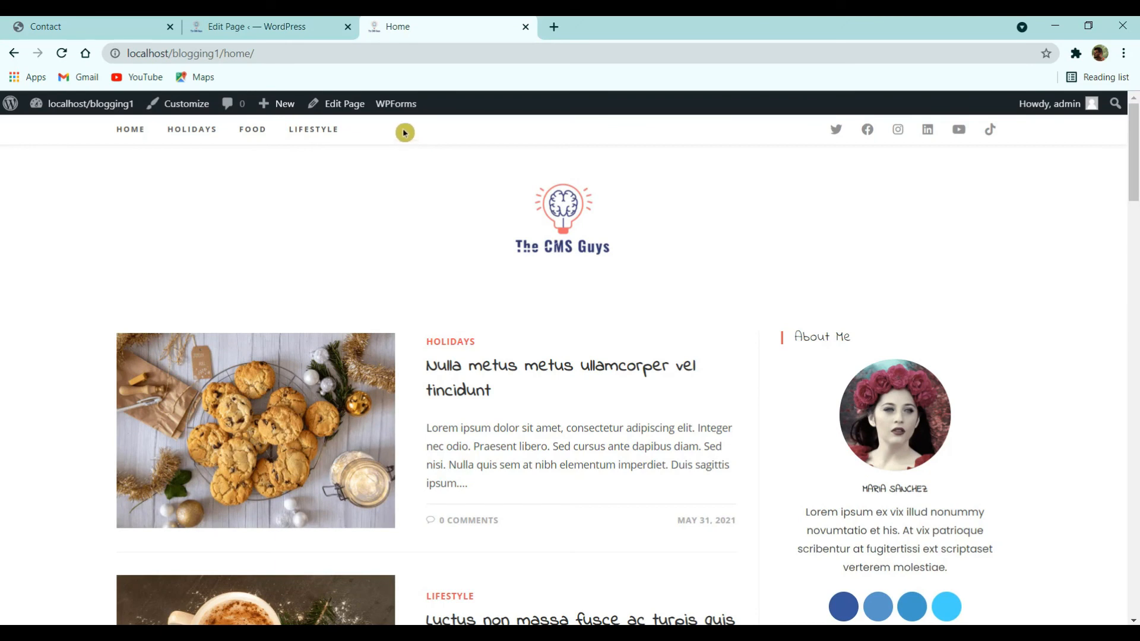
pyautogui.moveTo(84, 104)
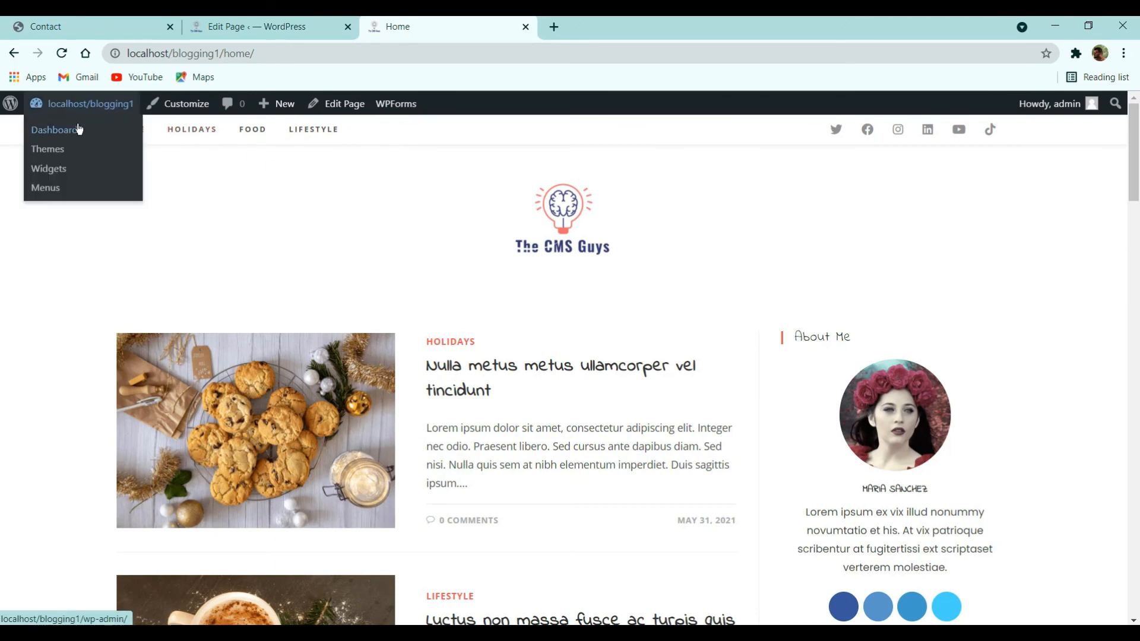
pyautogui.click(181, 103)
pyautogui.moveTo(420, 30); pyautogui.dragTo(265, 27)
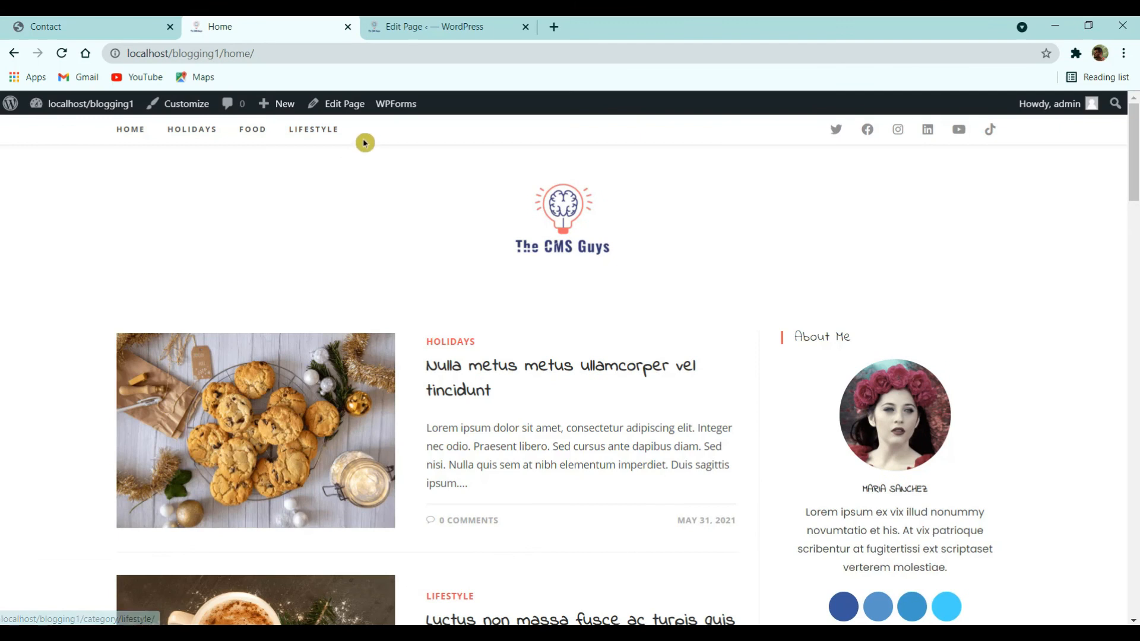
# - Add the Contact page to the Main Menu and save the menu
pyautogui.moveTo(89, 106)
pyautogui.click(72, 132)
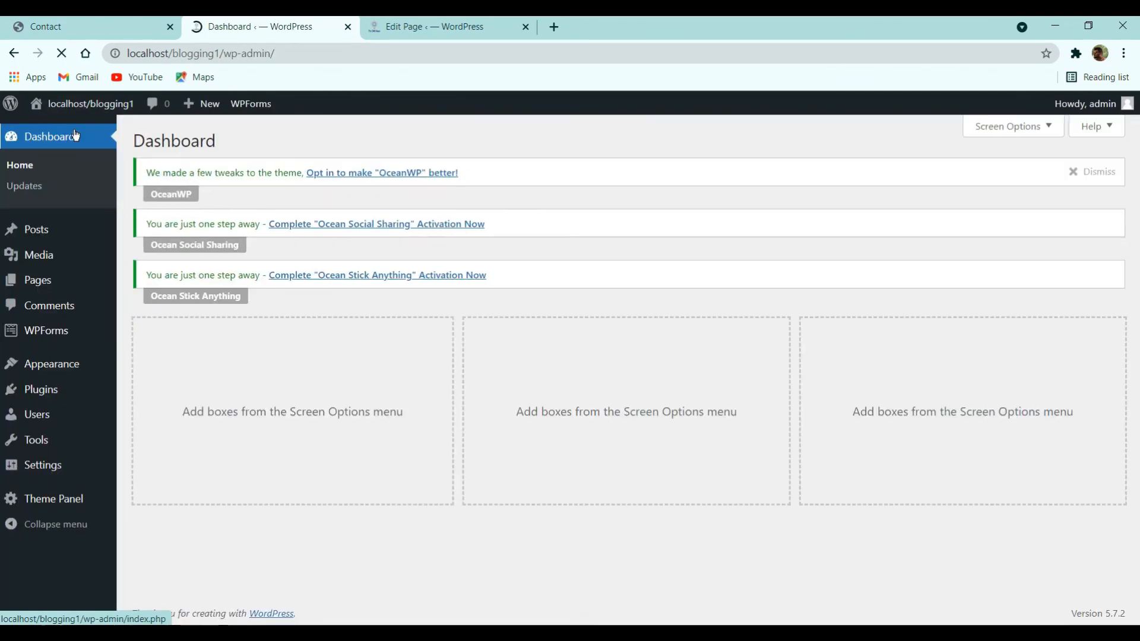
pyautogui.moveTo(43, 362)
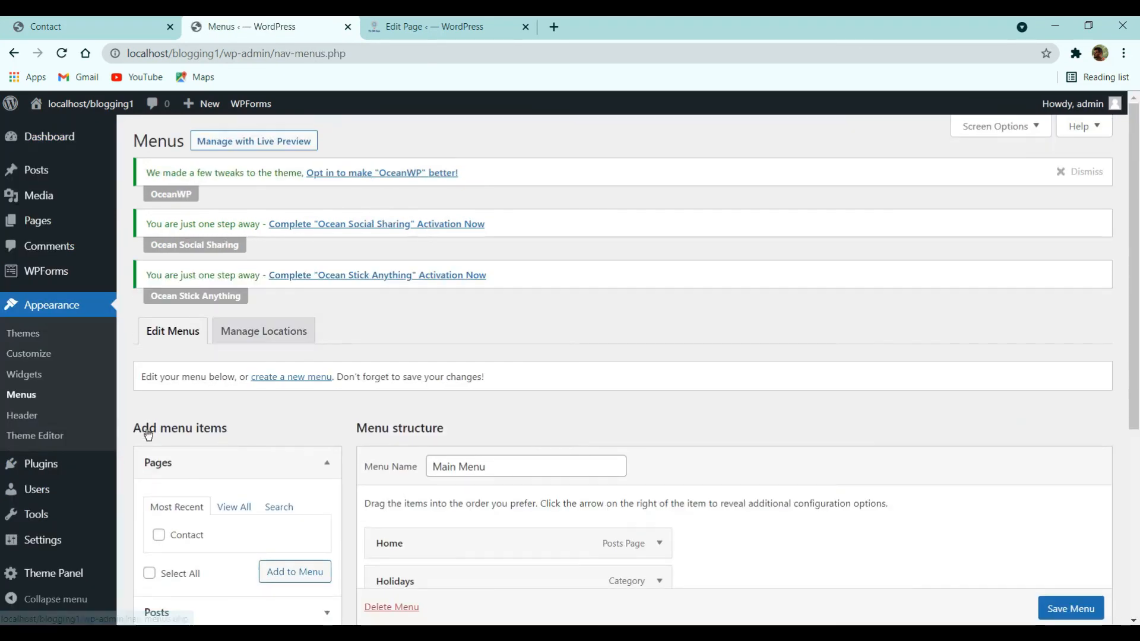
pyautogui.scroll(-1, 555, 429)
pyautogui.scroll(-1, 555, 429)
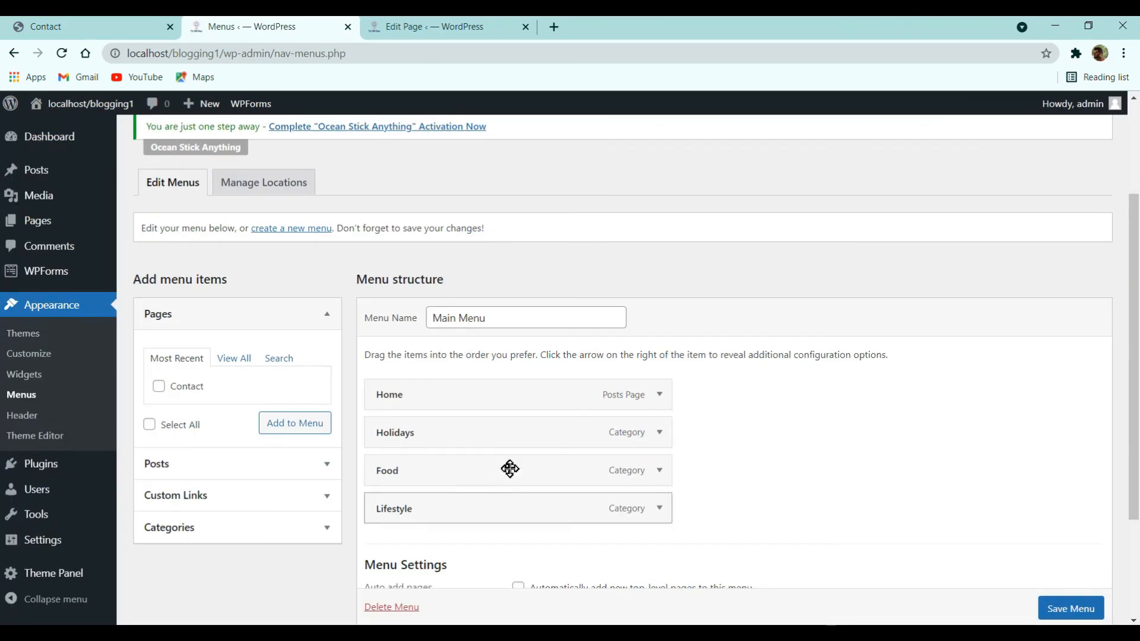
pyautogui.click(288, 428)
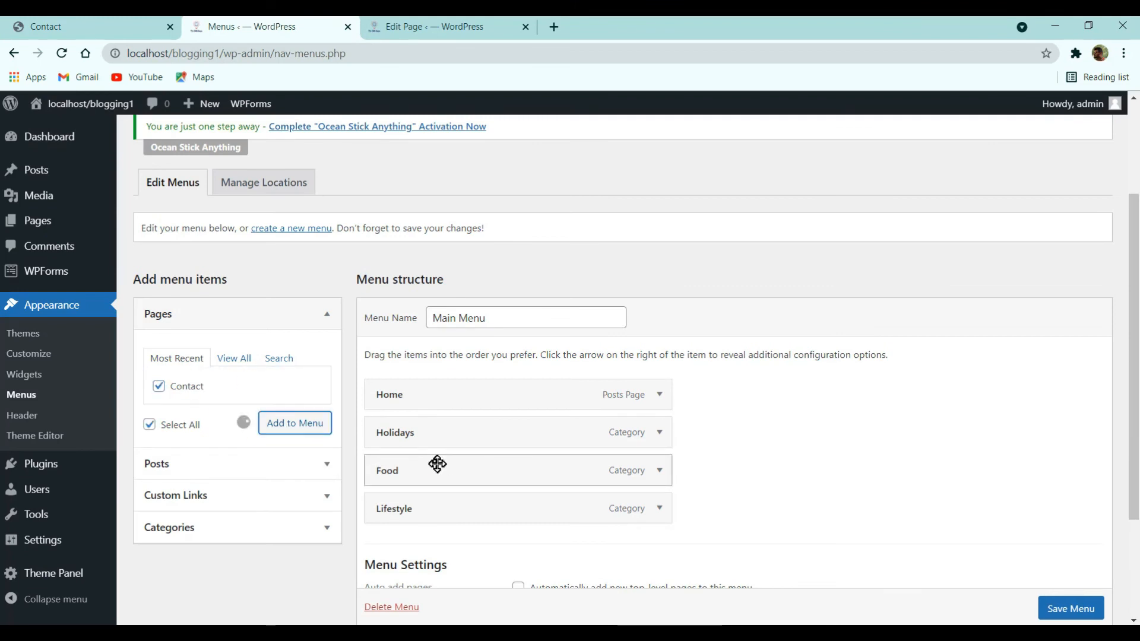
pyautogui.scroll(-1, 1063, 597)
pyautogui.click(1072, 607)
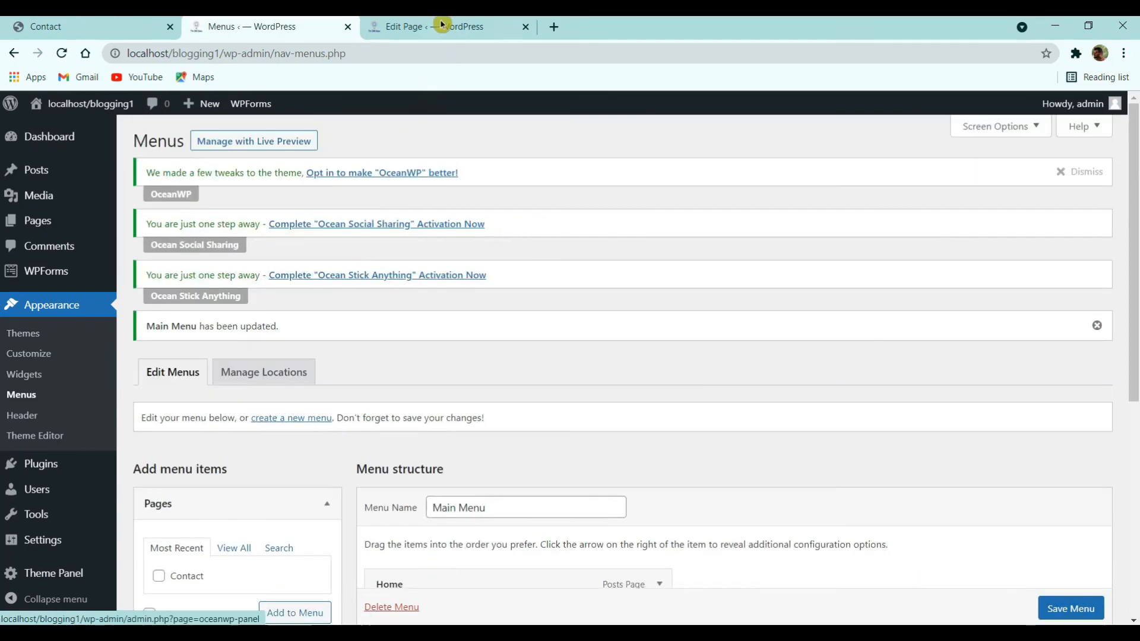
# - Remove the admin path from the address to load the live home page, then view the Contact page
pyautogui.click(441, 24)
pyautogui.click(39, 116)
pyautogui.moveTo(221, 55); pyautogui.dragTo(508, 60)
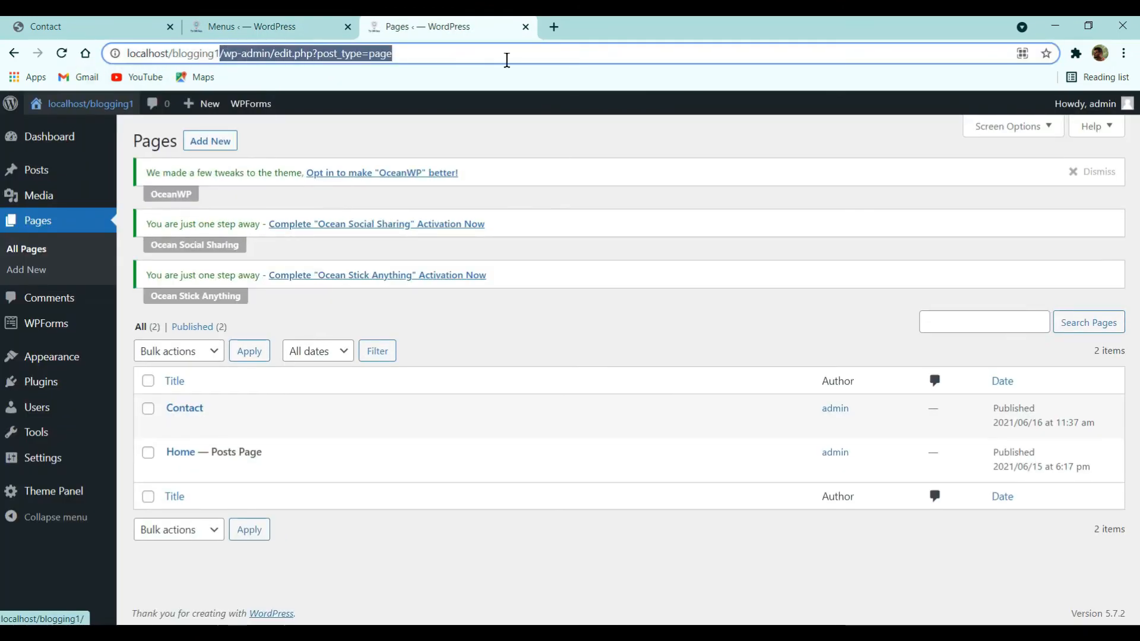
pyautogui.press('BackSpace')
pyautogui.press('Return')
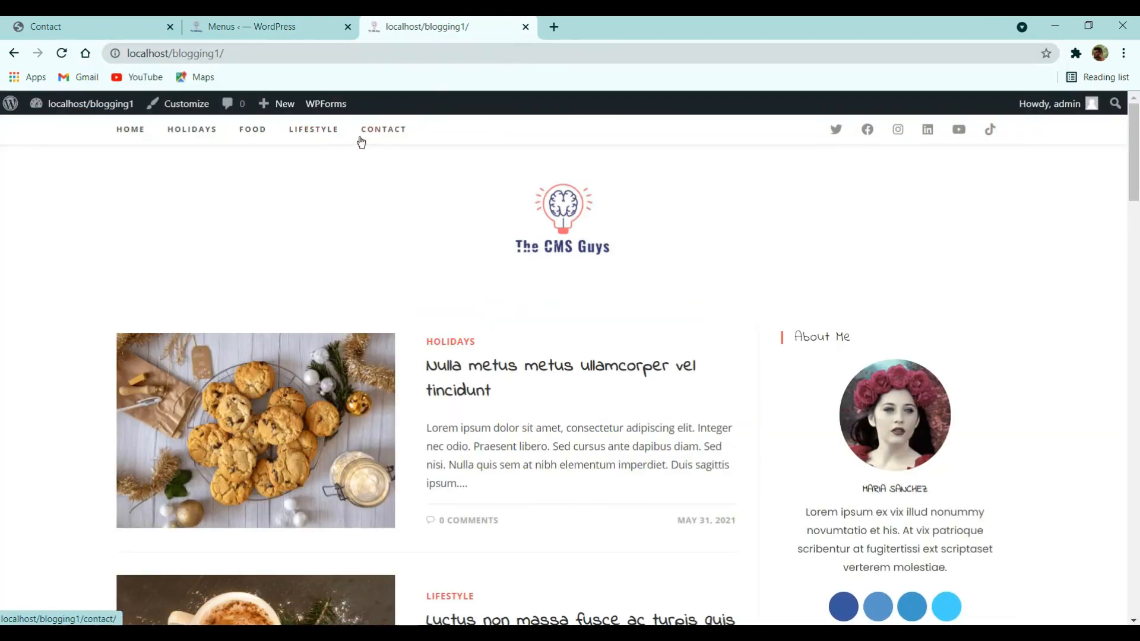
pyautogui.click(89, 26)
# - Check the live Contact page's black footer, then go to the installed Plugins list
pyautogui.scroll(-10, 294, 294)
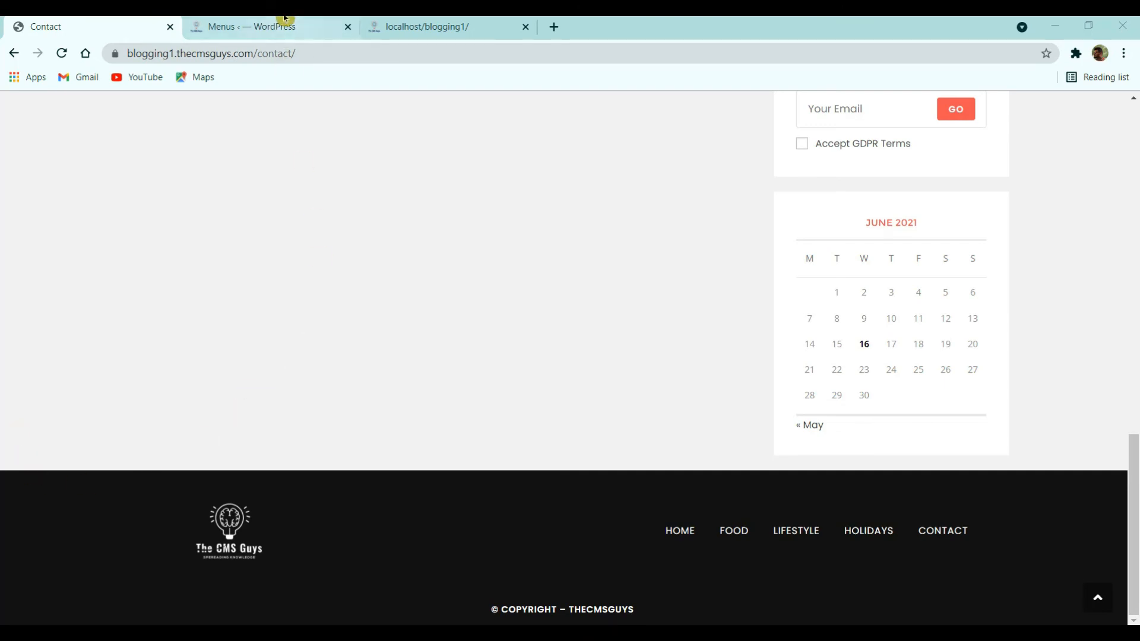
pyautogui.click(285, 26)
pyautogui.scroll(-7, 255, 291)
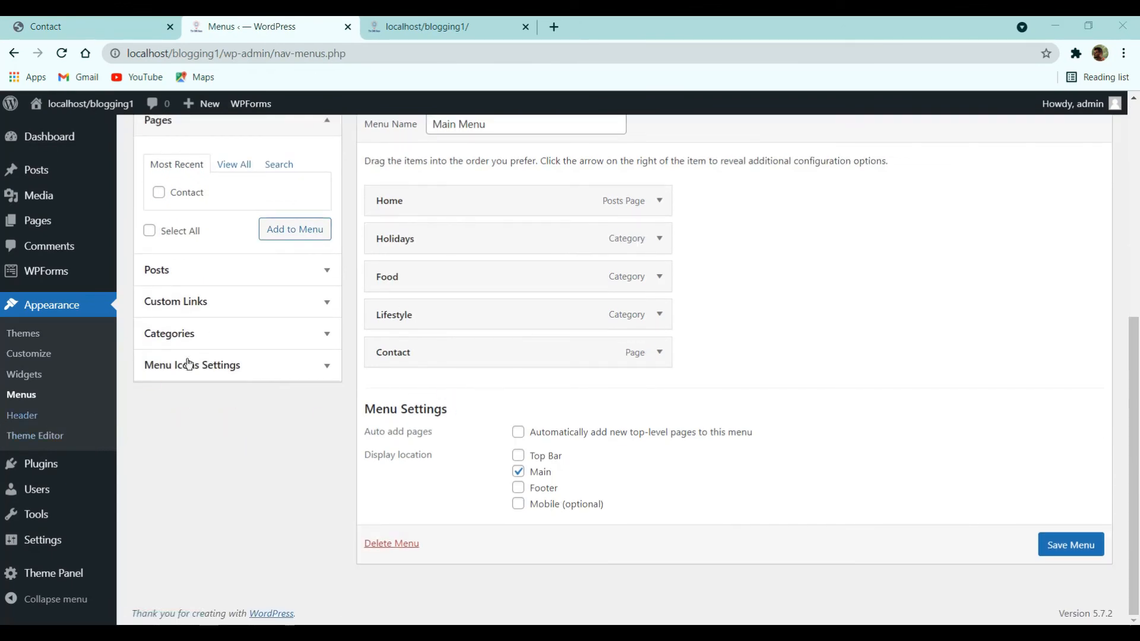
pyautogui.click(78, 469)
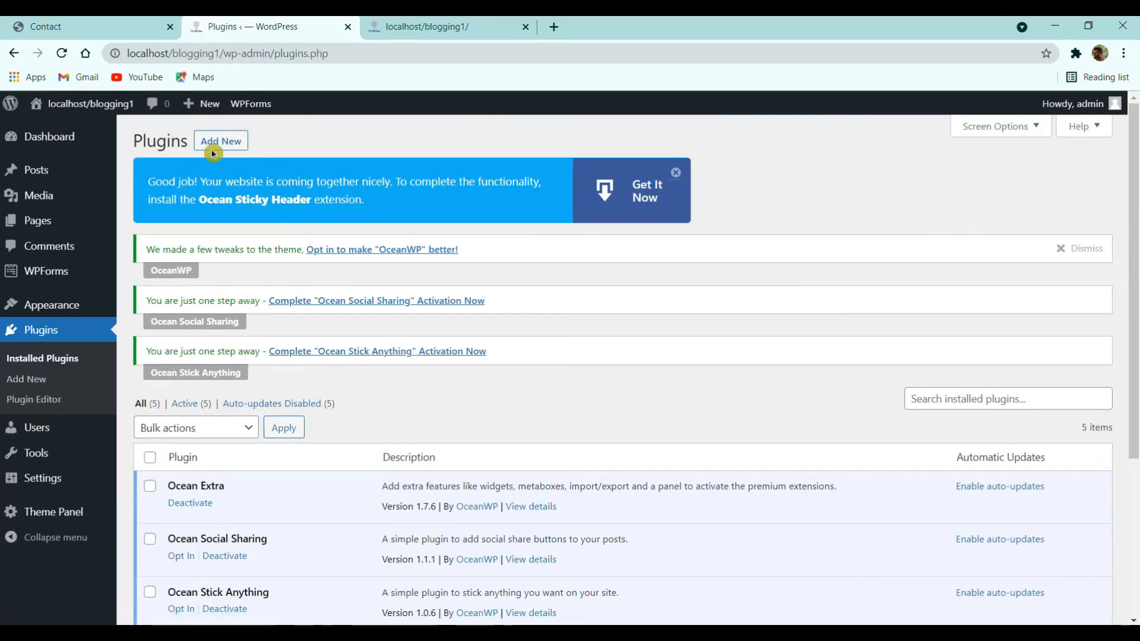
# - Search Add Plugins for 'element', correcting the misspelled search term
pyautogui.click(220, 143)
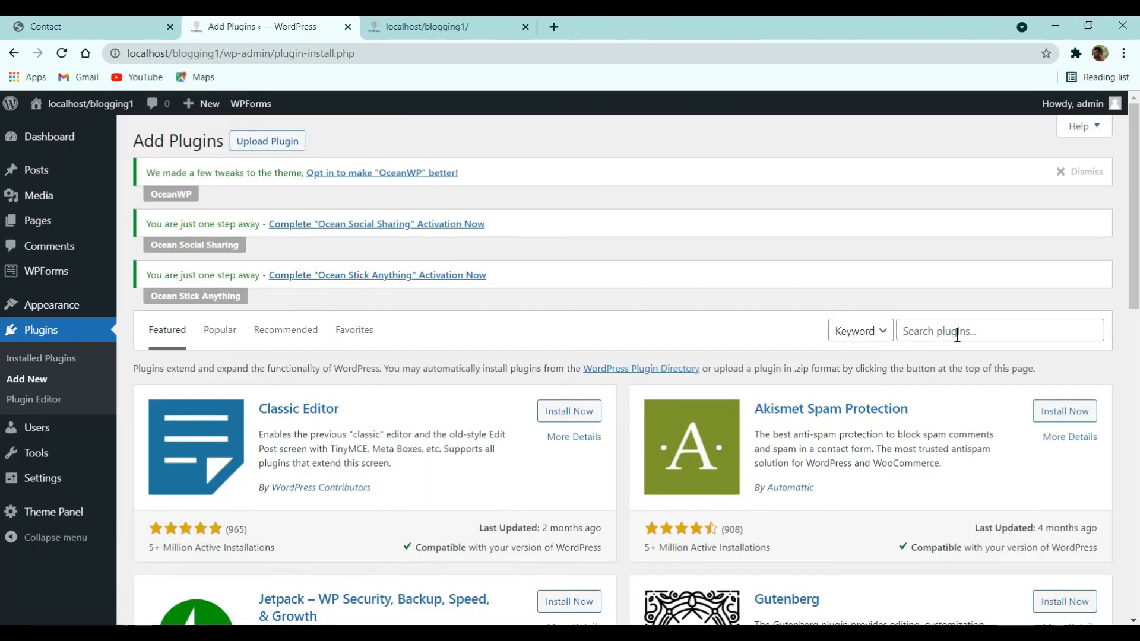
pyautogui.click(956, 333)
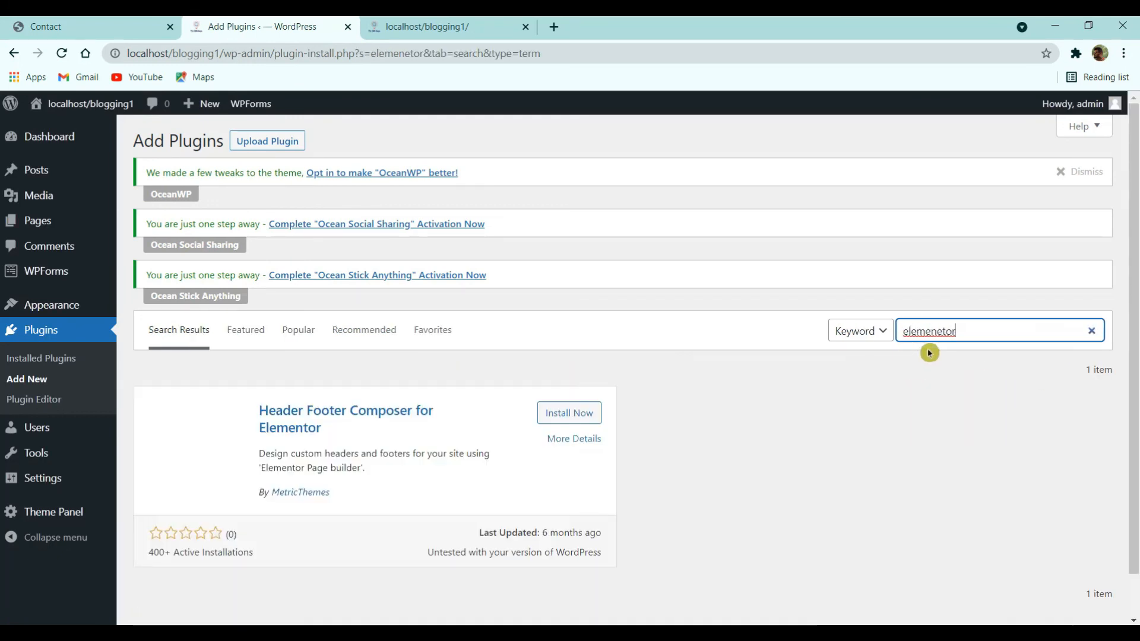
pyautogui.doubleClick(947, 334)
pyautogui.write('ele')
pyautogui.press('BackSpace')
pyautogui.write('men')
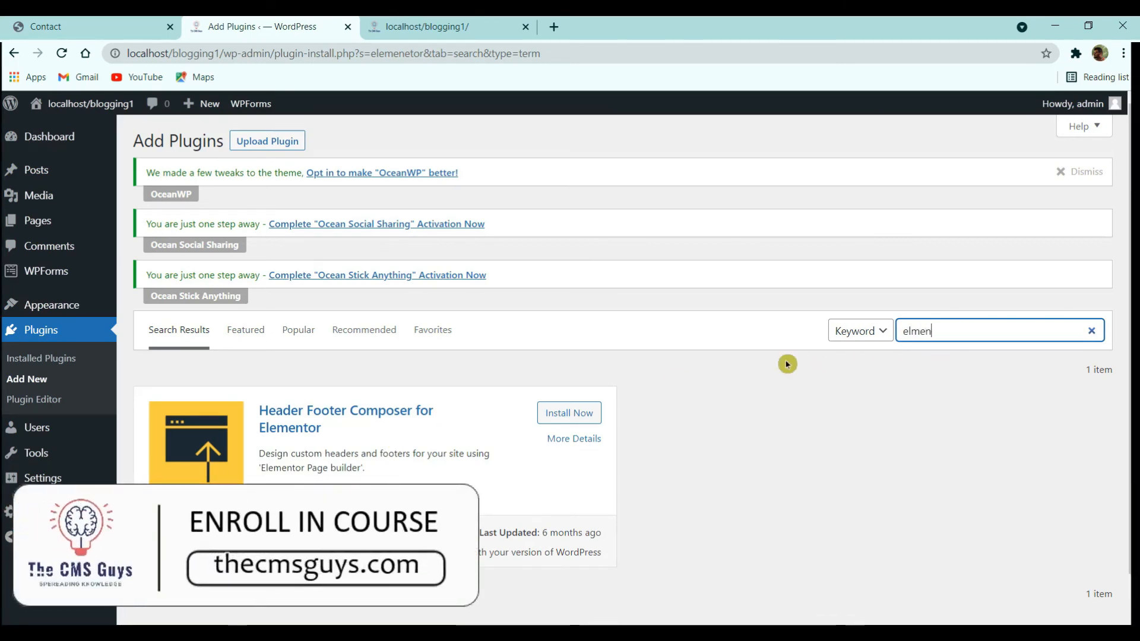
pyautogui.write('tor')
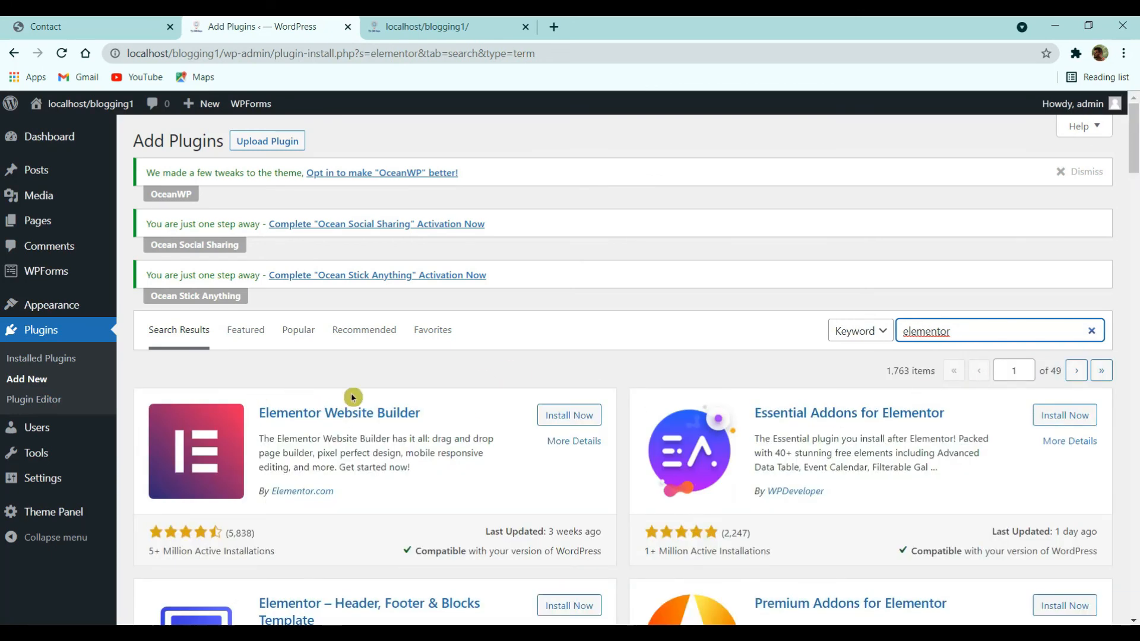
# - Install and activate Elementor Website Builder
pyautogui.click(584, 417)
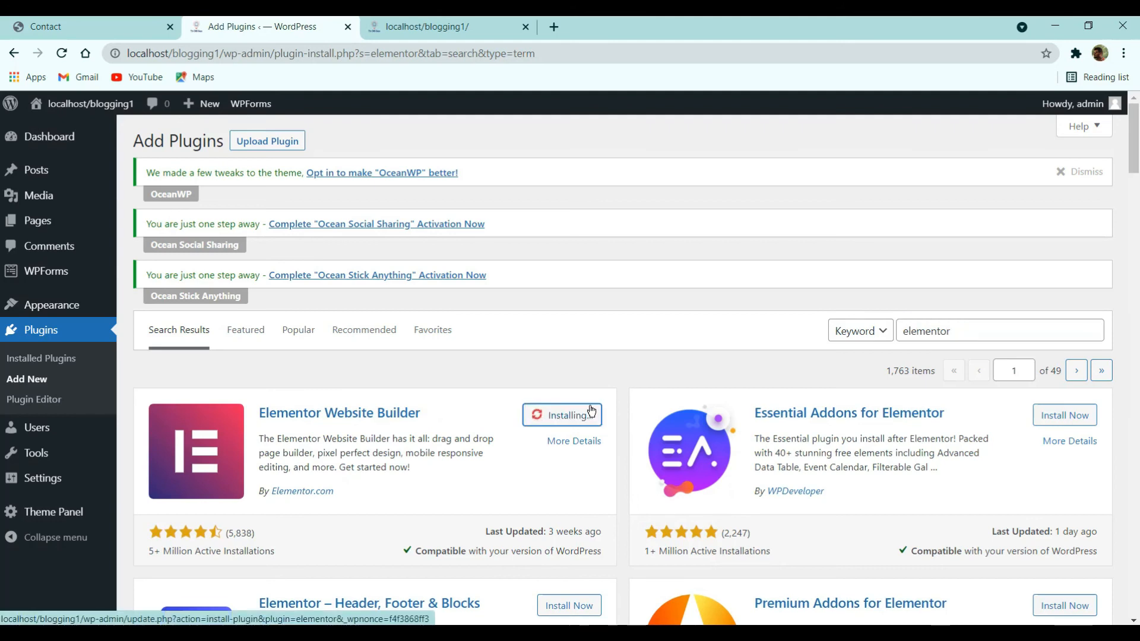
pyautogui.scroll(-3, 652, 399)
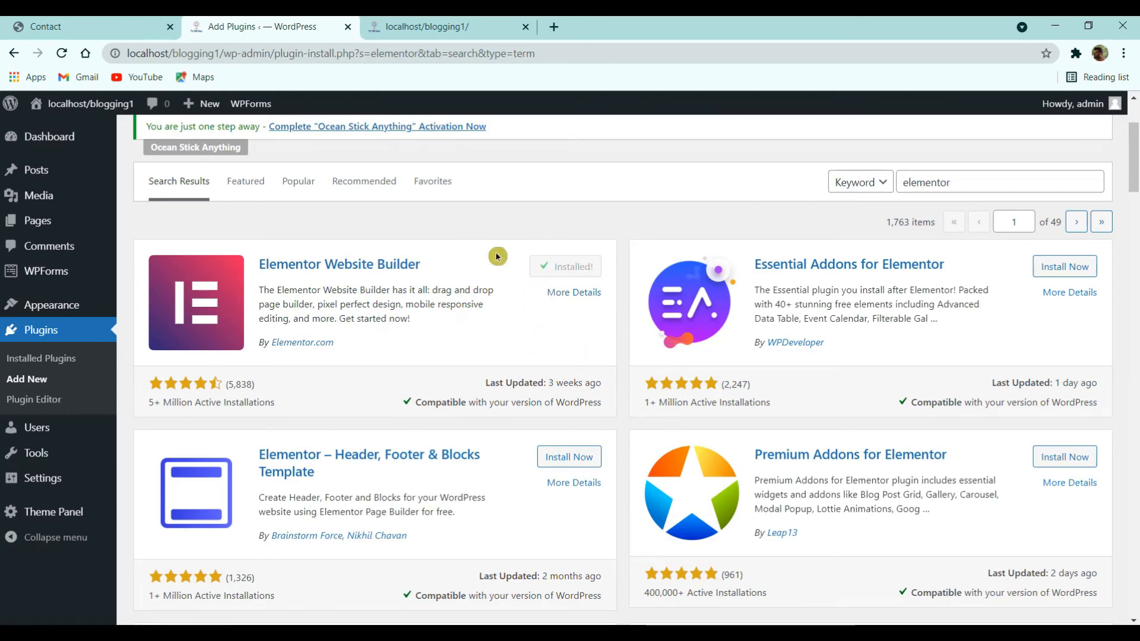
pyautogui.click(579, 268)
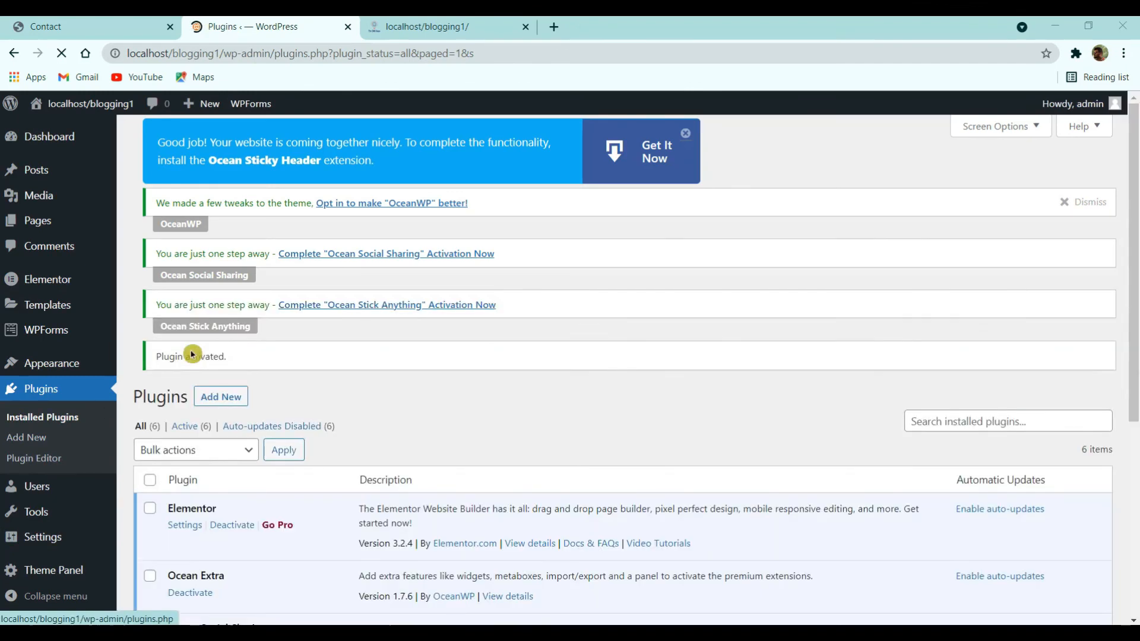
# - Open the OceanWP Theme Panel and accept the update and diagnostics opt-in
pyautogui.click(59, 564)
pyautogui.click(243, 336)
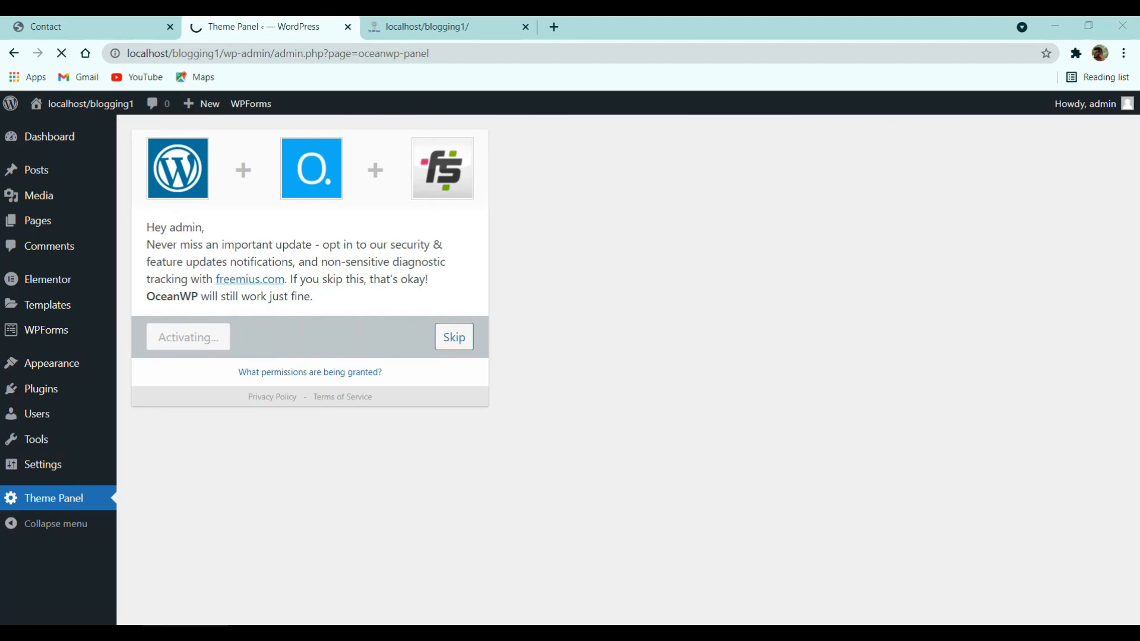
pyautogui.scroll(-5, 356, 268)
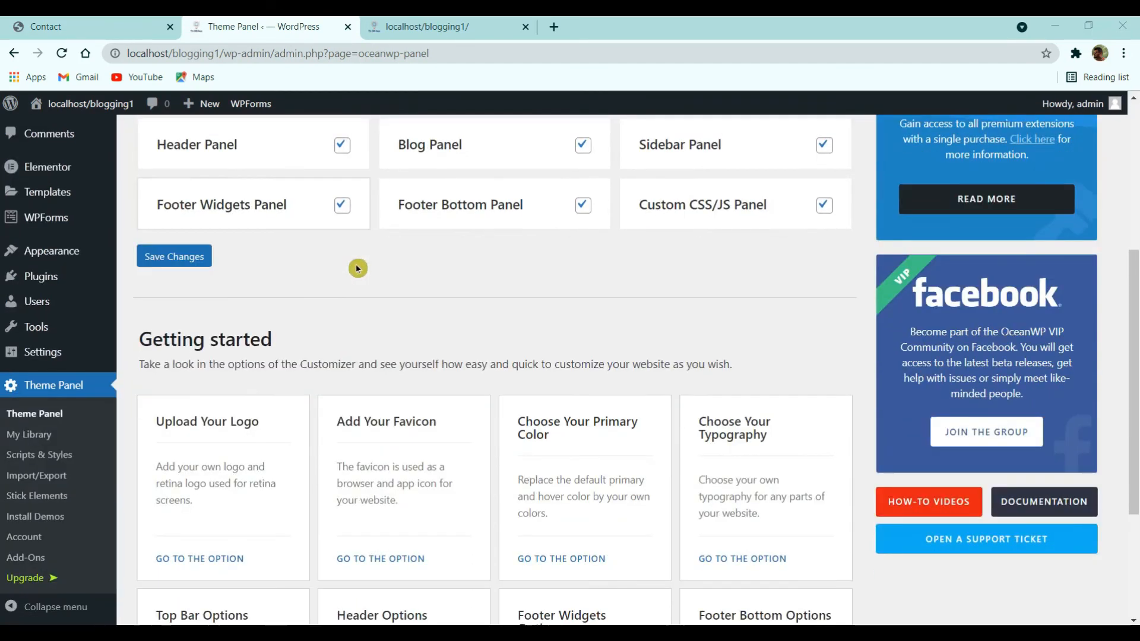
pyautogui.scroll(-3, 357, 269)
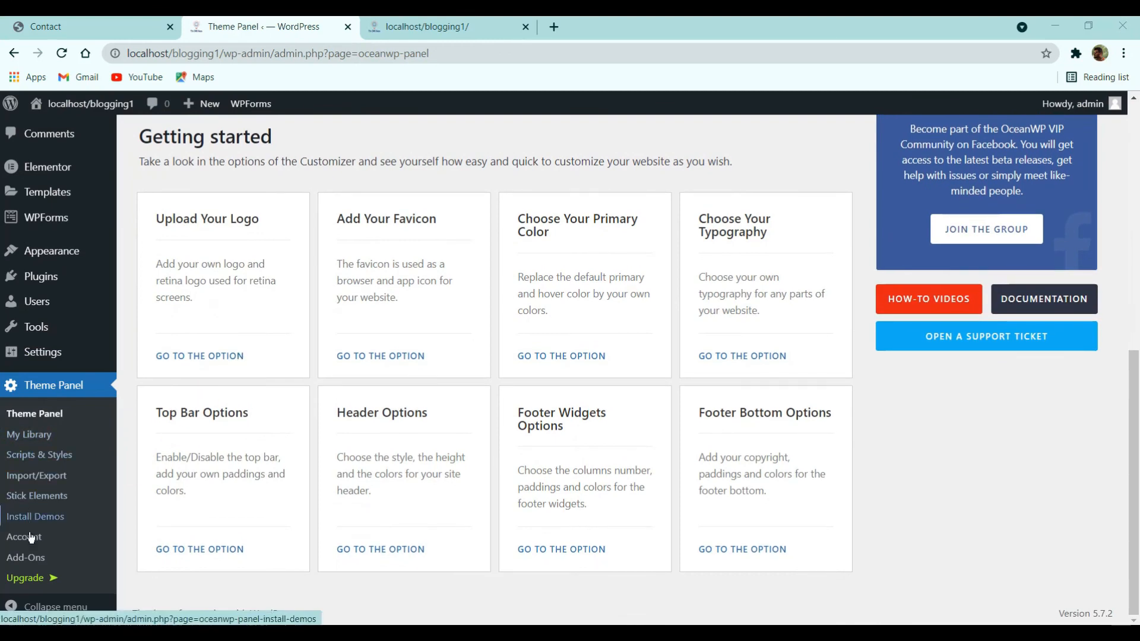
# - Create a My Library template titled 'Footer' and publish it
pyautogui.click(24, 435)
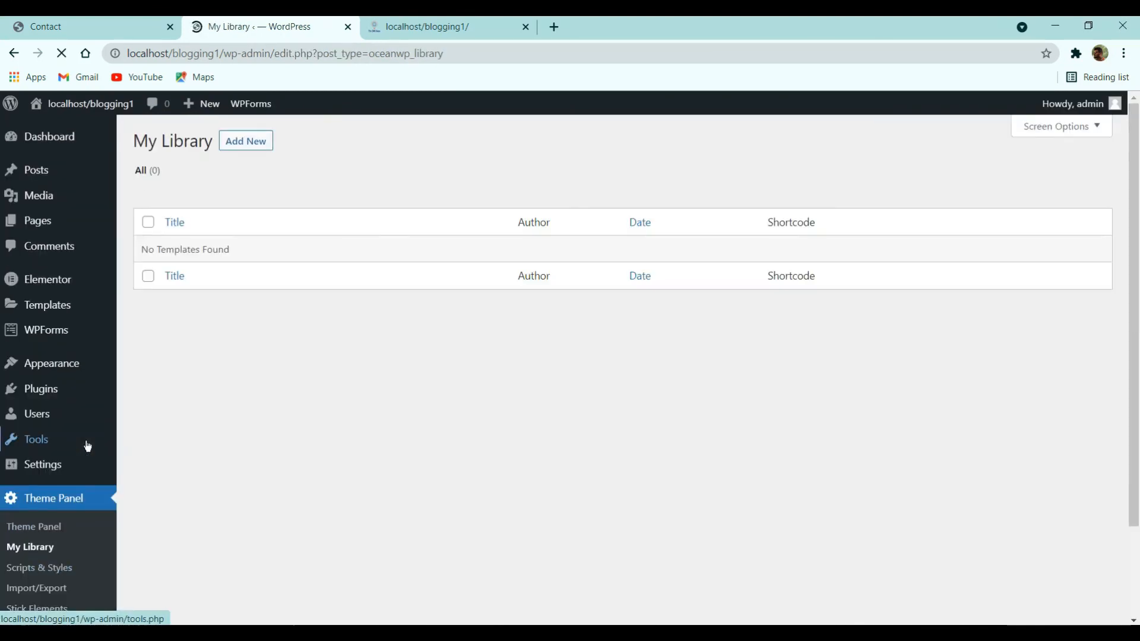
pyautogui.click(245, 141)
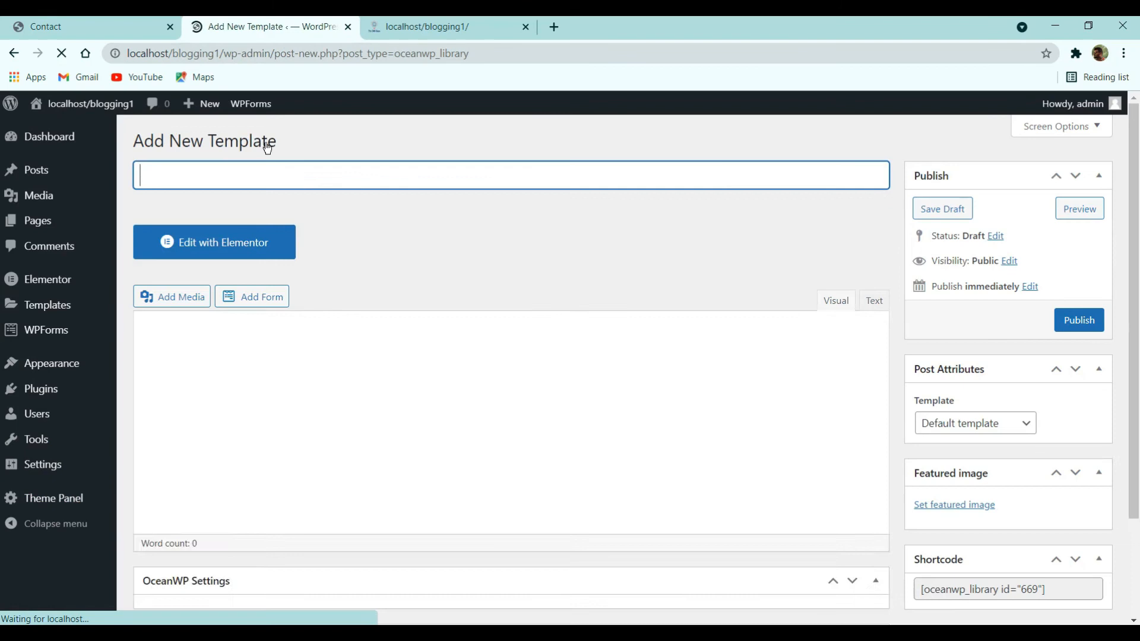
pyautogui.write('Footer')
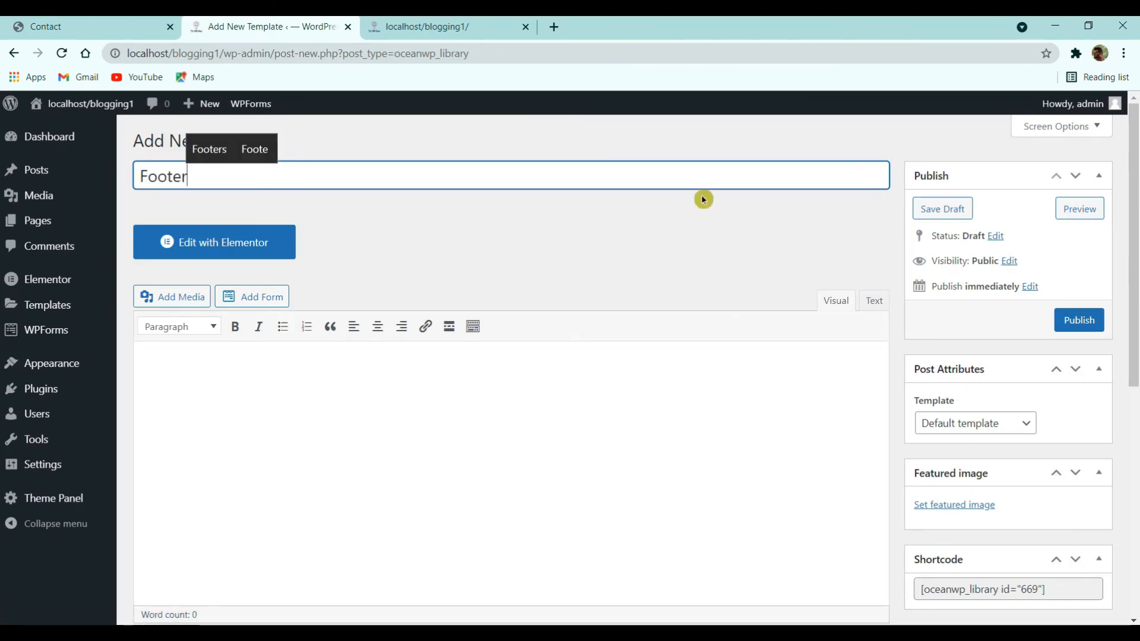
pyautogui.click(1060, 321)
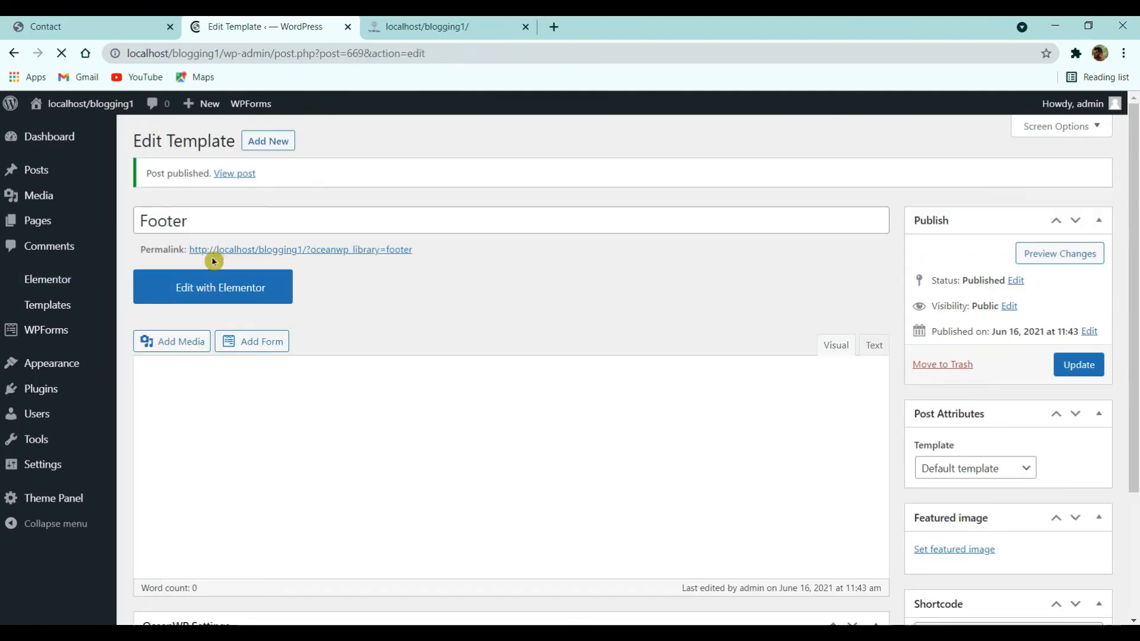
# - Open the Footer template in Elementor and add a two-column section
pyautogui.click(229, 289)
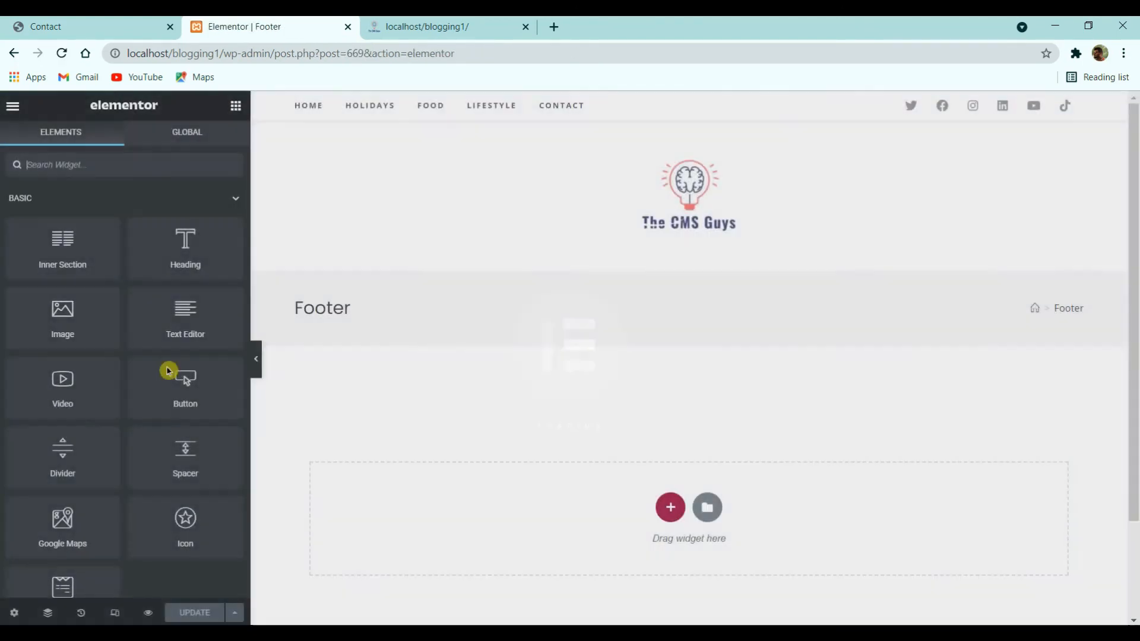
pyautogui.scroll(-1, 366, 402)
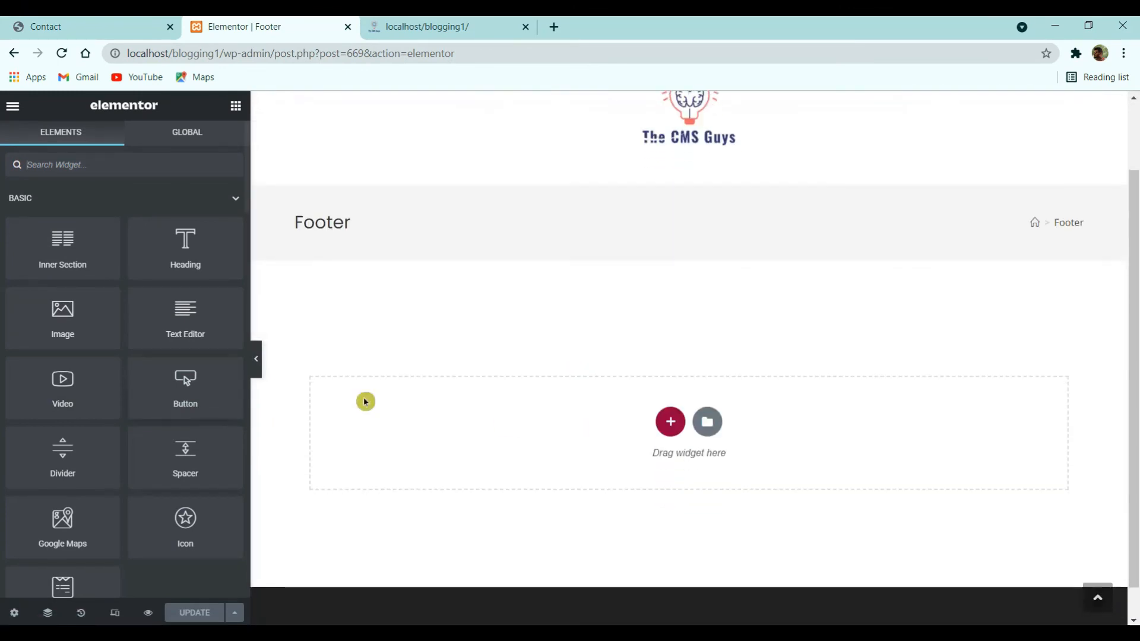
pyautogui.click(669, 386)
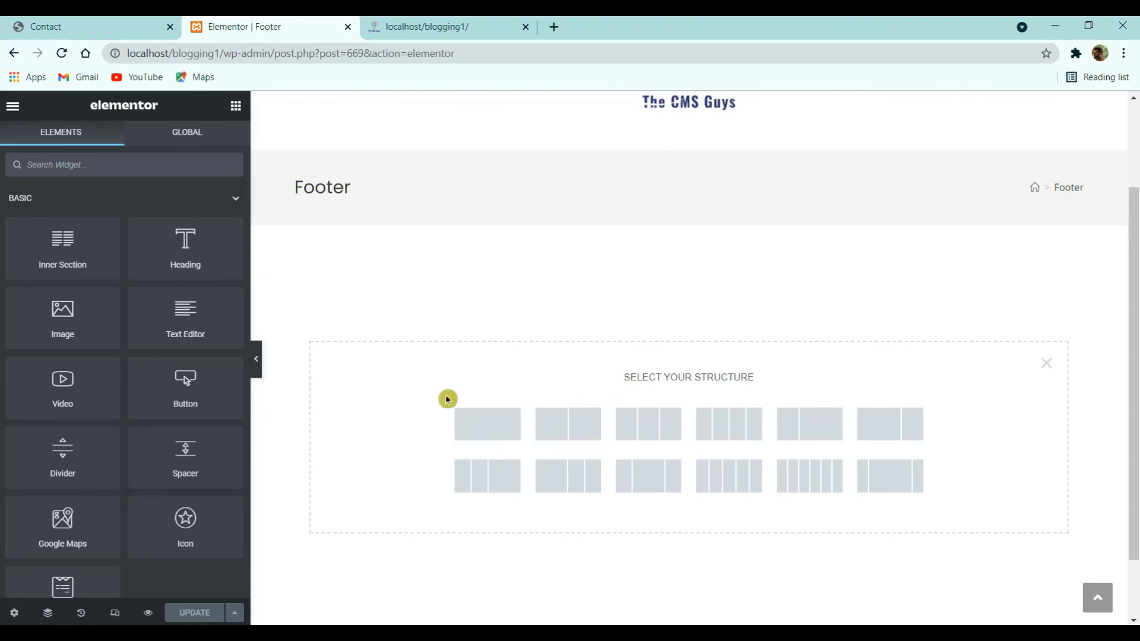
pyautogui.click(563, 436)
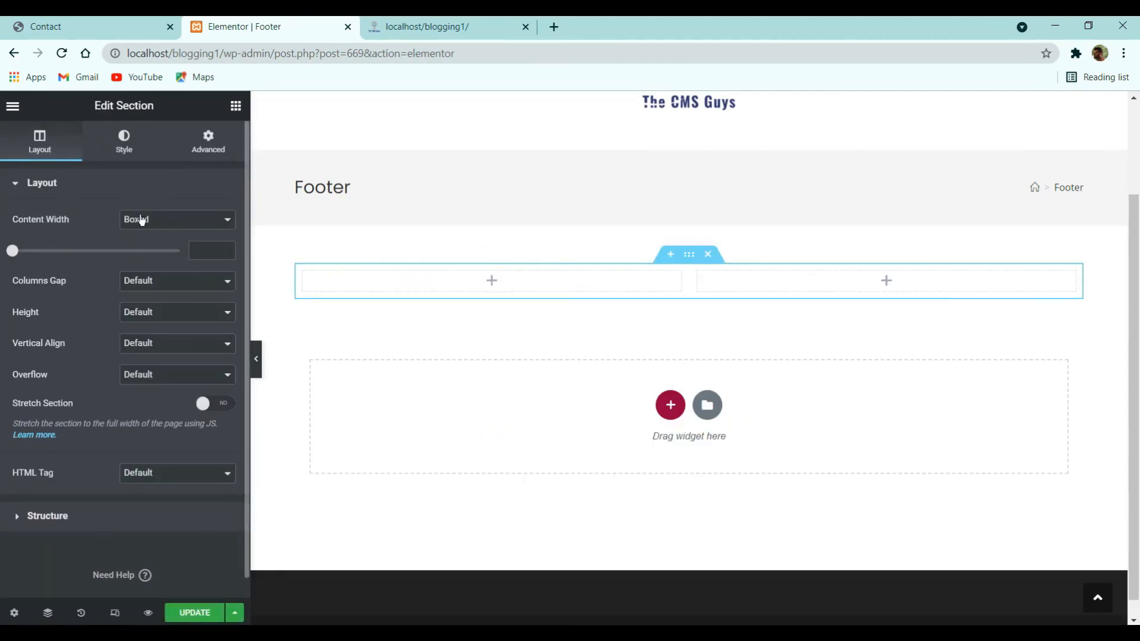
# - Stretch the section to full width and give it a classic black background
pyautogui.click(217, 404)
pyautogui.click(136, 156)
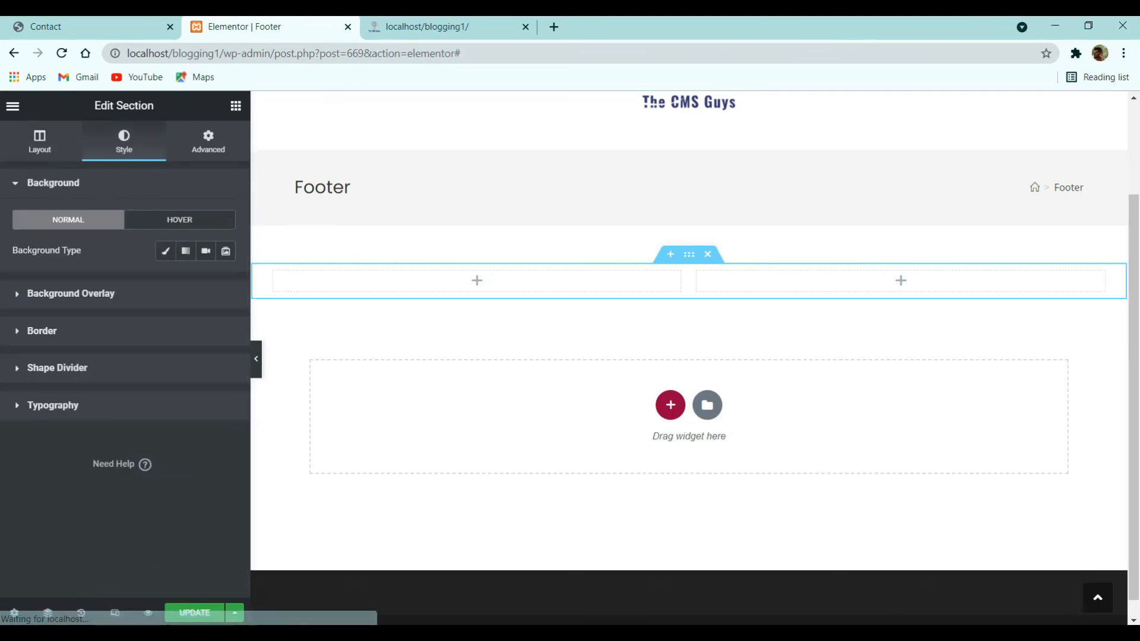
pyautogui.click(166, 251)
pyautogui.click(226, 281)
pyautogui.click(55, 460)
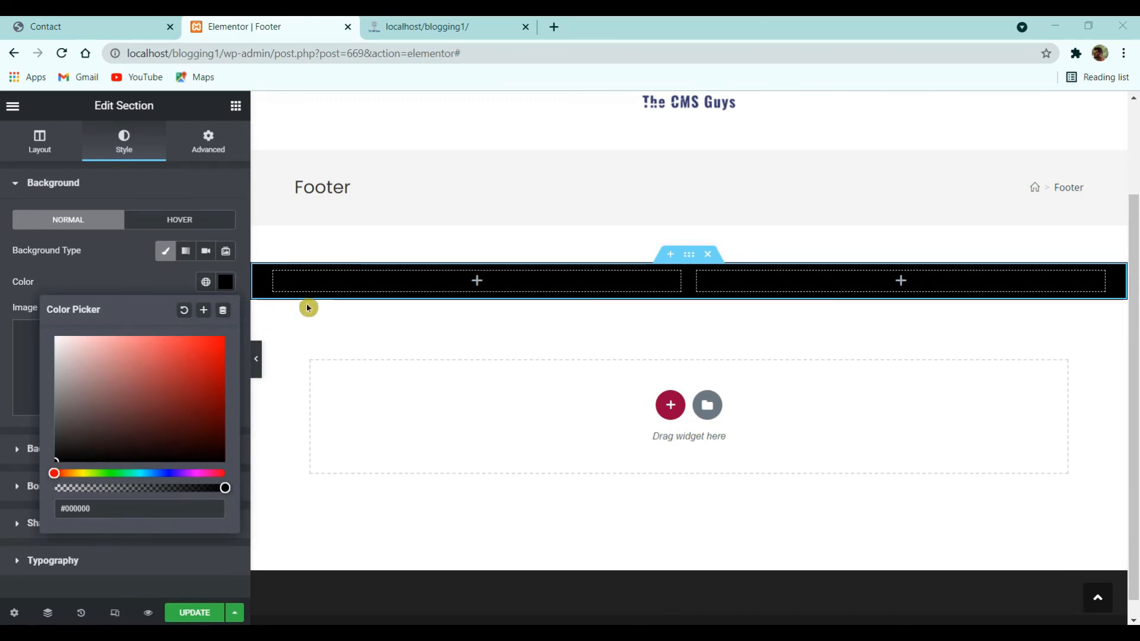
# - Set the left column width to 20%
pyautogui.click(274, 272)
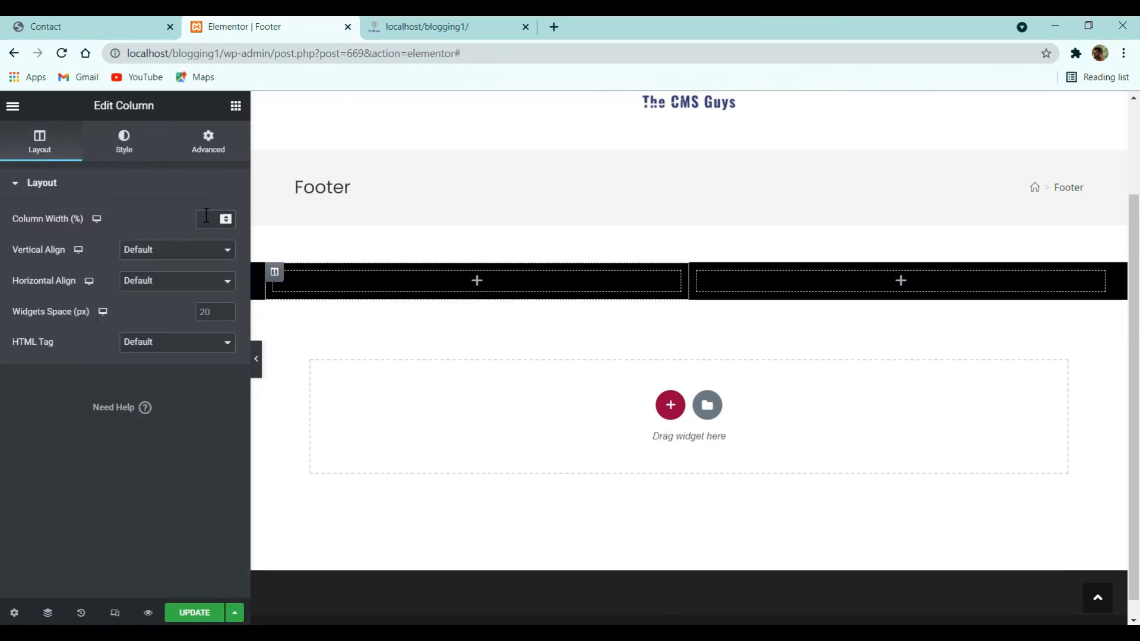
pyautogui.write('22')
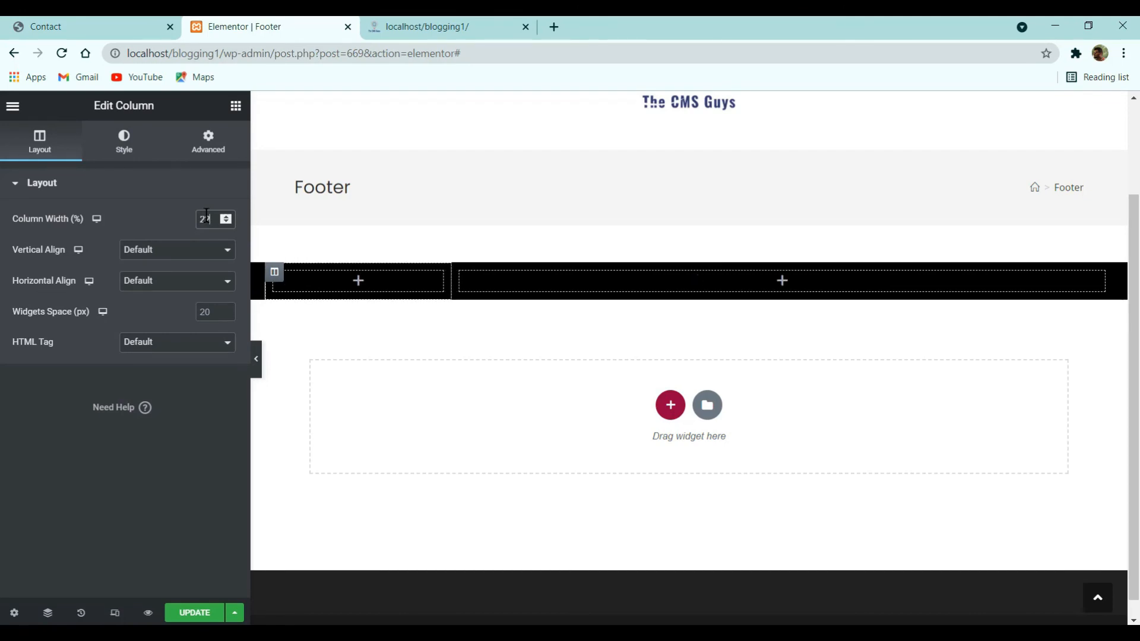
pyautogui.press('BackSpace')
pyautogui.write('0')
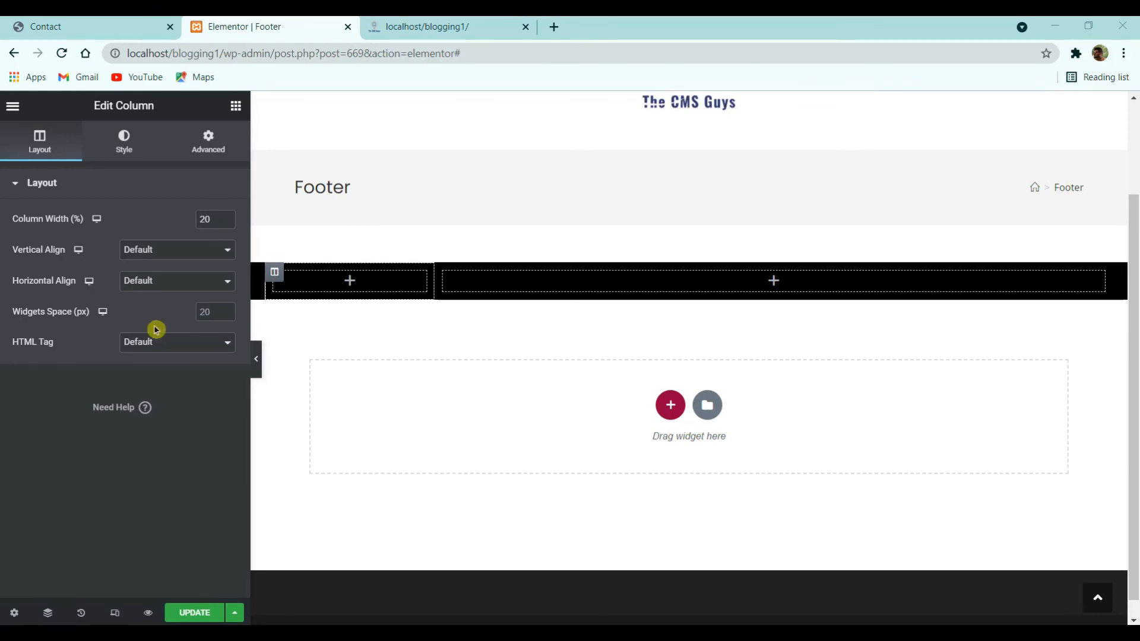
# - Place an Image widget in the left column showing The CMS Guys logo
pyautogui.click(236, 107)
pyautogui.moveTo(66, 318); pyautogui.dragTo(350, 281)
pyautogui.click(71, 274)
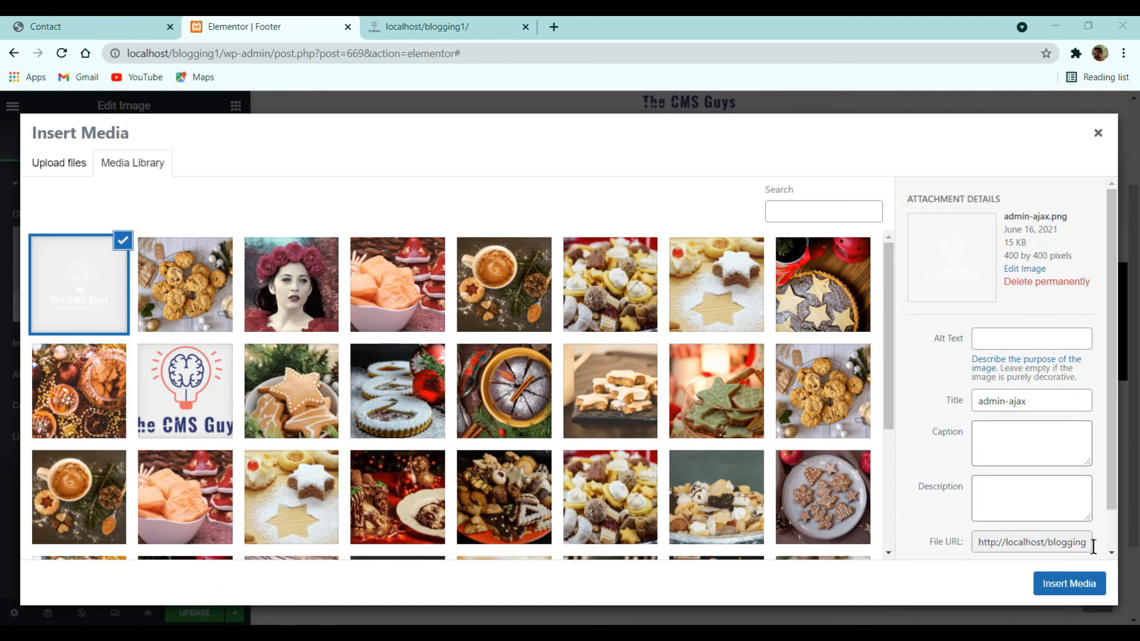
pyautogui.click(1091, 581)
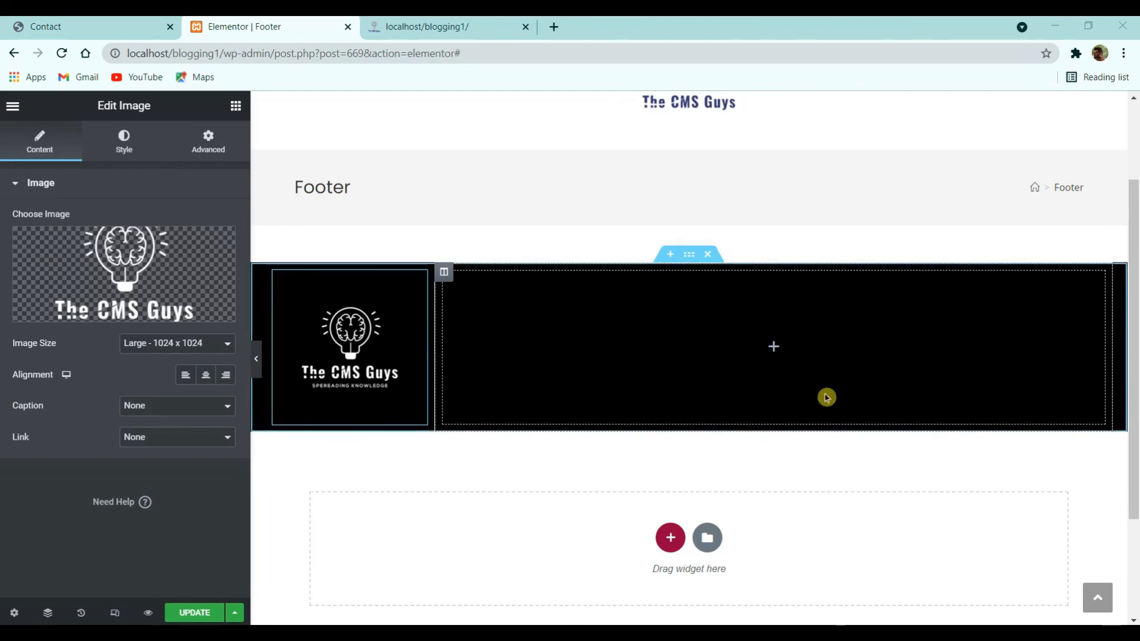
# - Search widgets for 'menu' and add Custom Menu to the right column
pyautogui.click(235, 105)
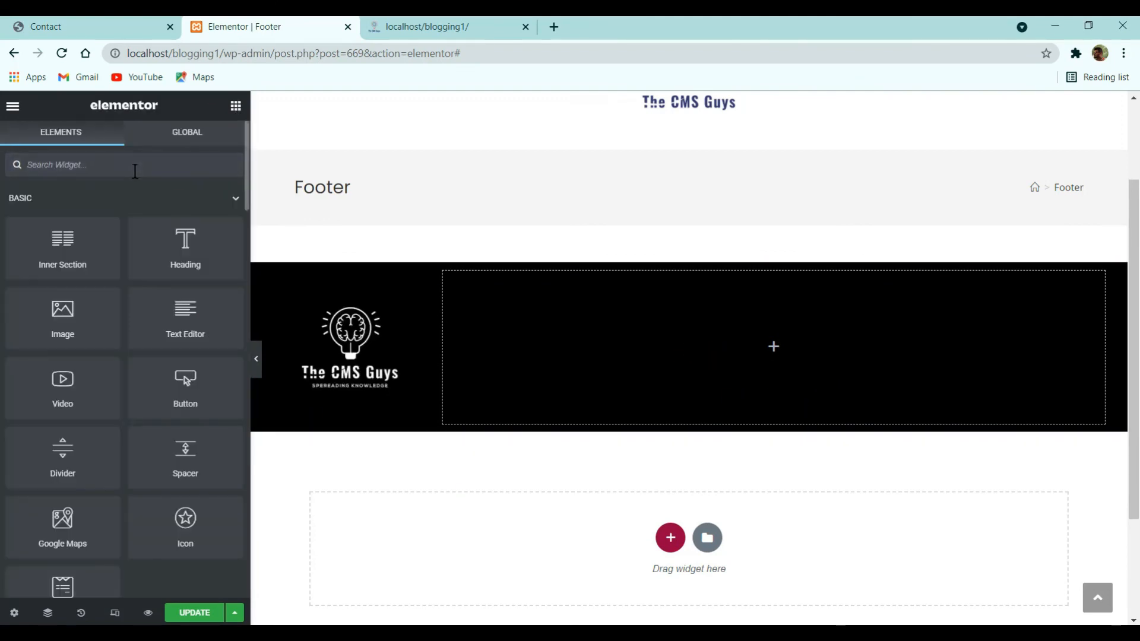
pyautogui.write('menu')
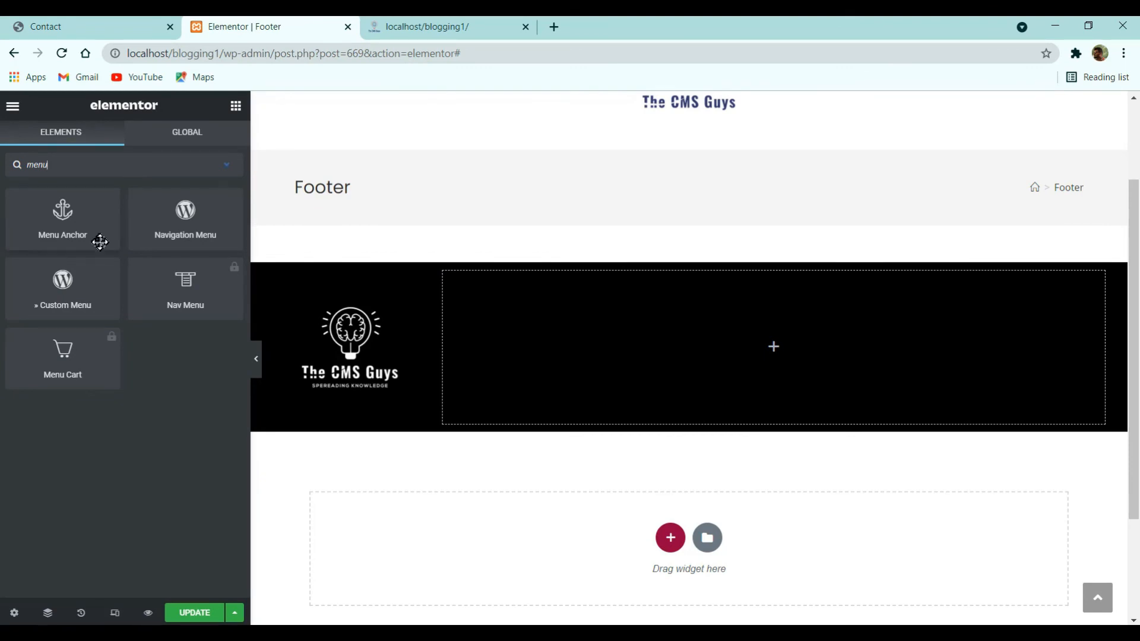
pyautogui.moveTo(119, 291); pyautogui.dragTo(772, 304)
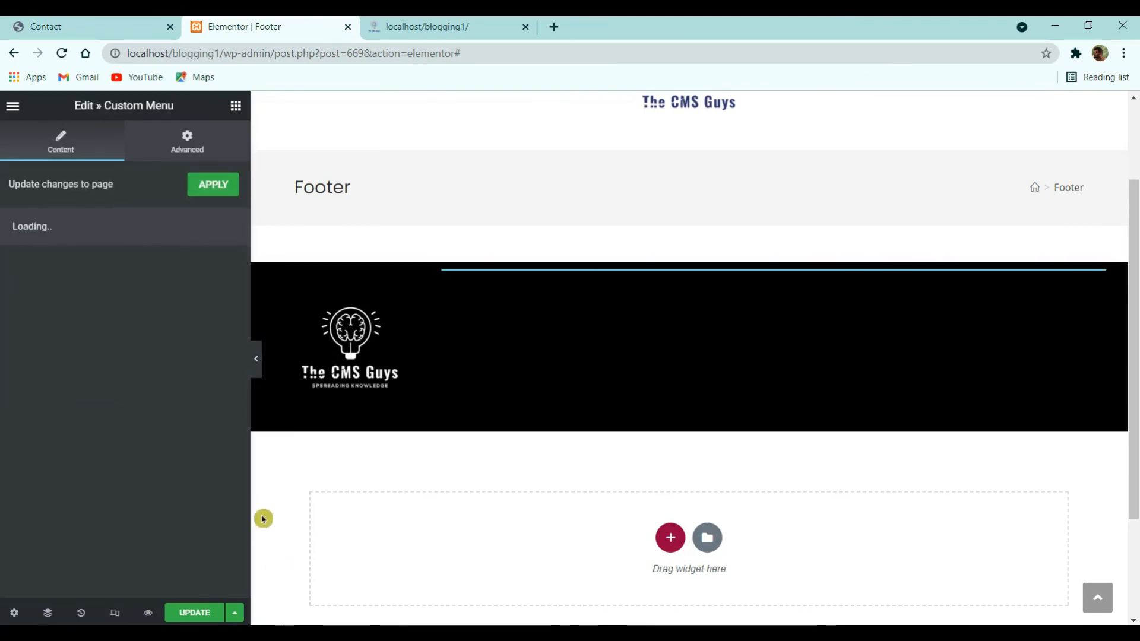
# - Centre the right column's contents vertically
pyautogui.click(451, 276)
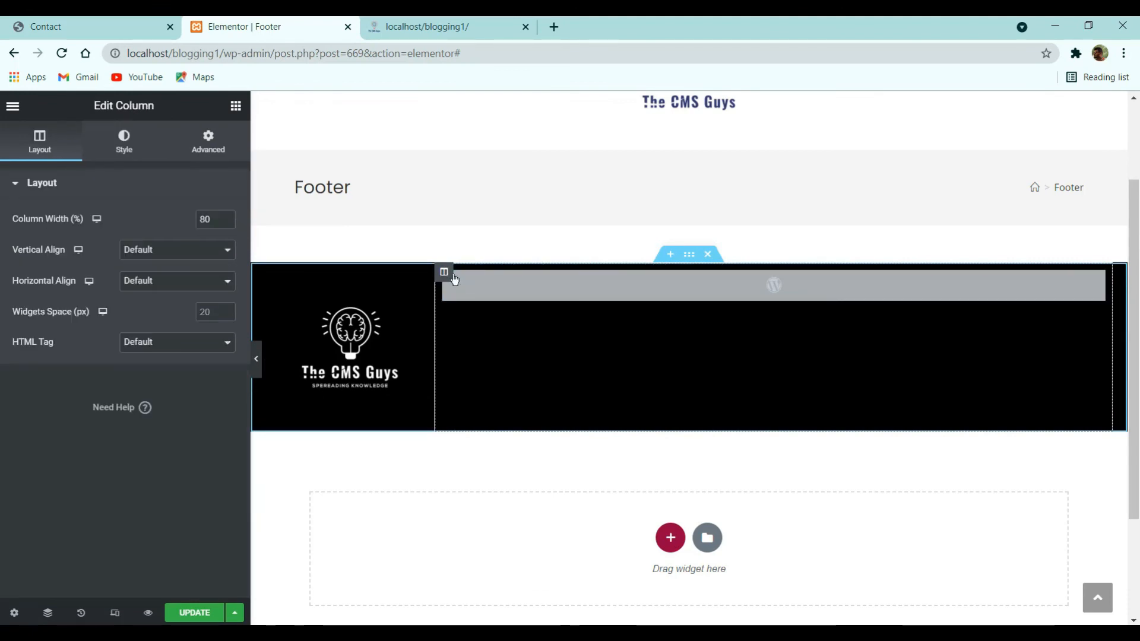
pyautogui.click(170, 255)
pyautogui.click(161, 291)
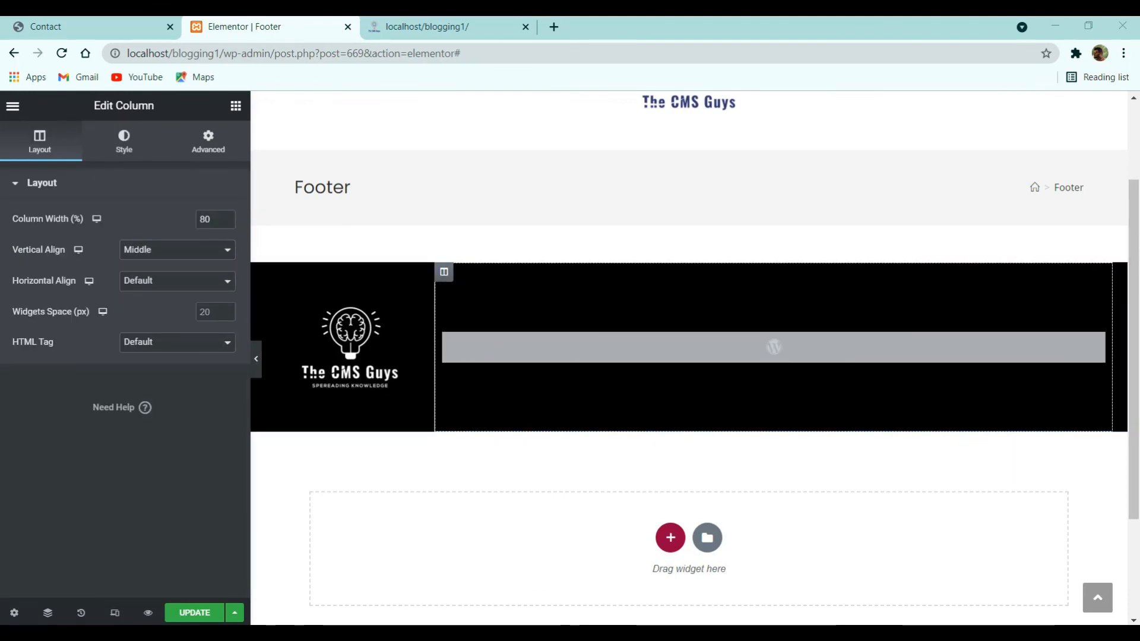
# - Set the Custom Menu to Main Menu with Hover dropdown style, aligned right
pyautogui.click(522, 358)
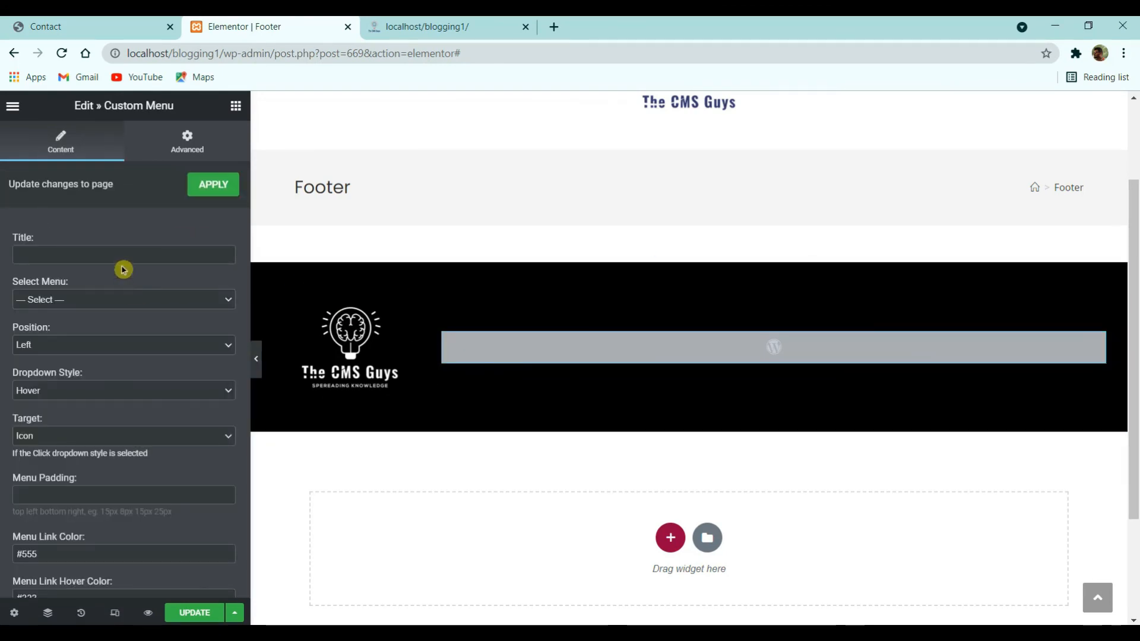
pyautogui.click(114, 301)
pyautogui.click(112, 327)
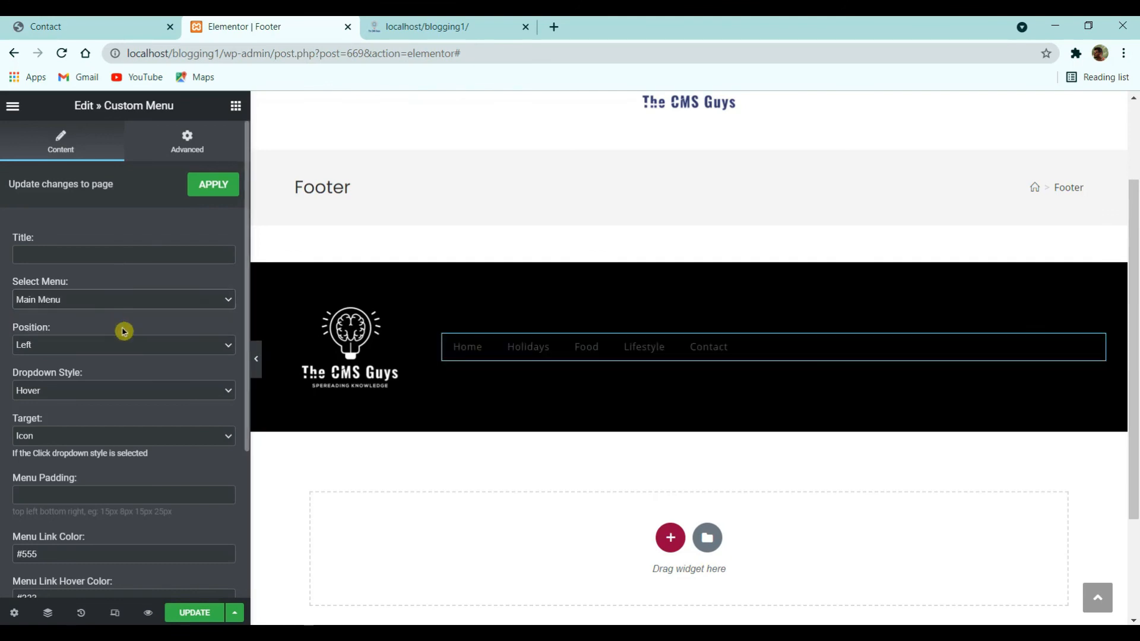
pyautogui.click(121, 396)
pyautogui.click(118, 401)
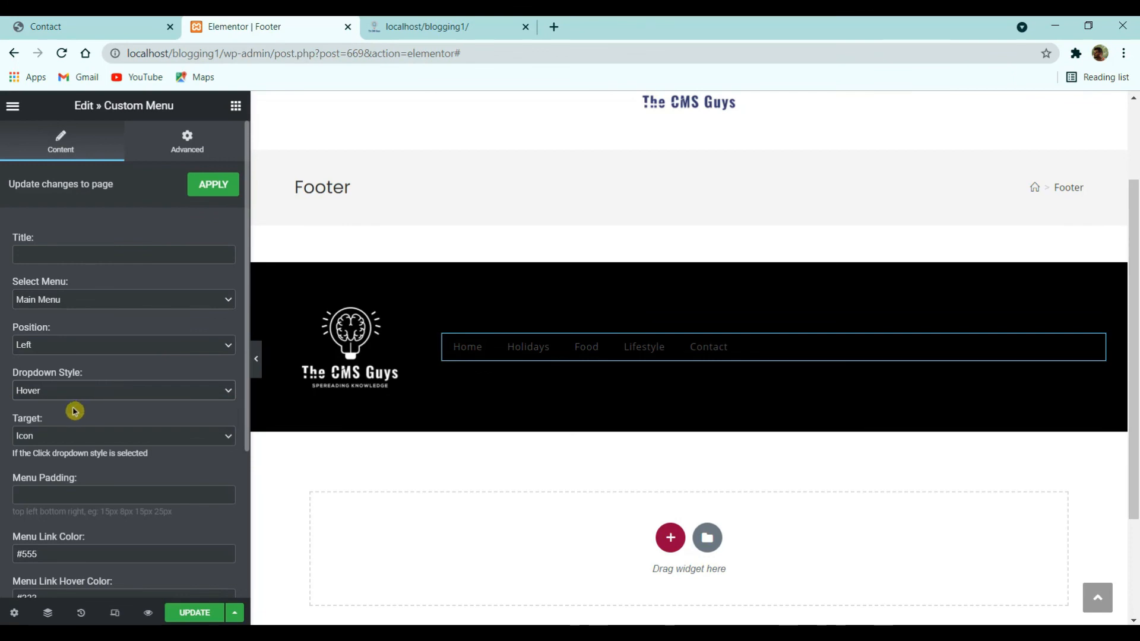
pyautogui.click(118, 346)
pyautogui.click(113, 373)
# - Make menu links #ffffff with #fe5252 hover colour
pyautogui.scroll(-3, 117, 416)
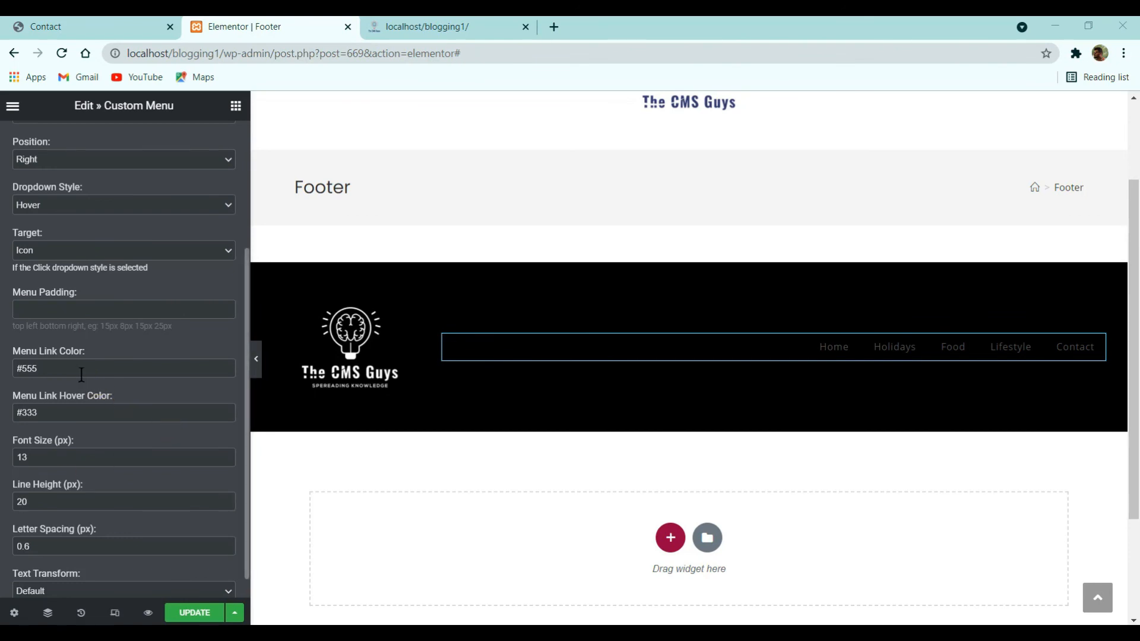
pyautogui.tripleClick(64, 369)
pyautogui.write('#fff')
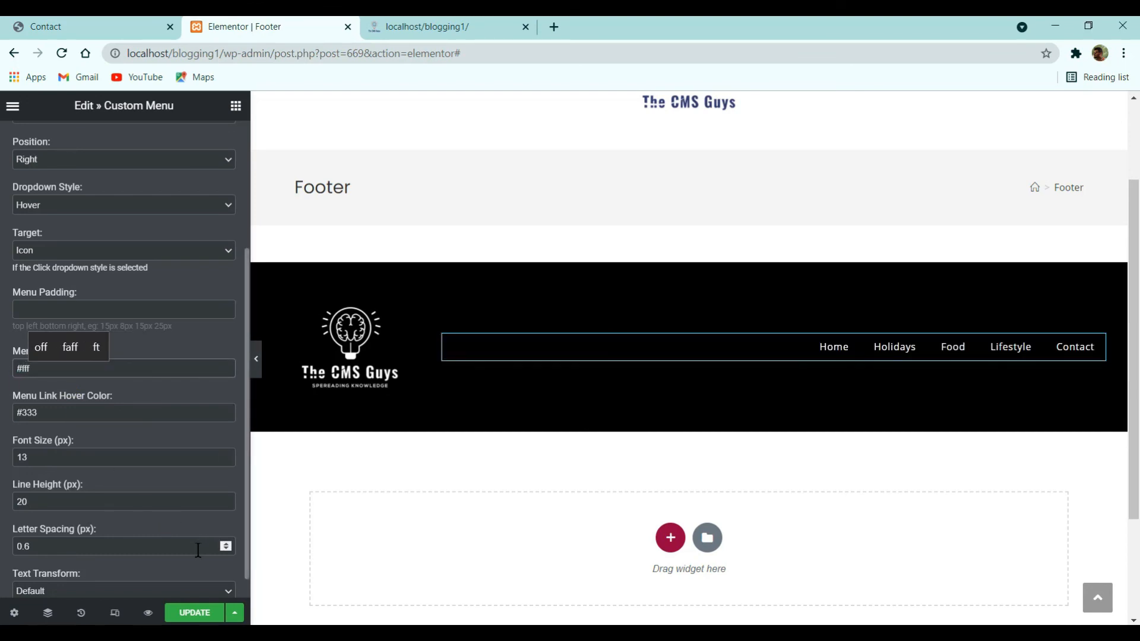
pyautogui.write('fff')
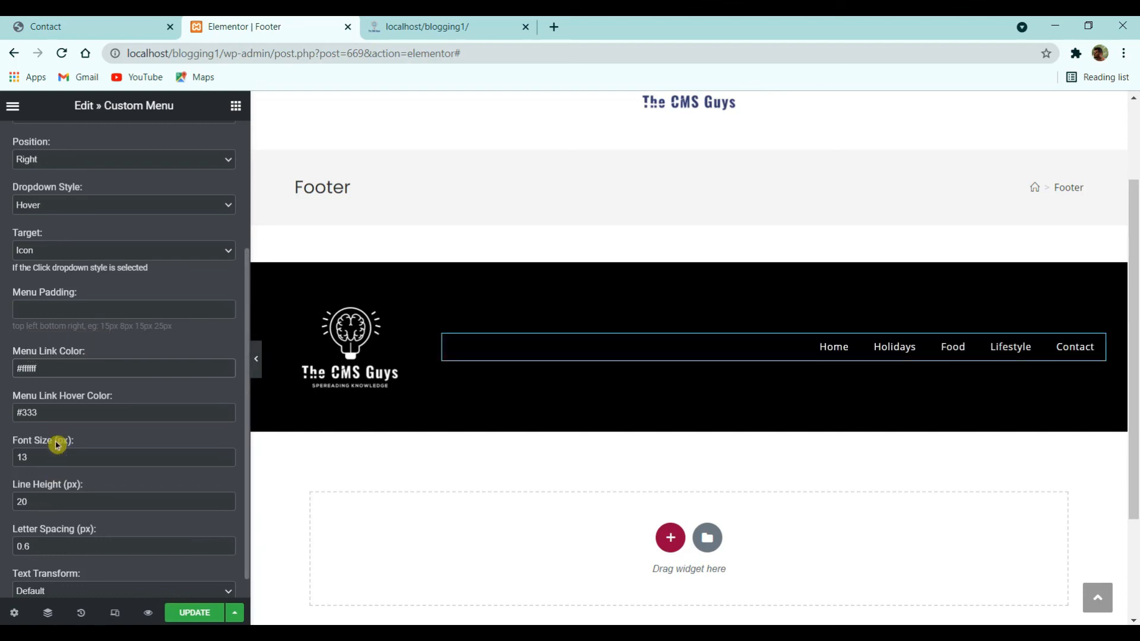
pyautogui.tripleClick(56, 415)
pyautogui.write('#fe5252')
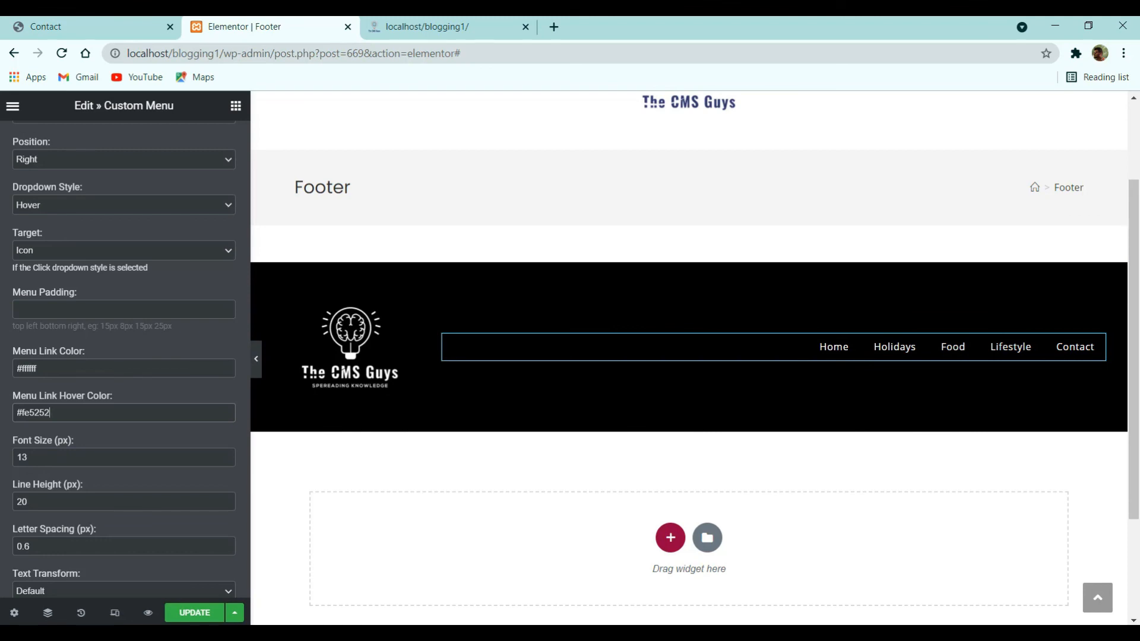
# - Set the menu links' text transform to Uppercase, then view the live Contact page
pyautogui.scroll(-1, 54, 431)
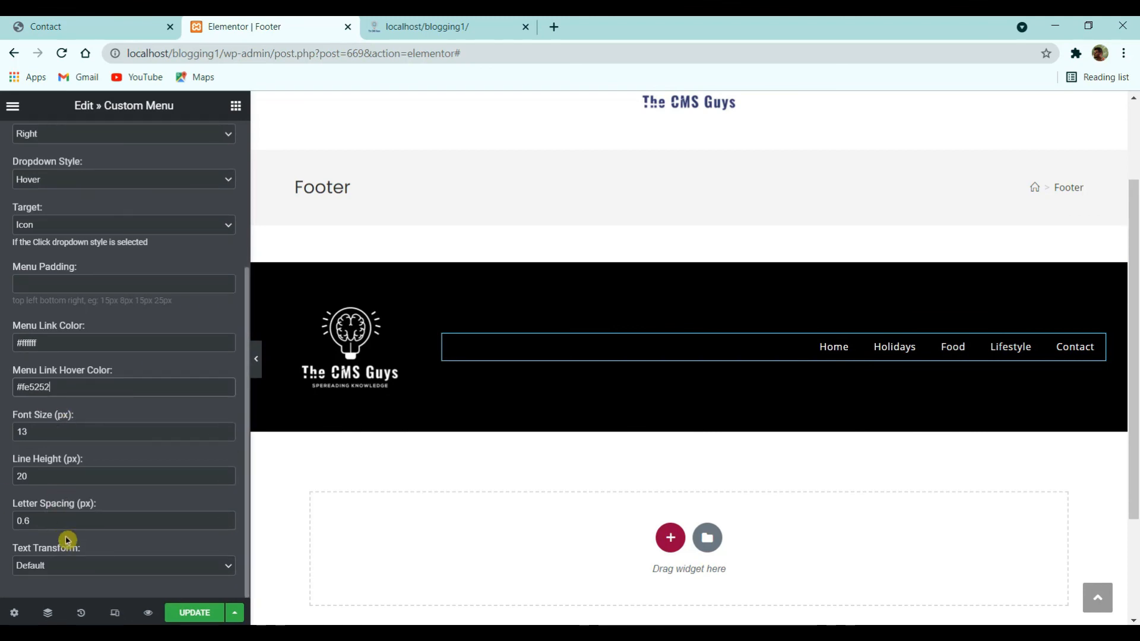
pyautogui.click(64, 569)
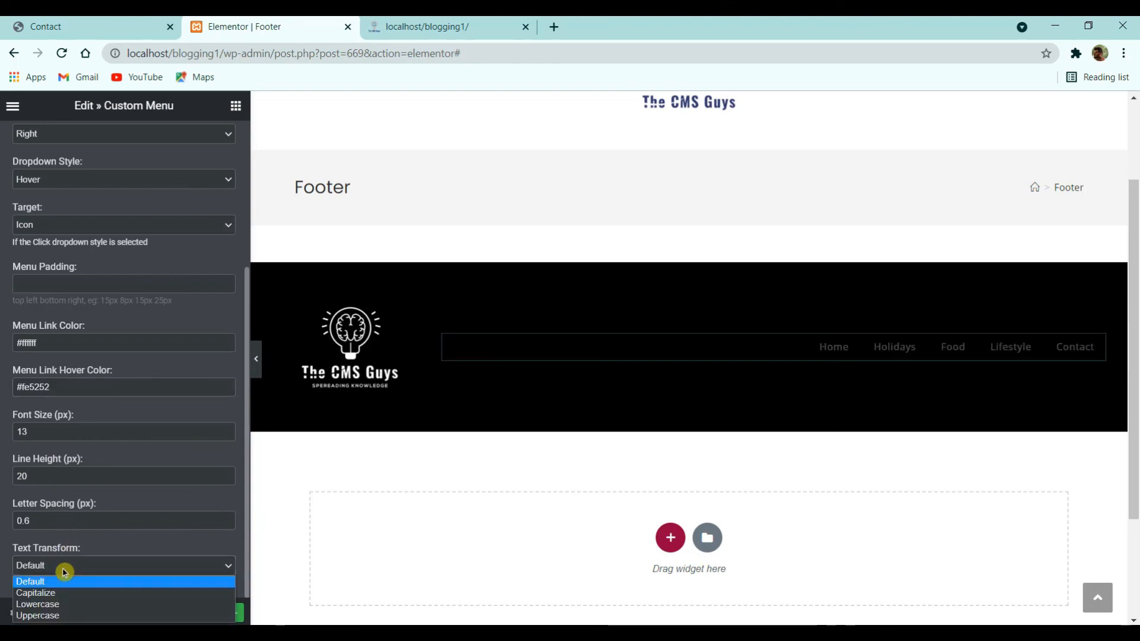
pyautogui.click(61, 617)
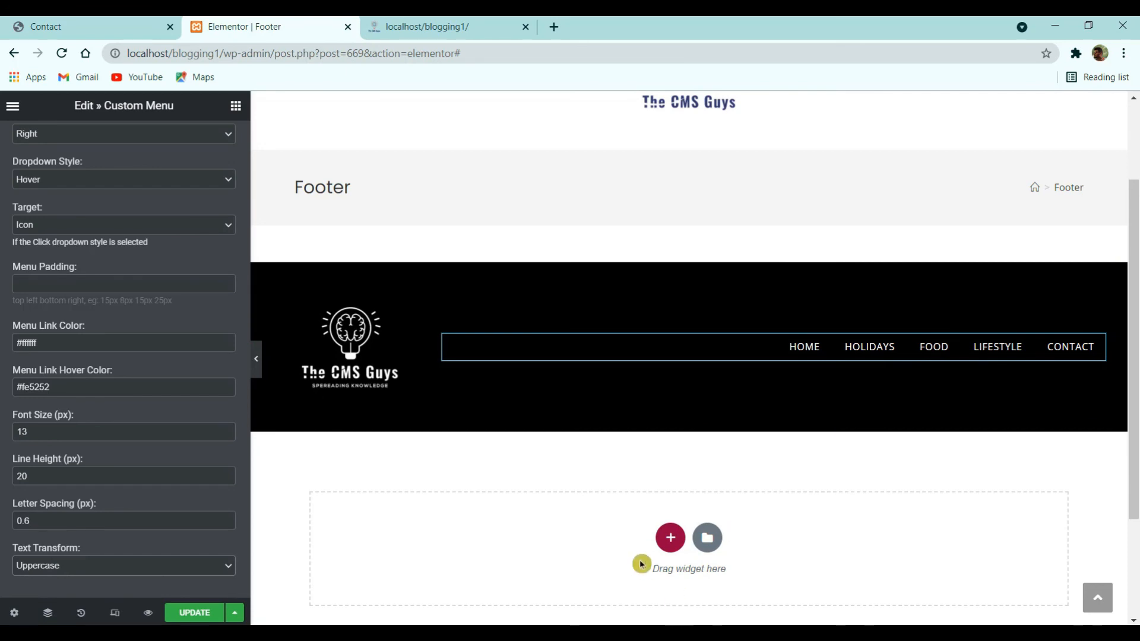
pyautogui.click(166, 19)
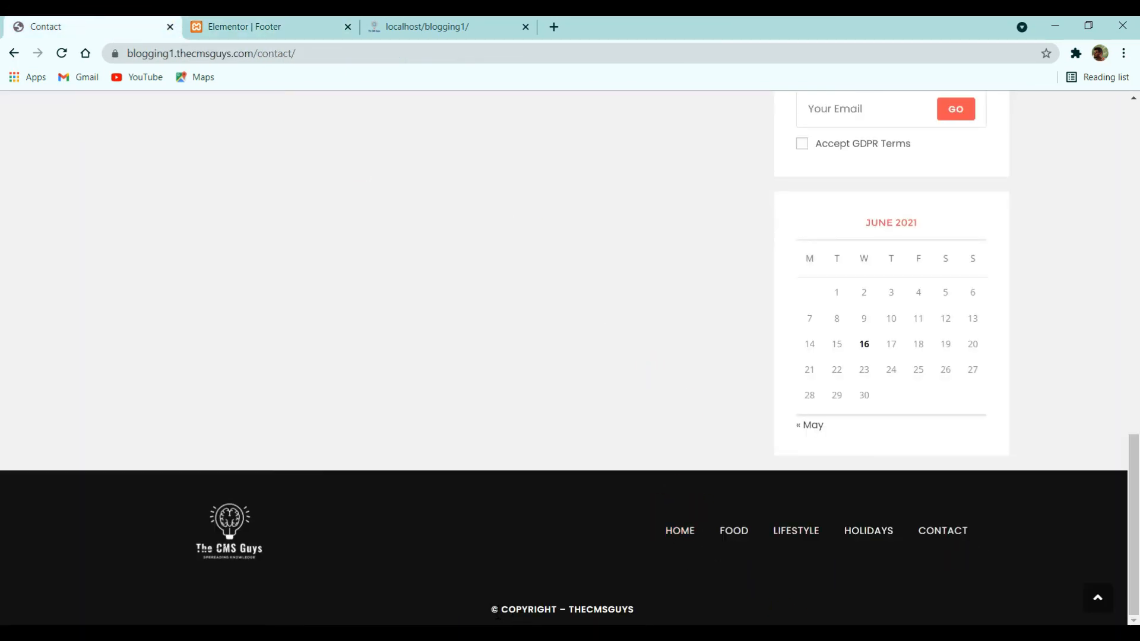
pyautogui.moveTo(541, 611); pyautogui.dragTo(671, 615)
pyautogui.hotkey('ctrl', 'c')
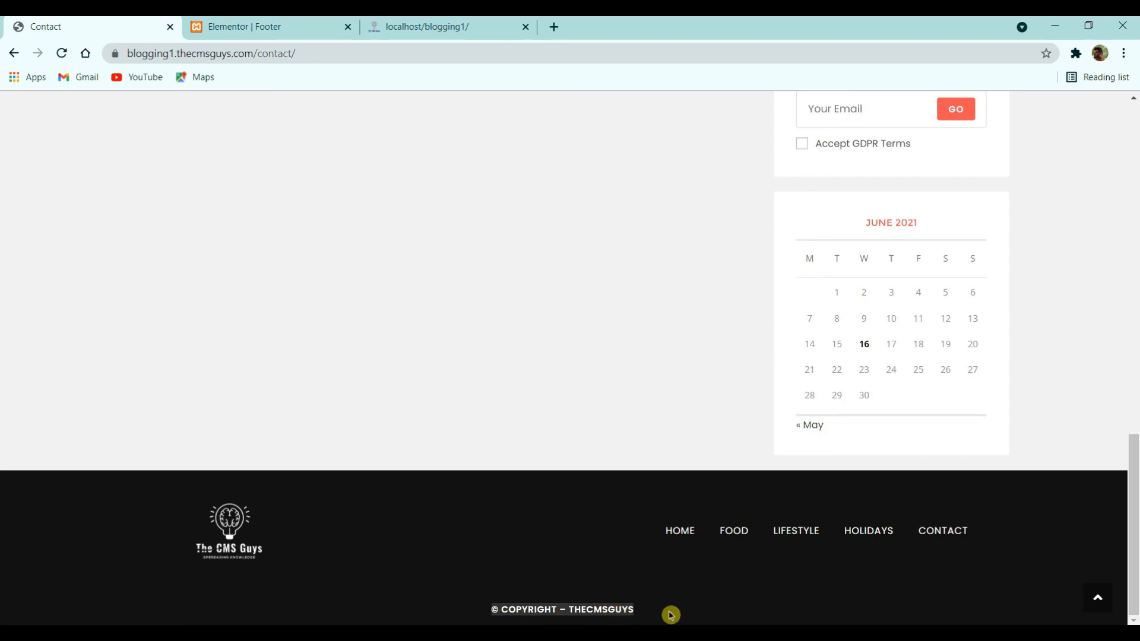
pyautogui.click(265, 27)
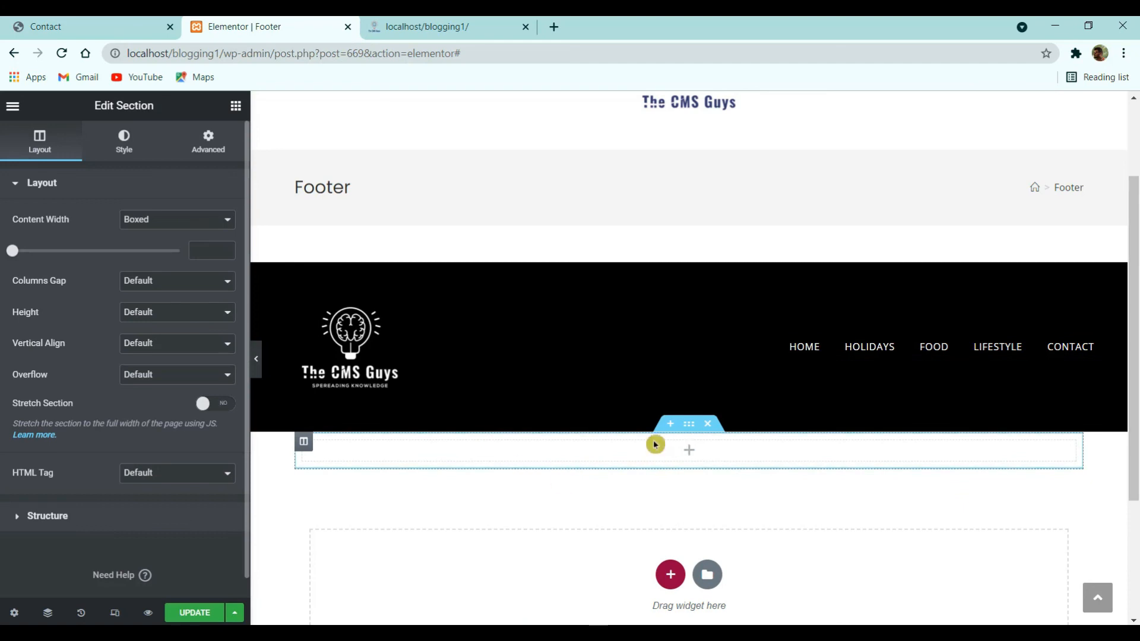
# - Stretch the new section to full width with a classic black background
pyautogui.click(203, 403)
pyautogui.click(138, 141)
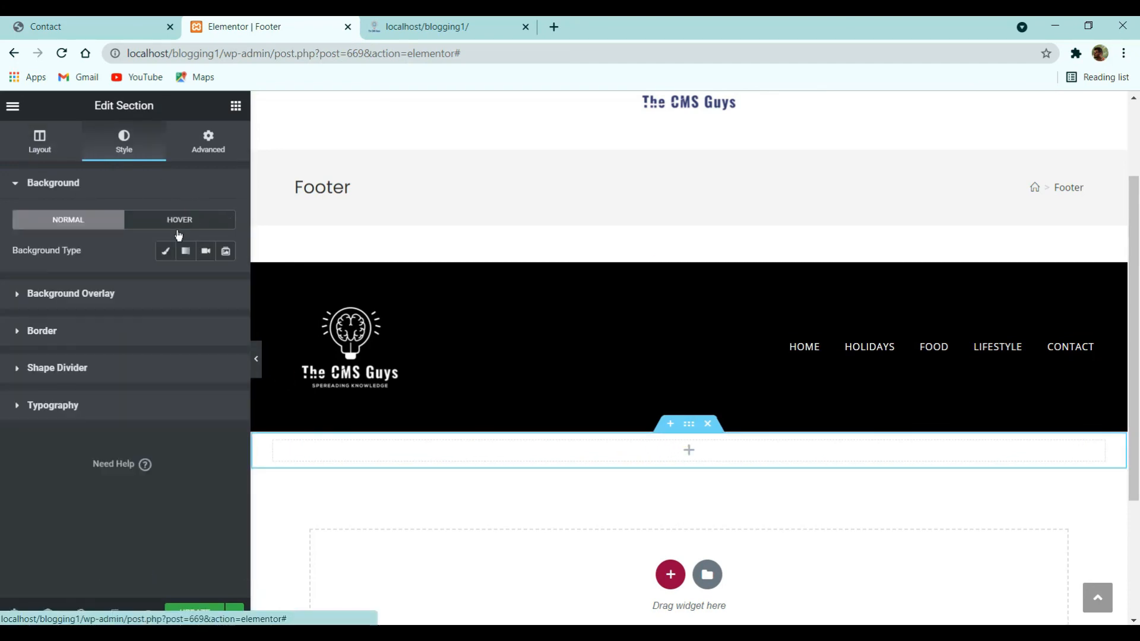
pyautogui.click(165, 252)
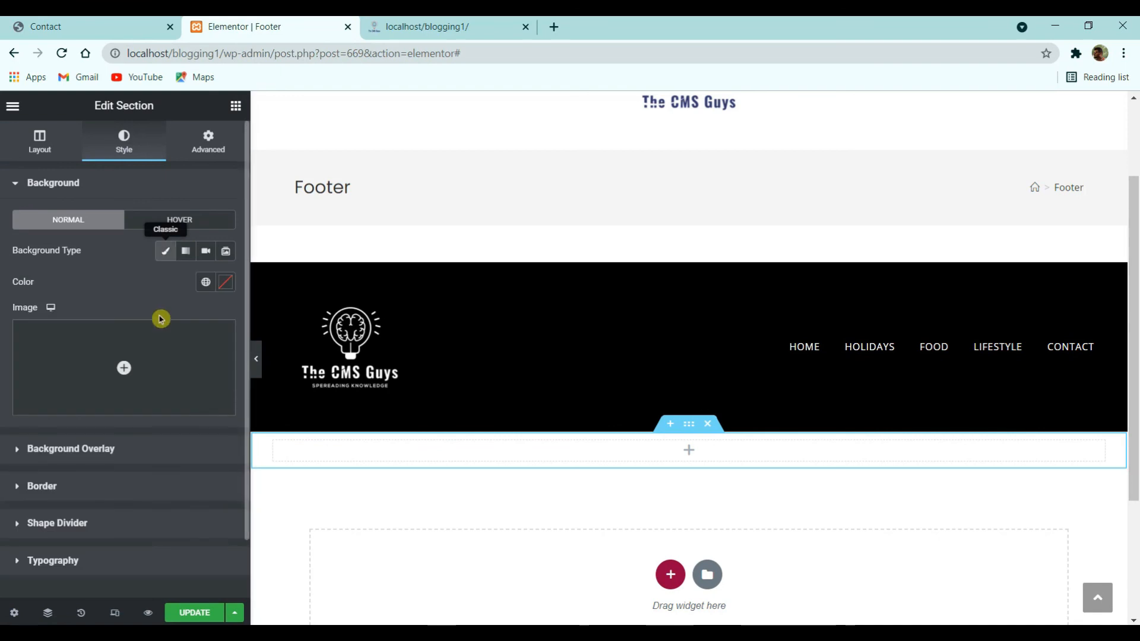
pyautogui.click(227, 288)
pyautogui.moveTo(170, 357); pyautogui.dragTo(22, 484)
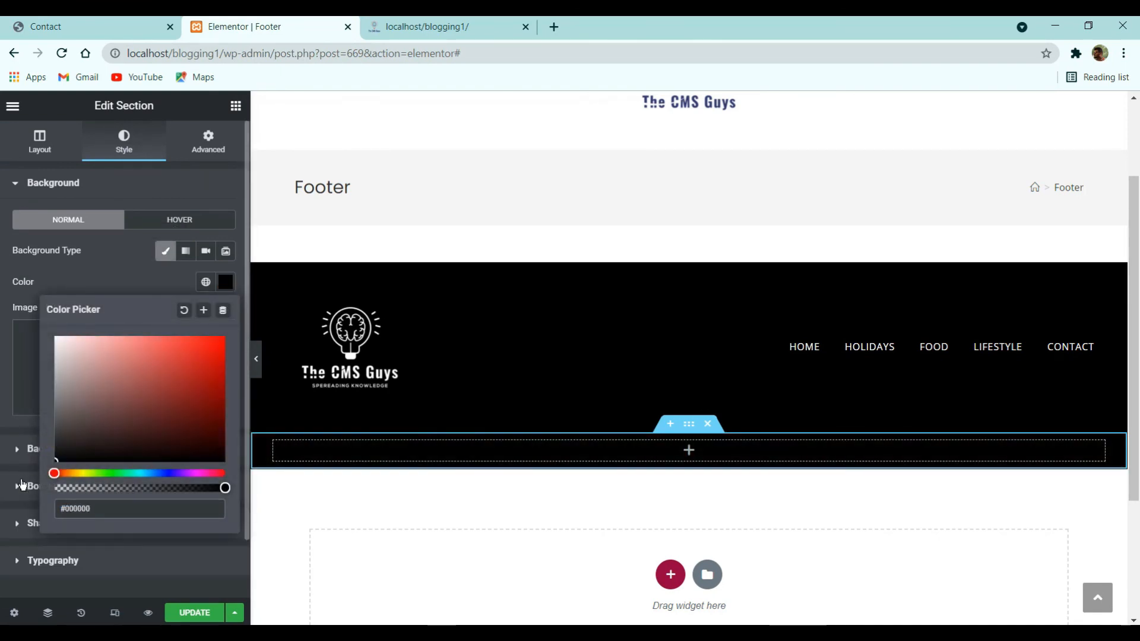
pyautogui.click(99, 275)
# - Add a Heading to the black section containing the copyright line
pyautogui.click(236, 105)
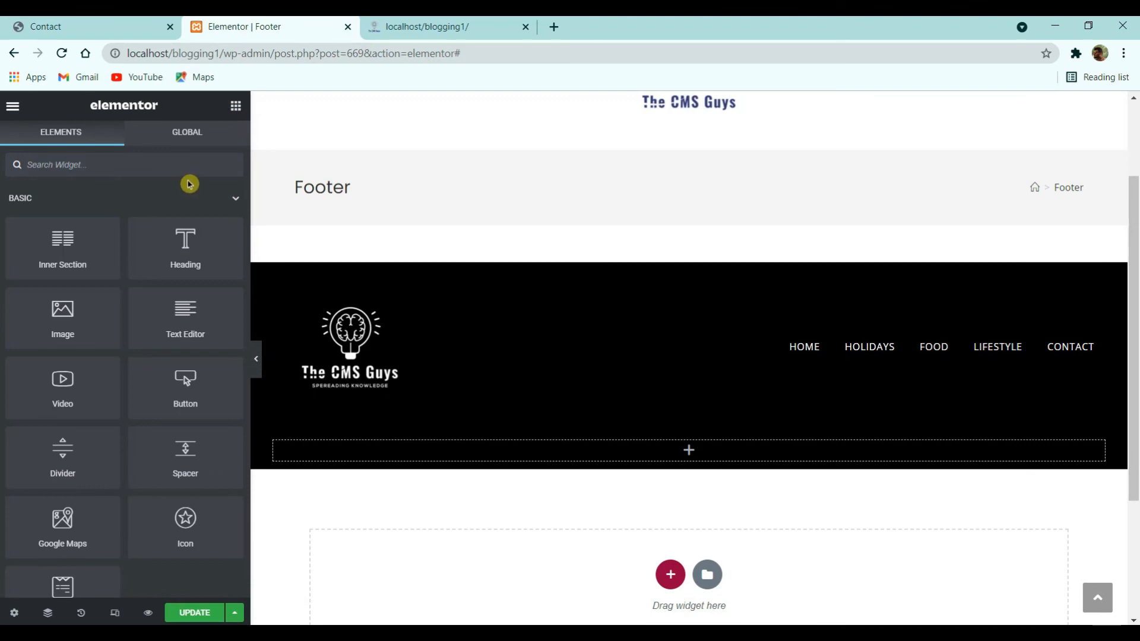
pyautogui.moveTo(170, 254); pyautogui.dragTo(500, 459)
pyautogui.hotkey('ctrl', 'a')
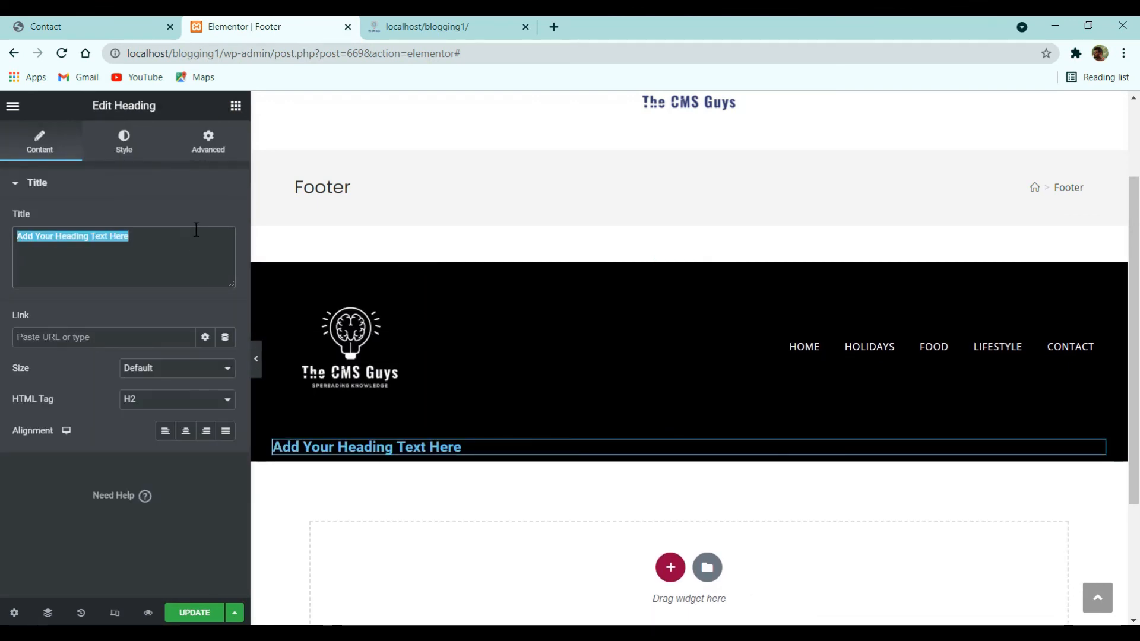
pyautogui.hotkey('ctrl', 'v')
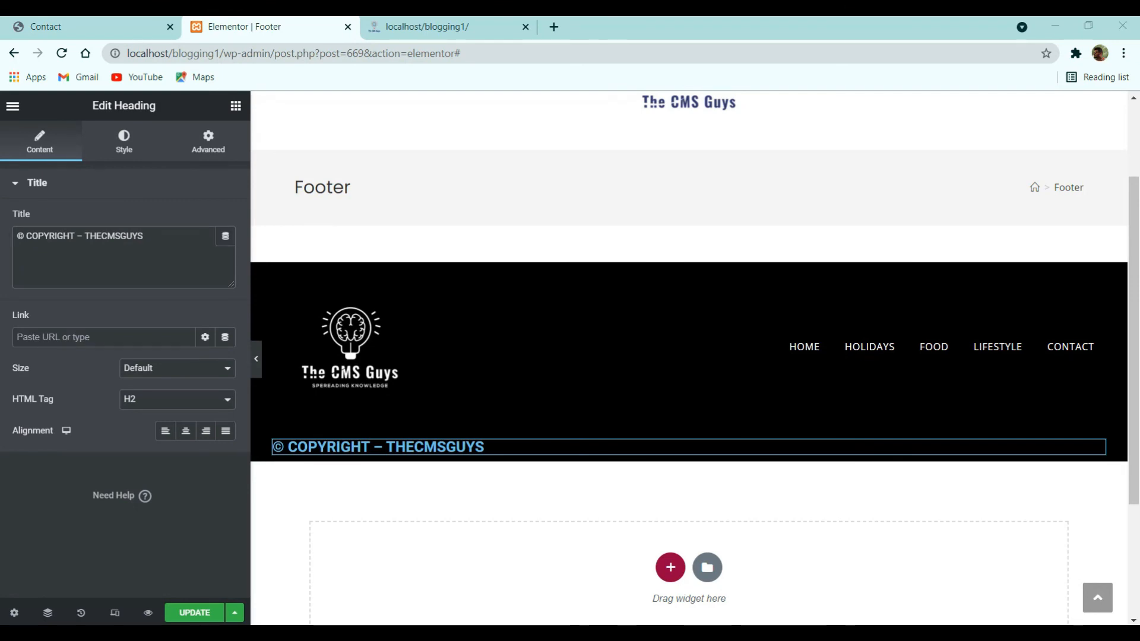
# - Make the copyright heading white and centre it
pyautogui.click(142, 152)
pyautogui.click(226, 220)
pyautogui.moveTo(132, 315); pyautogui.dragTo(55, 400)
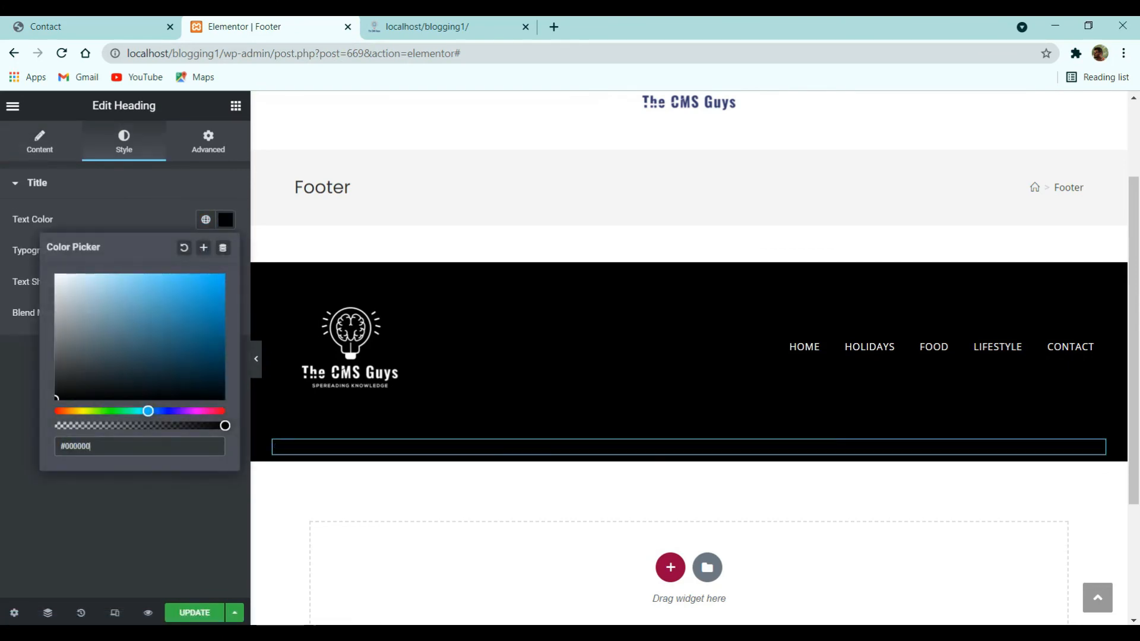
pyautogui.moveTo(95, 323); pyautogui.dragTo(47, 261)
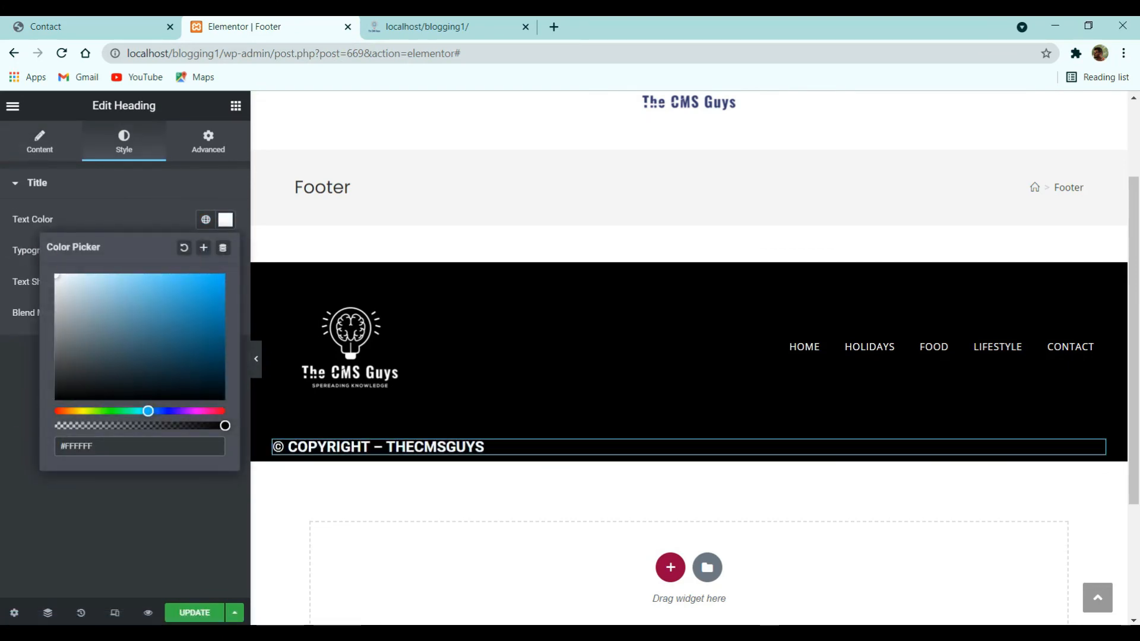
pyautogui.click(71, 535)
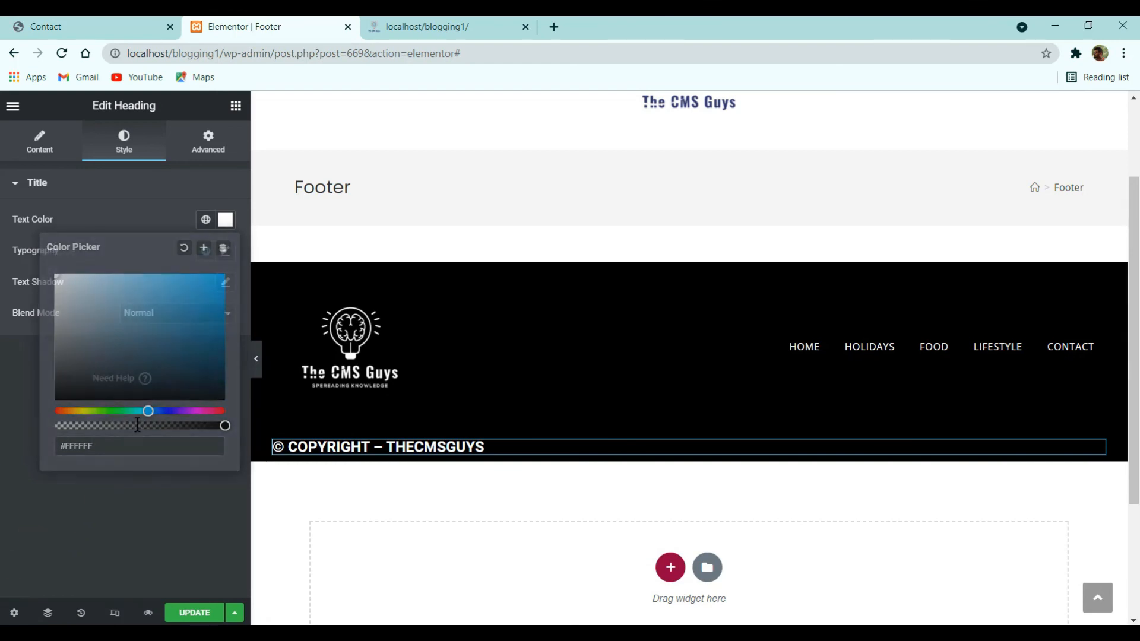
pyautogui.click(58, 159)
pyautogui.click(185, 433)
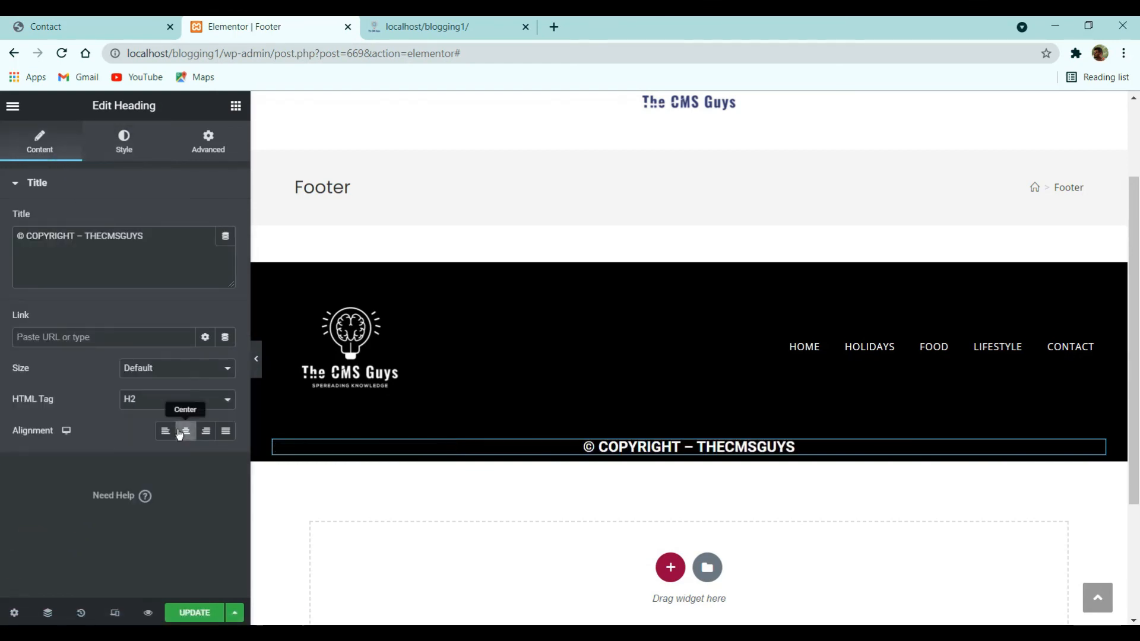
# - Set the heading typography to Default font family at size 12
pyautogui.click(123, 142)
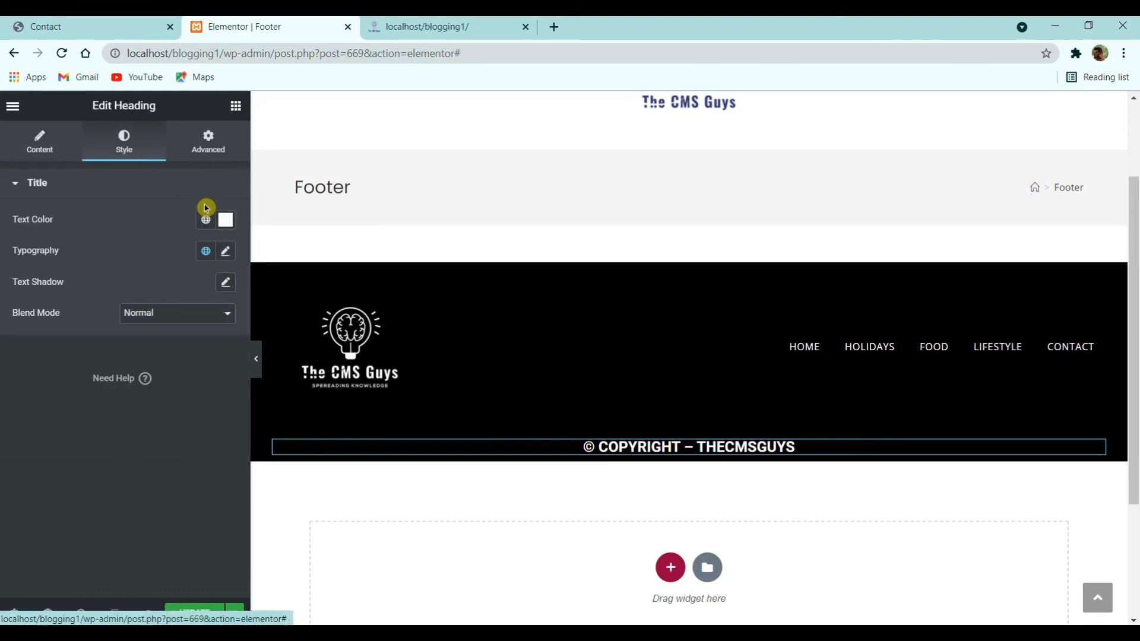
pyautogui.click(226, 251)
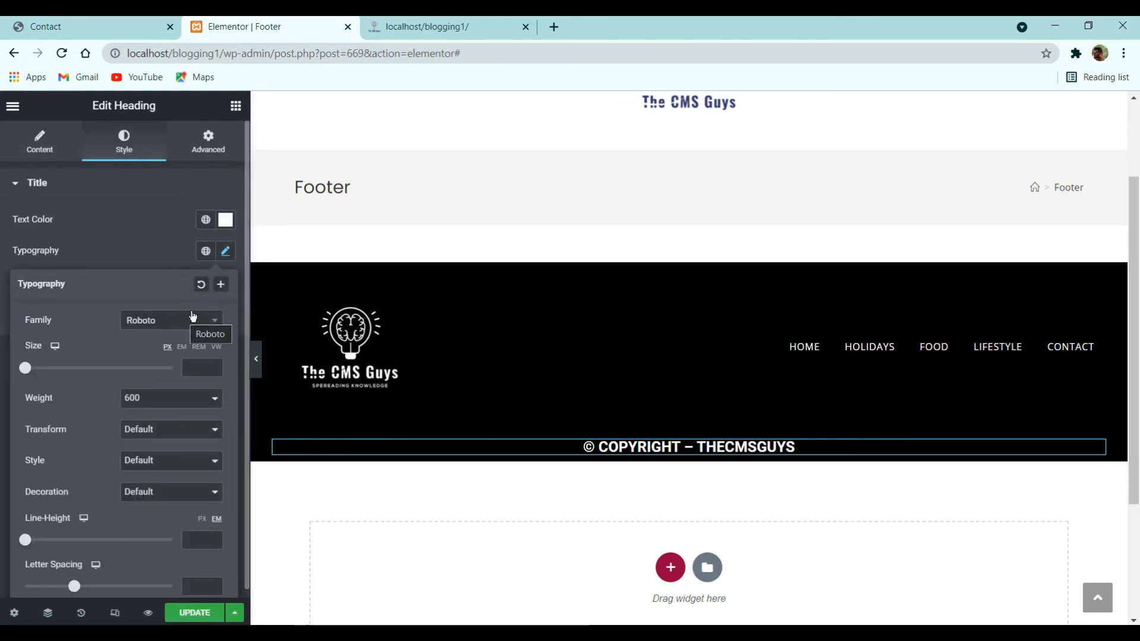
pyautogui.click(185, 319)
pyautogui.scroll(5, 166, 404)
pyautogui.write('def')
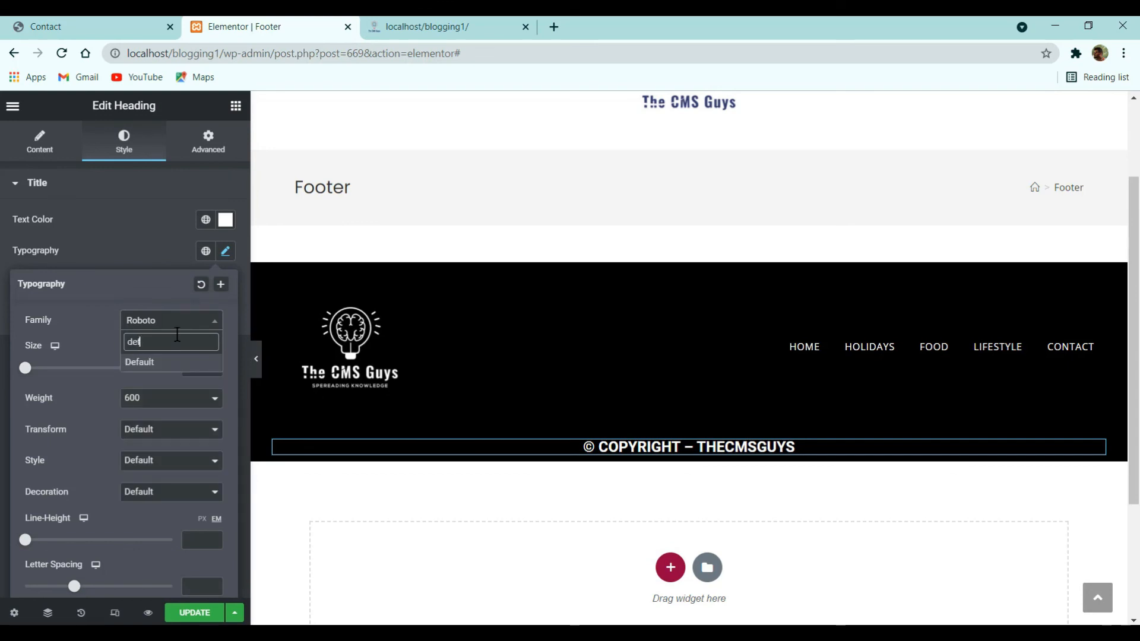
pyautogui.press('Return')
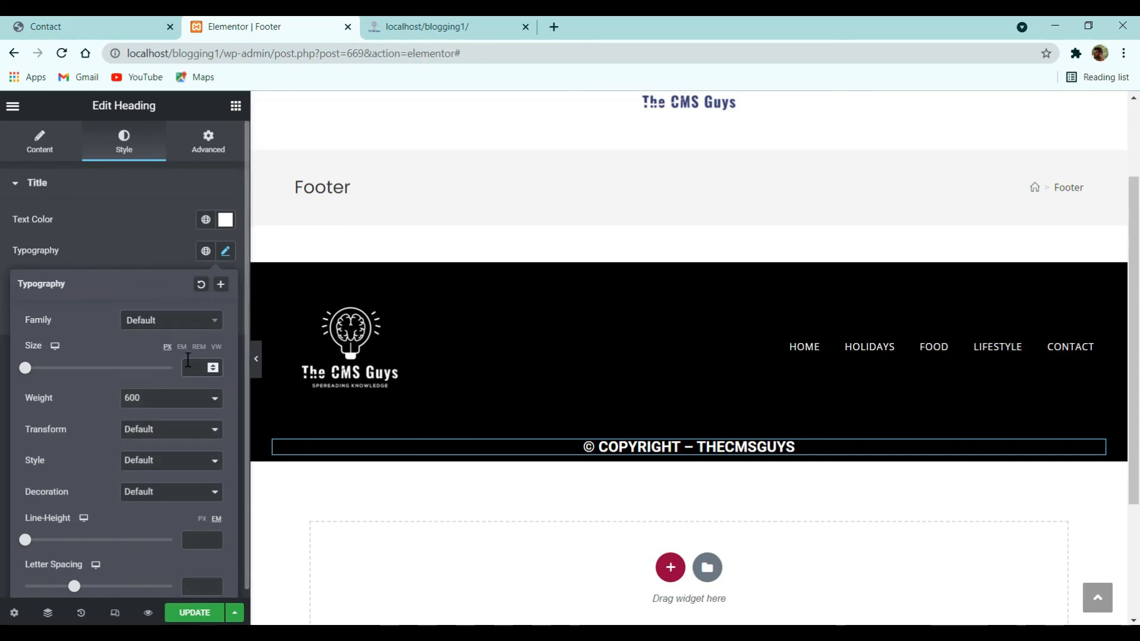
pyautogui.write('12')
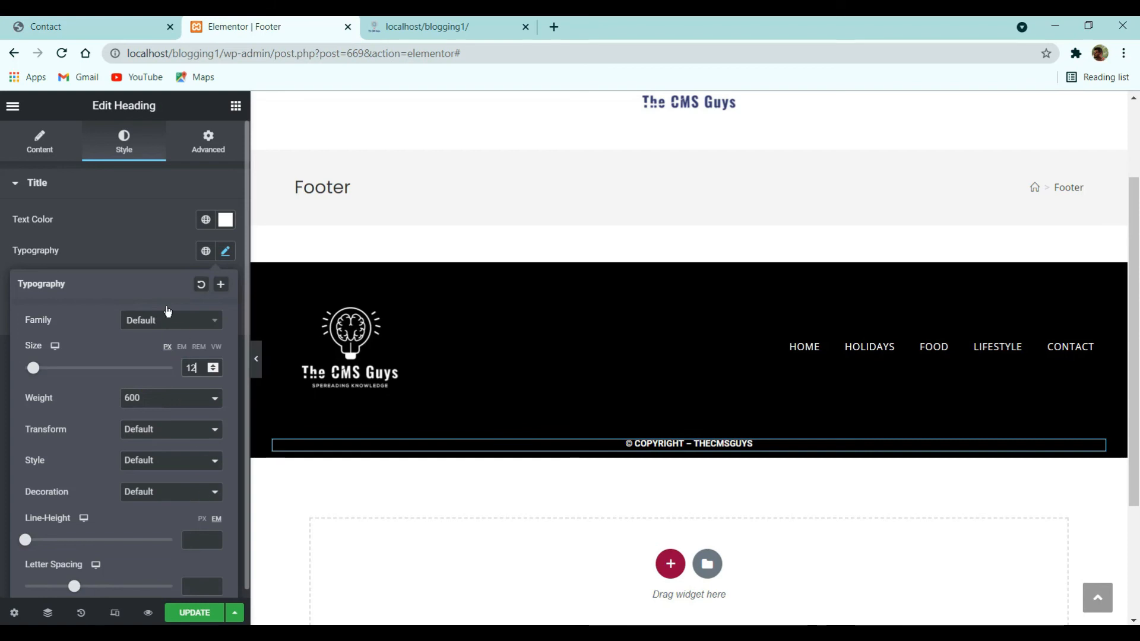
# - Save the footer template with Update
pyautogui.click(143, 259)
pyautogui.click(195, 612)
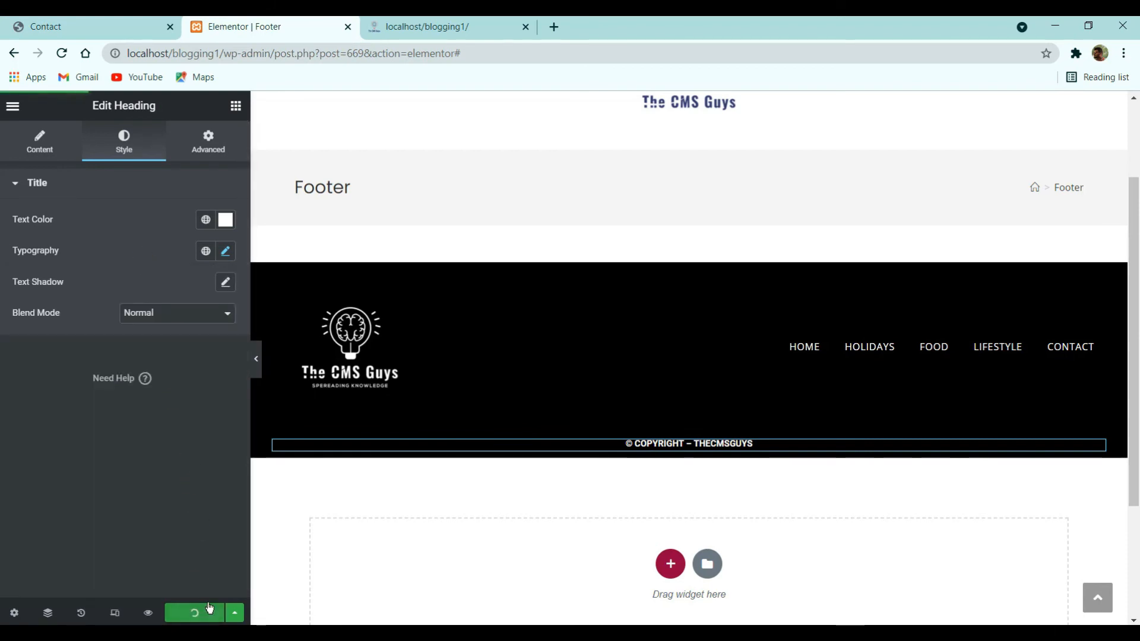
pyautogui.click(13, 106)
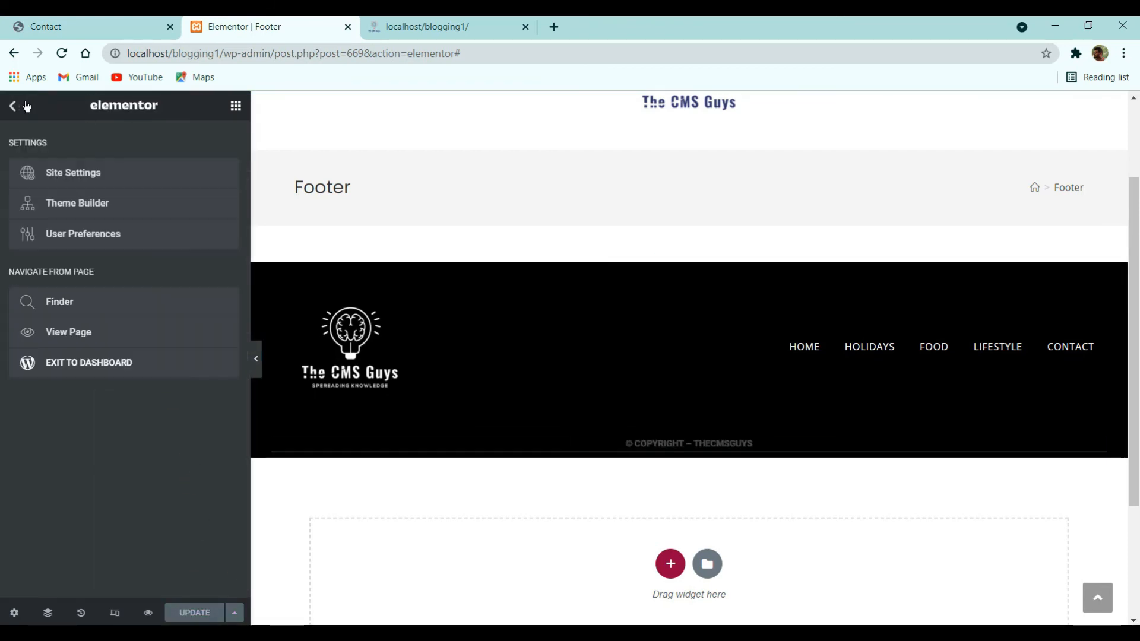
# - Give the Footer template a Full Width layout with paddings turned off
pyautogui.click(40, 362)
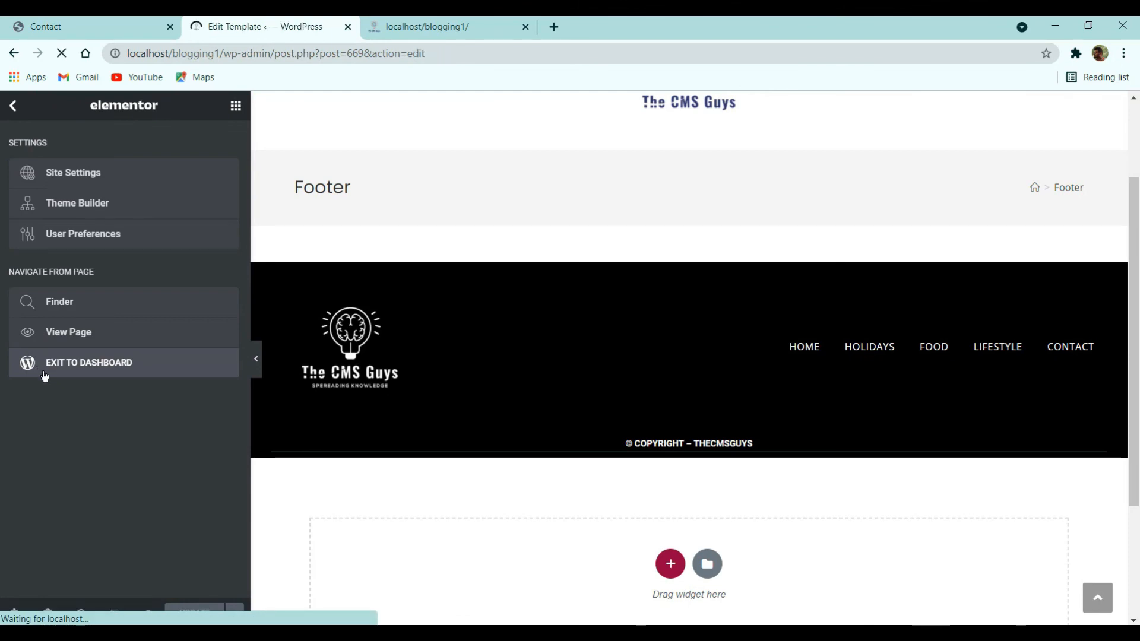
pyautogui.scroll(-5, 122, 385)
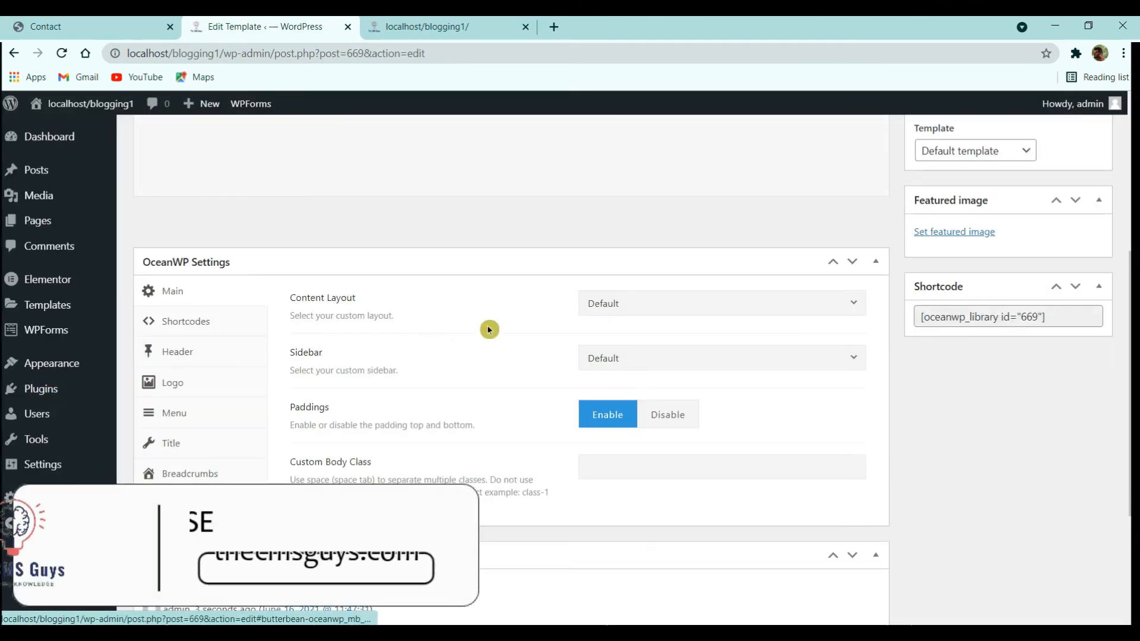
pyautogui.click(703, 306)
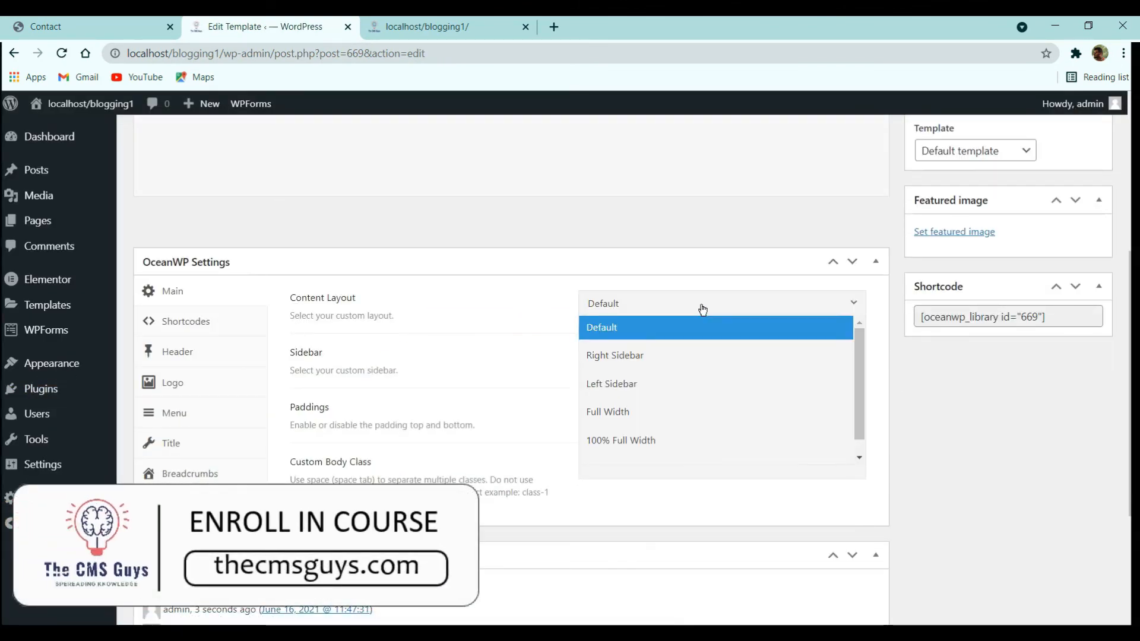
pyautogui.click(643, 415)
pyautogui.click(677, 410)
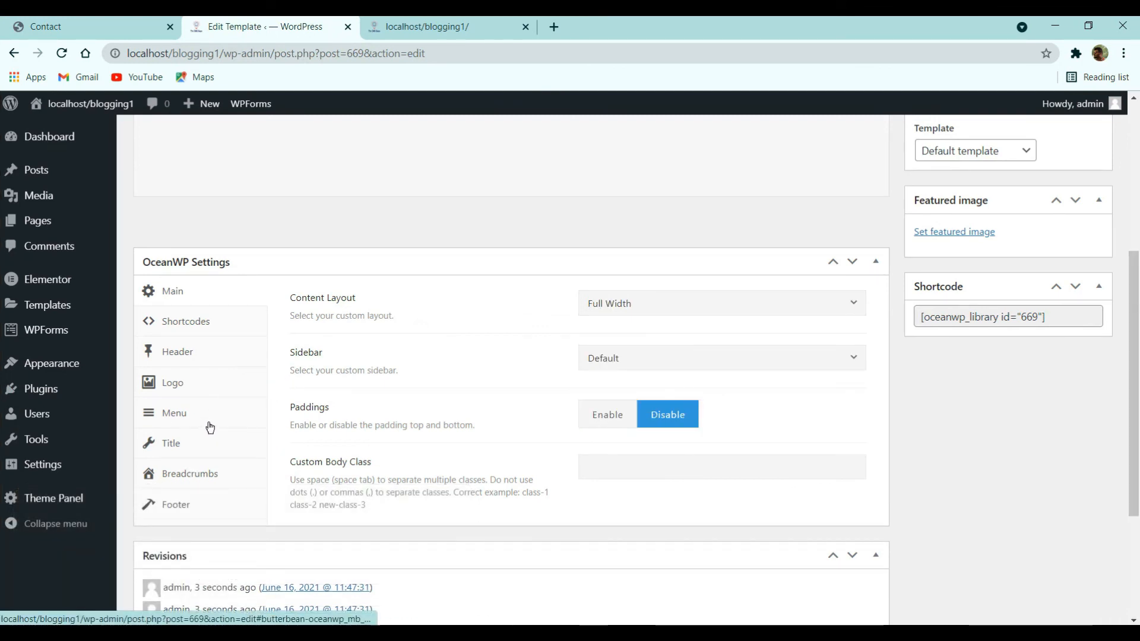
# - Disable the page title, update the template, and open the Customizer from the front page
pyautogui.click(205, 440)
pyautogui.click(728, 307)
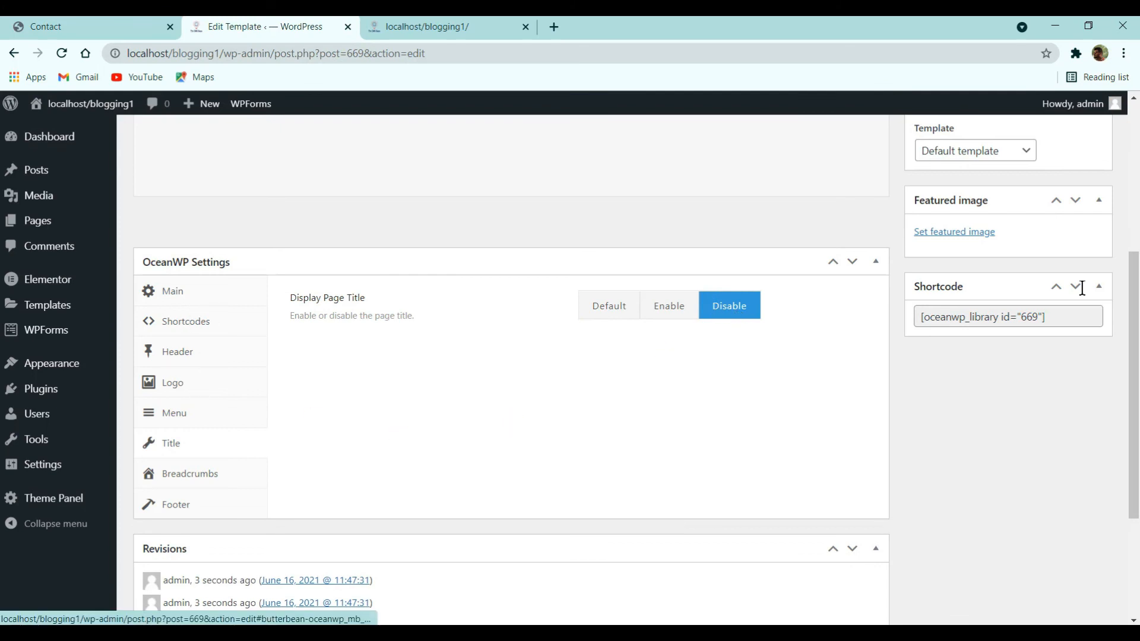
pyautogui.scroll(5, 1076, 287)
pyautogui.click(1081, 355)
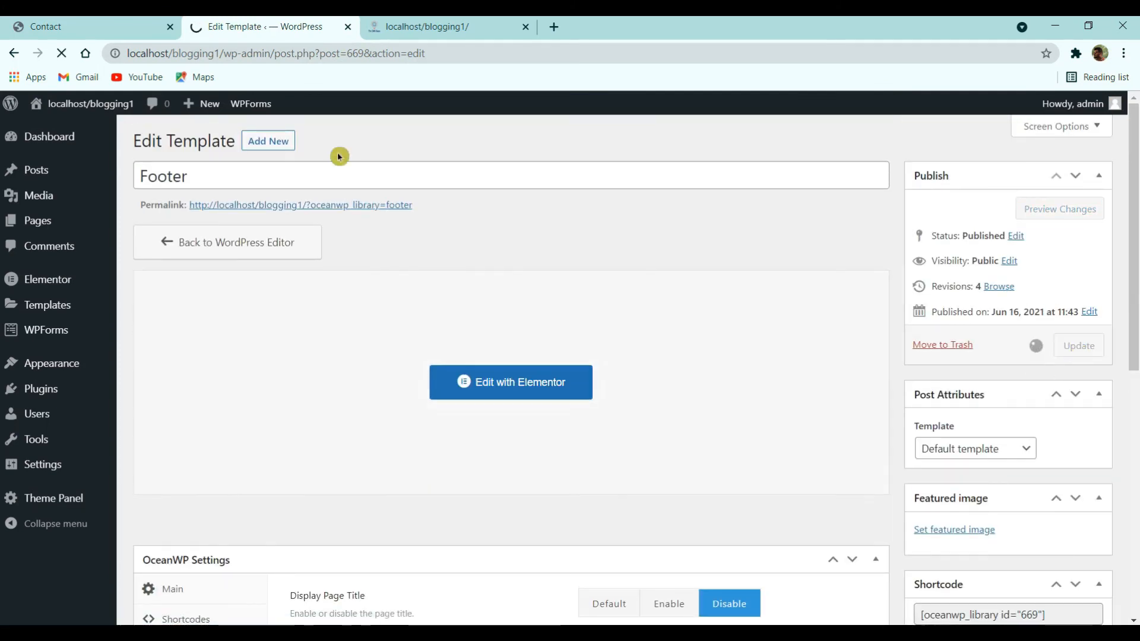
pyautogui.click(404, 27)
pyautogui.click(178, 110)
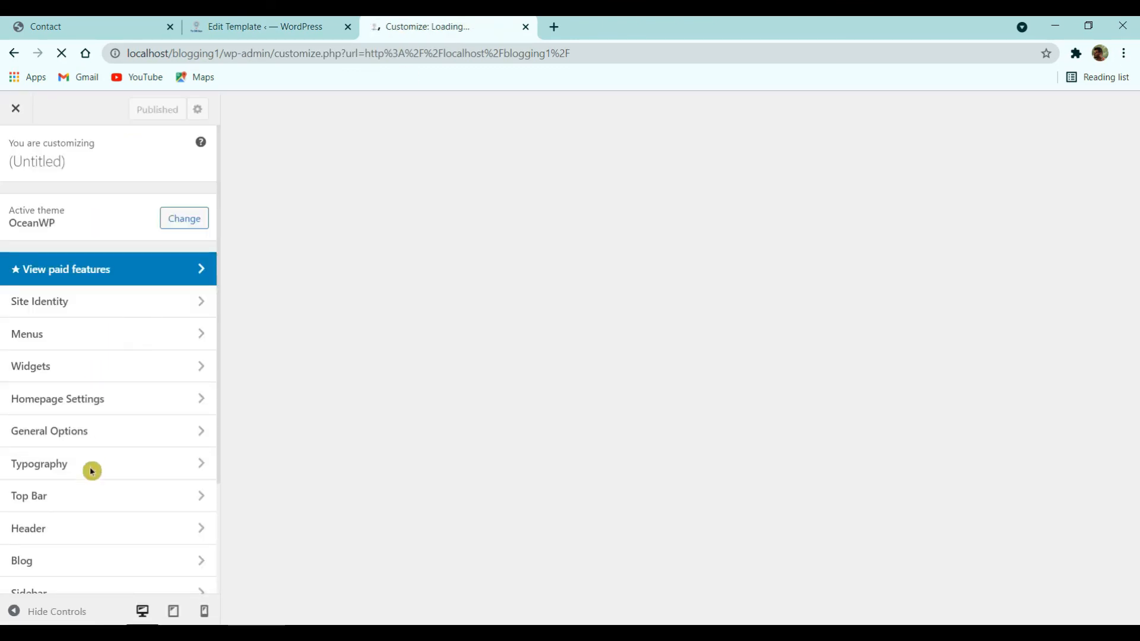
# - Open Footer Widgets settings and keep the footer visible on all devices
pyautogui.scroll(-3, 98, 451)
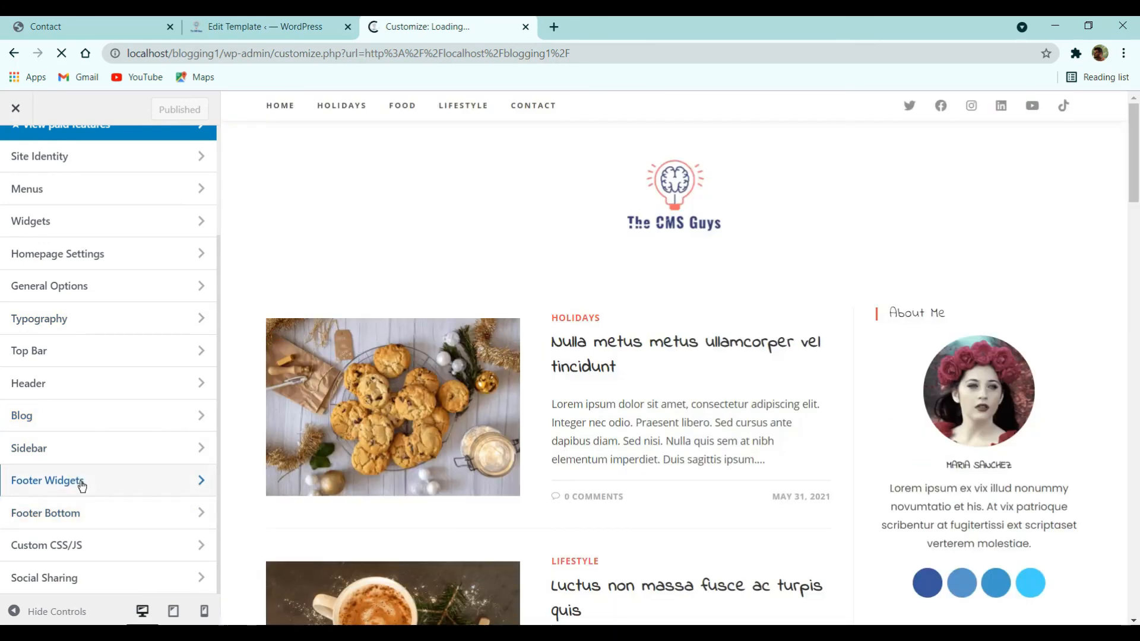
pyautogui.scroll(-10, 586, 407)
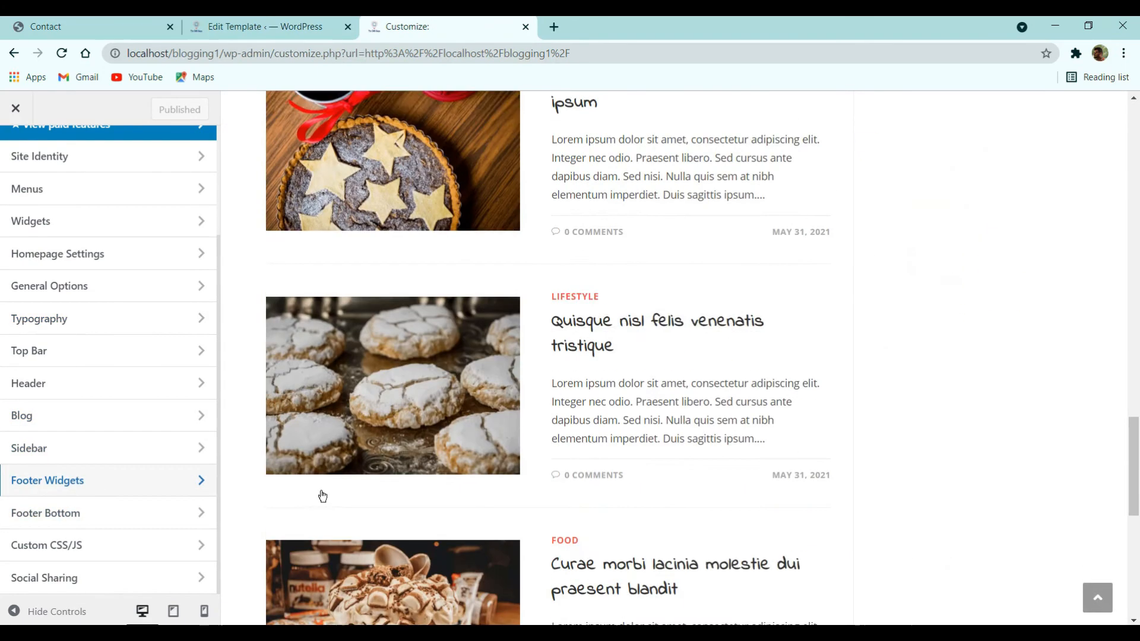
pyautogui.click(173, 481)
pyautogui.scroll(-5, 268, 339)
pyautogui.scroll(-6, 56, 323)
pyautogui.scroll(6, 128, 285)
pyautogui.click(112, 270)
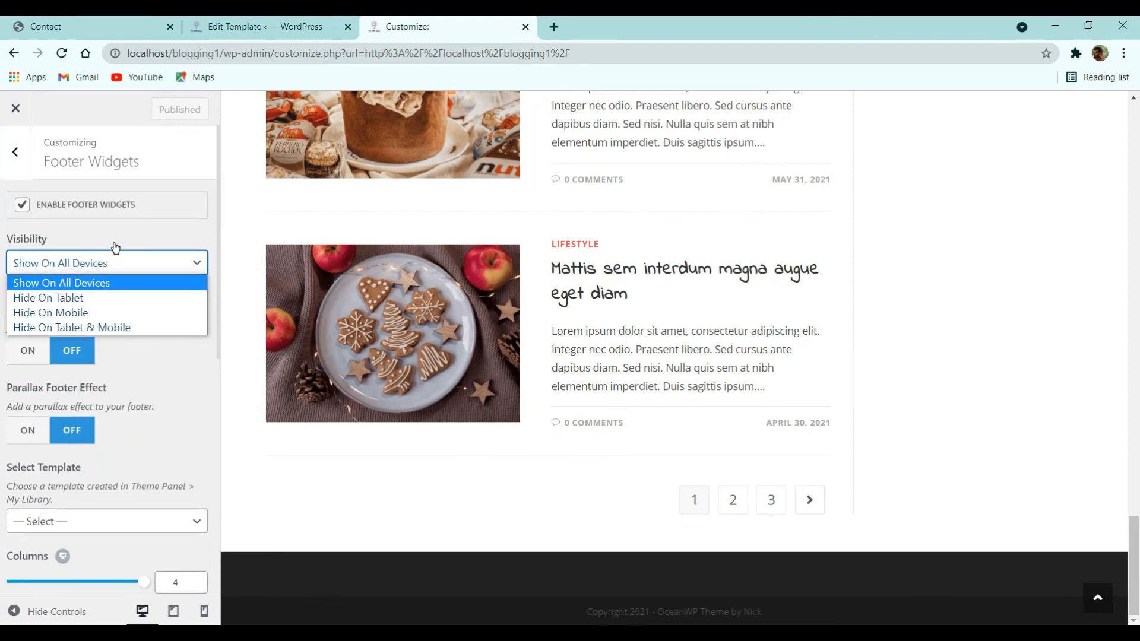
pyautogui.click(115, 247)
# - Select the Footer template for the footer widgets, then move on to Footer Bottom settings
pyautogui.scroll(-3, 110, 355)
pyautogui.click(93, 374)
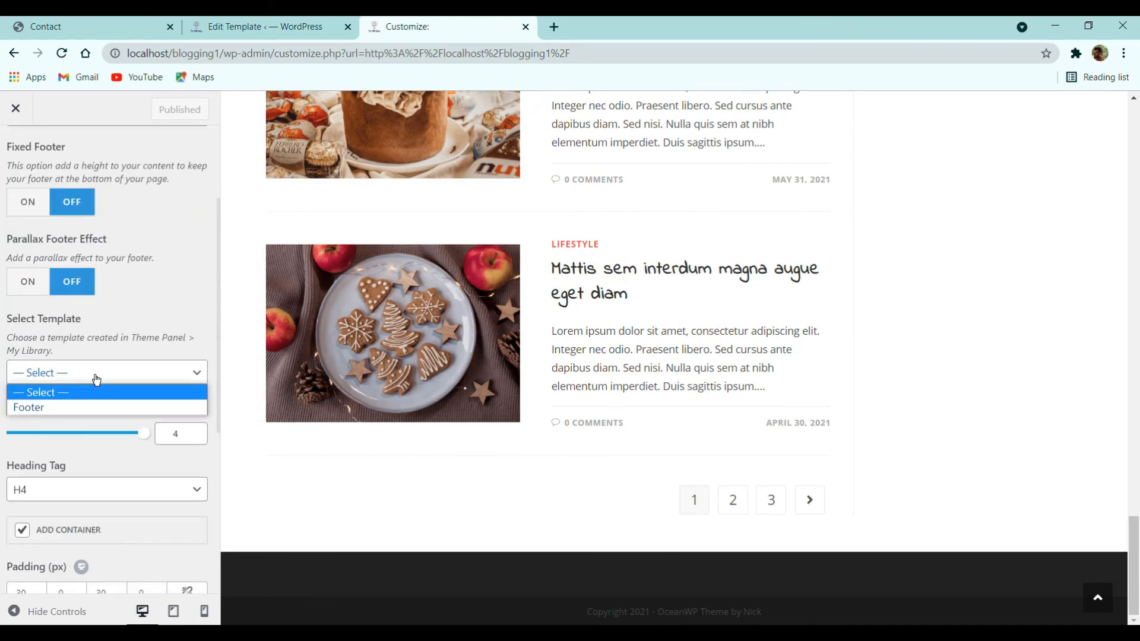
pyautogui.click(68, 405)
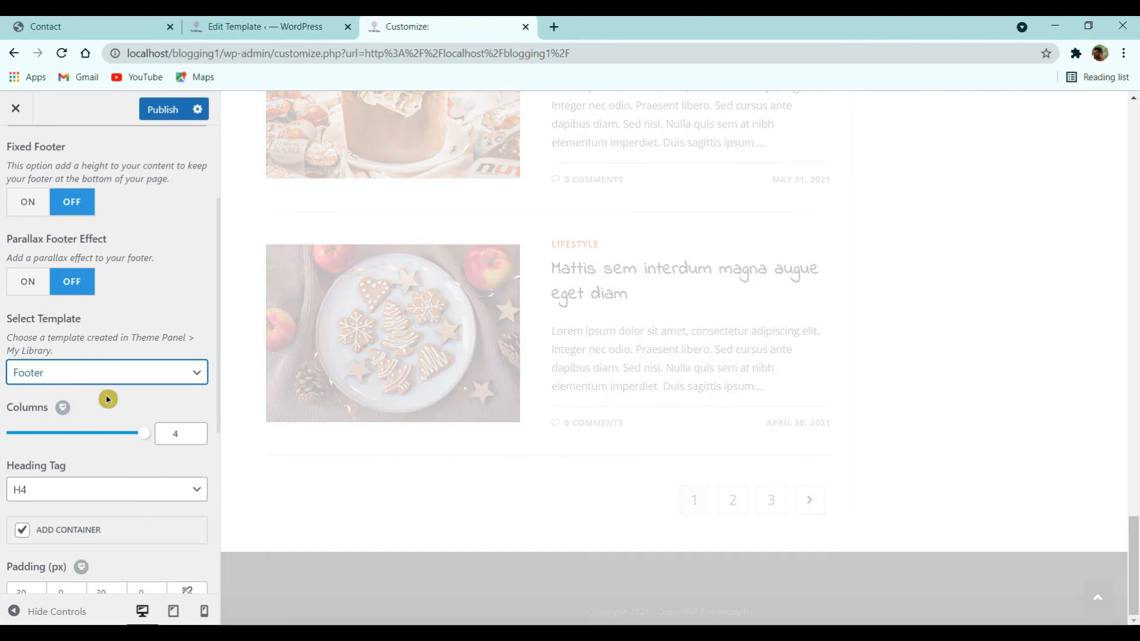
pyautogui.scroll(-3, 625, 393)
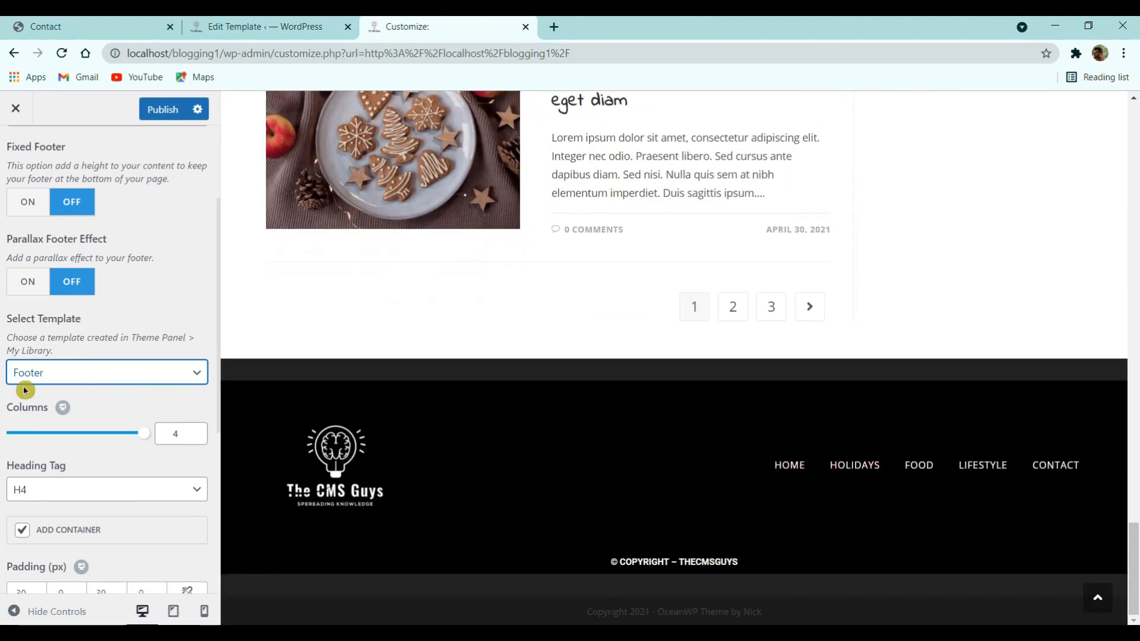
pyautogui.scroll(-5, 82, 451)
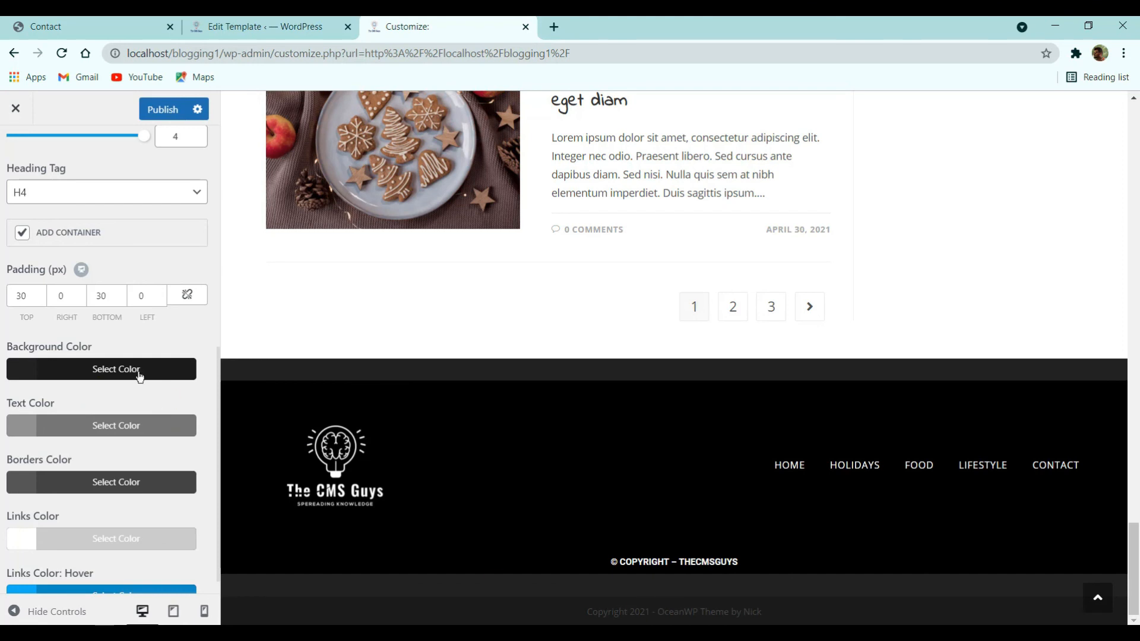
pyautogui.scroll(7, 91, 229)
pyautogui.scroll(-7, 41, 211)
pyautogui.scroll(7, 47, 199)
pyautogui.click(23, 164)
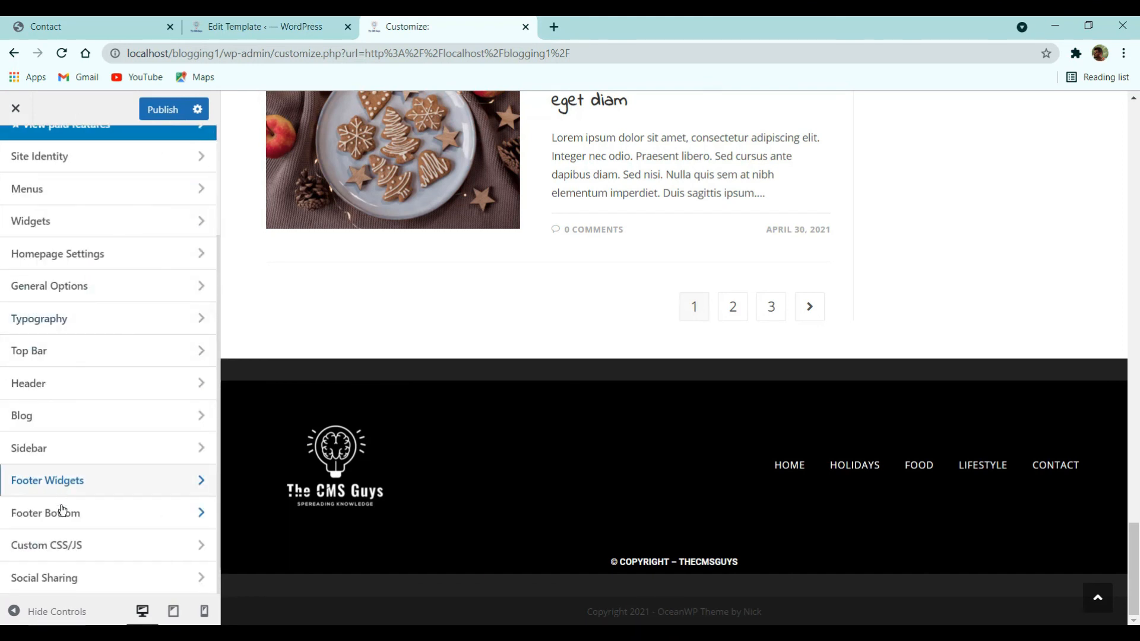
pyautogui.click(86, 514)
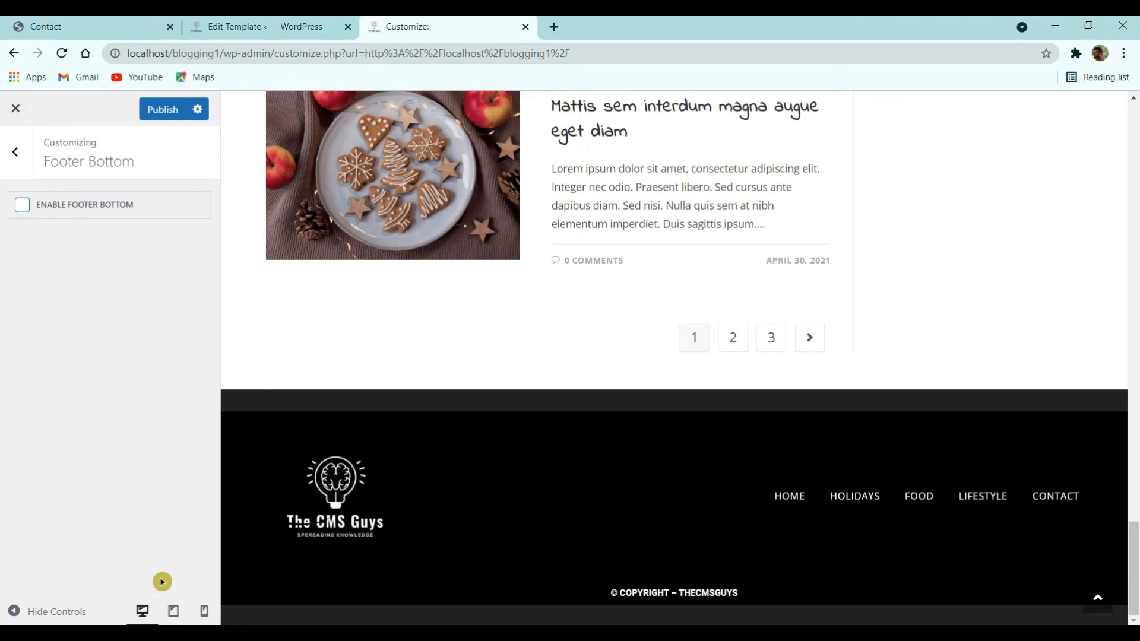
# - In Footer Widgets, switch Fixed Footer and Parallax Footer Effect on, then turn both off again
pyautogui.click(27, 168)
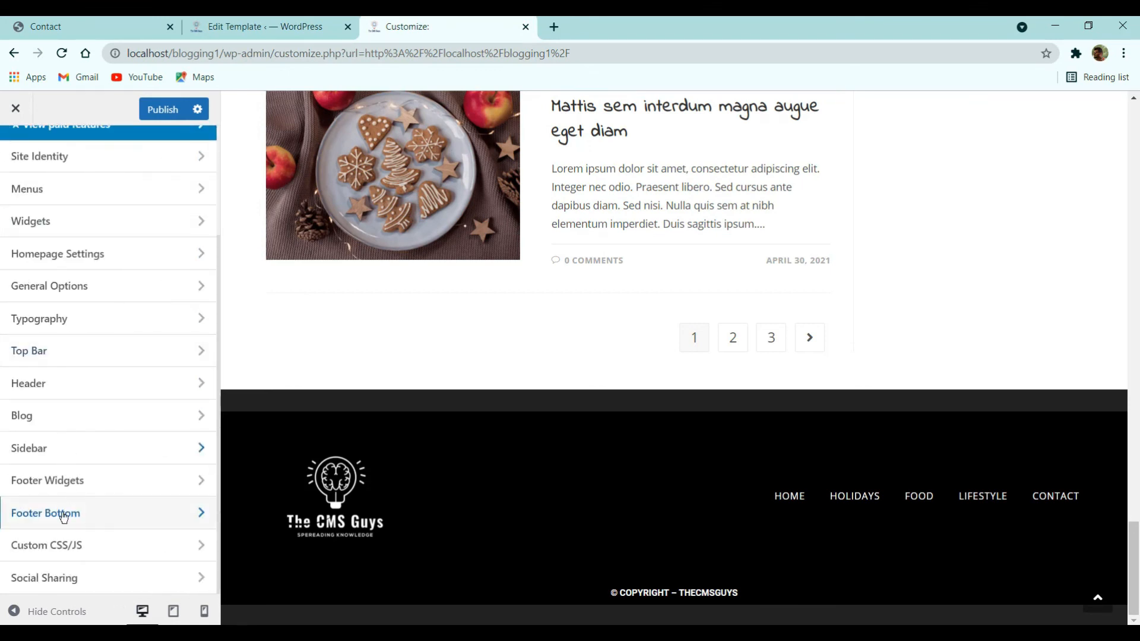
pyautogui.click(76, 485)
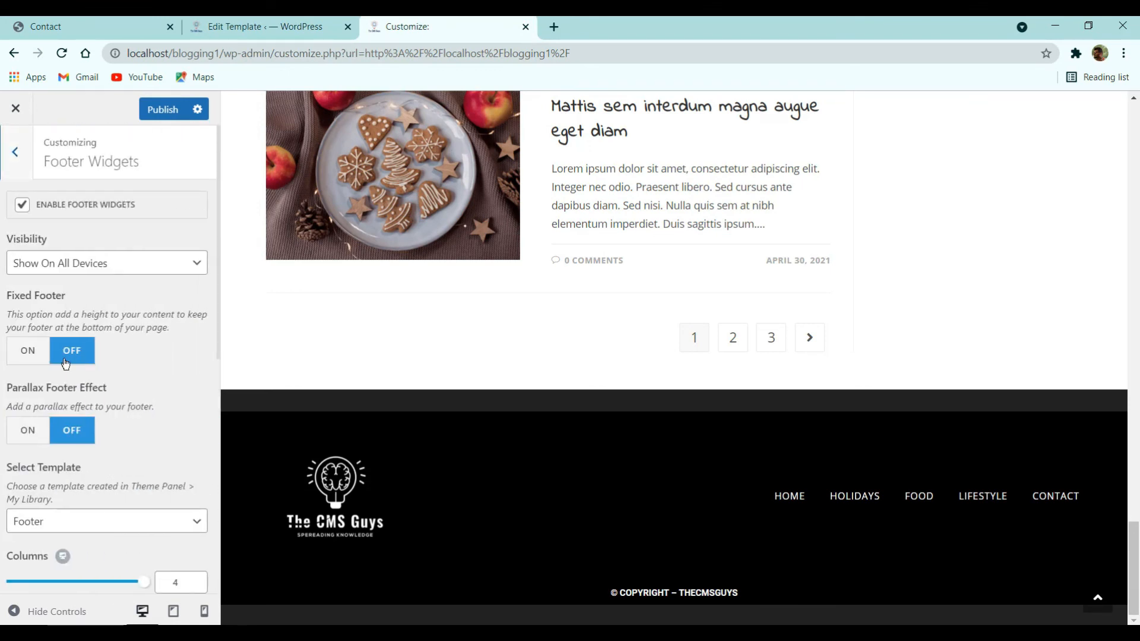
pyautogui.click(33, 354)
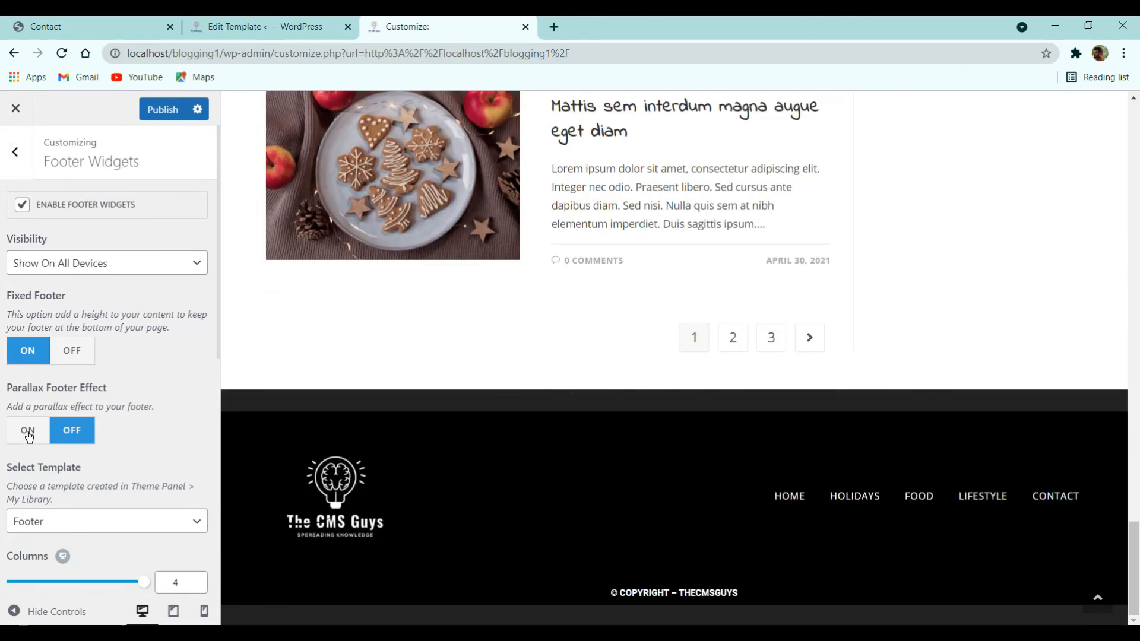
pyautogui.click(28, 431)
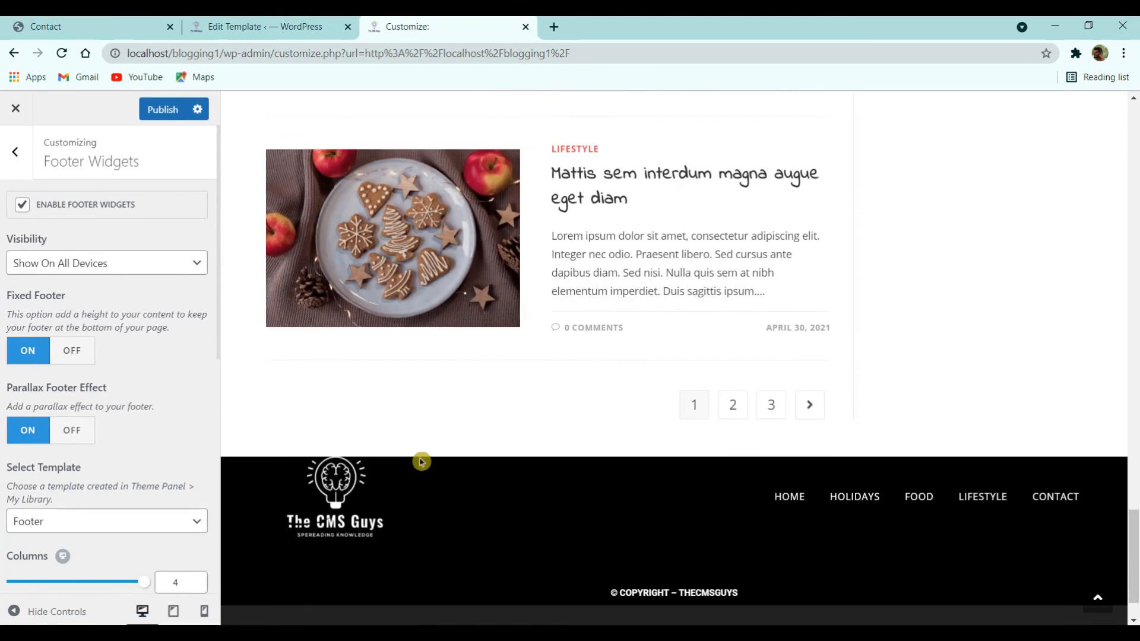
pyautogui.click(78, 432)
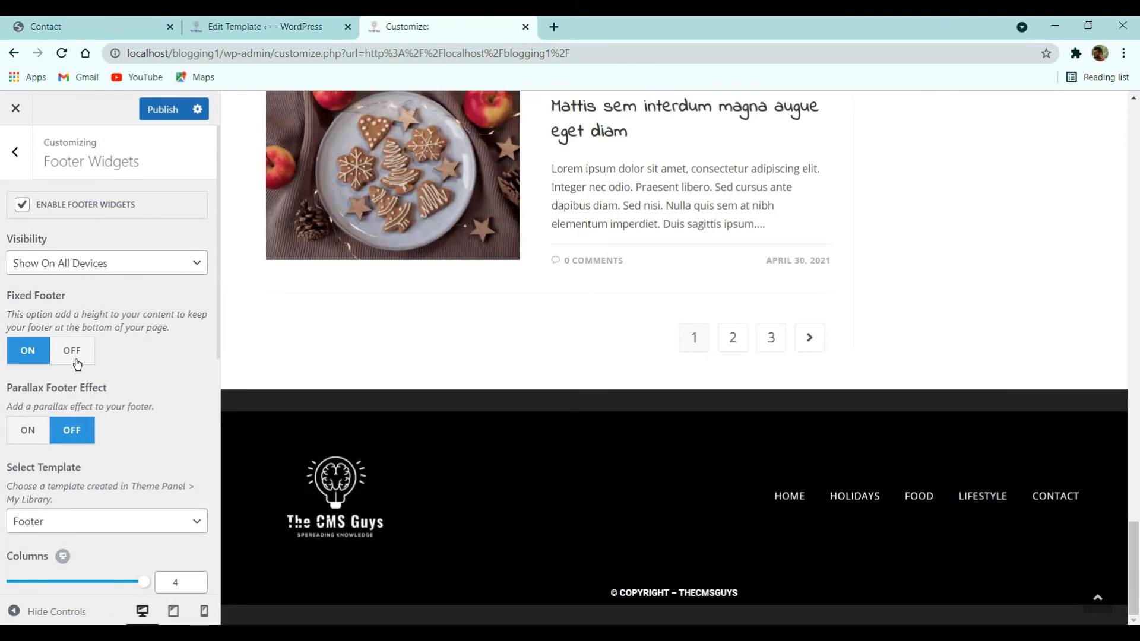
pyautogui.click(76, 361)
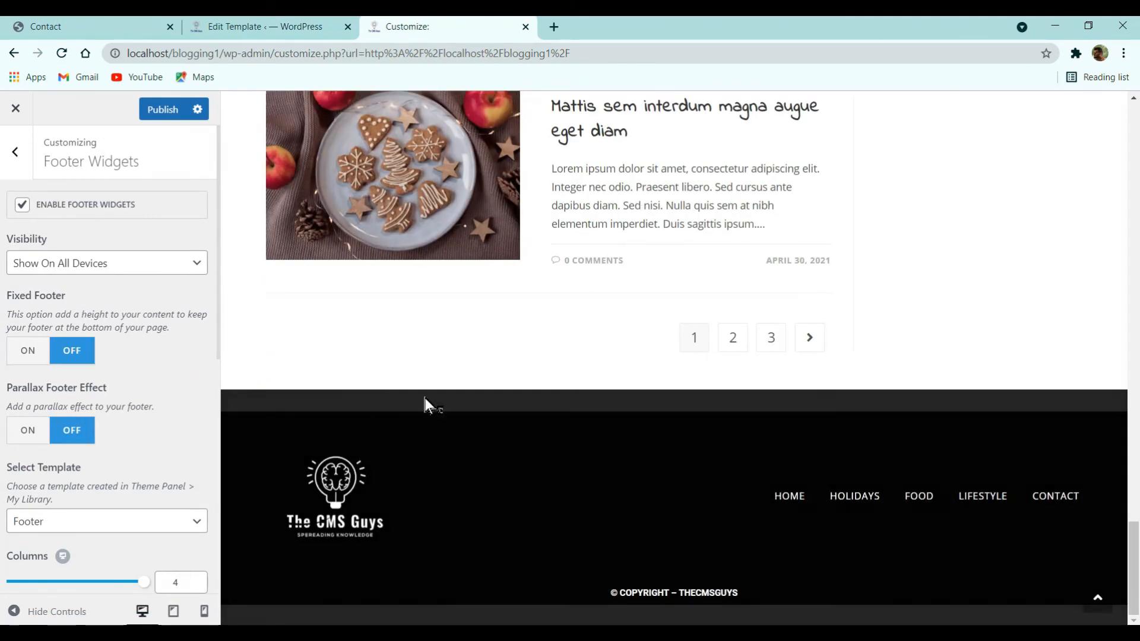
# - Set the footer widgets to 1 column, keep Add Container on, and set linked padding to 0
pyautogui.scroll(-5, 108, 477)
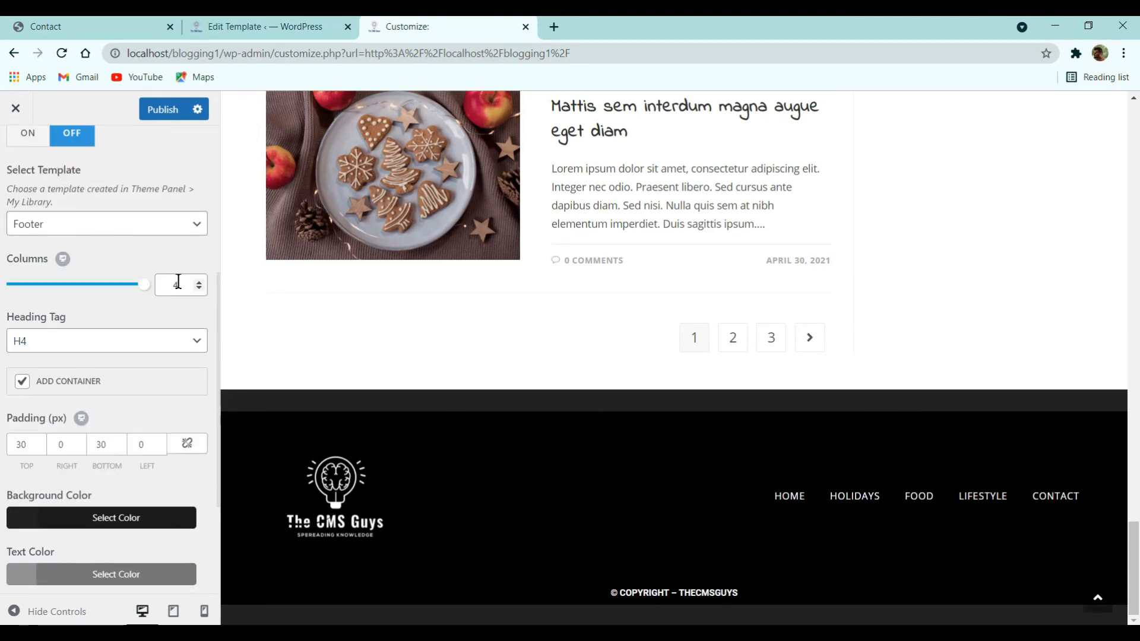
pyautogui.write('1')
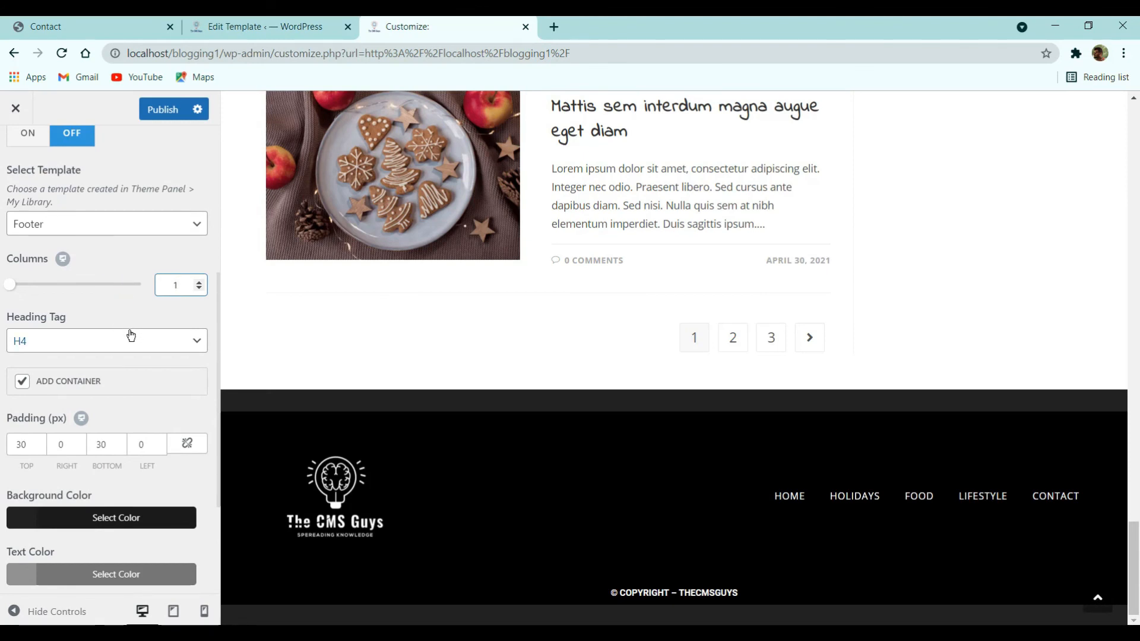
pyautogui.scroll(-3, 131, 337)
pyautogui.click(70, 237)
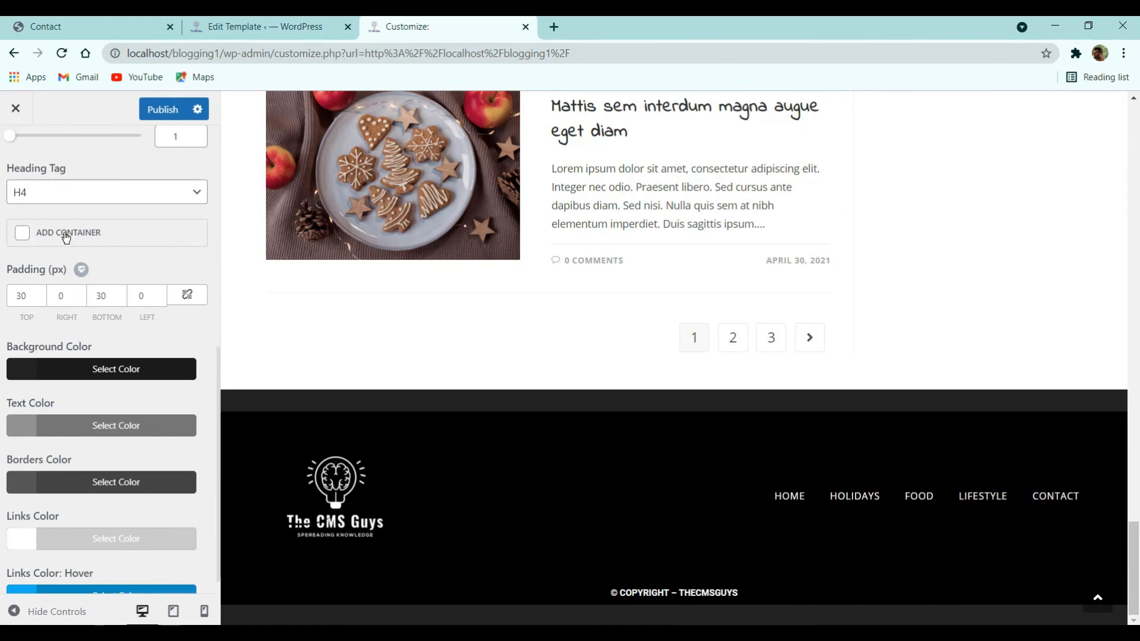
pyautogui.click(66, 238)
pyautogui.click(188, 295)
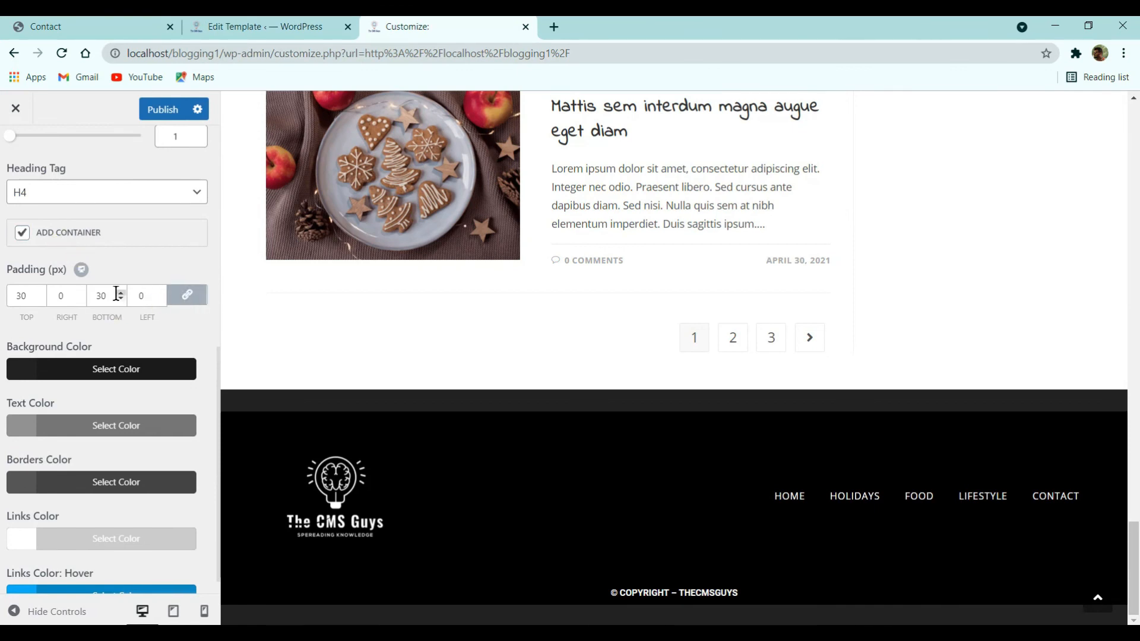
pyautogui.write('0')
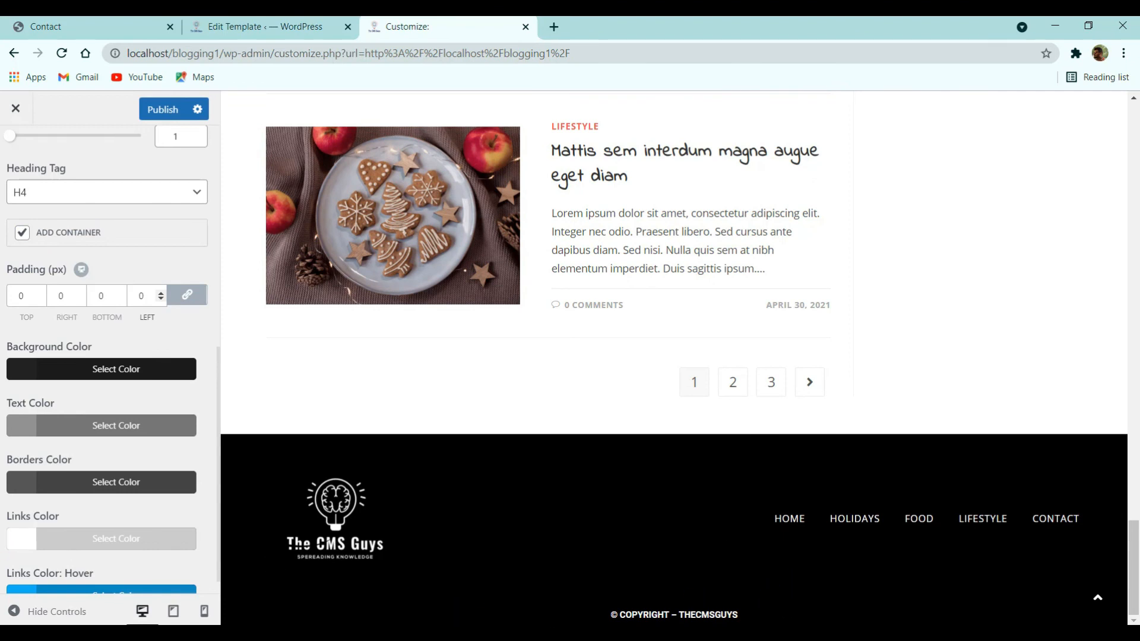
# - Publish the footer changes and close the Customizer
pyautogui.click(143, 106)
pyautogui.scroll(-1, 139, 484)
pyautogui.click(17, 117)
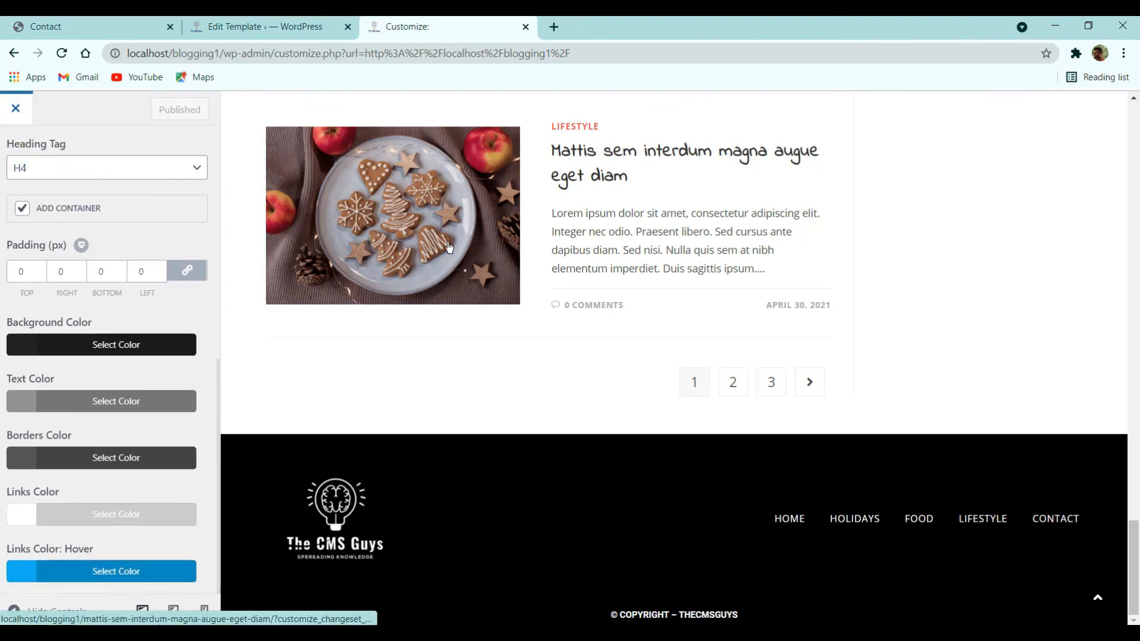
# - Scroll the live front page down to the new footer and back up
pyautogui.scroll(-10, 660, 426)
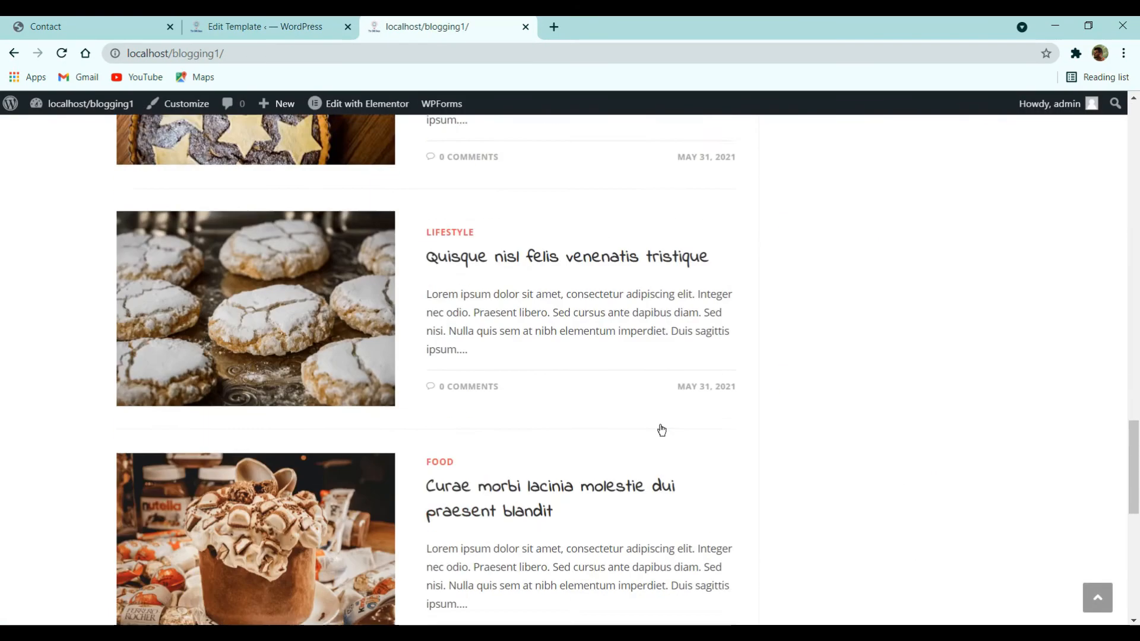
pyautogui.scroll(-5, 661, 428)
pyautogui.scroll(20, 642, 461)
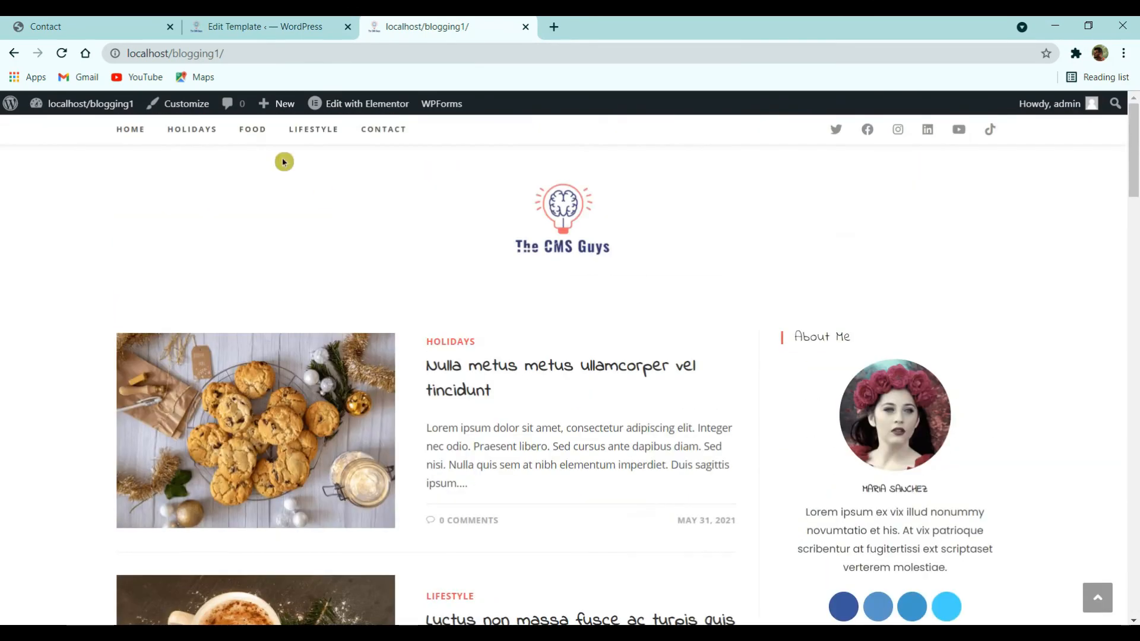